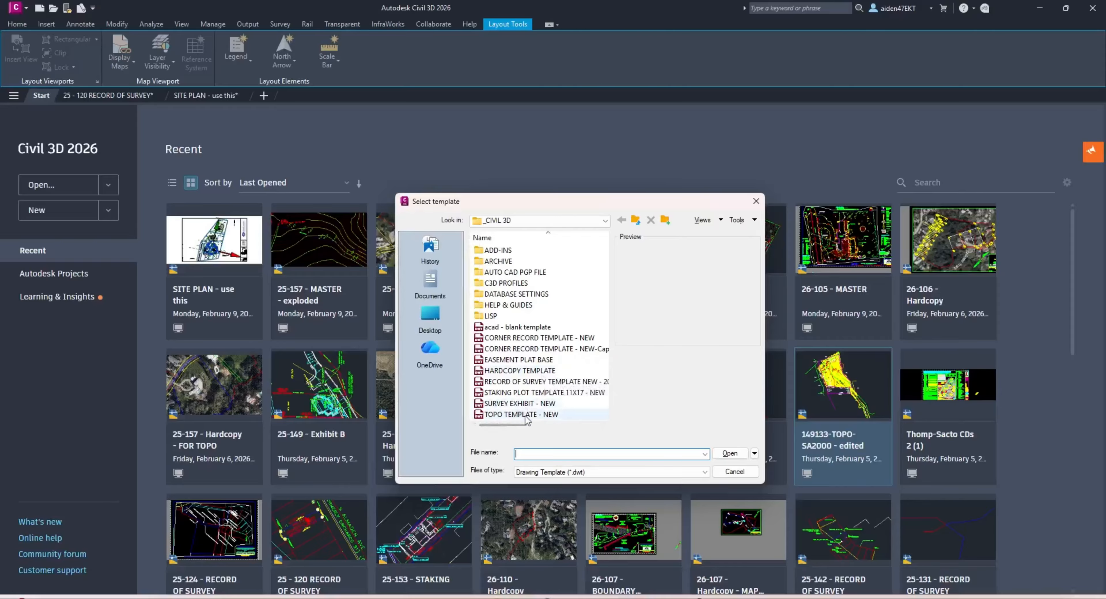
# Step: Create a drawing from the TOPO TEMPLATE - NEW template and switch from its 24X36 TOPO layout to model space
pyautogui.click(524, 415)
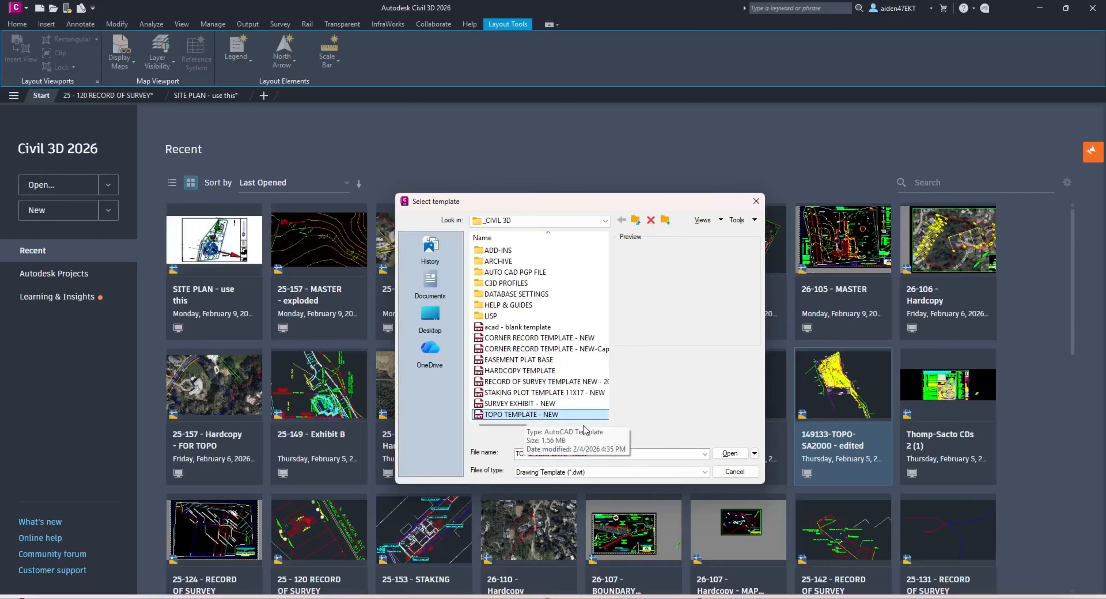
pyautogui.click(725, 455)
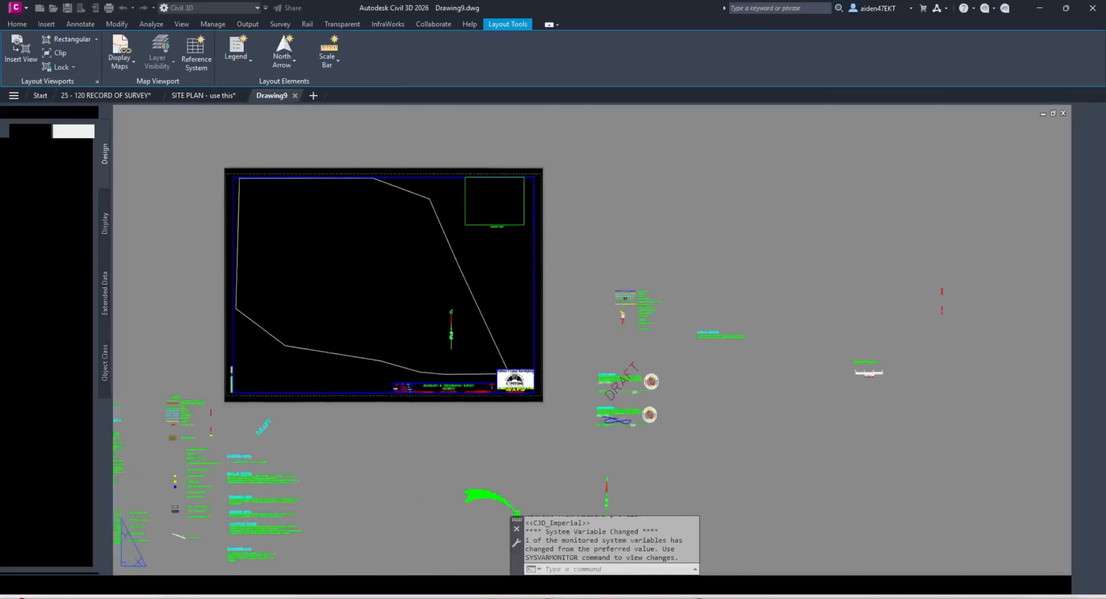
pyautogui.scroll(-2, 689, 390)
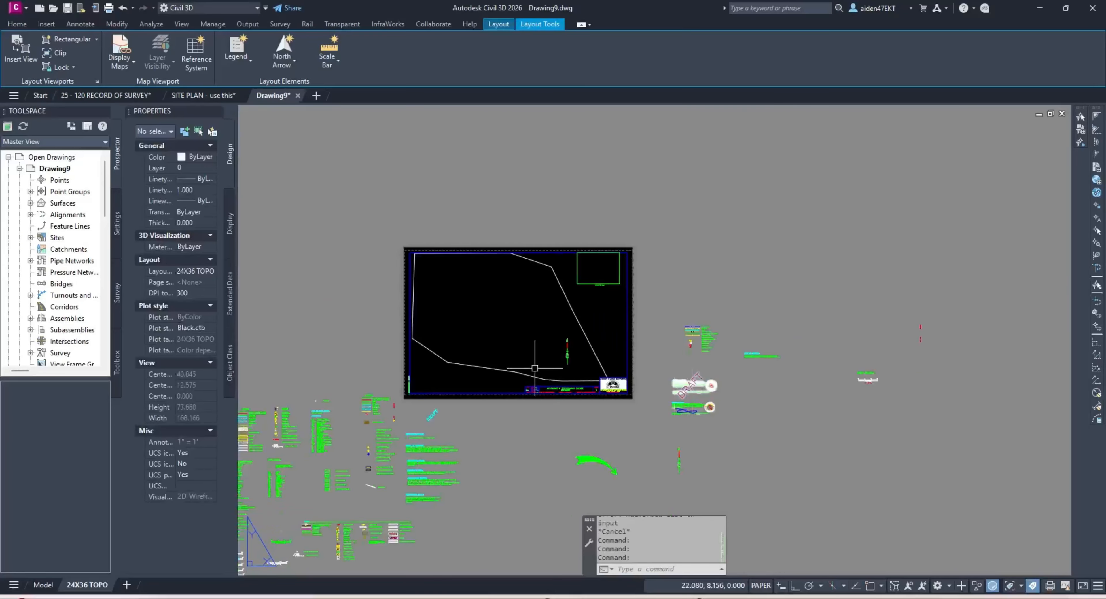
pyautogui.scroll(6, 446, 360)
pyautogui.scroll(-4, 444, 361)
pyautogui.scroll(5, 677, 419)
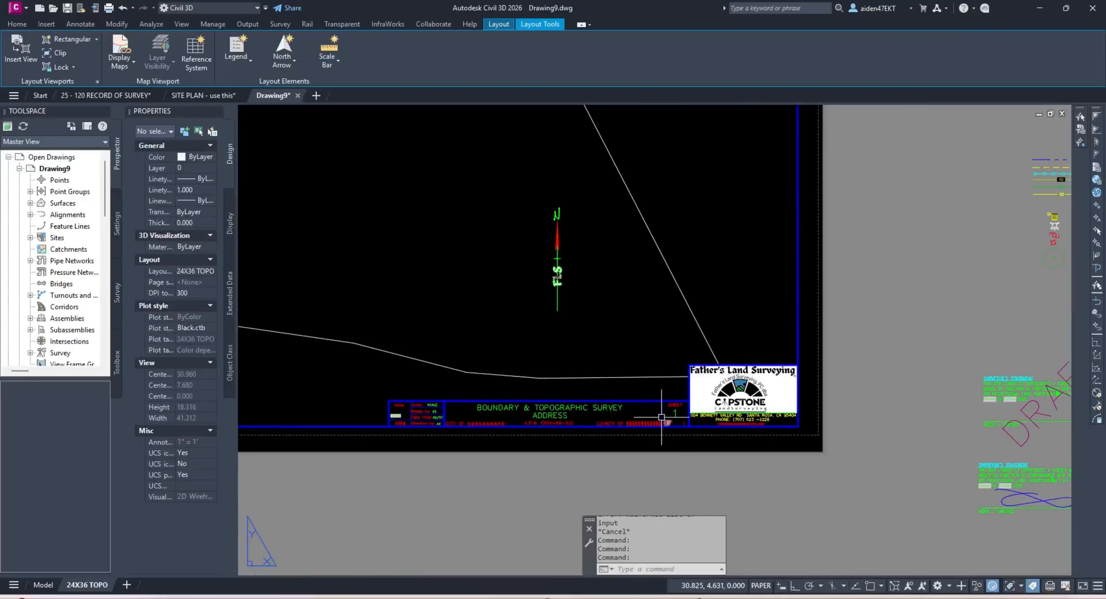
pyautogui.scroll(-7, 677, 411)
pyautogui.moveTo(521, 423)
pyautogui.mouseDown(button='middle')
pyautogui.moveTo(527, 331)
pyautogui.moveTo(553, 443)
pyautogui.mouseUp(button='middle')
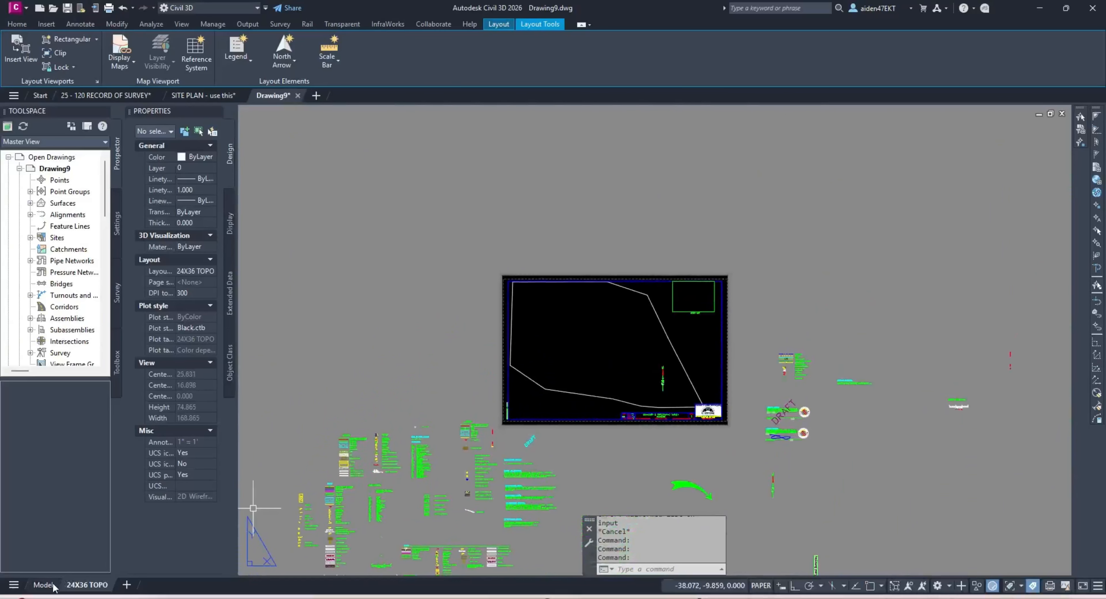
pyautogui.click(42, 585)
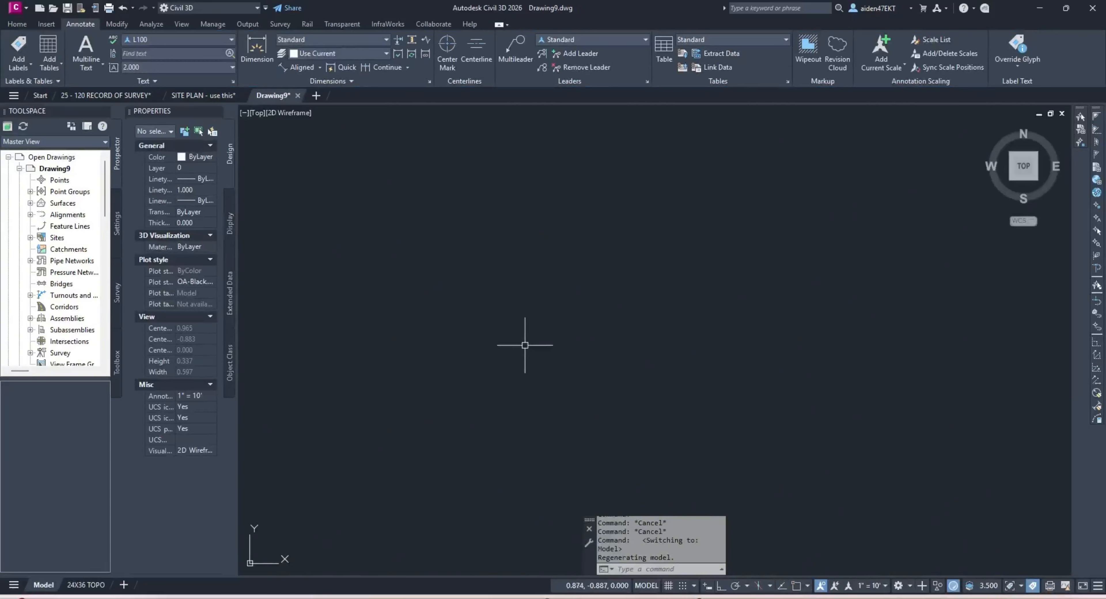
# Step: Set the survey databases' working folder to the SURVEY folder of the 26-104 job under JOBS, 2026
pyautogui.click(118, 293)
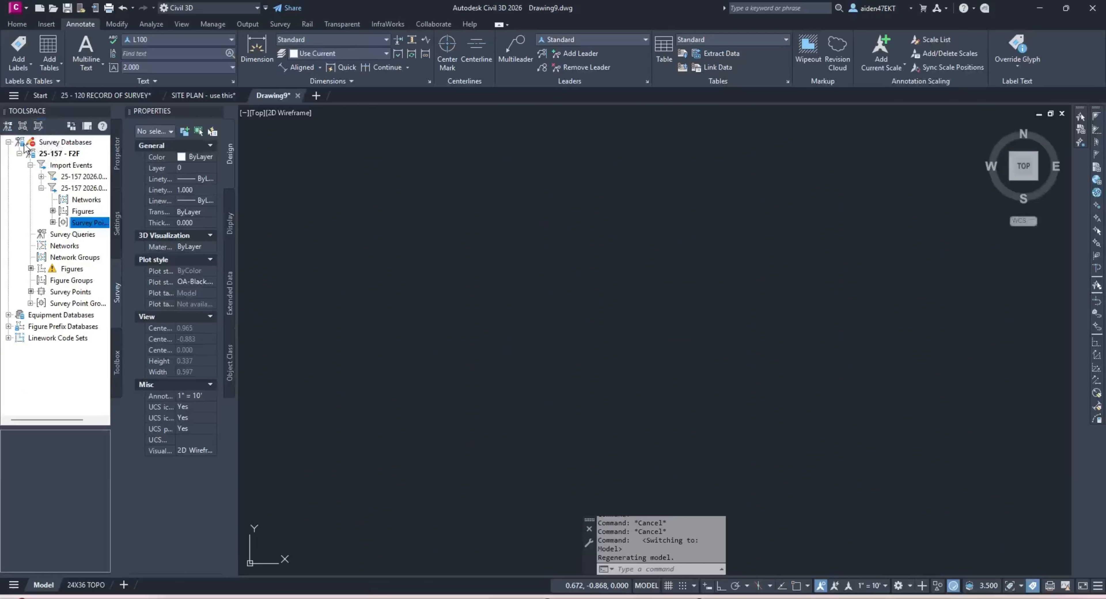
pyautogui.click(8, 142)
pyautogui.click(8, 142)
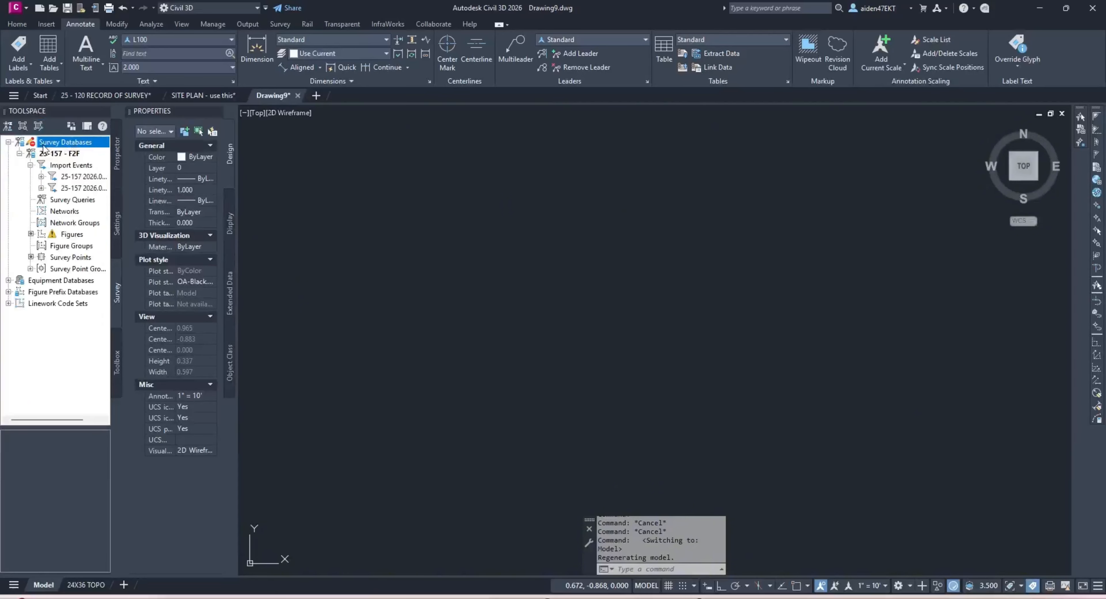
pyautogui.rightClick(63, 144)
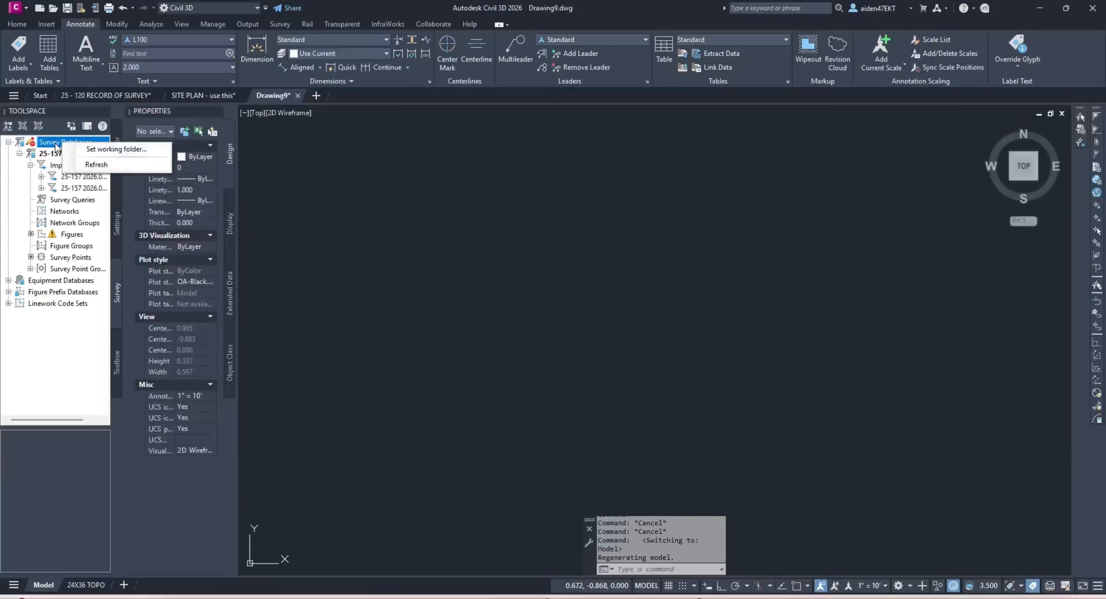
pyautogui.click(55, 144)
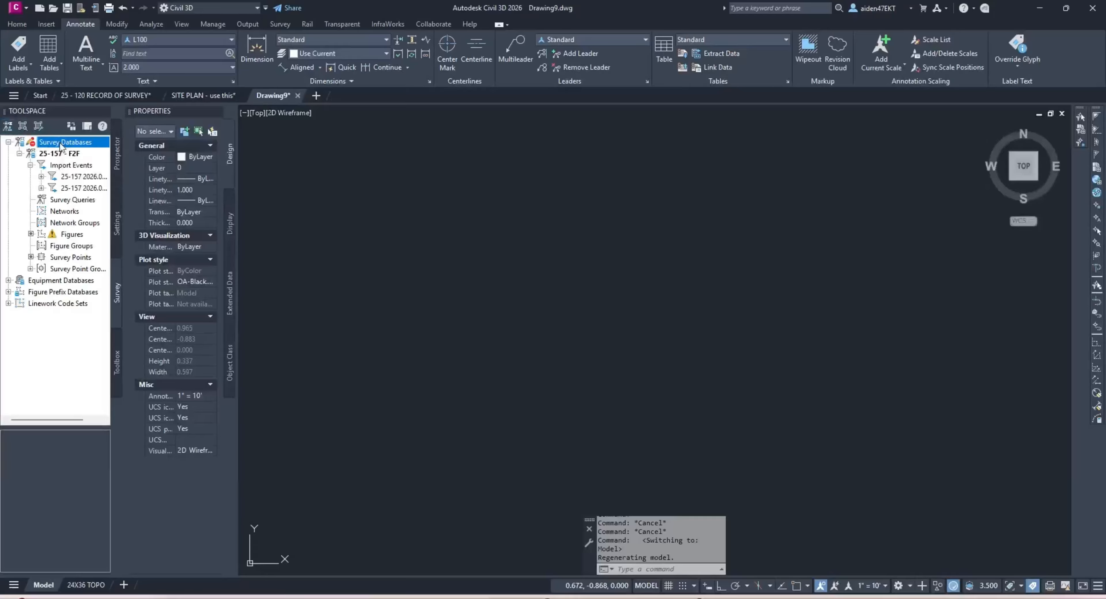
pyautogui.rightClick(57, 145)
pyautogui.click(99, 150)
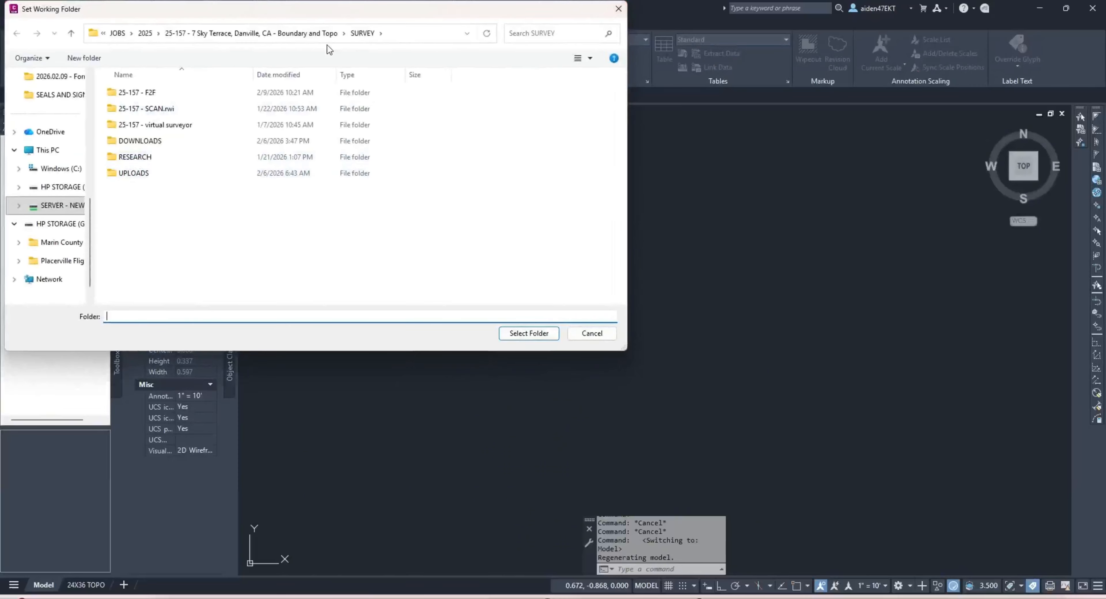
pyautogui.click(118, 34)
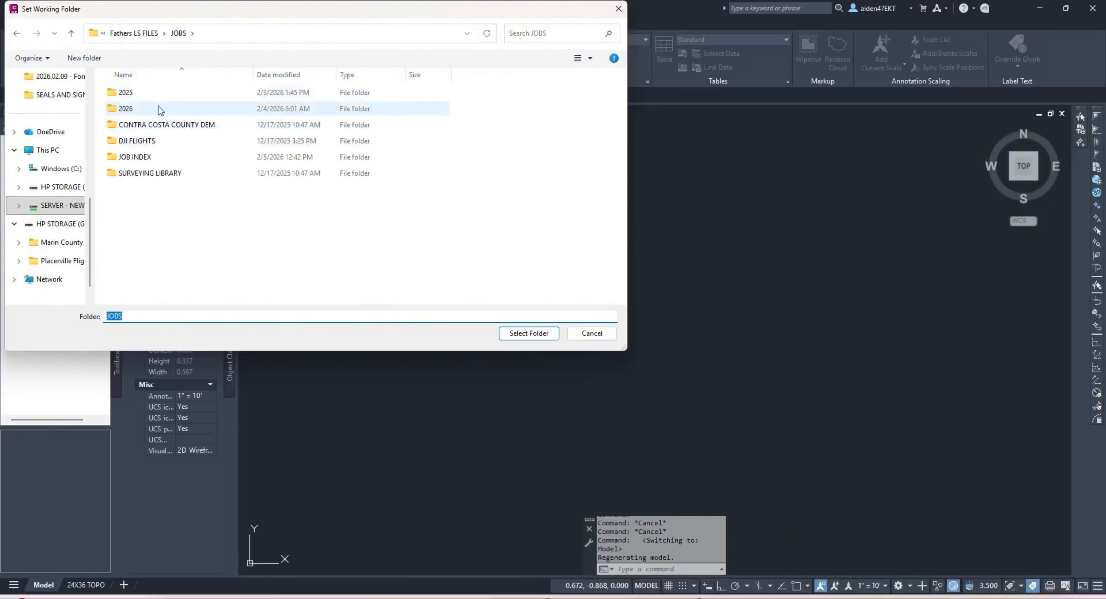
pyautogui.doubleClick(136, 107)
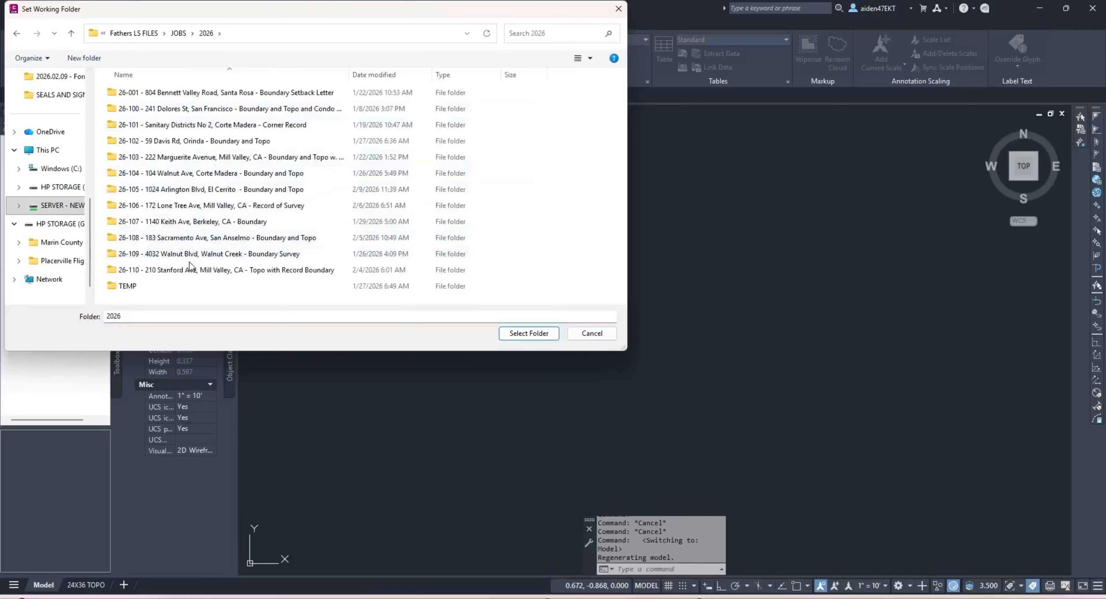
pyautogui.click(661, 579)
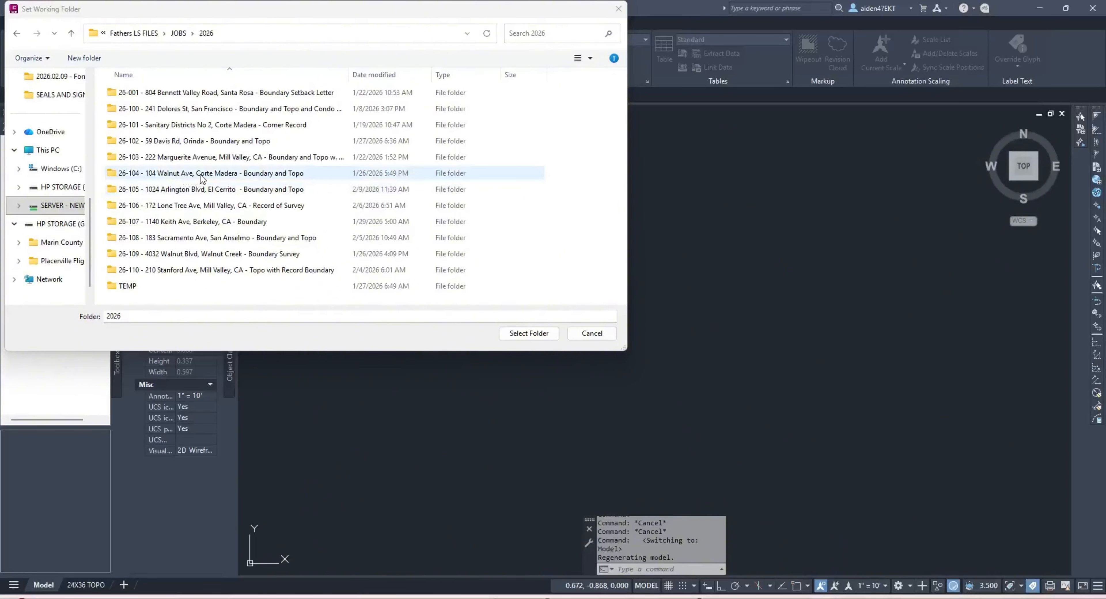
pyautogui.doubleClick(221, 174)
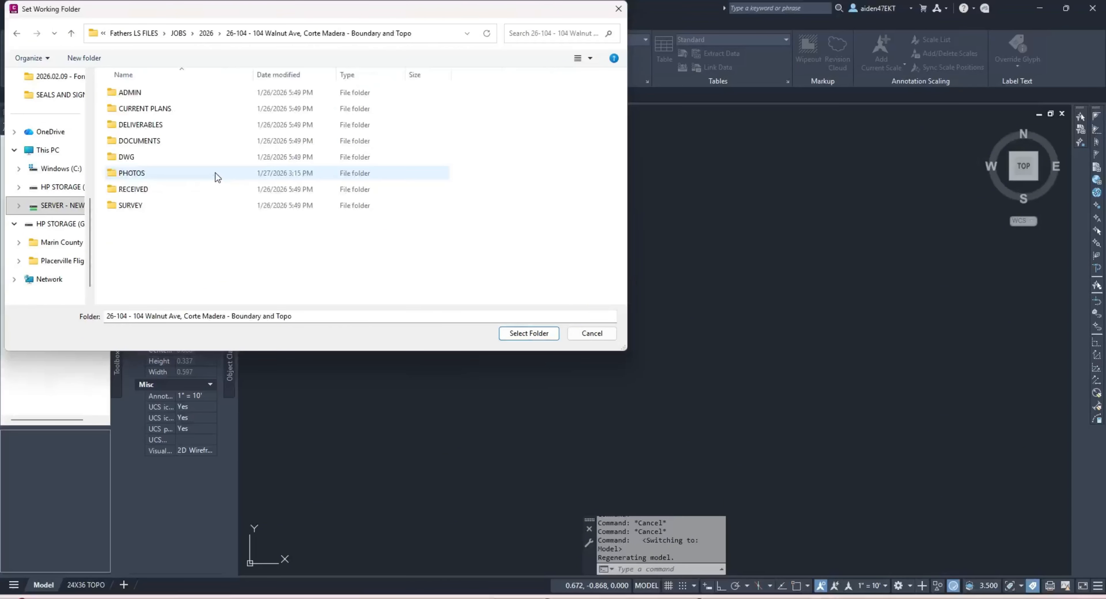
pyautogui.doubleClick(151, 208)
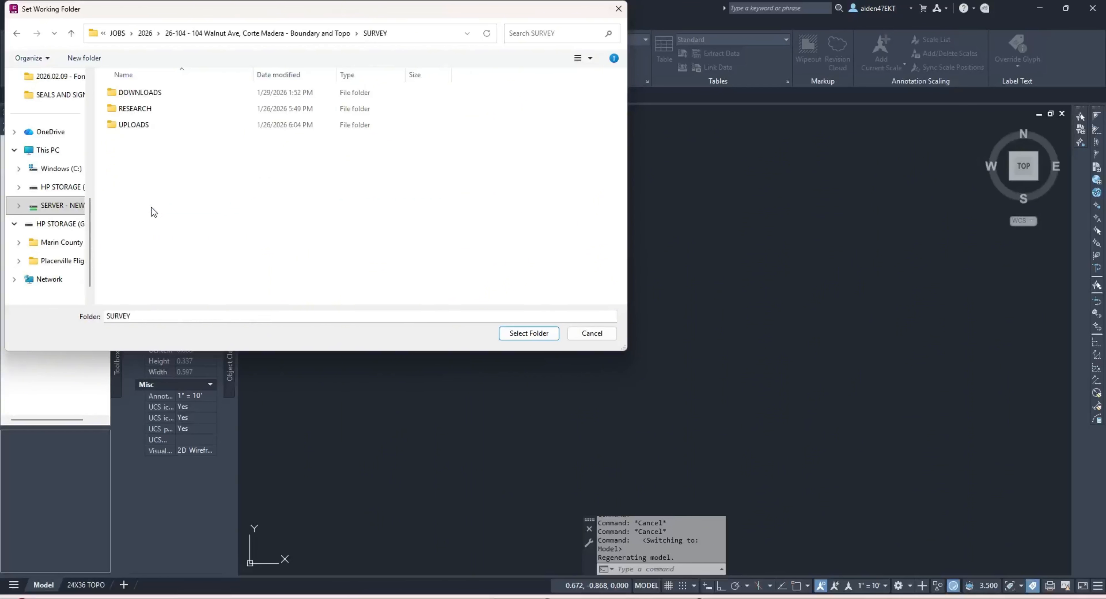
pyautogui.click(530, 336)
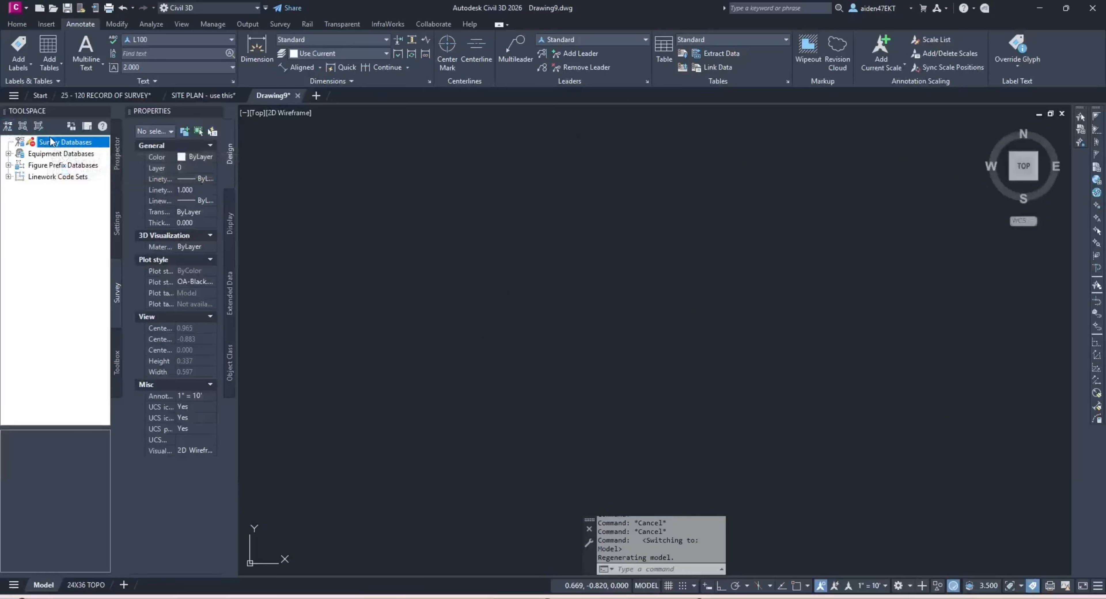
# Step: In the survey user settings, set the survey database settings path to the DATABASE SETTINGS folder and choose FATHERS_SDB Settings
pyautogui.click(7, 127)
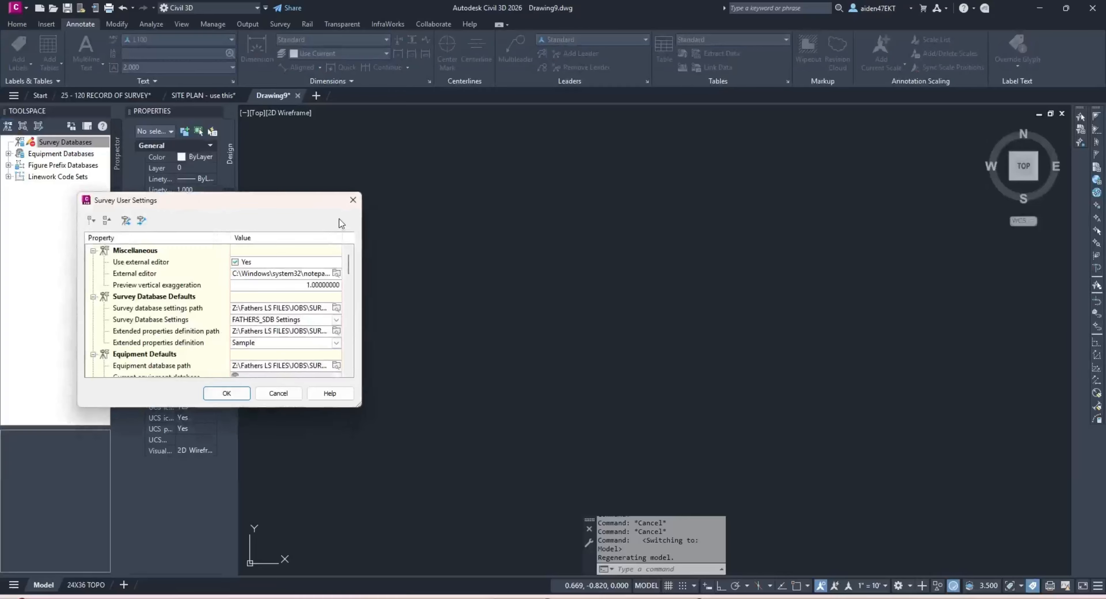
pyautogui.moveTo(356, 405); pyautogui.dragTo(676, 520)
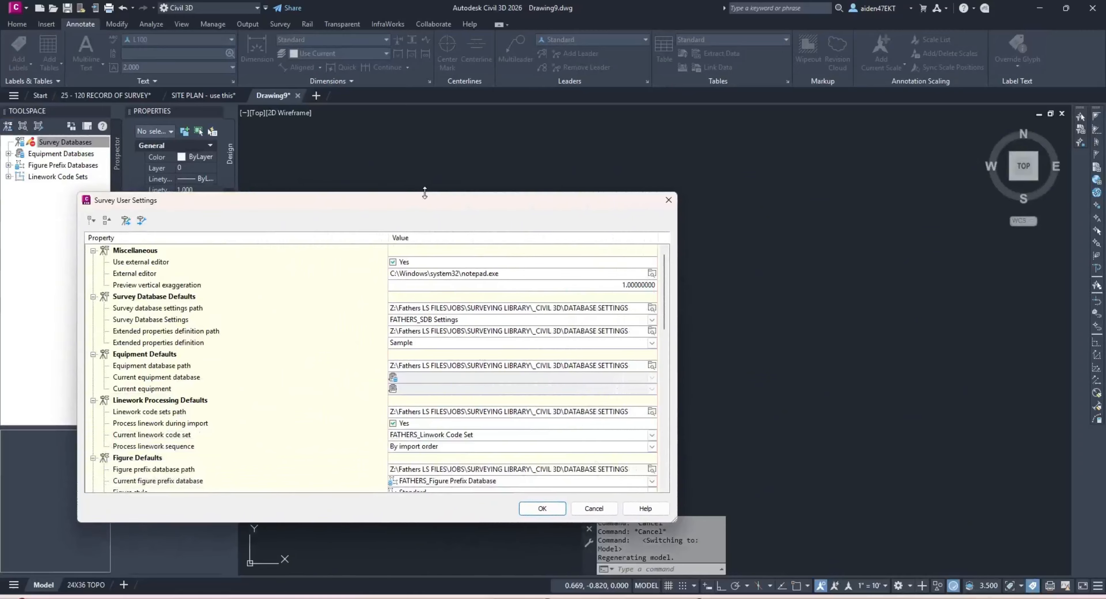
pyautogui.moveTo(425, 193); pyautogui.dragTo(424, 130)
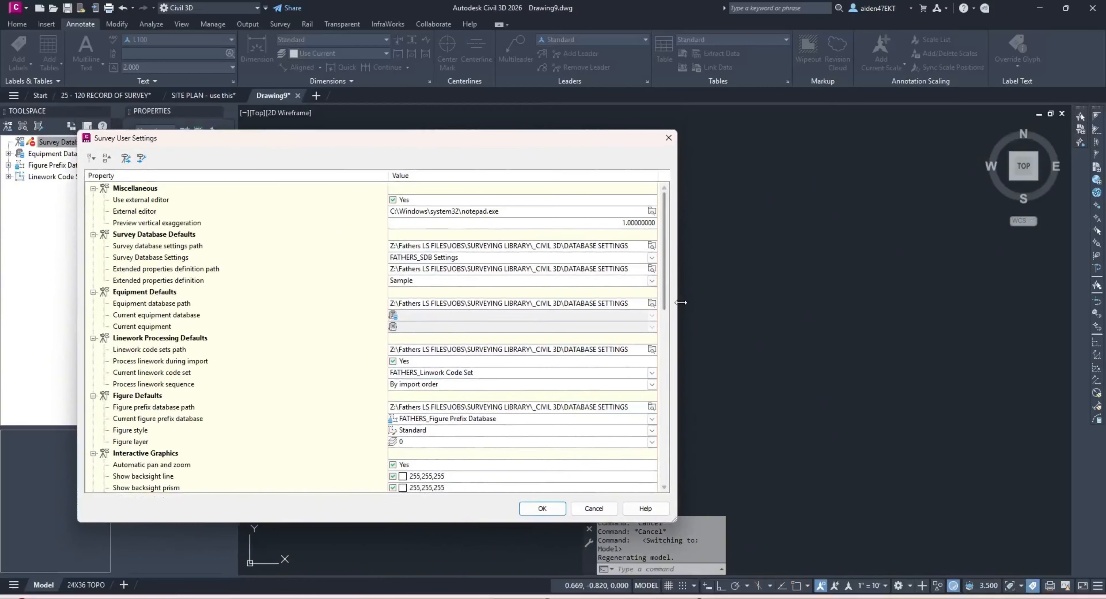
pyautogui.moveTo(681, 303)
pyautogui.mouseDown()
pyautogui.moveTo(637, 300)
pyautogui.moveTo(685, 302)
pyautogui.mouseUp()
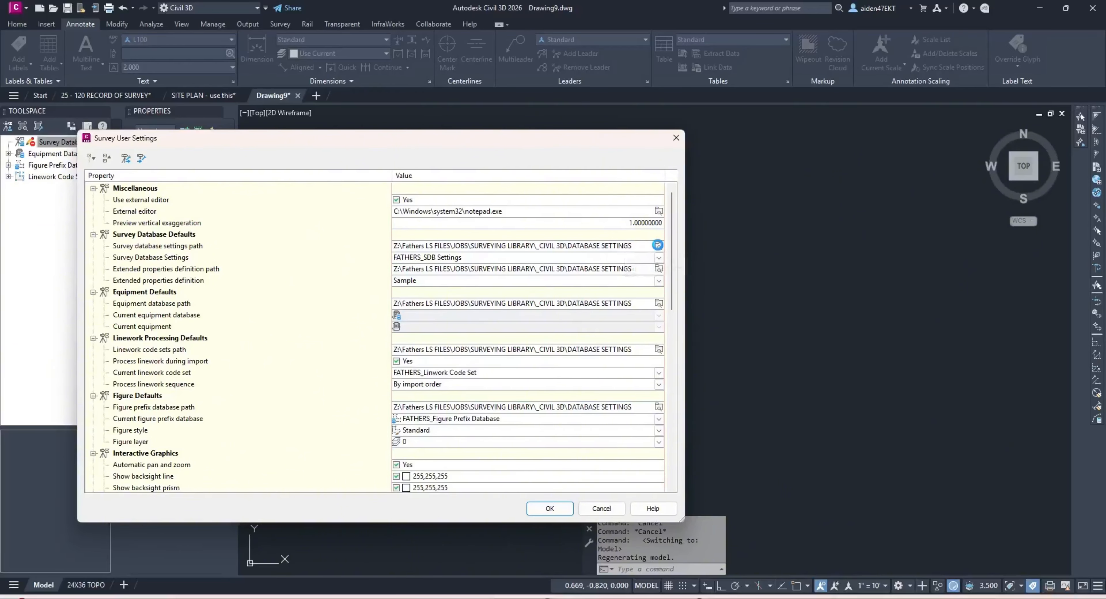
pyautogui.click(659, 246)
pyautogui.click(531, 333)
pyautogui.click(658, 258)
pyautogui.click(436, 270)
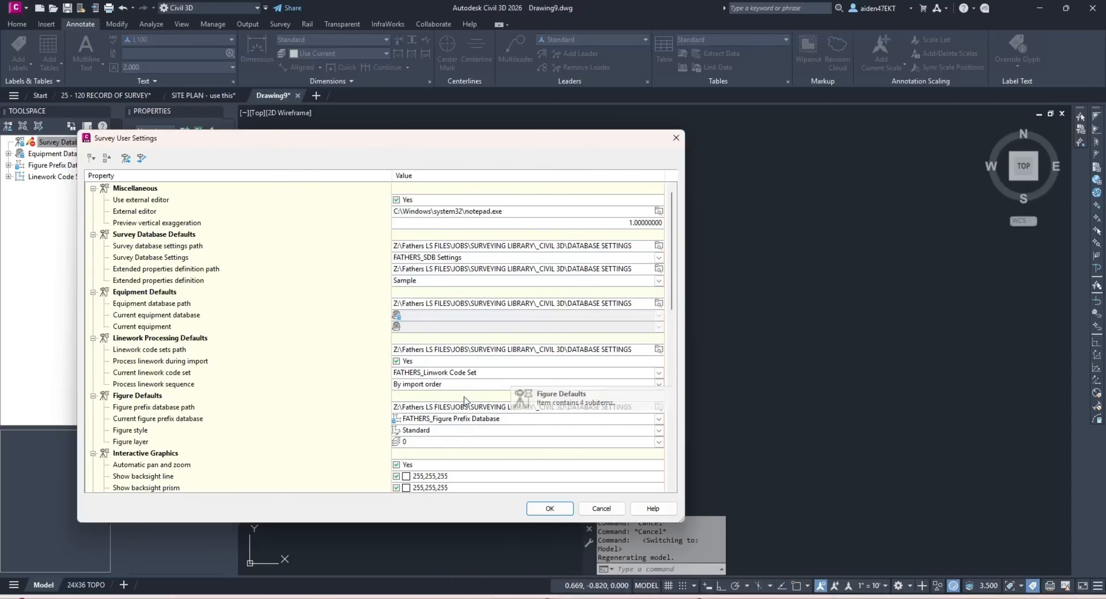
pyautogui.click(553, 513)
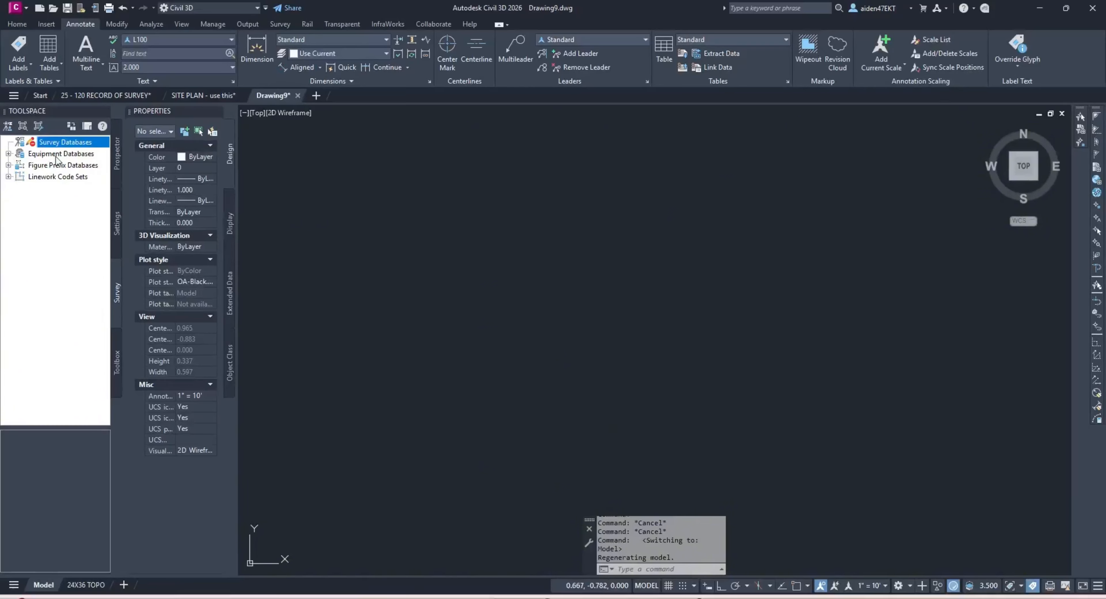
# Step: Look up the job folder among the 2026 jobs and create a local survey database named 26-104 - F2F
pyautogui.click(9, 154)
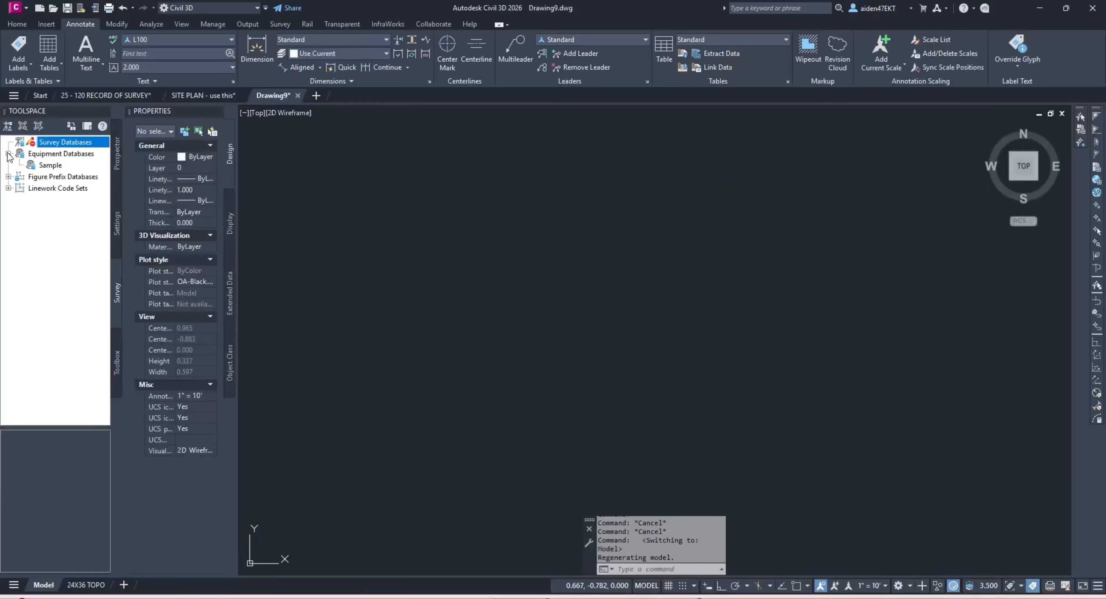
pyautogui.click(8, 154)
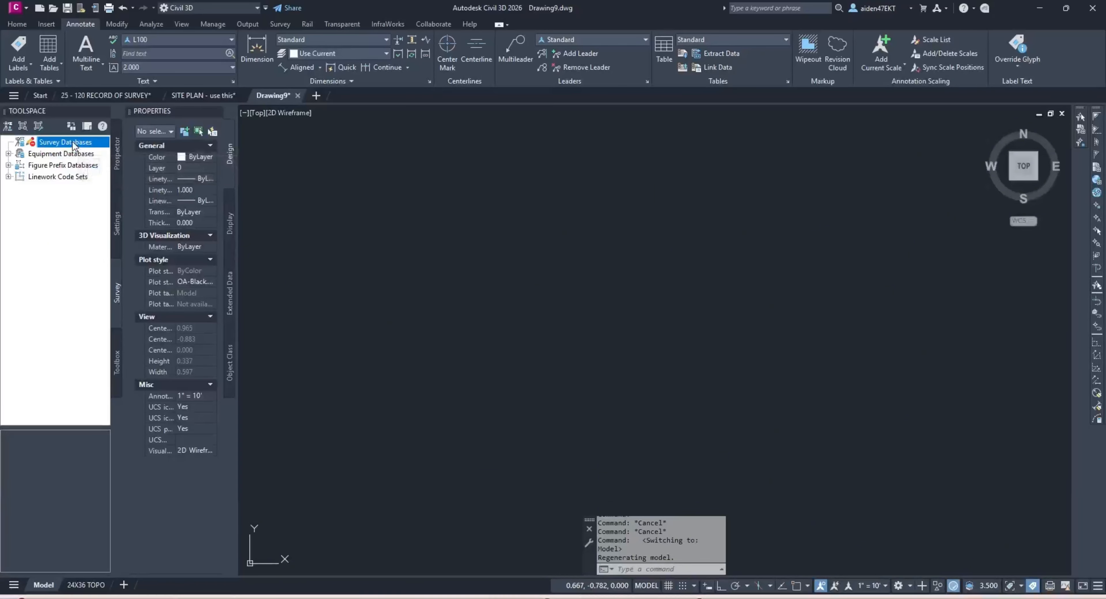
pyautogui.rightClick(53, 148)
pyautogui.click(72, 153)
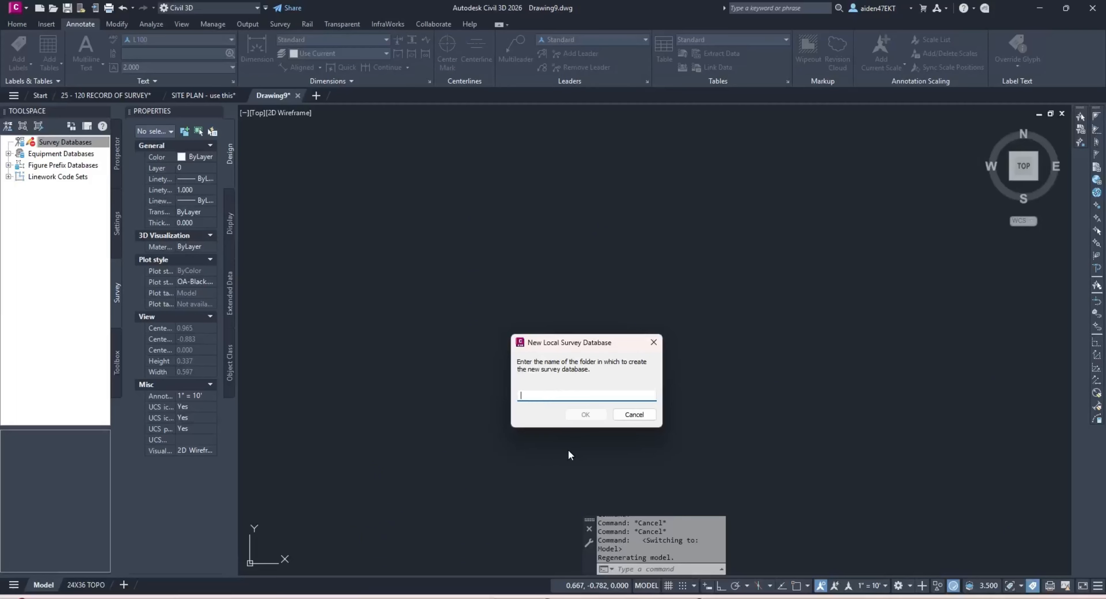
pyautogui.press('super+e')
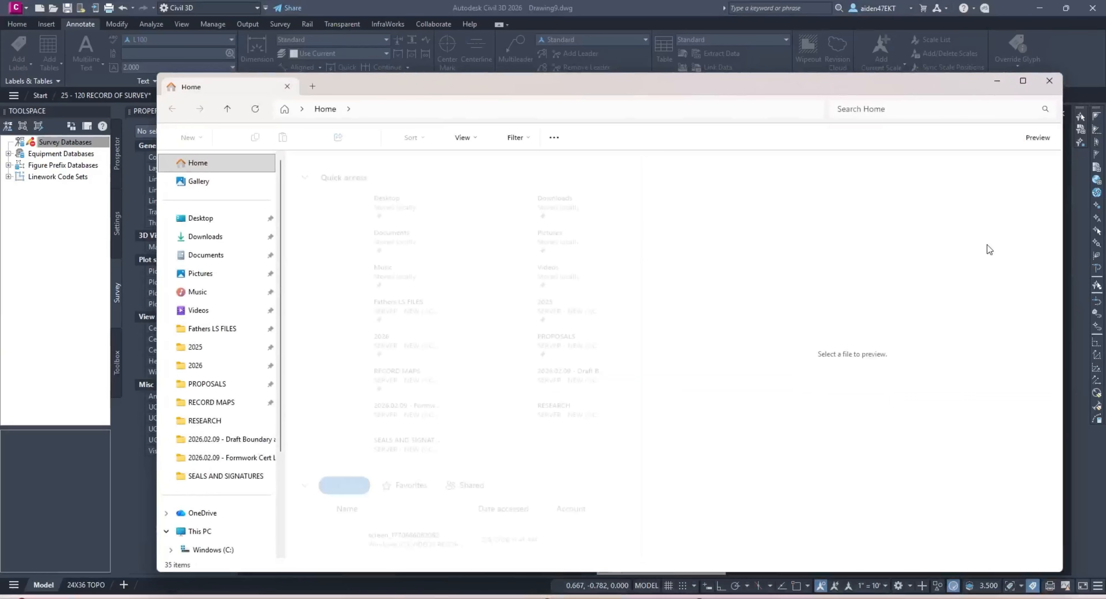
pyautogui.click(254, 364)
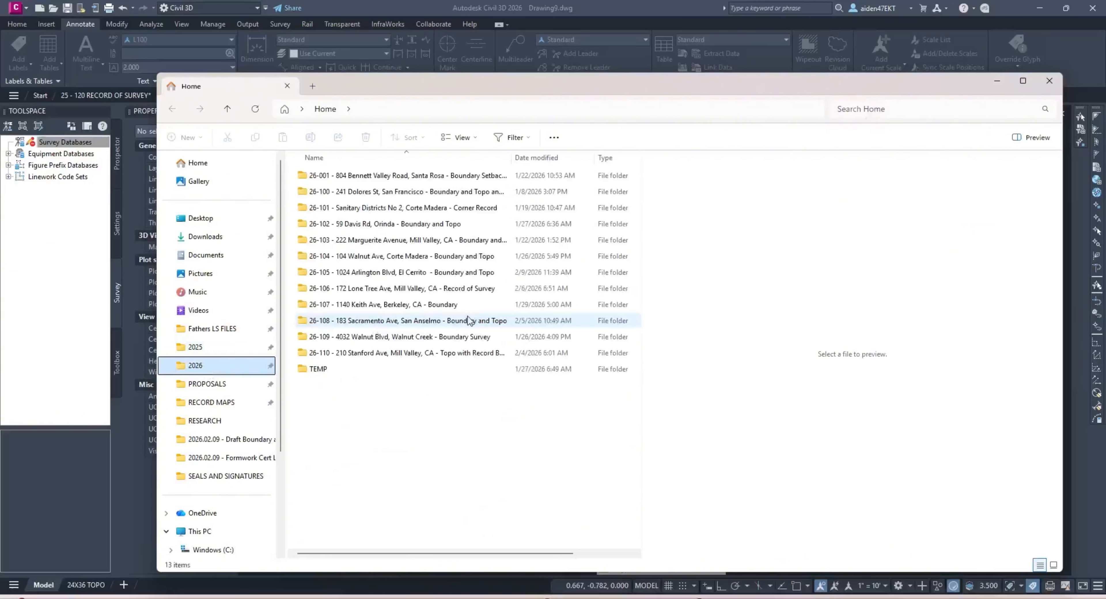
pyautogui.click(381, 258)
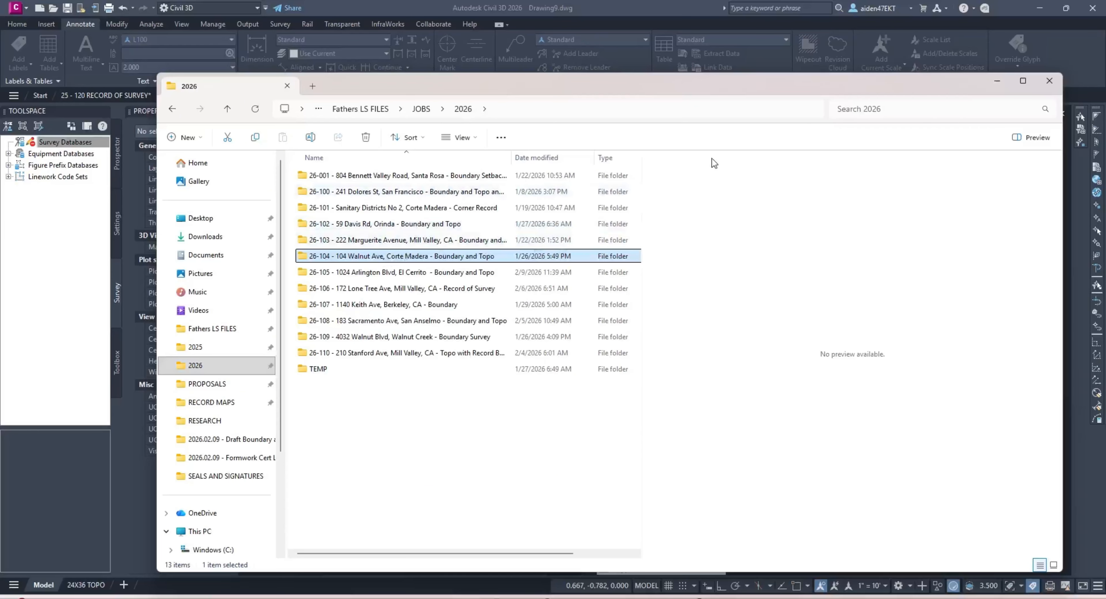
pyautogui.click(1004, 81)
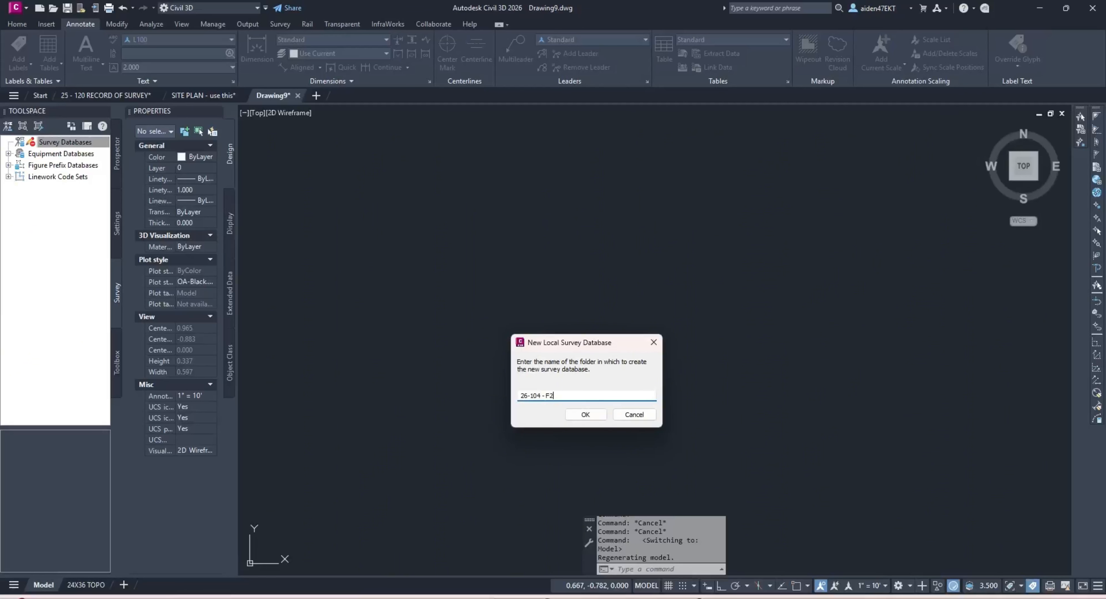
pyautogui.write('F')
pyautogui.press('Return')
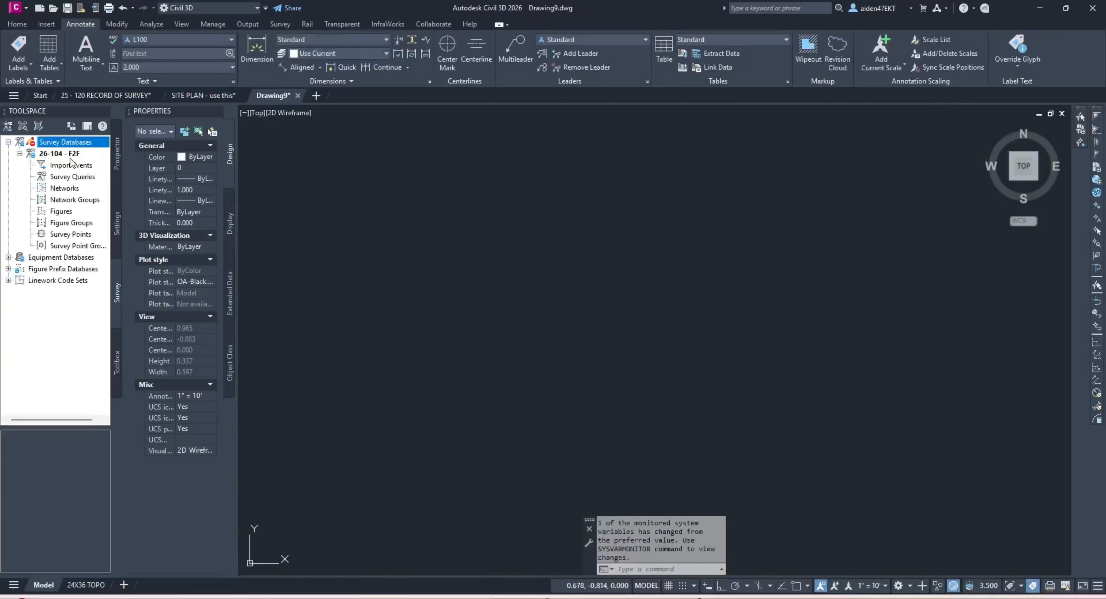
# Step: Start a survey data import into the 26-104 - F2F database and add point file 26-104 2026.01.27.csv from the job's 2026.01.29 - Topo and Boundary downloads
pyautogui.rightClick(71, 165)
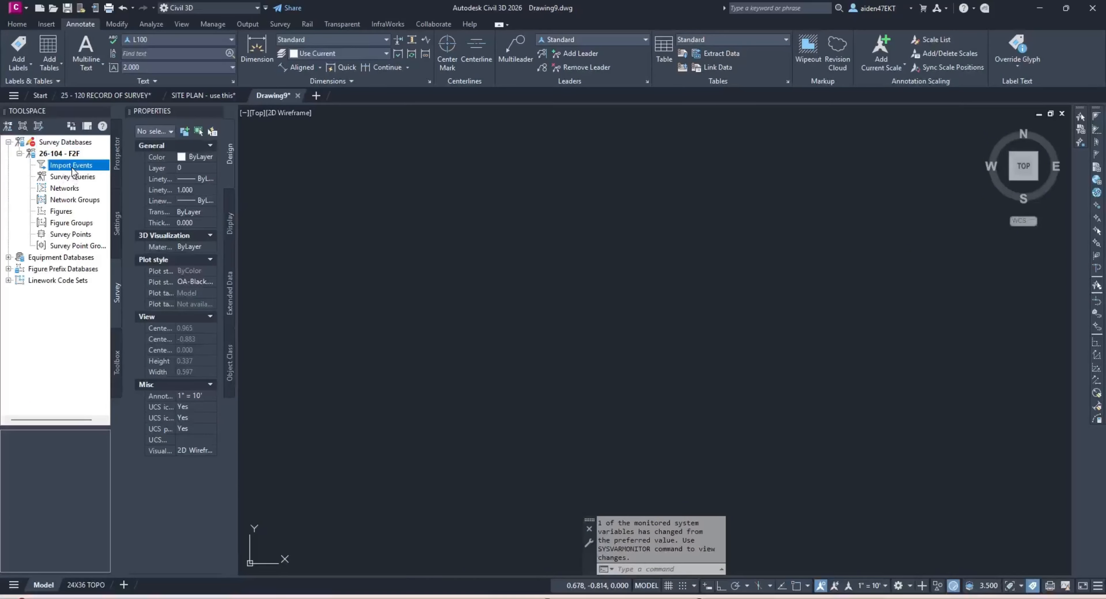
pyautogui.click(111, 183)
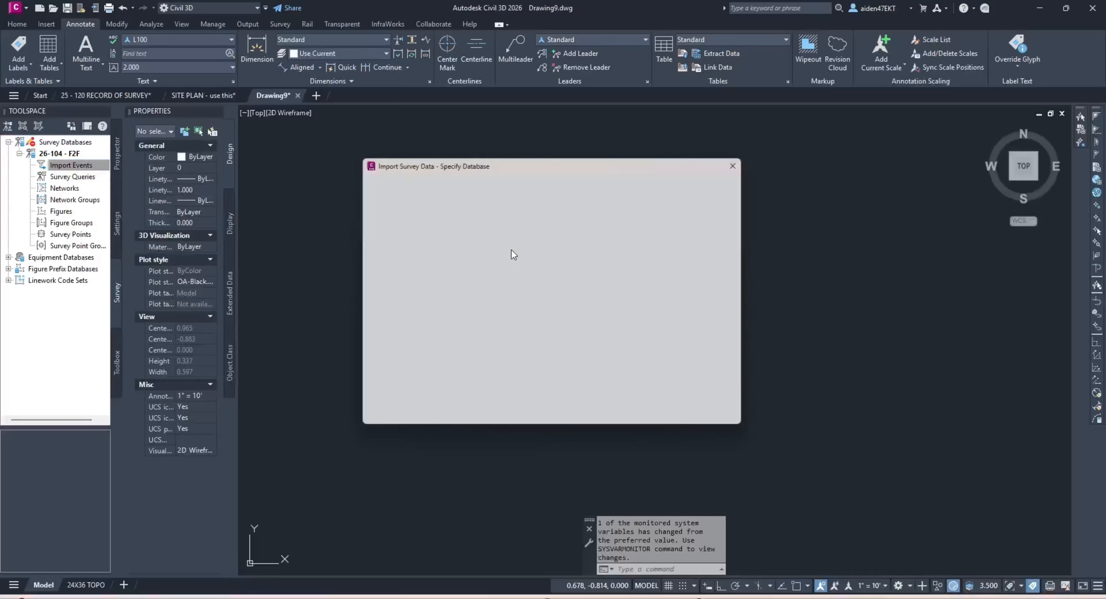
pyautogui.click(635, 419)
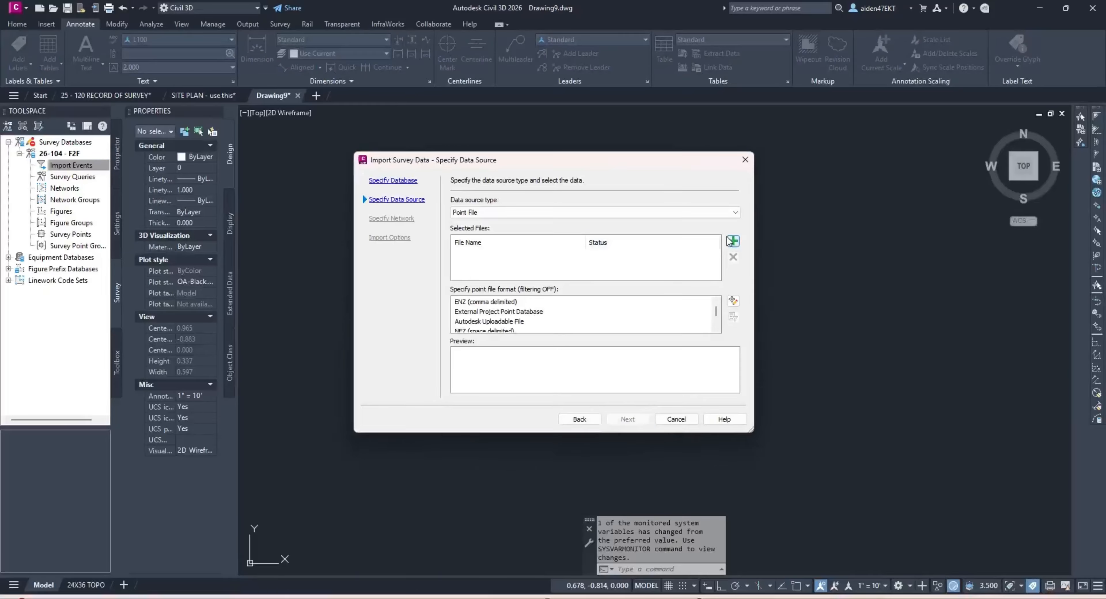
pyautogui.click(733, 244)
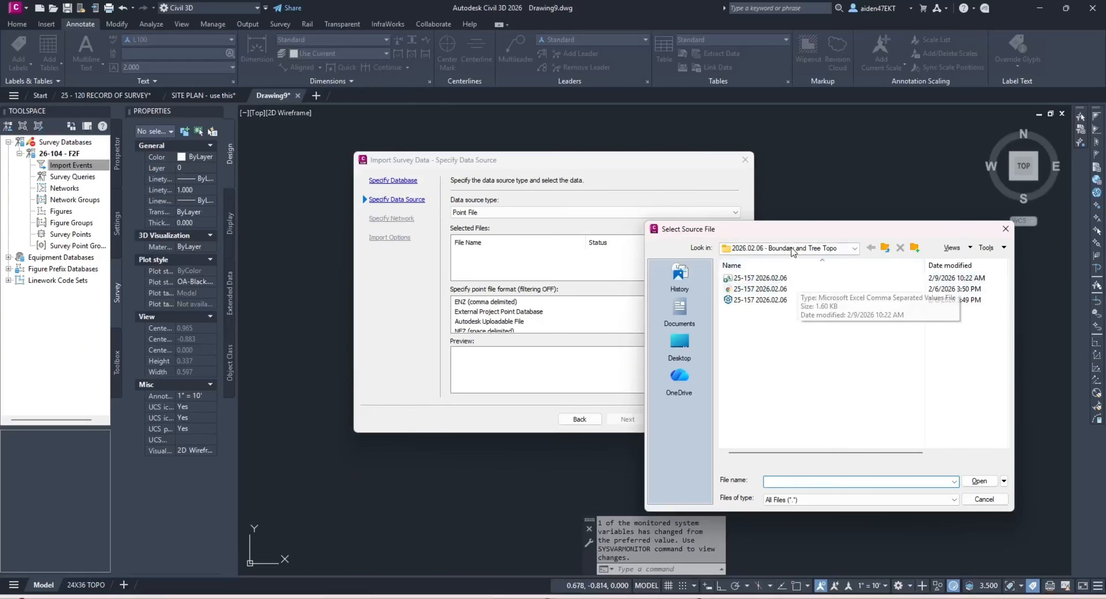
pyautogui.click(852, 248)
pyautogui.click(786, 287)
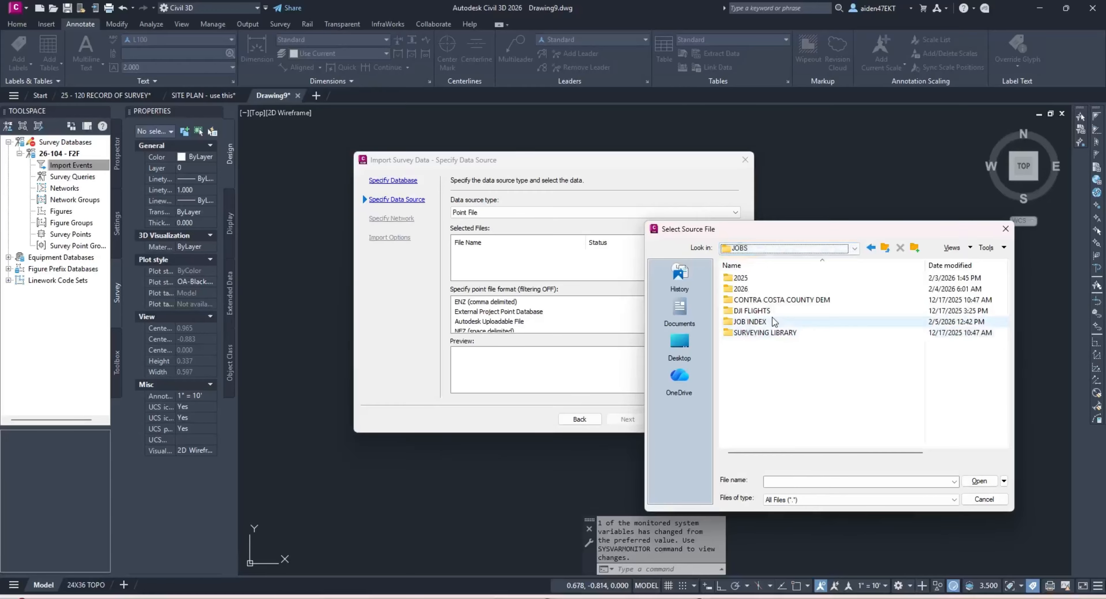
pyautogui.click(749, 288)
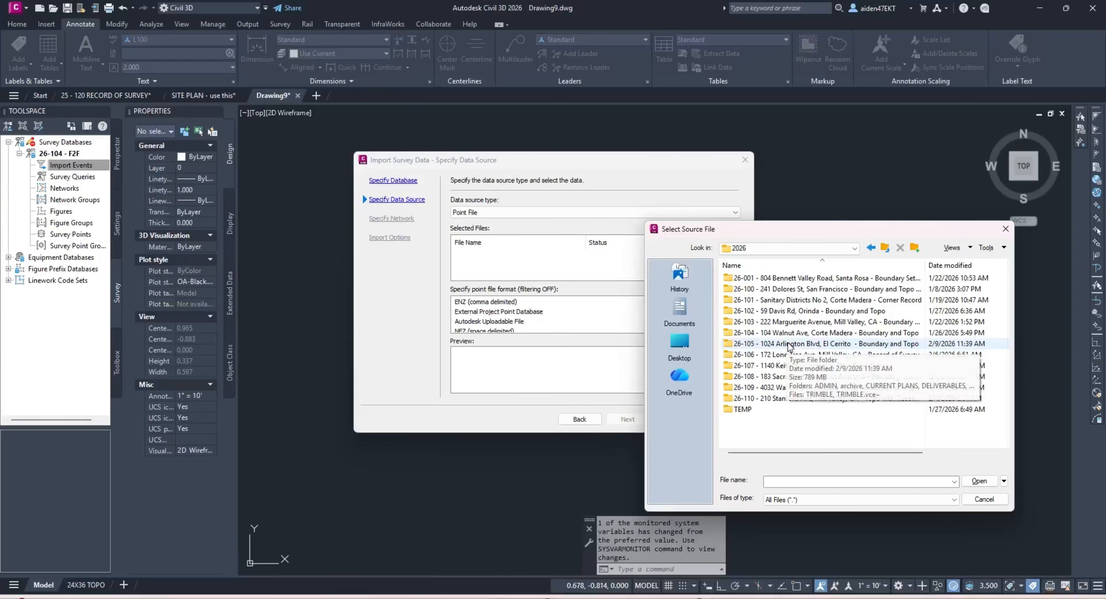
pyautogui.doubleClick(801, 334)
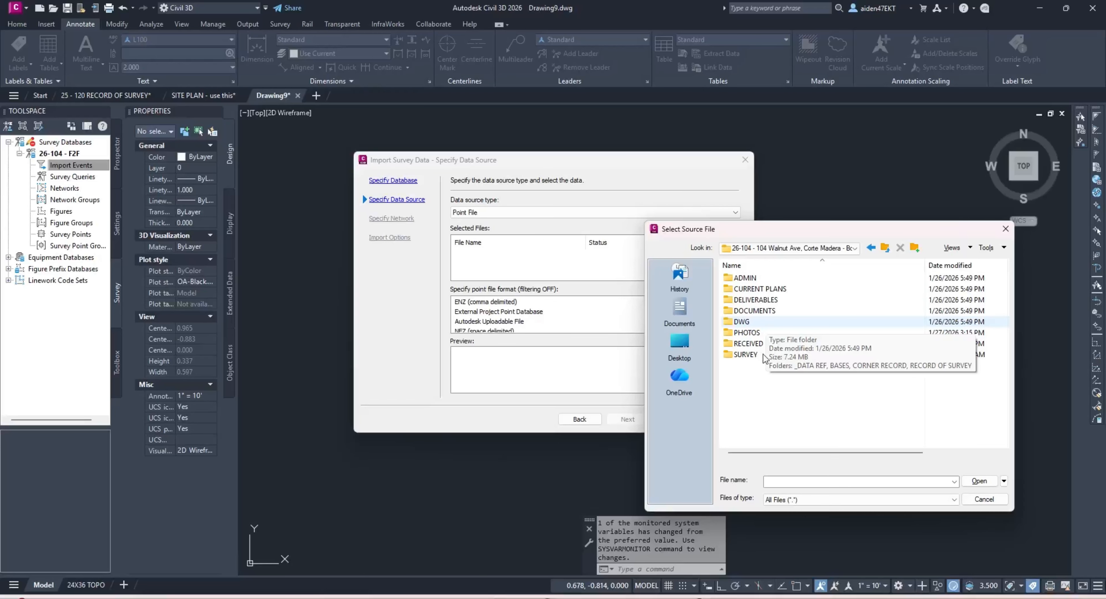
pyautogui.doubleClick(746, 355)
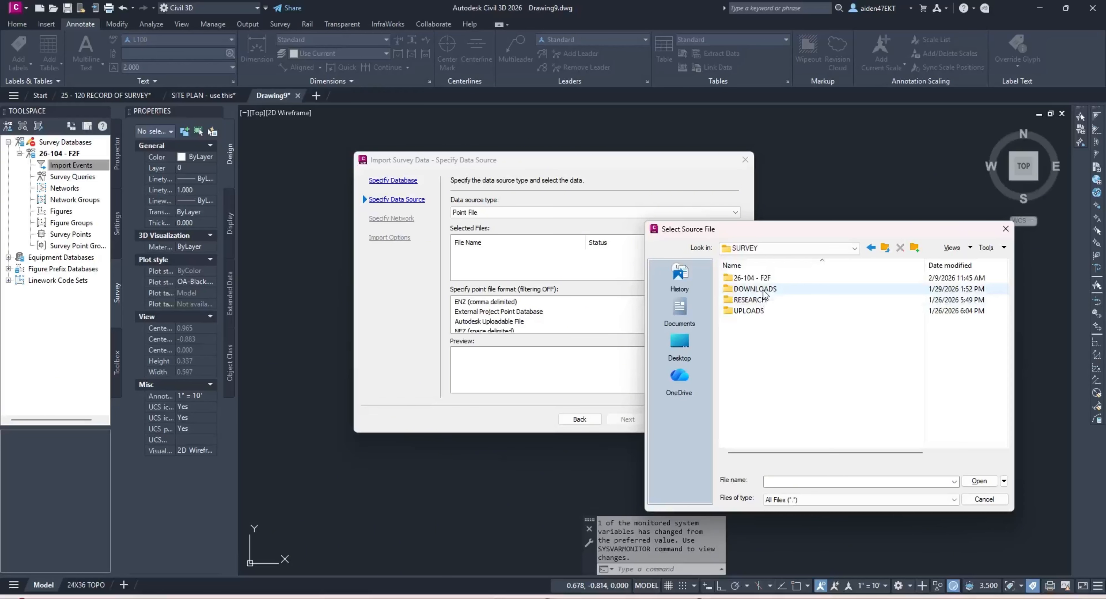
pyautogui.doubleClick(757, 315)
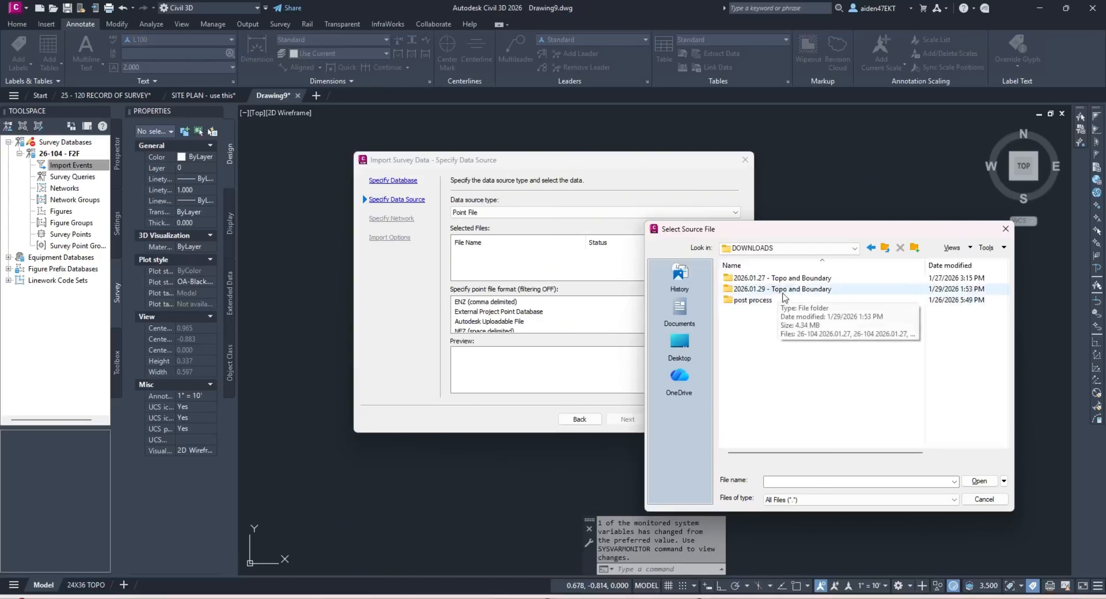
pyautogui.doubleClick(778, 289)
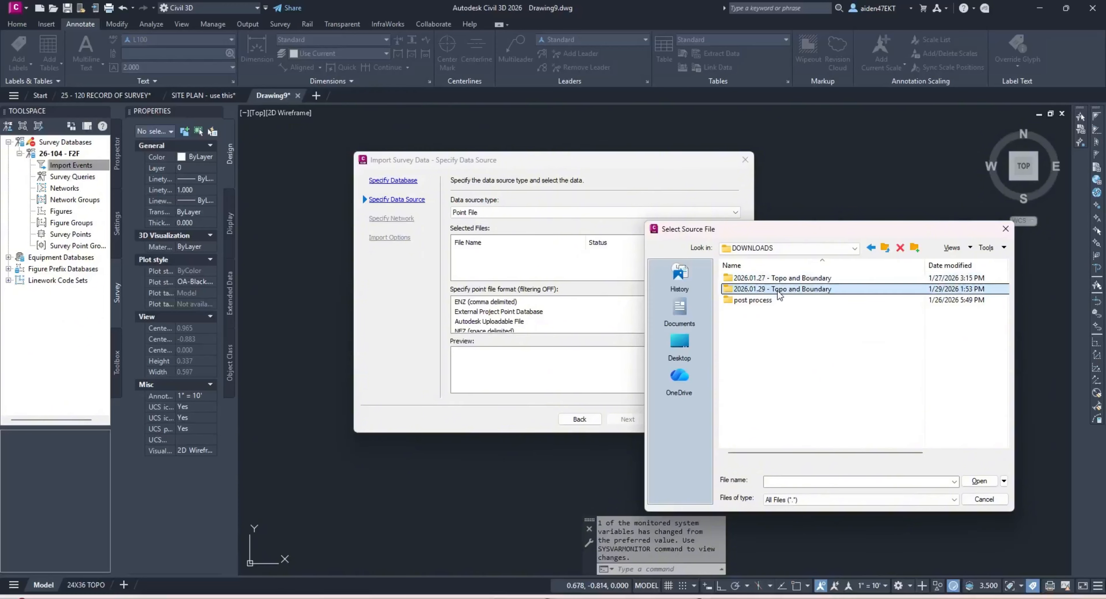
pyautogui.doubleClick(773, 289)
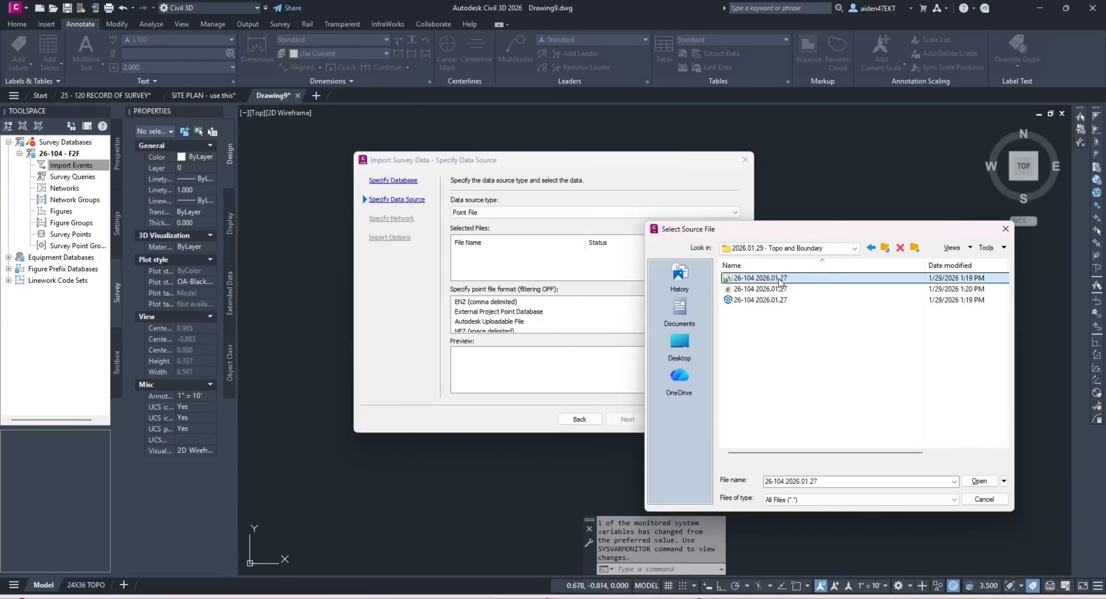
# Step: Choose the PNEZD (comma delimited) point file format and run the import with linework processing and figure object insertion
pyautogui.scroll(-2, 500, 321)
pyautogui.click(498, 322)
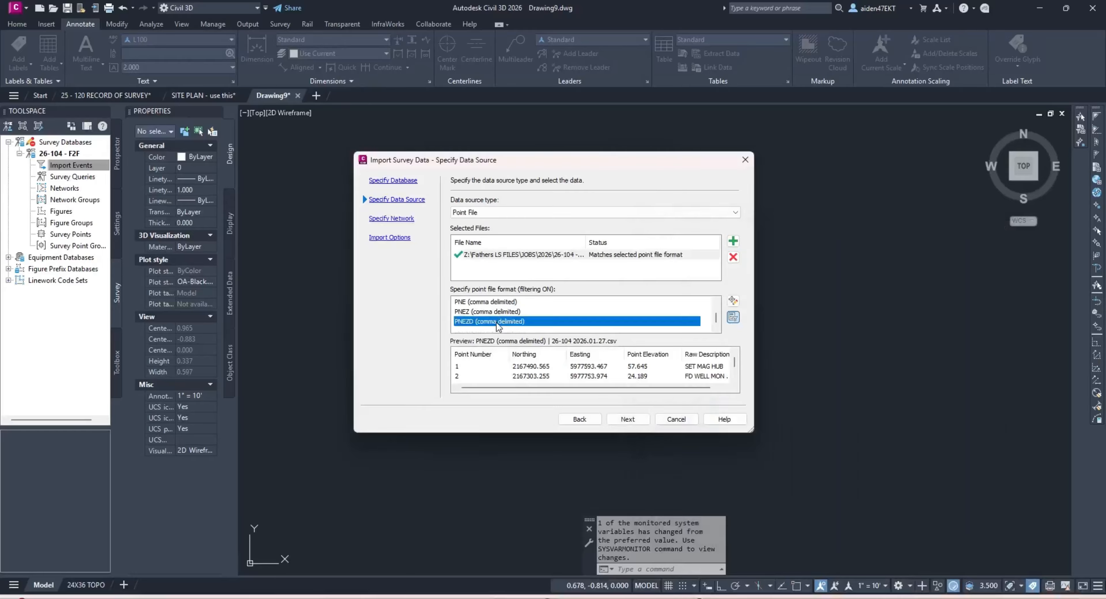
pyautogui.click(628, 419)
pyautogui.click(631, 416)
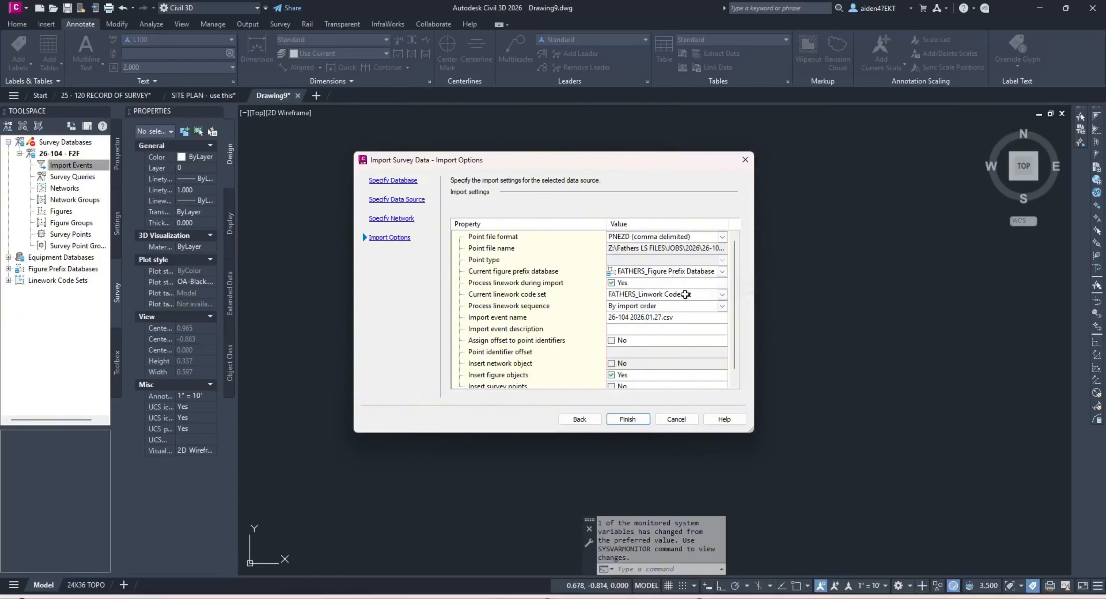
pyautogui.click(624, 421)
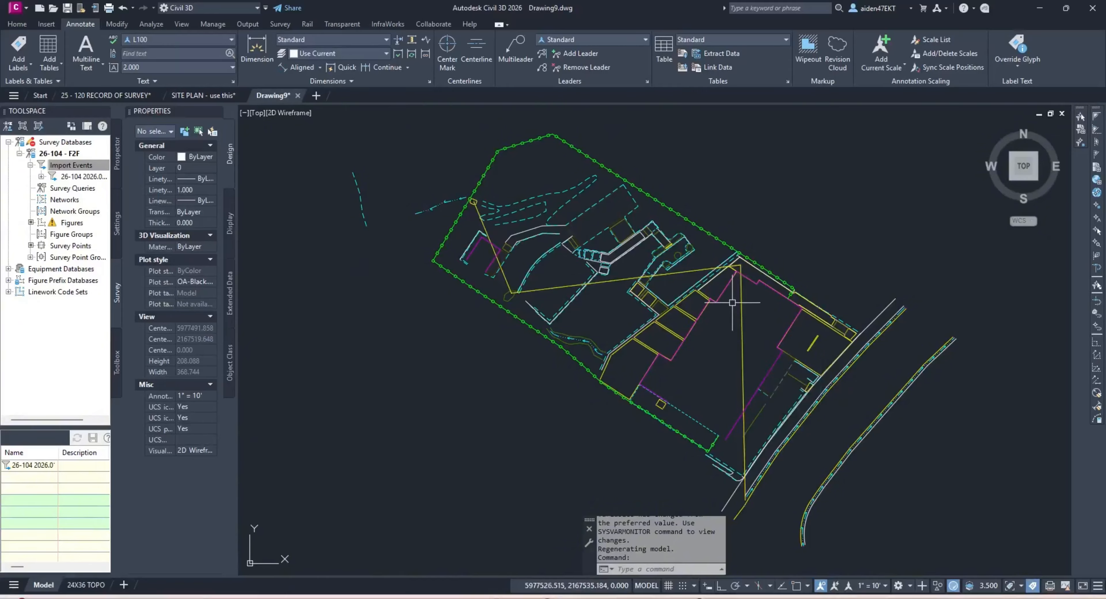
# Step: Insert all survey points of the 26-104 - F2F database into the drawing
pyautogui.scroll(3, 735, 275)
pyautogui.scroll(-3, 756, 386)
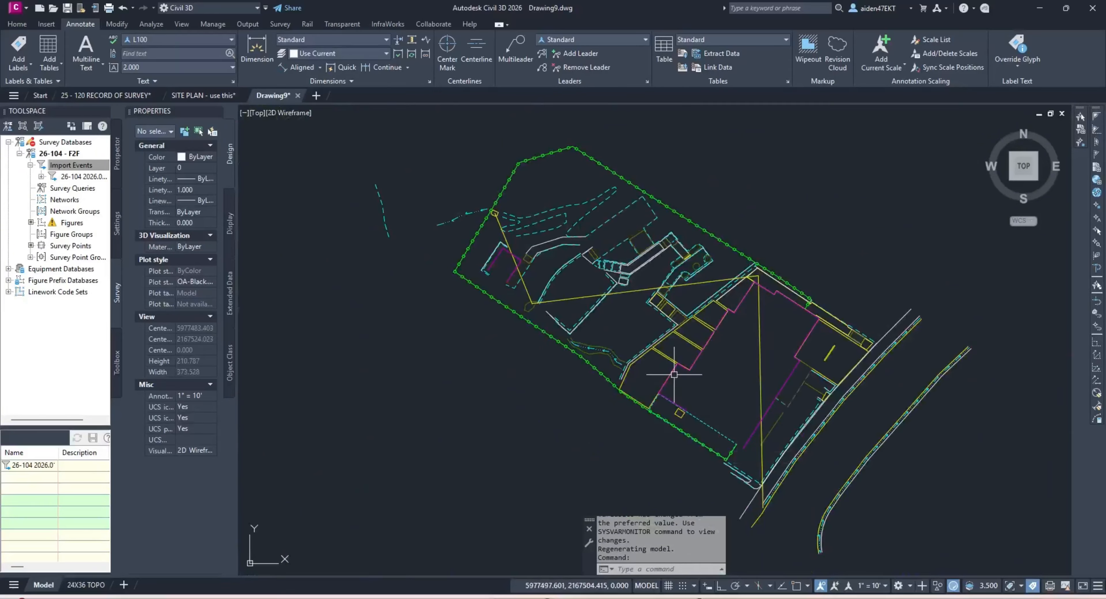
pyautogui.scroll(3, 536, 303)
pyautogui.scroll(-3, 408, 331)
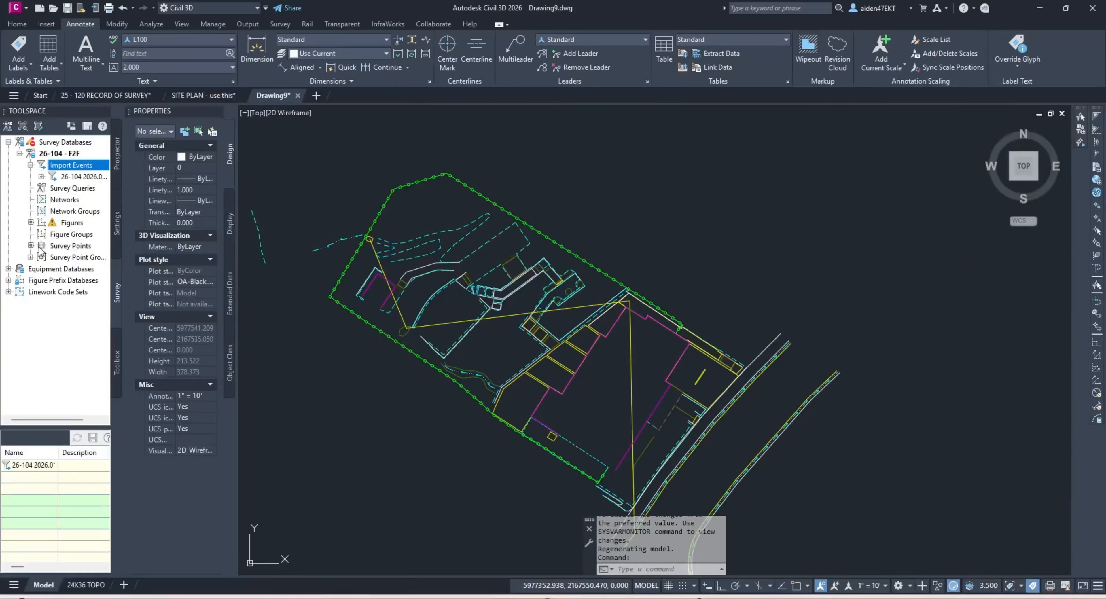
pyautogui.click(65, 252)
pyautogui.rightClick(66, 248)
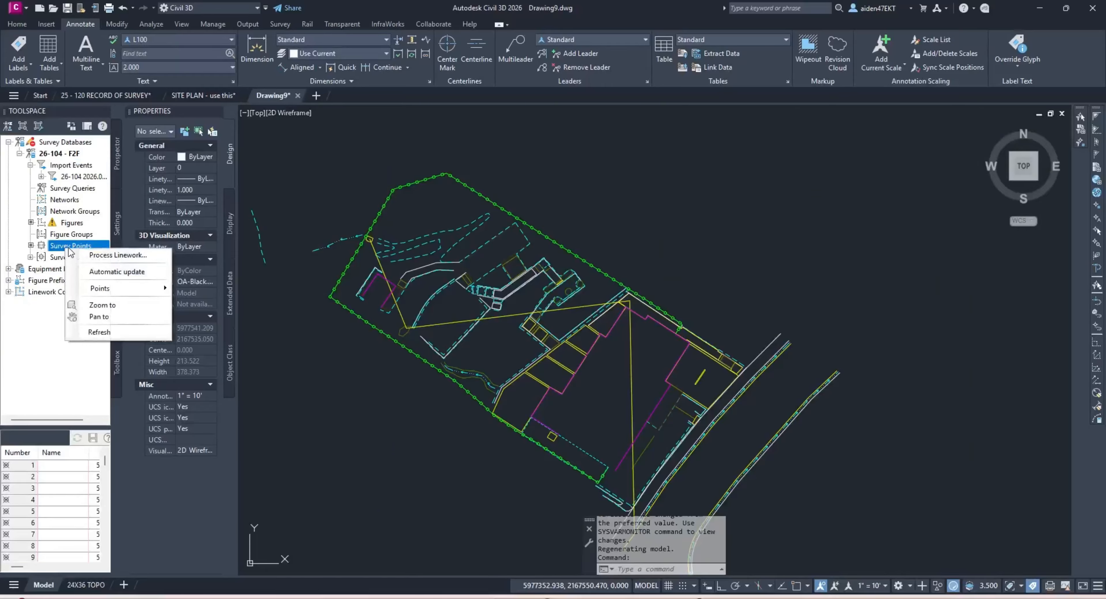
pyautogui.moveTo(111, 288)
pyautogui.click(234, 326)
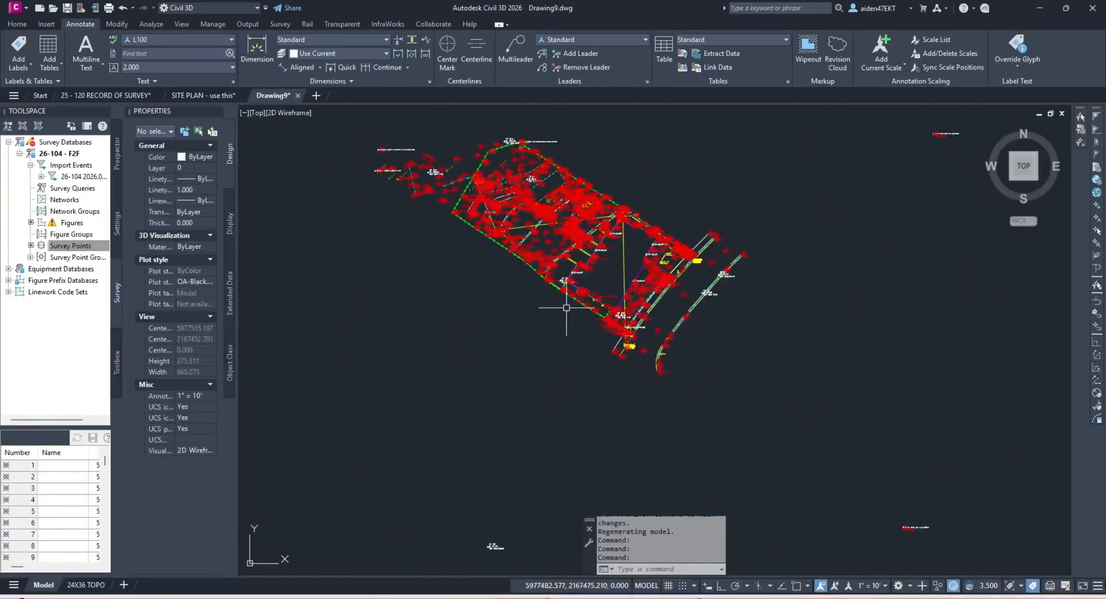
# Step: Set the model space annotation scale to 1"=4'
pyautogui.scroll(5, 567, 369)
pyautogui.click(872, 585)
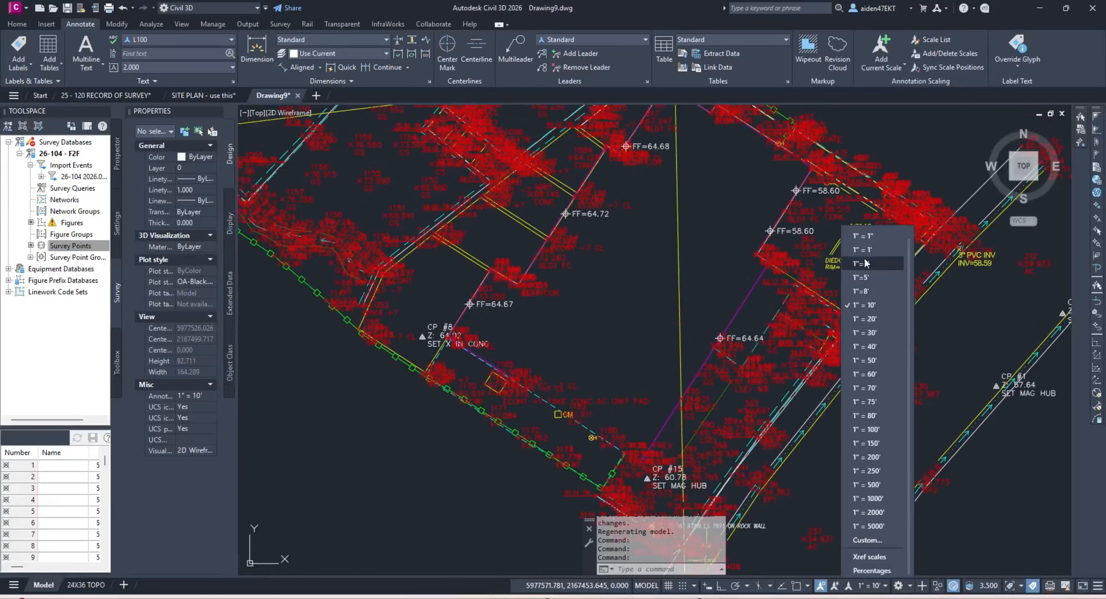
pyautogui.click(871, 264)
# Step: Erase the stray yellow zigzag figure that runs across the site between distant points
pyautogui.scroll(6, 835, 246)
pyautogui.scroll(-6, 835, 246)
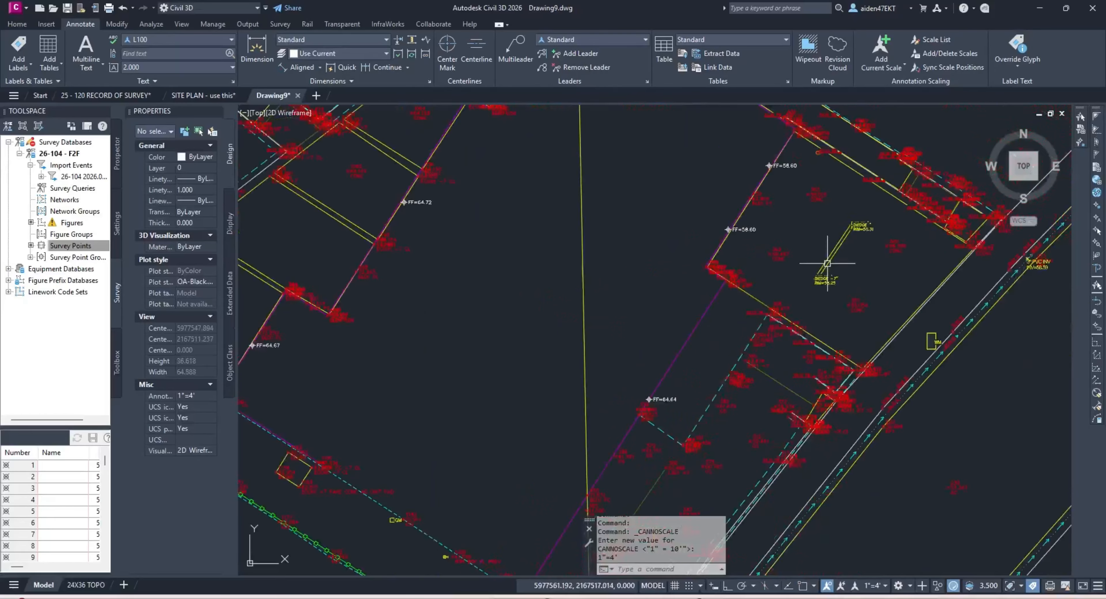
pyautogui.moveTo(730, 219); pyautogui.dragTo(820, 389, button='middle')
pyautogui.scroll(6, 787, 249)
pyautogui.scroll(-6, 715, 274)
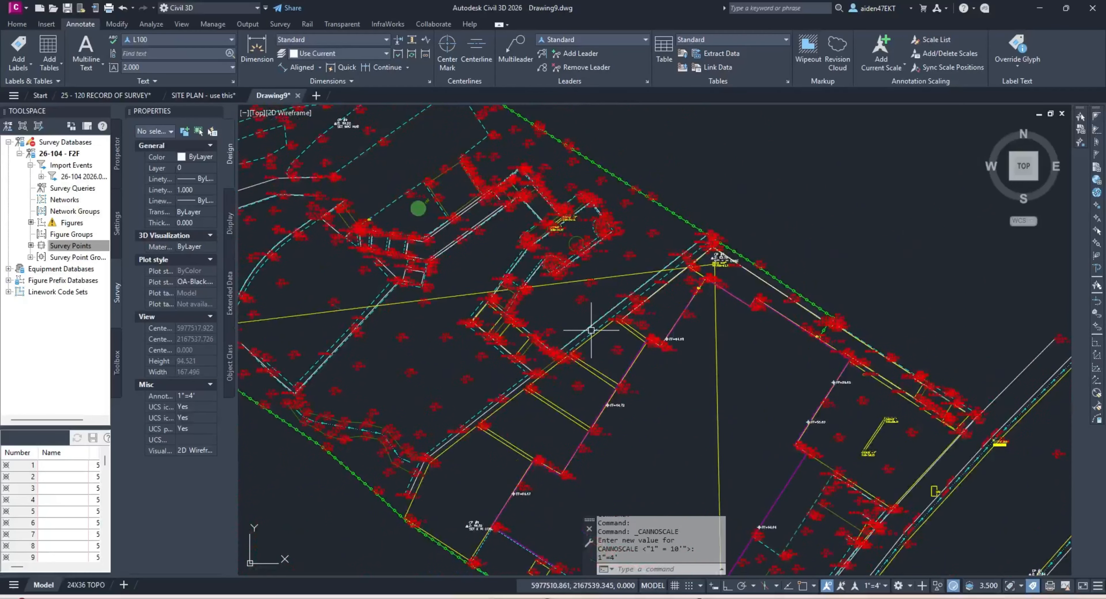
pyautogui.scroll(-6, 591, 331)
pyautogui.scroll(6, 647, 328)
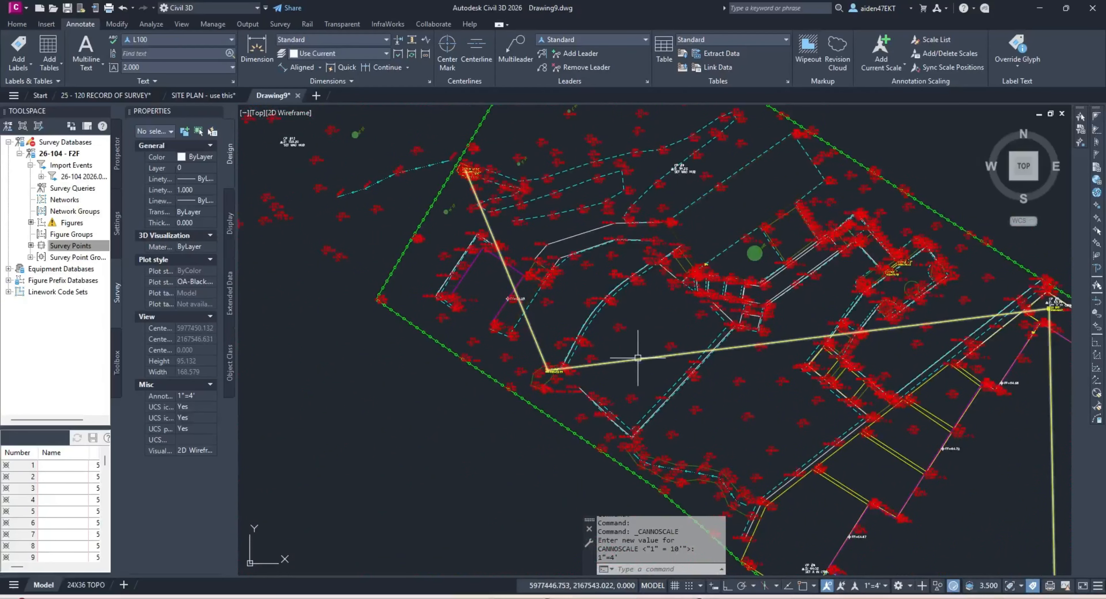
pyautogui.scroll(-5, 480, 225)
pyautogui.scroll(5, 481, 228)
pyautogui.scroll(-6, 568, 325)
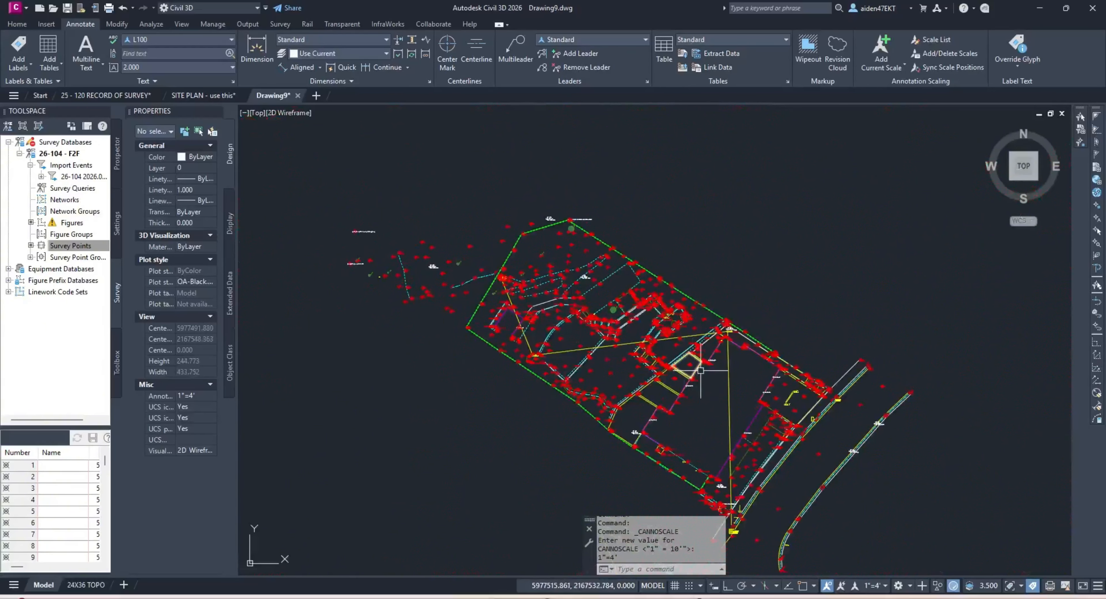
pyautogui.click(728, 396)
pyautogui.press('Delete')
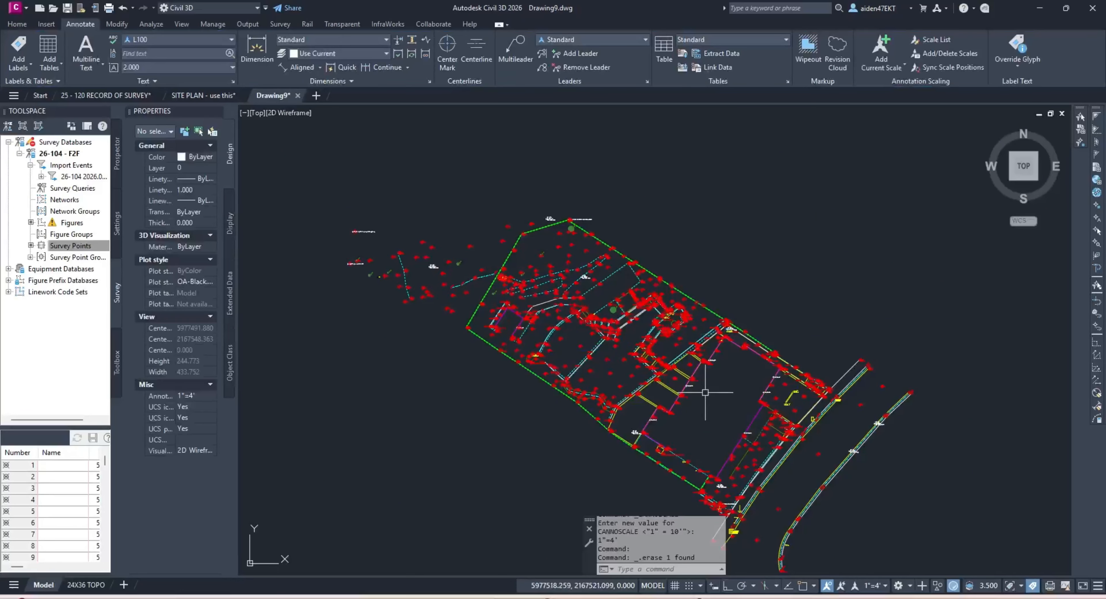
# Step: Examine the found iron pipe points beyond the site's northwest end and the point coverage from there to the street
pyautogui.scroll(2, 441, 286)
pyautogui.scroll(2, 466, 268)
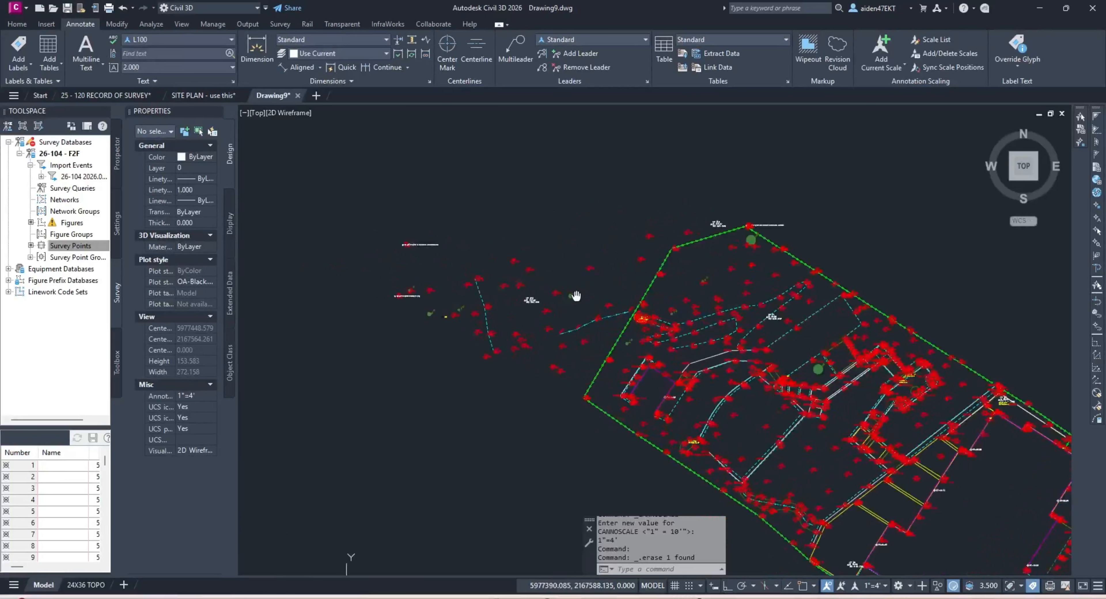
pyautogui.scroll(2, 462, 264)
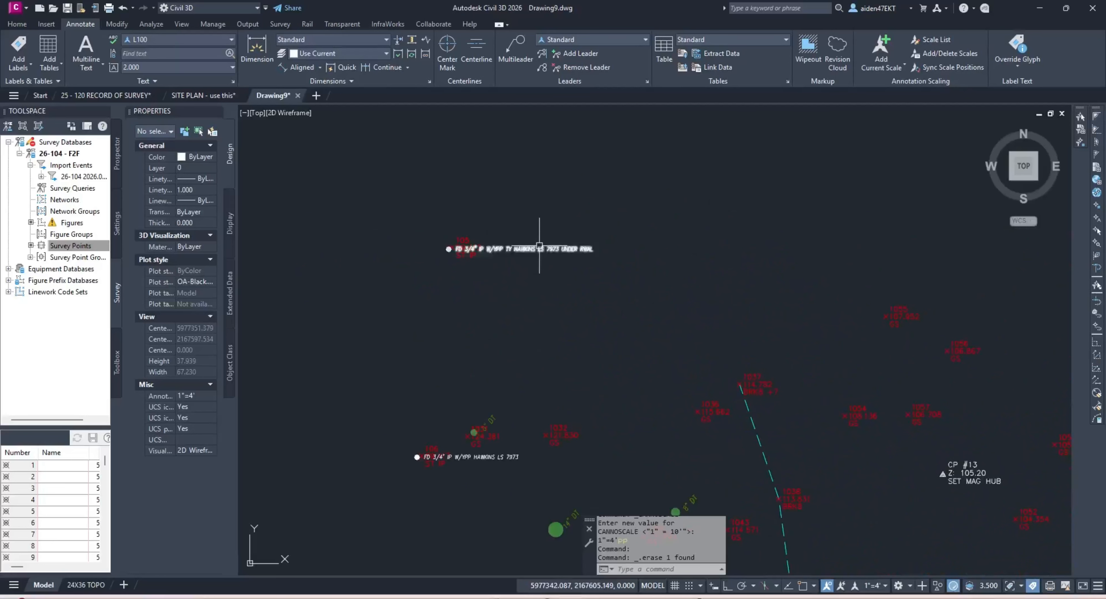
pyautogui.scroll(-4, 531, 268)
pyautogui.scroll(4, 753, 314)
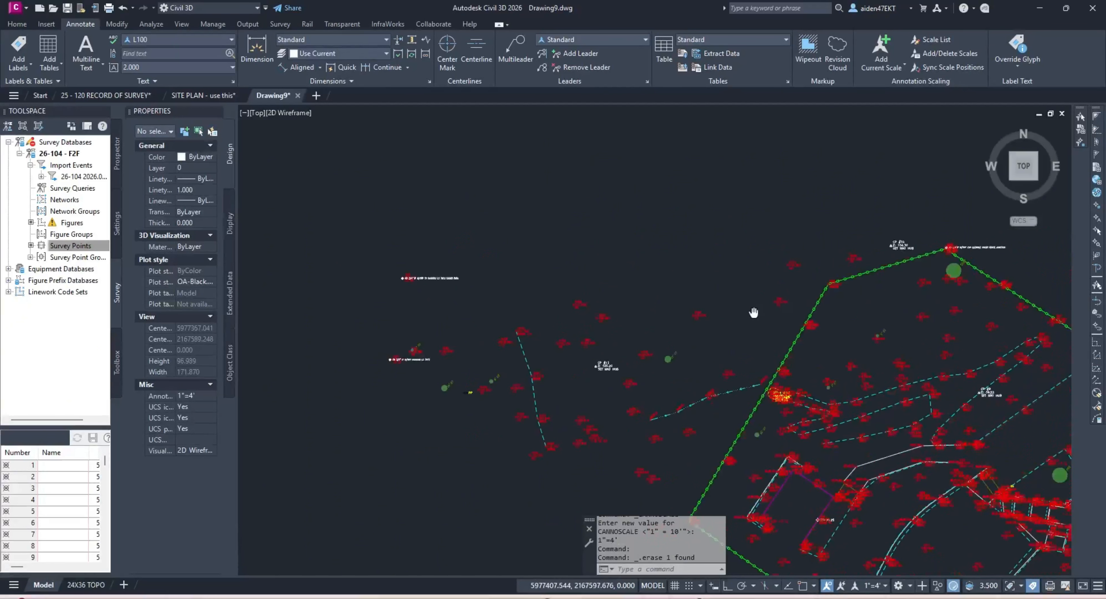
pyautogui.scroll(-6, 786, 276)
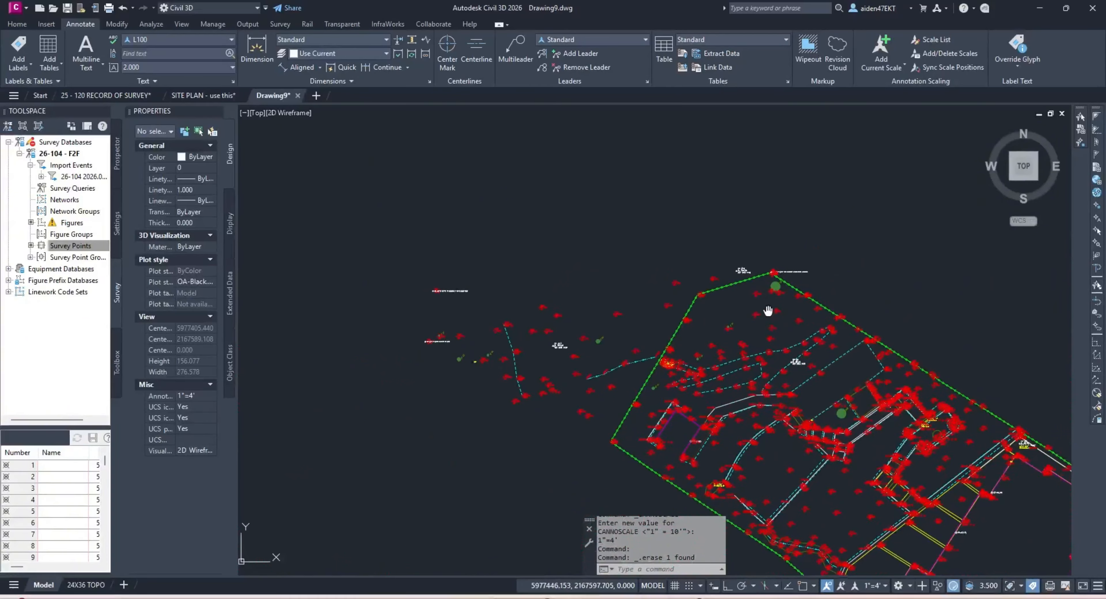
pyautogui.scroll(-6, 711, 365)
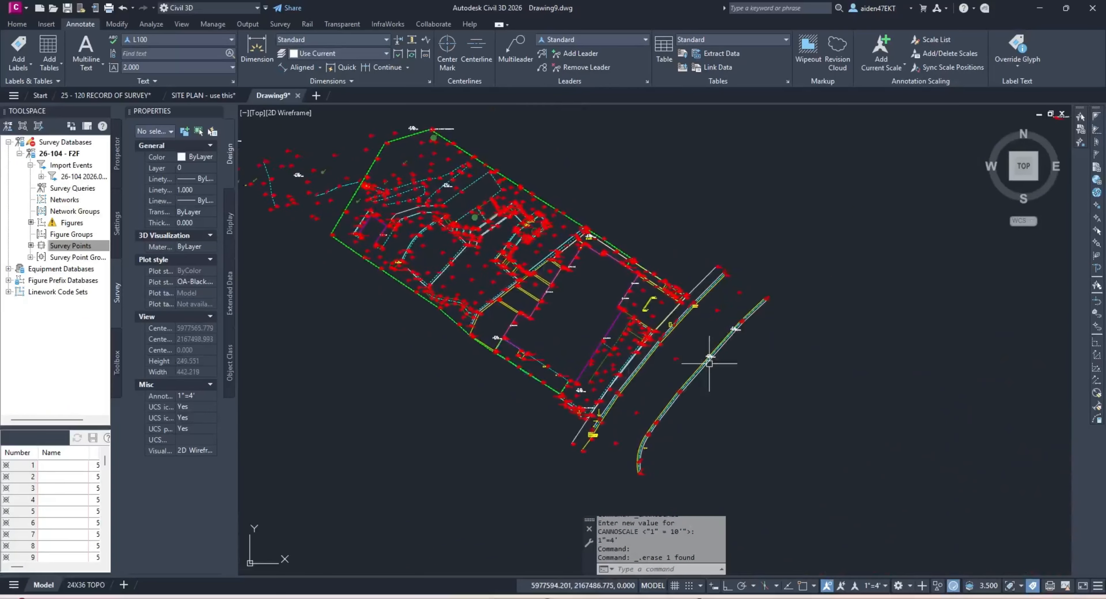
pyautogui.scroll(4, 729, 392)
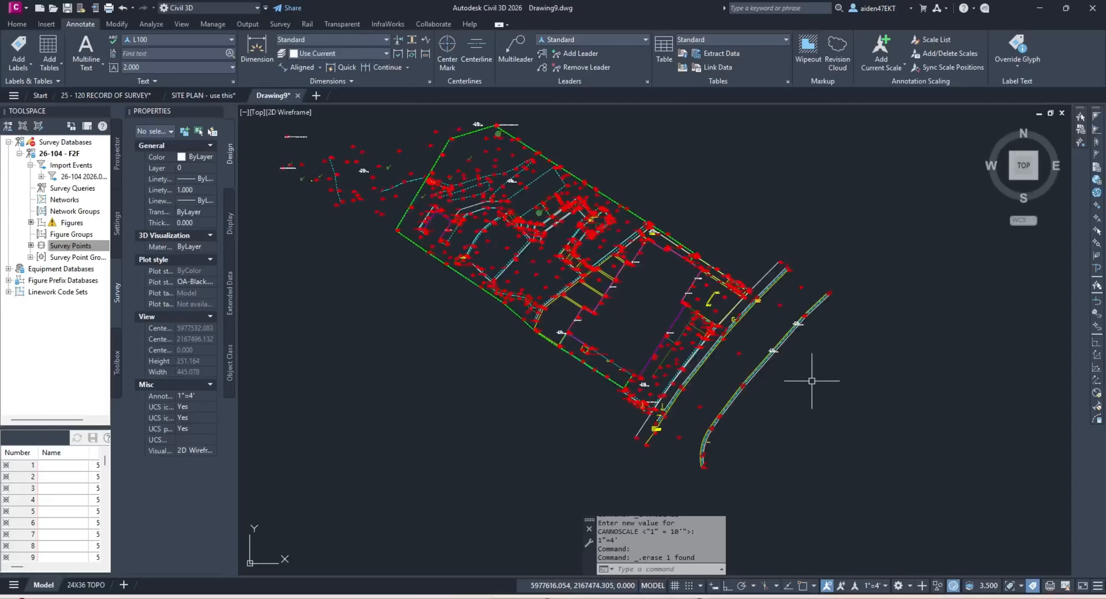
# Step: Start saving the drawing and browse to the DWG\BASES folder of job 26-104 under the 2026 jobs
pyautogui.hotkey('ctrl', 's')
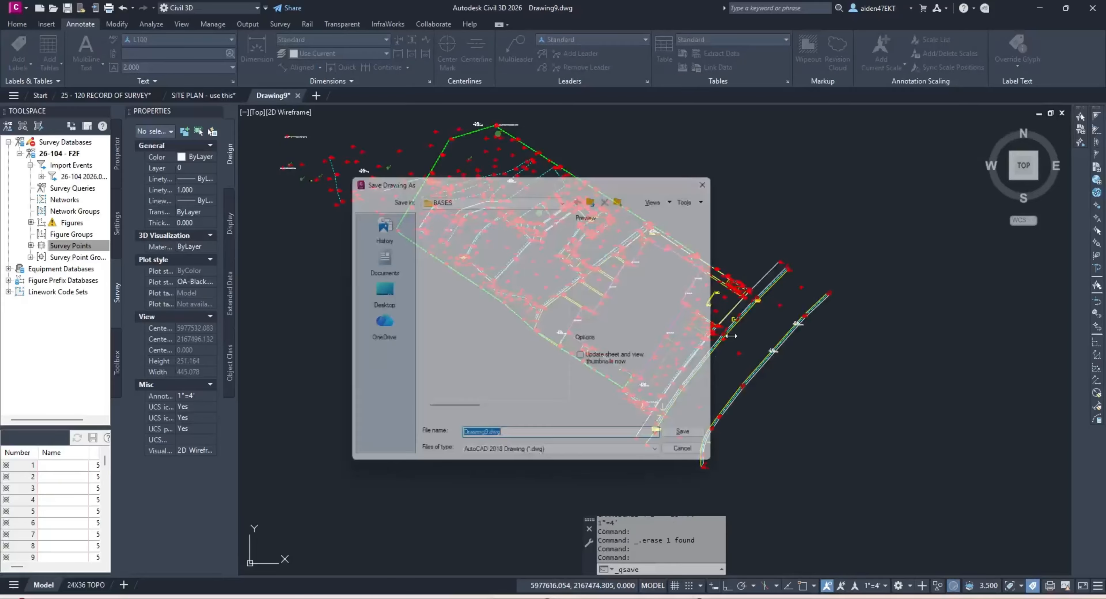
pyautogui.click(461, 195)
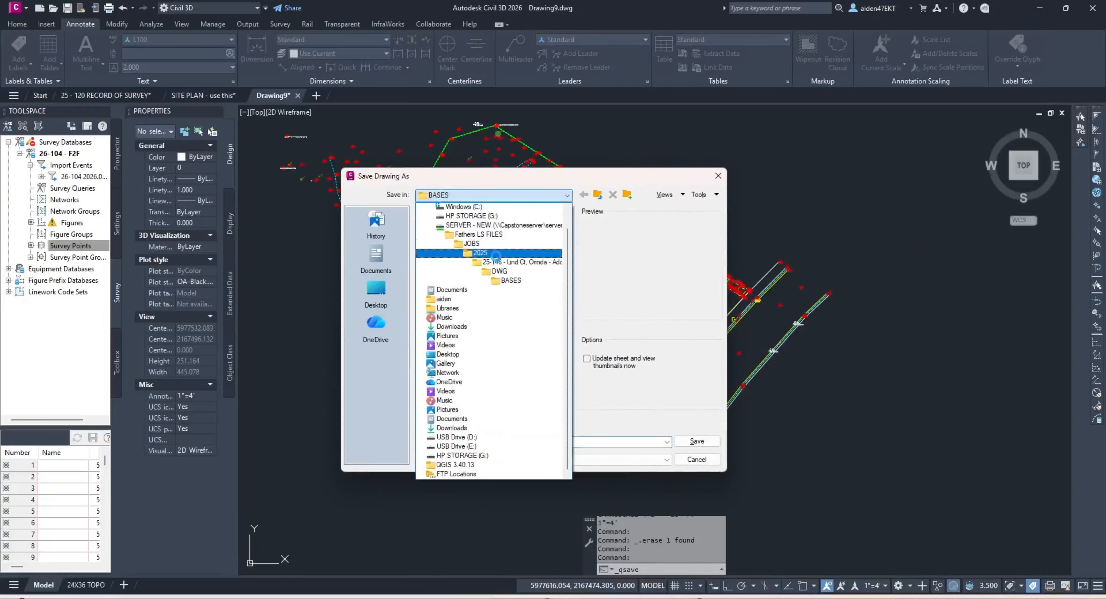
pyautogui.click(496, 271)
pyautogui.doubleClick(449, 237)
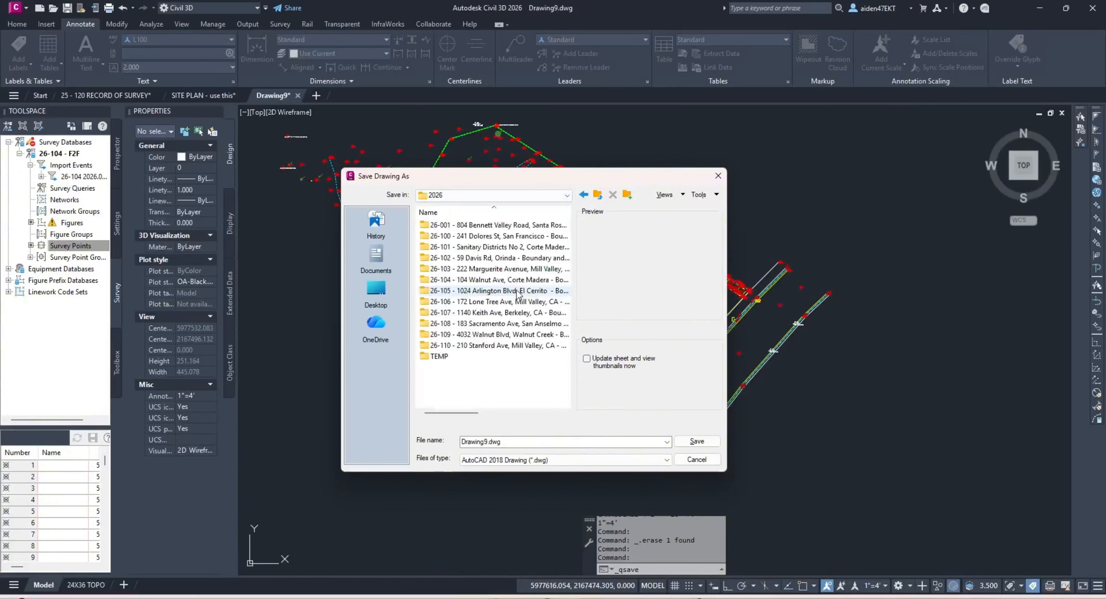
pyautogui.doubleClick(476, 281)
pyautogui.doubleClick(448, 275)
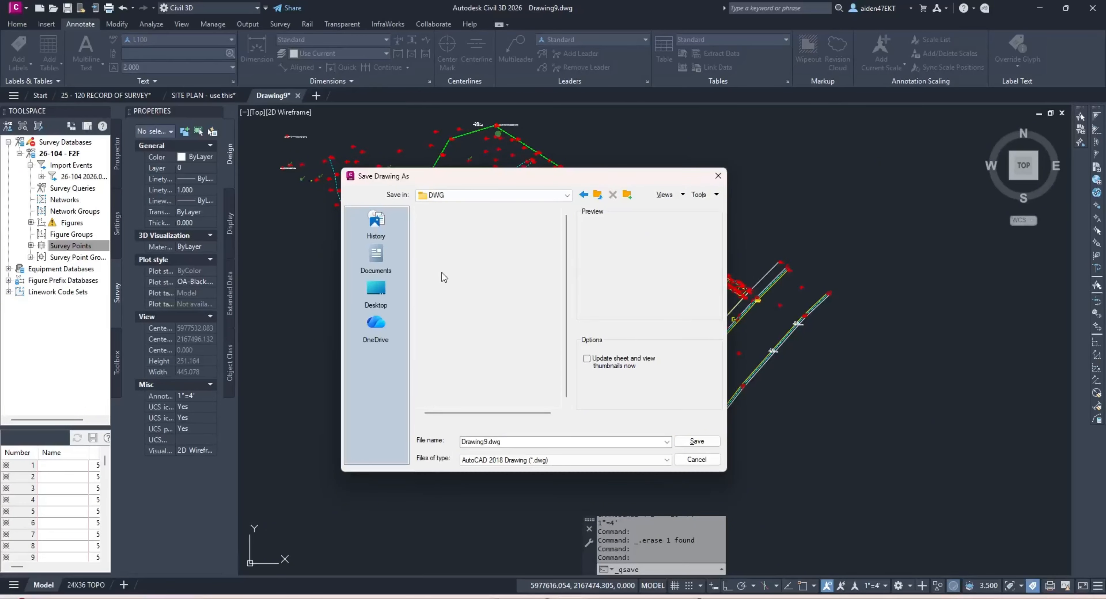
pyautogui.doubleClick(442, 235)
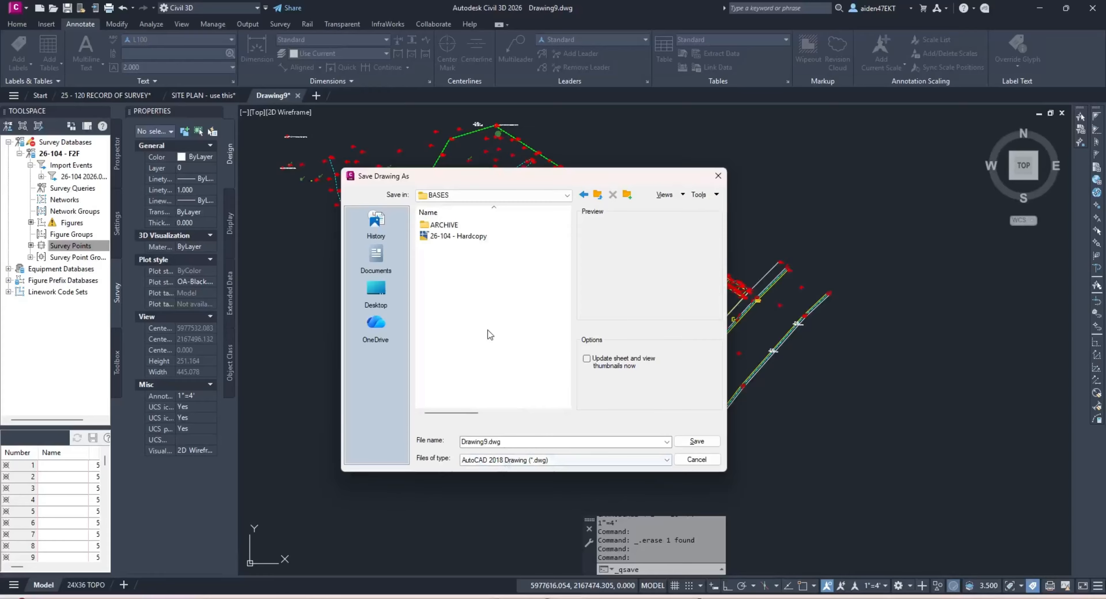
# Step: Save the drawing in the BASES folder as 26-104 - MASTER, based on the existing hardcopy file's name
pyautogui.click(461, 236)
pyautogui.doubleClick(530, 440)
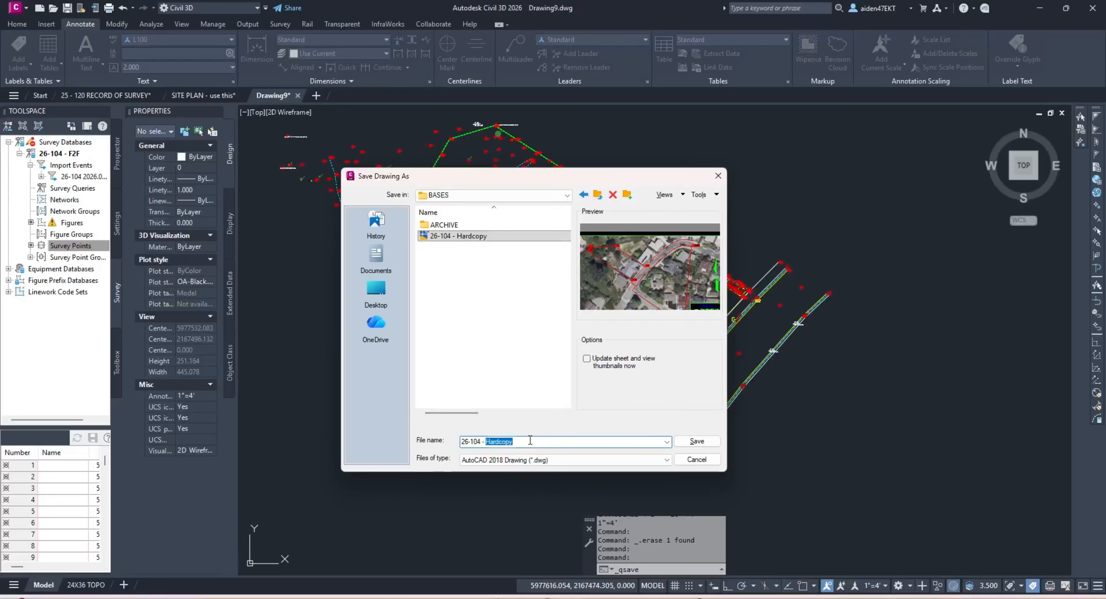
pyautogui.write('MASTER')
pyautogui.press('Return')
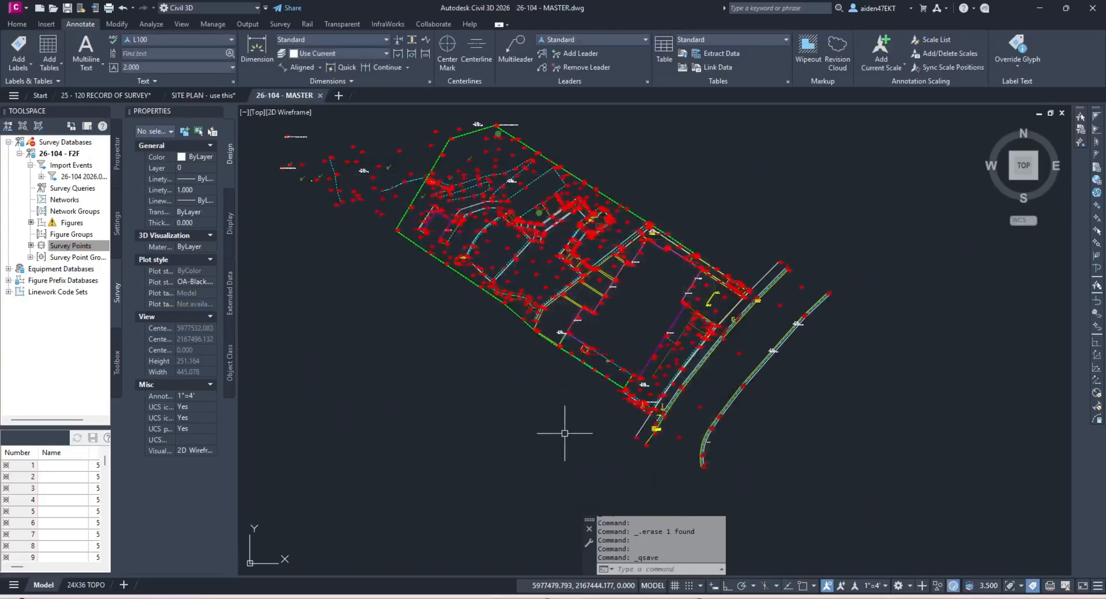
pyautogui.hotkey('ctrl', 's')
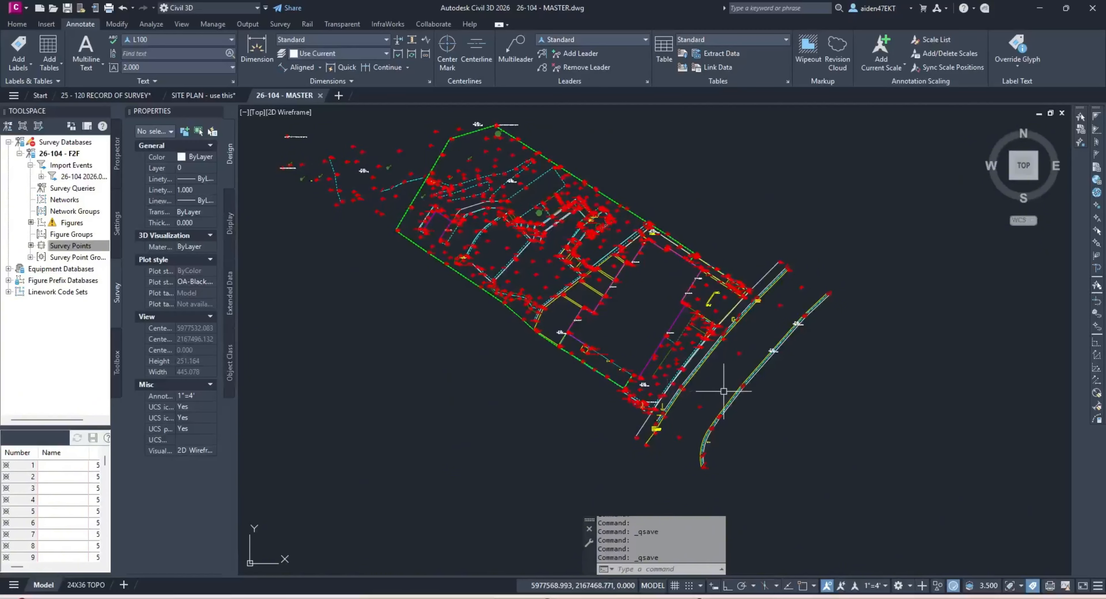
# Step: Examine the street centerline monuments and set control points lying along the street and well outside the site
pyautogui.moveTo(751, 394); pyautogui.dragTo(672, 402, button='middle')
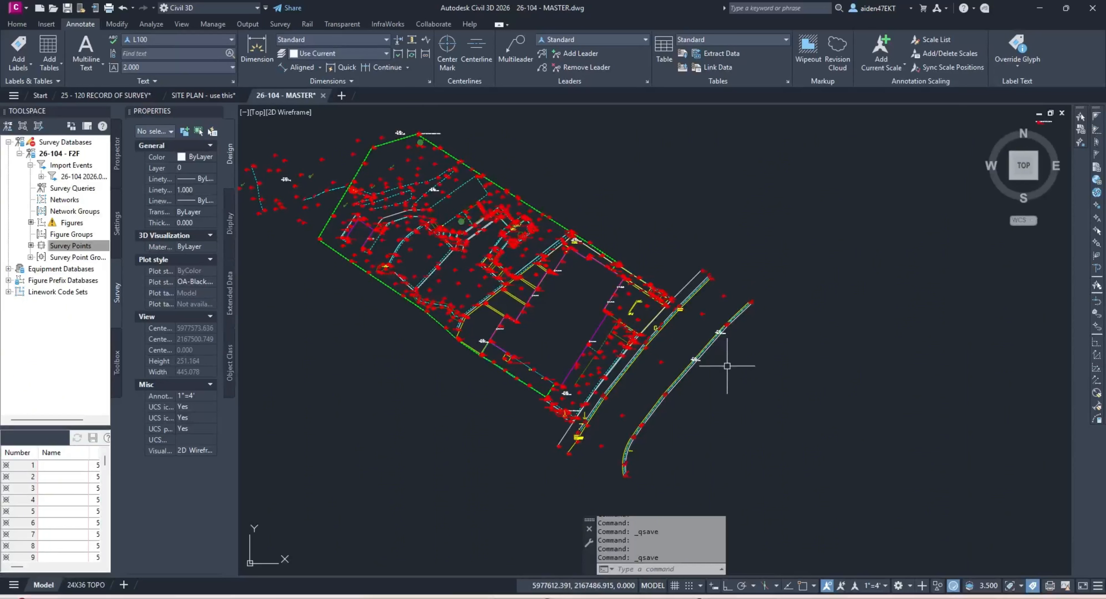
pyautogui.scroll(3, 696, 365)
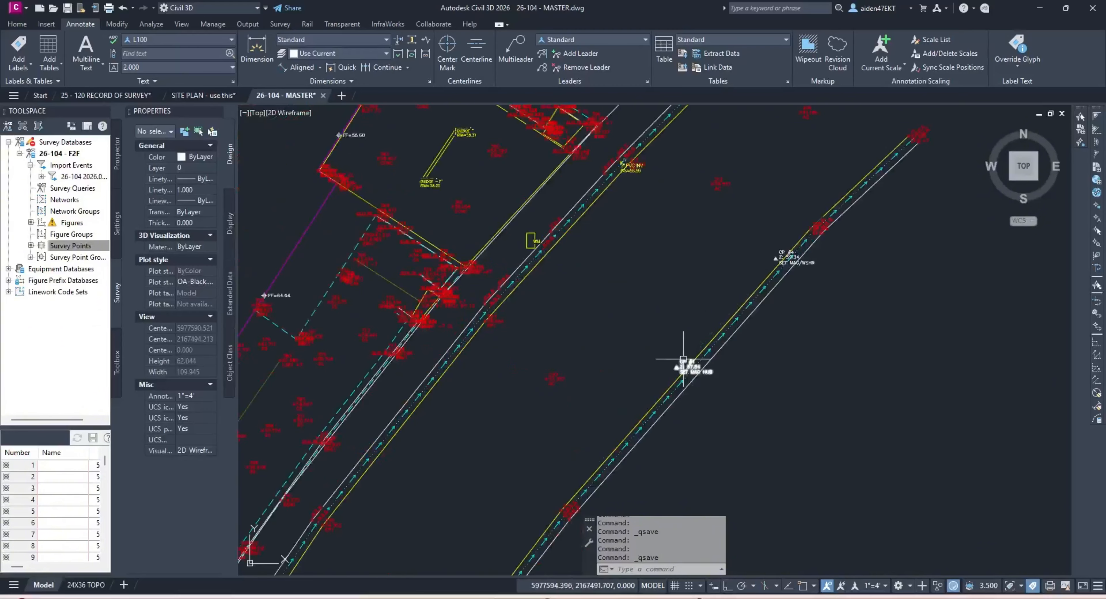
pyautogui.scroll(-10, 778, 333)
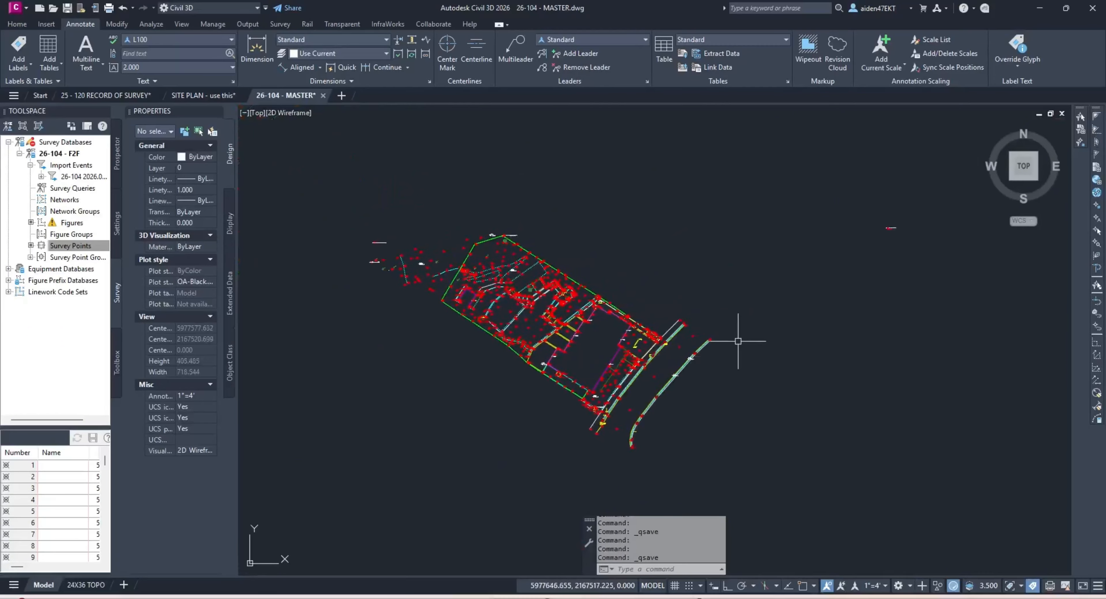
pyautogui.scroll(8, 786, 270)
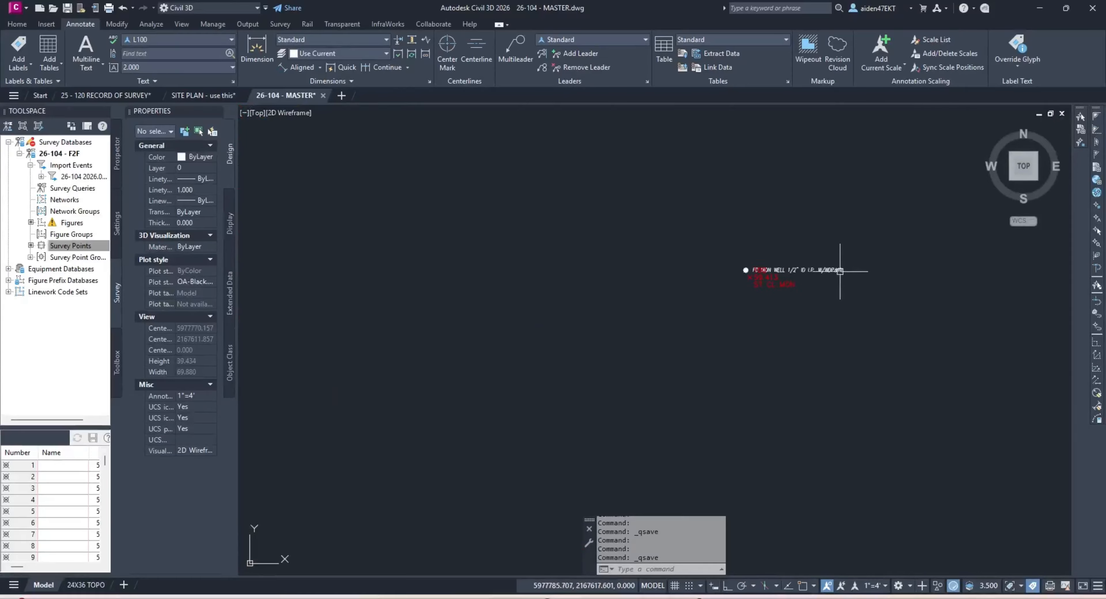
pyautogui.scroll(-12, 790, 292)
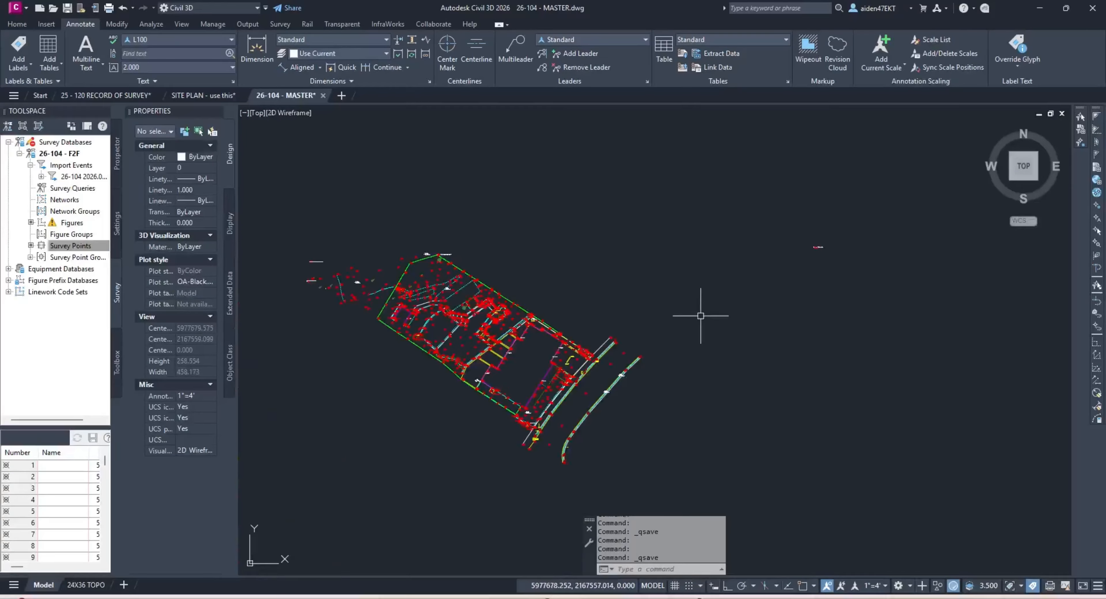
pyautogui.moveTo(703, 313); pyautogui.dragTo(615, 346, button='middle')
pyautogui.moveTo(588, 421); pyautogui.dragTo(646, 342, button='middle')
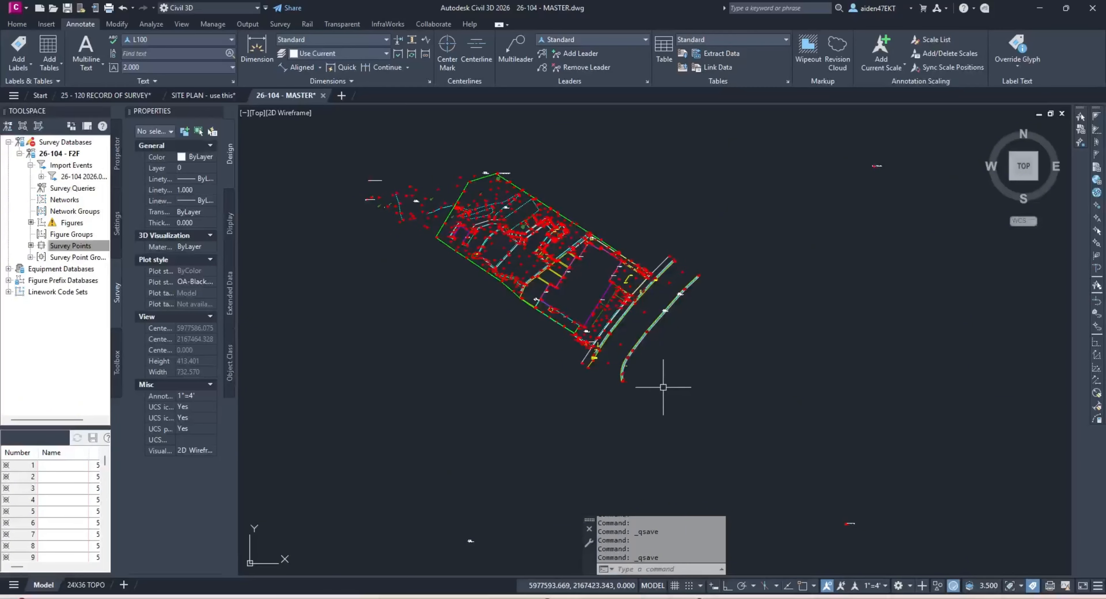
pyautogui.scroll(-3, 695, 369)
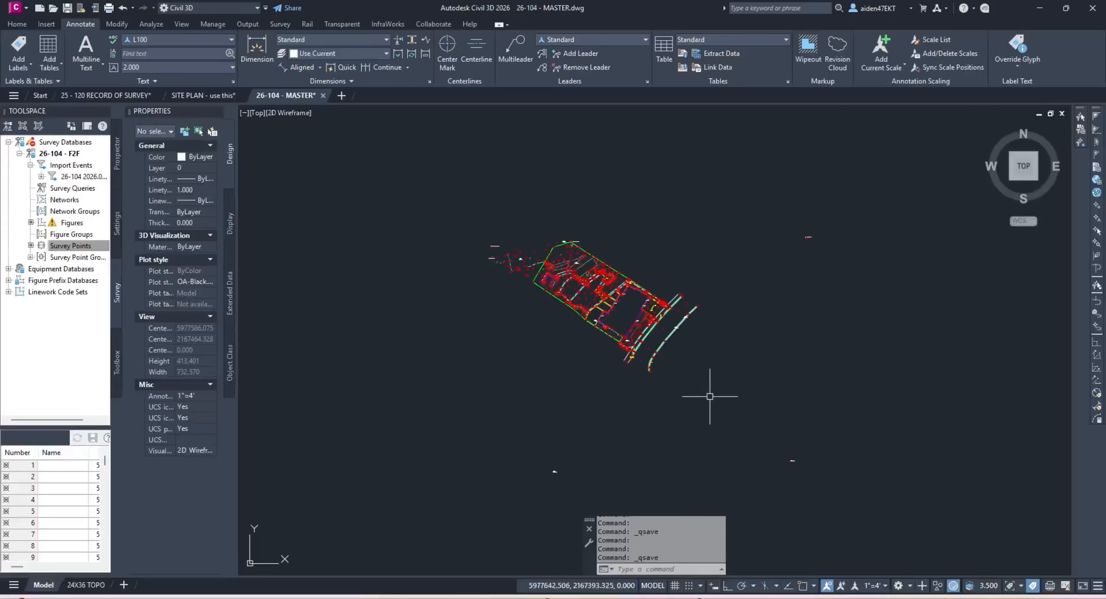
pyautogui.scroll(9, 787, 462)
pyautogui.scroll(8, 788, 480)
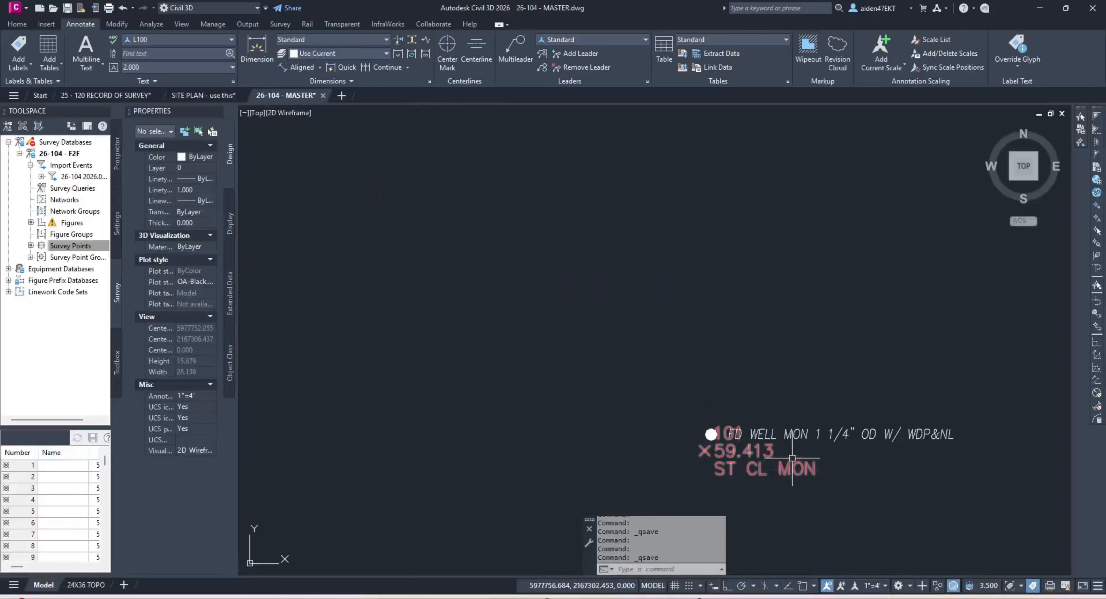
pyautogui.scroll(-12, 795, 450)
pyautogui.moveTo(474, 485); pyautogui.dragTo(773, 383, button='middle')
pyautogui.scroll(7, 510, 374)
pyautogui.scroll(5, 558, 338)
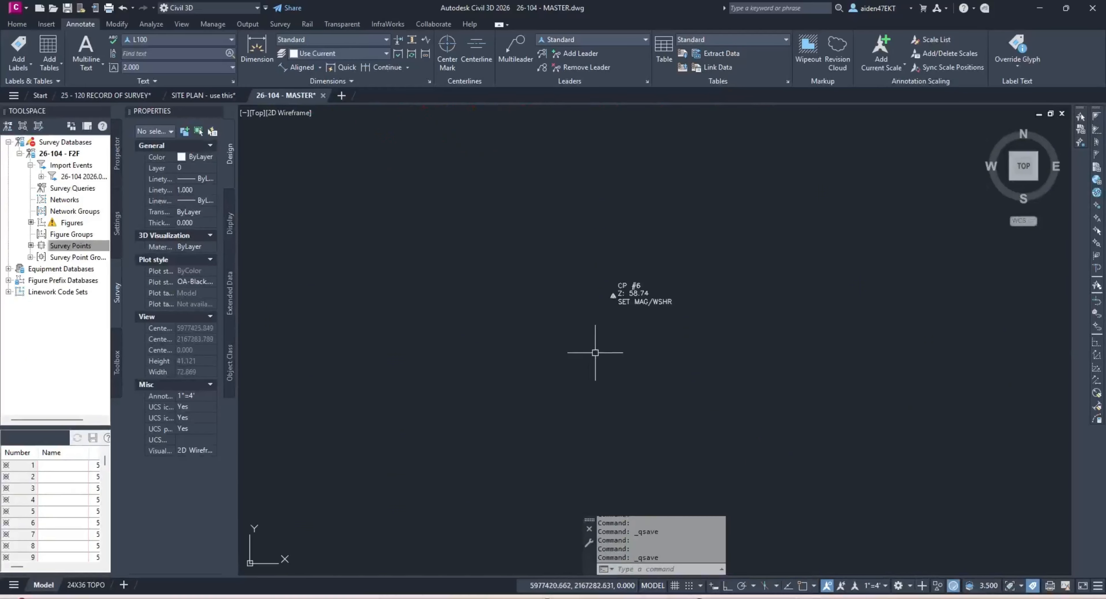
pyautogui.scroll(-7, 720, 306)
pyautogui.moveTo(685, 209); pyautogui.dragTo(649, 276, button='middle')
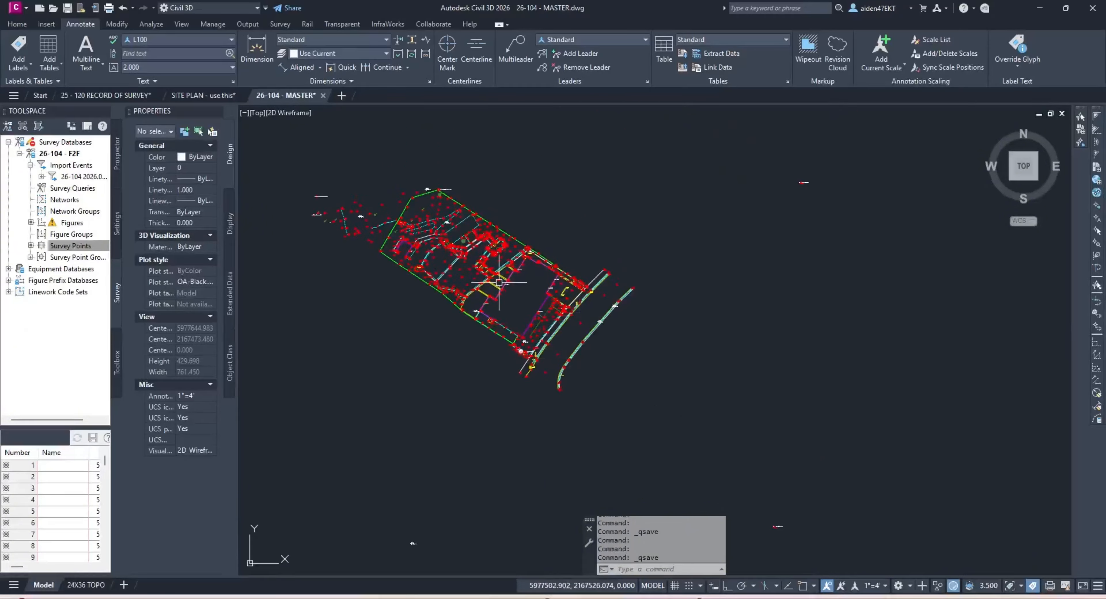
# Step: Examine the survey points and linework along the street frontage, including how they relate to the surrounding monuments
pyautogui.scroll(5, 543, 291)
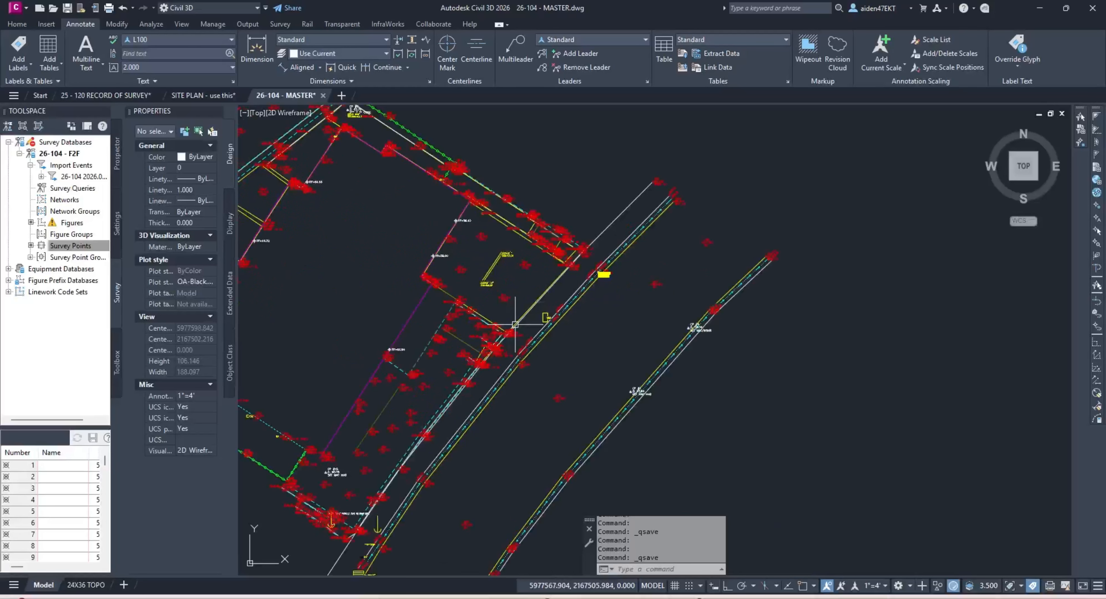
pyautogui.scroll(4, 416, 455)
pyautogui.scroll(-4, 463, 445)
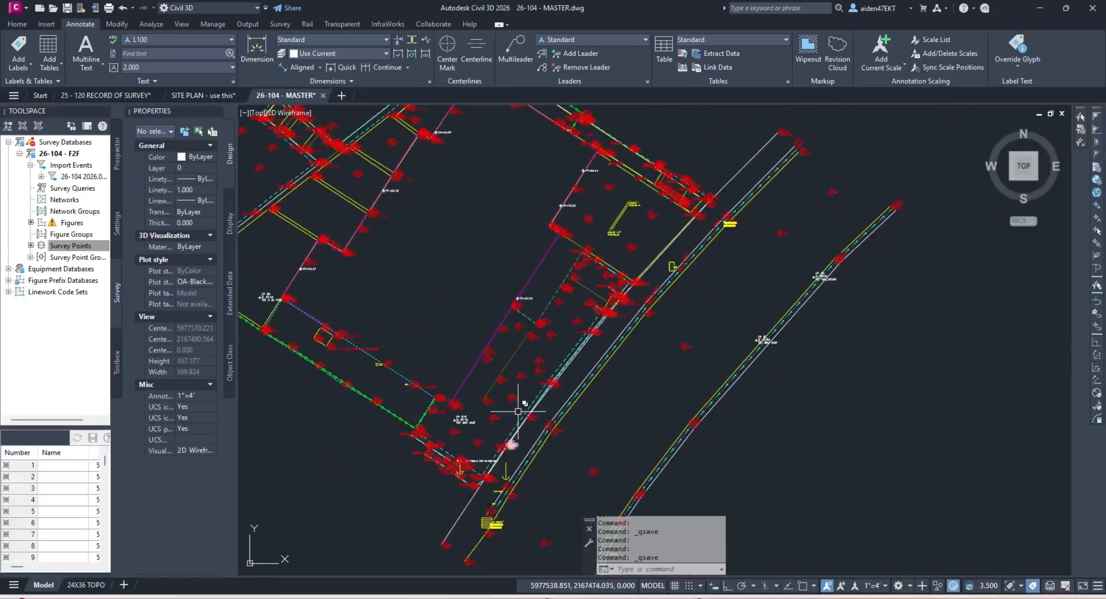
pyautogui.scroll(-2, 542, 402)
pyautogui.moveTo(564, 384); pyautogui.dragTo(622, 395, button='middle')
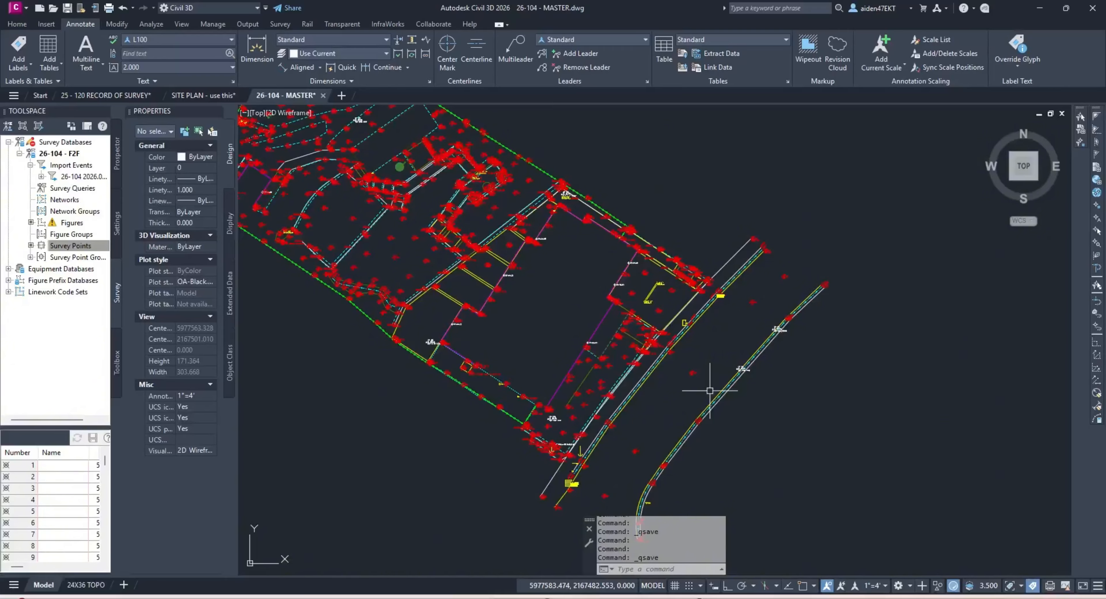
pyautogui.scroll(-2, 773, 406)
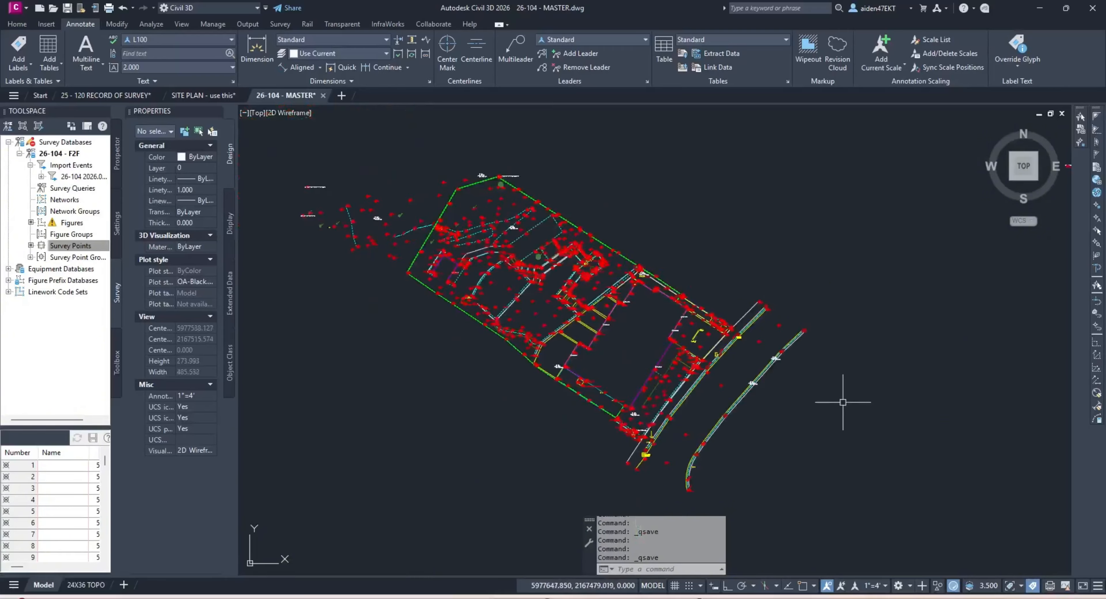
pyautogui.scroll(-2, 747, 459)
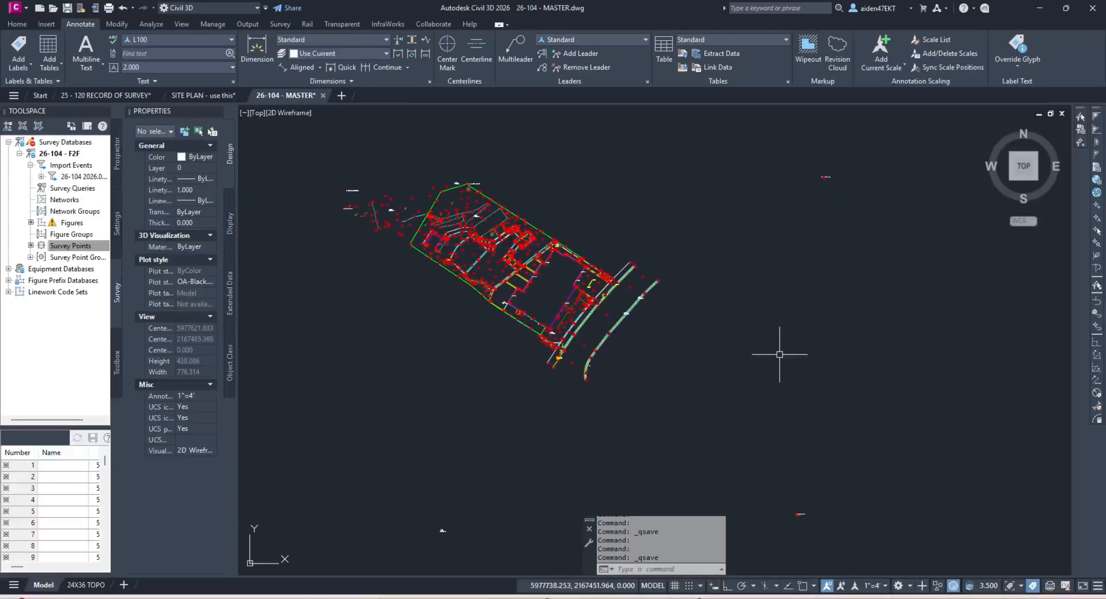
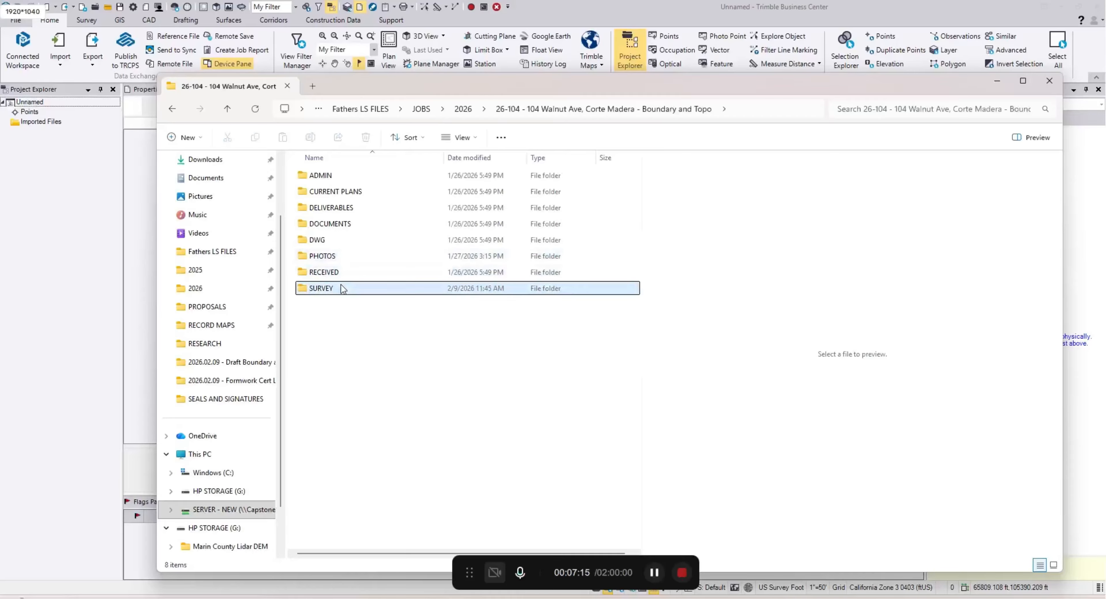
# Step: Open the 26-104 2026.01.27 Files folder inside the job's SURVEY\DOWNLOADS\2026.01.27 - Topo and Boundary folder
pyautogui.doubleClick(340, 285)
pyautogui.doubleClick(346, 192)
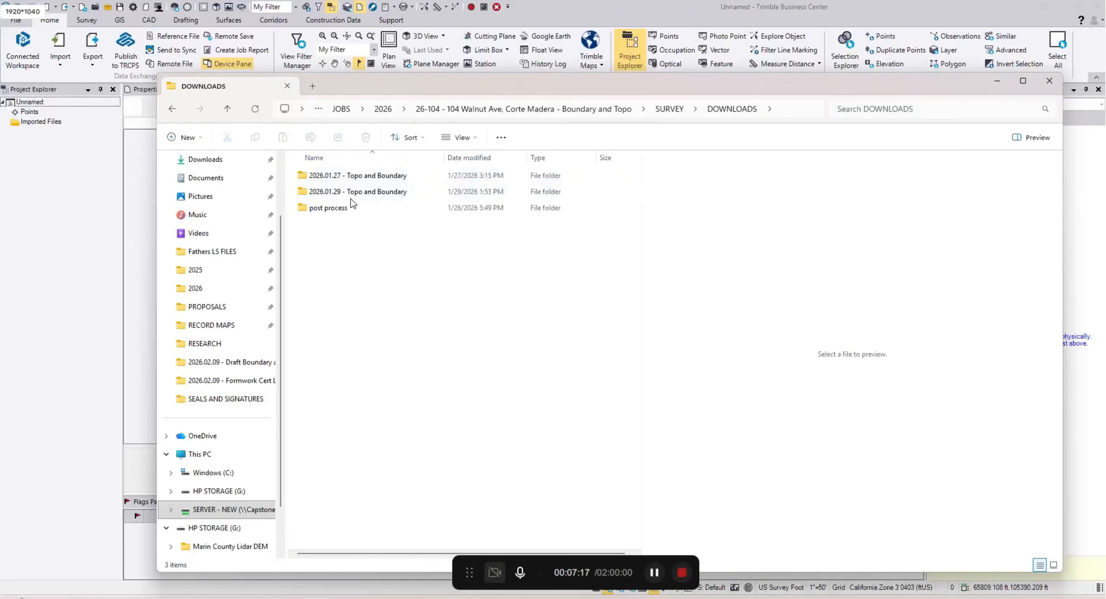
pyautogui.doubleClick(346, 176)
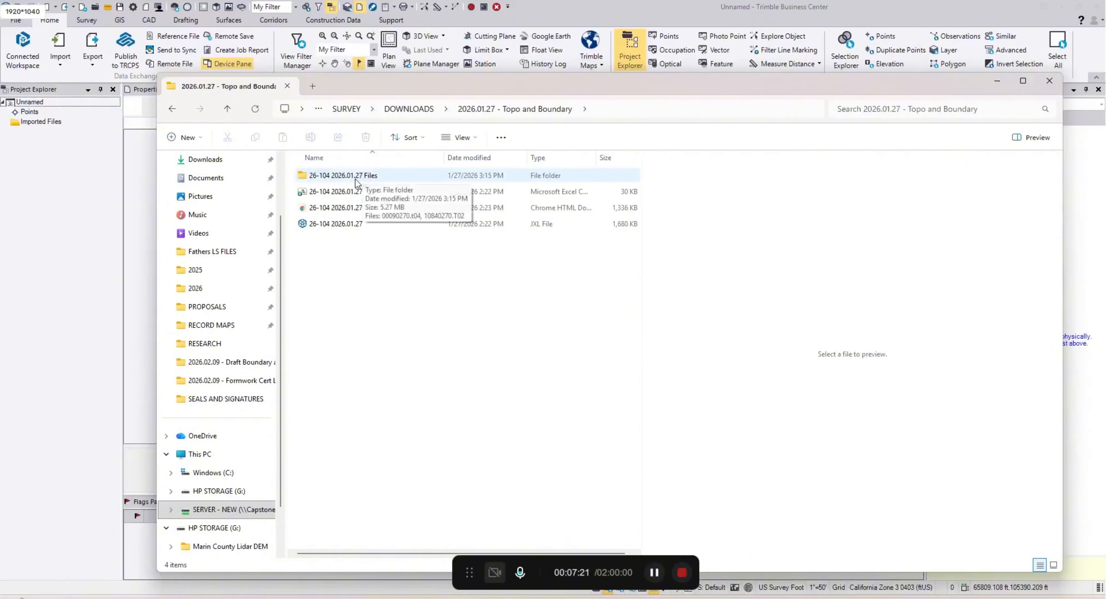
pyautogui.click(356, 180)
pyautogui.doubleClick(354, 178)
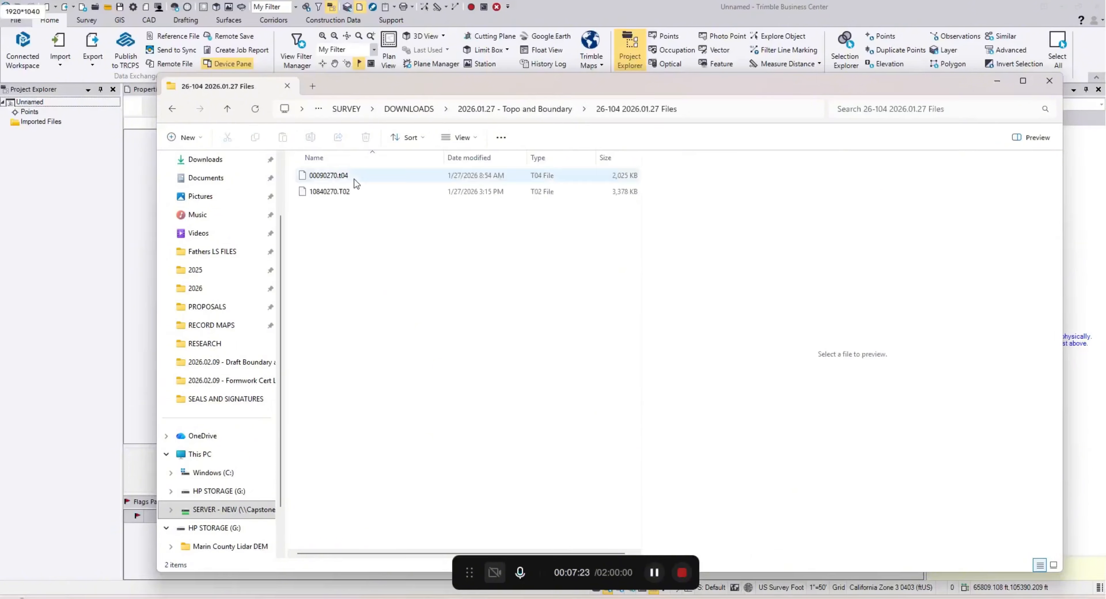
# Step: Bring the raw receiver files 00090270.t04 and 10840270.T02 from the folder into the Trimble Business Center plan view for import
pyautogui.moveTo(513, 91); pyautogui.dragTo(946, 249)
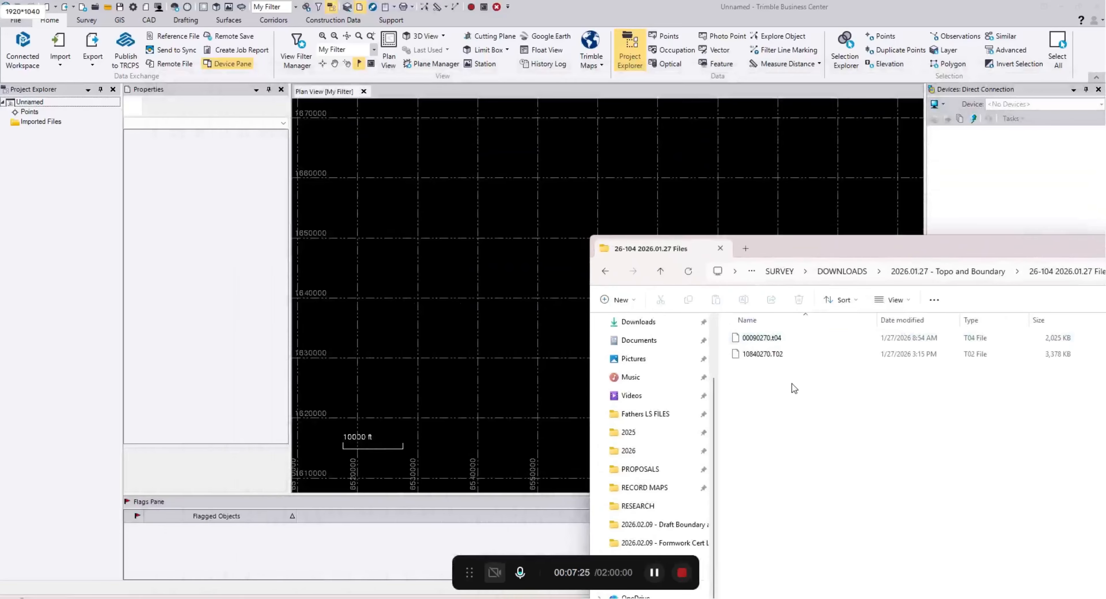
pyautogui.moveTo(790, 386); pyautogui.dragTo(765, 332)
pyautogui.click(780, 367)
pyautogui.click(781, 352)
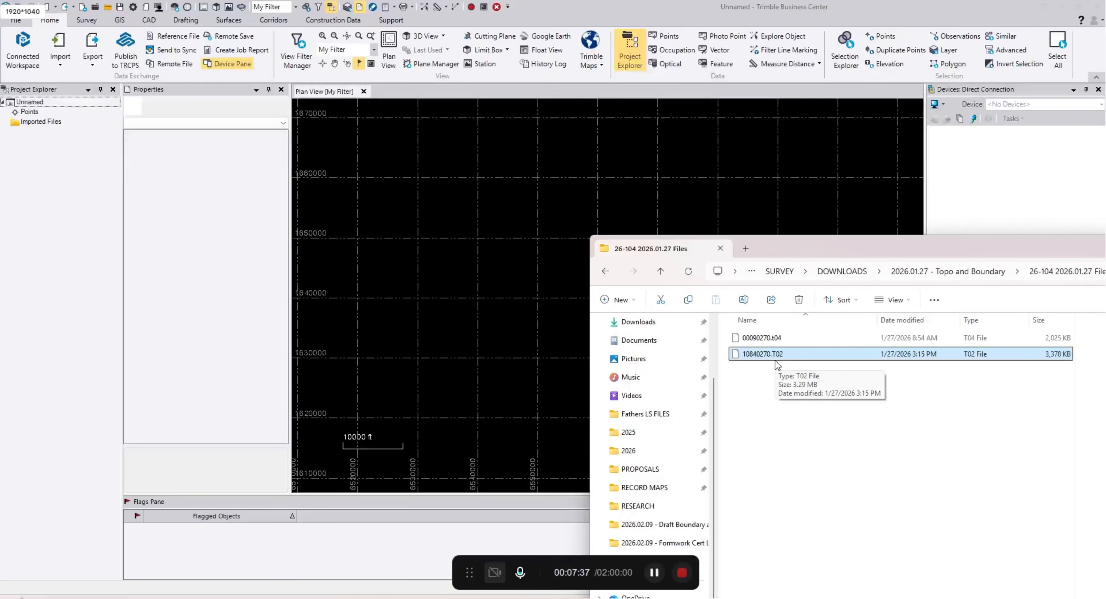
pyautogui.click(769, 341)
pyautogui.moveTo(780, 377); pyautogui.dragTo(777, 339)
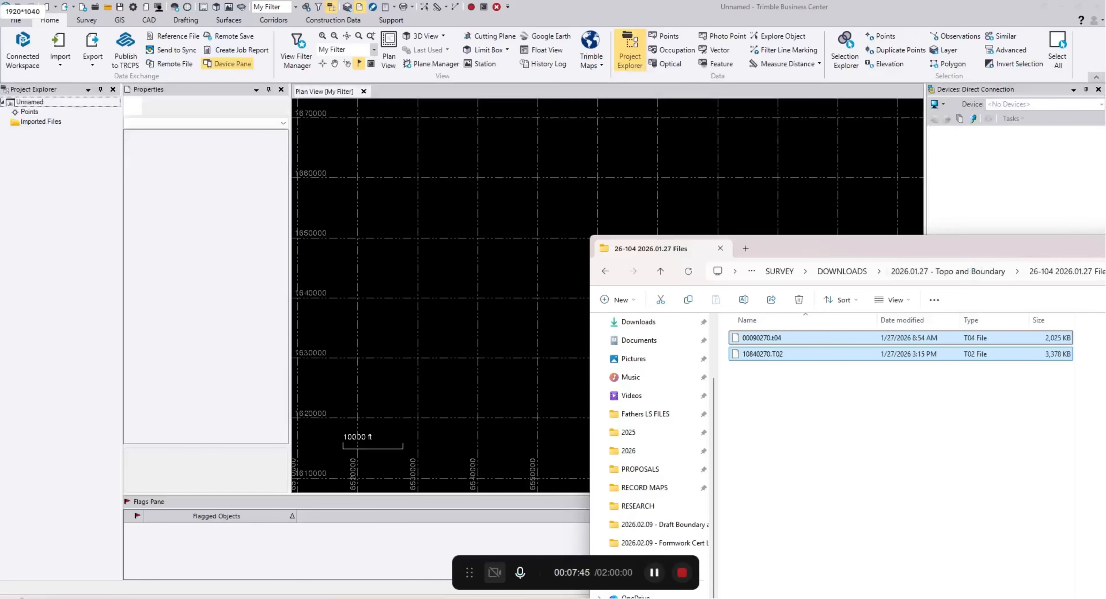
pyautogui.moveTo(777, 338); pyautogui.dragTo(745, 150)
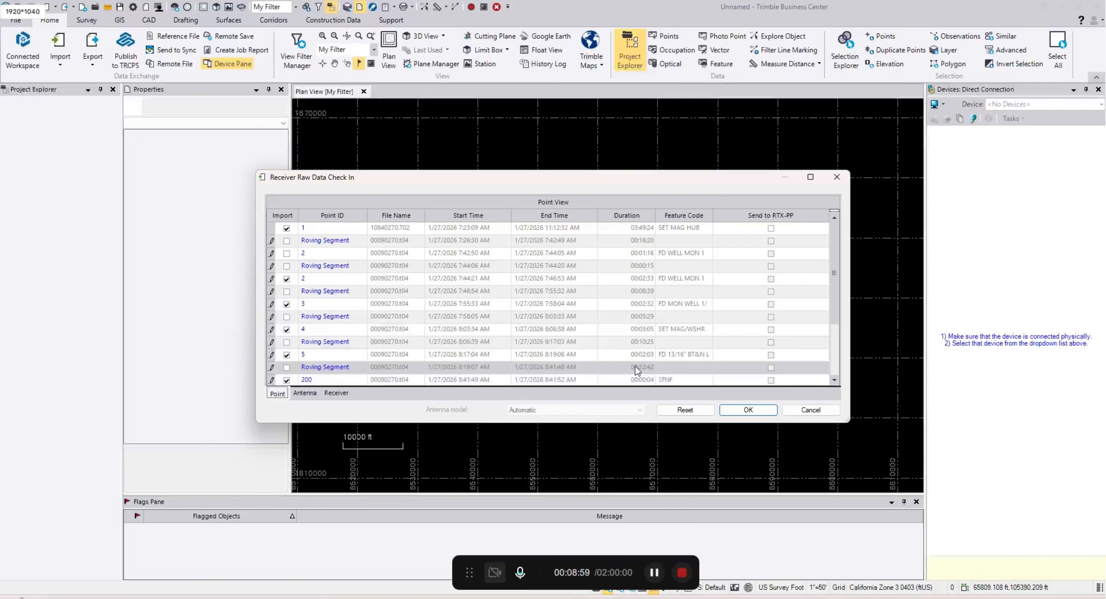
# Step: Review the point list in the receiver raw data check-in, accept it, and inspect the imported points and baselines
pyautogui.scroll(-2, 635, 366)
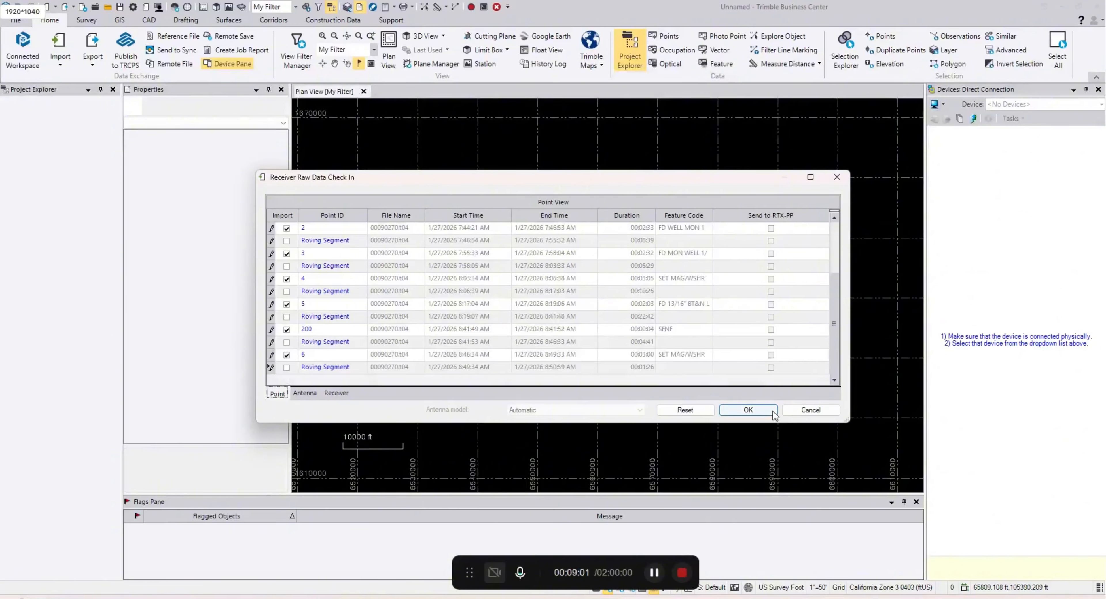
pyautogui.click(745, 410)
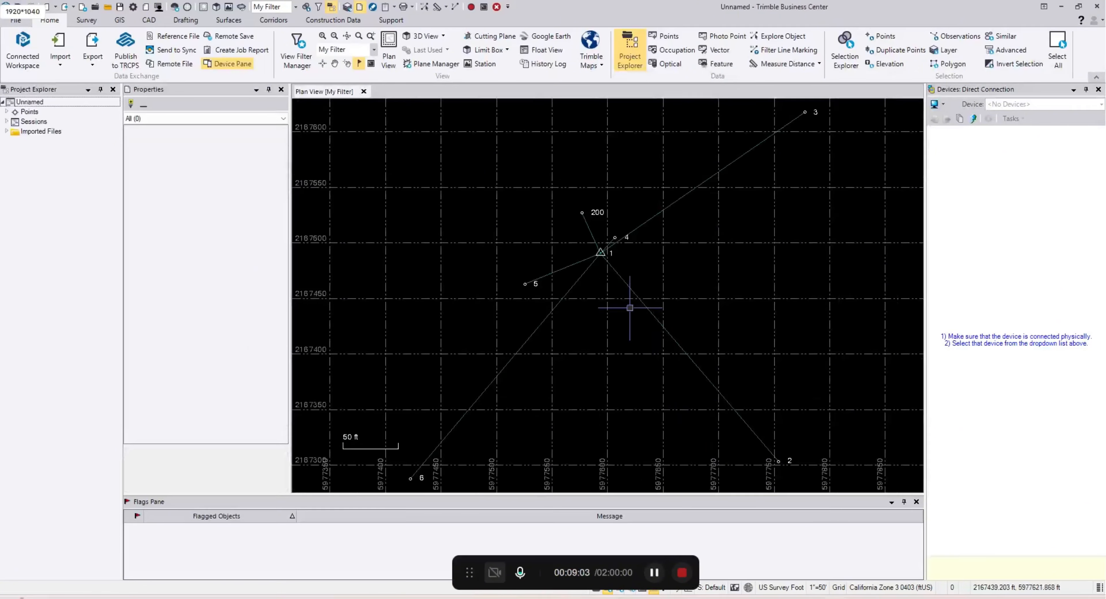
pyautogui.scroll(-3, 693, 299)
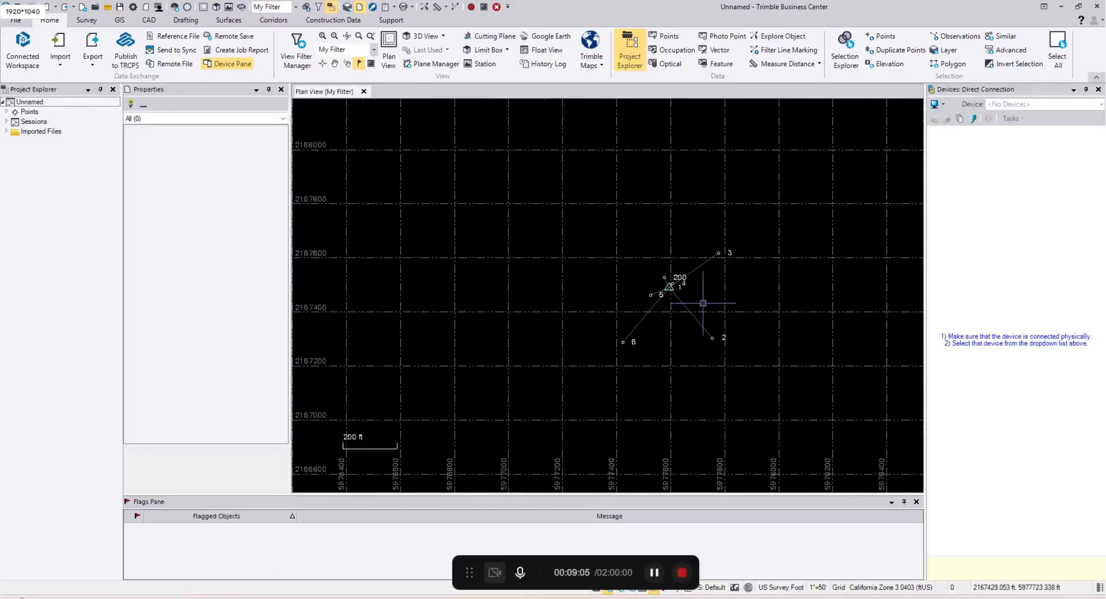
pyautogui.scroll(3, 703, 303)
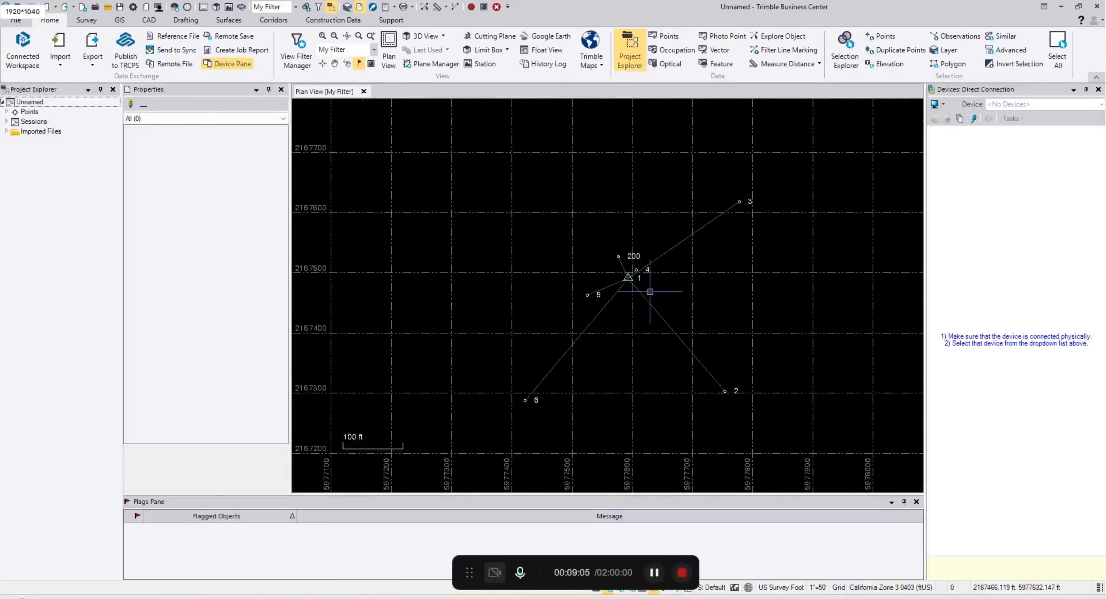
# Step: Set the latitude and longitude of point 1's global coordinate from 10840270.T02 to Unknown Quality
pyautogui.click(7, 112)
pyautogui.click(28, 122)
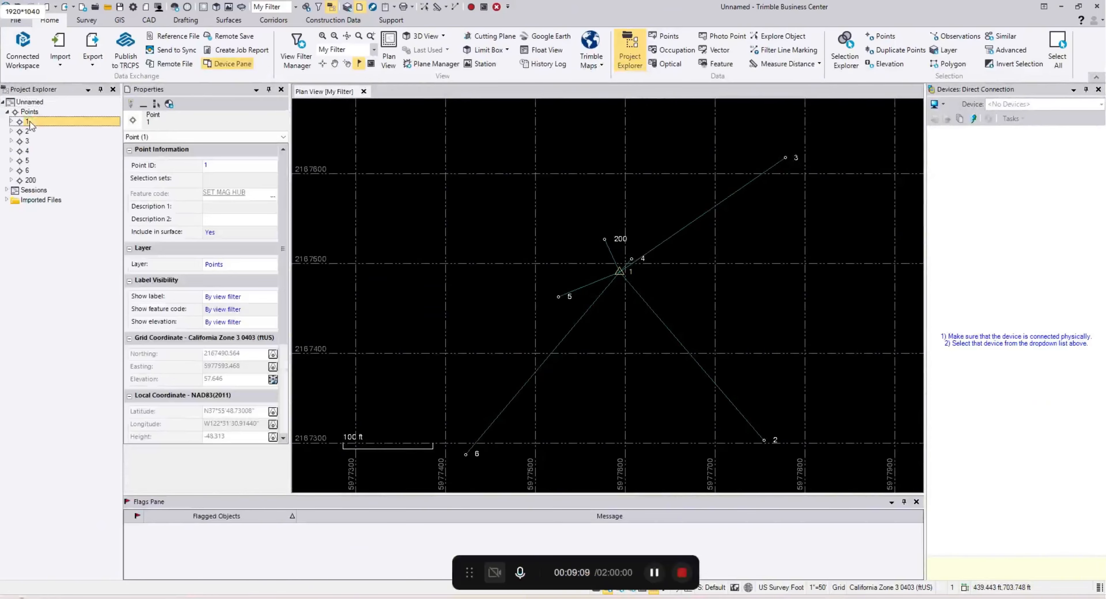
pyautogui.scroll(3, 601, 278)
pyautogui.click(649, 266)
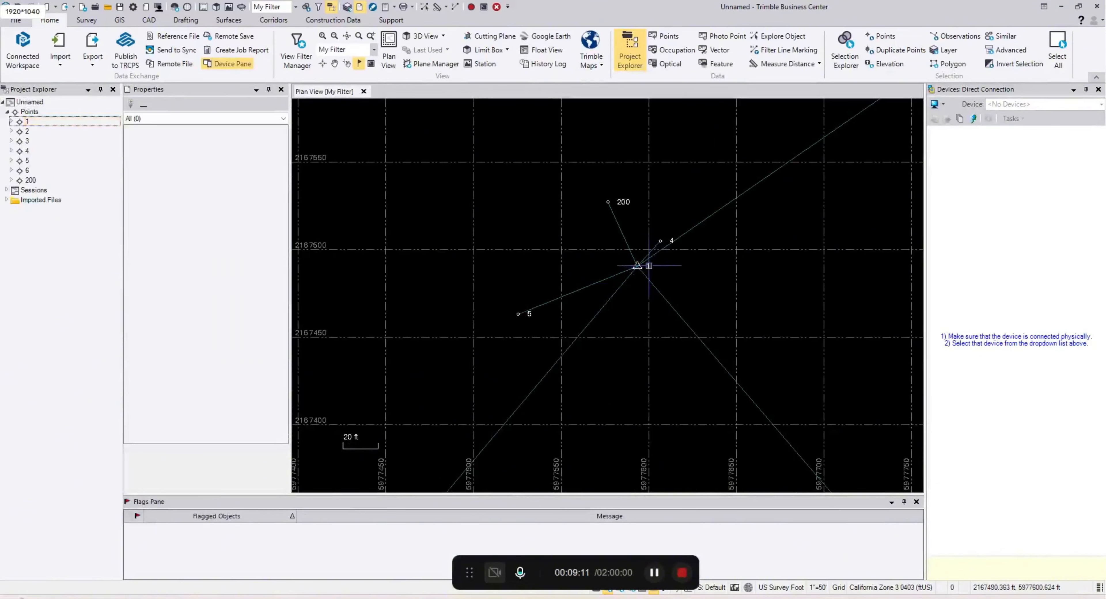
pyautogui.scroll(2, 648, 266)
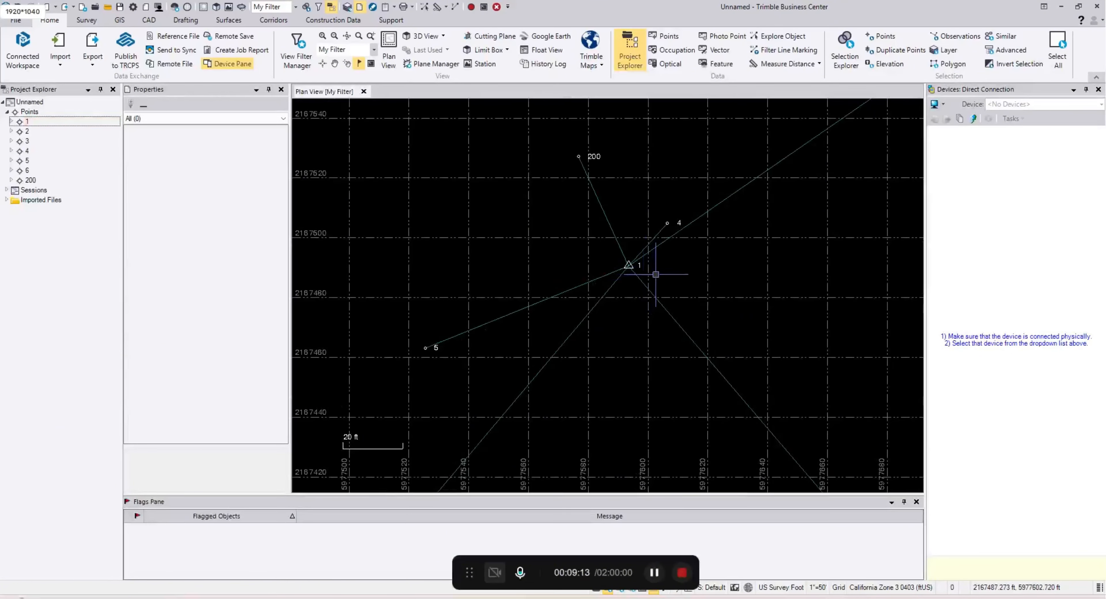
pyautogui.click(11, 121)
pyautogui.click(46, 132)
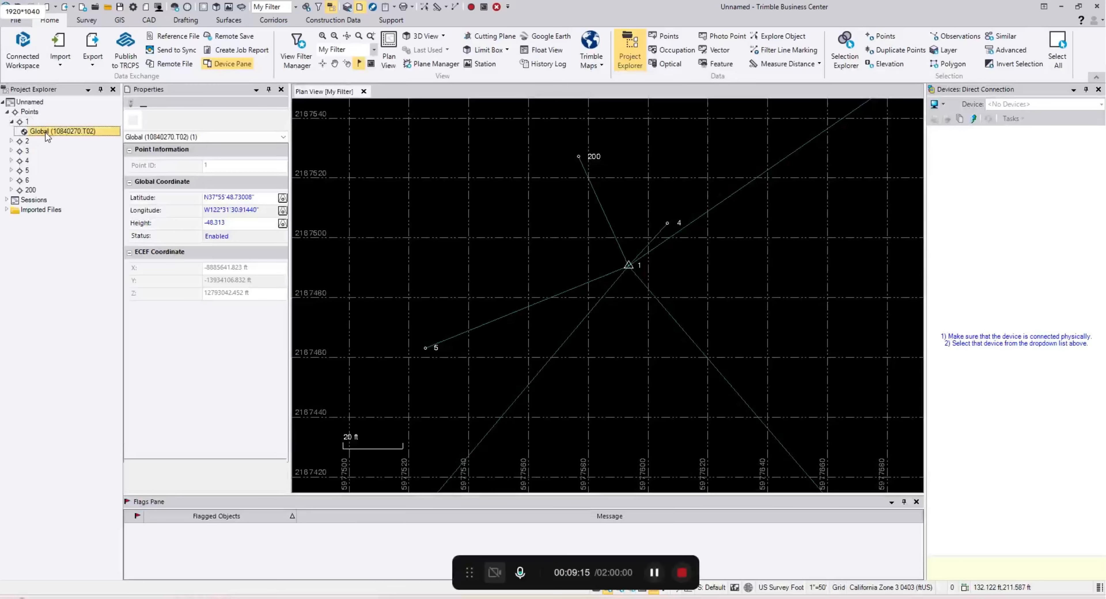
pyautogui.click(282, 197)
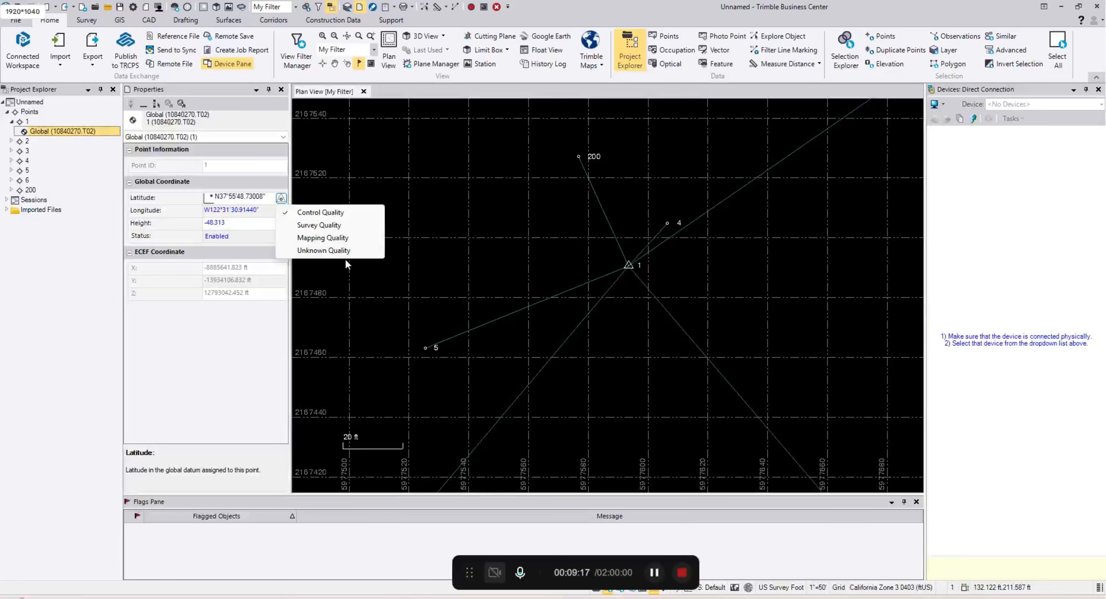
pyautogui.click(336, 250)
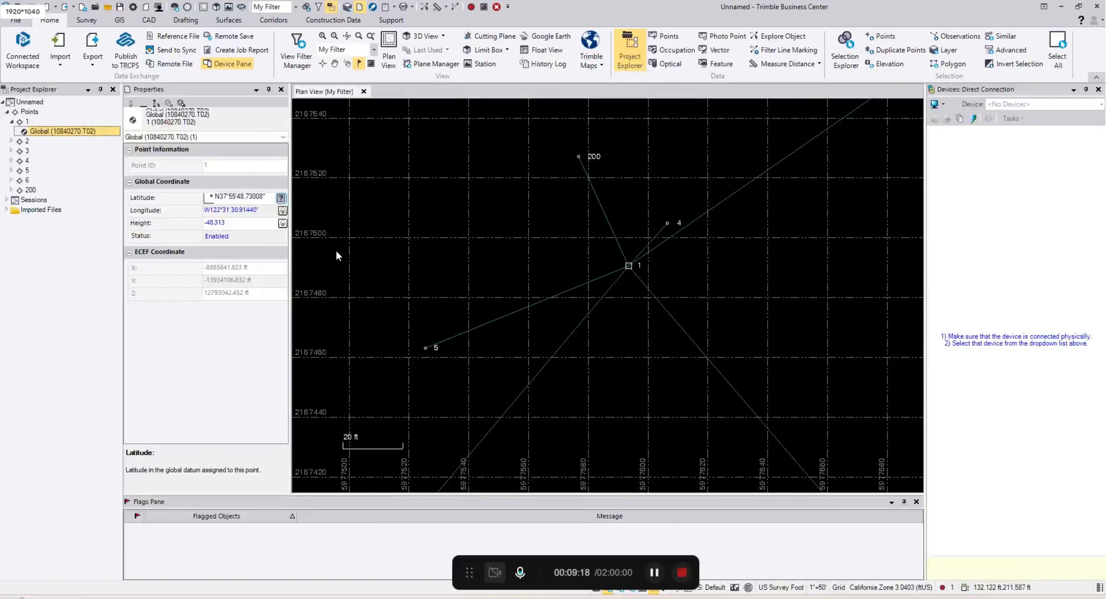
# Step: Set the height of point 1's global coordinate to Unknown Quality
pyautogui.click(284, 222)
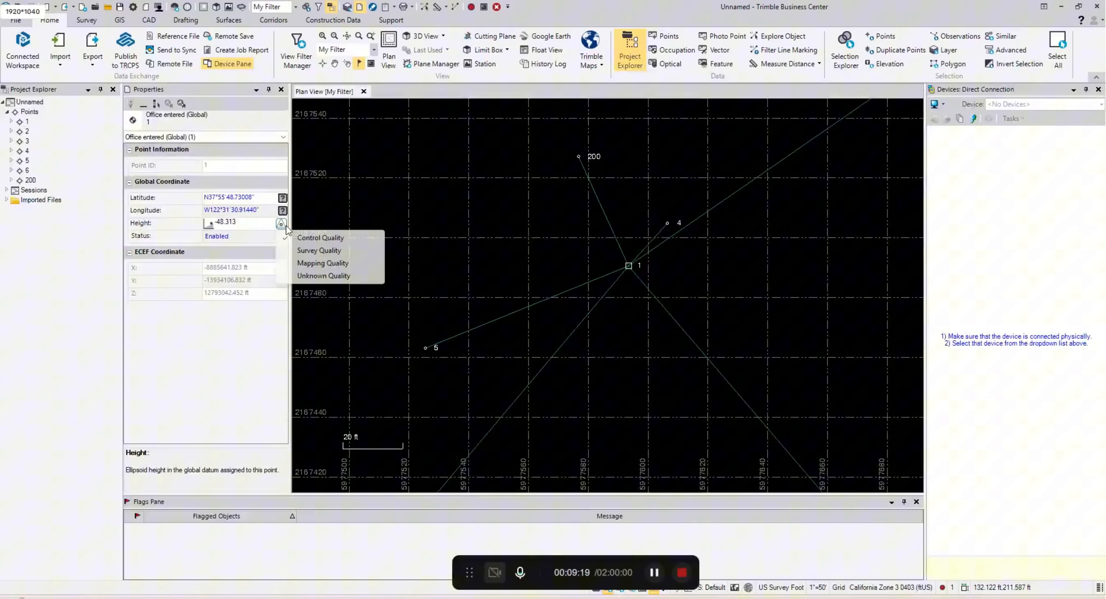
pyautogui.click(312, 275)
pyautogui.scroll(-1, 601, 262)
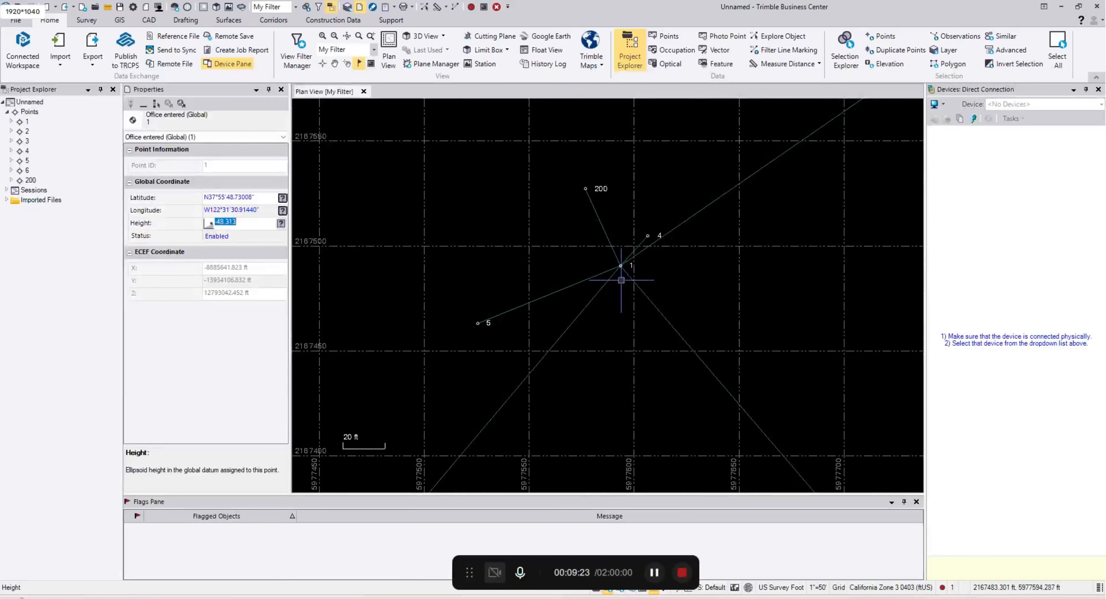
pyautogui.scroll(-4, 621, 280)
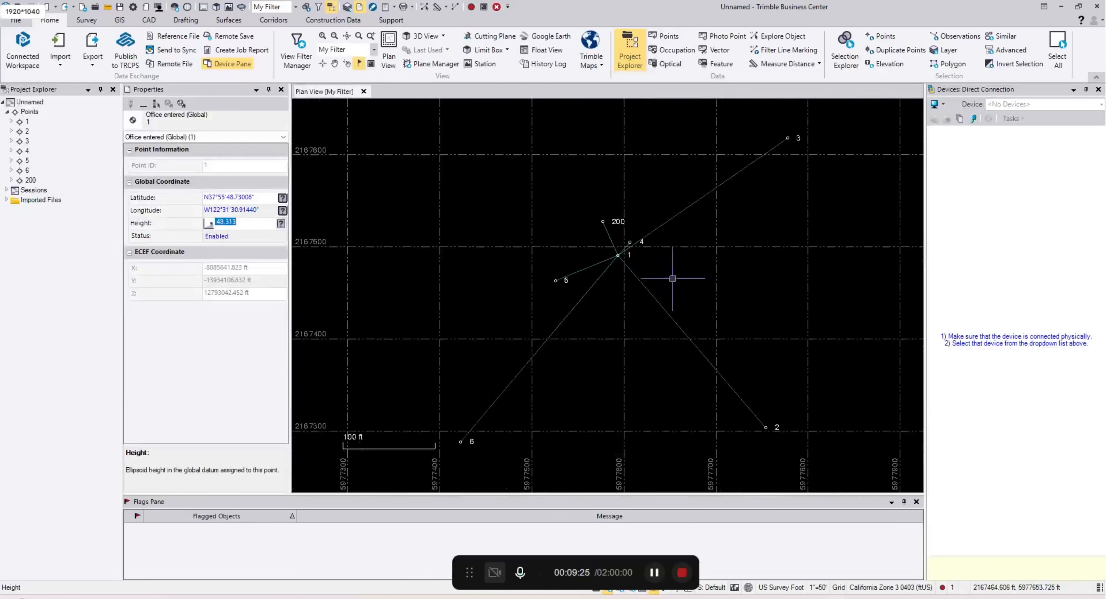
# Step: Start Internet Download and activate the Site and Field subscription in the License Manager to license the command
pyautogui.click(87, 20)
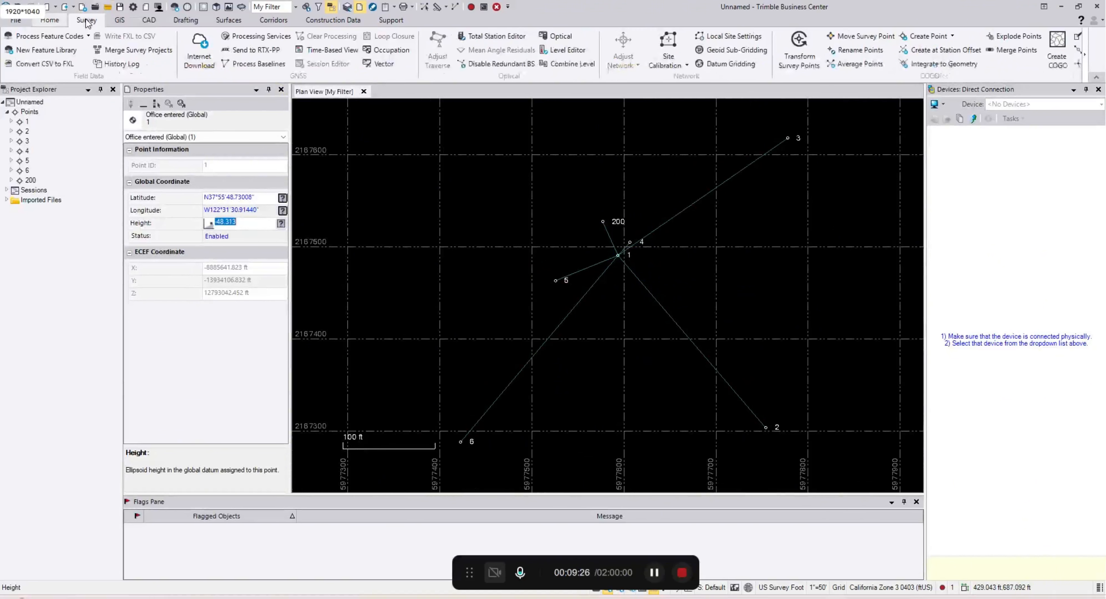
pyautogui.click(203, 47)
pyautogui.click(586, 399)
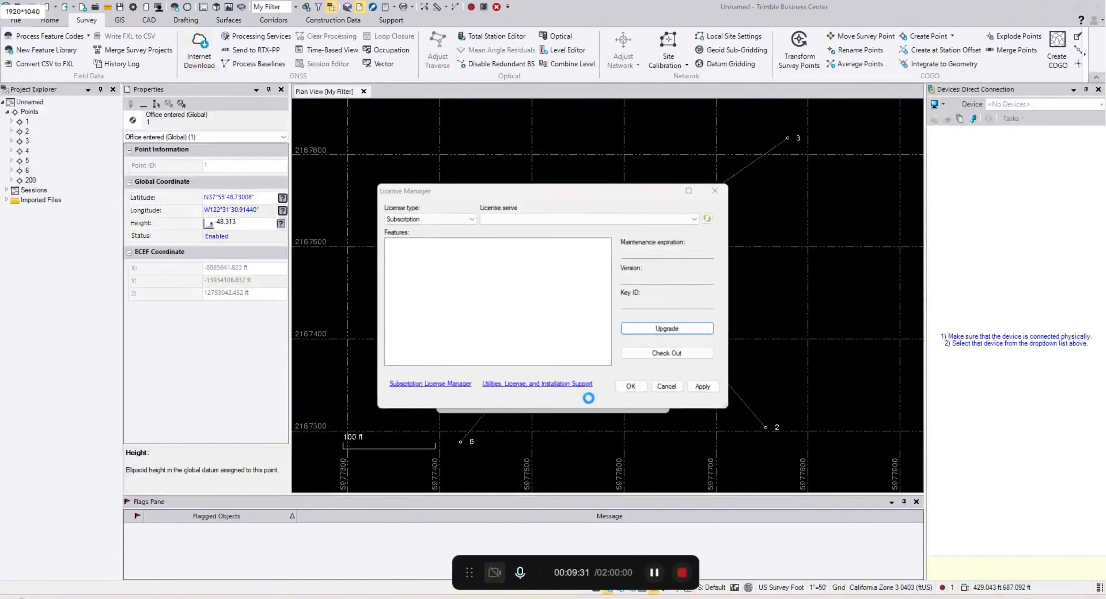
pyautogui.click(530, 317)
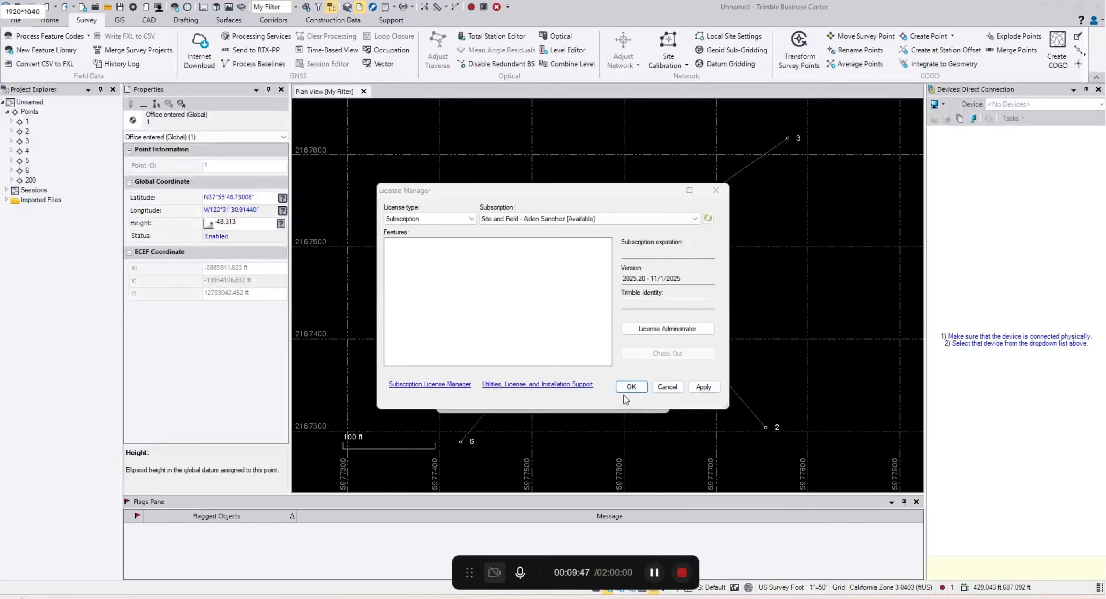
pyautogui.click(637, 388)
pyautogui.click(704, 387)
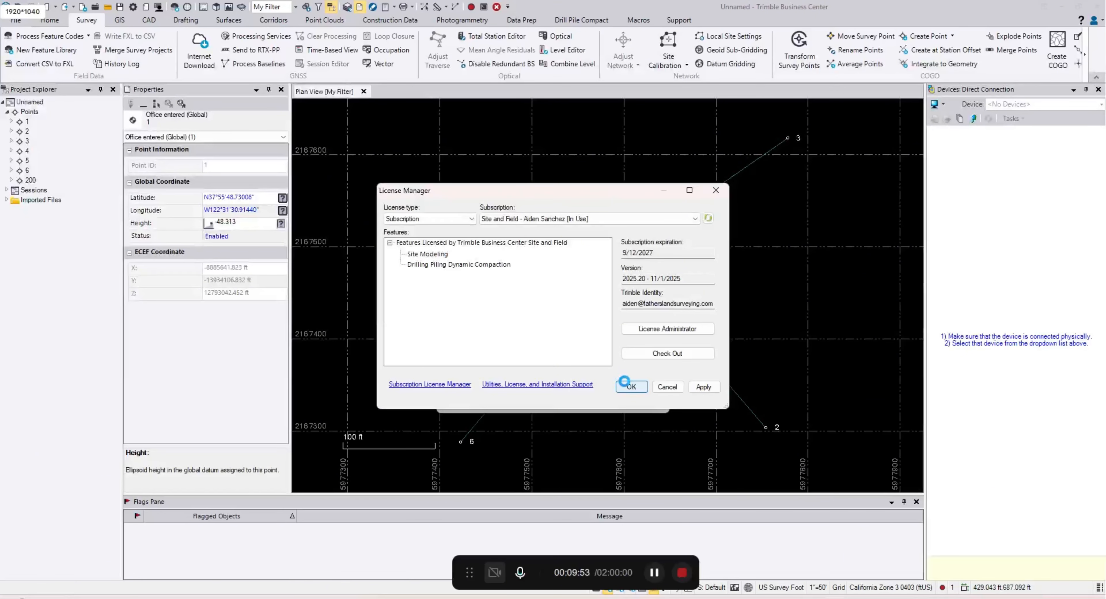
pyautogui.click(625, 382)
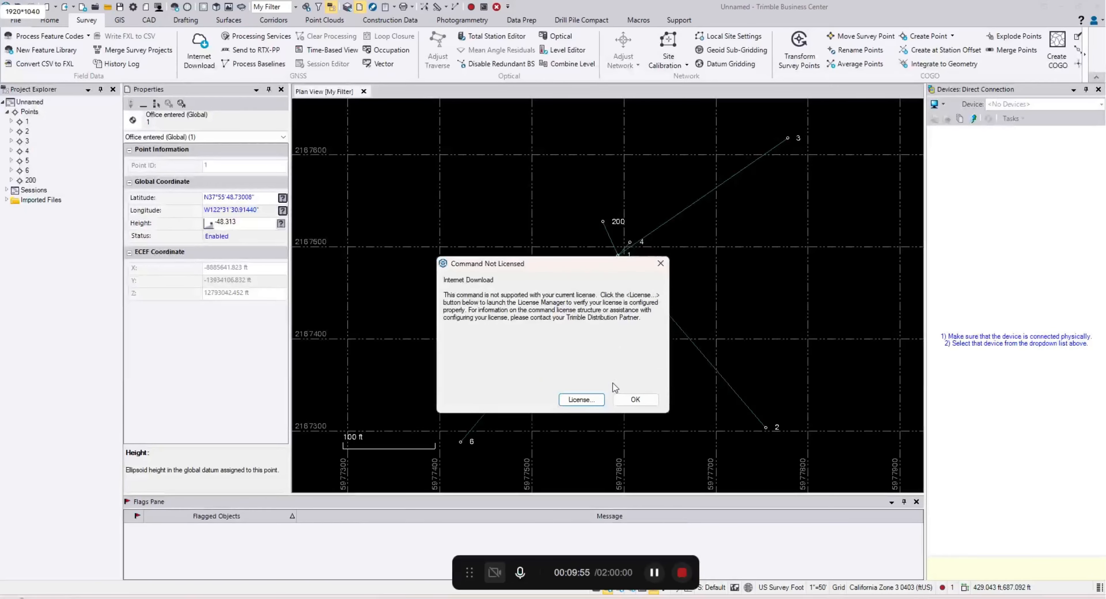
pyautogui.click(635, 400)
# Step: Download the TIBB Tiburon Peninsula CORS data from Marin County for the project time span, import it, and inspect the baseline to point 3
pyautogui.click(204, 60)
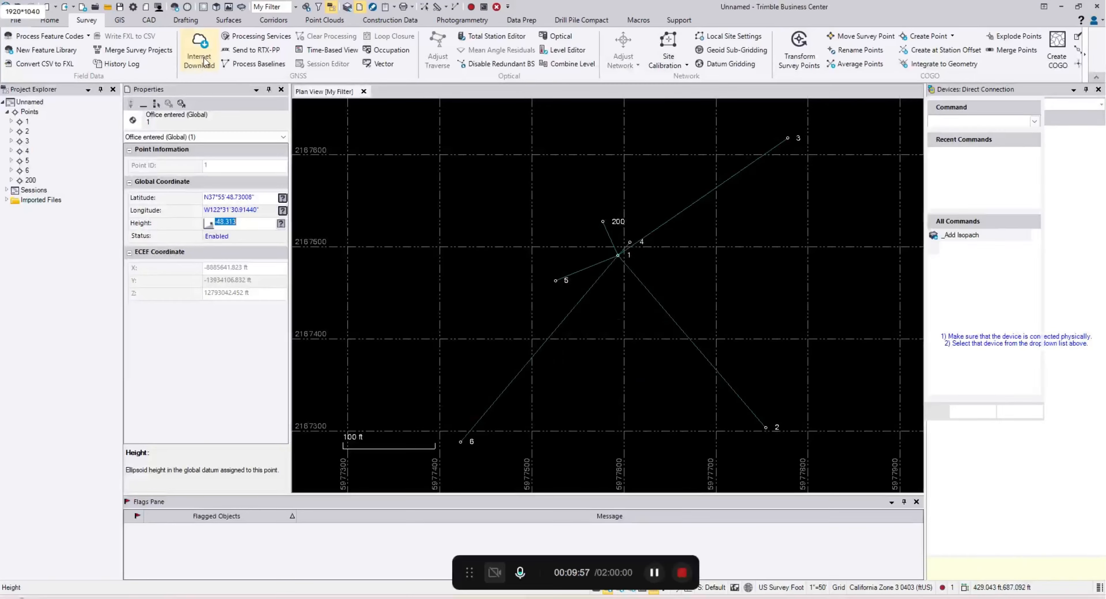
pyautogui.click(938, 149)
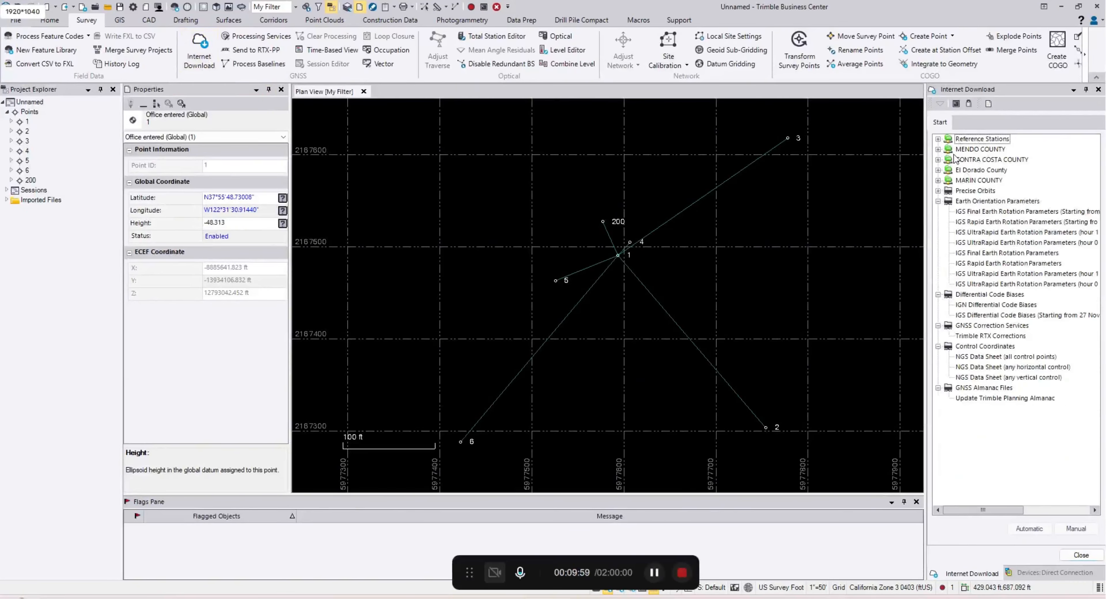
pyautogui.click(938, 180)
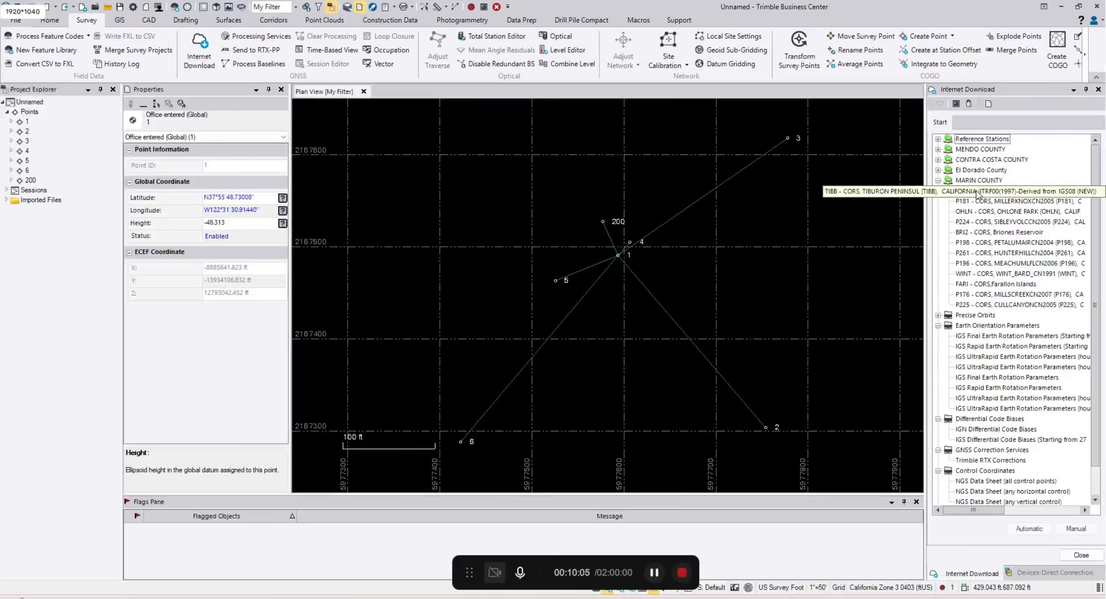
pyautogui.click(988, 196)
pyautogui.doubleClick(987, 196)
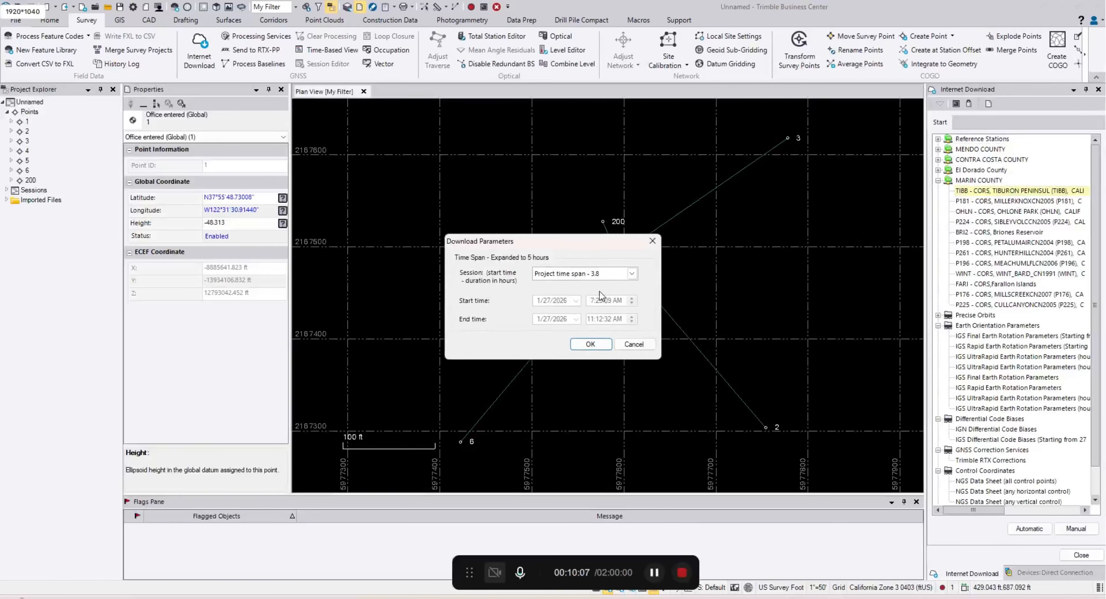
pyautogui.click(592, 345)
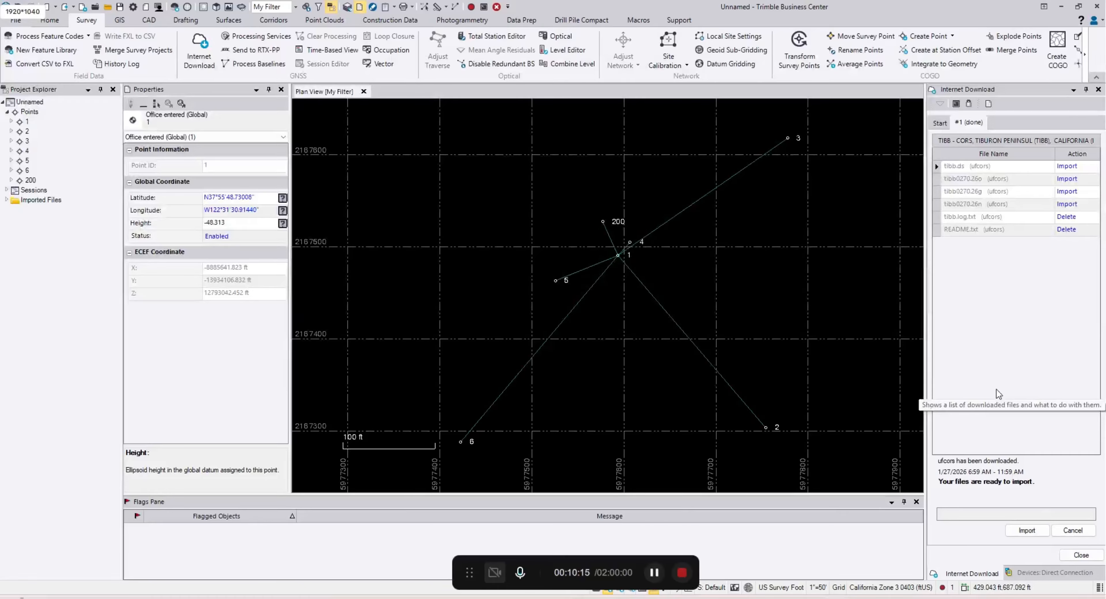
pyautogui.click(1028, 530)
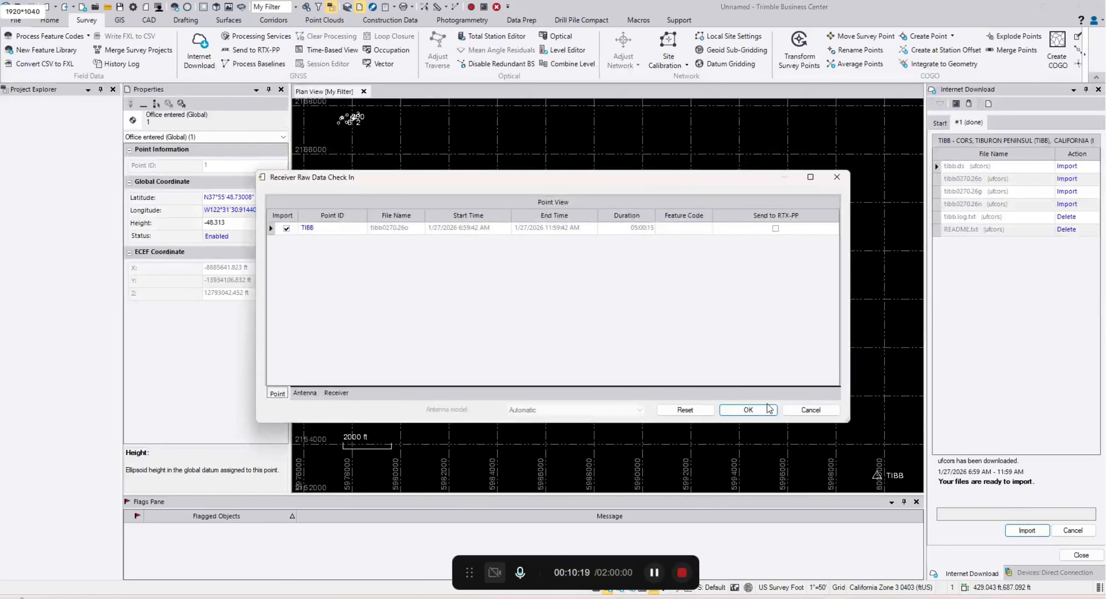
pyautogui.click(746, 411)
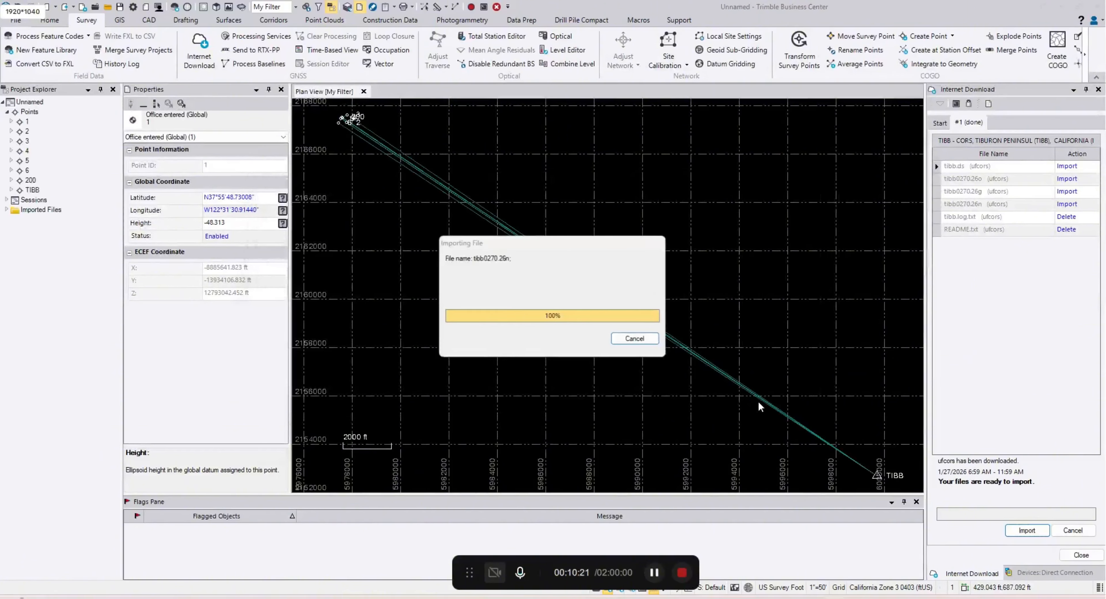
pyautogui.scroll(5, 573, 240)
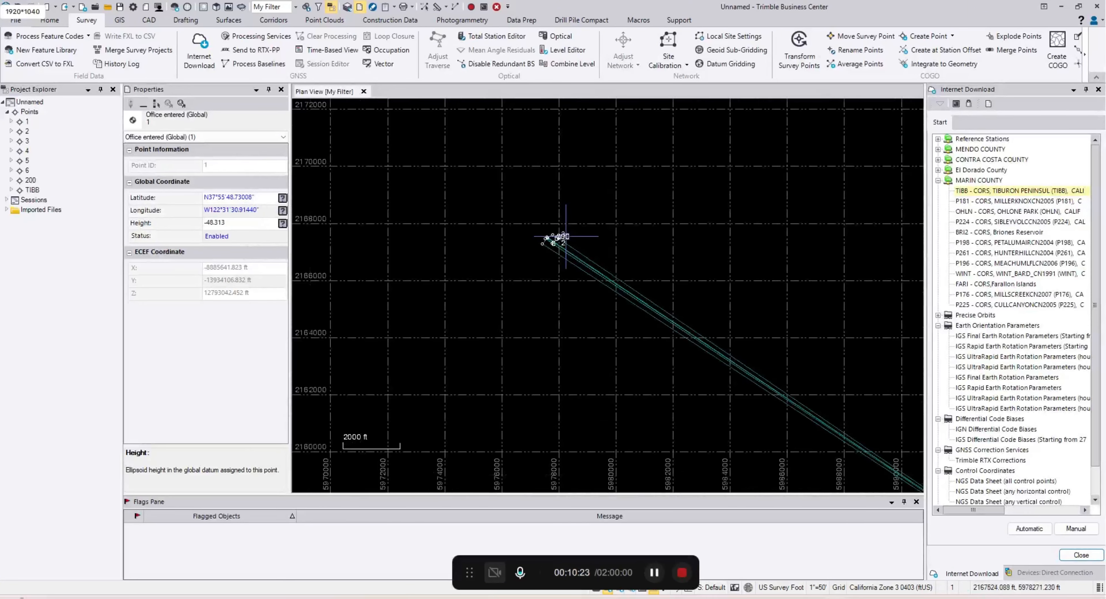
pyautogui.click(575, 225)
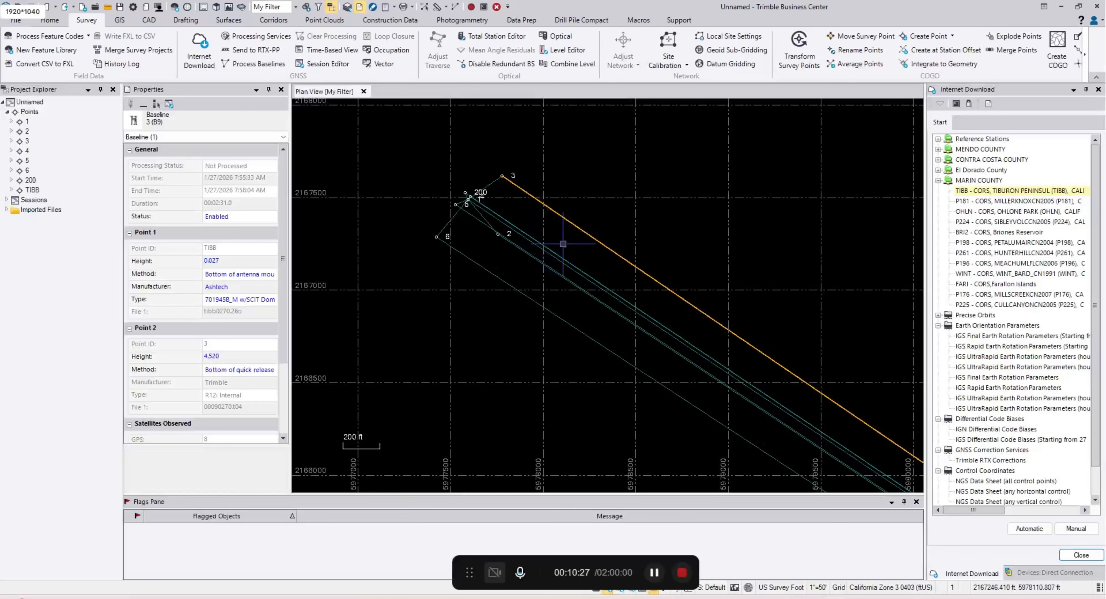
pyautogui.click(630, 222)
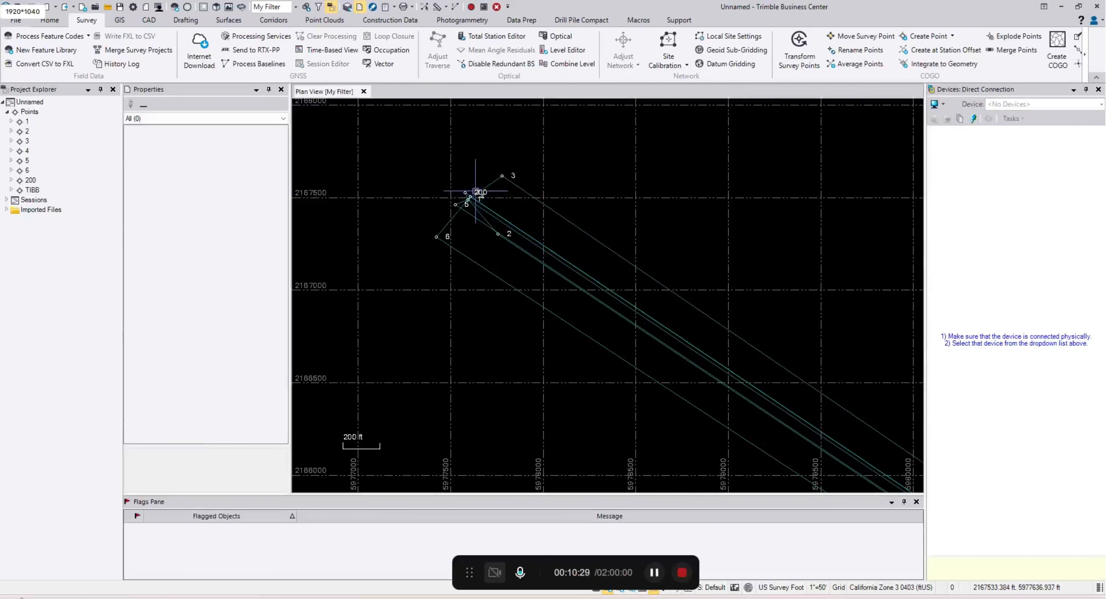
# Step: Download the P181 Miller Knox CORS data from the Marin County group for the project time span and import it
pyautogui.click(200, 53)
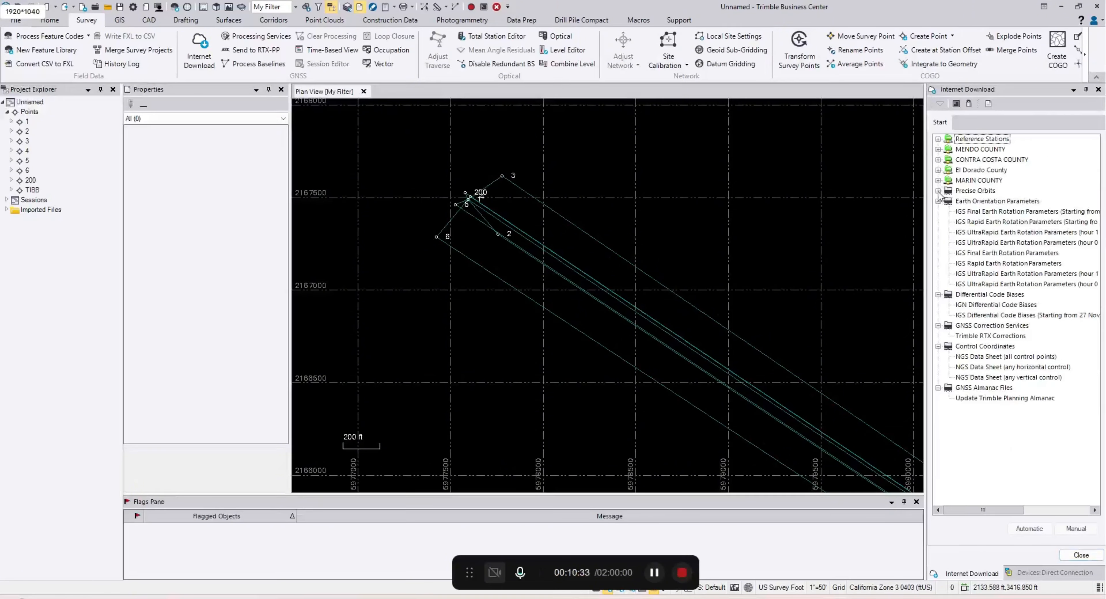
pyautogui.click(938, 181)
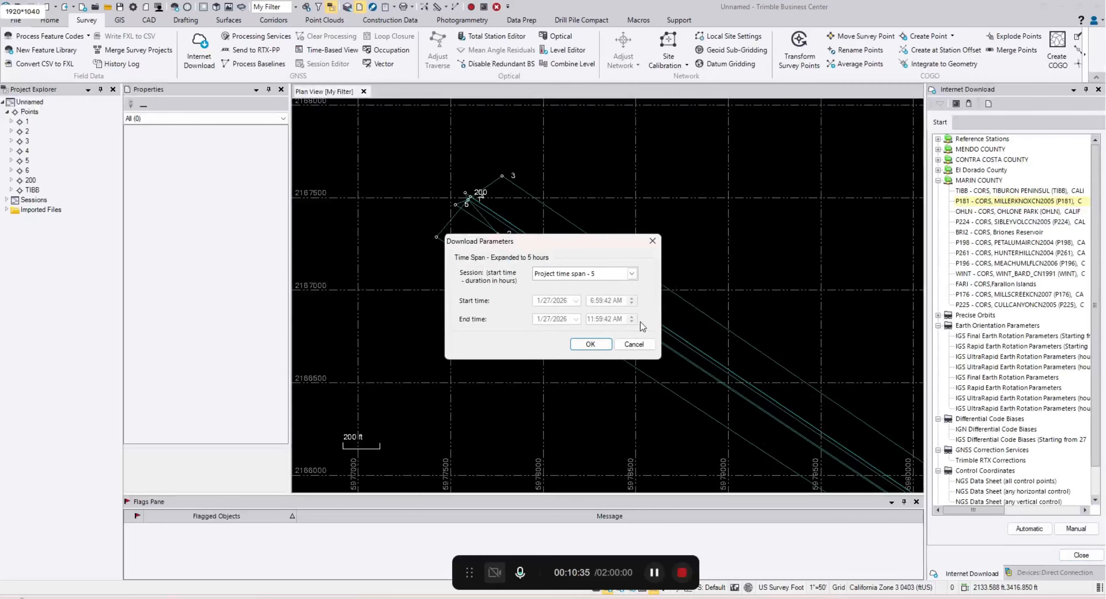
pyautogui.click(590, 344)
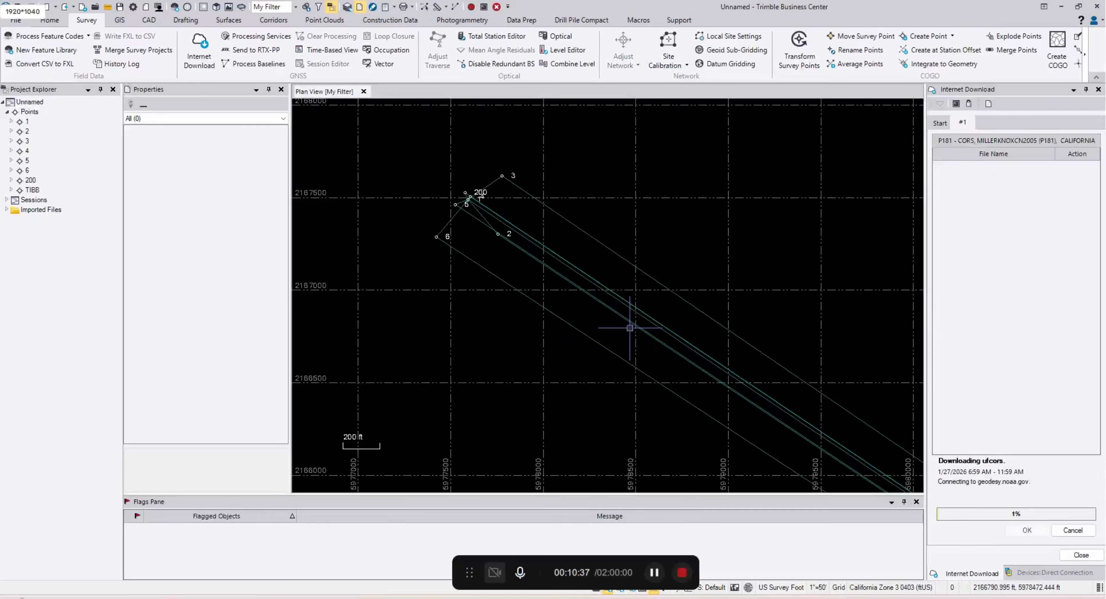
pyautogui.scroll(-10, 681, 303)
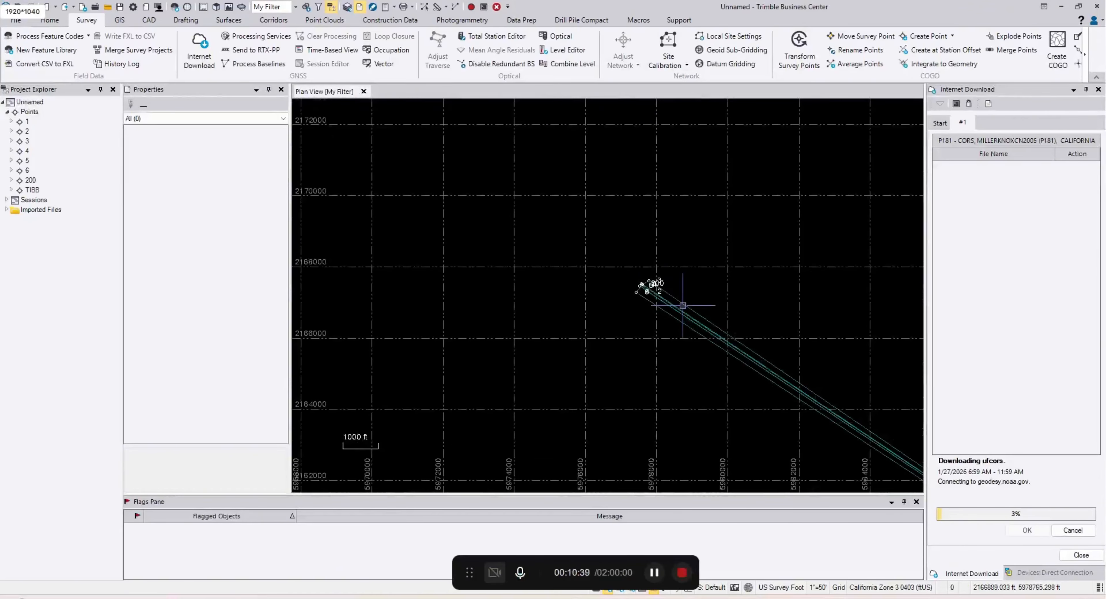
pyautogui.click(1026, 531)
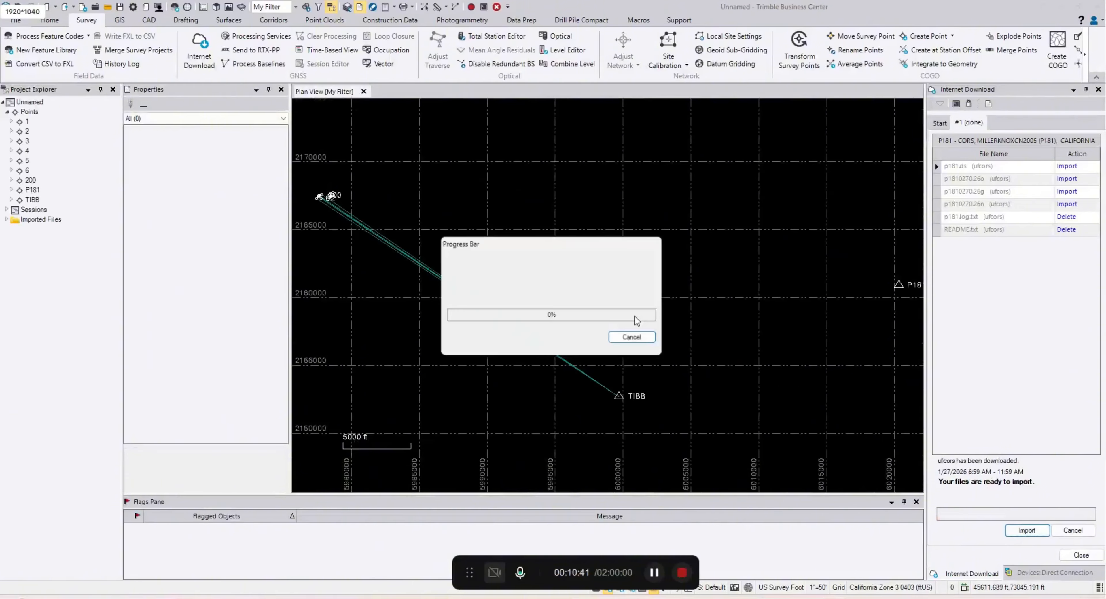
pyautogui.click(731, 410)
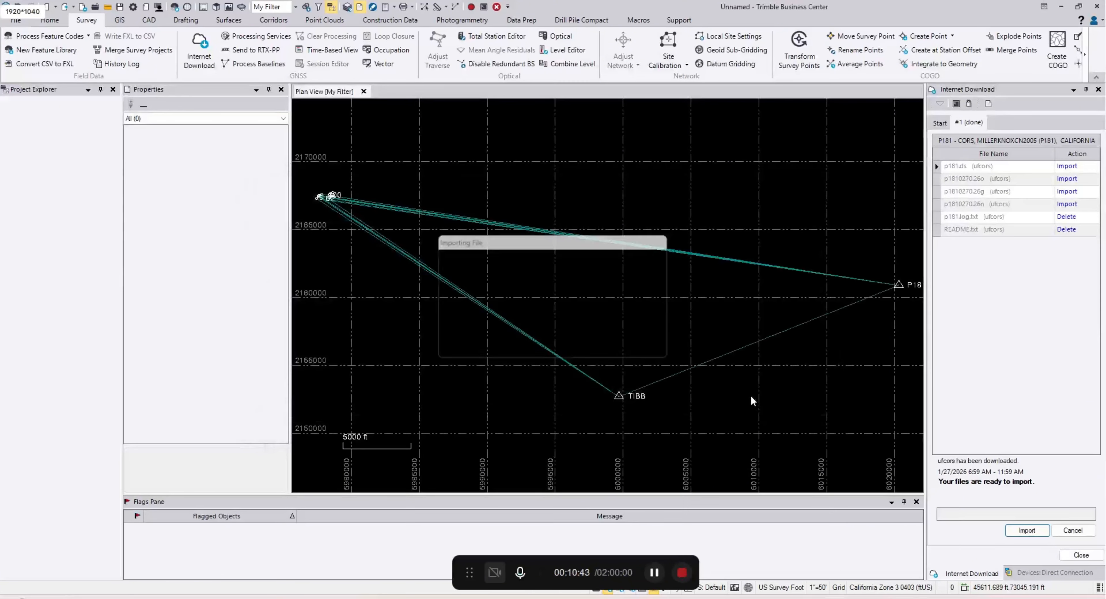
# Step: Download the P224 Sibley Volcanic CORS data from the Marin County group for the project time span and import it
pyautogui.click(987, 212)
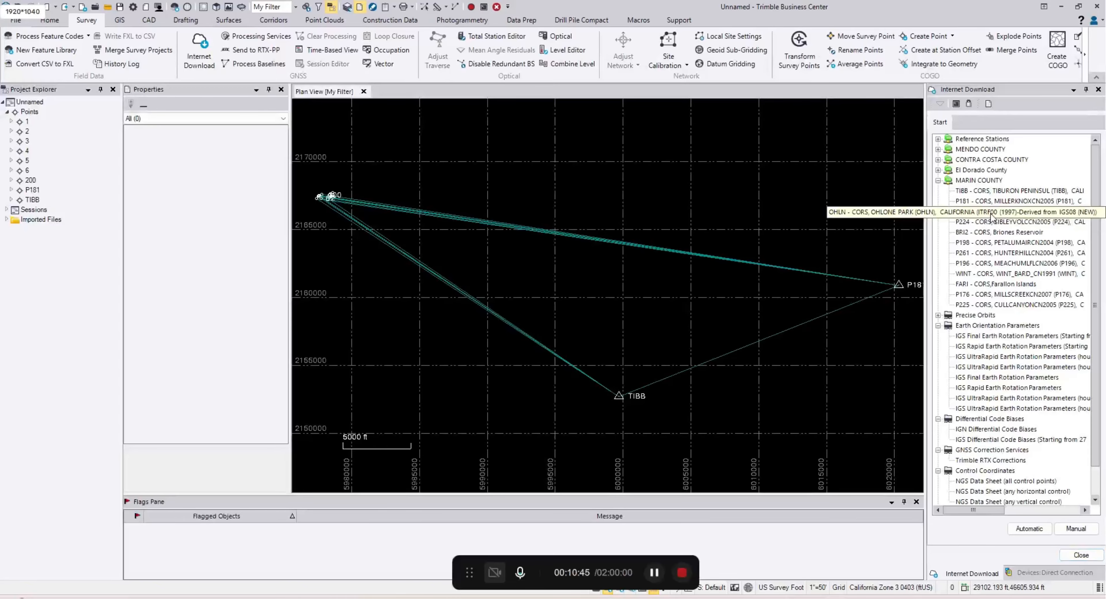
pyautogui.doubleClick(988, 222)
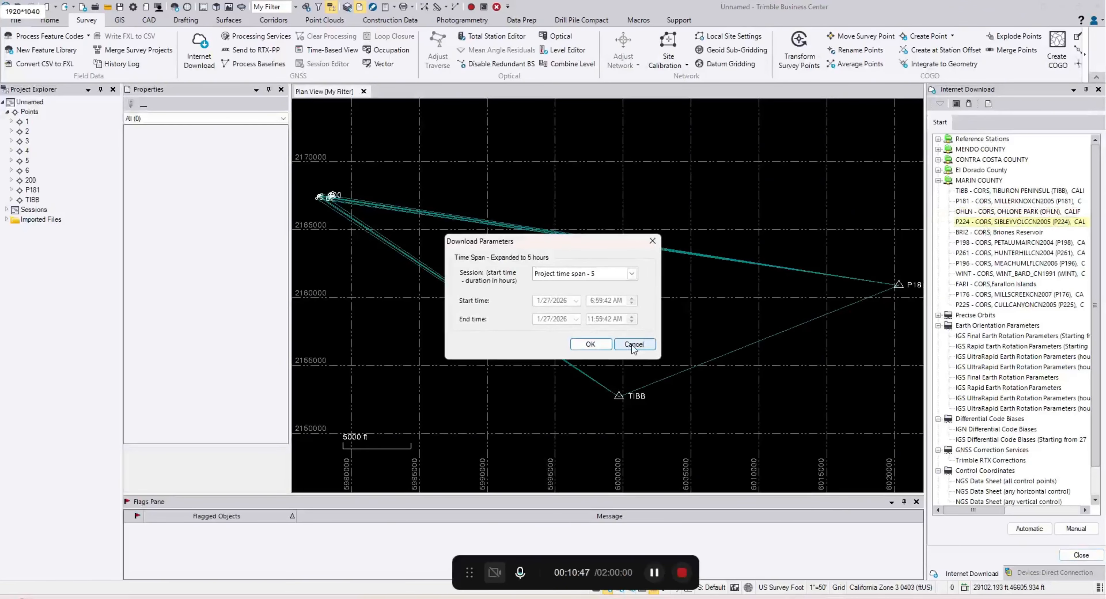
pyautogui.click(588, 344)
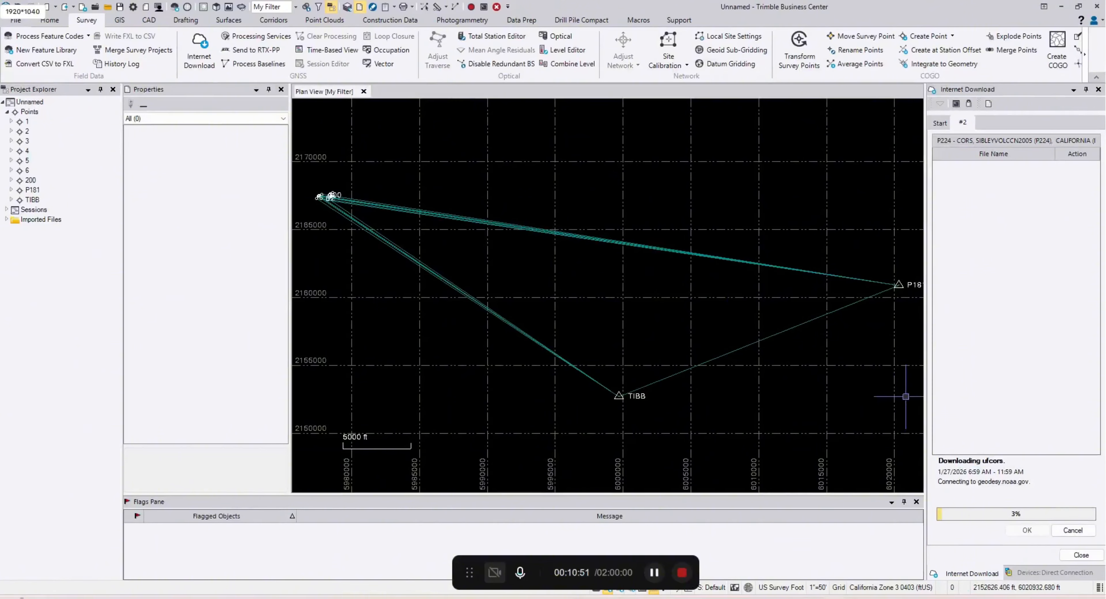
pyautogui.click(1038, 535)
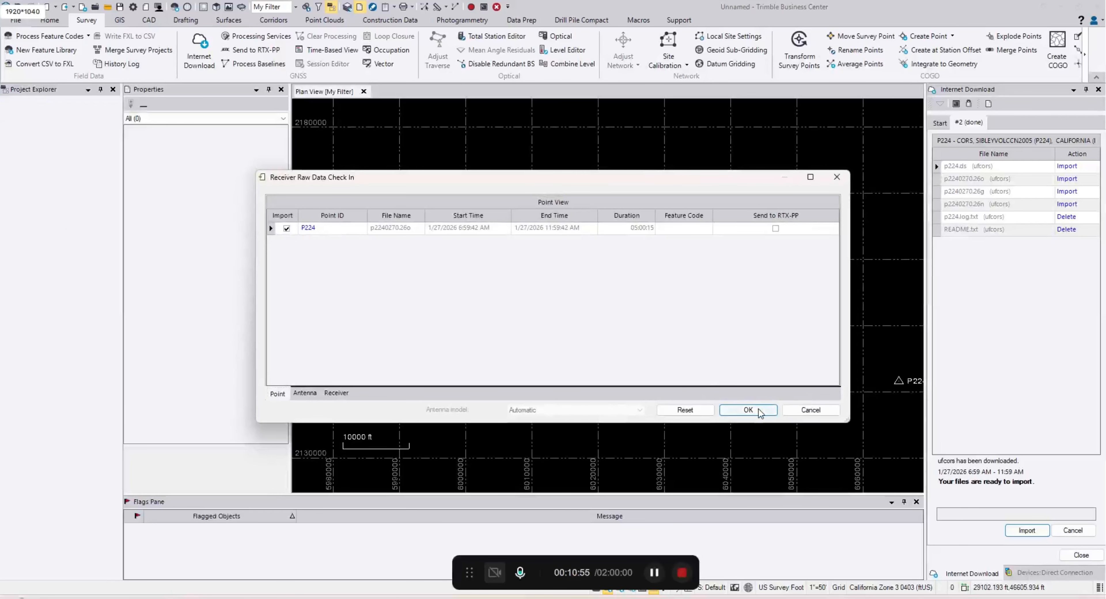
pyautogui.click(748, 410)
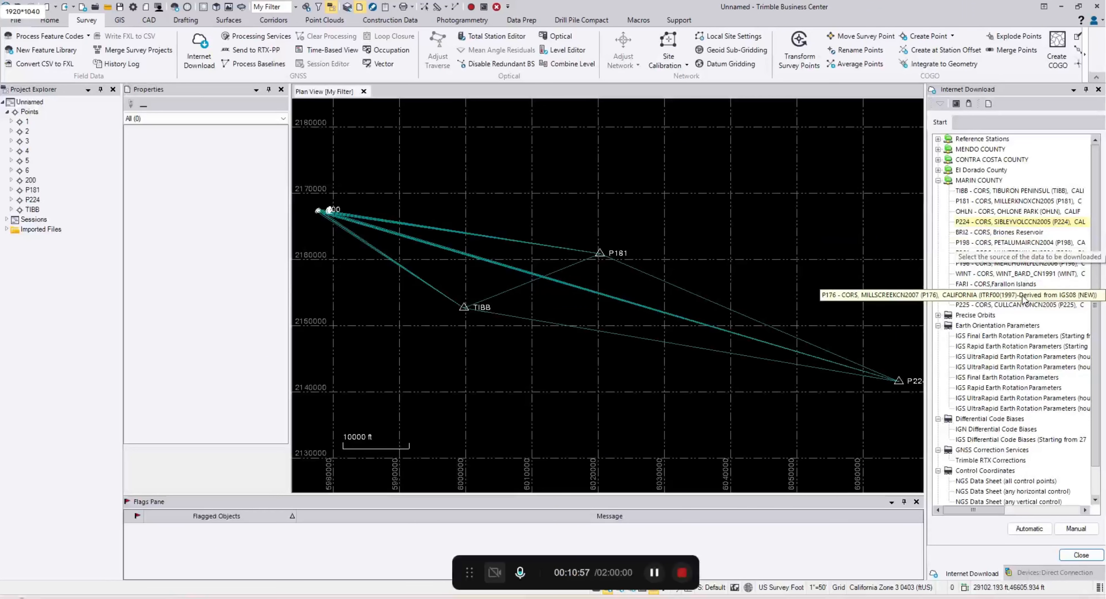
# Step: Download the P198 Petaluma Air CORS data from the Marin County group for the project time span and import it
pyautogui.doubleClick(1005, 243)
pyautogui.click(578, 351)
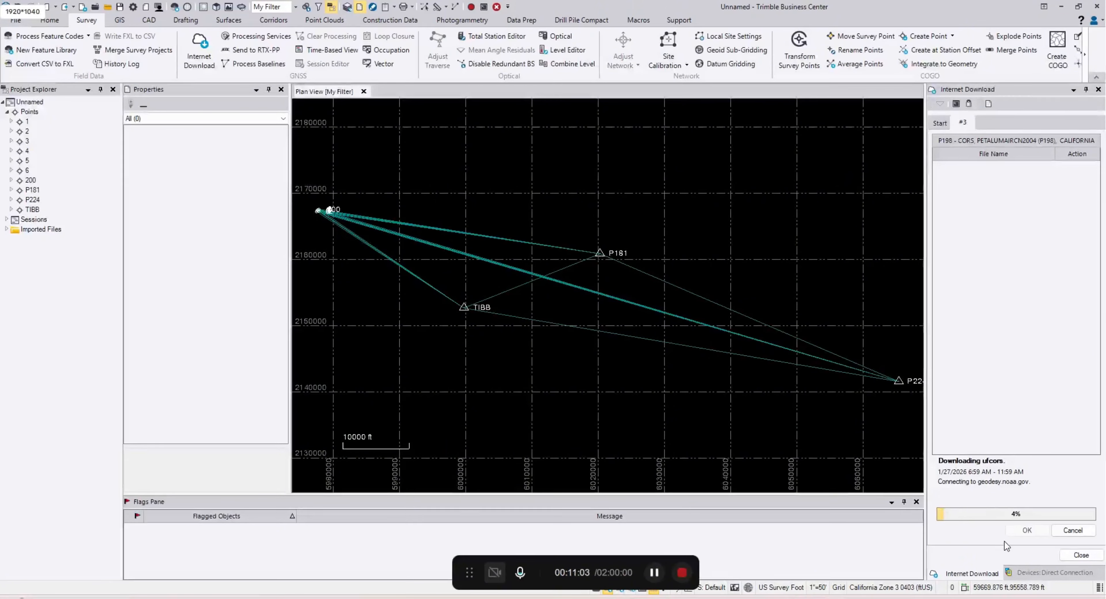
pyautogui.click(1032, 532)
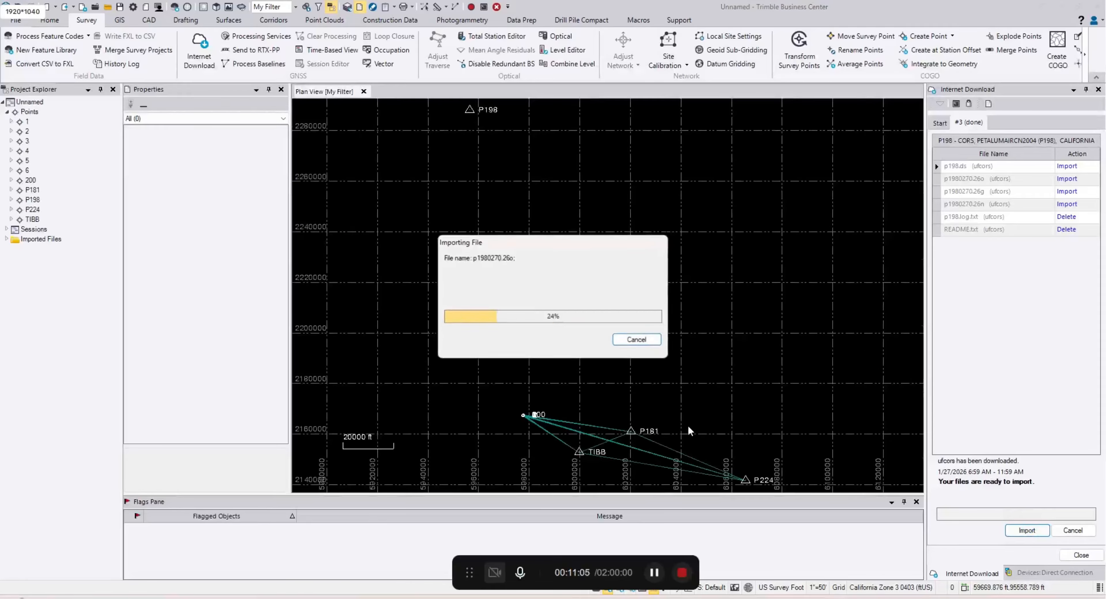
pyautogui.click(747, 409)
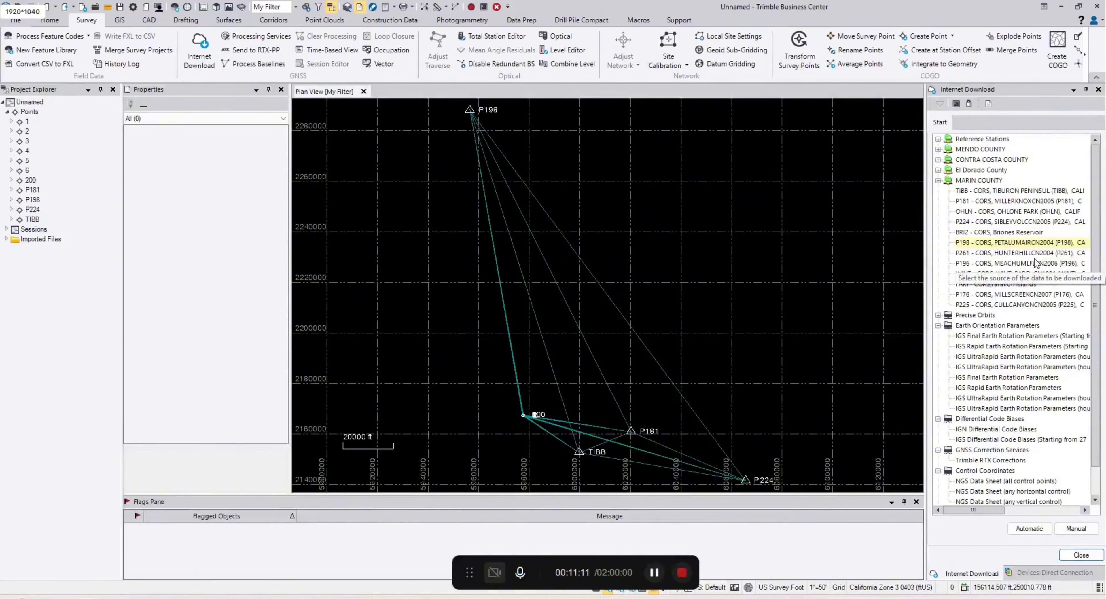
# Step: Download the FARI Farallon Islands CORS data for the project time span, import it, and close Internet Download
pyautogui.doubleClick(1039, 284)
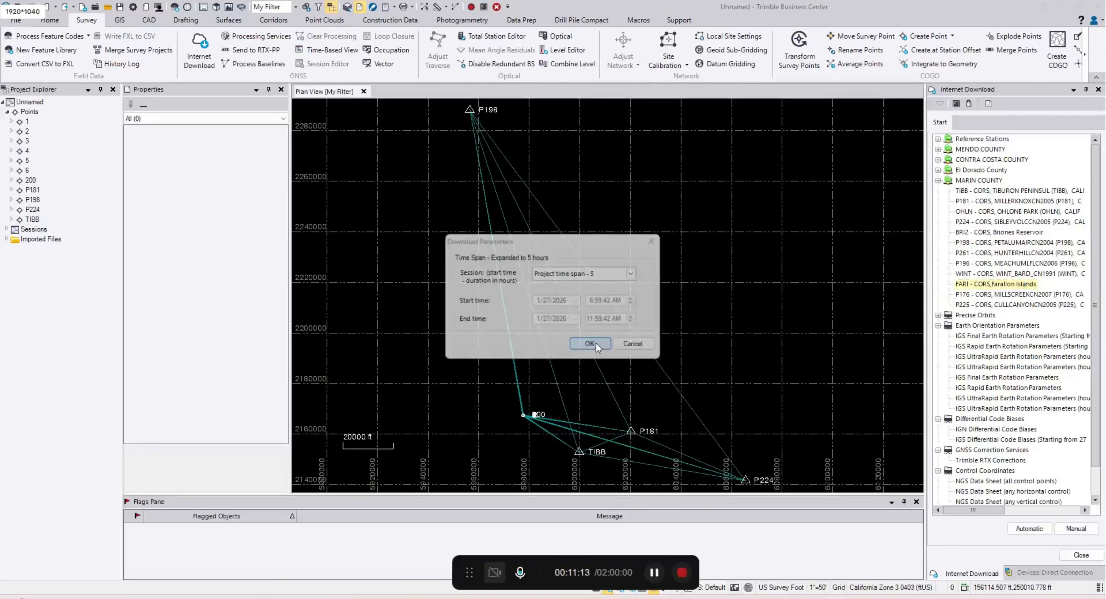
pyautogui.click(589, 344)
pyautogui.scroll(-1, 472, 429)
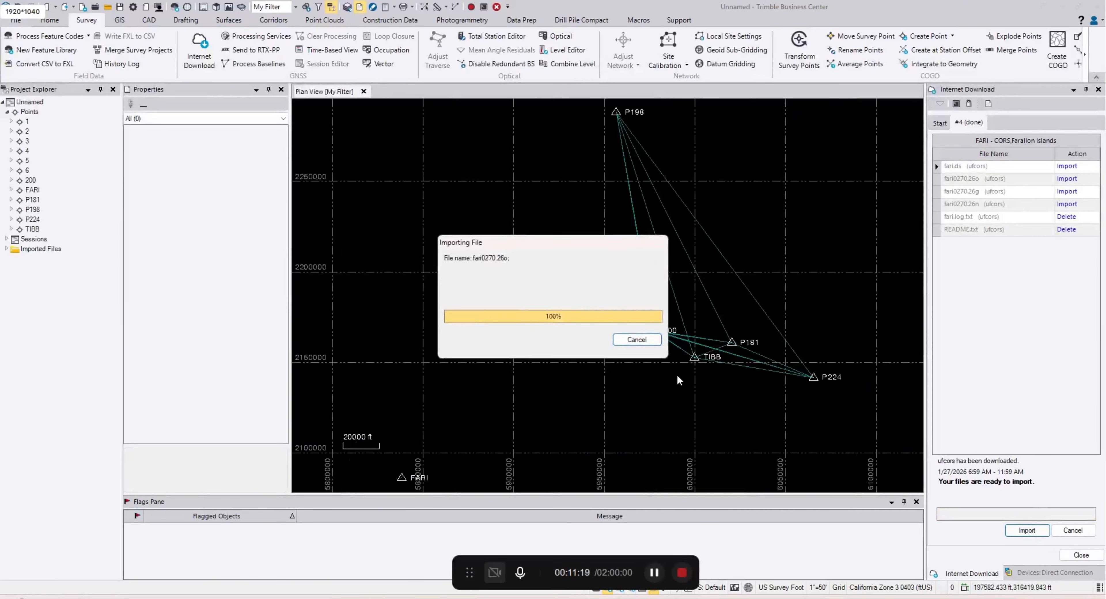
pyautogui.click(734, 407)
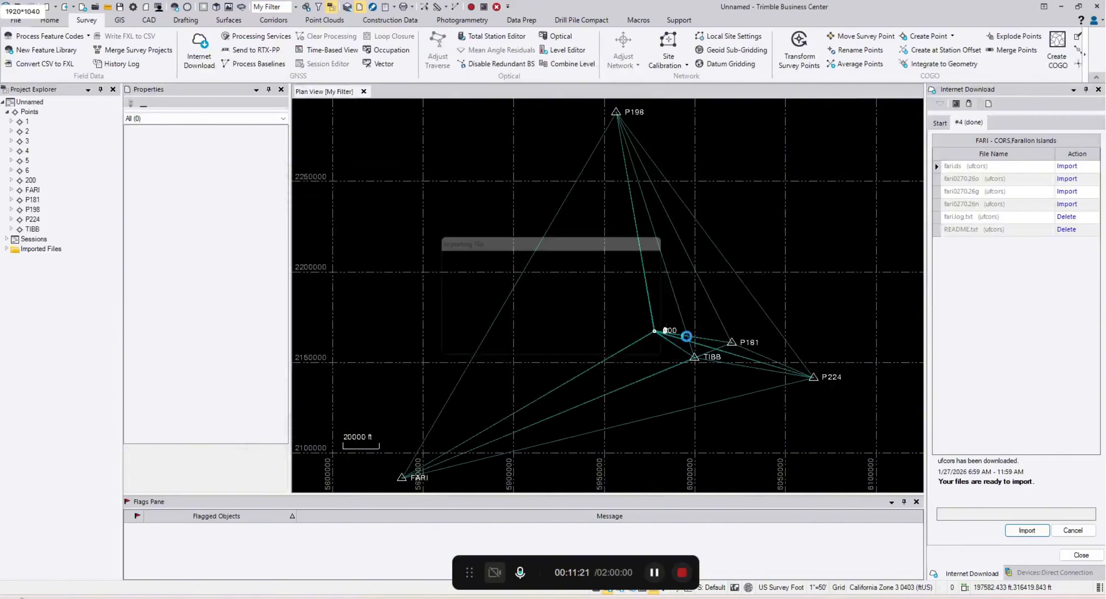
pyautogui.scroll(2, 682, 336)
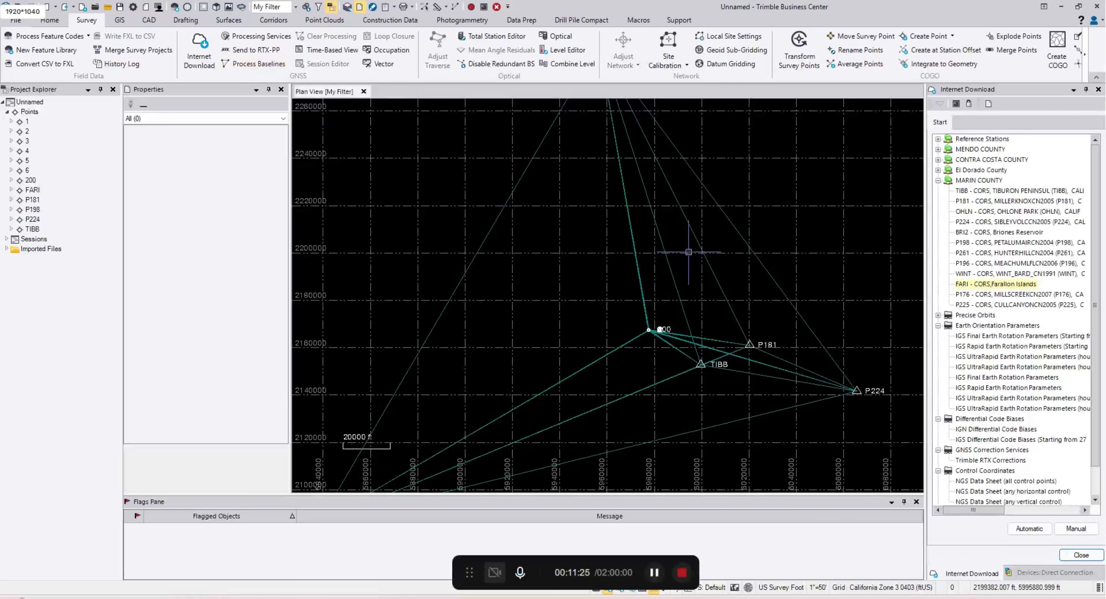
pyautogui.scroll(-2, 689, 252)
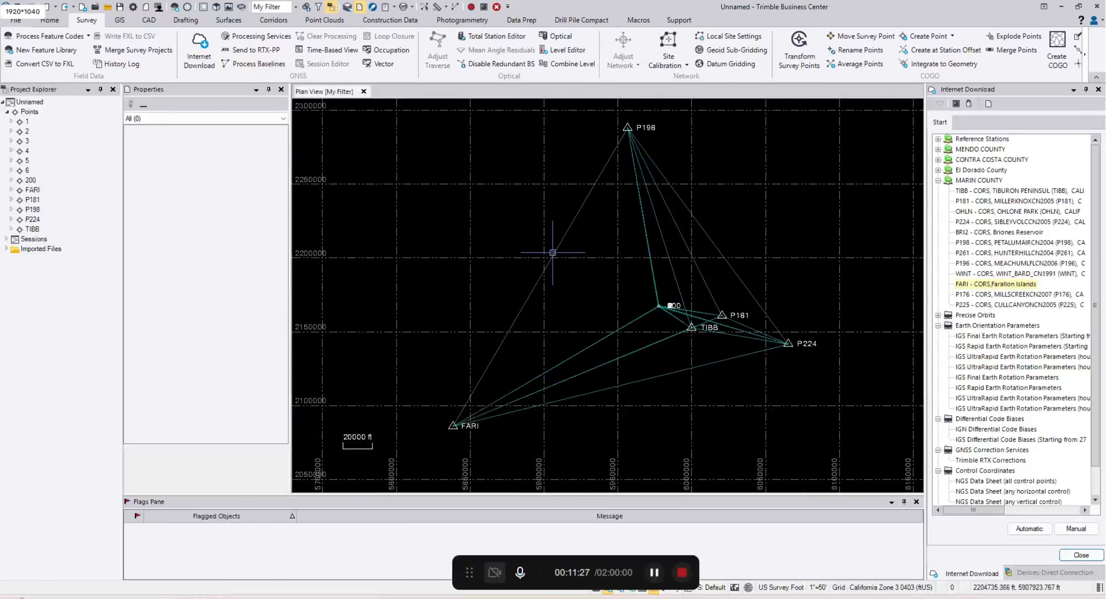
pyautogui.scroll(2, 670, 300)
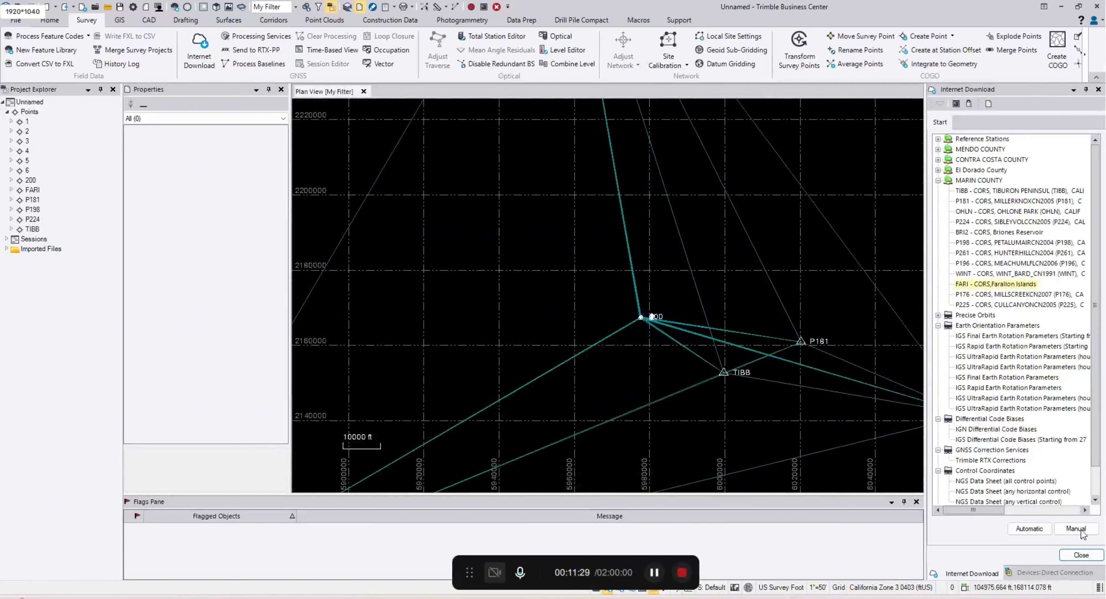
pyautogui.click(1081, 555)
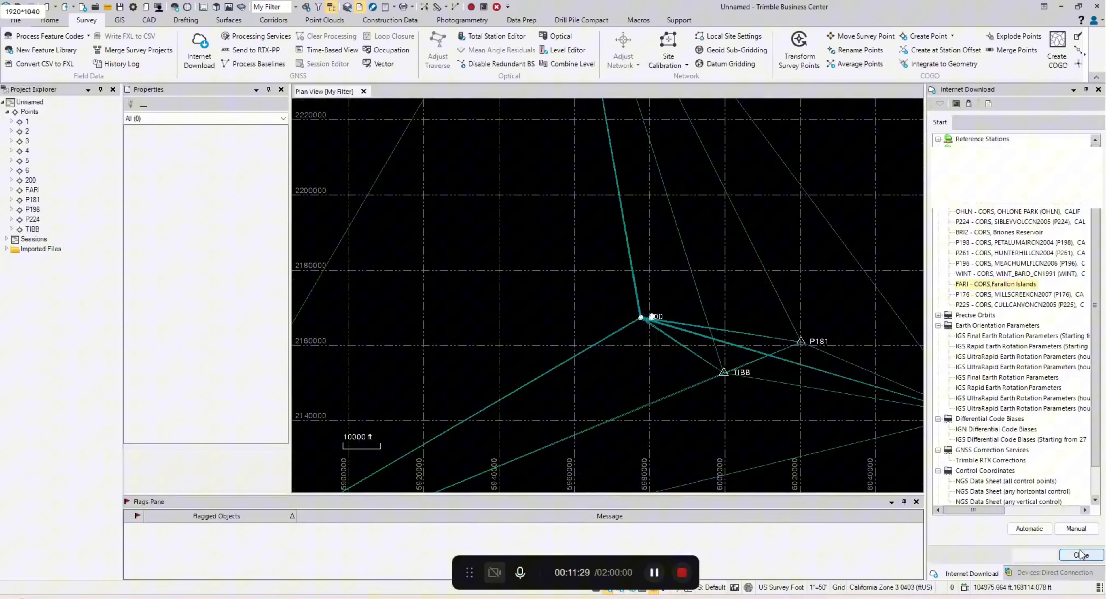
# Step: Process the baselines and sort the results by observation in descending order to review their precisions and RMS
pyautogui.click(235, 65)
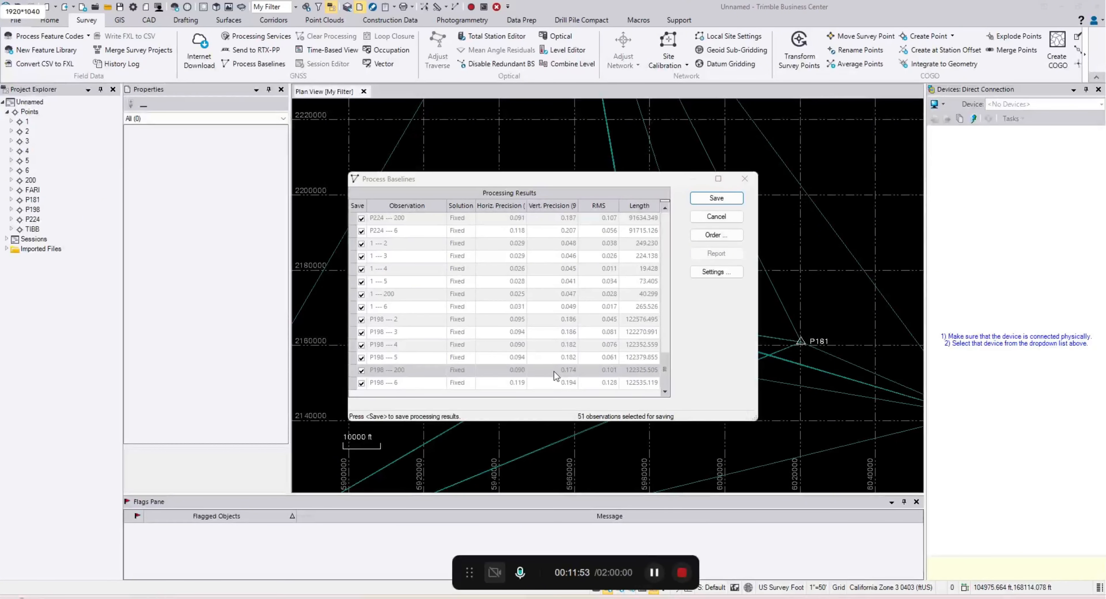
pyautogui.scroll(8, 556, 354)
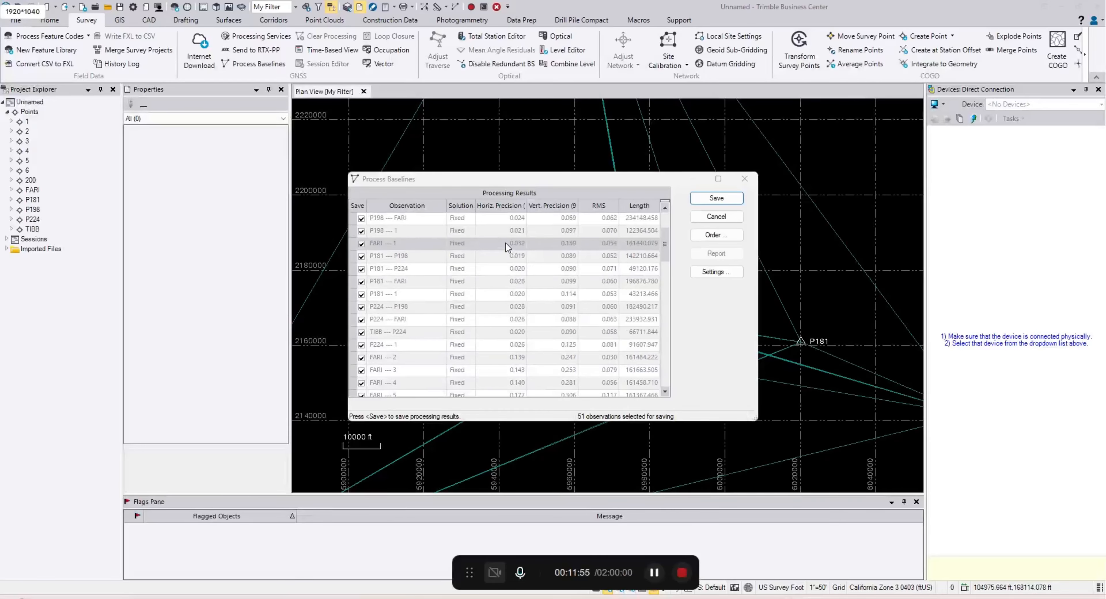
pyautogui.click(417, 207)
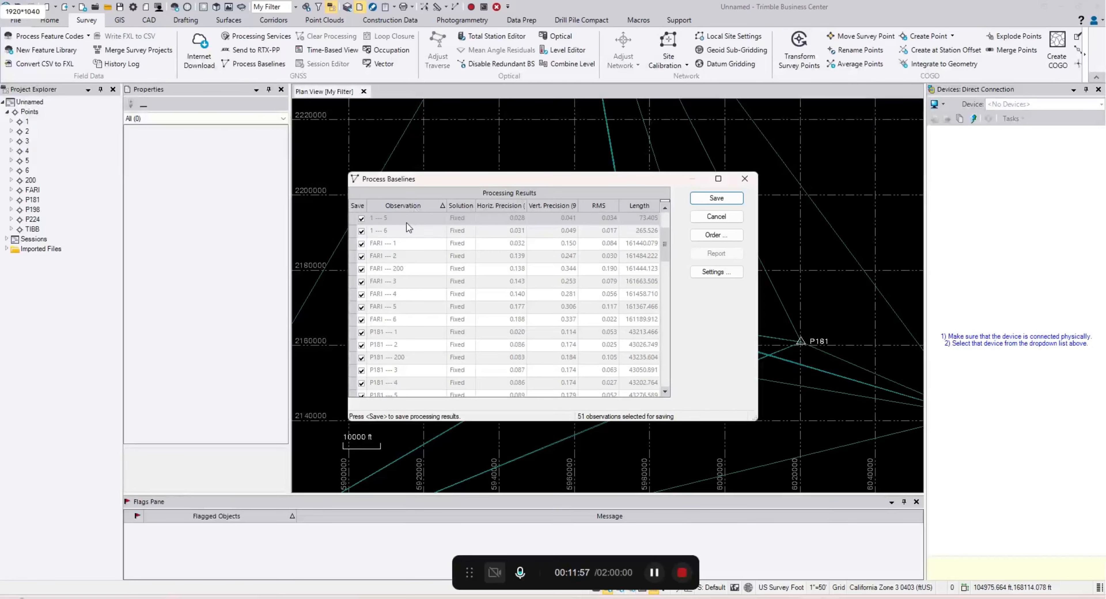
pyautogui.click(410, 204)
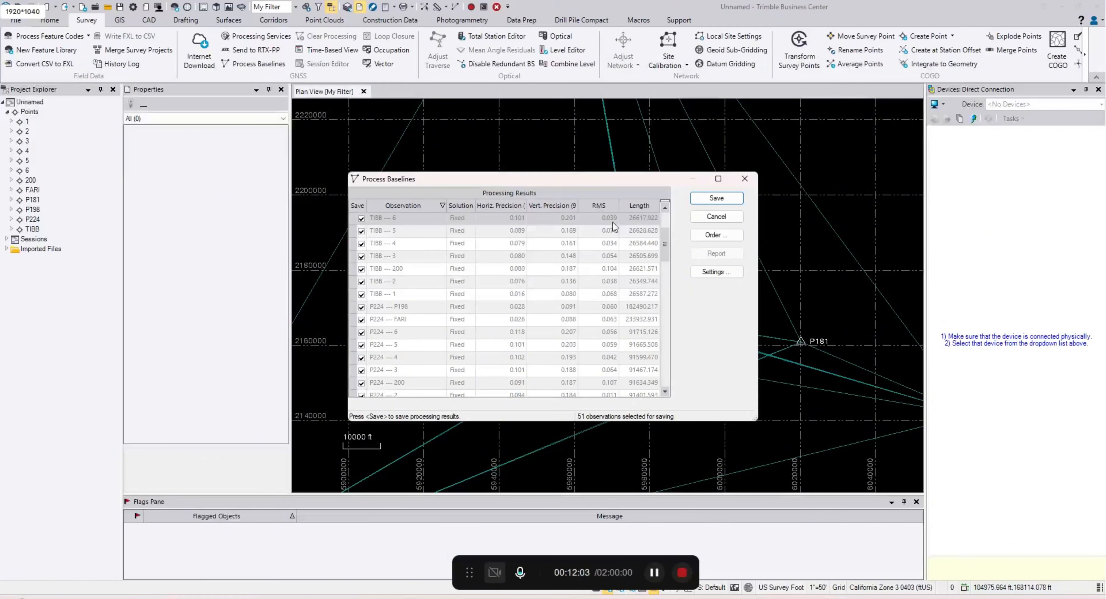
pyautogui.scroll(-5, 608, 330)
pyautogui.scroll(-6, 605, 330)
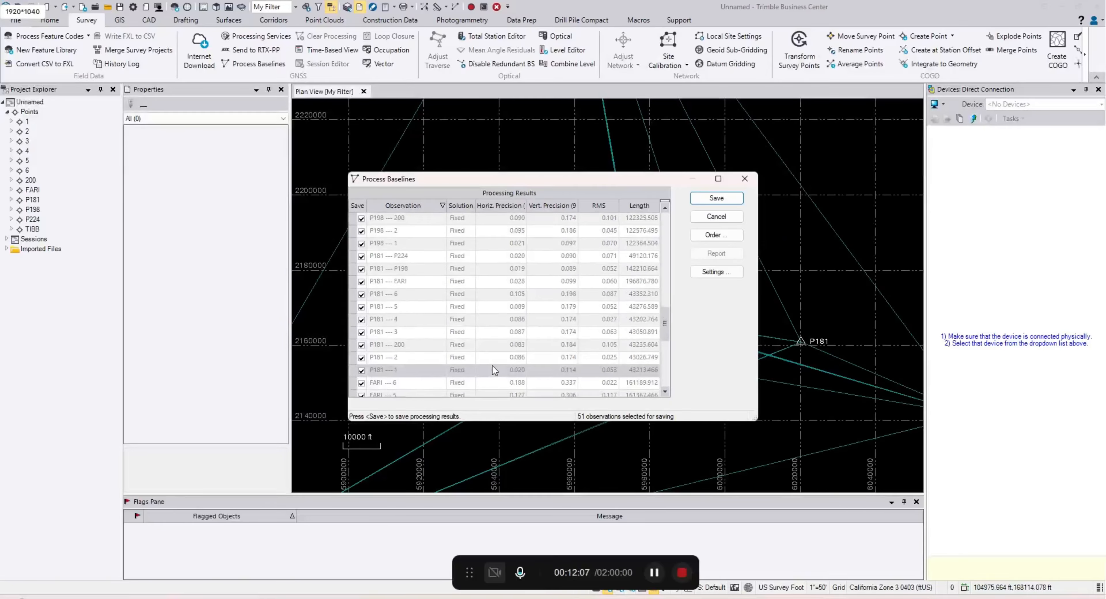
pyautogui.scroll(8, 492, 365)
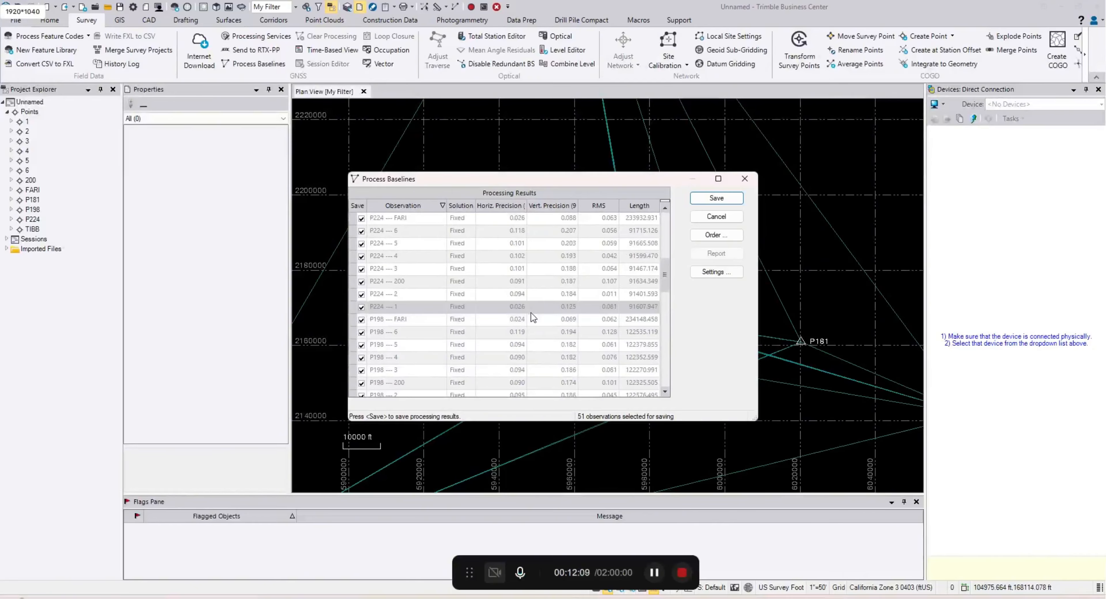
pyautogui.scroll(-8, 537, 356)
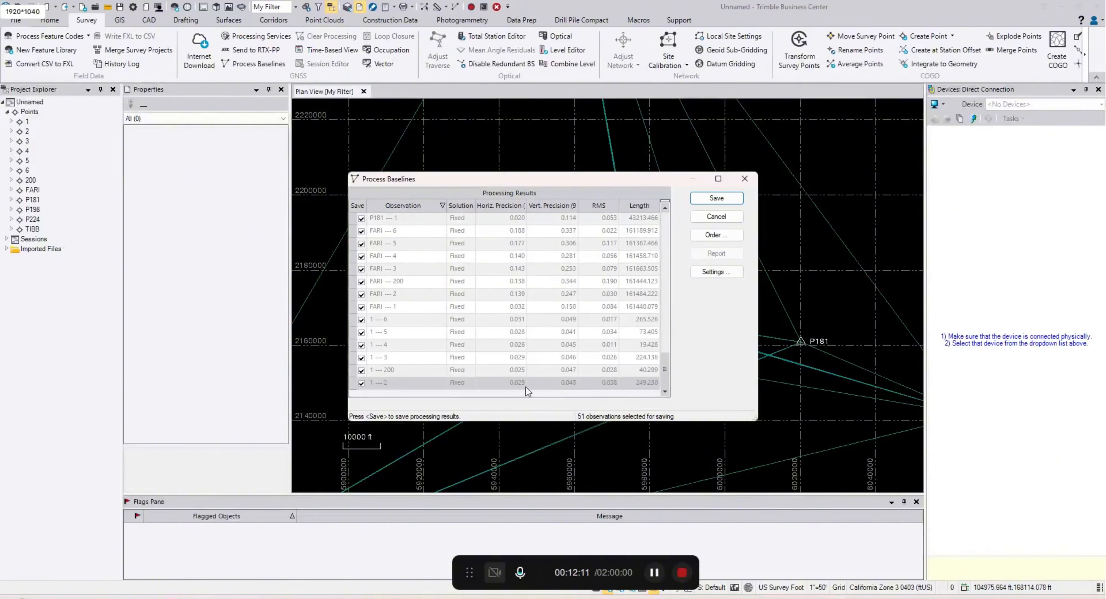
# Step: Save all the processed baseline results and inspect the flagged points around the site
pyautogui.click(715, 198)
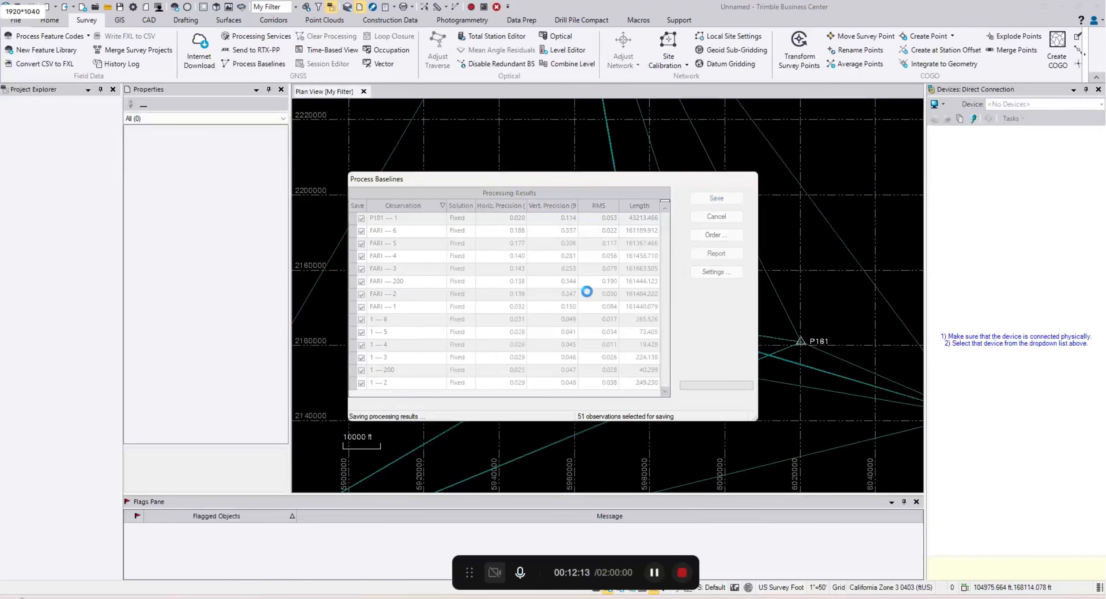
pyautogui.scroll(8, 642, 309)
pyautogui.scroll(10, 627, 313)
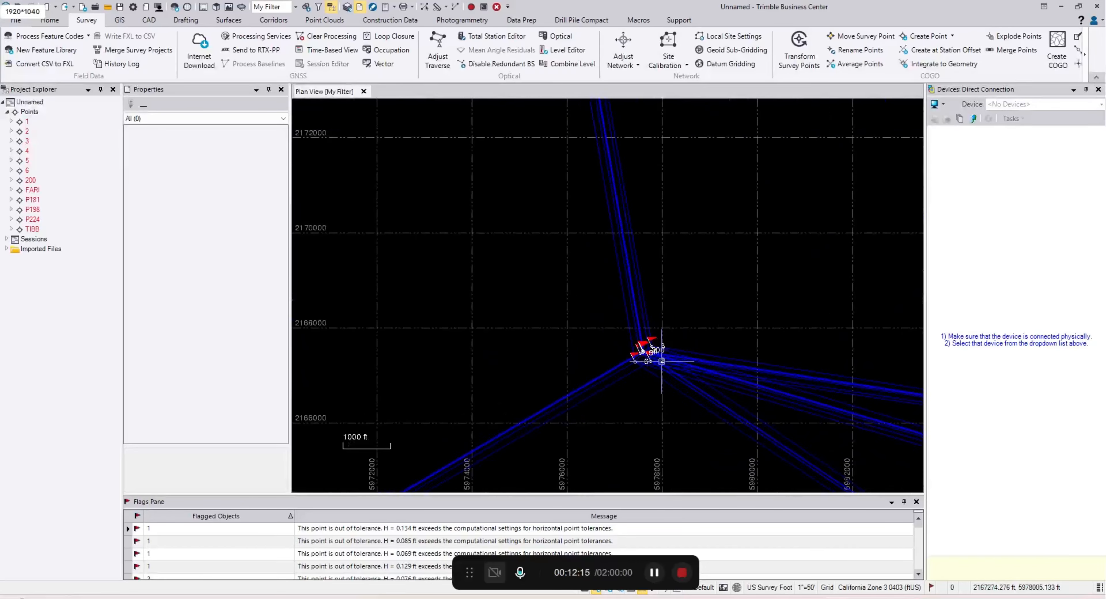
pyautogui.scroll(5, 590, 319)
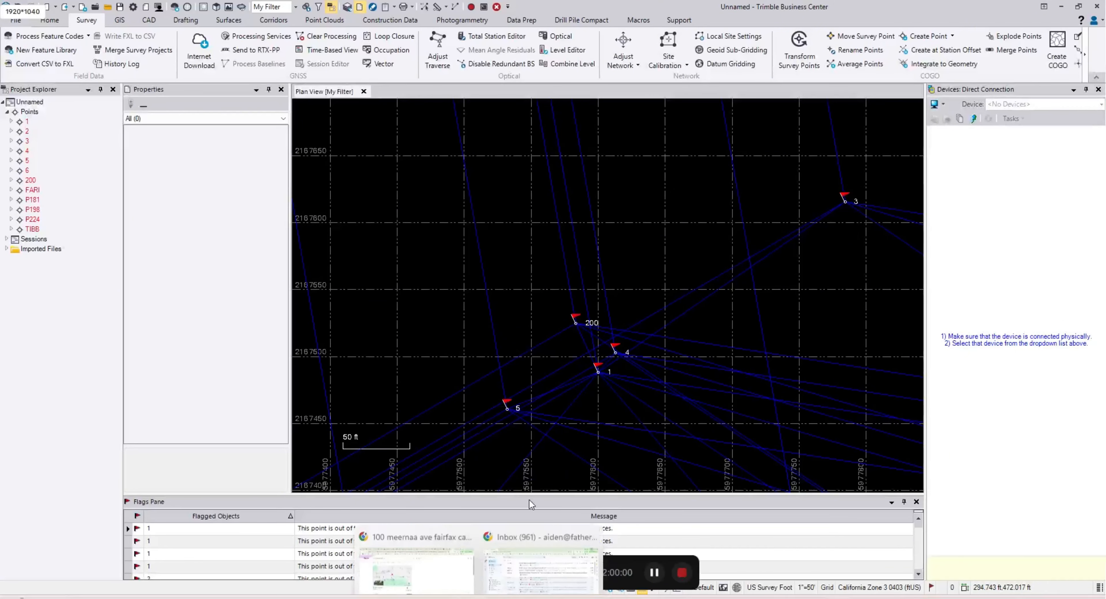
pyautogui.scroll(3, 584, 382)
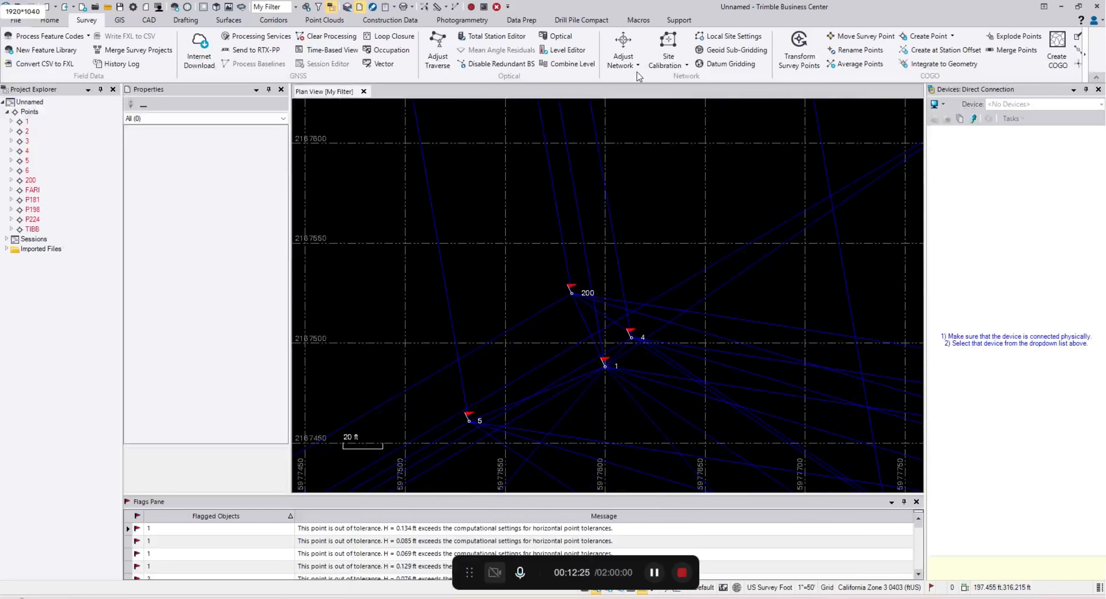
# Step: Run a network adjustment without fixing any CORS coordinates, continuing despite the unresolved computation errors
pyautogui.click(625, 42)
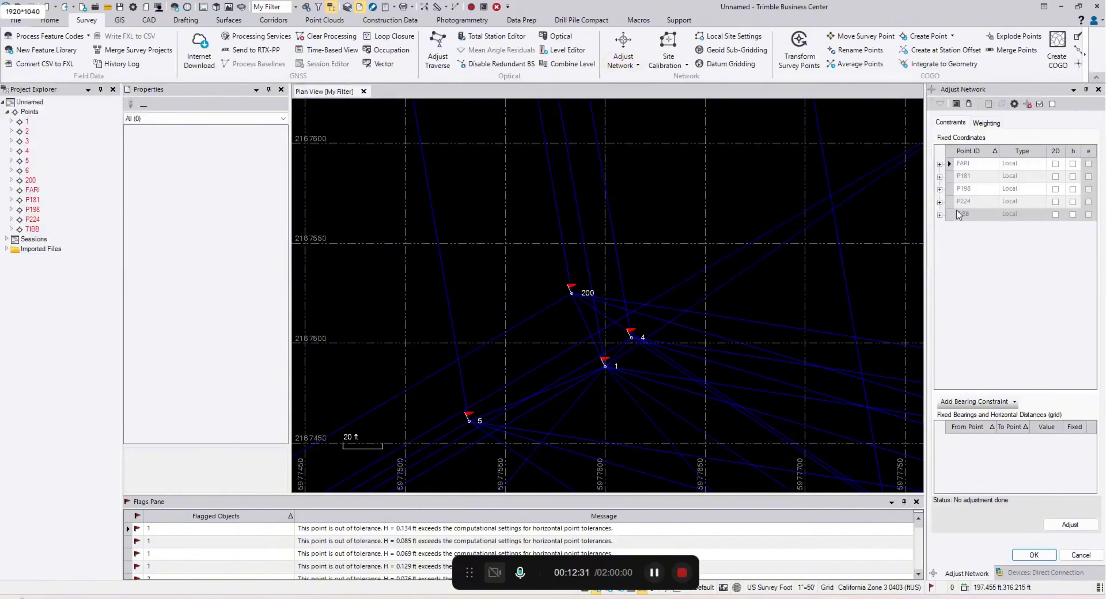
pyautogui.scroll(-5, 709, 231)
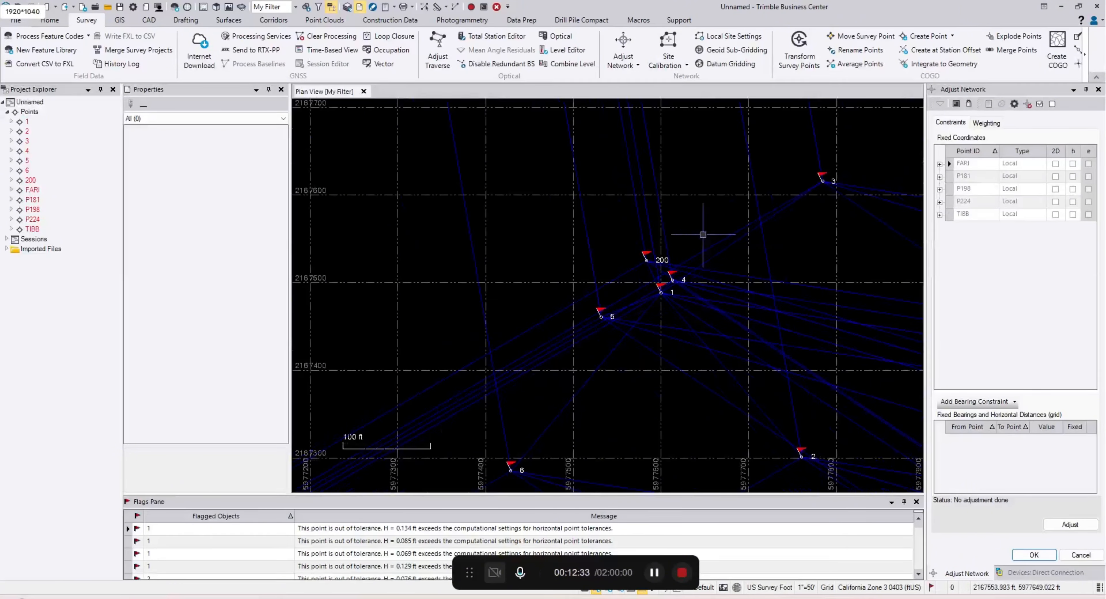
pyautogui.scroll(-12, 710, 231)
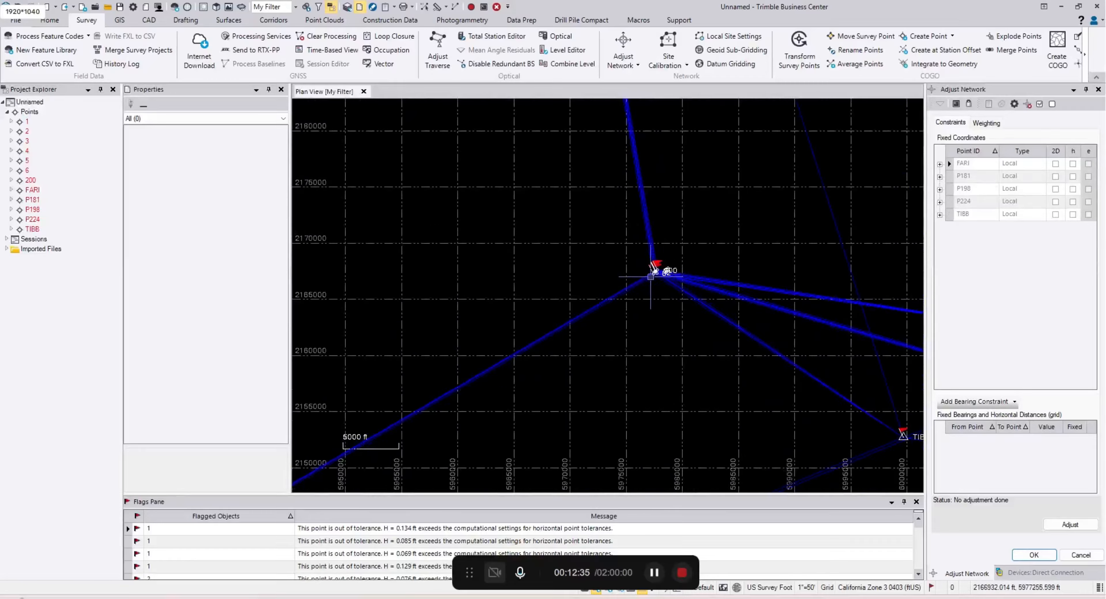
pyautogui.scroll(-2, 730, 326)
pyautogui.scroll(2, 762, 339)
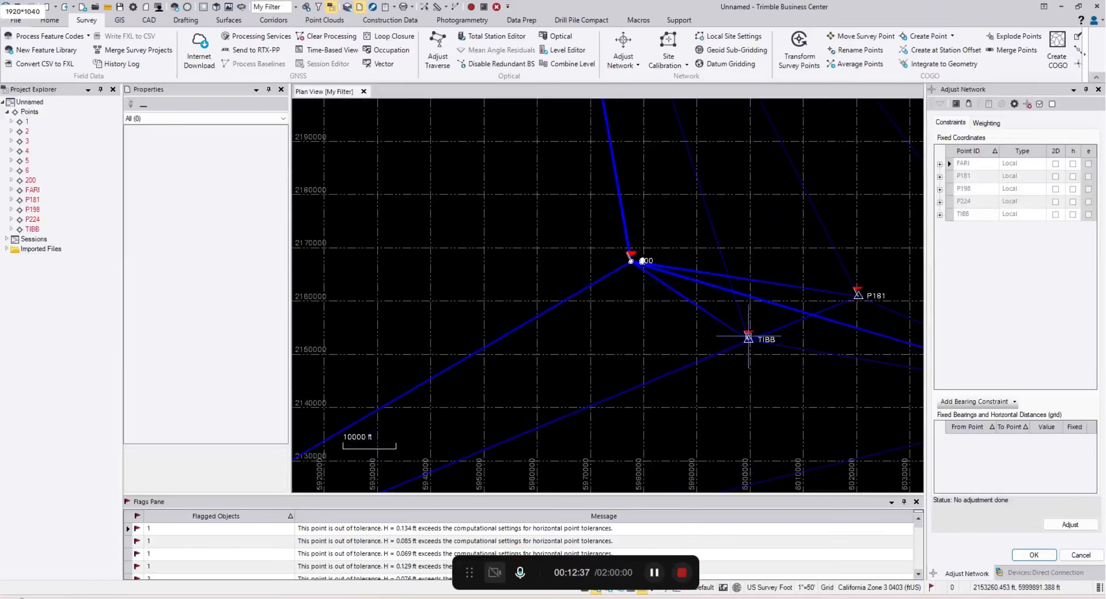
pyautogui.scroll(6, 636, 279)
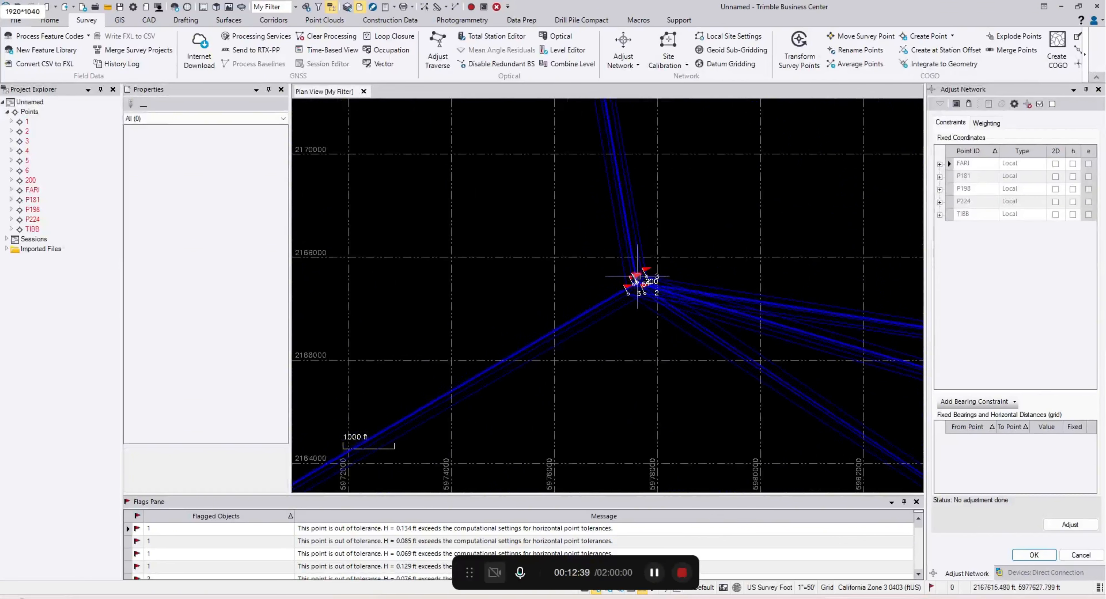
pyautogui.scroll(2, 634, 276)
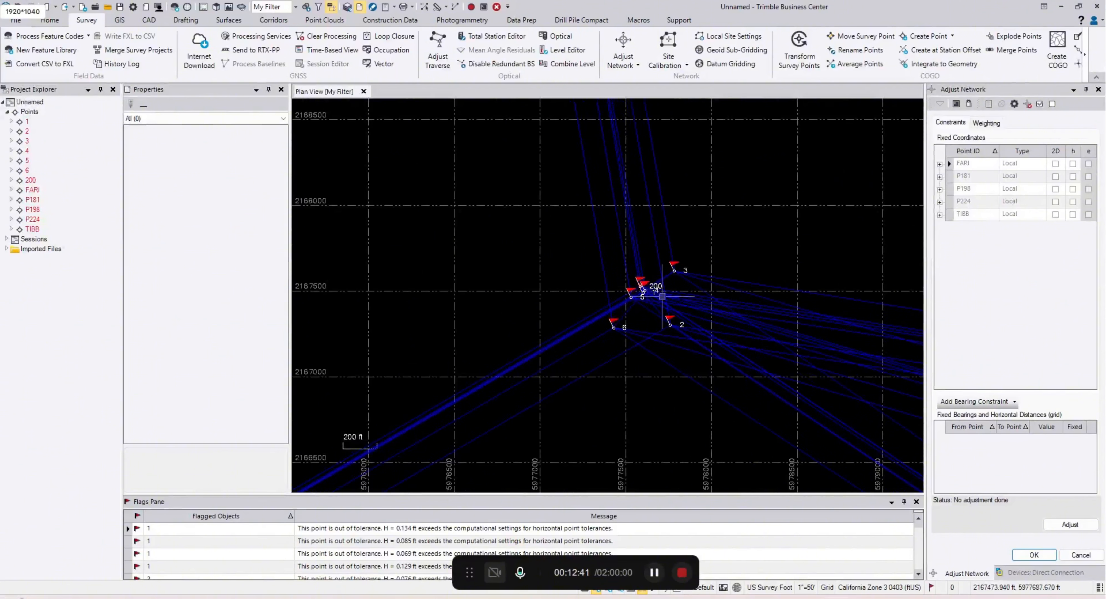
pyautogui.click(1070, 524)
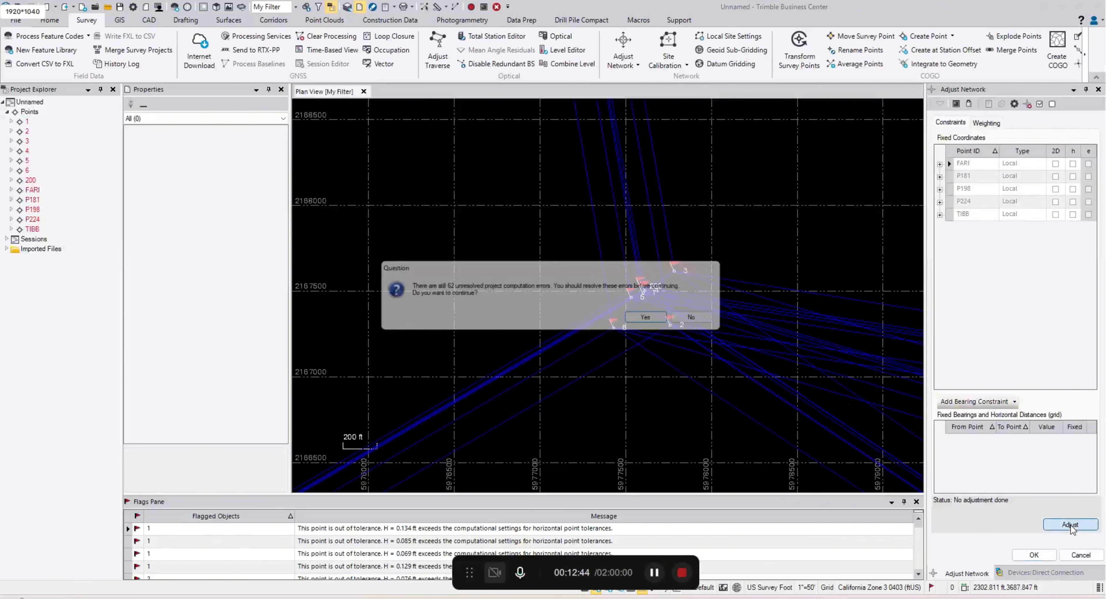
pyautogui.click(651, 322)
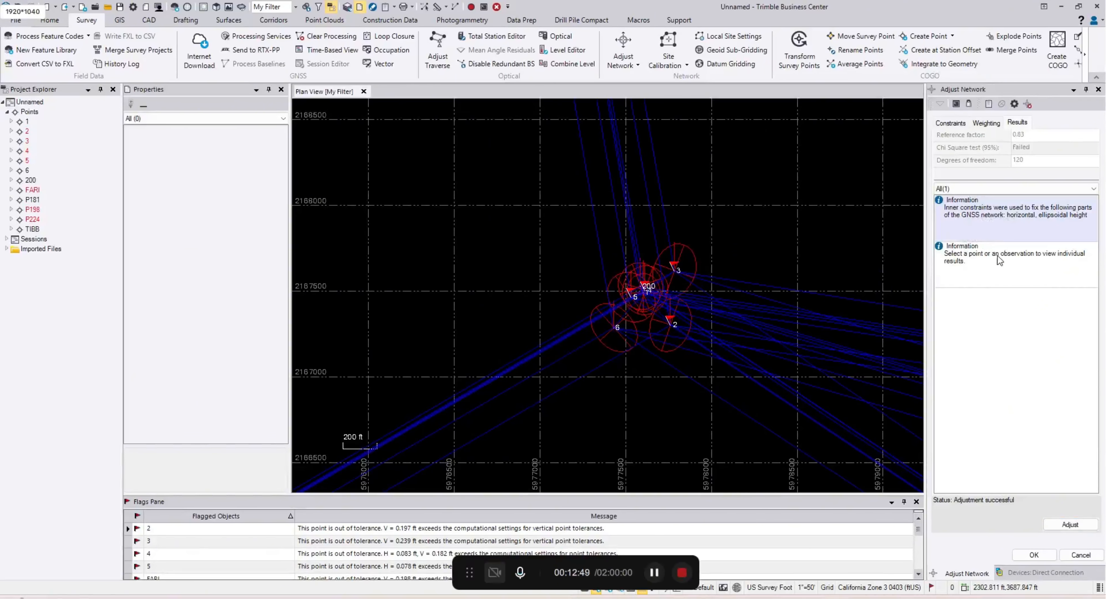
# Step: Examine the network adjustment results and the error ellipses at the site points
pyautogui.click(987, 124)
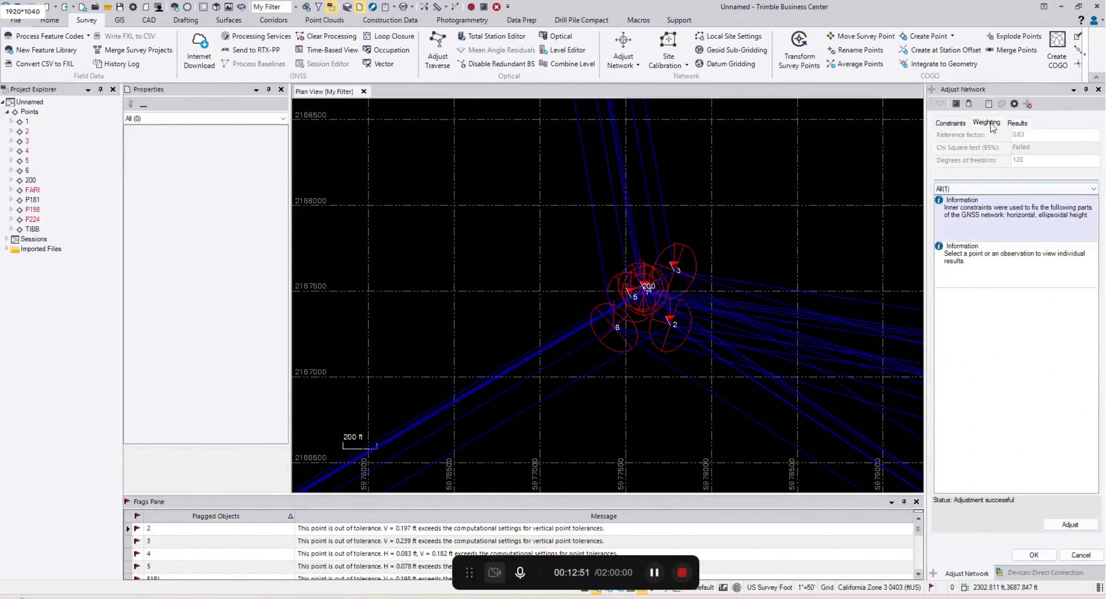
pyautogui.click(1017, 124)
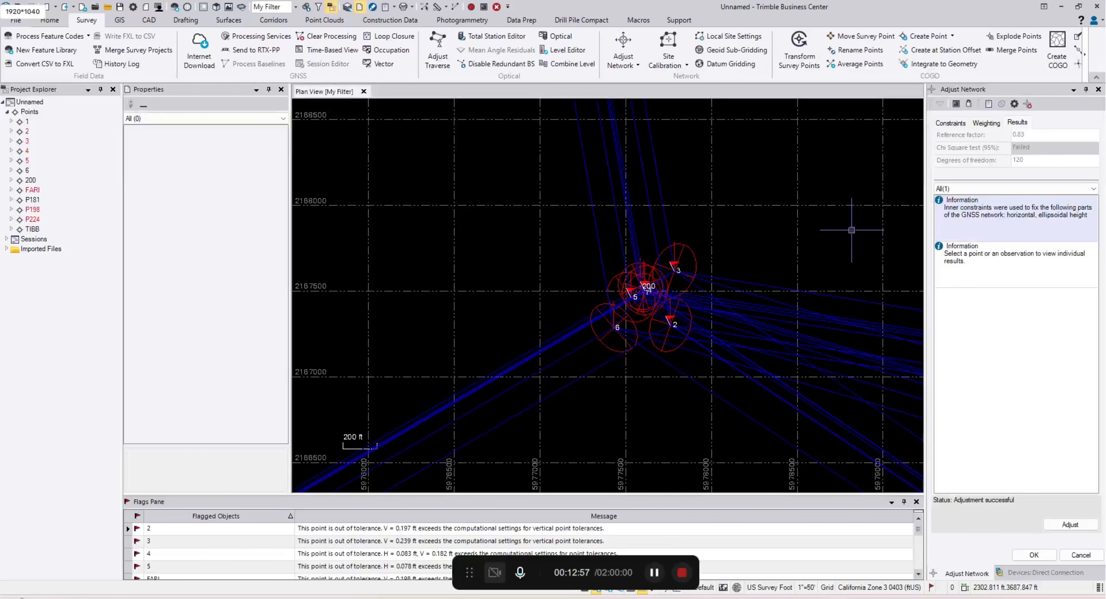
pyautogui.scroll(2, 685, 301)
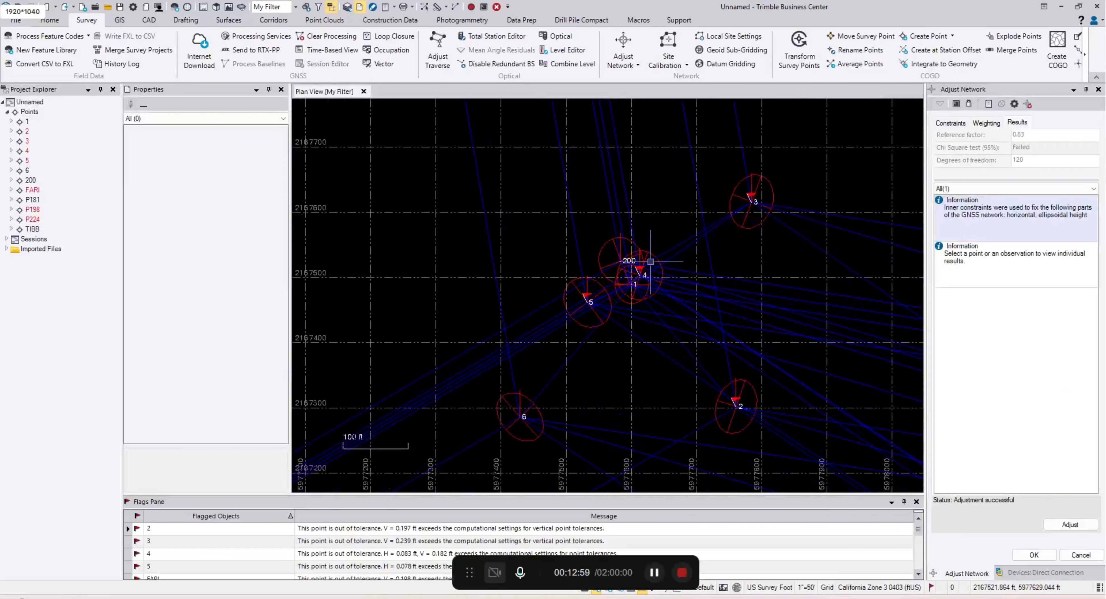
pyautogui.scroll(-1, 648, 279)
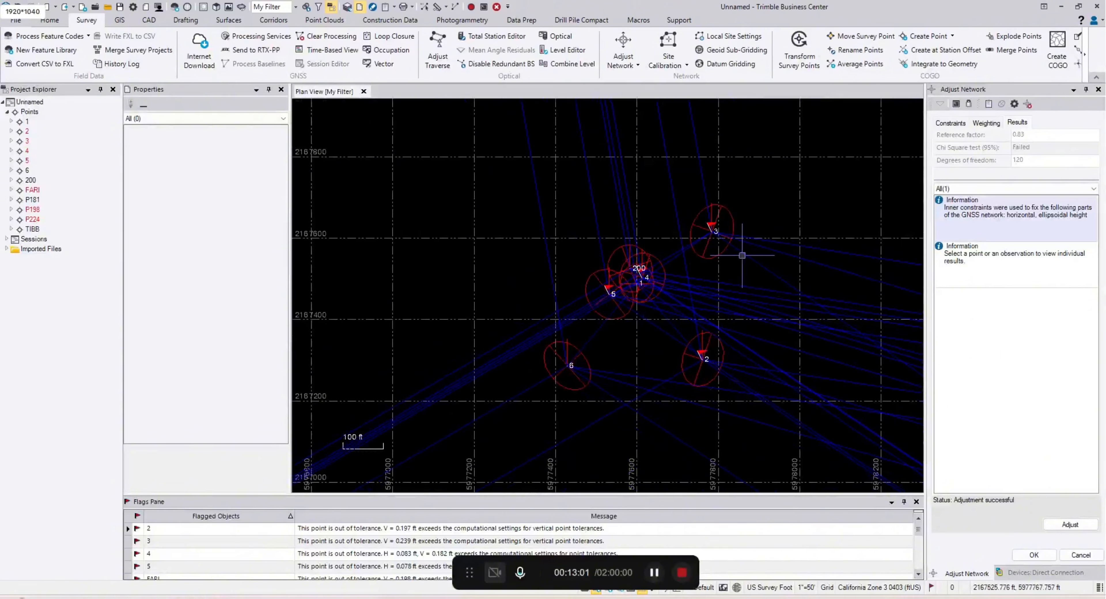
# Step: Clear the network adjustment and check the GNSS default standard errors in the project settings without changing them
pyautogui.click(1027, 105)
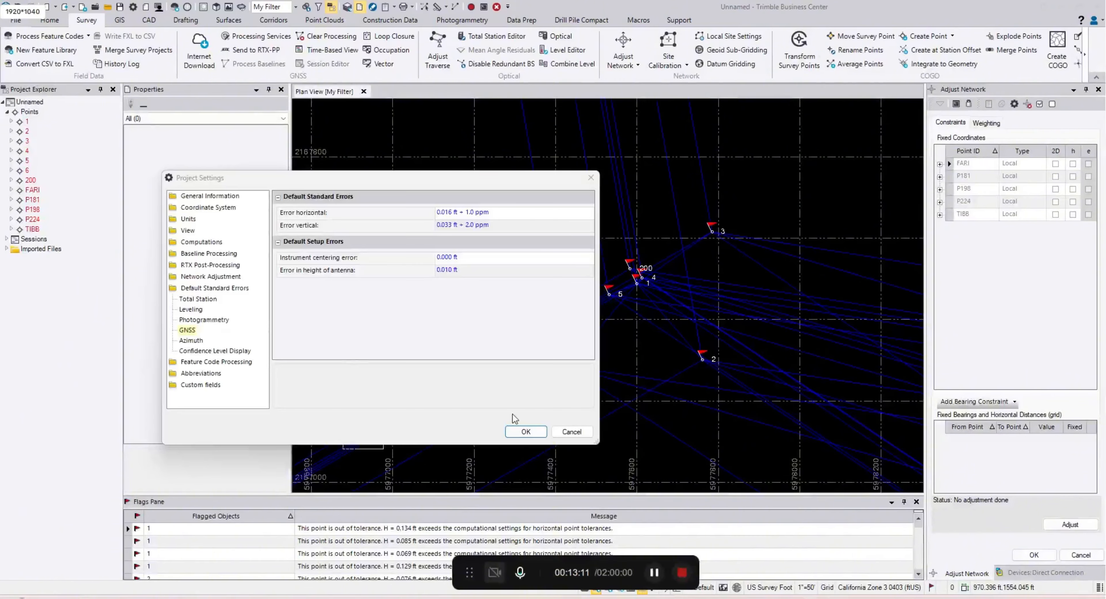
pyautogui.click(568, 432)
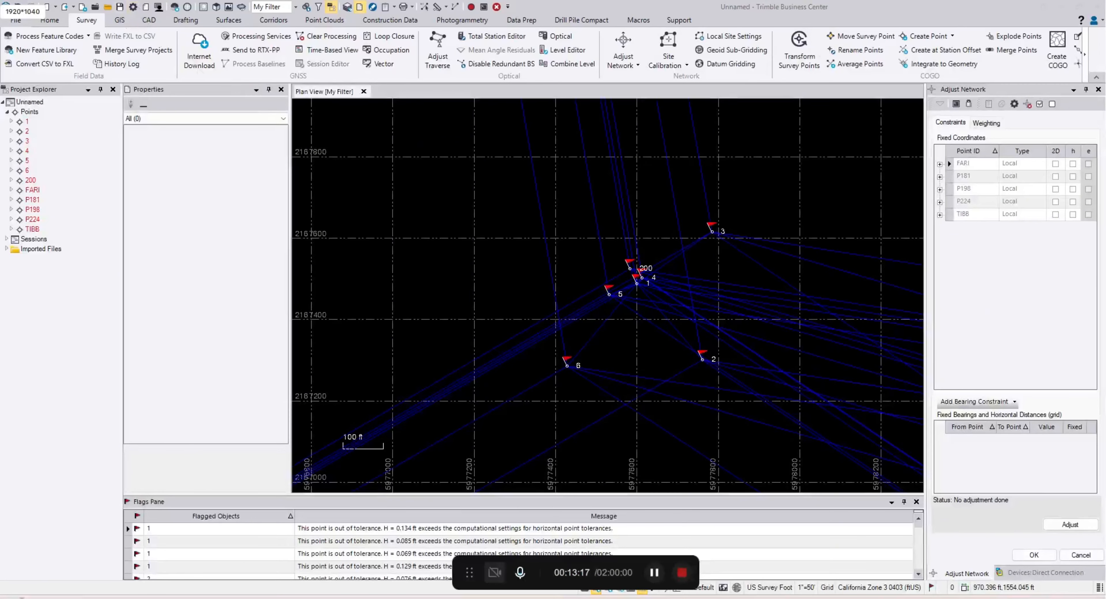
# Step: Set the GNSS default standard errors in the project settings to 0.120 ft horizontal and 0.150 ft vertical, and apply them
pyautogui.moveTo(1105, 179); pyautogui.dragTo(278, 166)
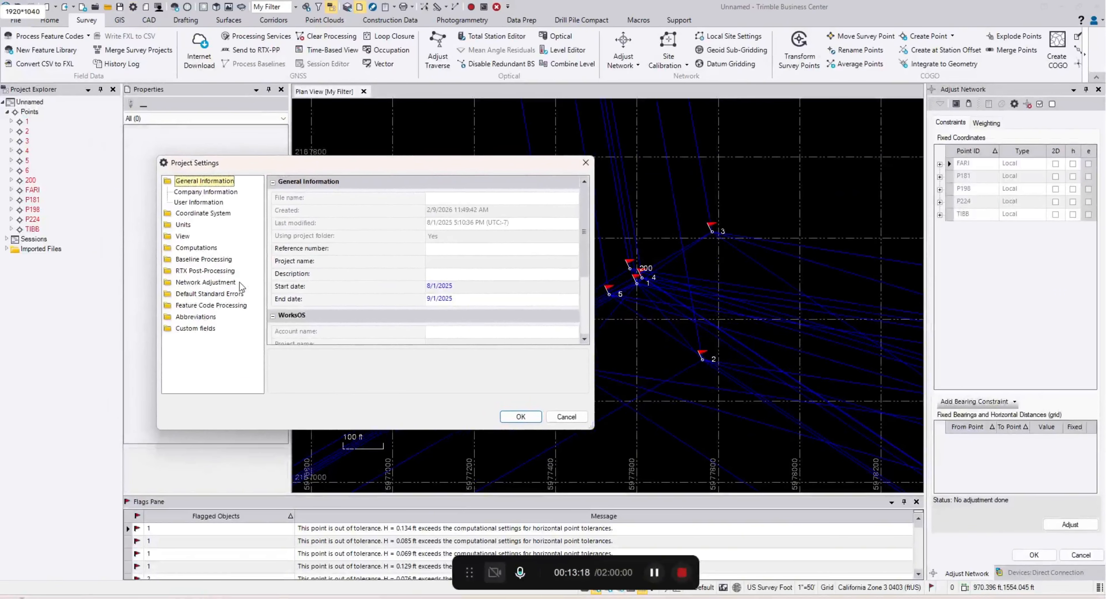
pyautogui.click(208, 294)
pyautogui.click(183, 315)
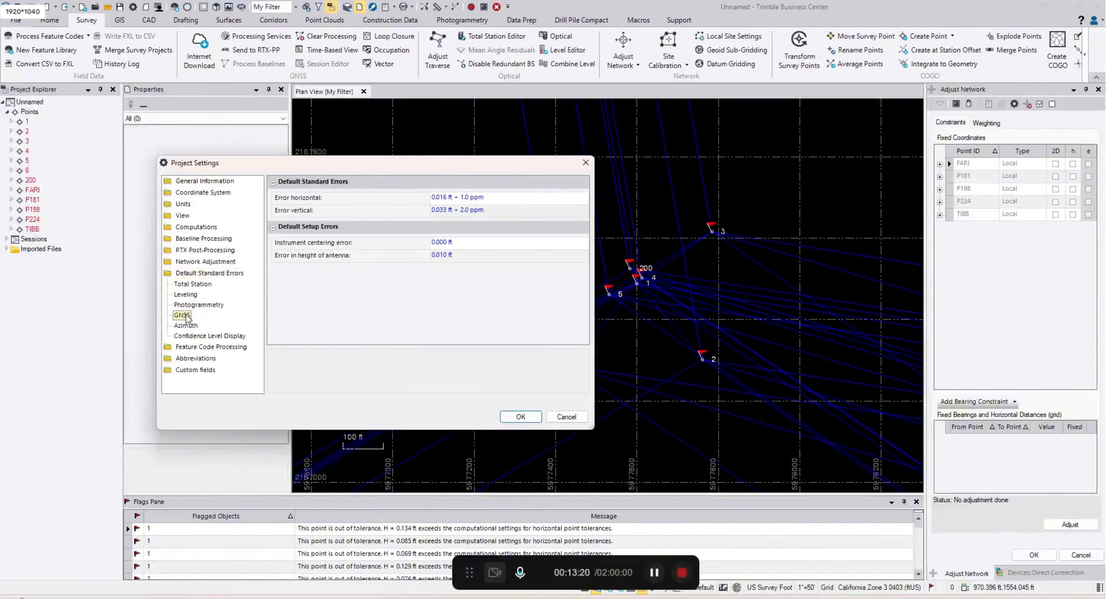
pyautogui.click(443, 197)
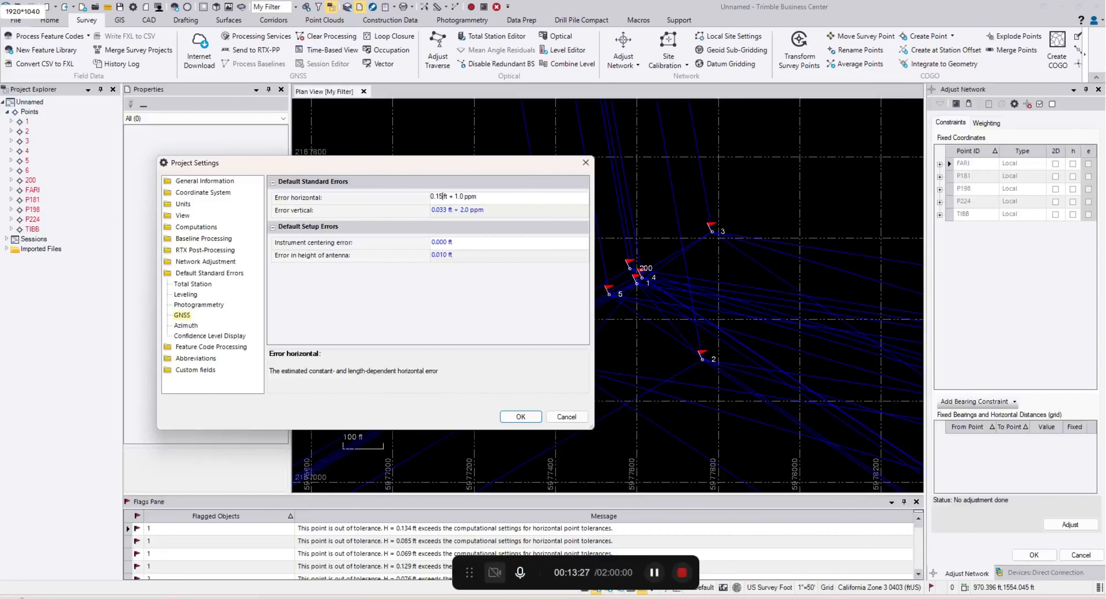
pyautogui.write('0.15')
pyautogui.press('Tab')
pyautogui.click(442, 198)
pyautogui.press('Tab')
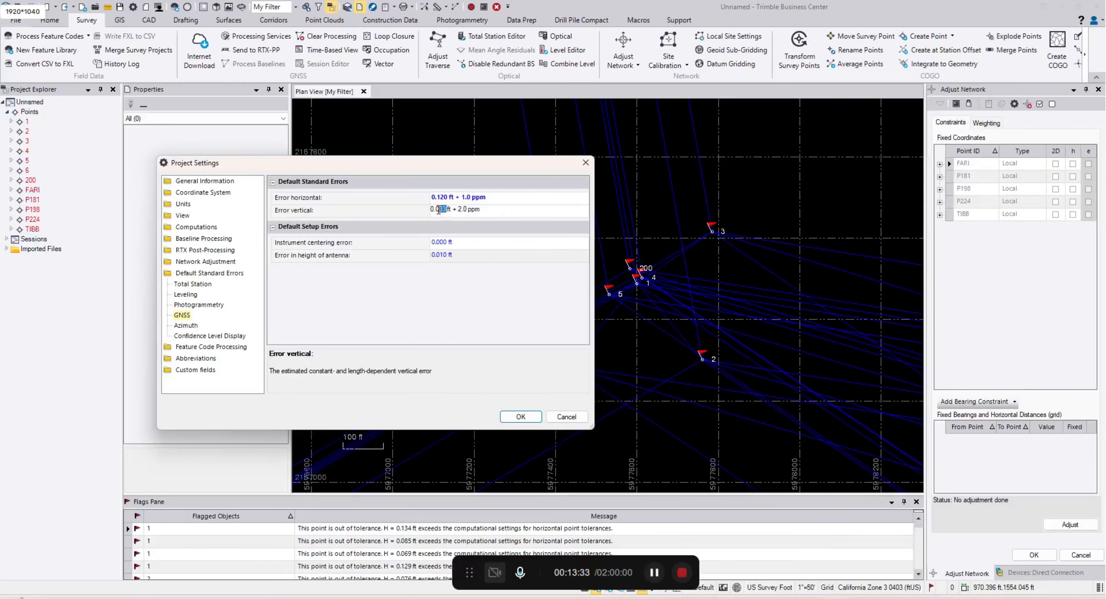
pyautogui.write('15')
pyautogui.press('Tab')
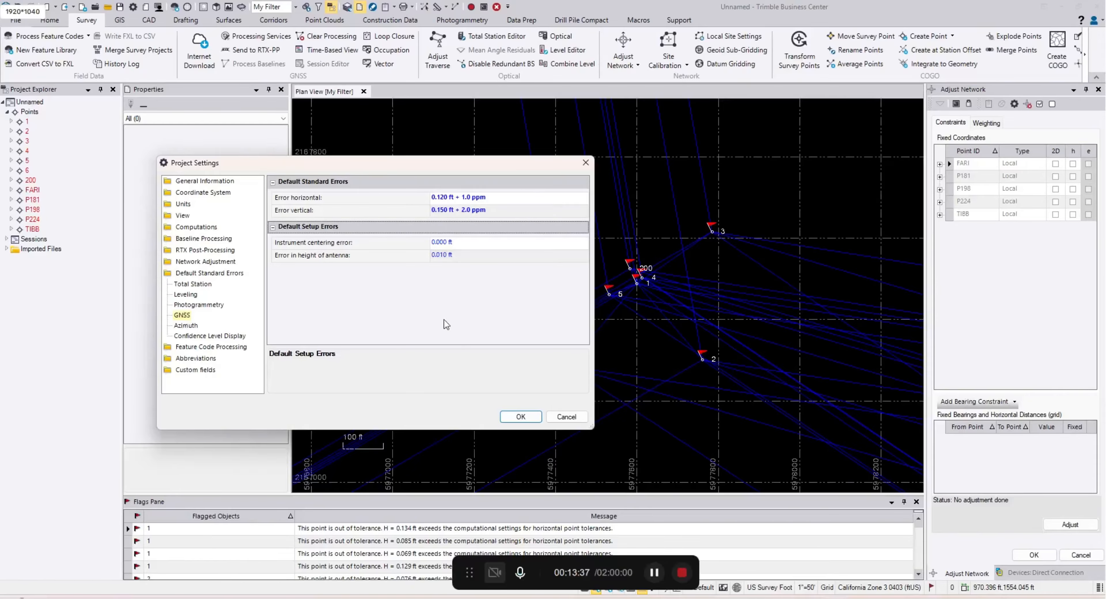
pyautogui.click(520, 417)
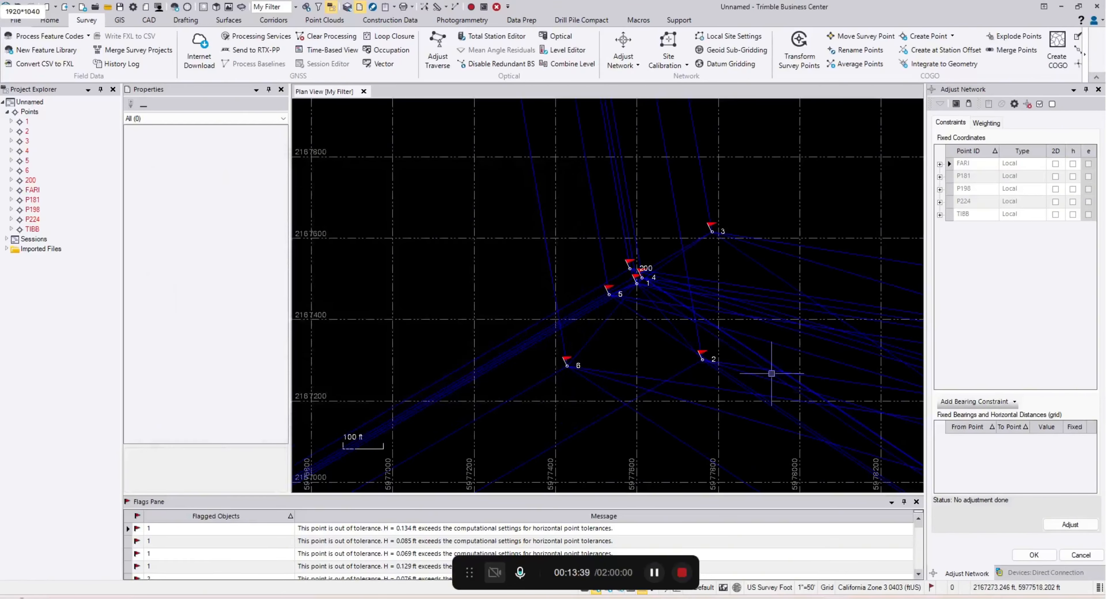
# Step: Run the network adjustment with the revised GNSS standard errors, continuing despite the unresolved computation errors
pyautogui.click(1082, 530)
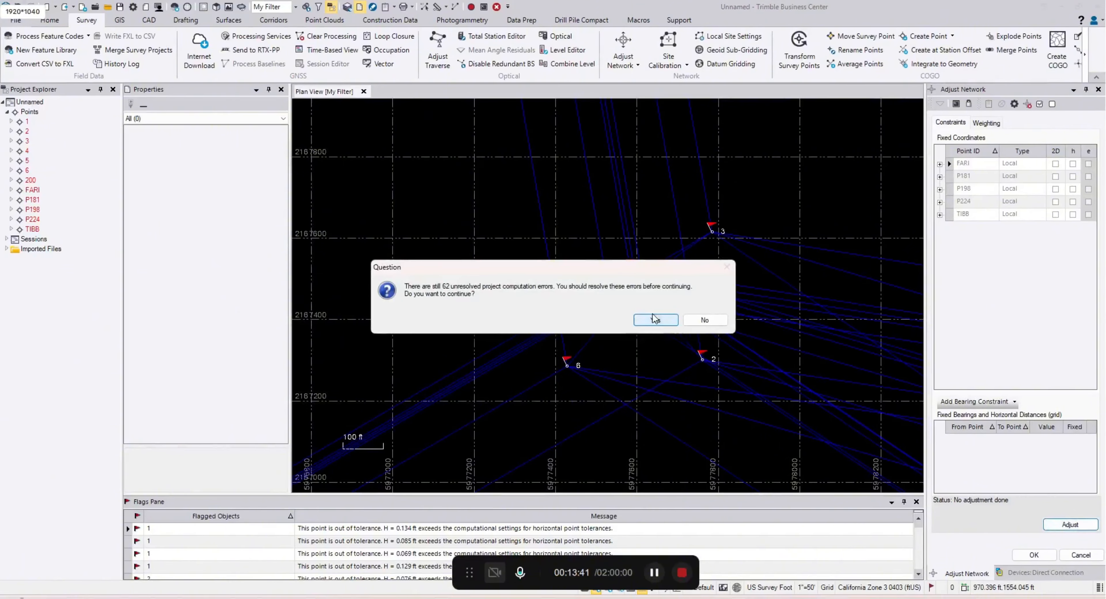
pyautogui.click(670, 321)
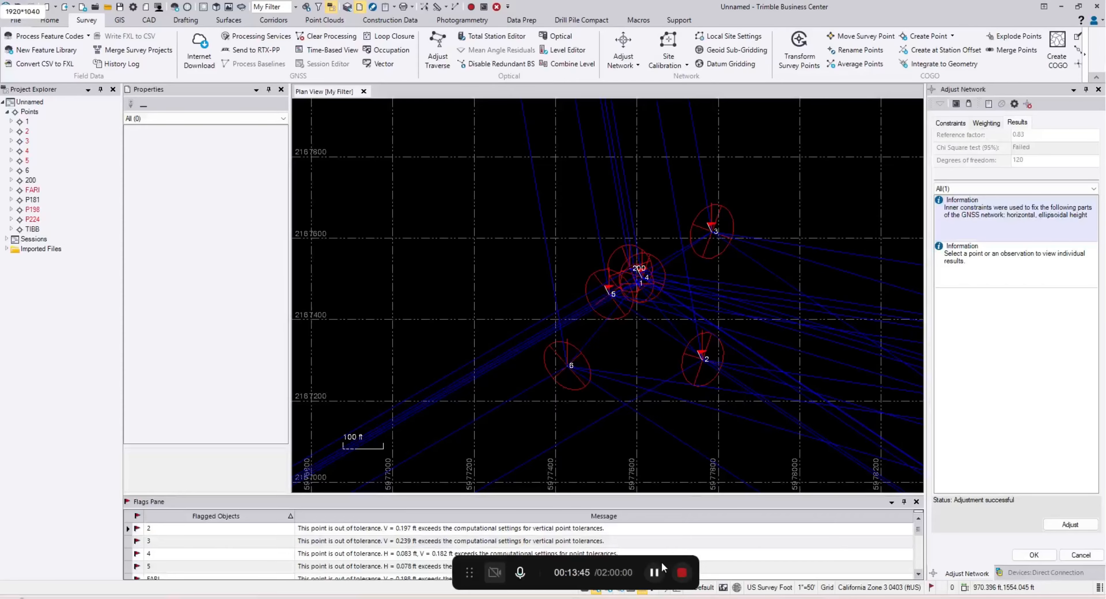
pyautogui.click(655, 573)
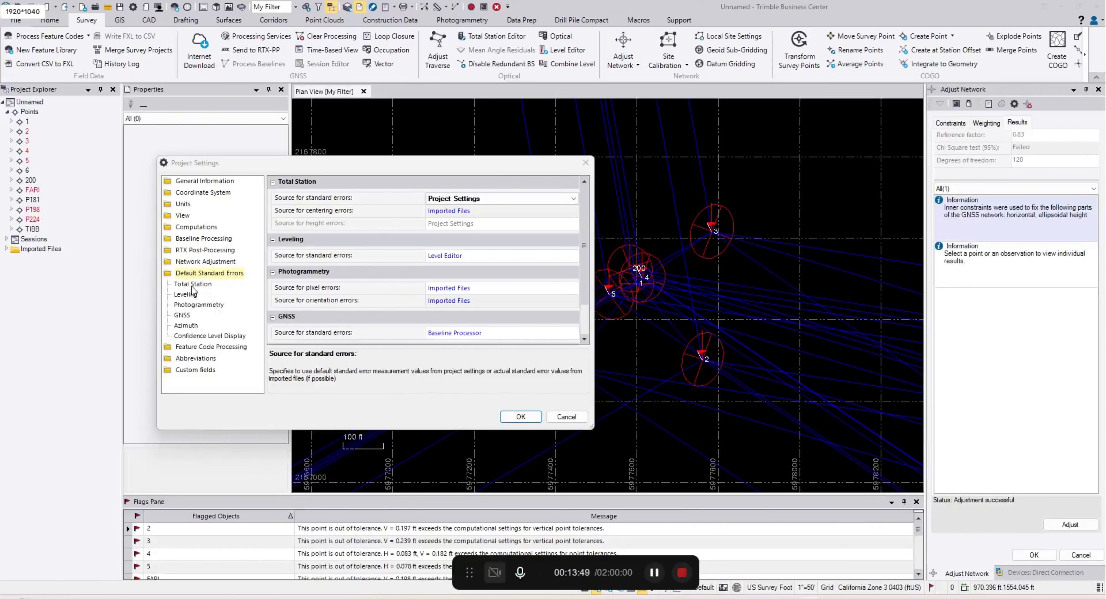
# Step: In the default standard errors, set the total station centering, leveling and GNSS error sources to Project Settings
pyautogui.click(200, 274)
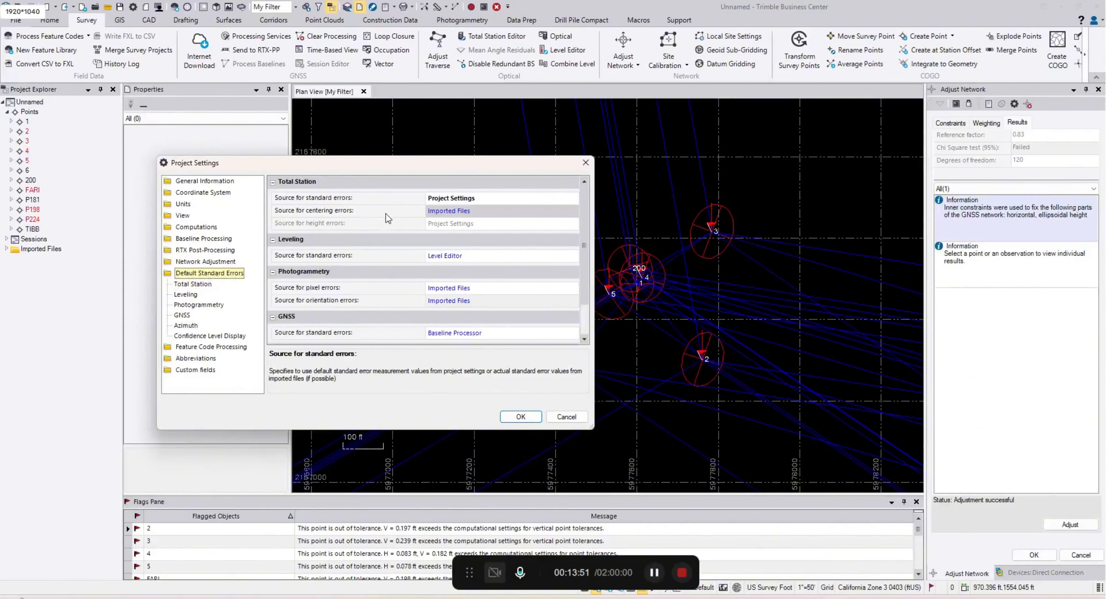
pyautogui.click(460, 211)
pyautogui.click(457, 232)
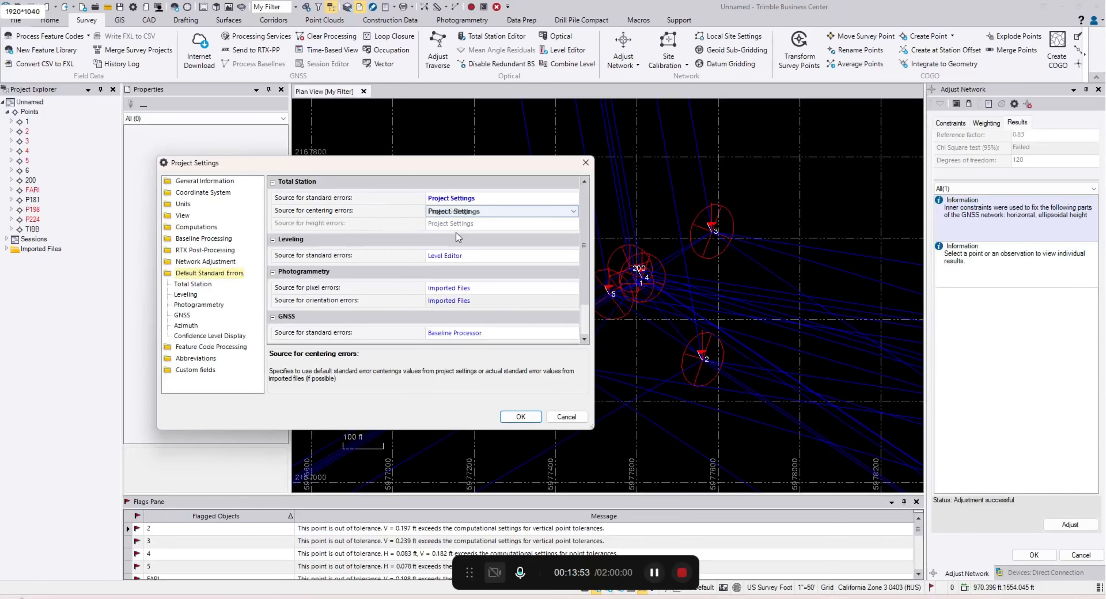
pyautogui.click(446, 257)
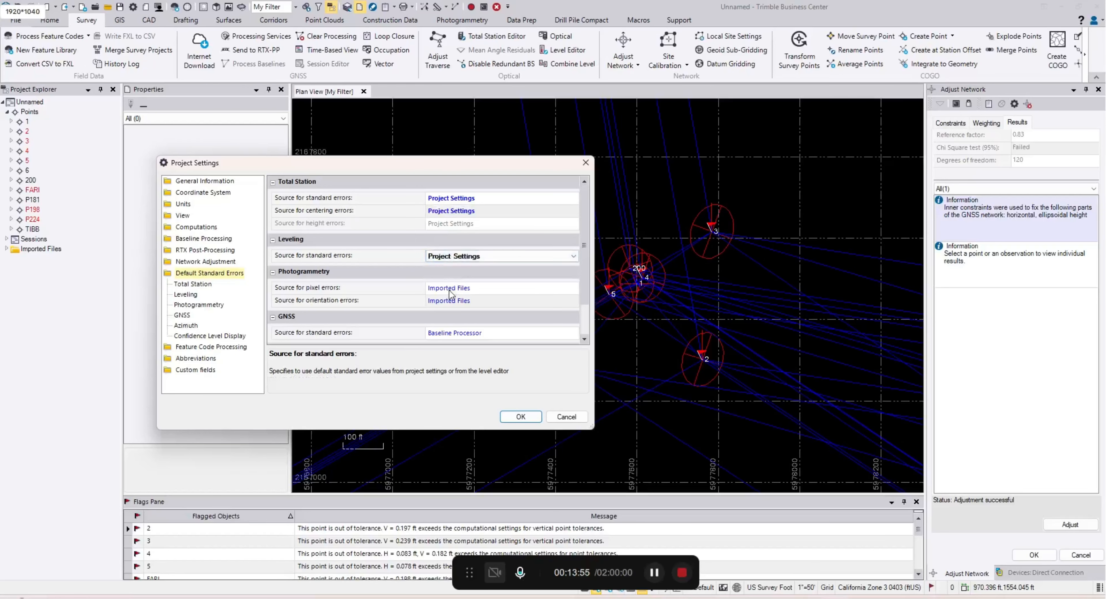
pyautogui.scroll(-1, 452, 292)
pyautogui.click(454, 304)
pyautogui.click(454, 305)
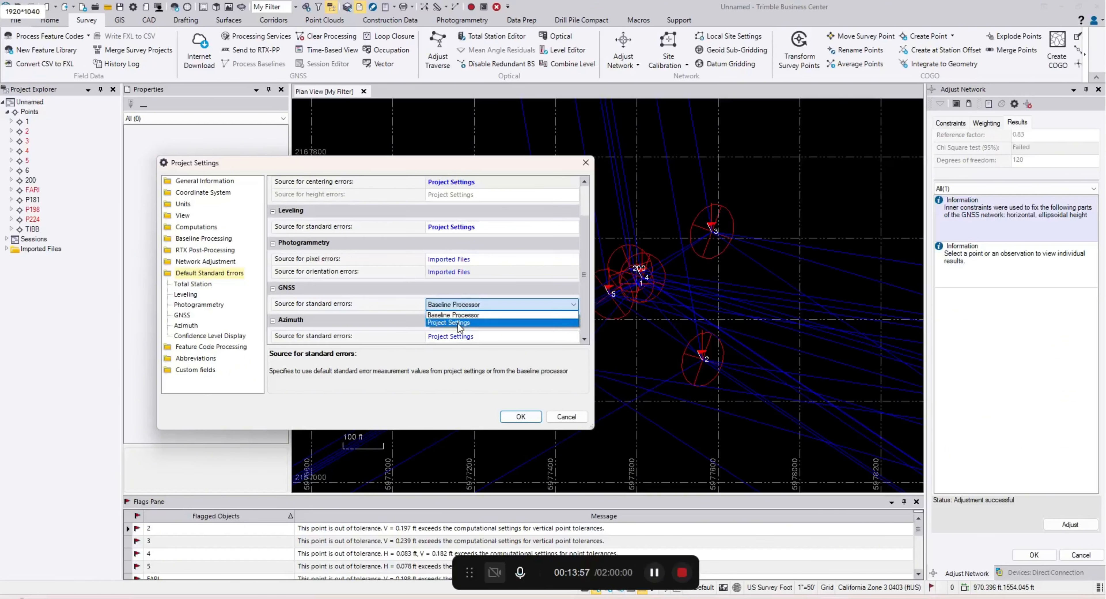
pyautogui.click(447, 322)
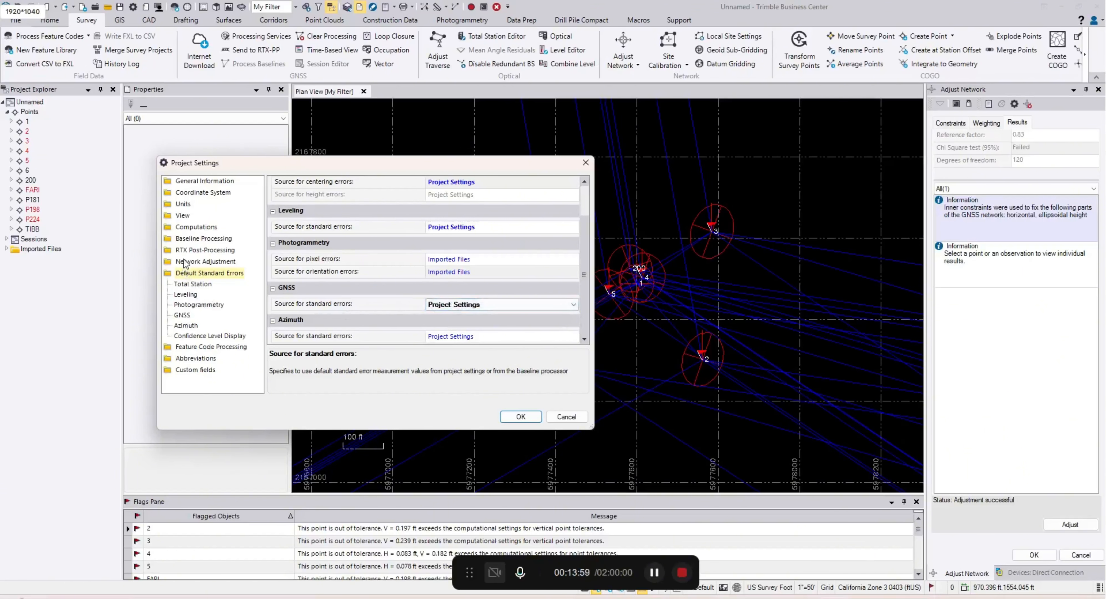
# Step: Review the baseline processing and network adjustment settings, including quality criteria, satellites, covariance display and transformations
pyautogui.click(197, 240)
pyautogui.click(186, 249)
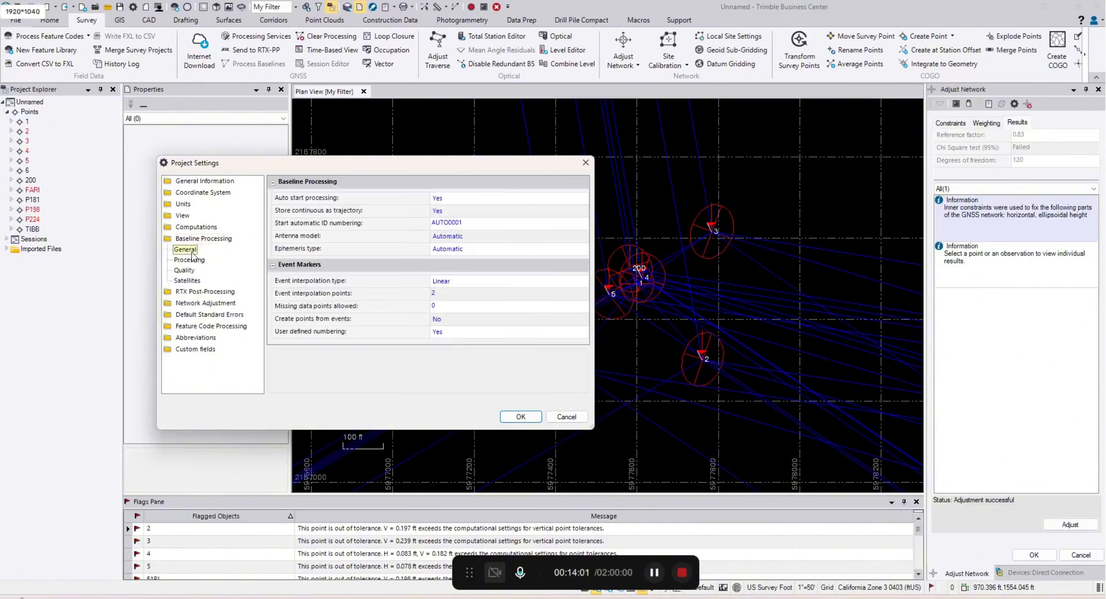
pyautogui.click(189, 261)
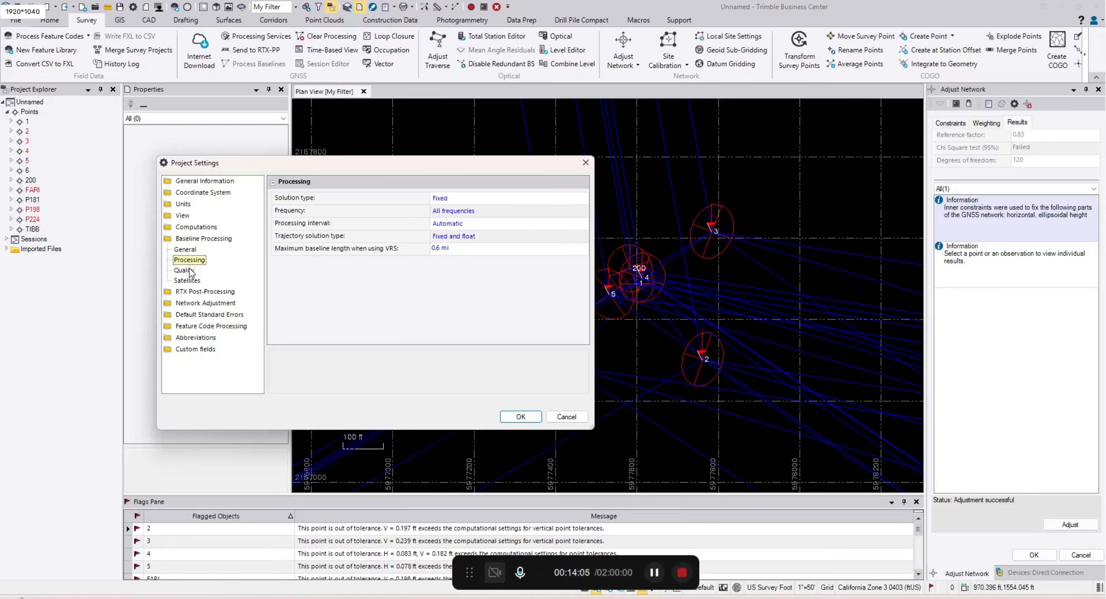
pyautogui.click(184, 270)
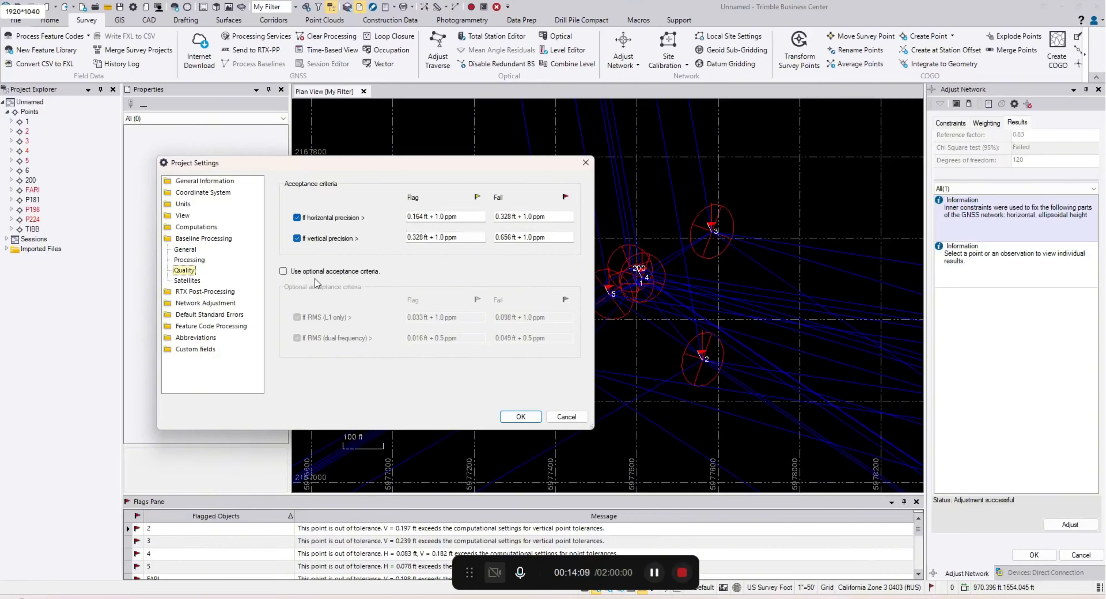
pyautogui.click(186, 281)
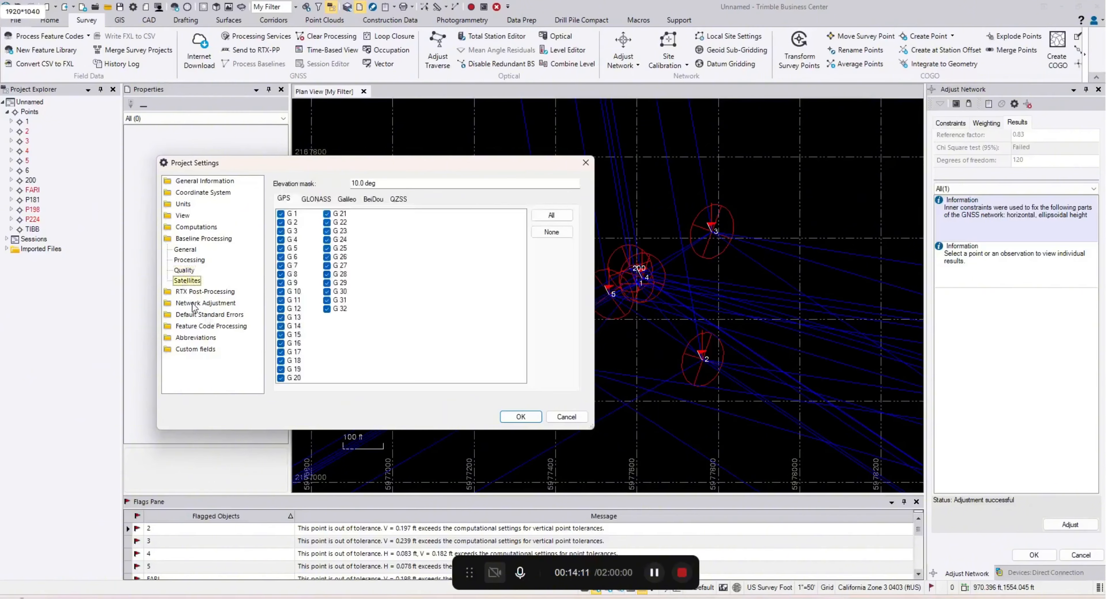
pyautogui.click(196, 303)
pyautogui.click(189, 273)
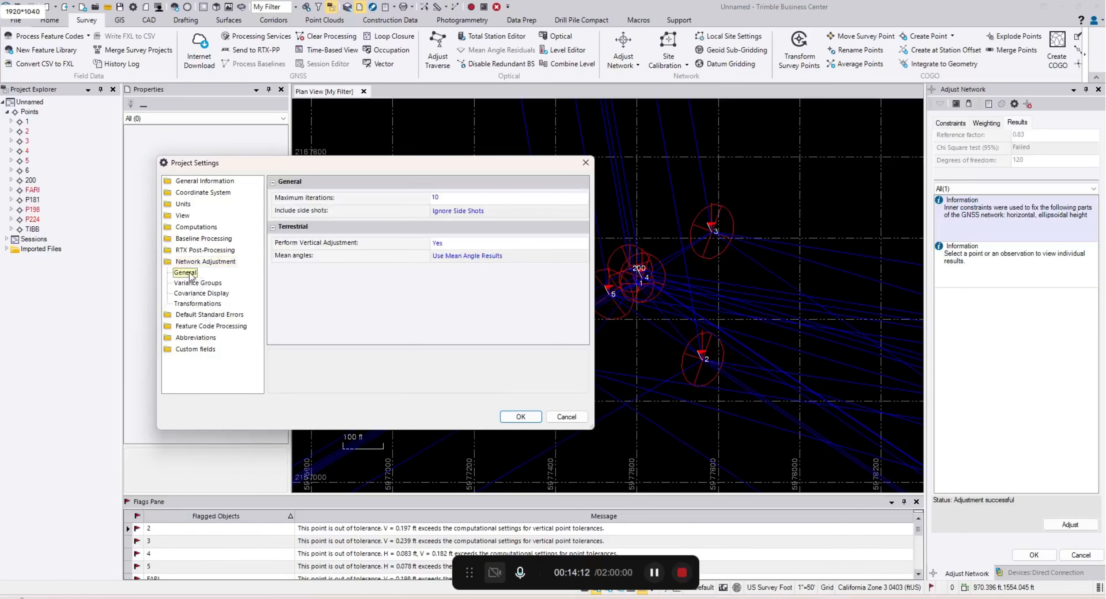
pyautogui.click(201, 284)
pyautogui.click(208, 293)
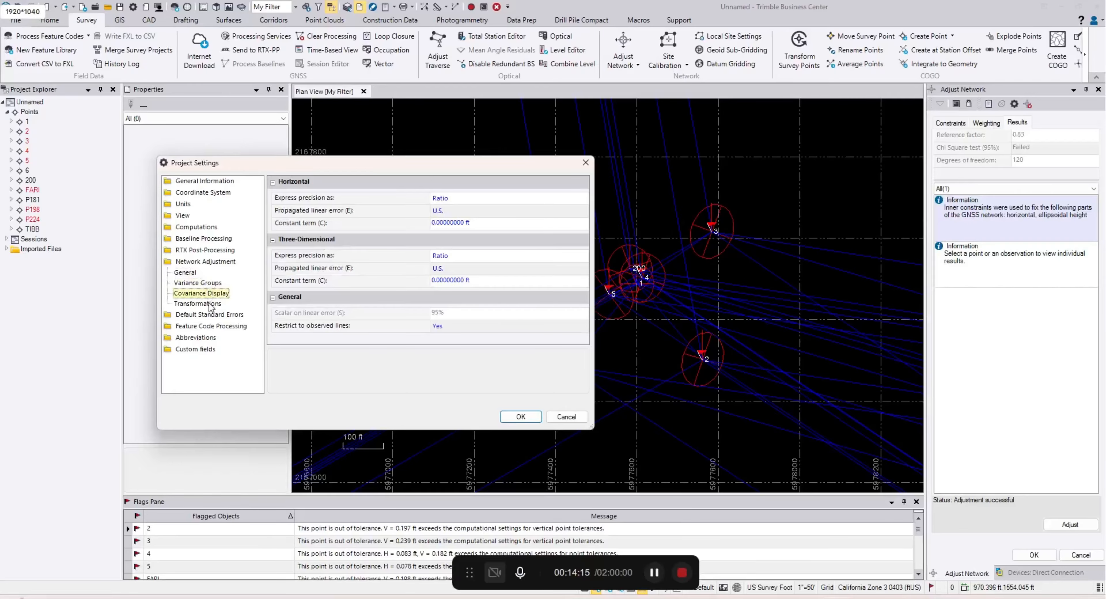
pyautogui.click(210, 305)
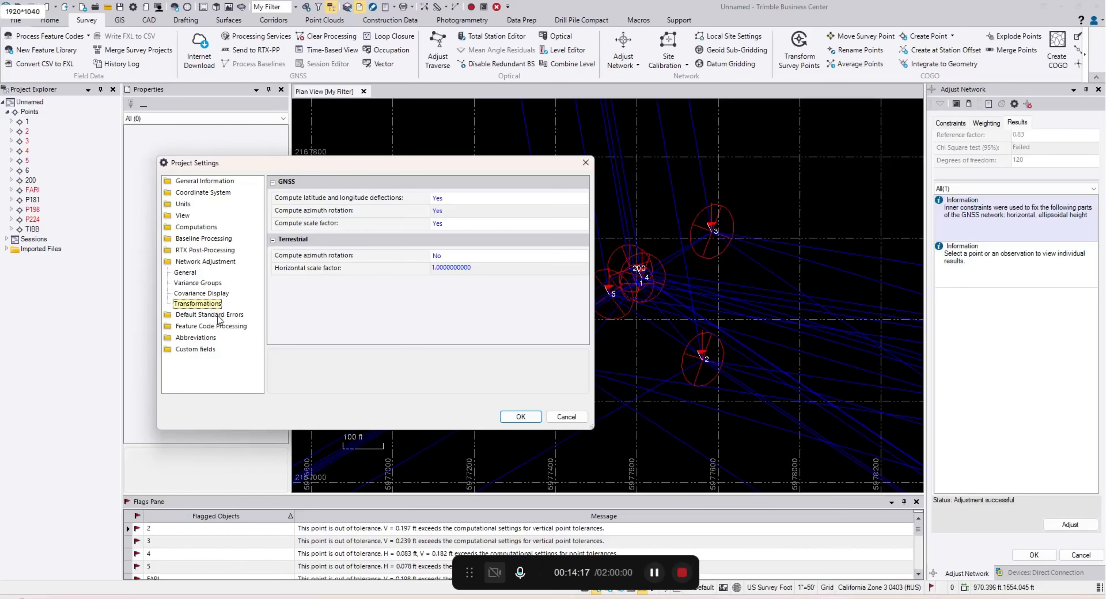
pyautogui.click(205, 315)
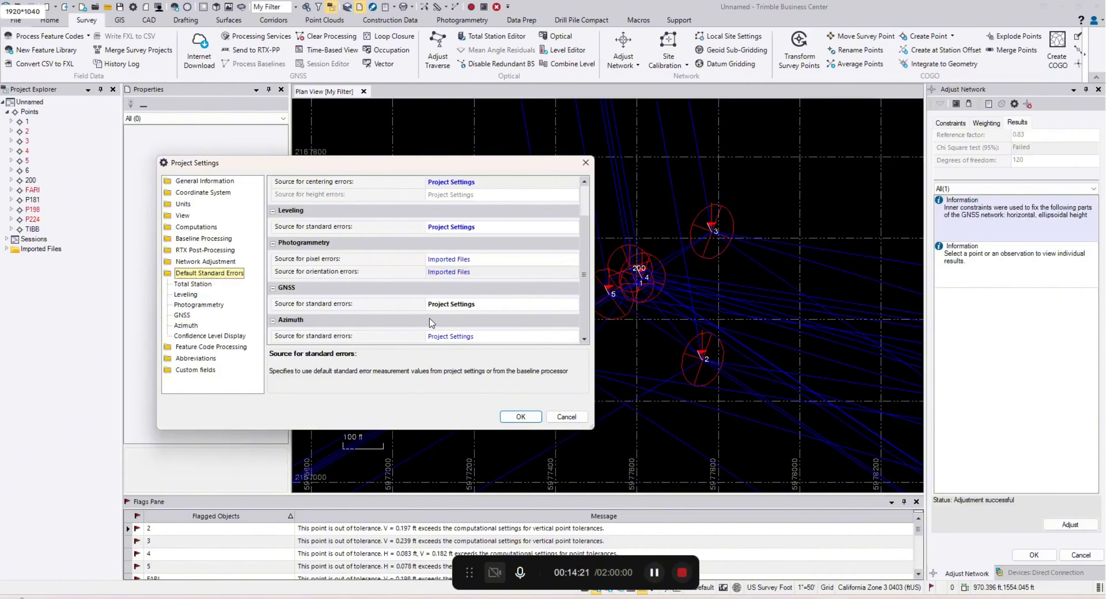
# Step: Set the azimuth default standard error to 0.100 sec, check the precision confidence level options, and apply the project settings
pyautogui.click(189, 317)
pyautogui.click(192, 326)
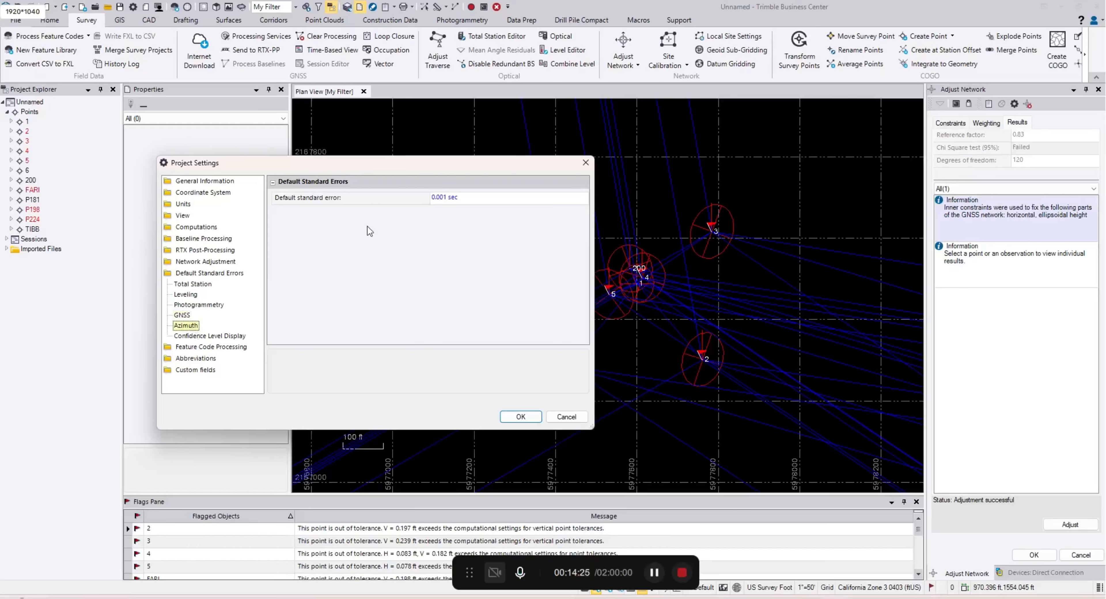
pyautogui.click(474, 198)
pyautogui.moveTo(466, 198); pyautogui.dragTo(426, 197)
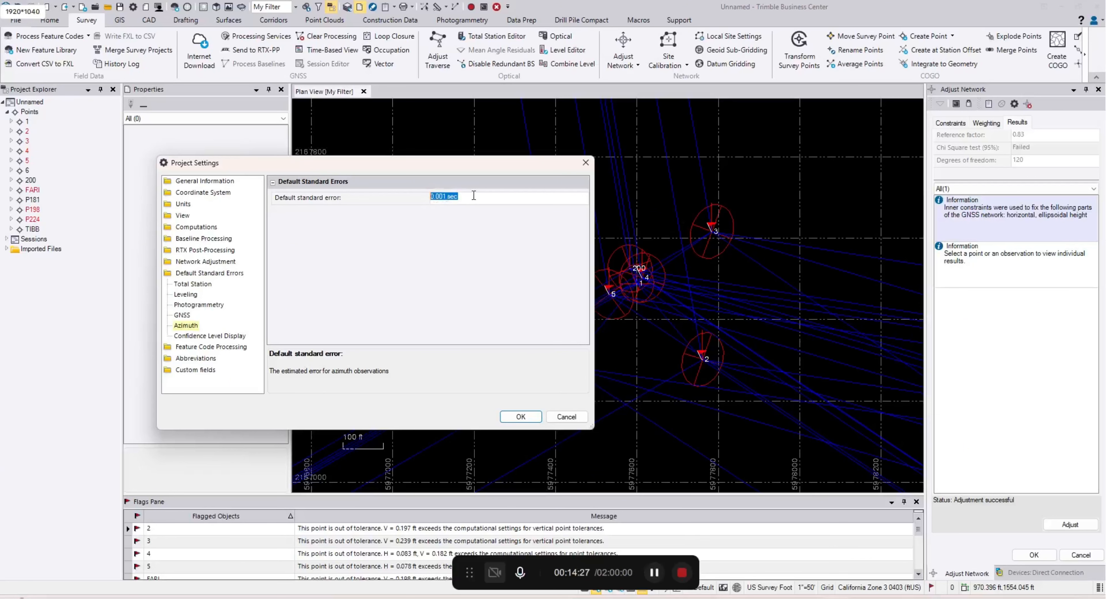
pyautogui.click(445, 197)
pyautogui.click(379, 319)
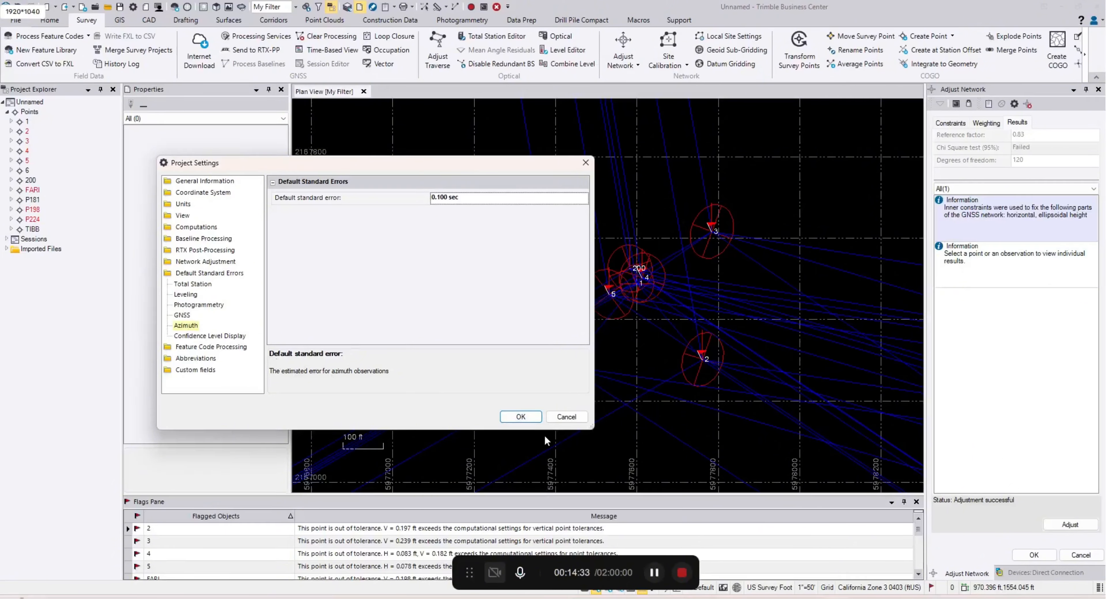
pyautogui.click(224, 338)
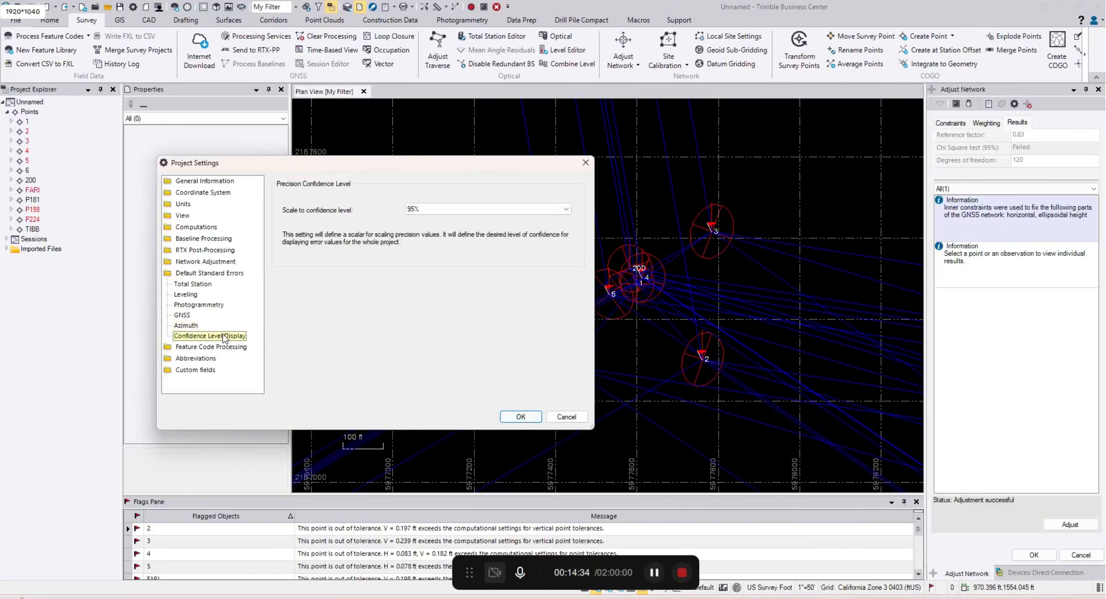
pyautogui.click(434, 207)
pyautogui.click(422, 234)
pyautogui.click(520, 417)
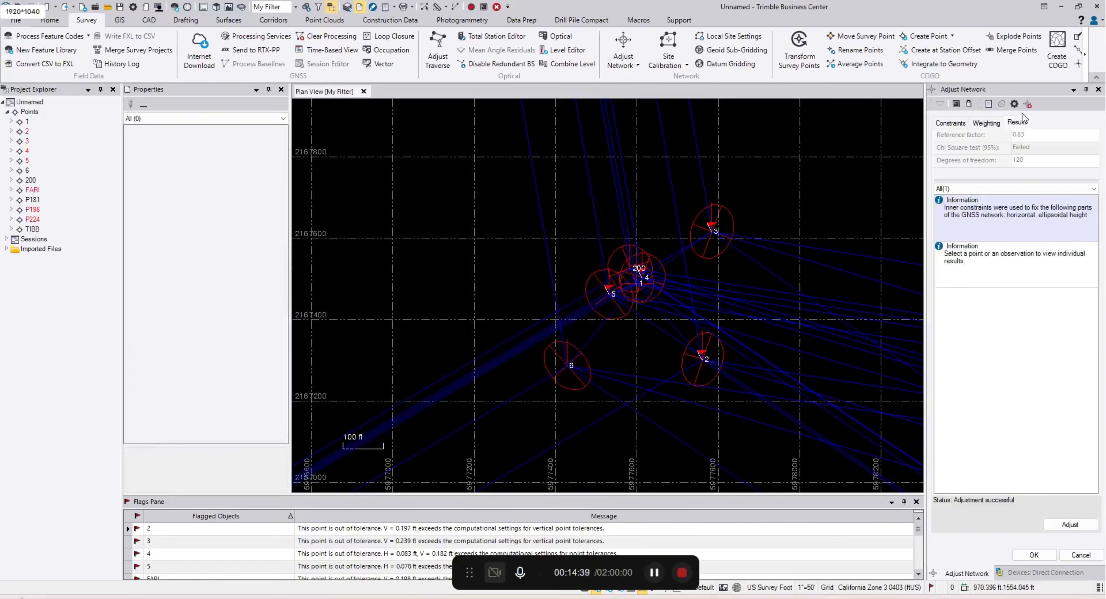
# Step: Clear the existing network adjustment and rerun it with the project settings' standard errors, continuing despite the computation errors
pyautogui.click(1028, 105)
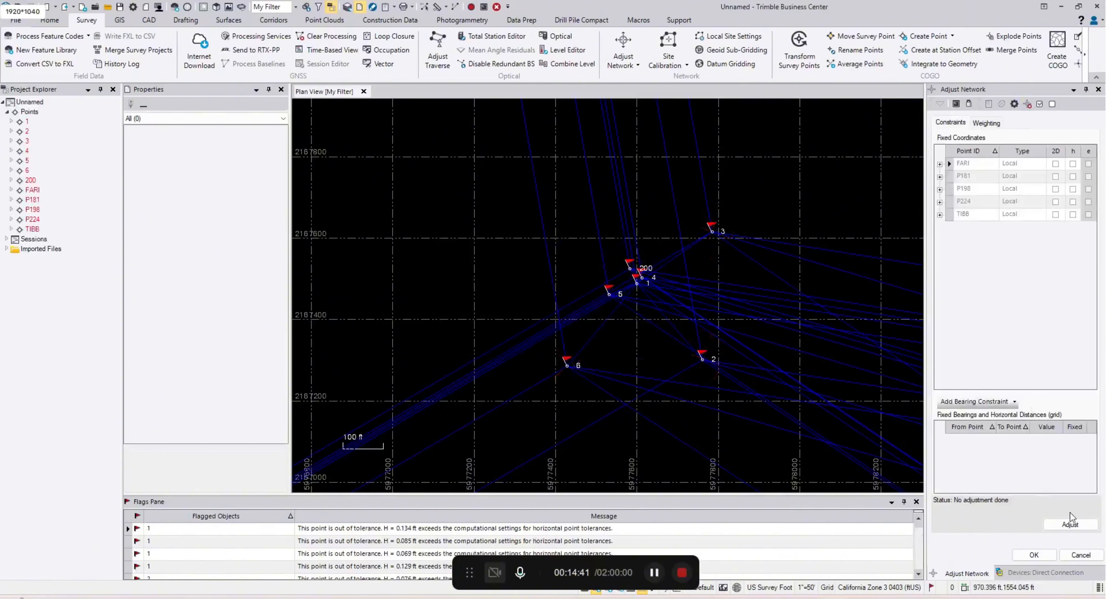
pyautogui.click(1070, 523)
pyautogui.click(655, 320)
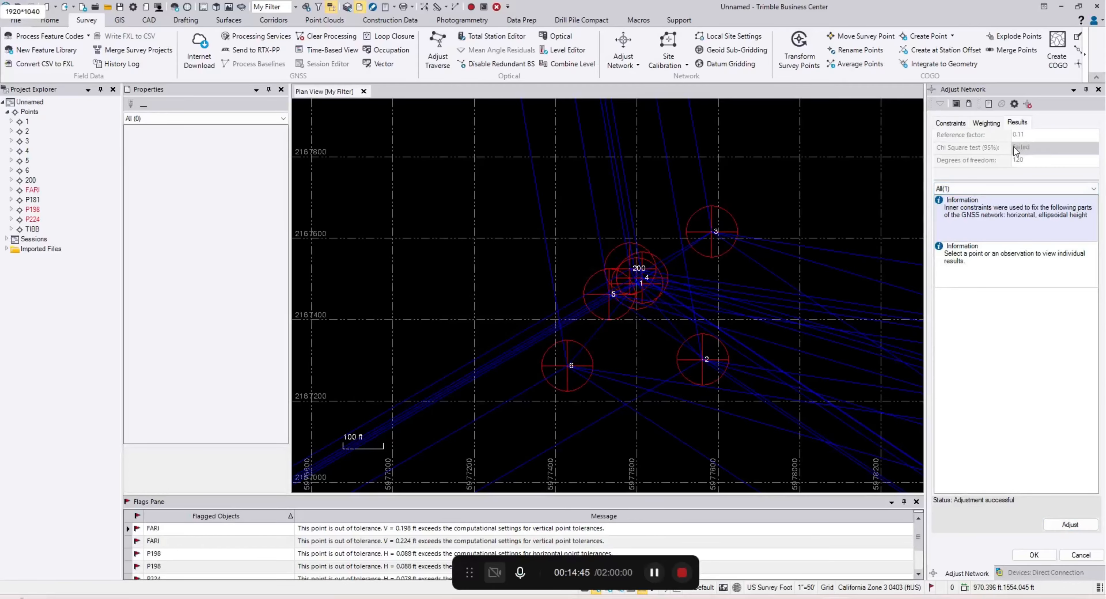
# Step: Revisit the default standard error sources in the project settings and check the adjustment's weighting and results
pyautogui.click(1014, 104)
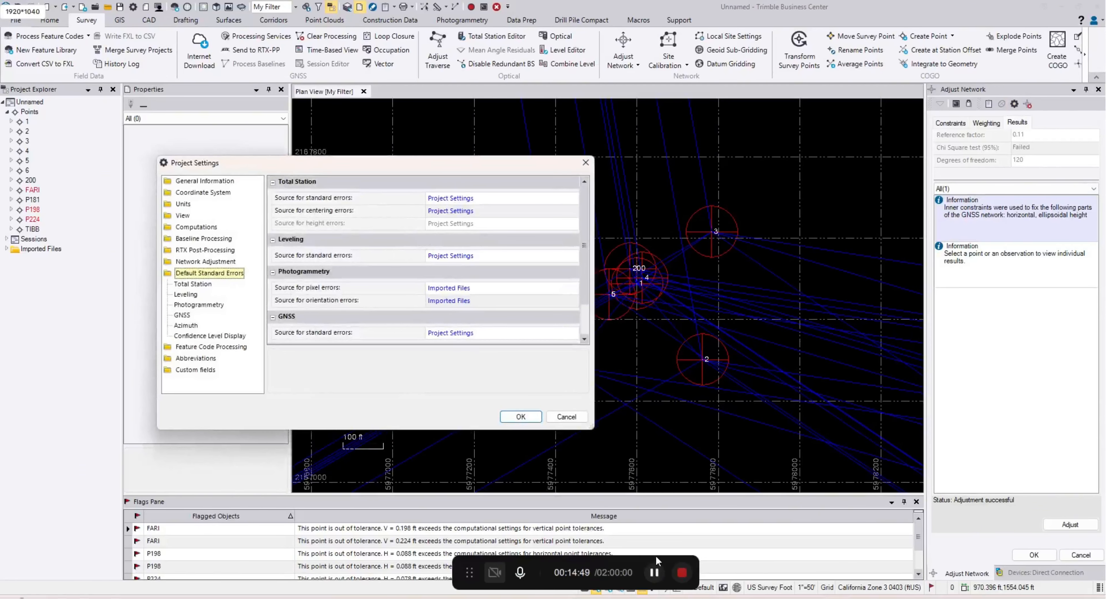
pyautogui.click(521, 417)
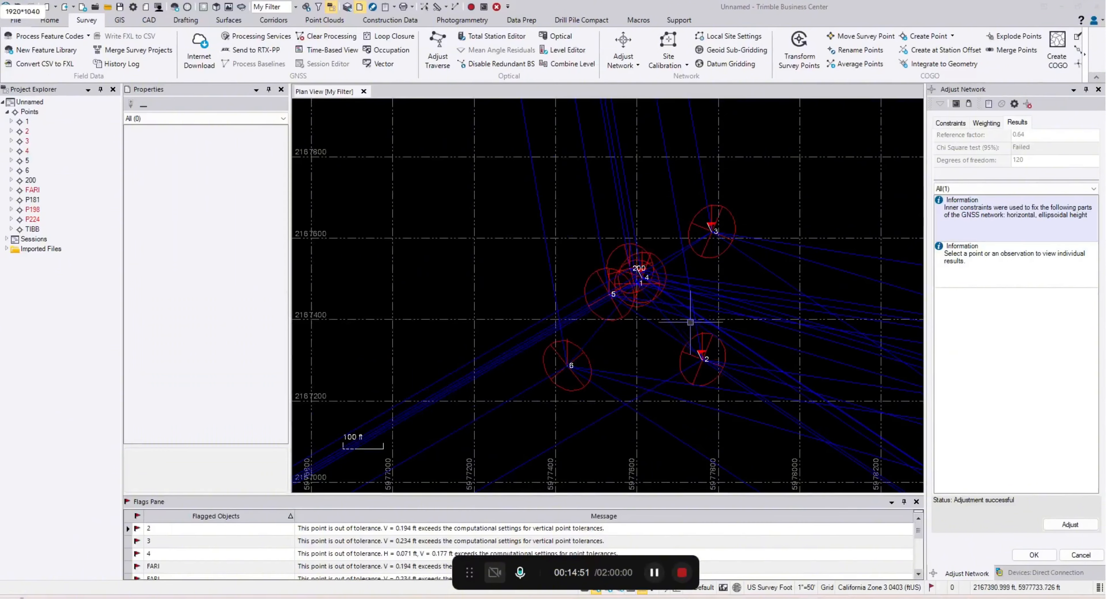
pyautogui.click(986, 123)
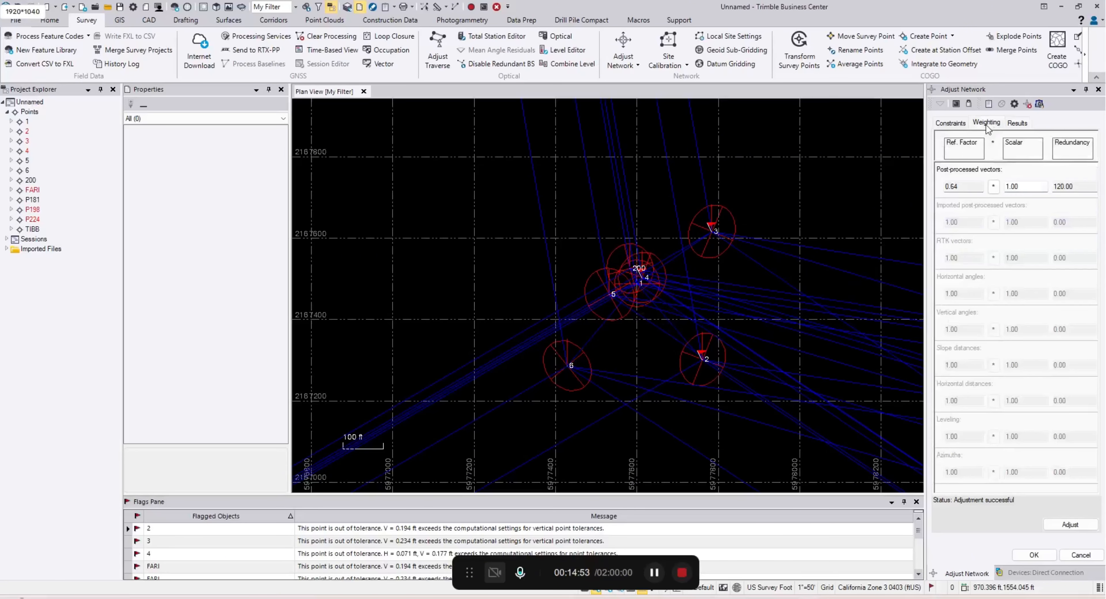
pyautogui.click(1009, 126)
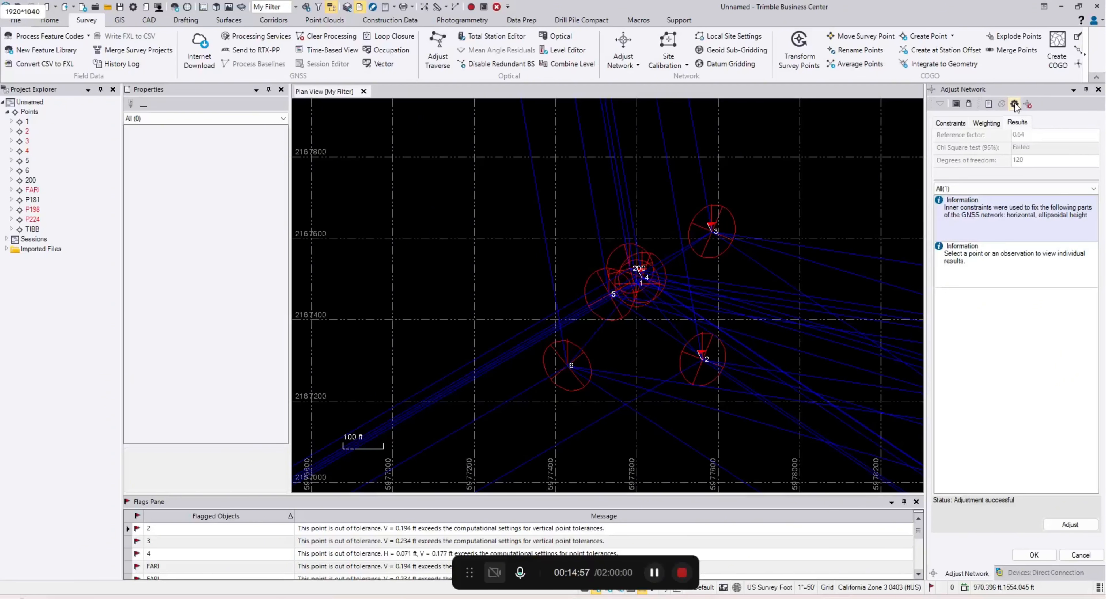
# Step: Set the post-processed vectors' weighting scalar to 0.64 and rerun the network adjustment, continuing despite the computation errors
pyautogui.click(987, 123)
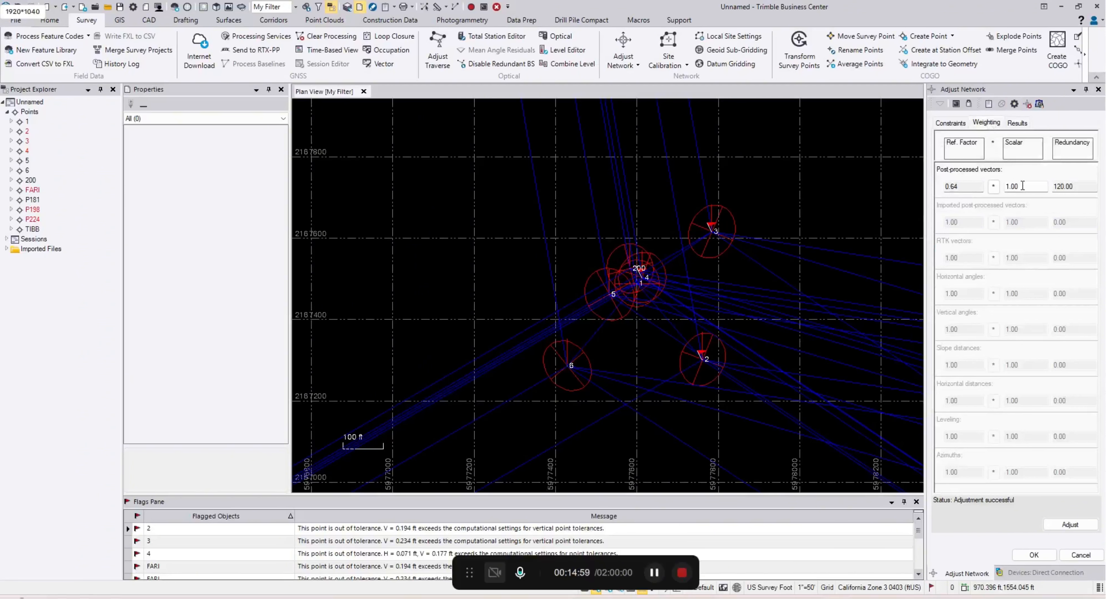
pyautogui.moveTo(1023, 186); pyautogui.dragTo(999, 189)
pyautogui.press('Tab')
pyautogui.click(1057, 526)
pyautogui.click(651, 317)
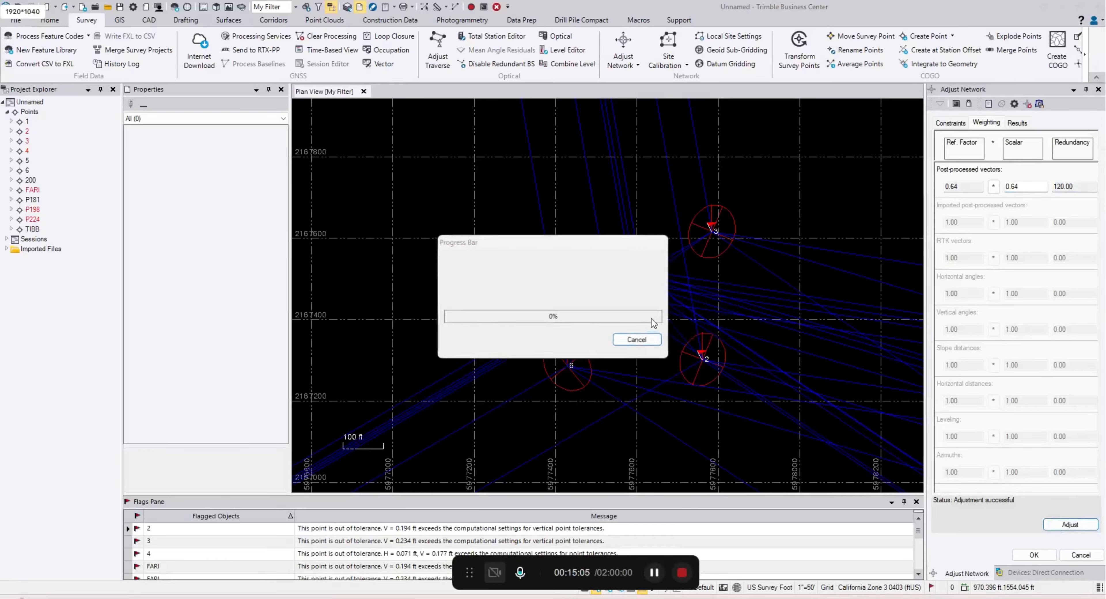
# Step: Check the rerun adjustment's results and weighting, and clear the network adjustment
pyautogui.click(1017, 123)
pyautogui.click(989, 124)
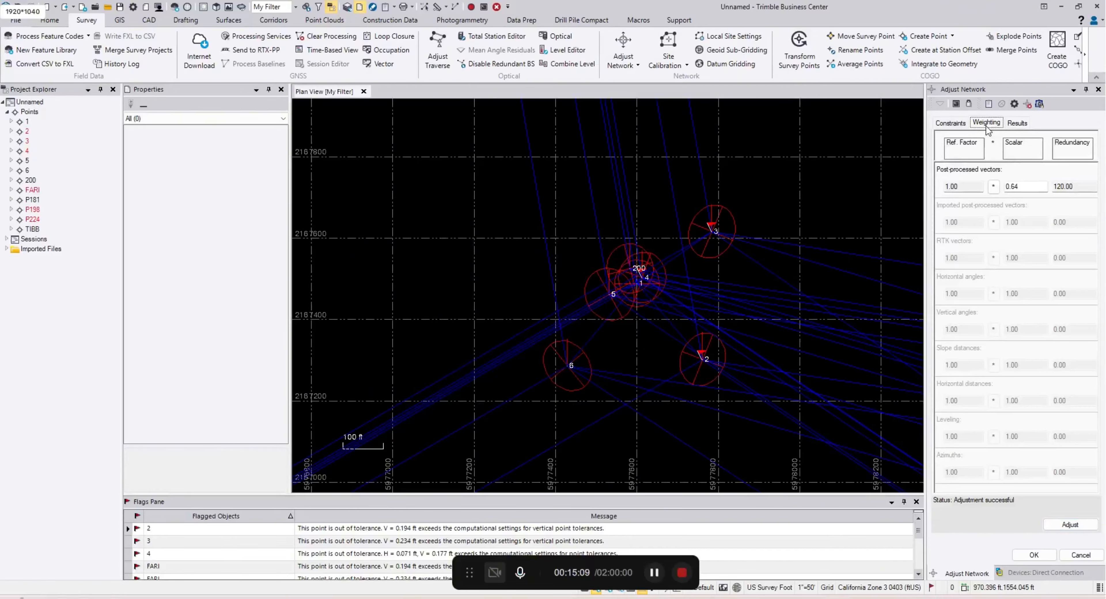
pyautogui.click(1028, 106)
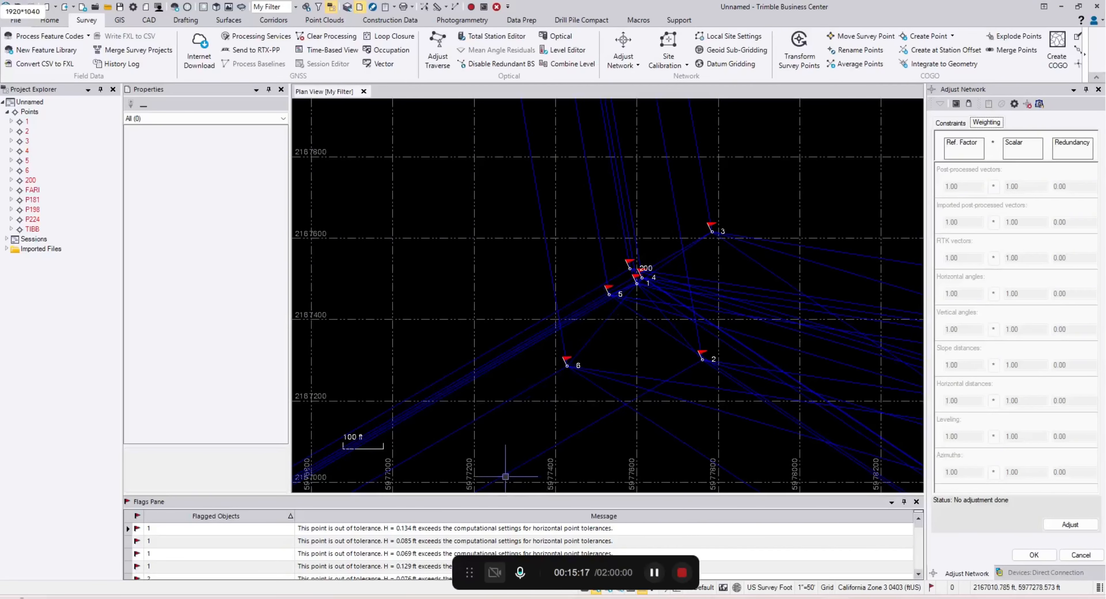
# Step: Switch to the Chrome browser, maximize it and open the bookmarked Trimble GNSS Processor page
pyautogui.moveTo(453, 598)
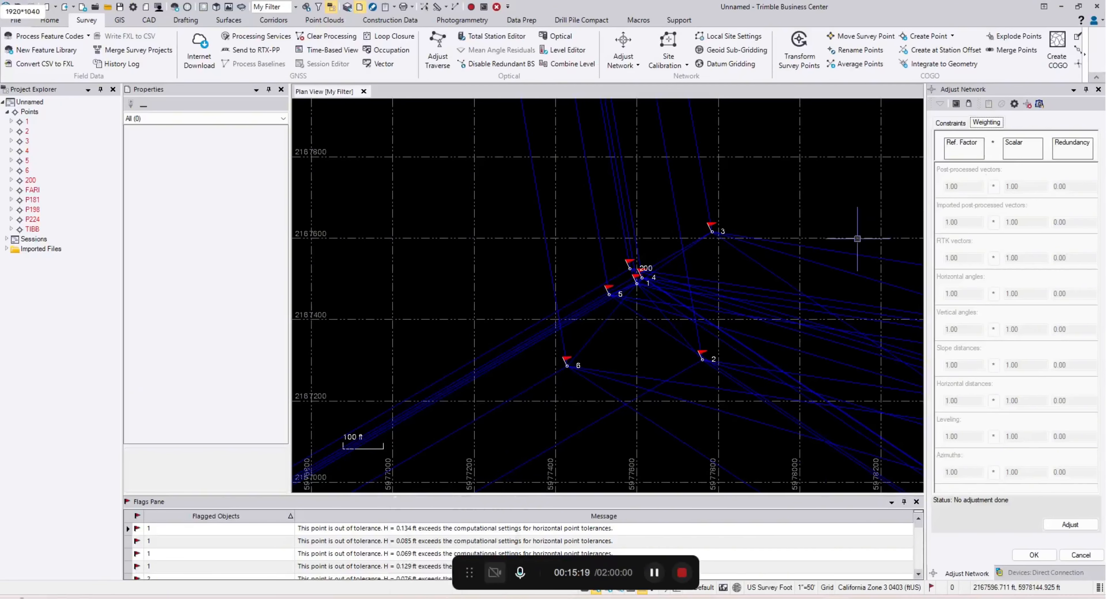
pyautogui.moveTo(1105, 101); pyautogui.dragTo(930, 68)
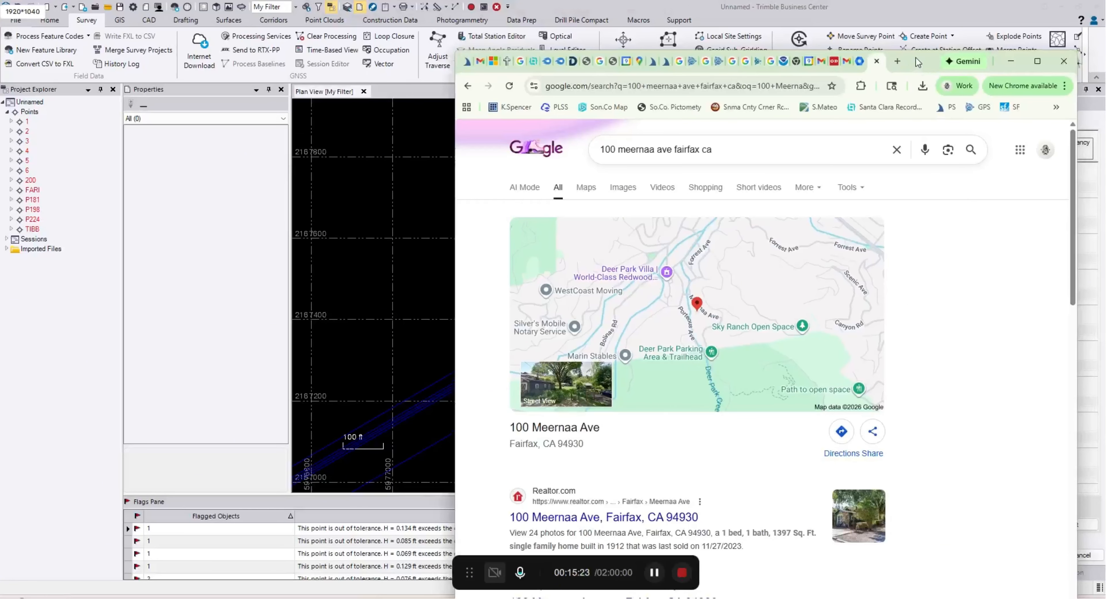
pyautogui.doubleClick(916, 57)
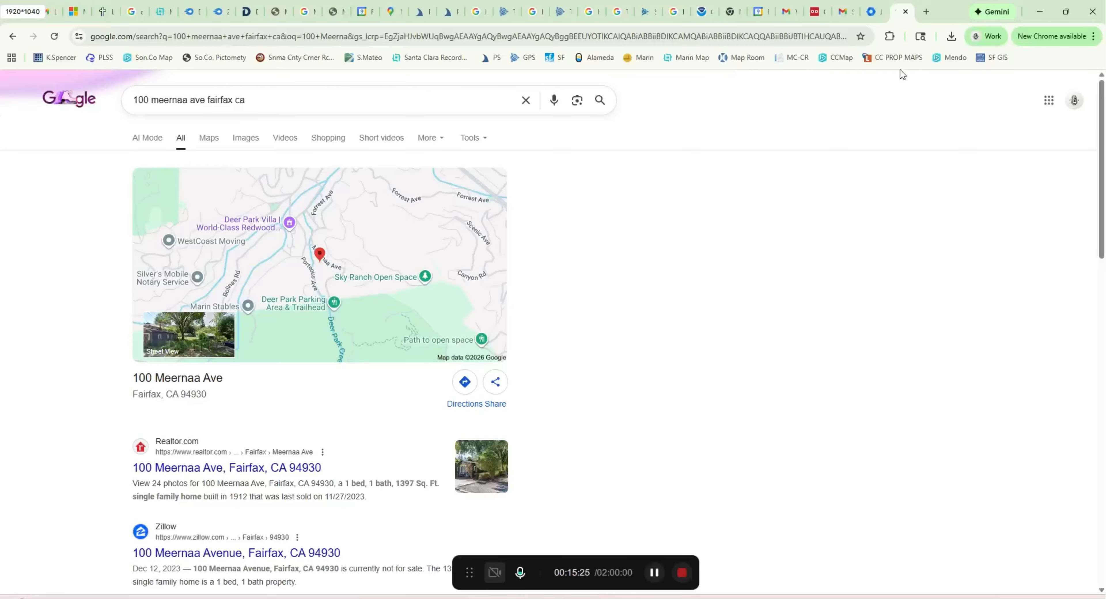
pyautogui.click(514, 59)
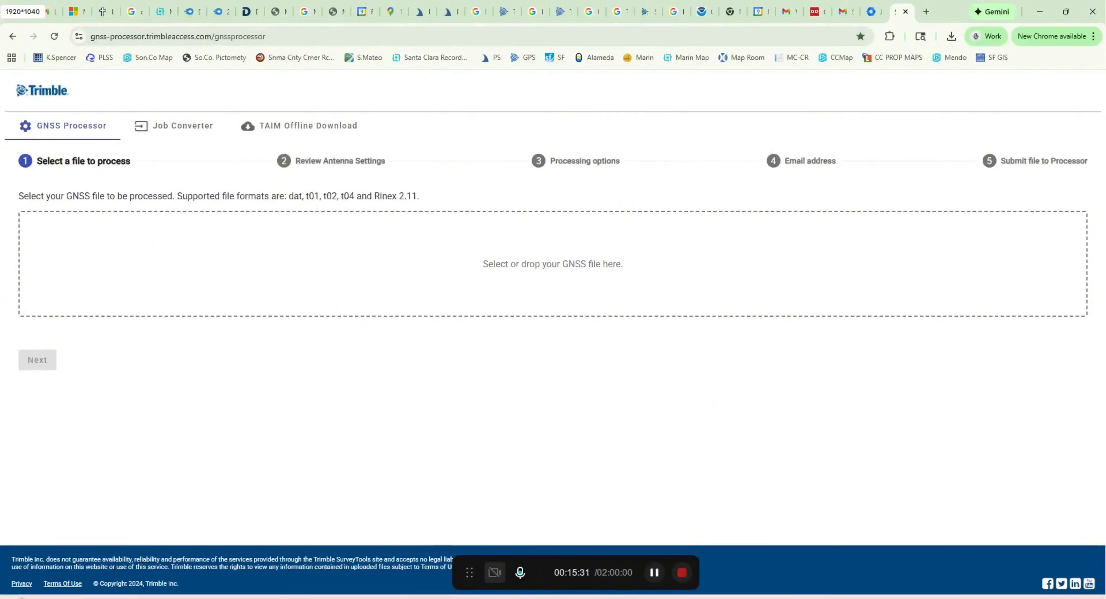
# Step: Upload the raw GNSS file 10840270.T02 from the 26-104 2026.01.27 Files folder and continue to the antenna settings
pyautogui.click(772, 354)
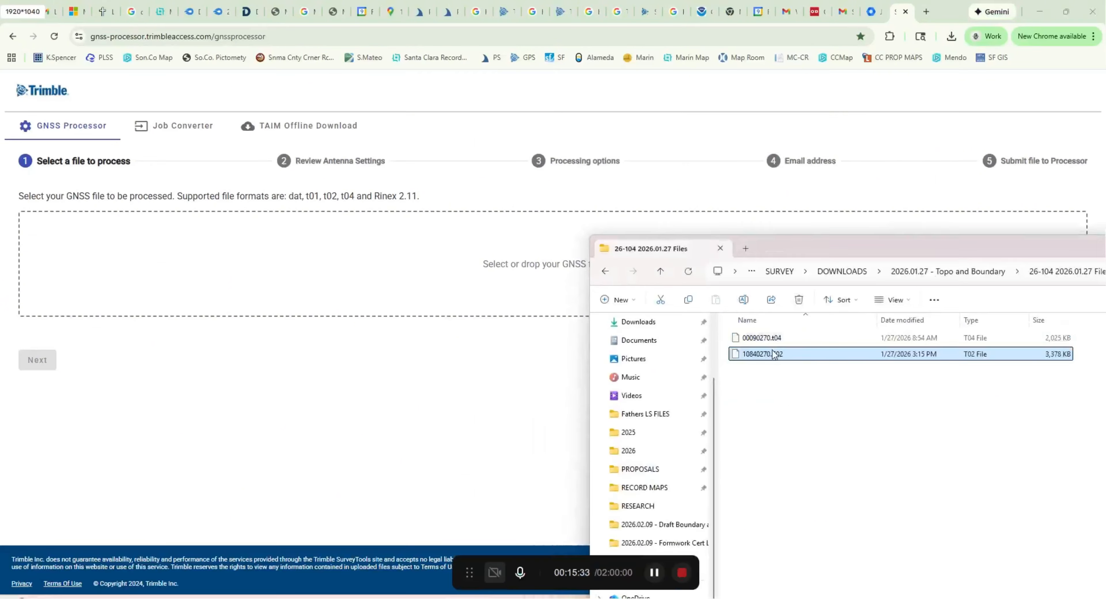
pyautogui.moveTo(822, 251); pyautogui.dragTo(777, 265)
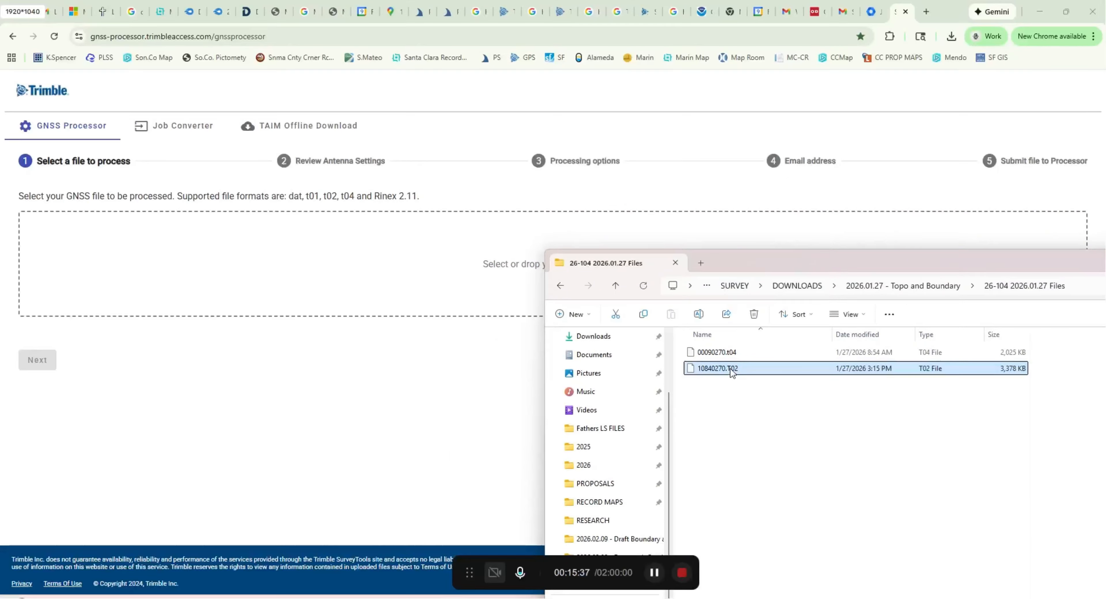
pyautogui.moveTo(731, 370); pyautogui.dragTo(350, 279)
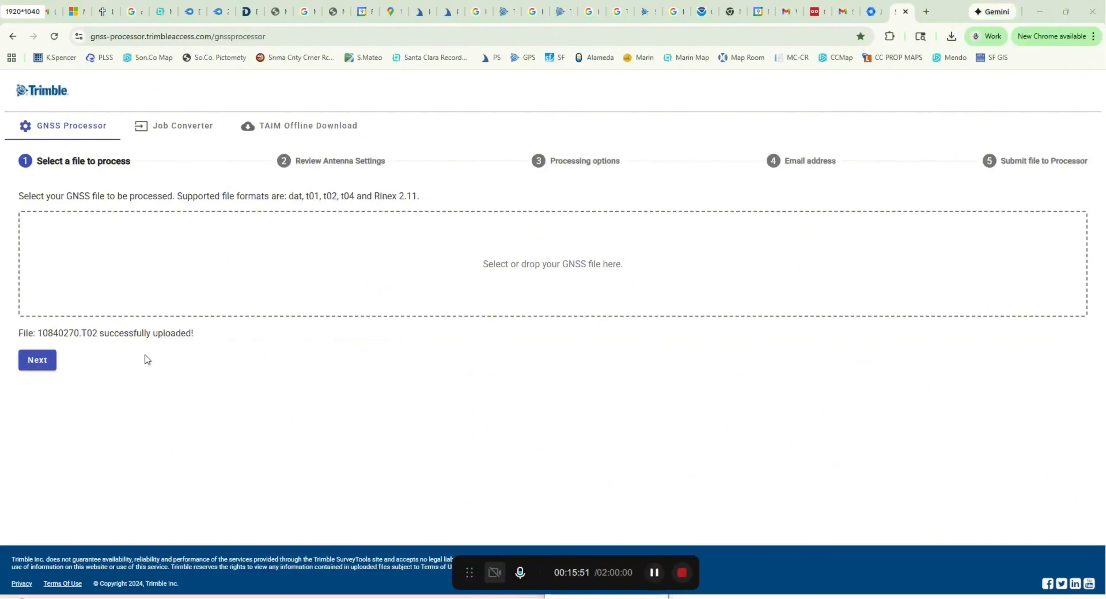
pyautogui.click(39, 365)
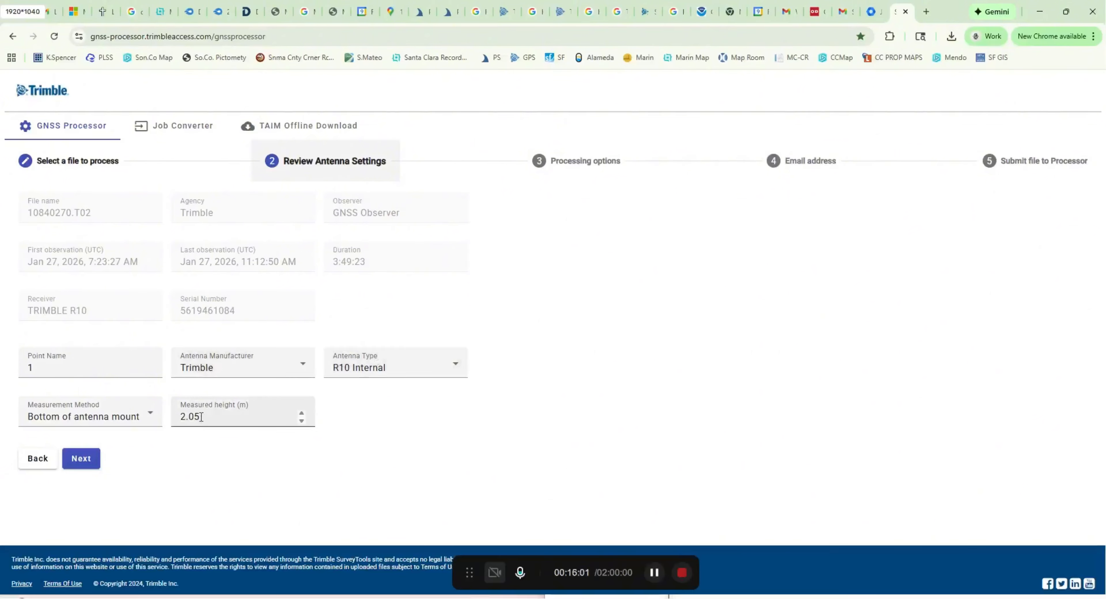
# Step: Accept the antenna settings for the uploaded file and choose OPUS - Online Positioning User Service as the processor
pyautogui.click(83, 460)
pyautogui.click(142, 197)
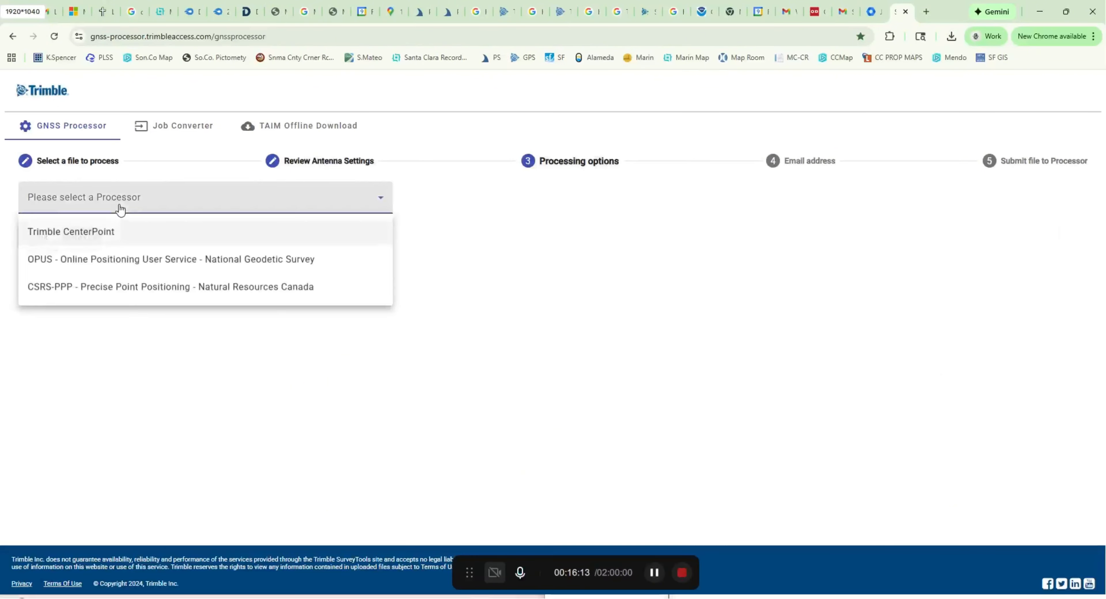
pyautogui.click(58, 259)
pyautogui.click(80, 237)
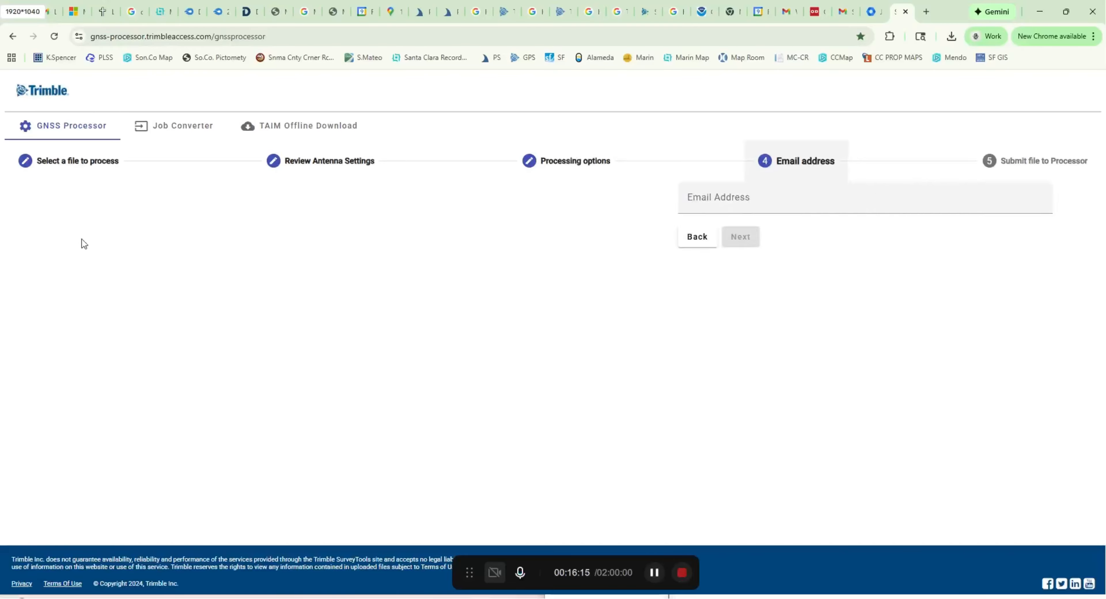
# Step: Enter the surveyor's e-mail address for the results, submit the file to OPUS and finish the submission
pyautogui.click(126, 206)
pyautogui.click(130, 222)
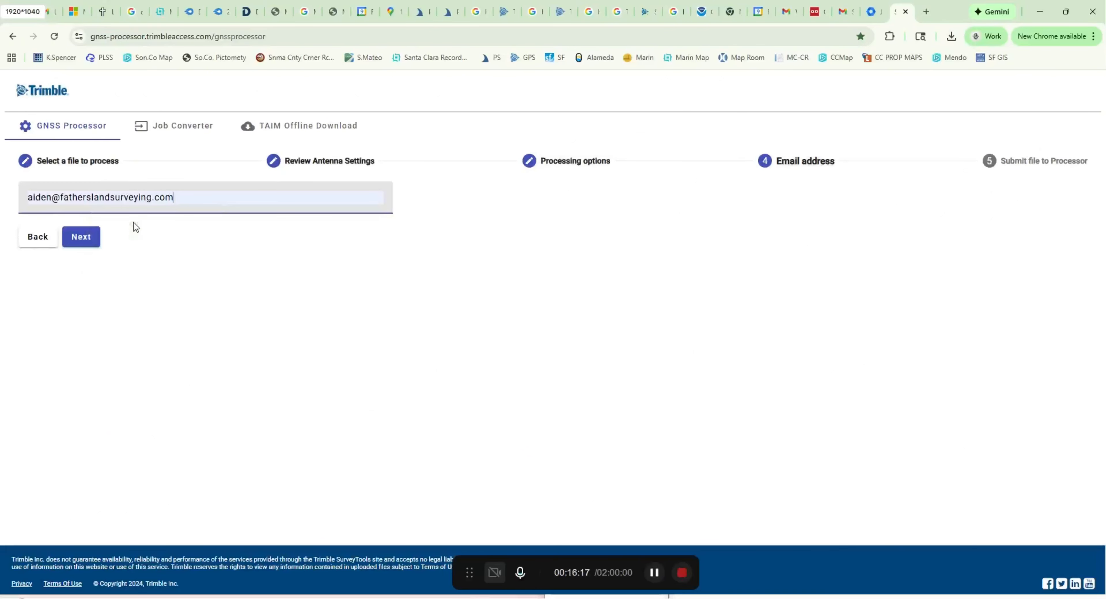
pyautogui.click(80, 237)
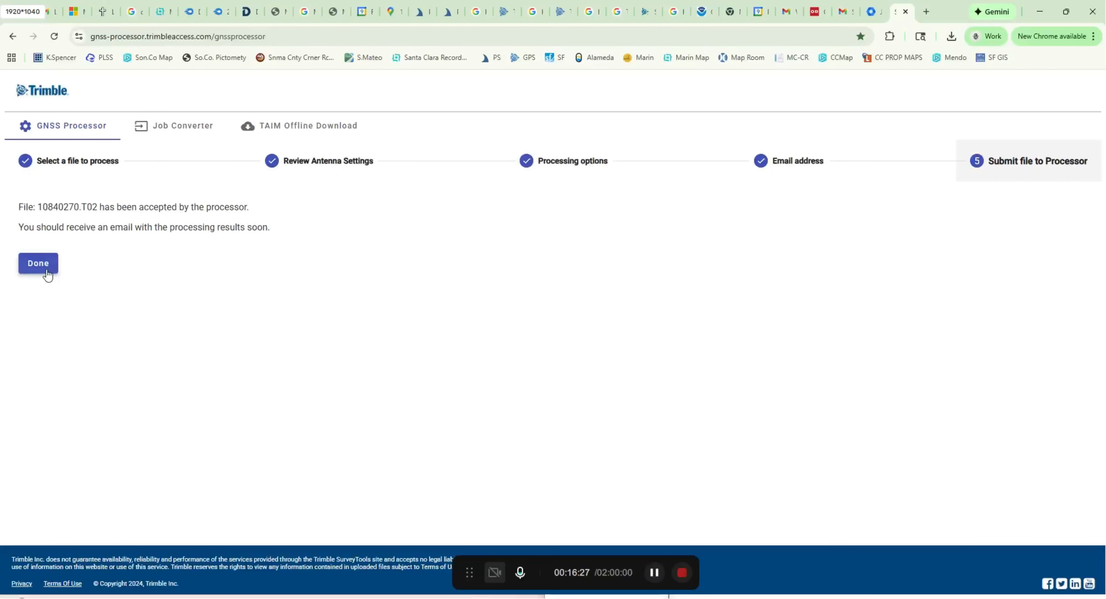
pyautogui.click(38, 263)
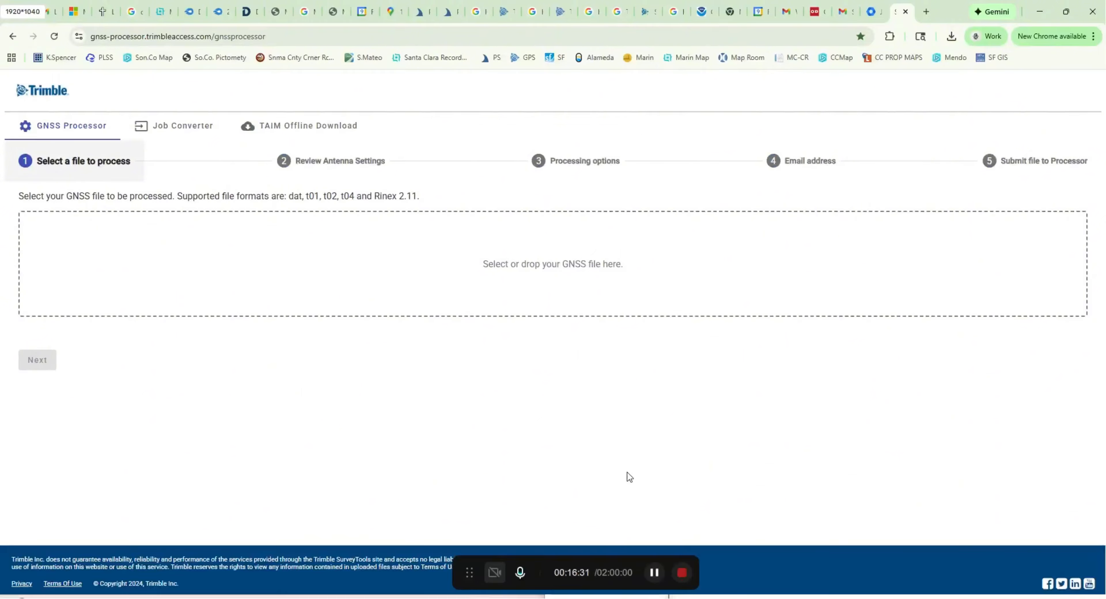
pyautogui.click(654, 573)
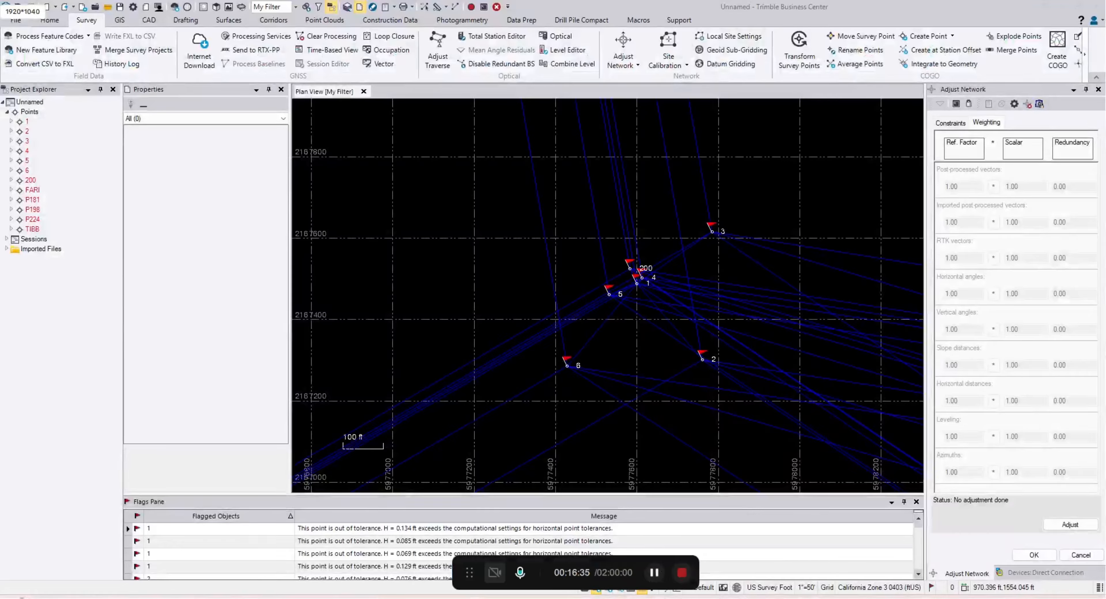
# Step: Open the new OPUS solution e-mail in the Gmail inbox and review the solution report's coordinates, accuracies and base stations
pyautogui.moveTo(1105, 77); pyautogui.dragTo(800, 52)
pyautogui.doubleClick(799, 52)
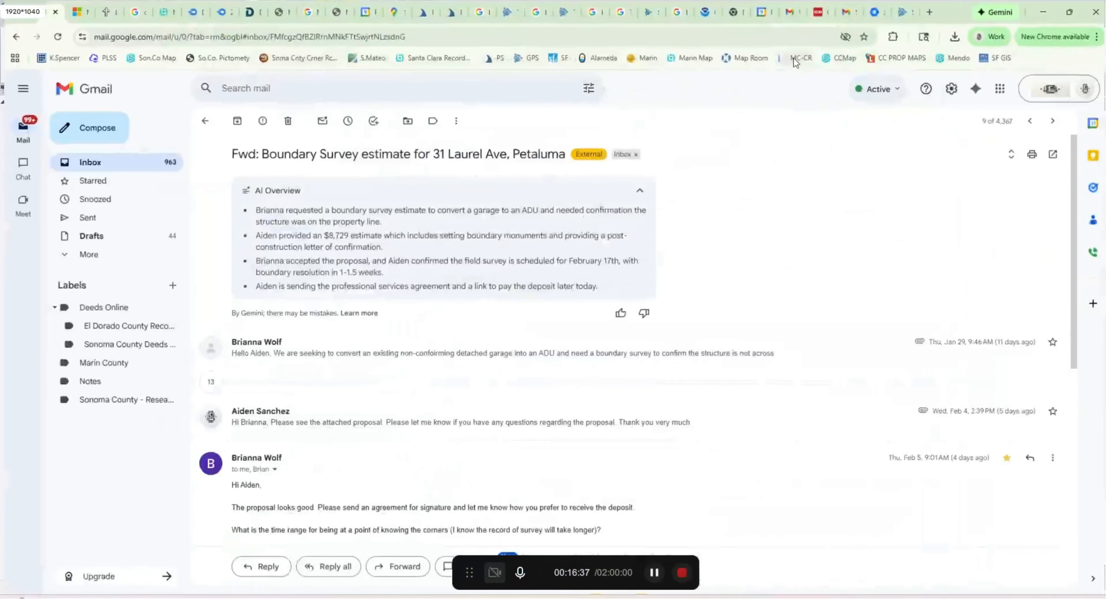
pyautogui.click(140, 161)
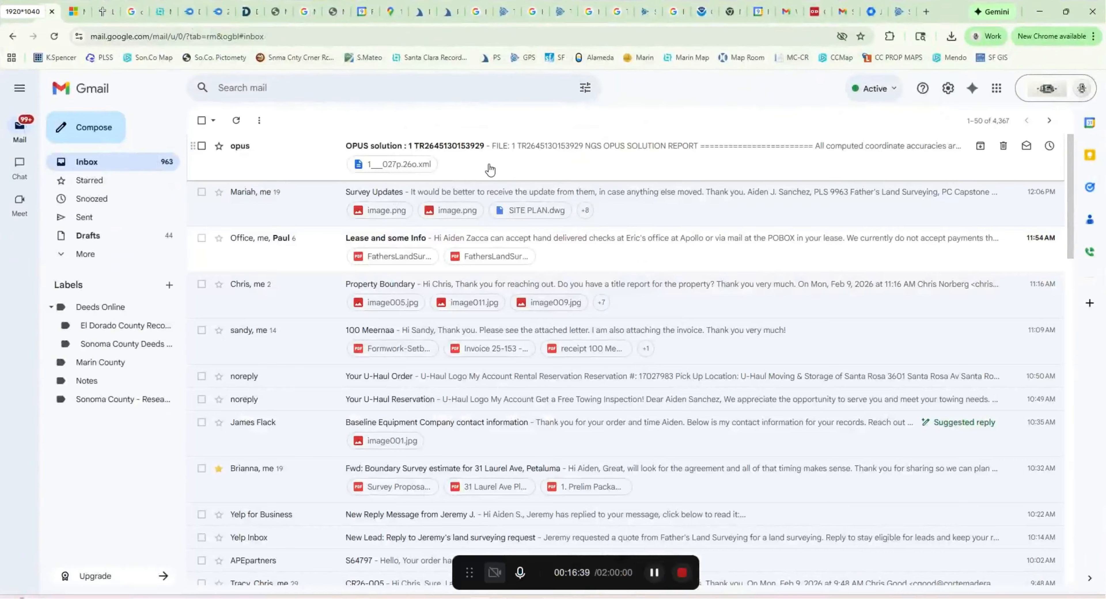
pyautogui.click(478, 167)
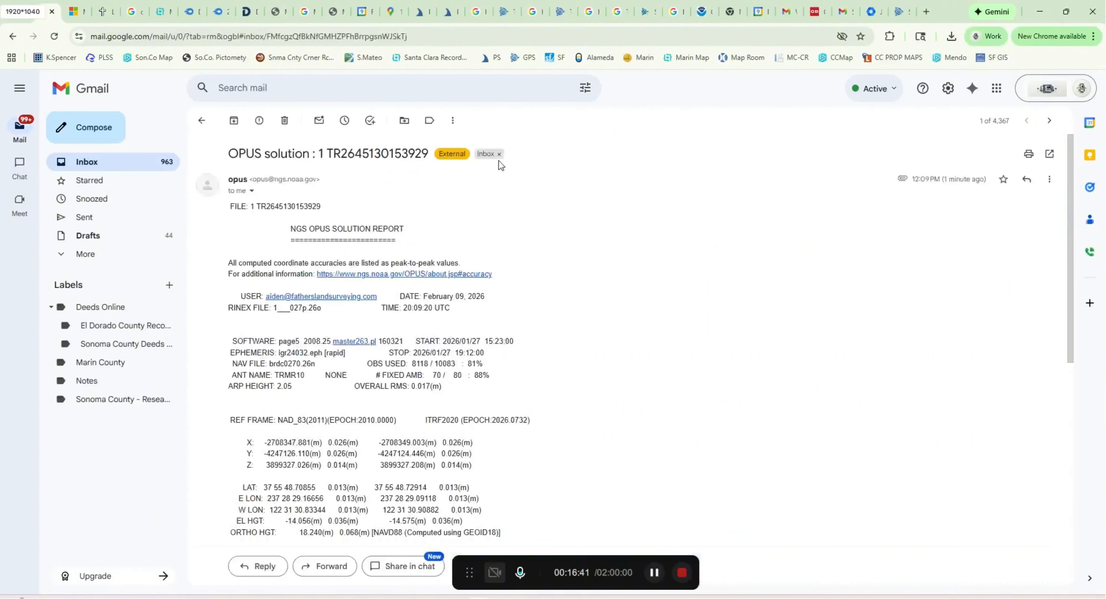
pyautogui.scroll(-1, 302, 435)
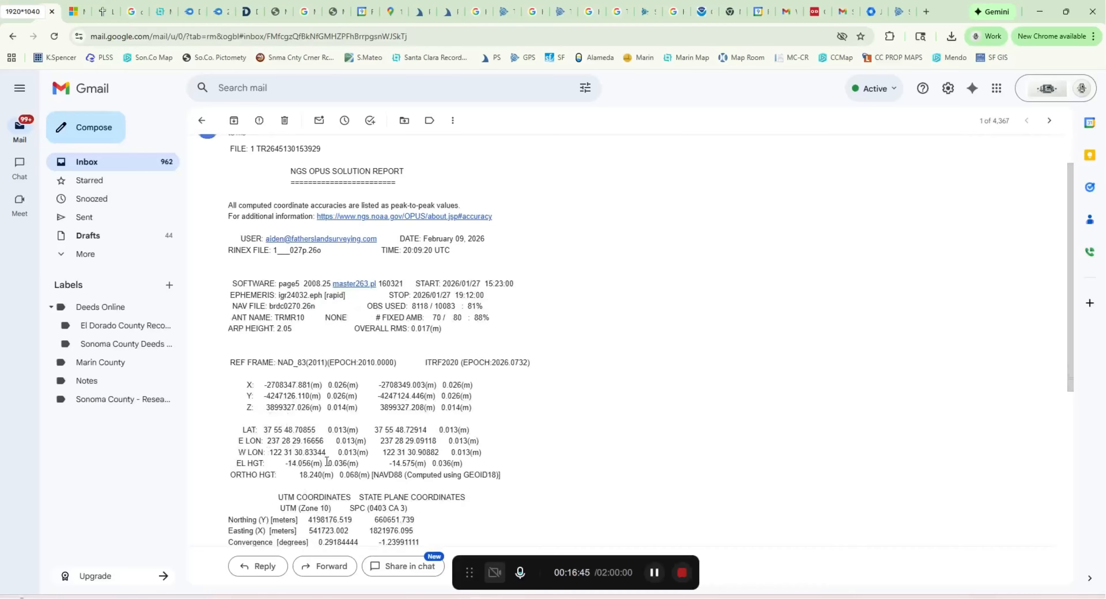
pyautogui.scroll(1, 327, 461)
pyautogui.scroll(-8, 573, 303)
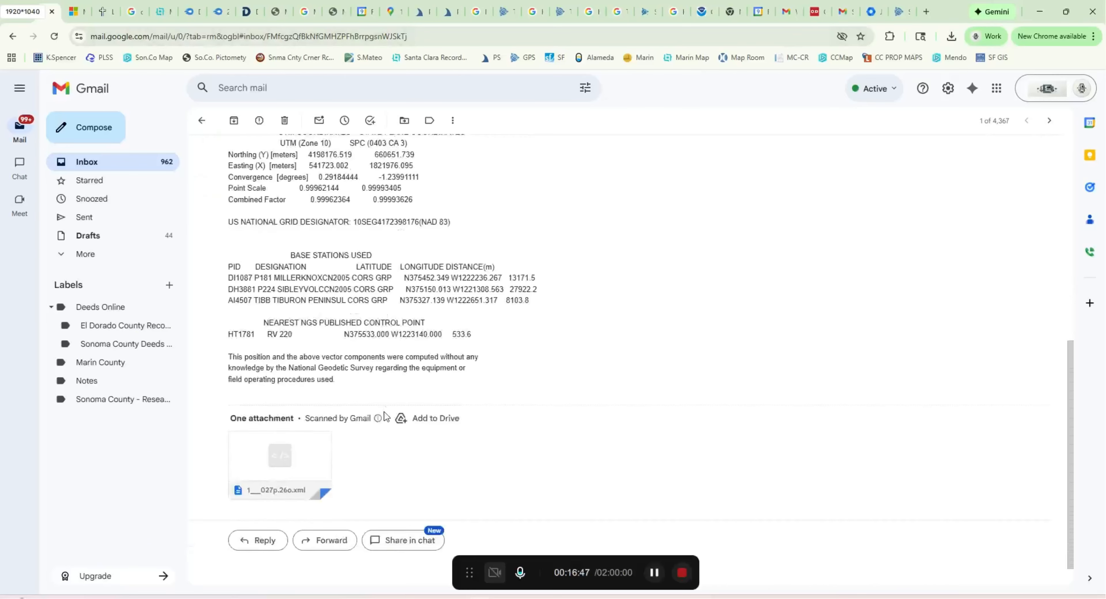
# Step: Download the OPUS attachment 1___027p.26o.xml and show it in the Downloads folder
pyautogui.moveTo(302, 447)
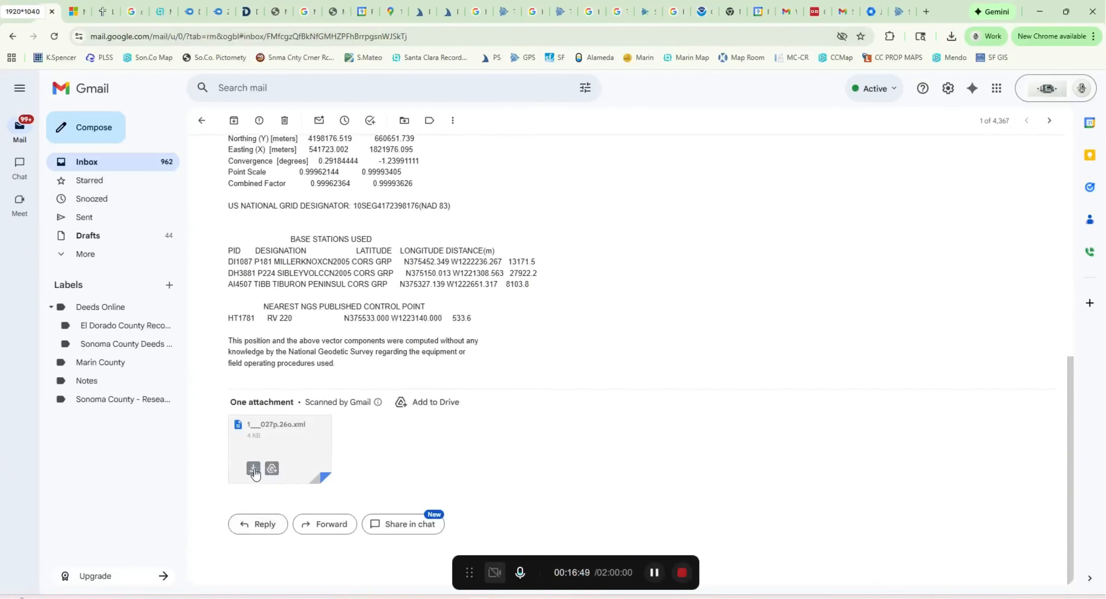
pyautogui.click(253, 469)
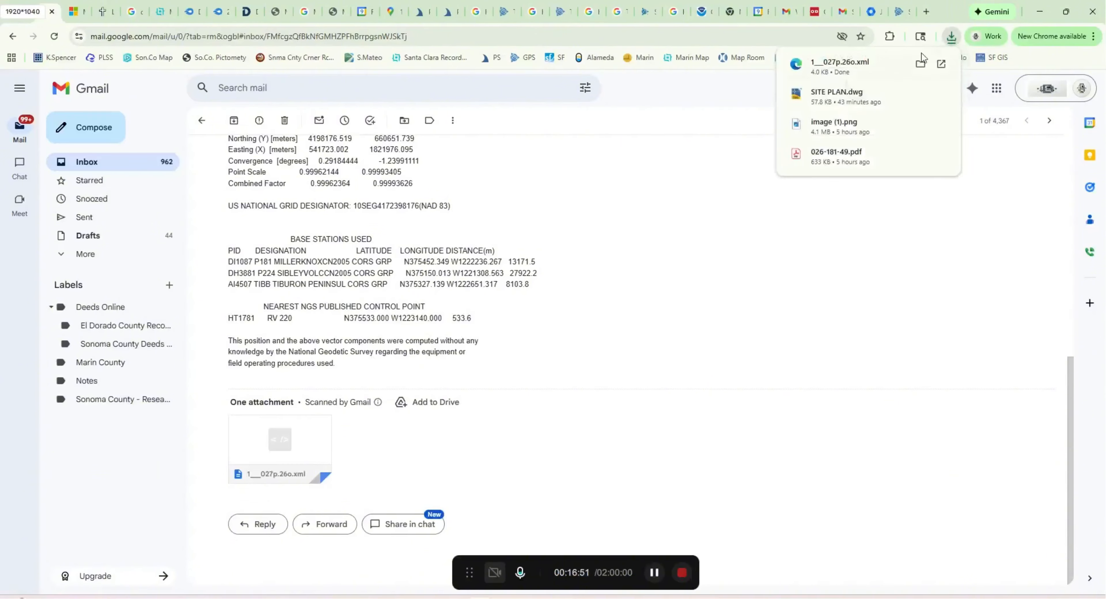
pyautogui.click(918, 68)
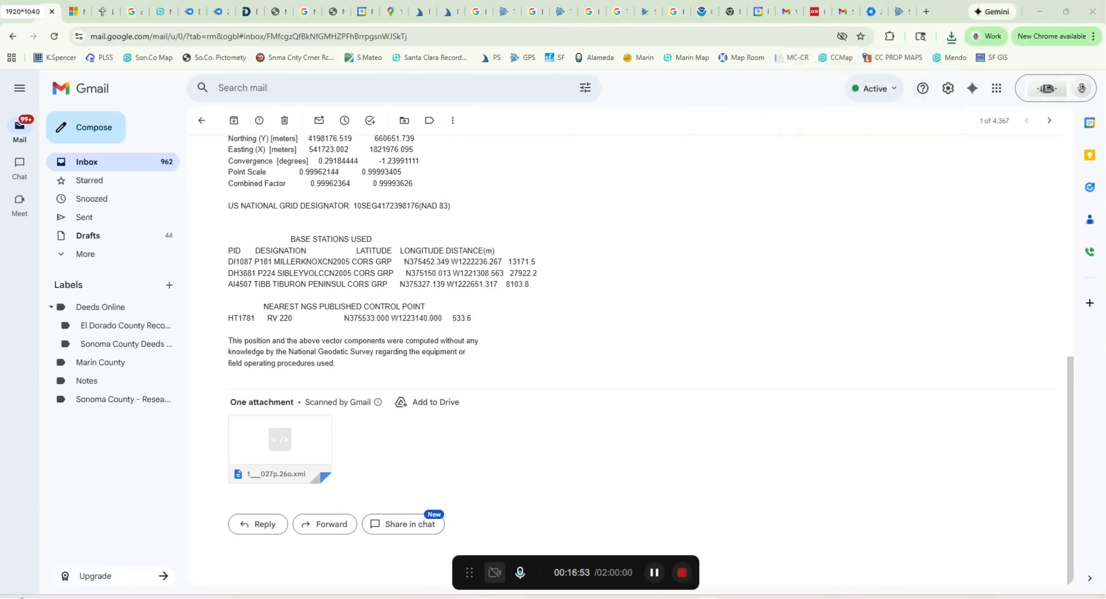
pyautogui.click(950, 38)
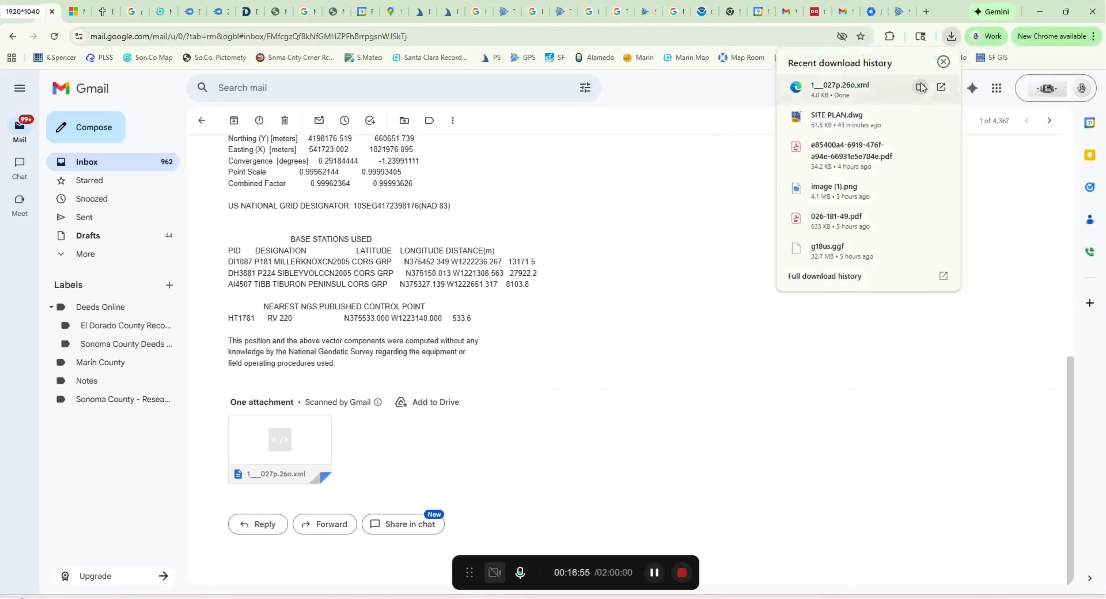
pyautogui.click(921, 87)
# Step: Return to Trimble Business Center and import the downloaded 1___027p.26o file into the project's plan view
pyautogui.click(1042, 13)
pyautogui.moveTo(429, 103); pyautogui.dragTo(996, 181)
pyautogui.moveTo(879, 296); pyautogui.dragTo(515, 298)
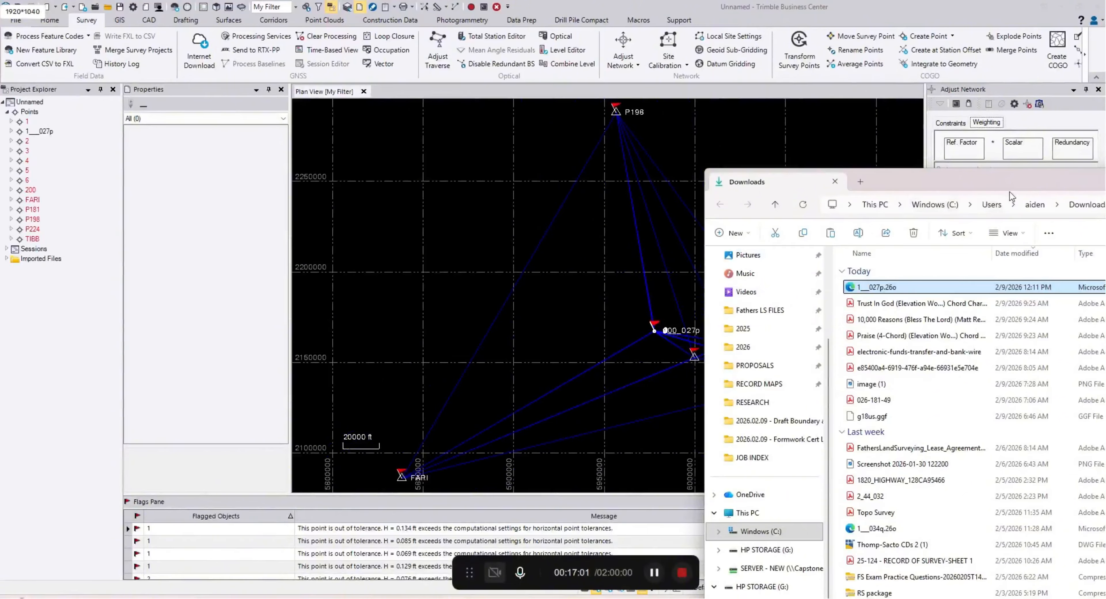
pyautogui.moveTo(1010, 192); pyautogui.dragTo(708, 273)
pyautogui.click(716, 236)
# Step: Inverse from the OPUS point 1___027p to point 1 to compare their positions and elevations
pyautogui.scroll(12, 663, 321)
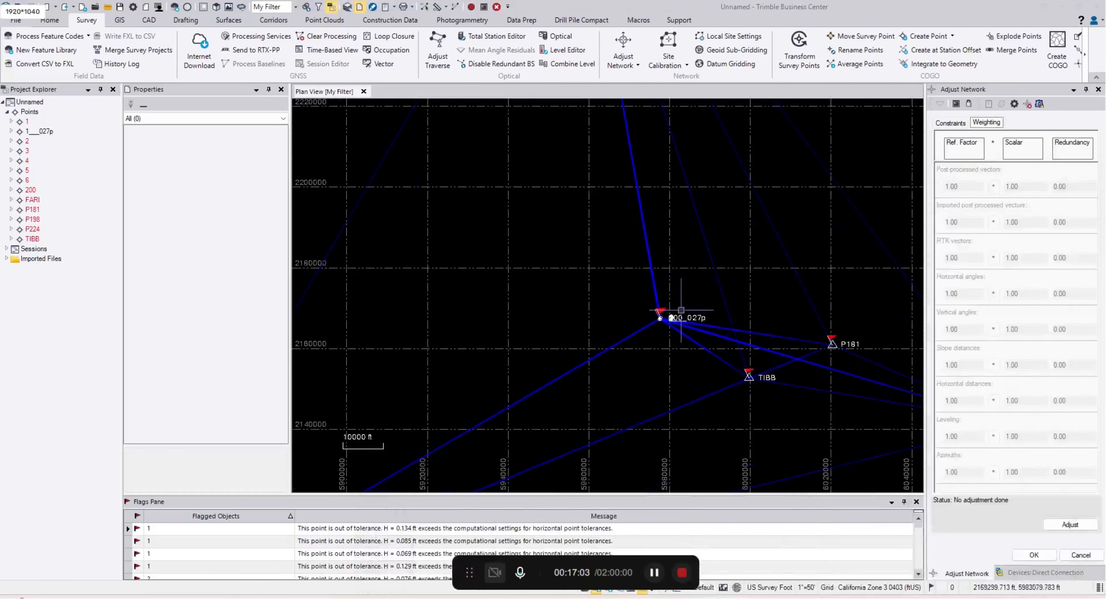
pyautogui.scroll(15, 619, 323)
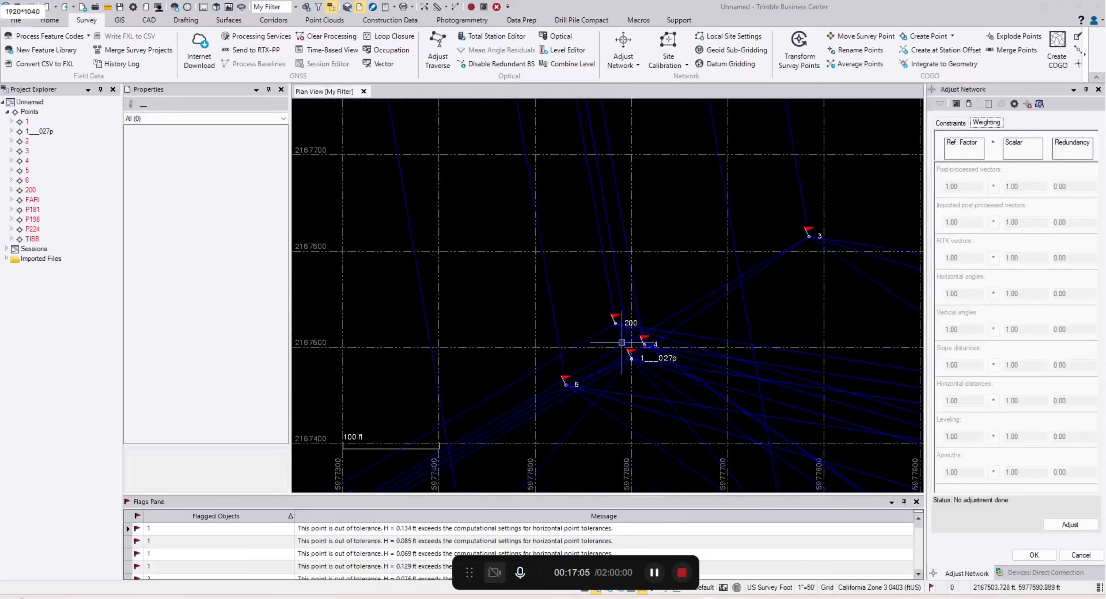
pyautogui.scroll(12, 639, 363)
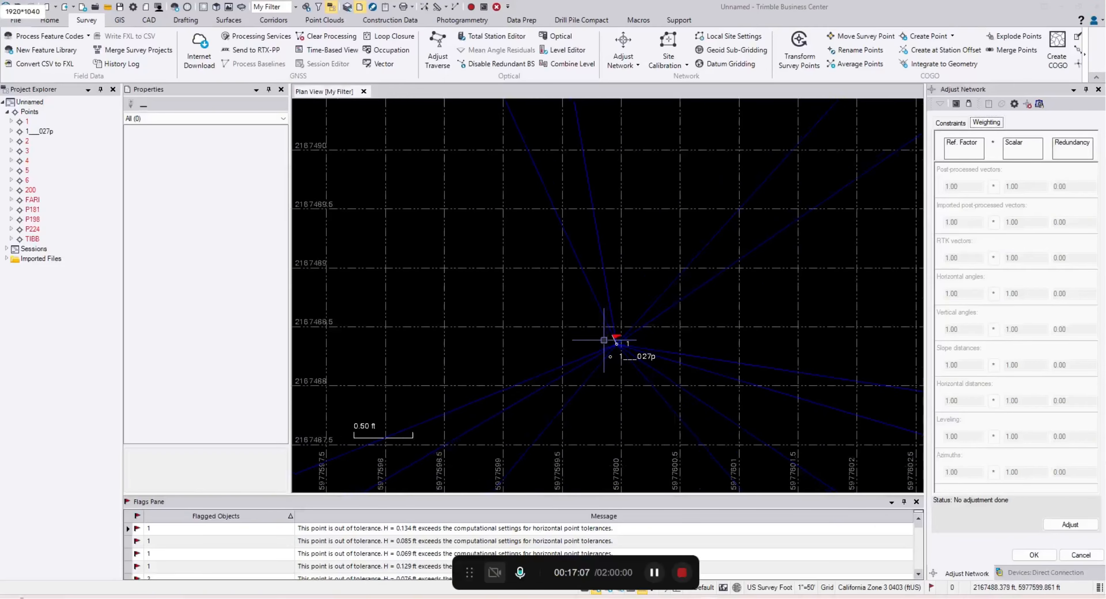
pyautogui.click(454, 6)
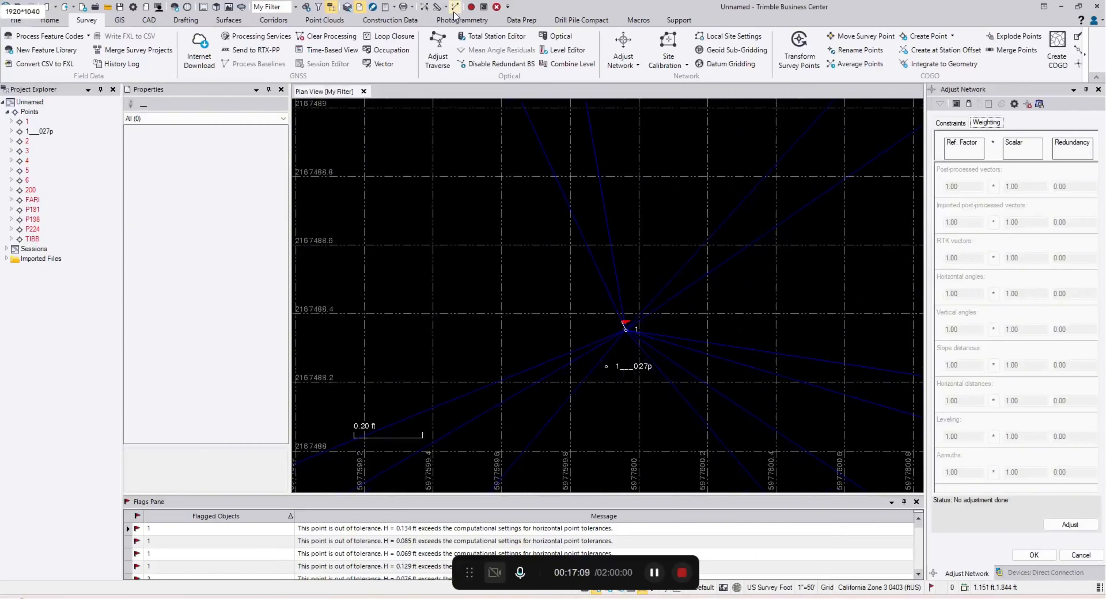
pyautogui.click(606, 364)
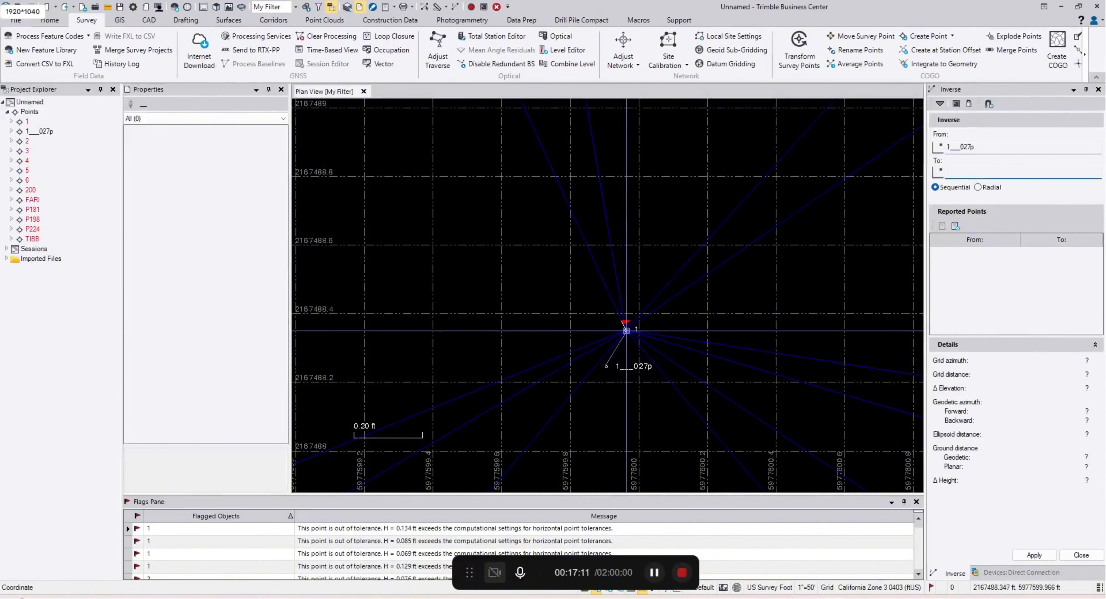
pyautogui.click(662, 330)
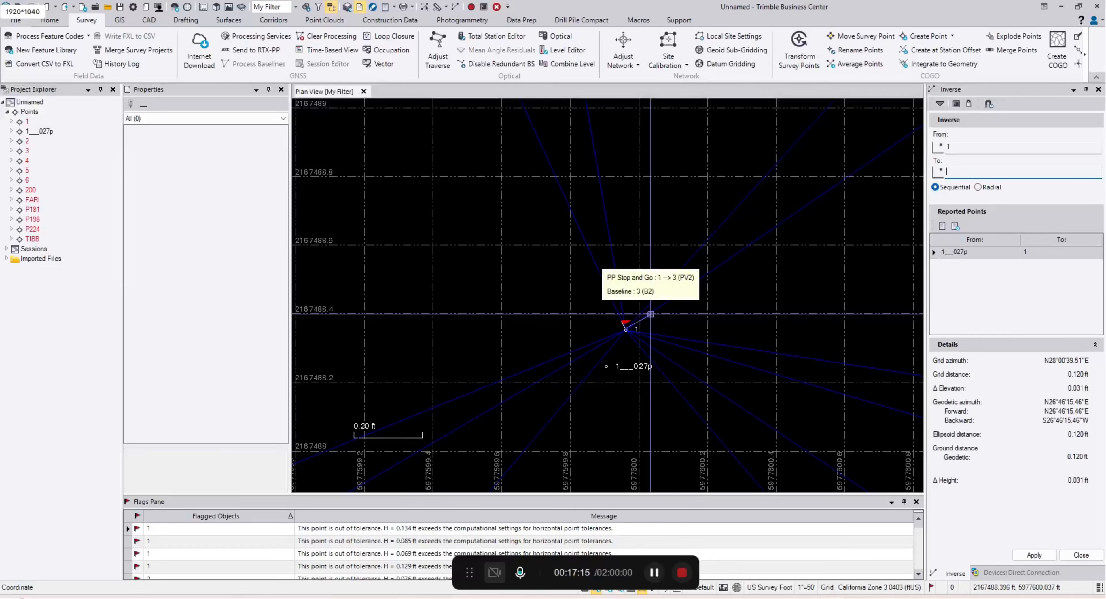
pyautogui.press('Escape')
pyautogui.press('Escape')
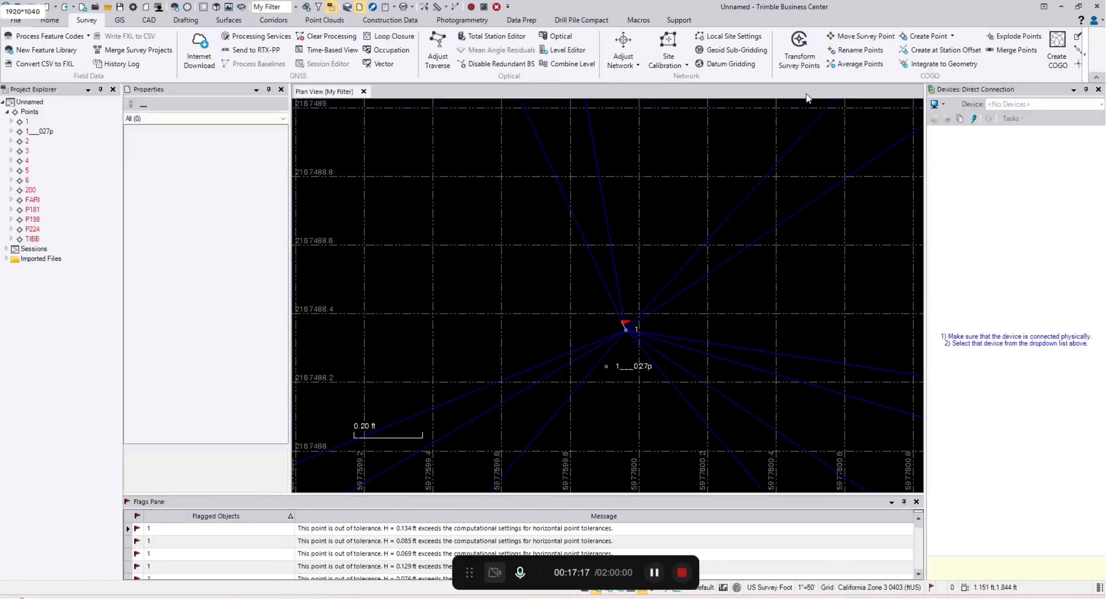
# Step: Run the network adjustment with no fixed coordinates, continuing past the unresolved project computation errors
pyautogui.click(623, 43)
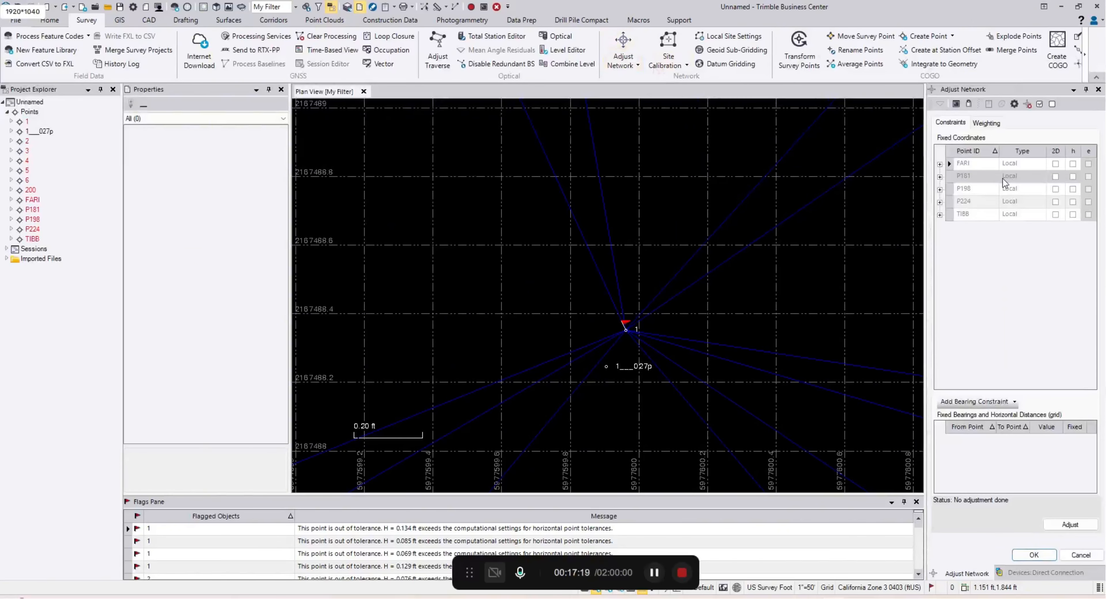
pyautogui.click(1061, 527)
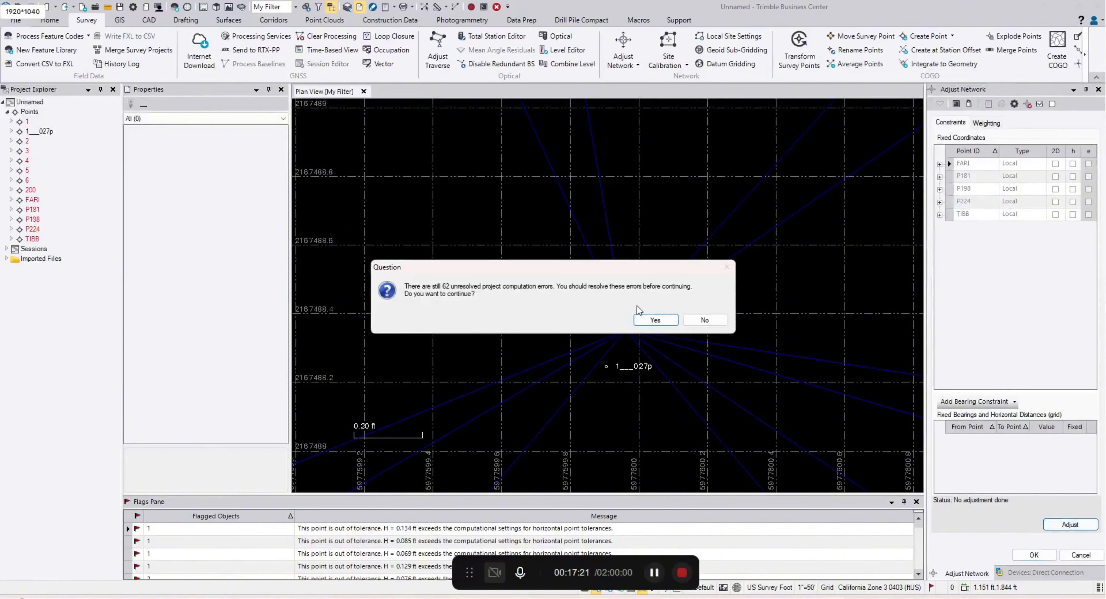
pyautogui.click(644, 315)
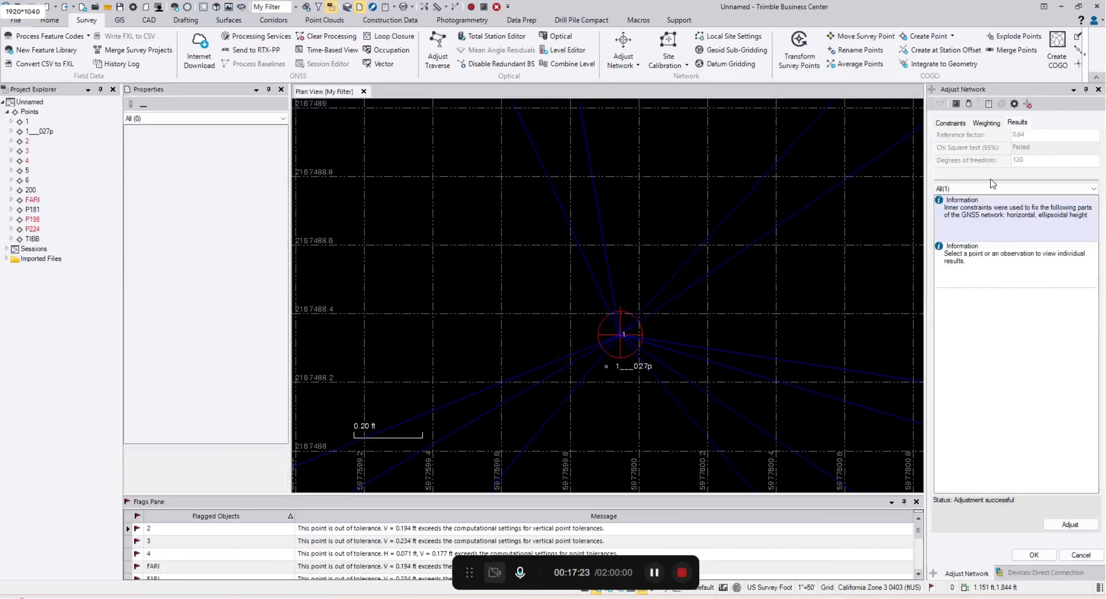
# Step: Set the post-processed vectors' scalar to 0.64, readjust the network and display the adjustment results
pyautogui.click(989, 122)
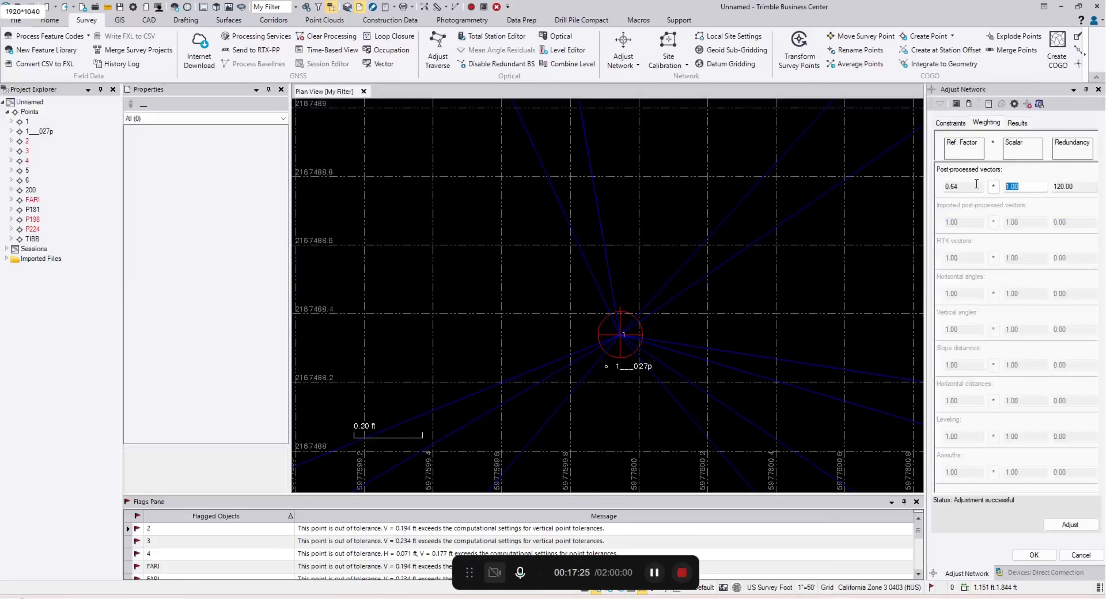
pyautogui.write('64')
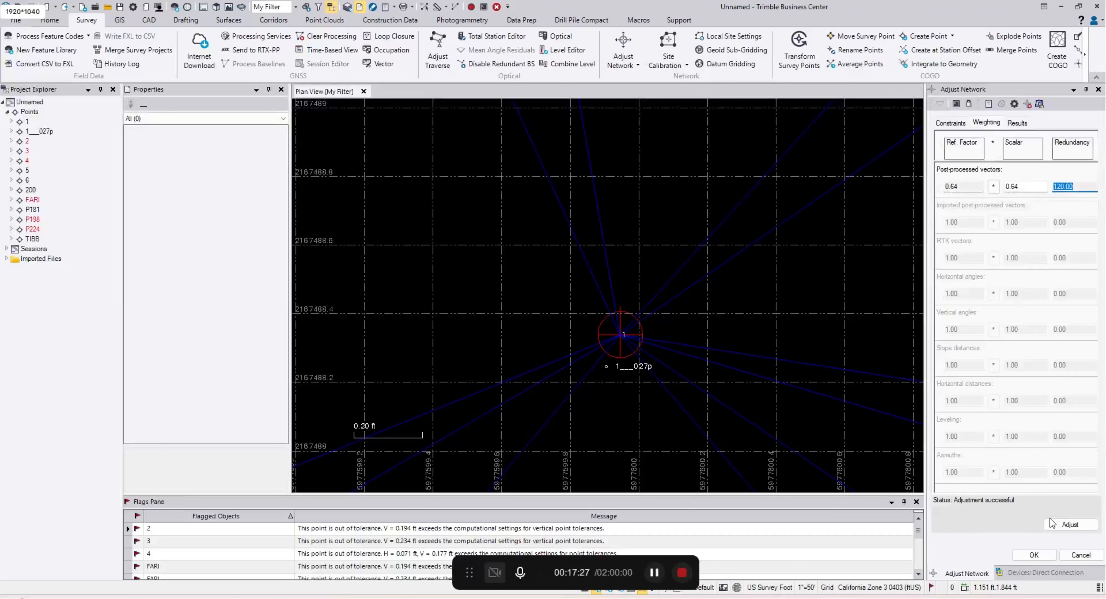
pyautogui.click(1070, 525)
pyautogui.click(649, 317)
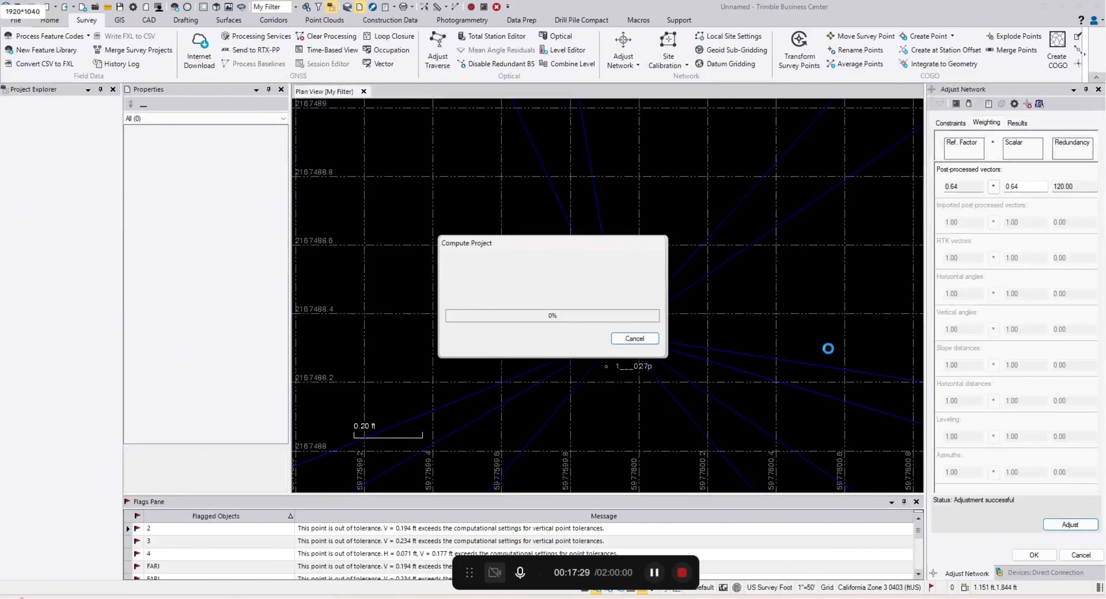
pyautogui.click(1017, 123)
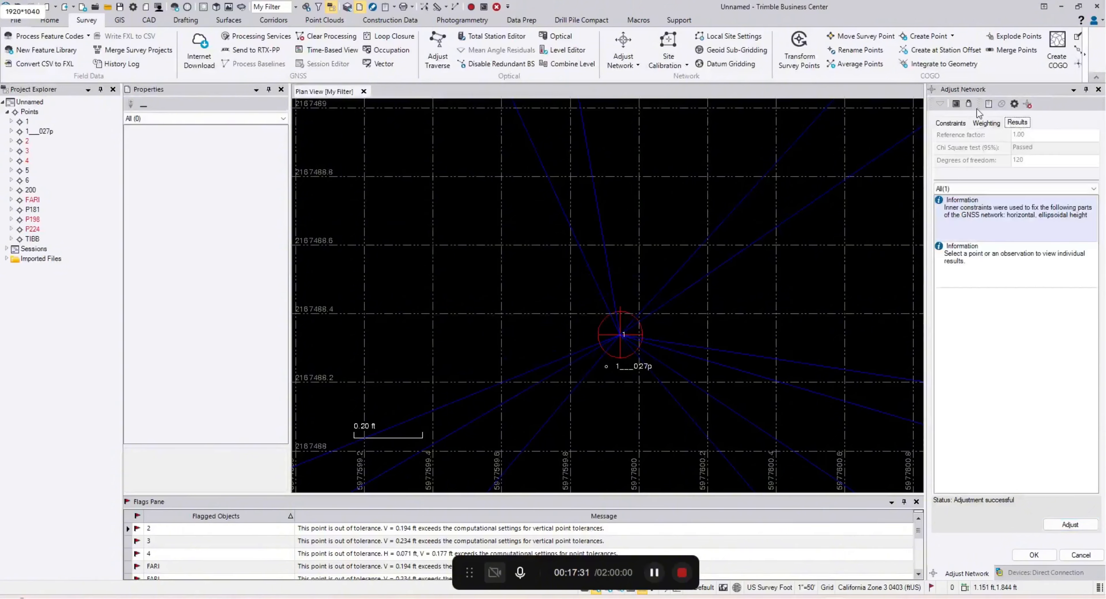
# Step: Inverse from adjusted point 1 to the OPUS point 1___027p to compare their positions and elevations
pyautogui.click(455, 7)
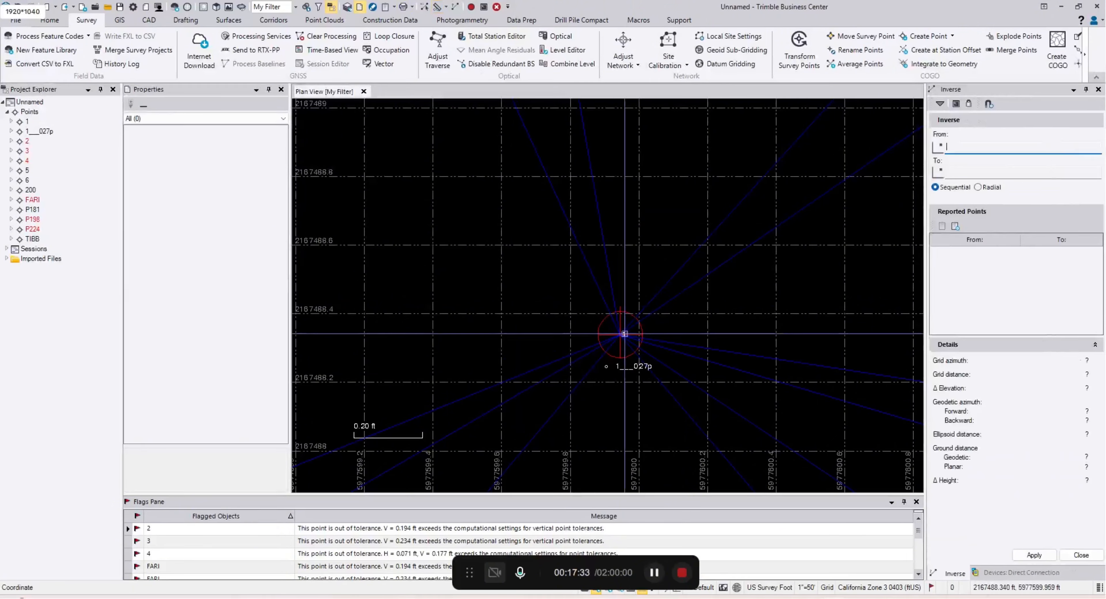
pyautogui.click(623, 334)
pyautogui.click(607, 366)
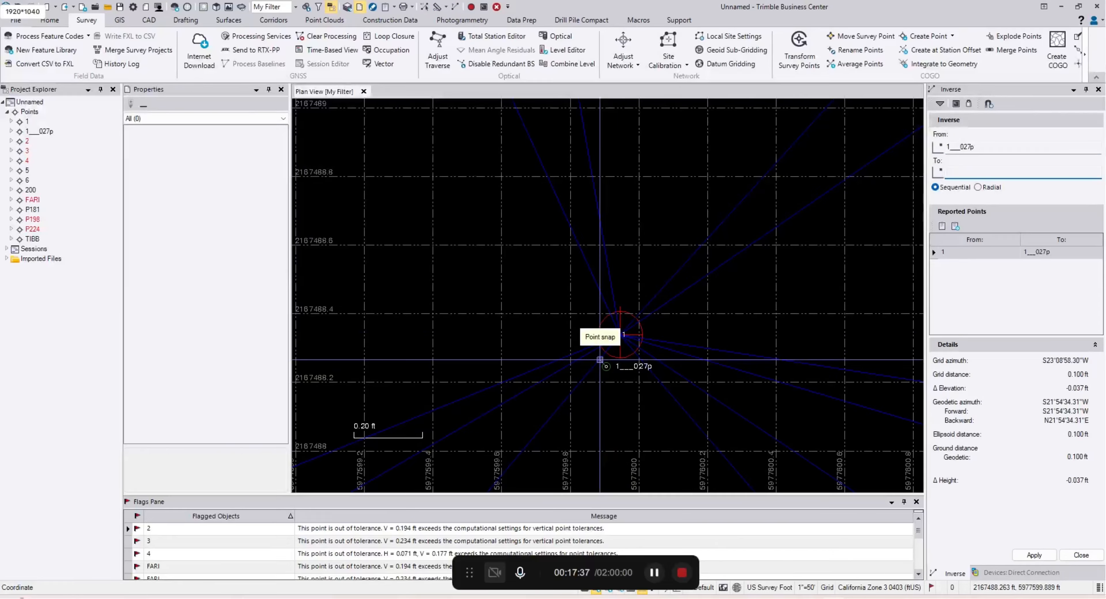
pyautogui.press('Escape')
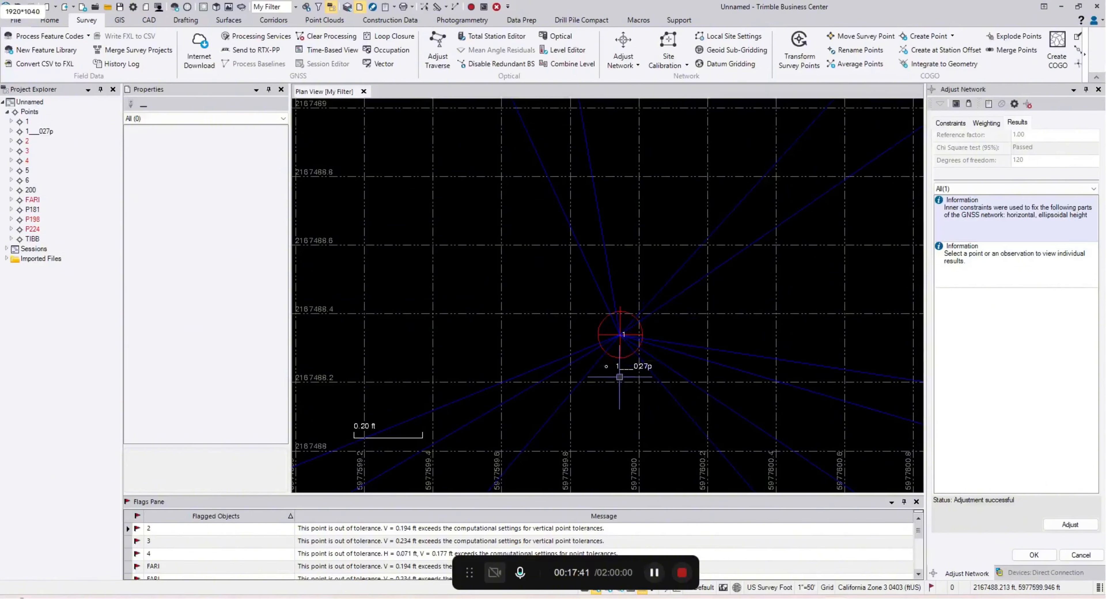
# Step: Rename the OPUS point 1___027p as 10001 and set its feature code to OPUS
pyautogui.click(629, 369)
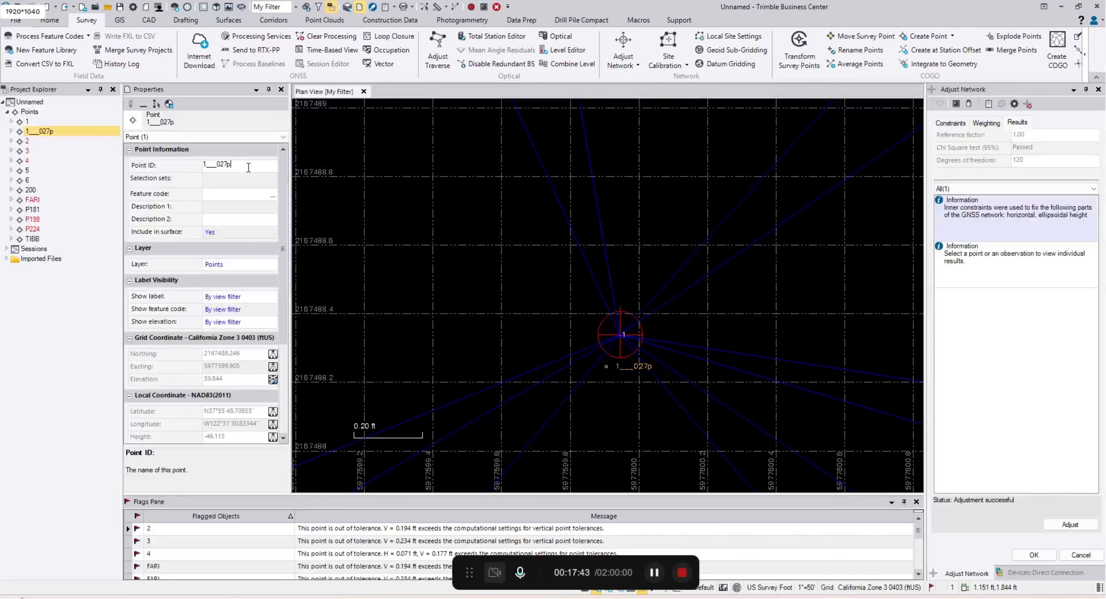
pyautogui.write('10001')
pyautogui.press('Return')
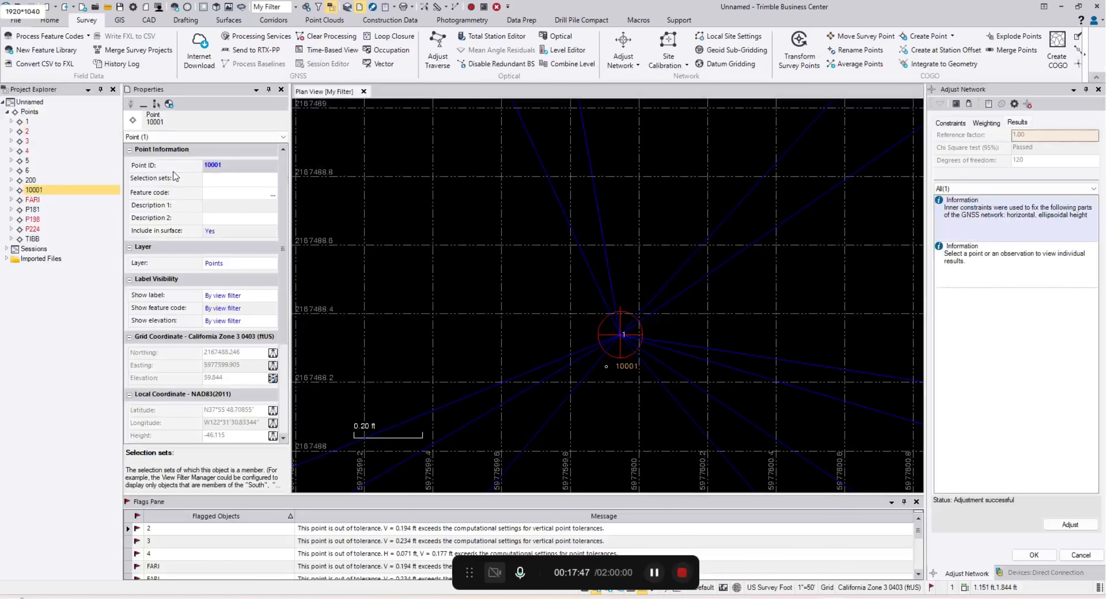
pyautogui.click(232, 191)
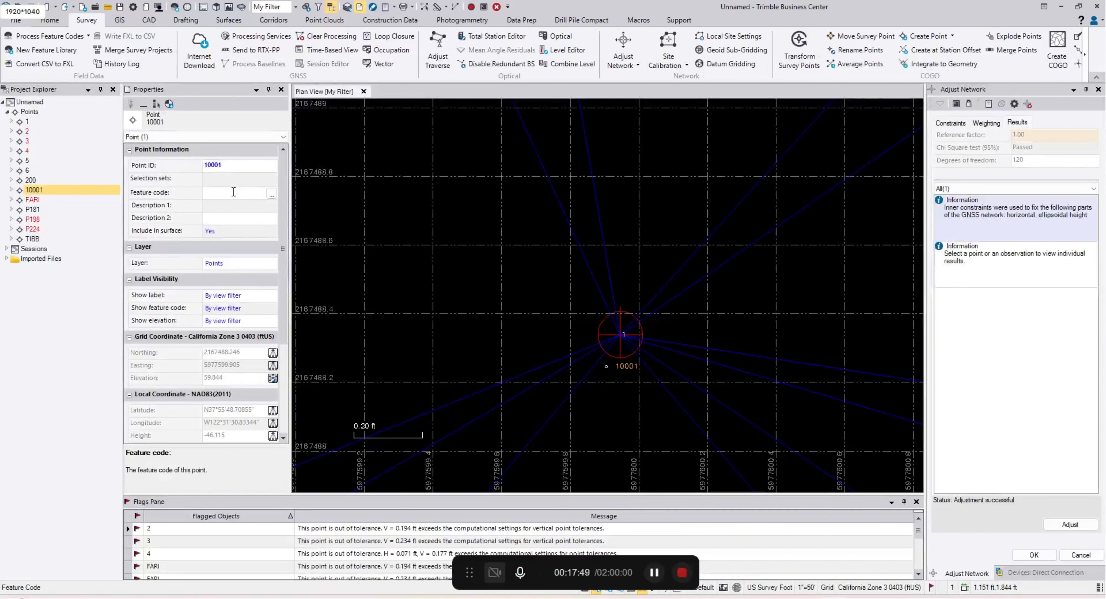
pyautogui.press('Return')
pyautogui.scroll(-2, 719, 325)
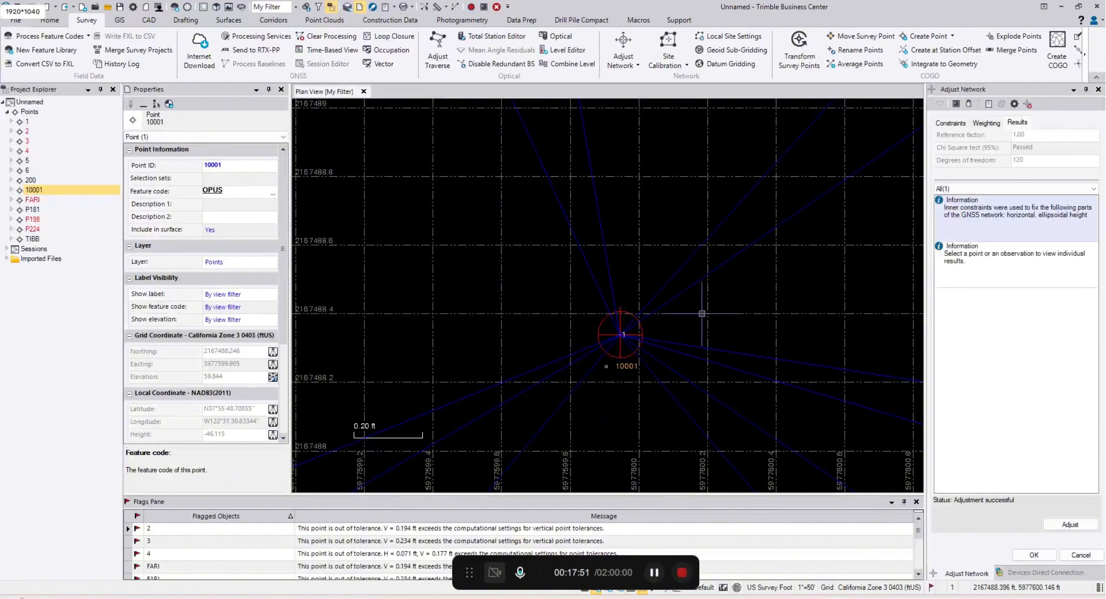
pyautogui.press('Escape')
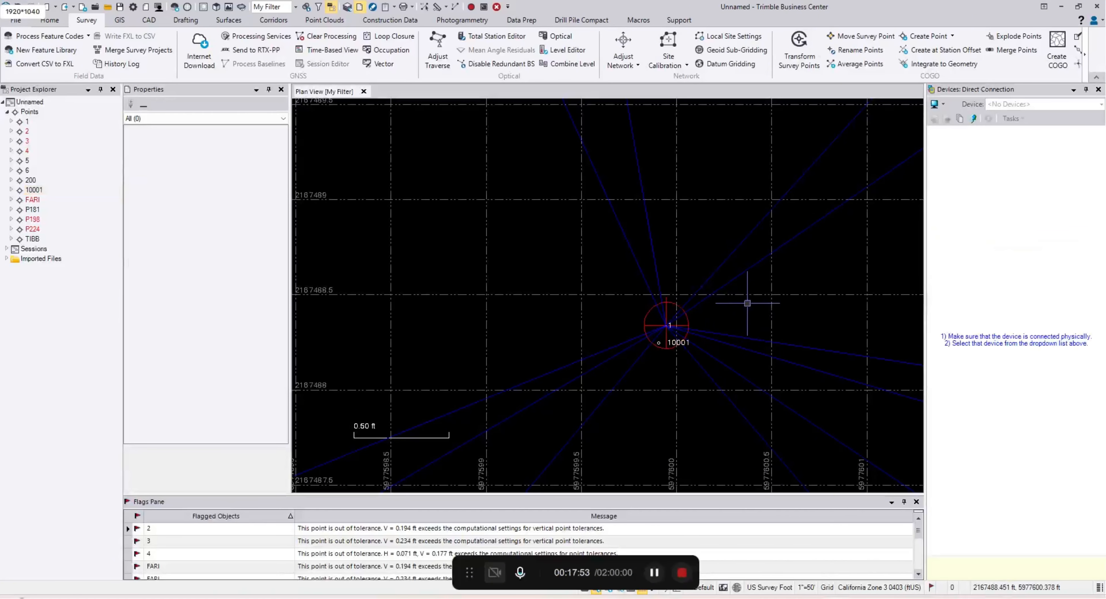
pyautogui.scroll(2, 679, 343)
pyautogui.click(668, 342)
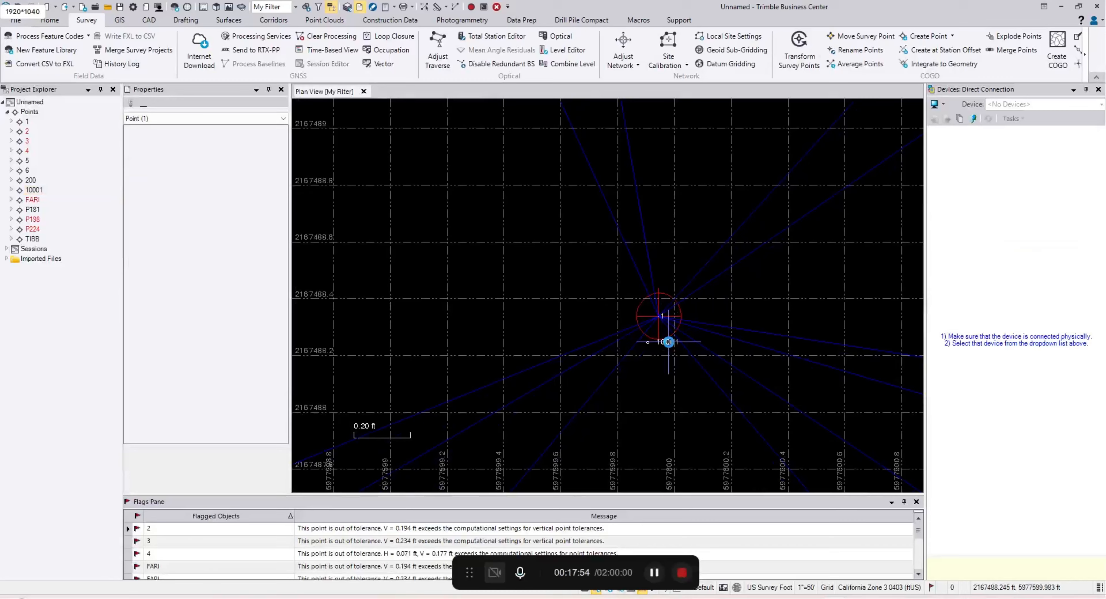
pyautogui.click(727, 304)
pyautogui.scroll(-3, 727, 303)
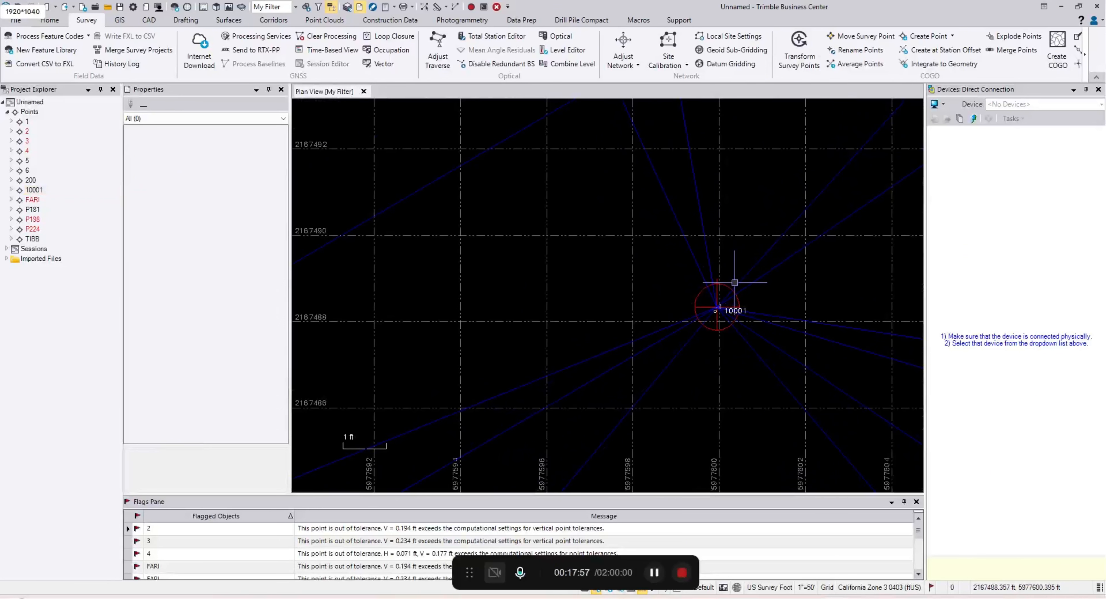
# Step: Clear the network adjustment from the project
pyautogui.click(623, 43)
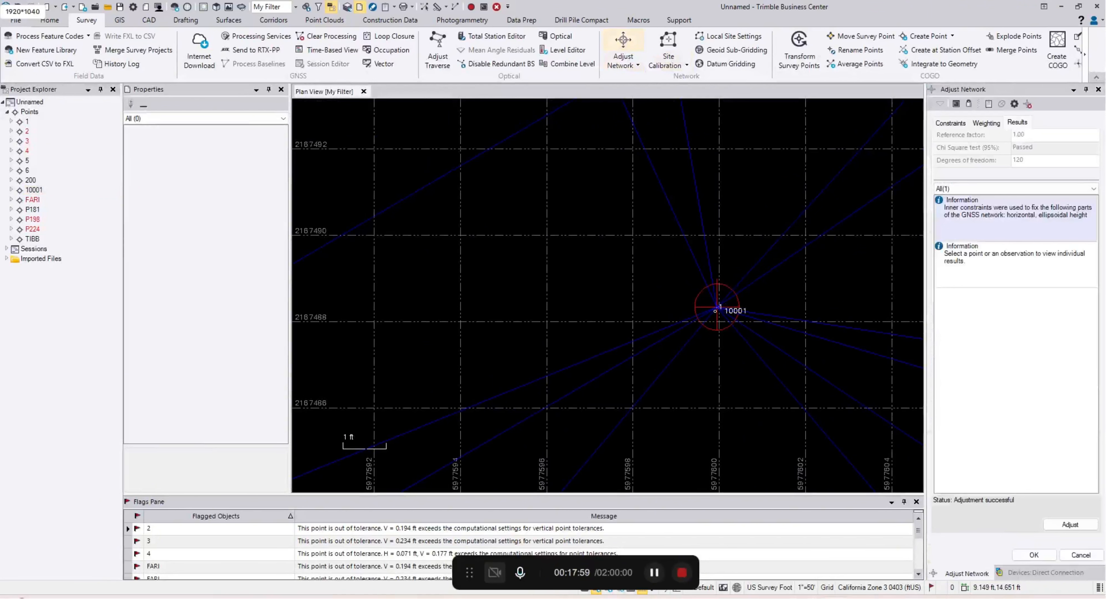
pyautogui.click(1030, 105)
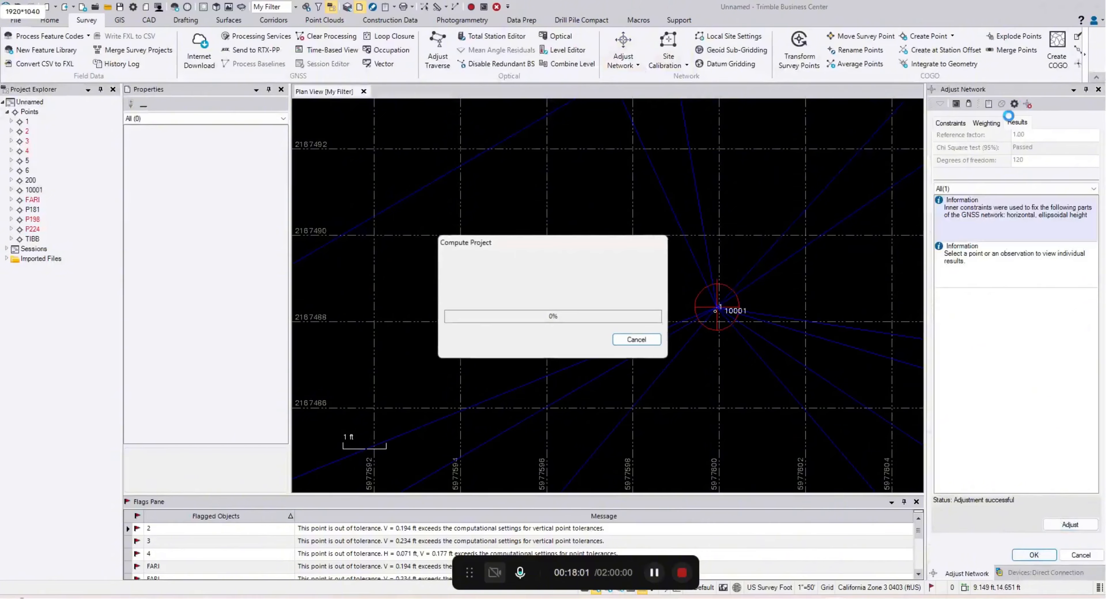
pyautogui.moveTo(824, 286); pyautogui.dragTo(697, 315, button='middle')
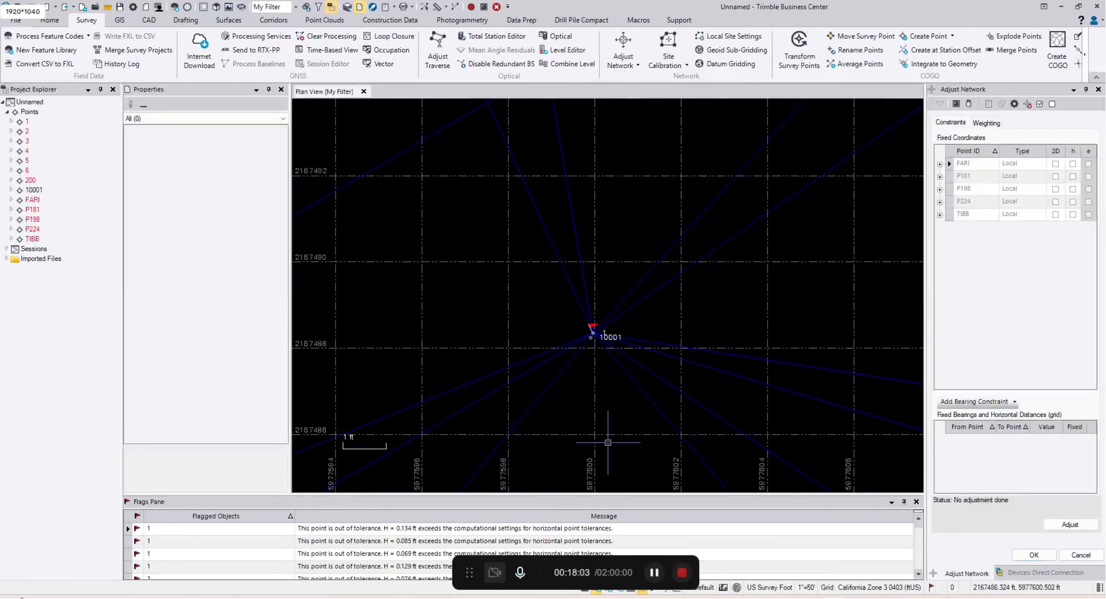
# Step: Switch to File Explorer and open job 26-104's survey downloads folder 2026.01.29 - Topo and Boundary
pyautogui.click(466, 598)
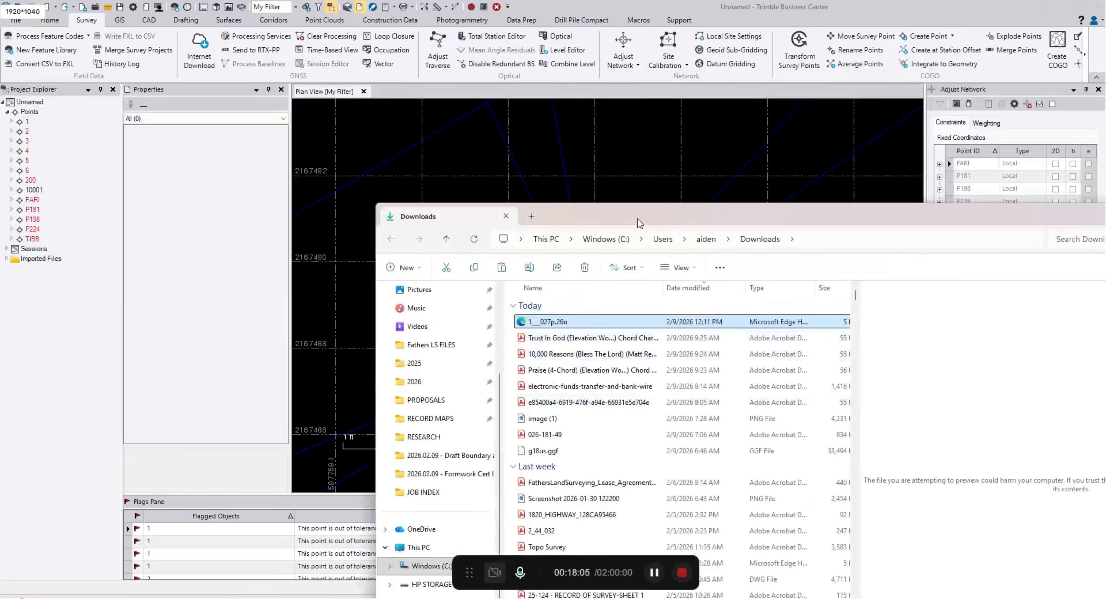
pyautogui.moveTo(675, 209); pyautogui.dragTo(974, 104)
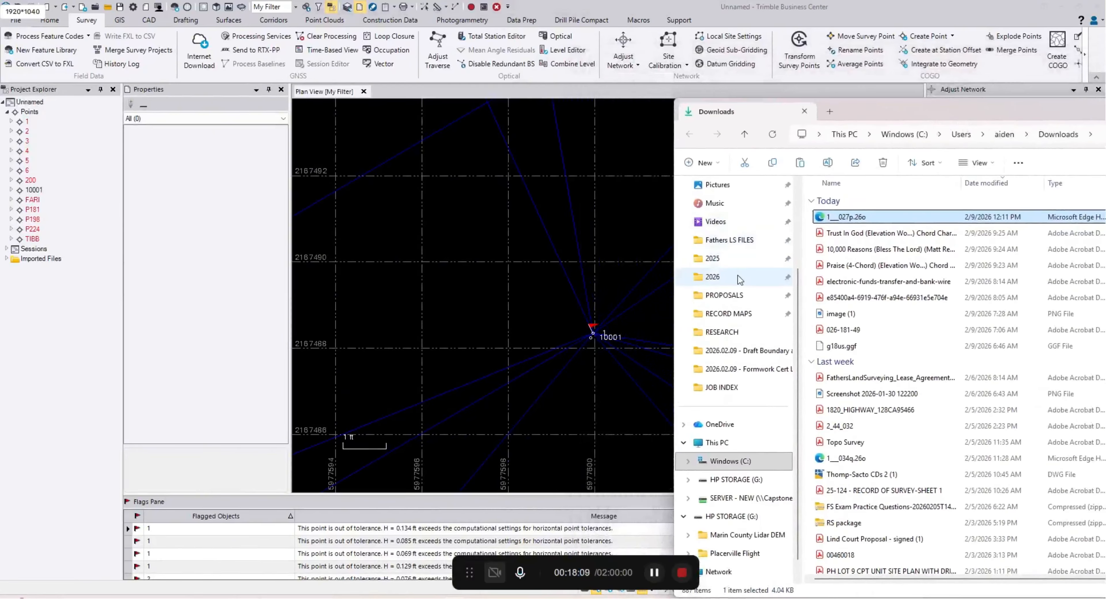
pyautogui.click(756, 275)
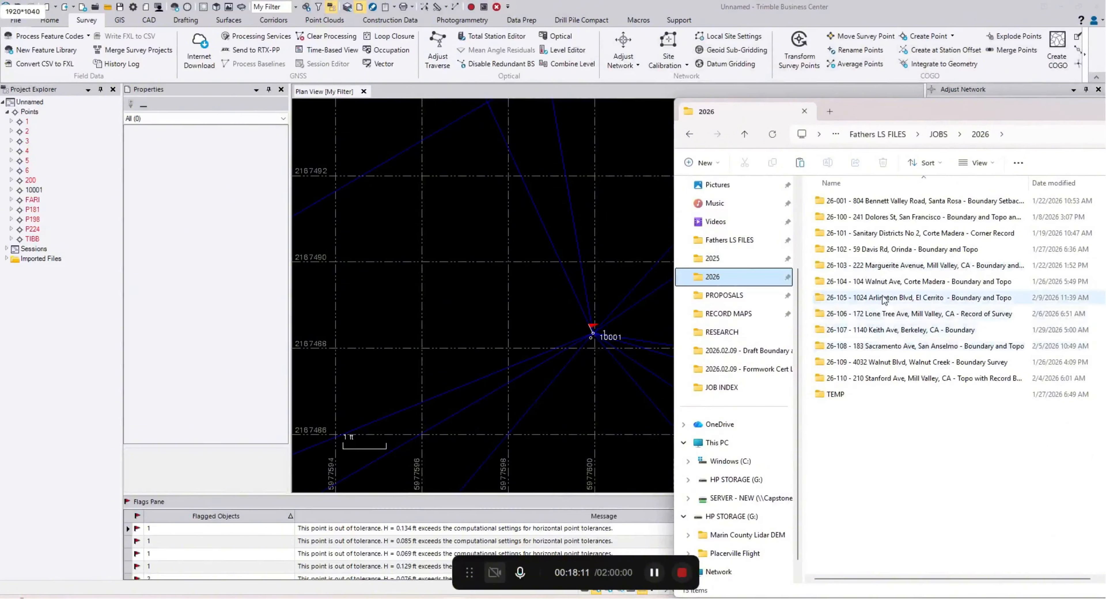
pyautogui.doubleClick(890, 281)
pyautogui.doubleClick(857, 311)
pyautogui.doubleClick(854, 218)
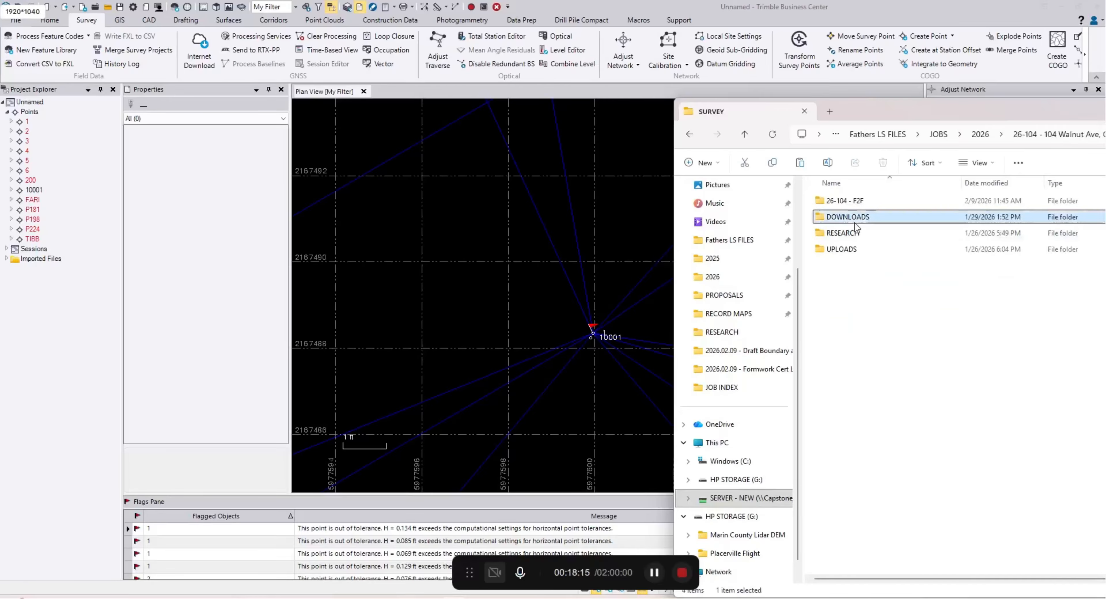
pyautogui.doubleClick(873, 220)
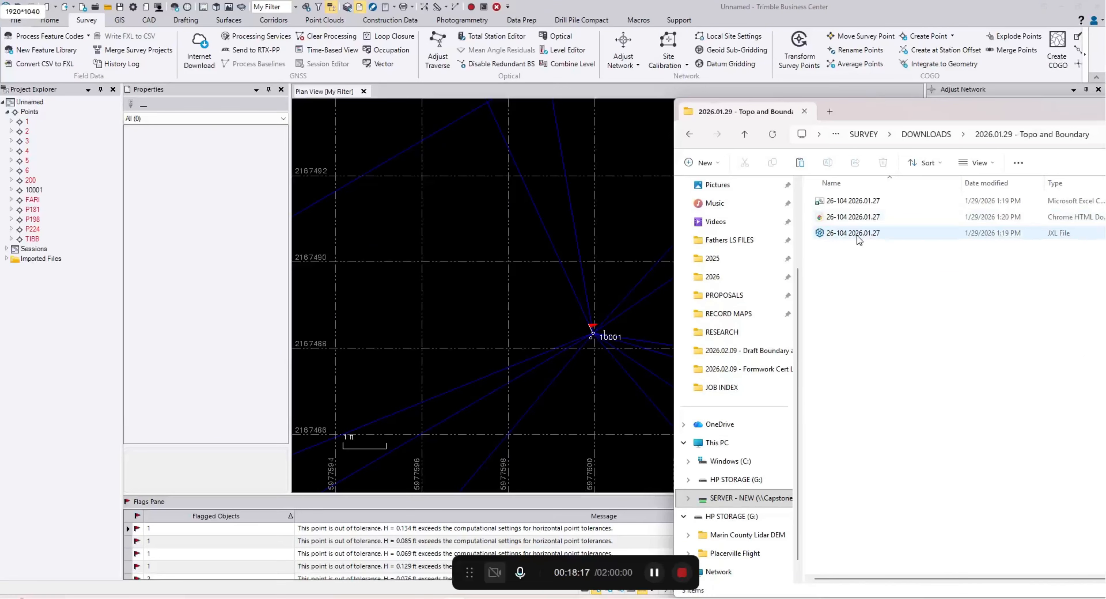
# Step: Import the job file 26-104 2026.01.27.jxl into the Trimble Business Center project, keeping the existing project coordinate system definition
pyautogui.click(815, 234)
pyautogui.moveTo(908, 114); pyautogui.dragTo(1024, 174)
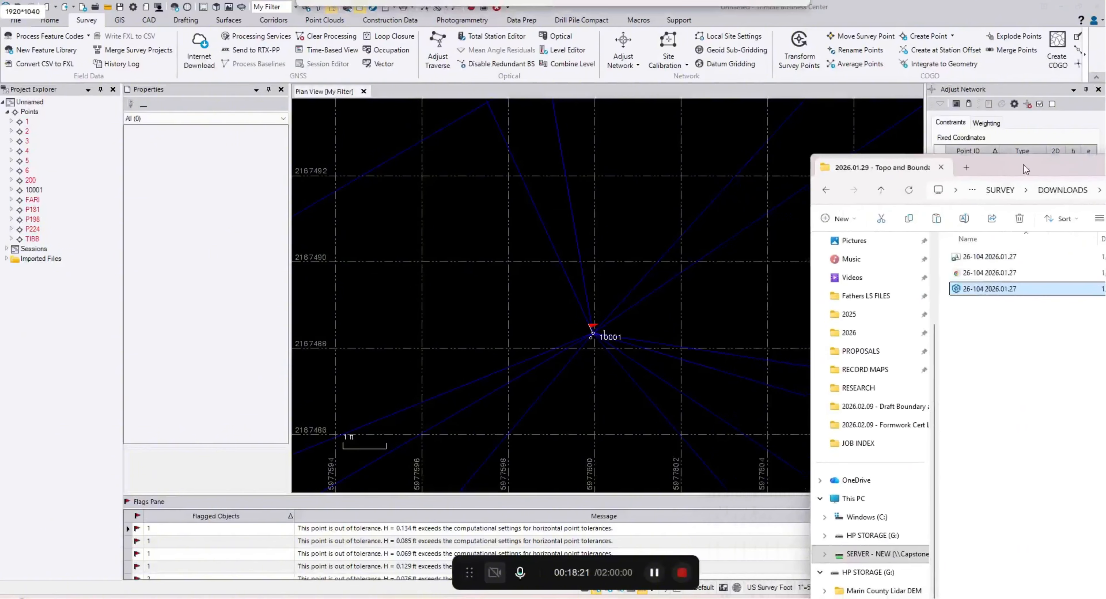
pyautogui.moveTo(985, 289); pyautogui.dragTo(719, 293)
pyautogui.click(767, 276)
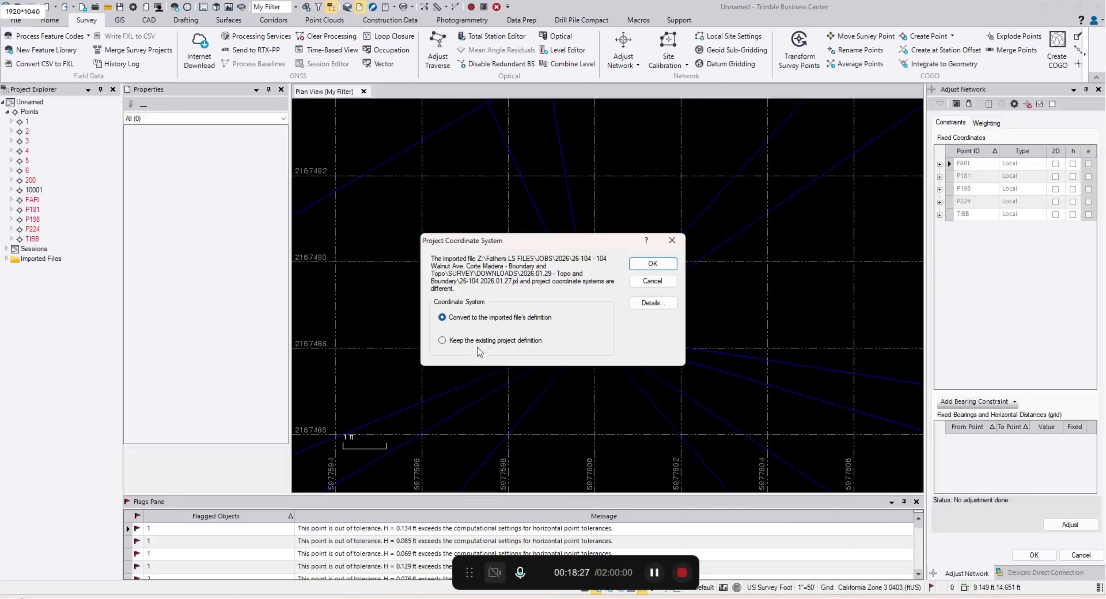
pyautogui.click(501, 341)
pyautogui.click(658, 266)
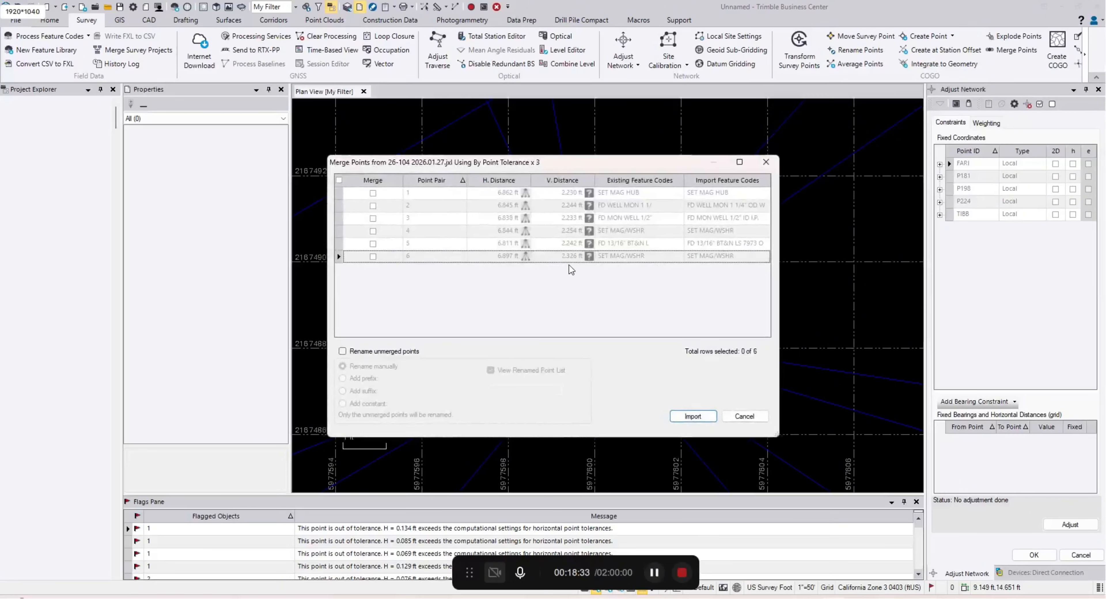
# Step: Merge the imported point pairs 1 through 6 with the existing project points and complete the import
pyautogui.click(507, 259)
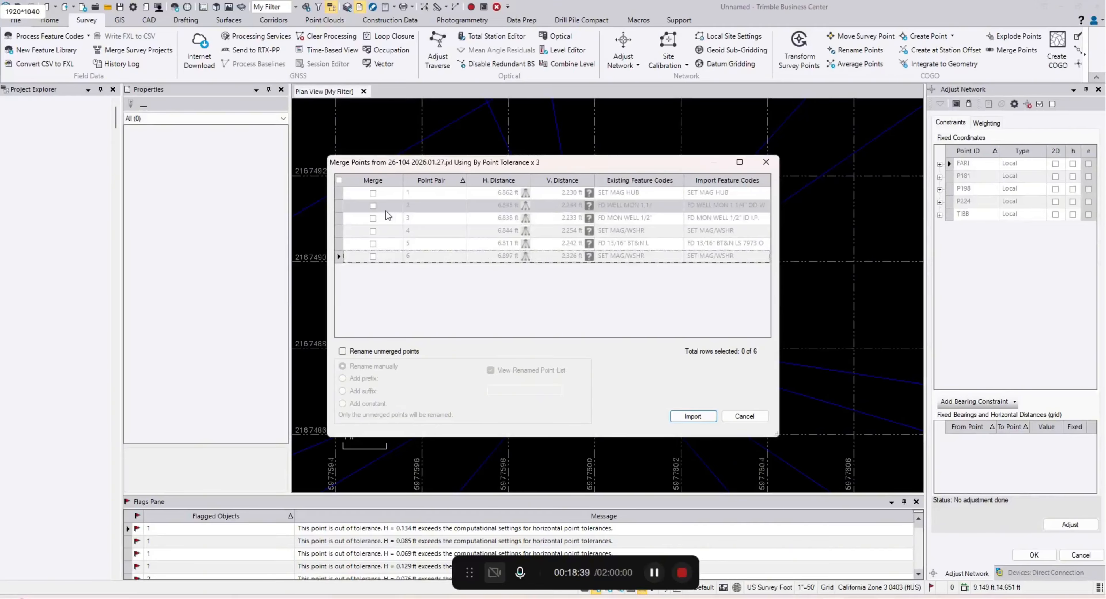
pyautogui.click(373, 193)
pyautogui.click(372, 206)
pyautogui.click(372, 218)
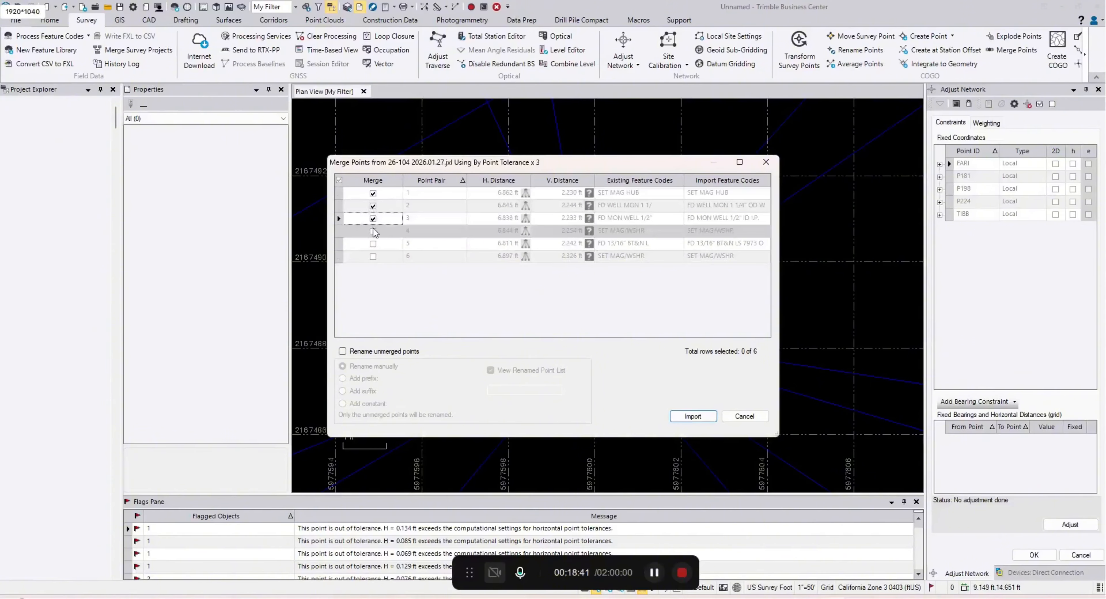
pyautogui.click(373, 231)
pyautogui.click(372, 243)
pyautogui.click(372, 257)
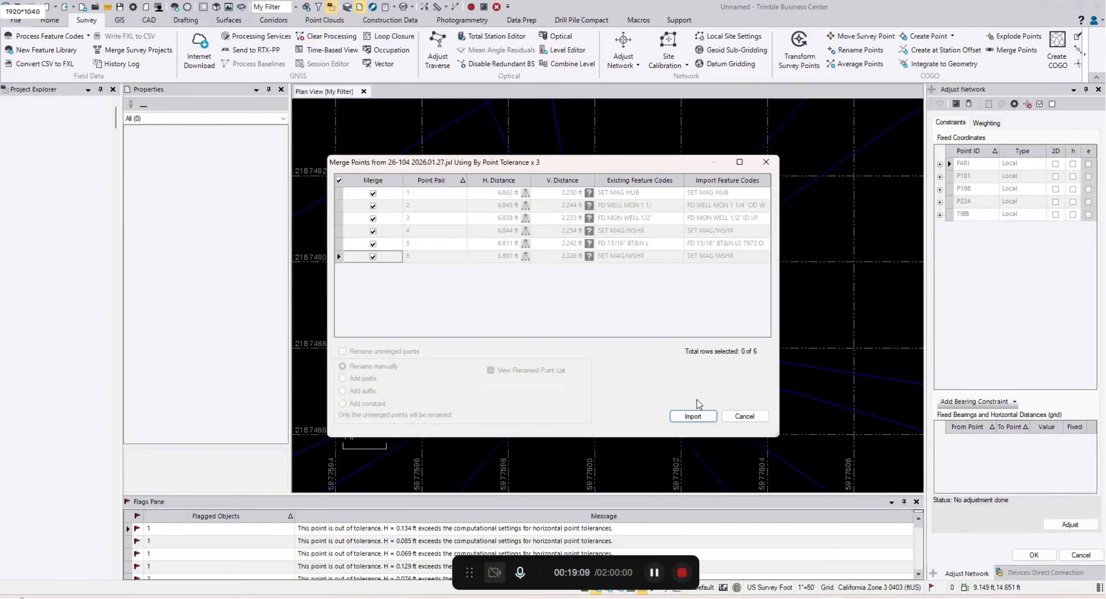
pyautogui.click(692, 415)
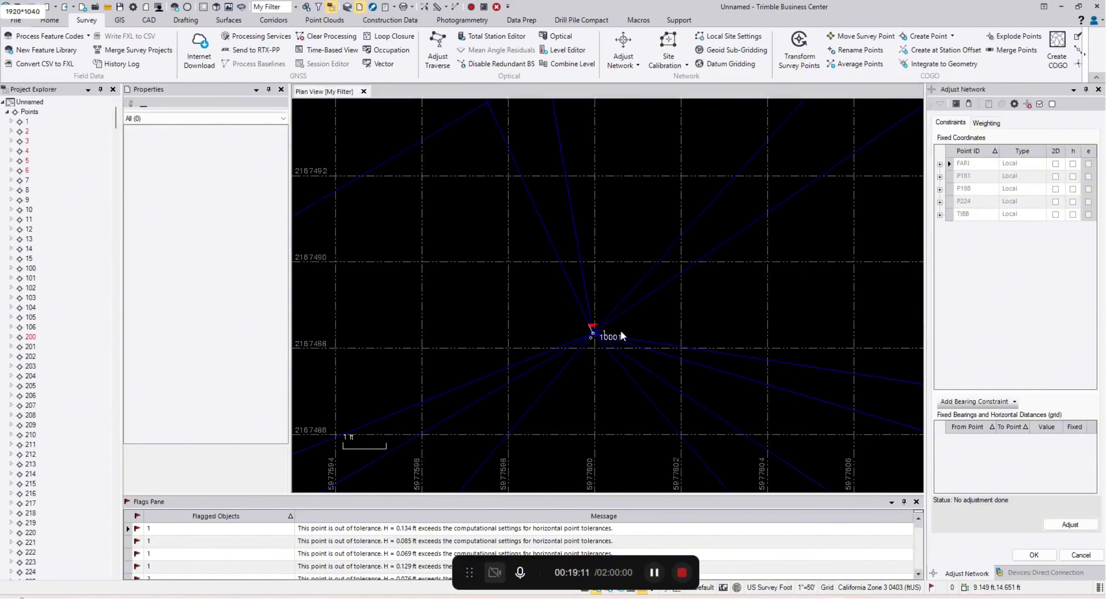
# Step: Examine the imported topo points and total station observations around point 10001 in the plan view
pyautogui.scroll(6, 643, 333)
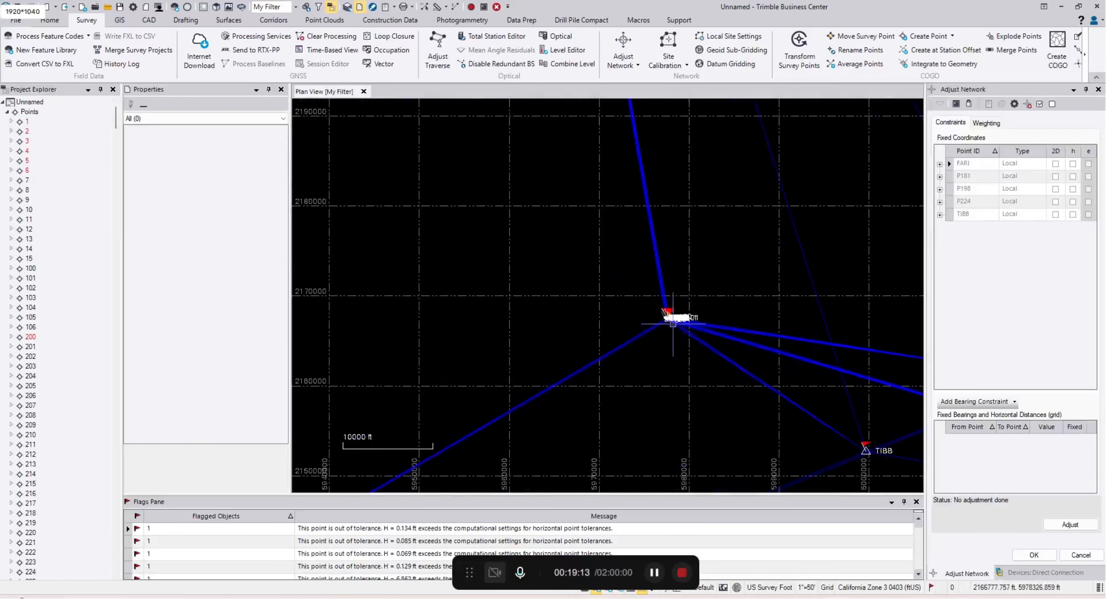
pyautogui.scroll(10, 672, 323)
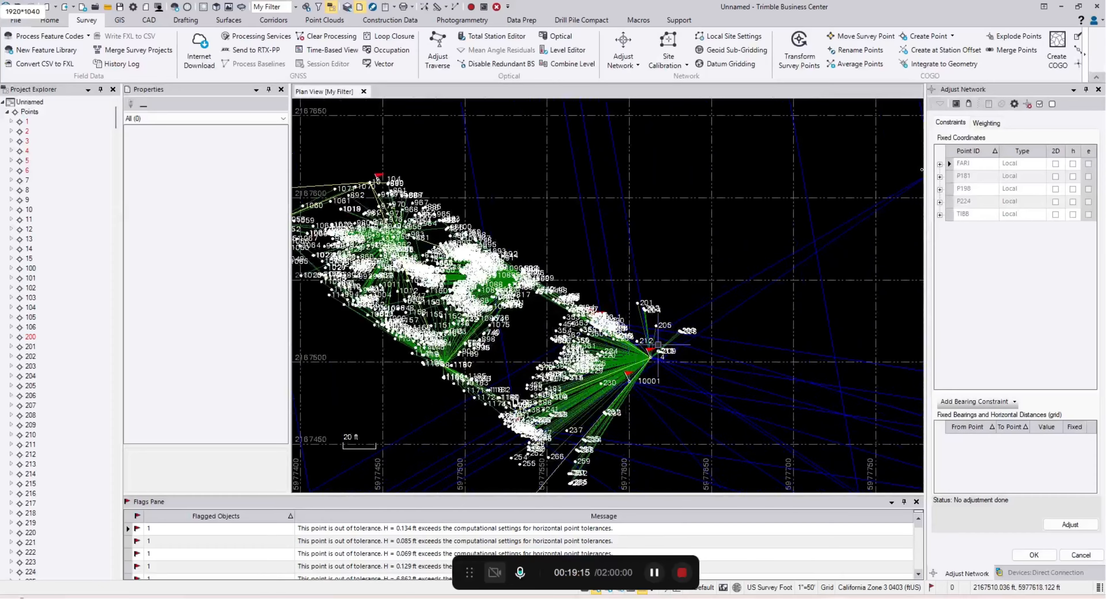
pyautogui.scroll(3, 658, 345)
pyautogui.scroll(-3, 635, 360)
pyautogui.moveTo(514, 329); pyautogui.dragTo(700, 353, button='middle')
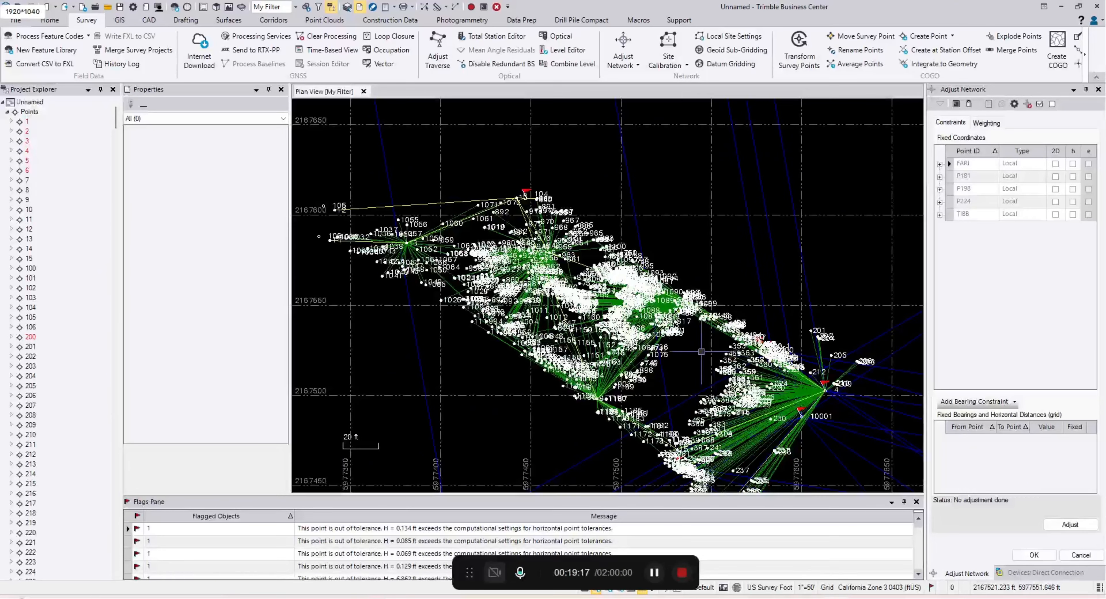
# Step: Examine the imported observations in the plan view, from points 12 and 14 across the site to point 6
pyautogui.moveTo(511, 277); pyautogui.dragTo(704, 309, button='middle')
pyautogui.scroll(-3, 574, 279)
pyautogui.scroll(6, 566, 268)
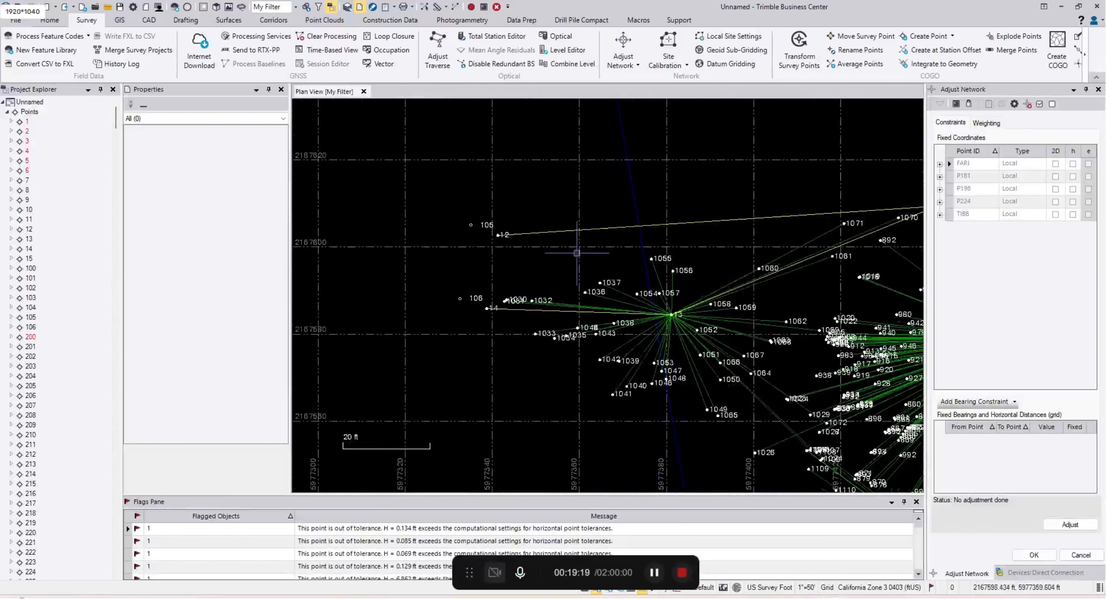
pyautogui.scroll(-3, 546, 269)
pyautogui.moveTo(708, 347); pyautogui.dragTo(565, 230, button='middle')
pyautogui.scroll(-1, 565, 231)
pyautogui.moveTo(877, 461); pyautogui.dragTo(719, 350, button='middle')
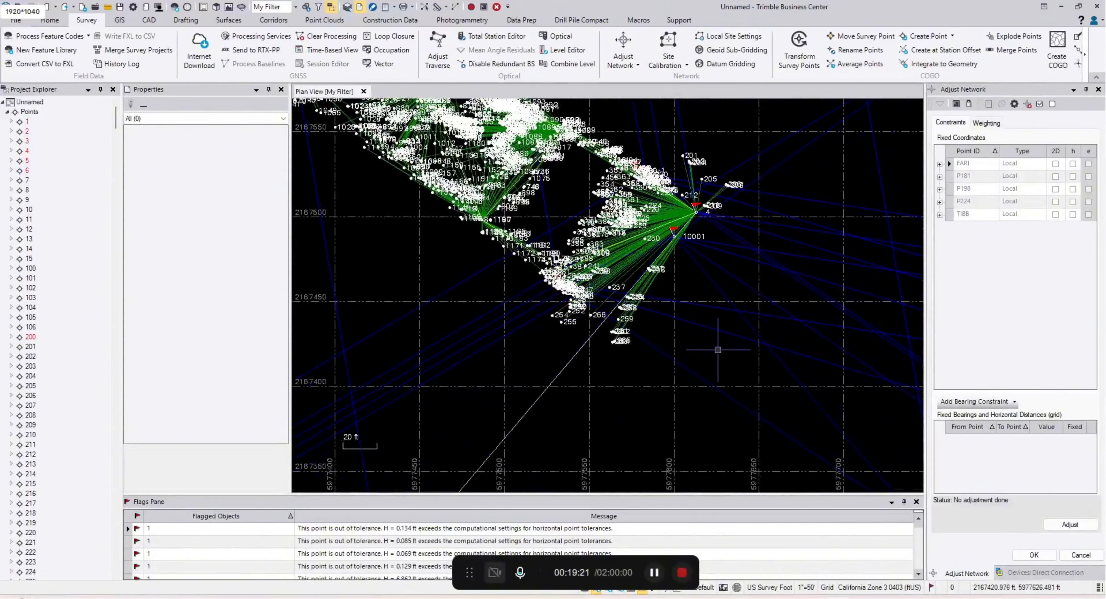
pyautogui.scroll(-5, 618, 339)
pyautogui.moveTo(550, 399); pyautogui.dragTo(619, 329, button='middle')
pyautogui.scroll(9, 571, 381)
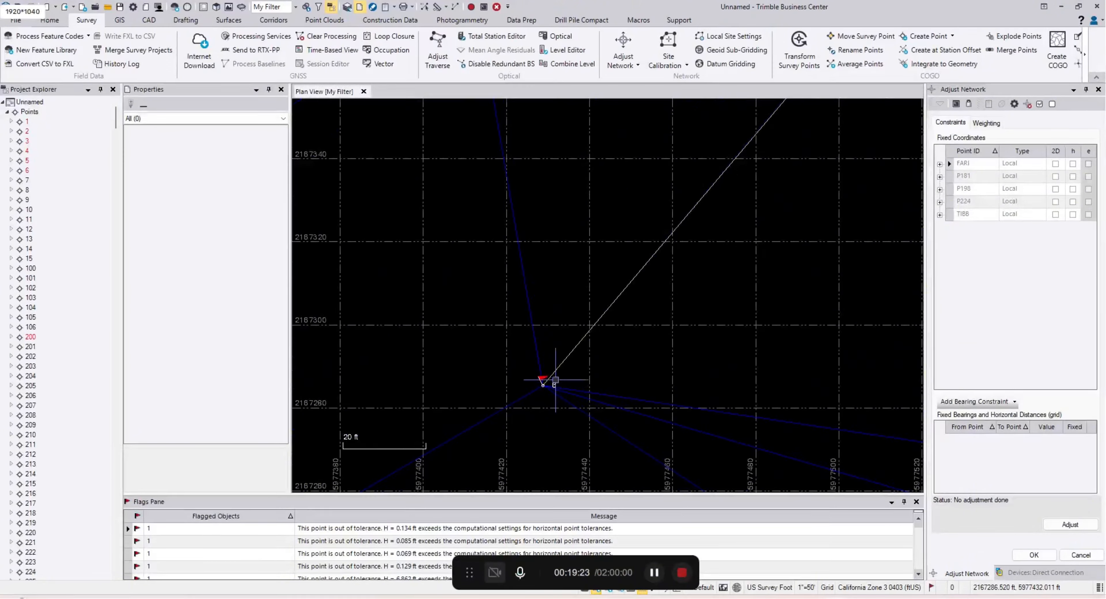
pyautogui.scroll(9, 558, 382)
pyautogui.scroll(-15, 565, 382)
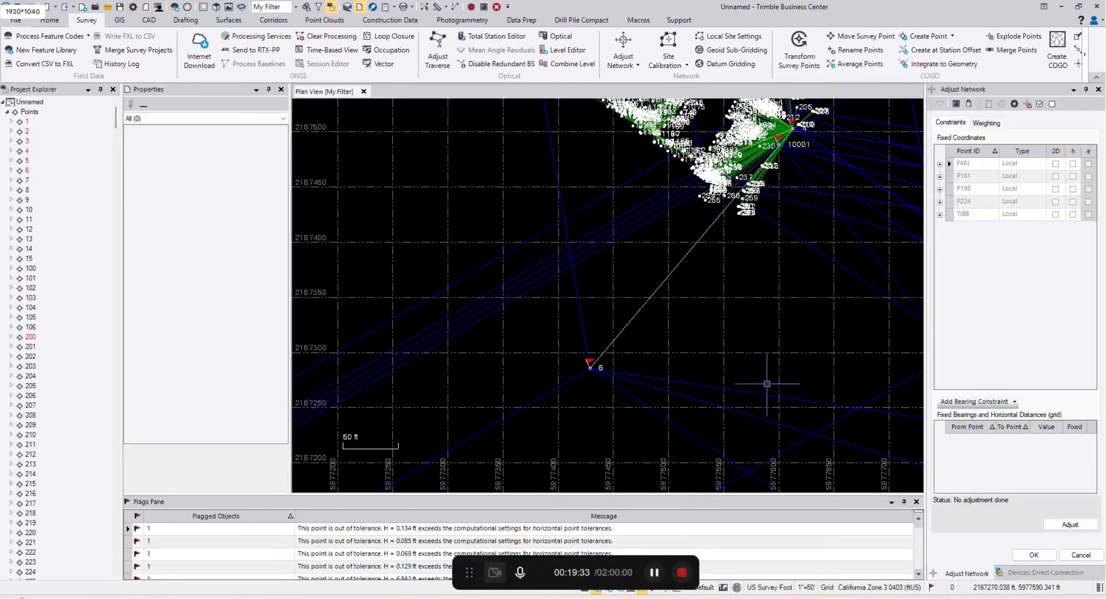
pyautogui.scroll(-2, 771, 372)
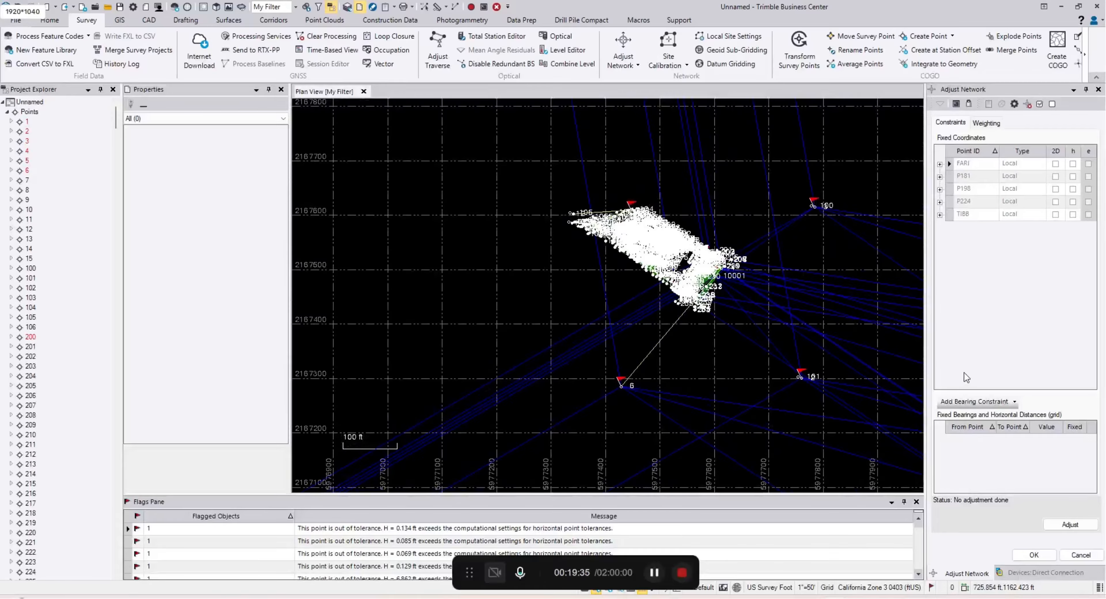
# Step: Delete points 100 through 106 from the project
pyautogui.scroll(2, 815, 266)
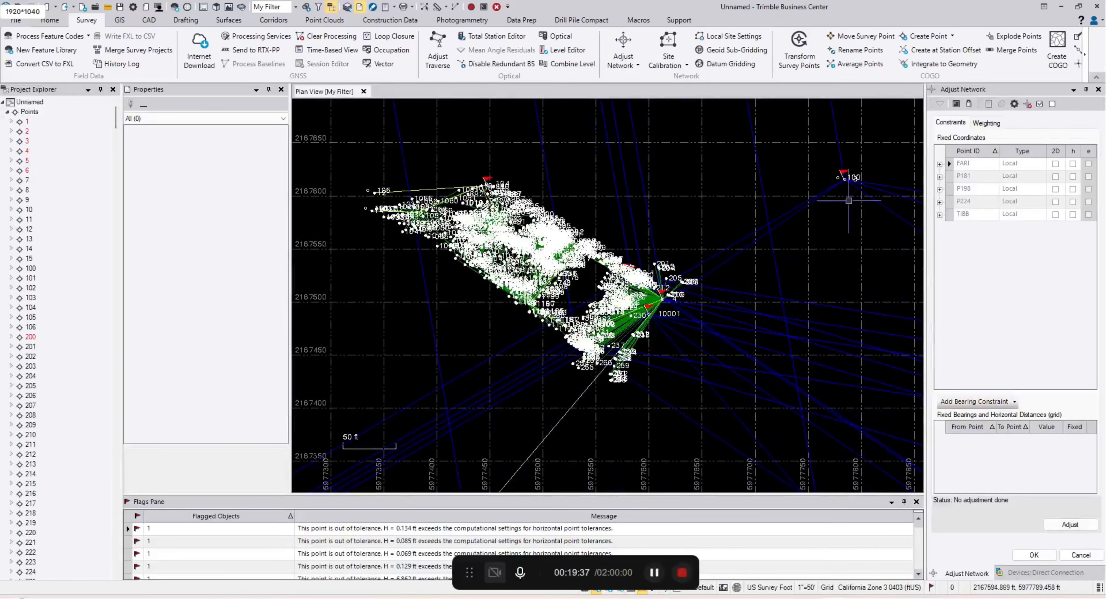
pyautogui.click(30, 268)
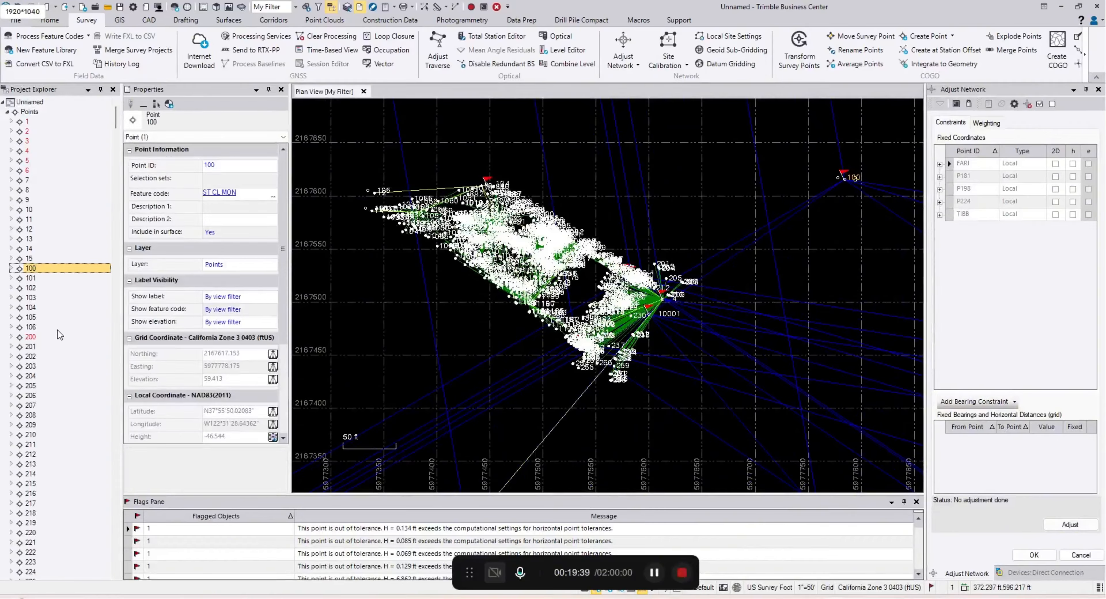
pyautogui.keyDown('shift'); pyautogui.click(39, 326); pyautogui.keyUp('shift')
pyautogui.rightClick(46, 299)
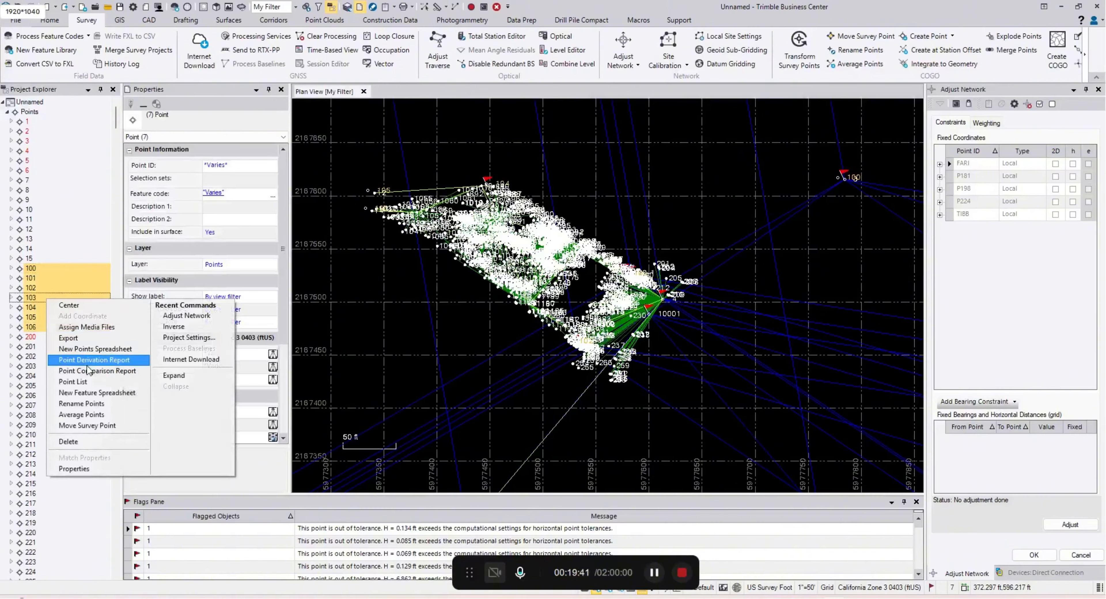
pyautogui.click(85, 442)
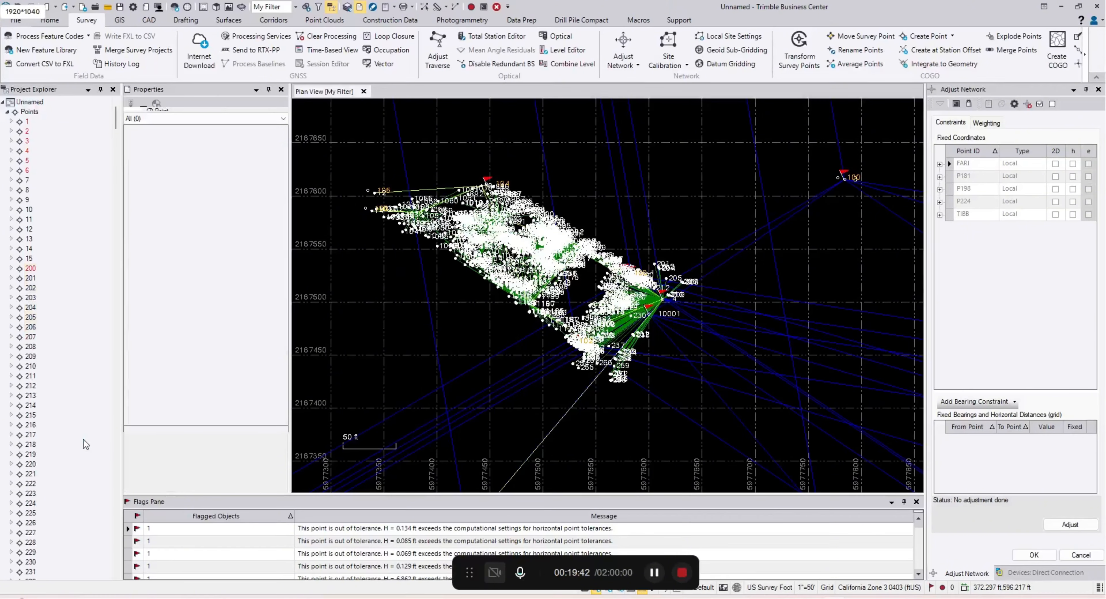
# Step: Inspect point 200's properties and GNSS vectors, and compare its plan view position with point 200-1
pyautogui.click(11, 269)
pyautogui.click(31, 269)
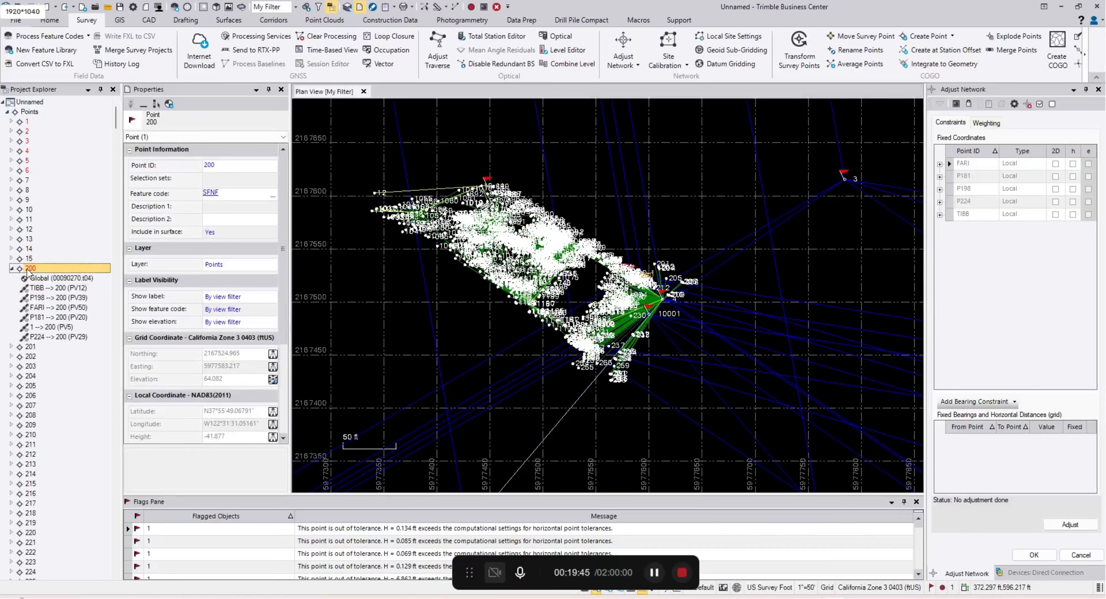
pyautogui.click(12, 269)
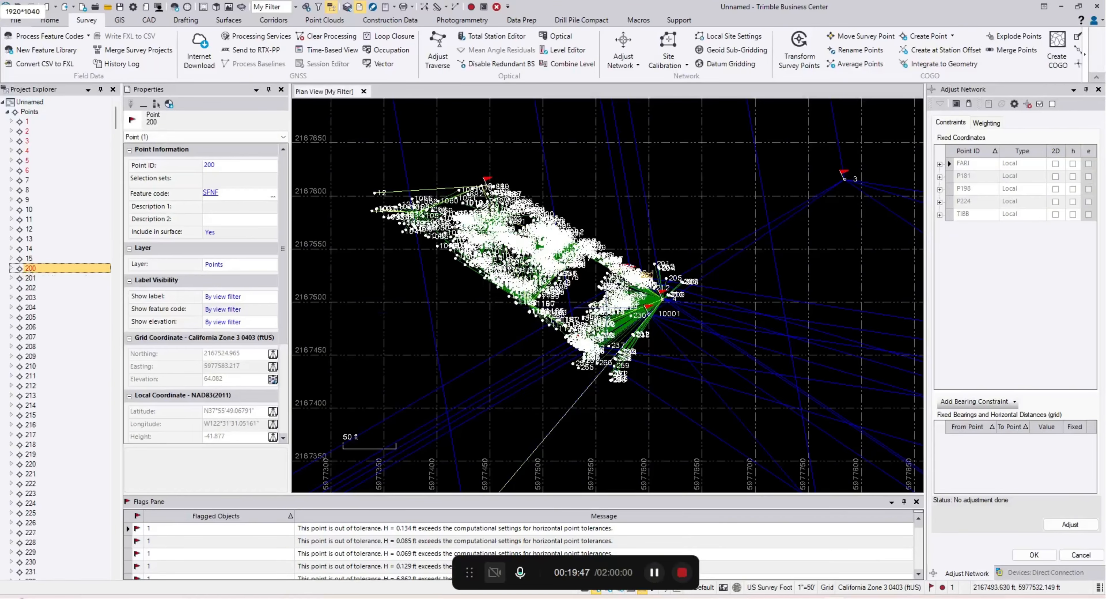
pyautogui.scroll(5, 581, 258)
pyautogui.scroll(4, 581, 258)
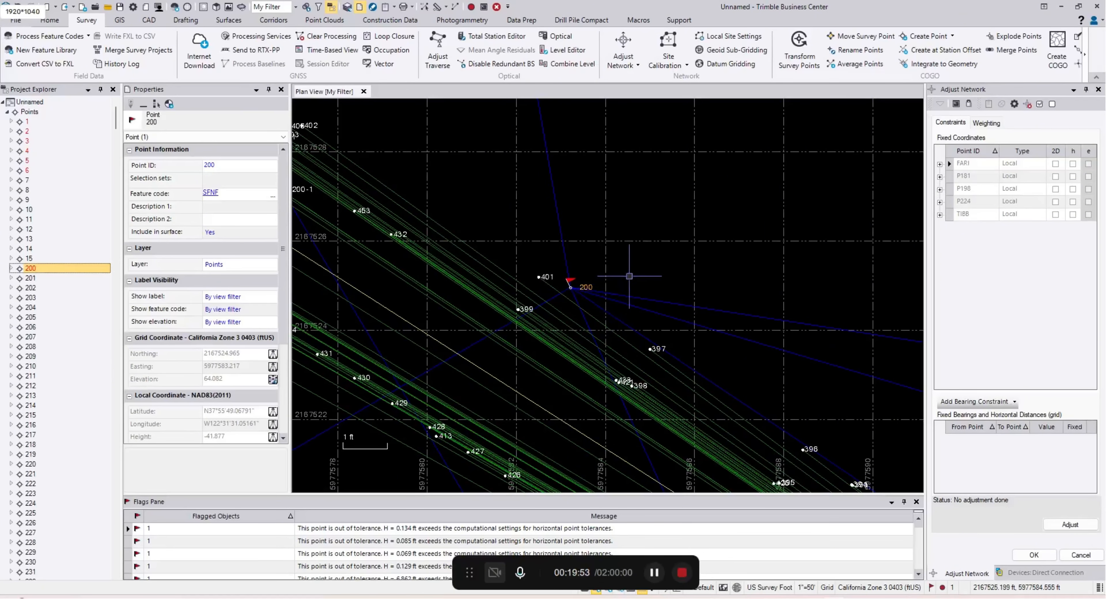
pyautogui.scroll(-1, 621, 275)
pyautogui.doubleClick(25, 271)
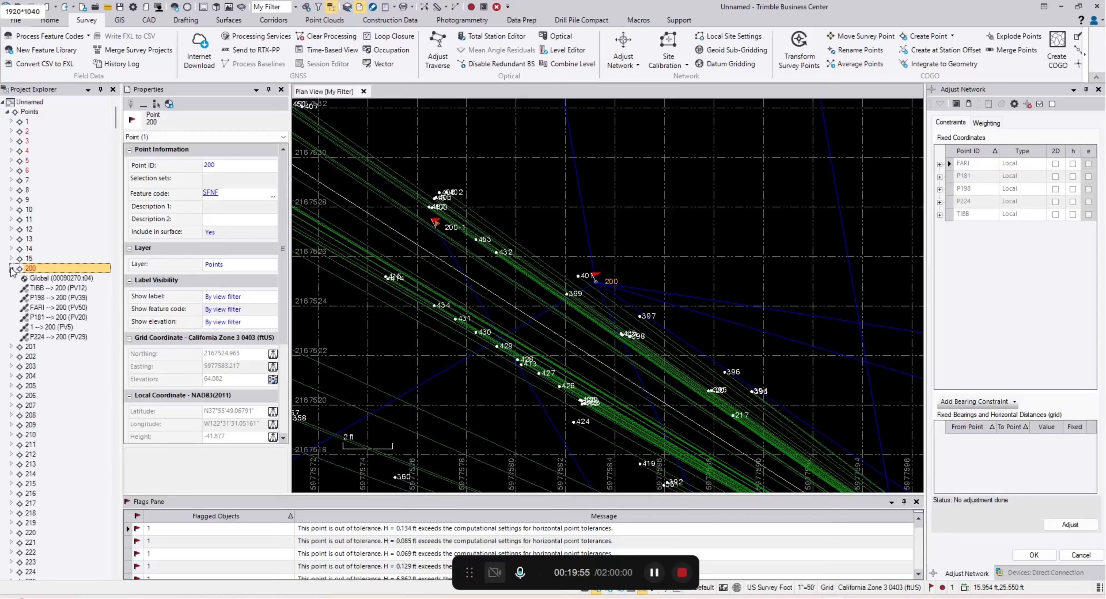
# Step: Review the project's out-of-tolerance and setup flags, including those for FARI, and check the flagged points around point 4 in the plan view
pyautogui.scroll(-8, 394, 551)
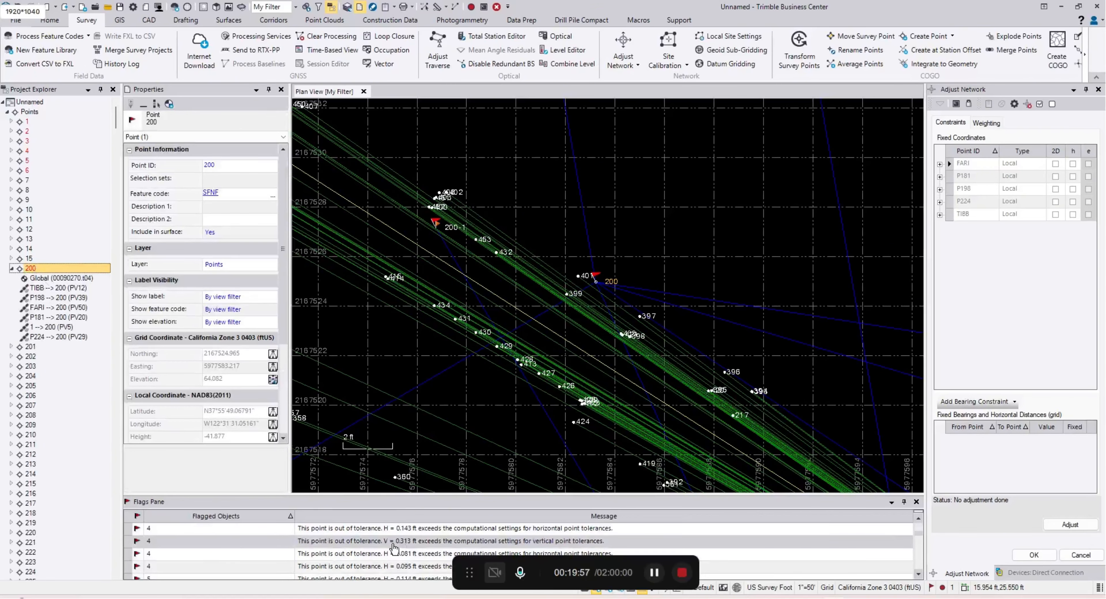
pyautogui.scroll(8, 393, 553)
pyautogui.scroll(-10, 391, 557)
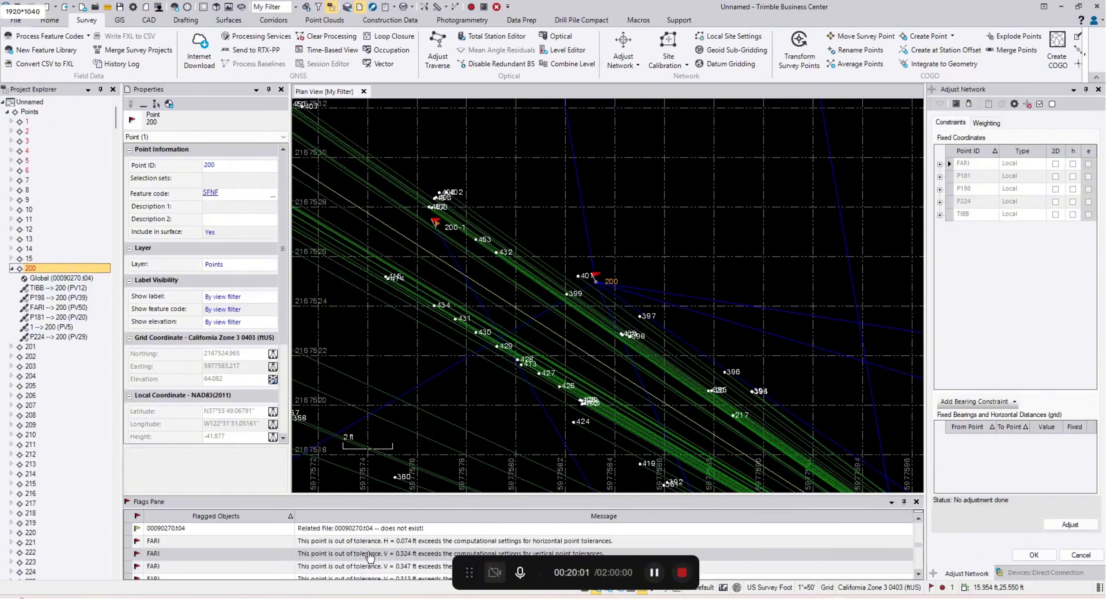
pyautogui.click(388, 556)
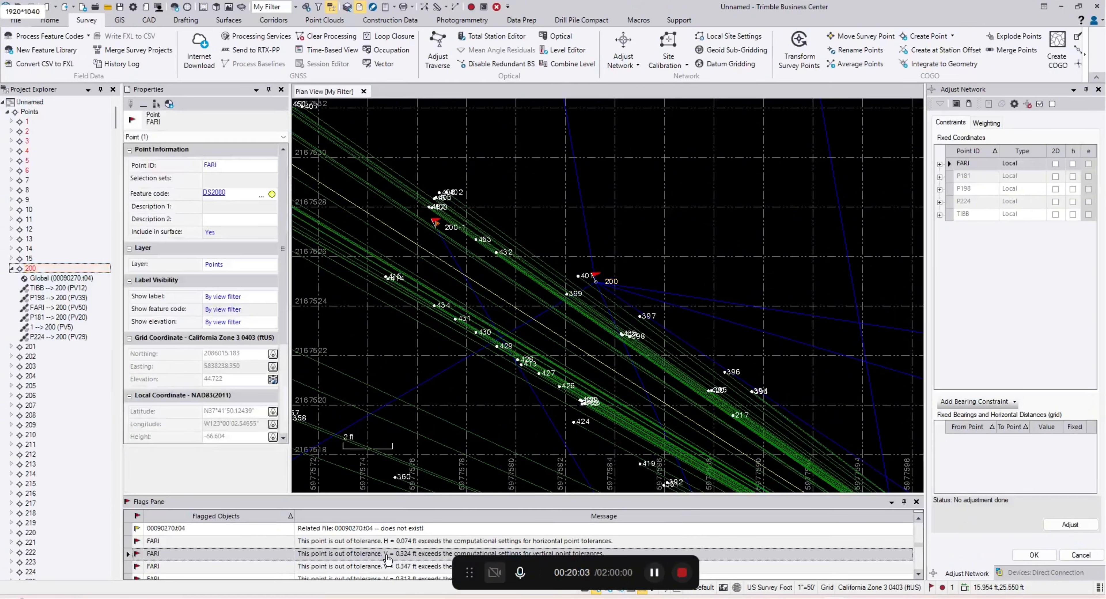
pyautogui.scroll(-5, 566, 347)
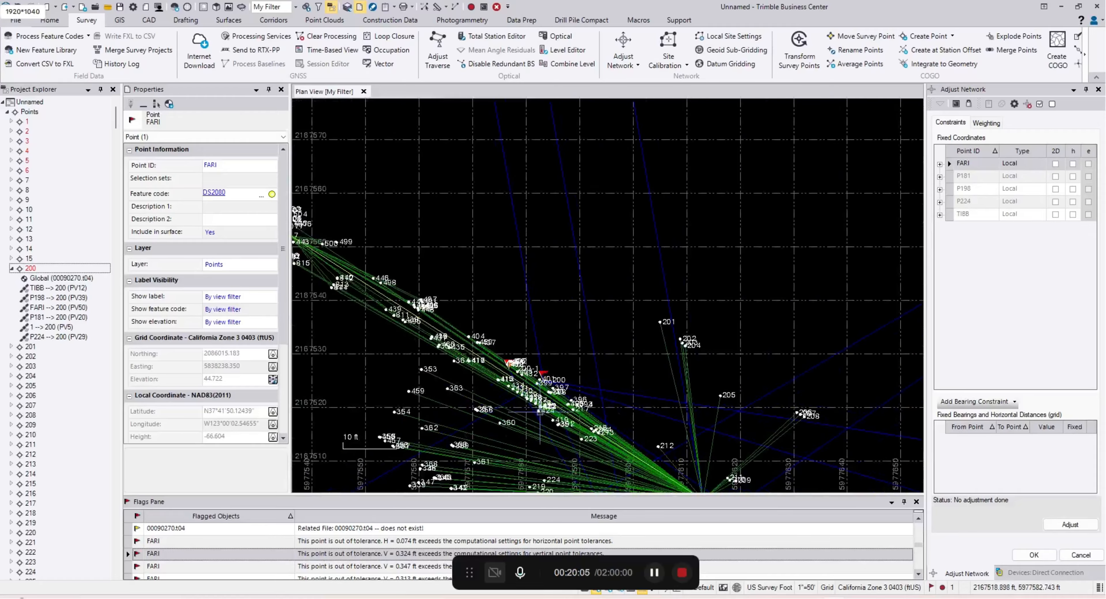
pyautogui.moveTo(565, 346); pyautogui.dragTo(568, 338, button='middle')
pyautogui.scroll(-5, 420, 566)
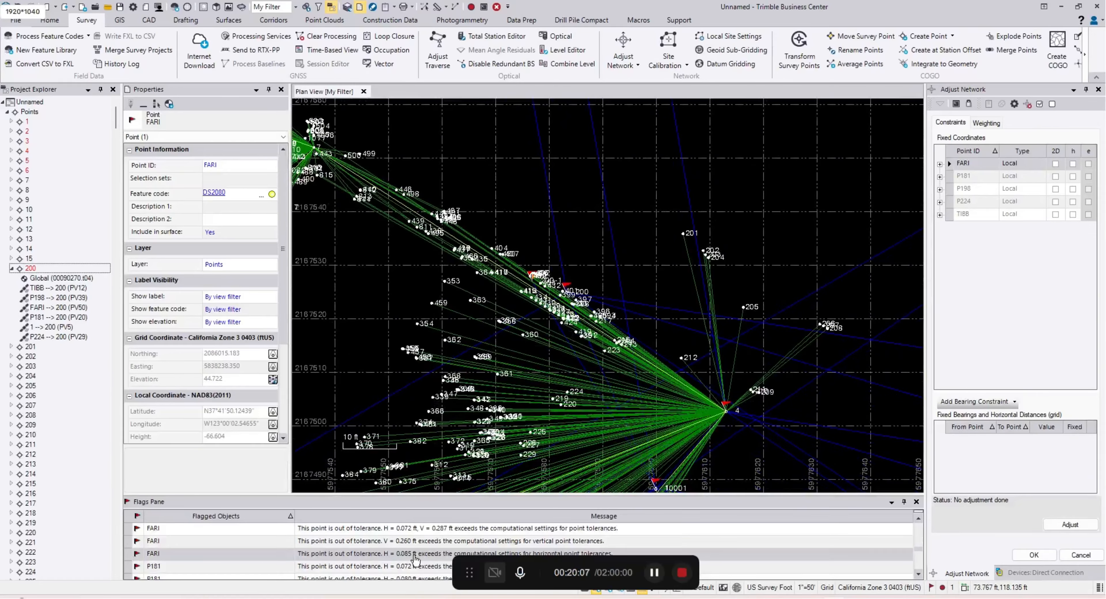
pyautogui.scroll(-3, 420, 566)
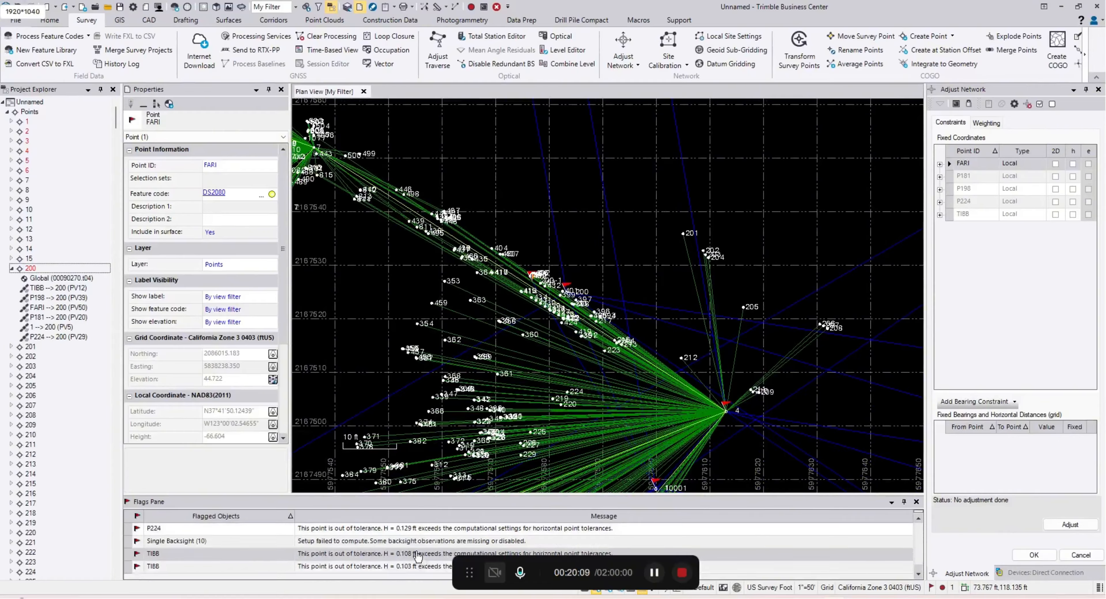
pyautogui.scroll(-6, 417, 557)
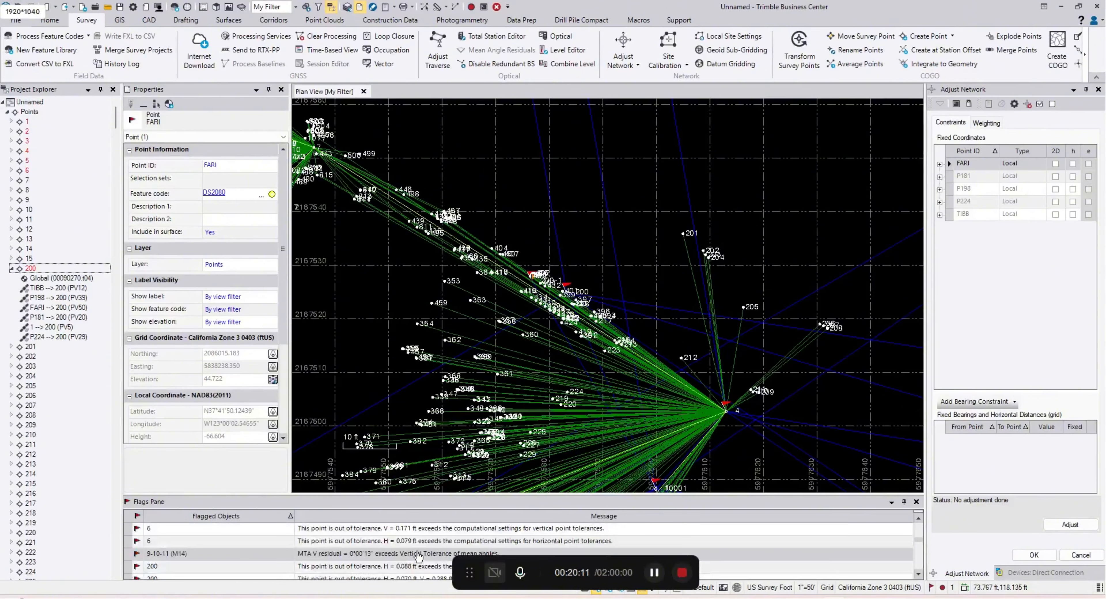
pyautogui.scroll(10, 419, 556)
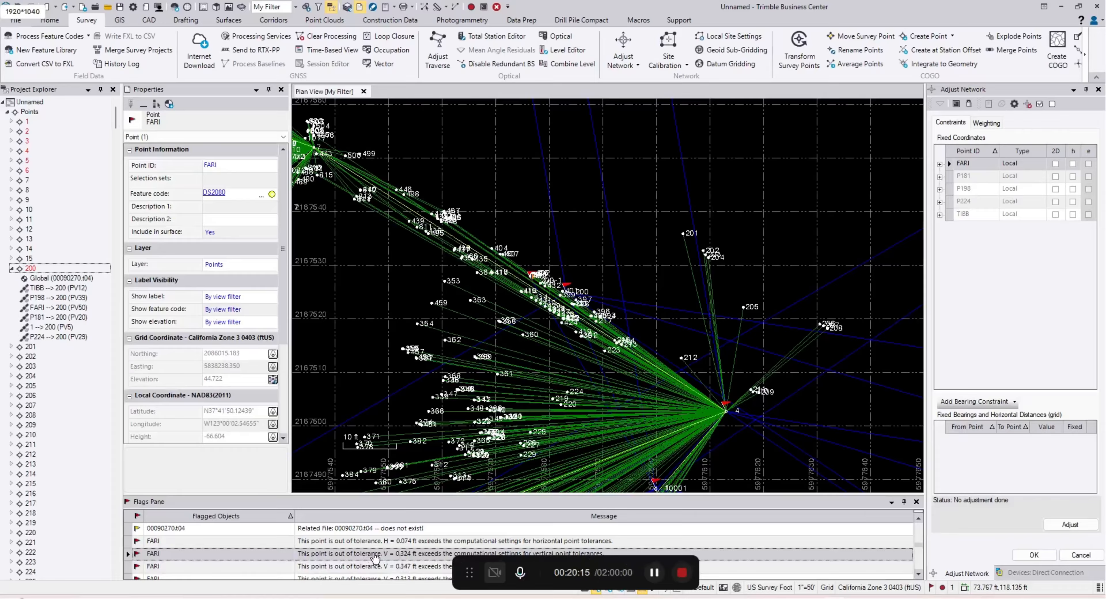
pyautogui.scroll(-1, 375, 558)
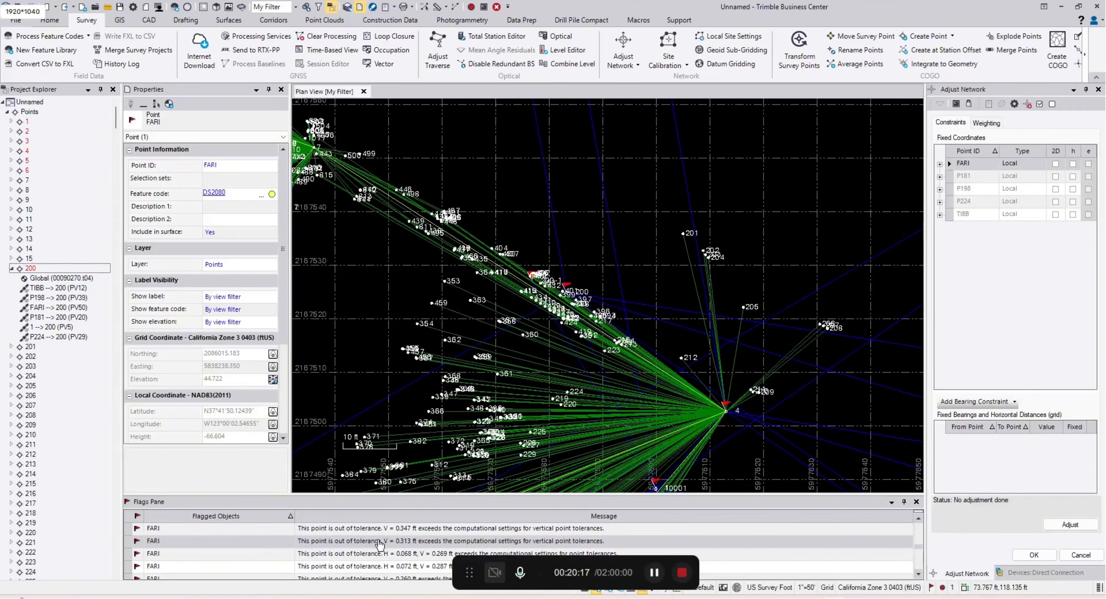
pyautogui.scroll(-1, 365, 570)
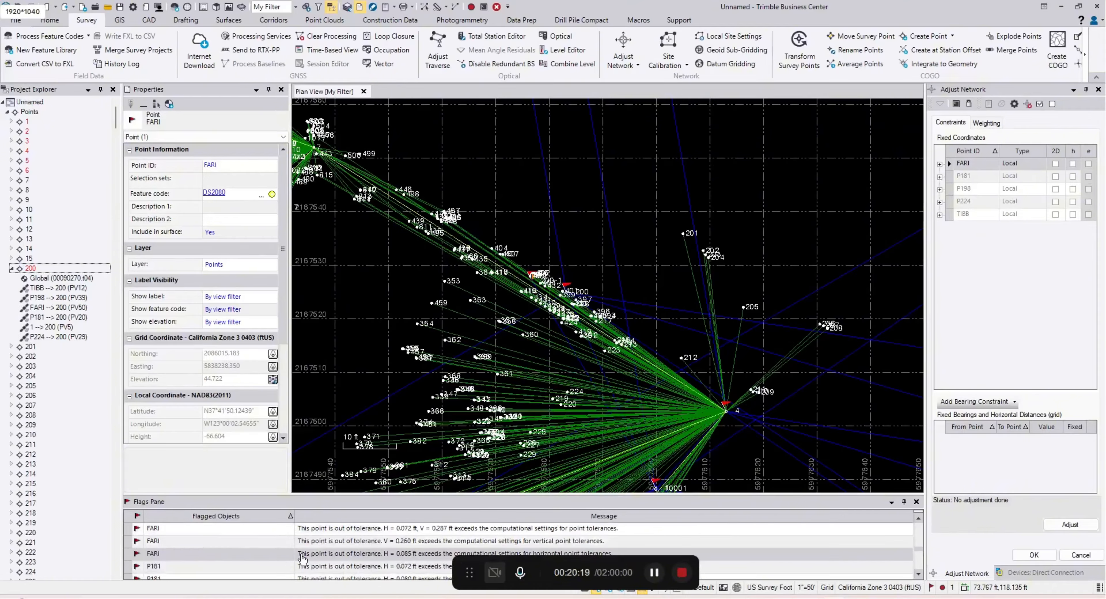
pyautogui.scroll(-1, 354, 561)
pyautogui.scroll(-3, 262, 560)
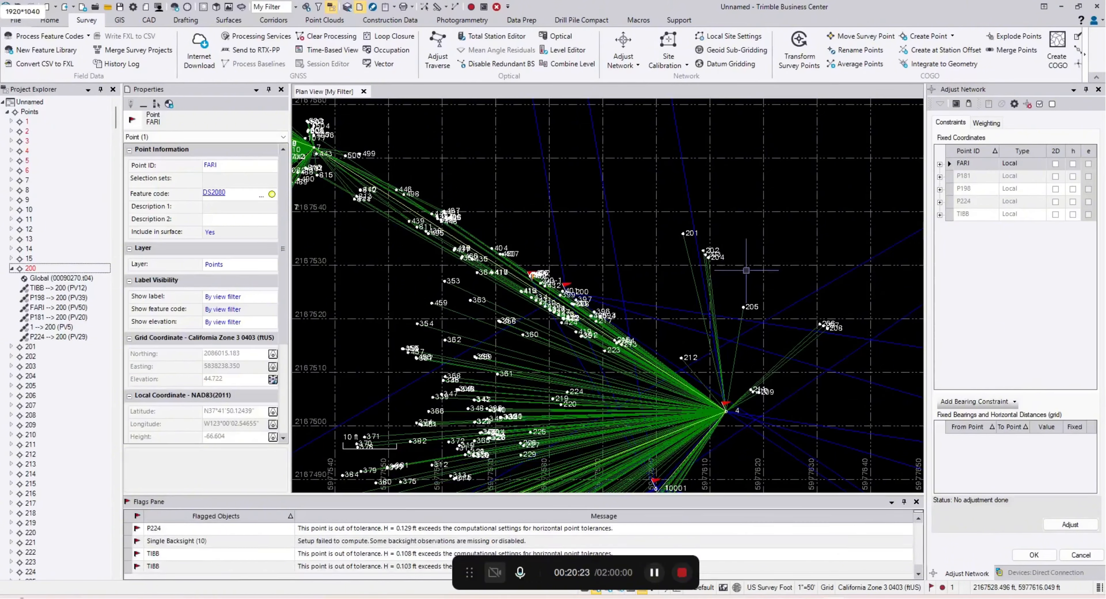
# Step: Run the network adjustment with no fixed coordinates
pyautogui.click(778, 247)
pyautogui.scroll(-4, 780, 229)
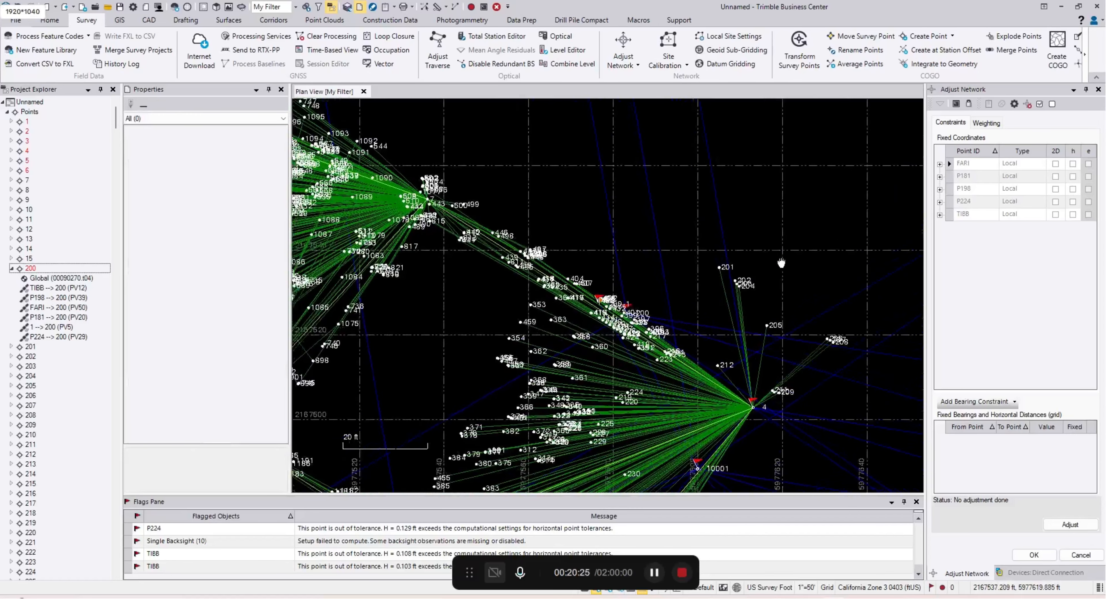
pyautogui.scroll(-3, 804, 254)
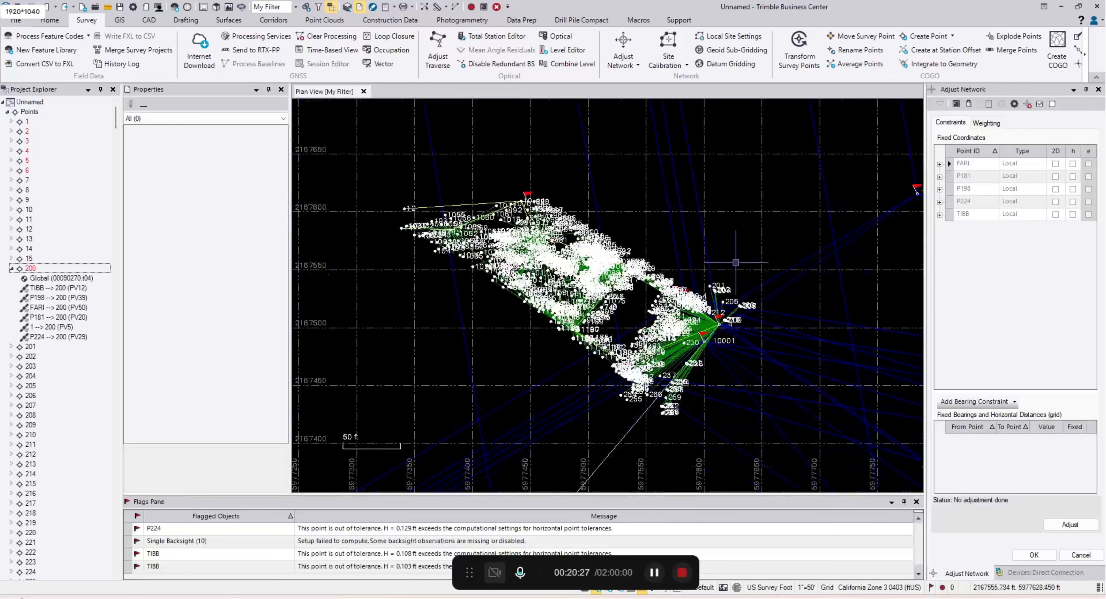
pyautogui.click(986, 123)
pyautogui.click(959, 121)
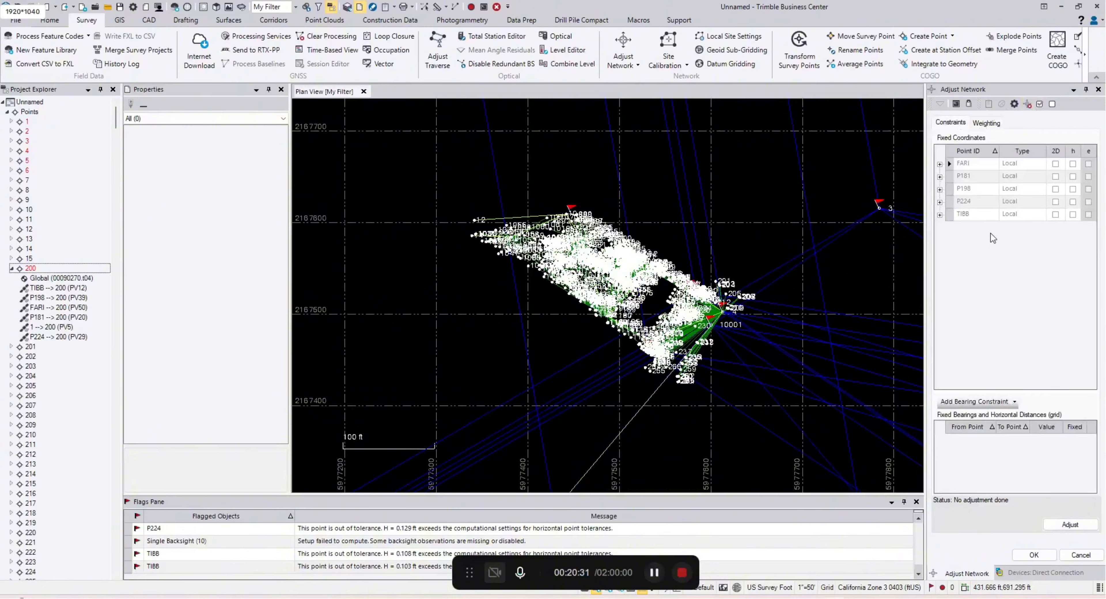
pyautogui.click(1071, 524)
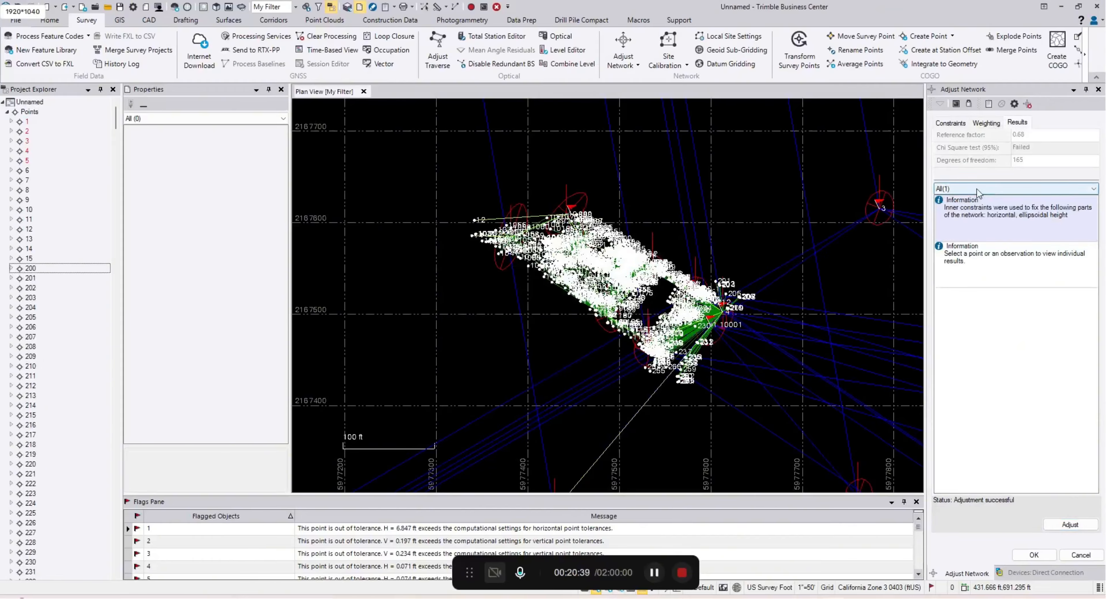
# Step: Set the weighting scalars to 0.65 for post-processed vectors, 0.80 for RTK vectors and 0.60 for horizontal angles, and rerun the adjustment despite unresolved errors
pyautogui.click(988, 124)
pyautogui.write('.')
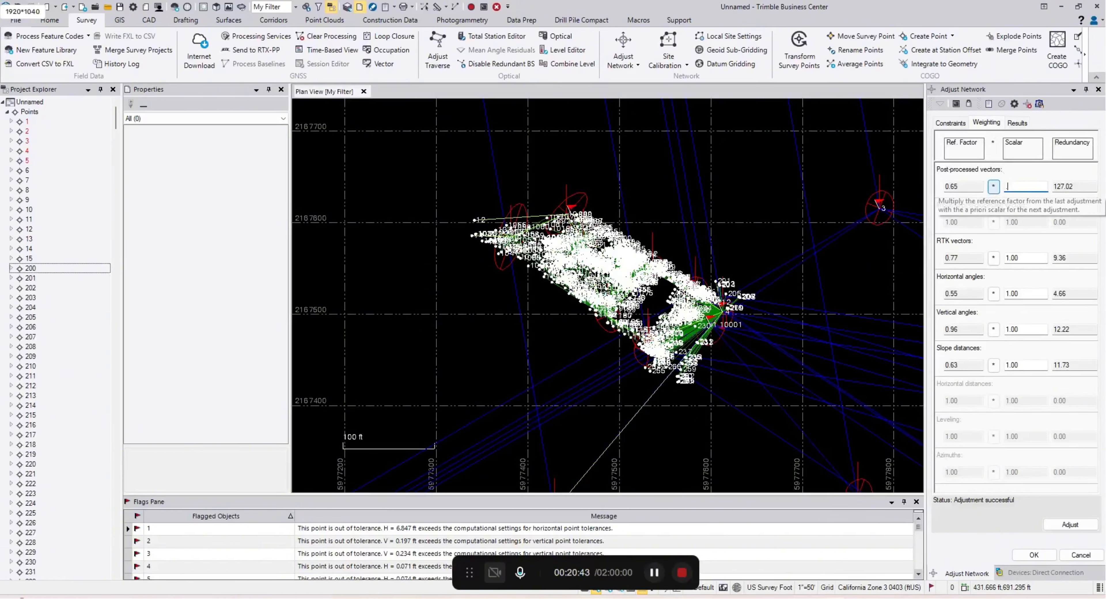
pyautogui.write('65')
pyautogui.press('Tab')
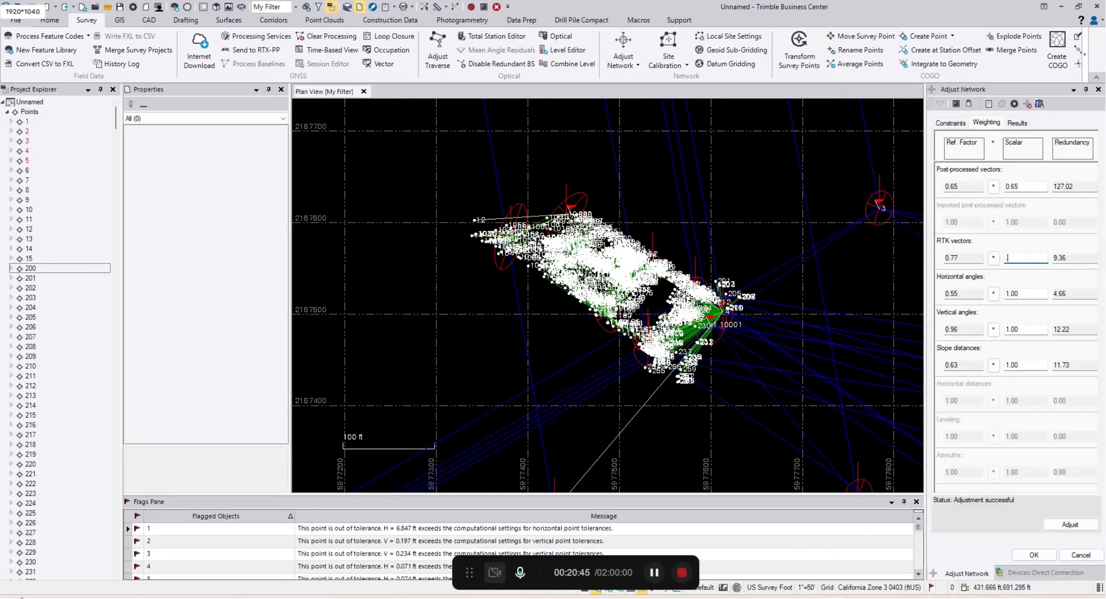
pyautogui.doubleClick(1038, 293)
pyautogui.write('.6')
pyautogui.press('Tab')
pyautogui.click(1070, 525)
pyautogui.click(675, 323)
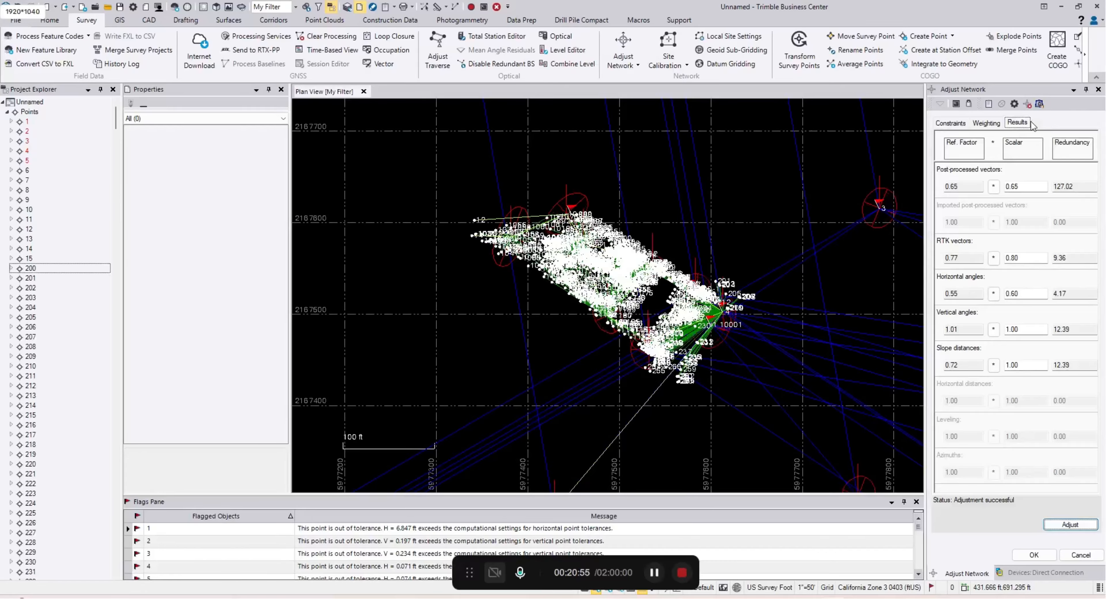
# Step: Multiply the slope distances scalar by its reference factor to get 0.80, rerun the adjustment despite unresolved errors and show the results
pyautogui.click(1017, 124)
pyautogui.click(987, 122)
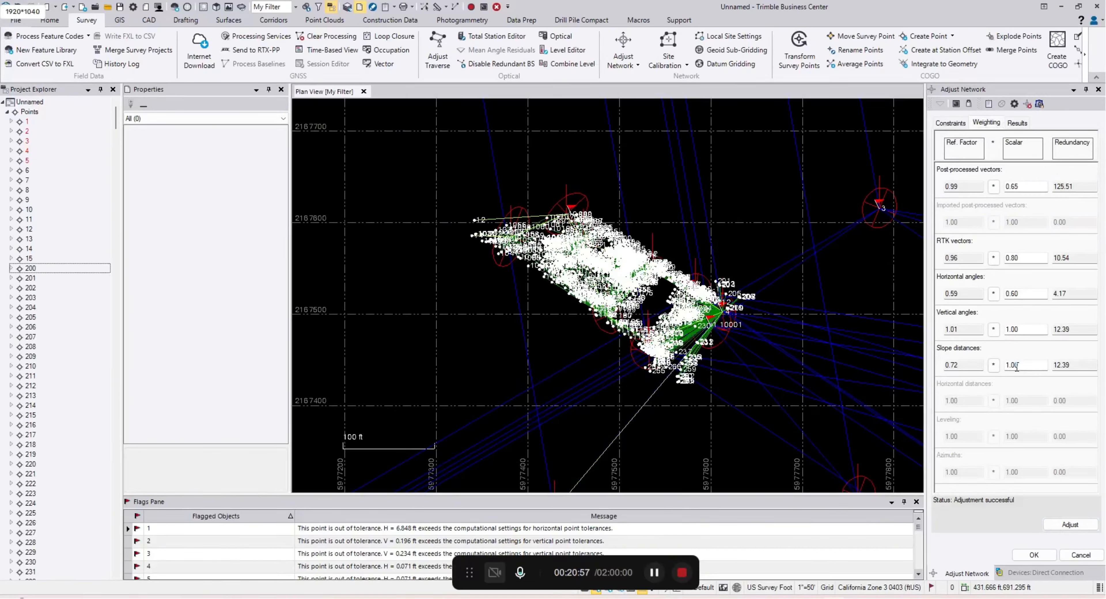
pyautogui.click(993, 364)
pyautogui.click(1065, 521)
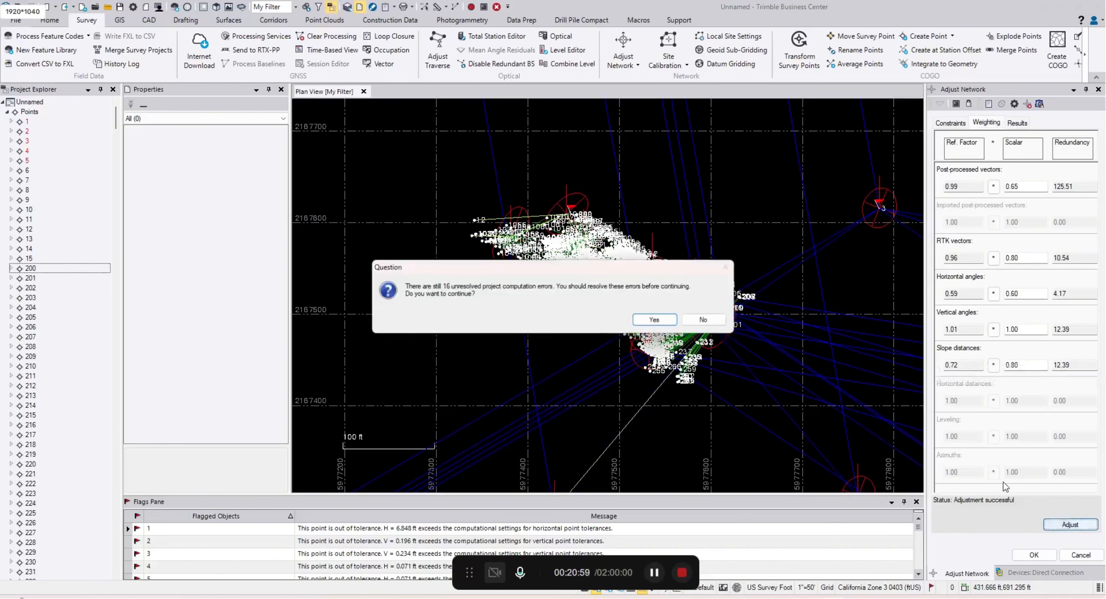
pyautogui.click(655, 322)
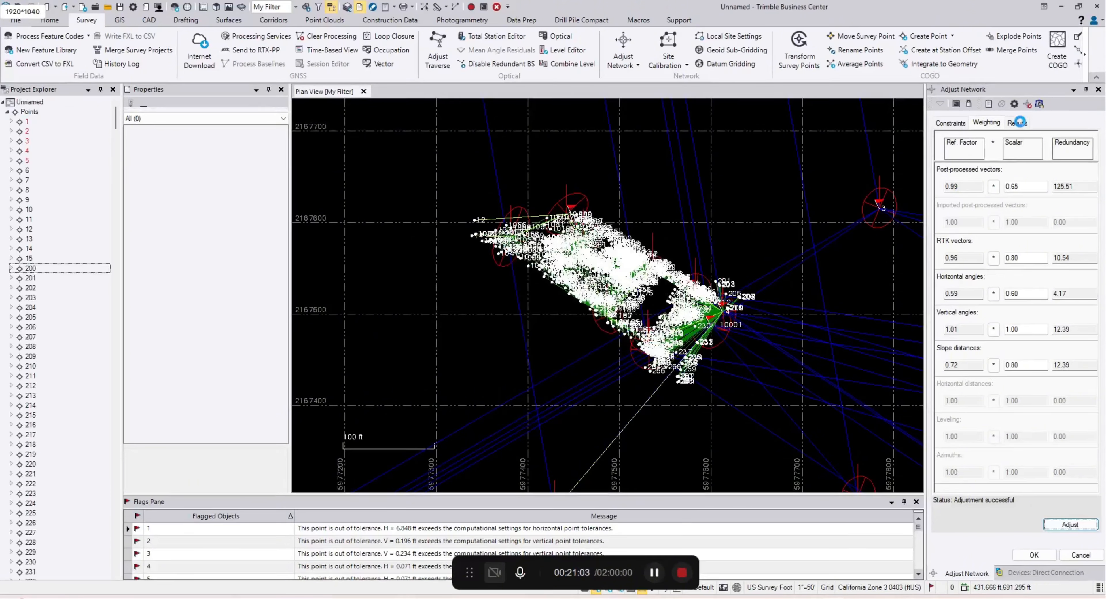
pyautogui.click(1017, 123)
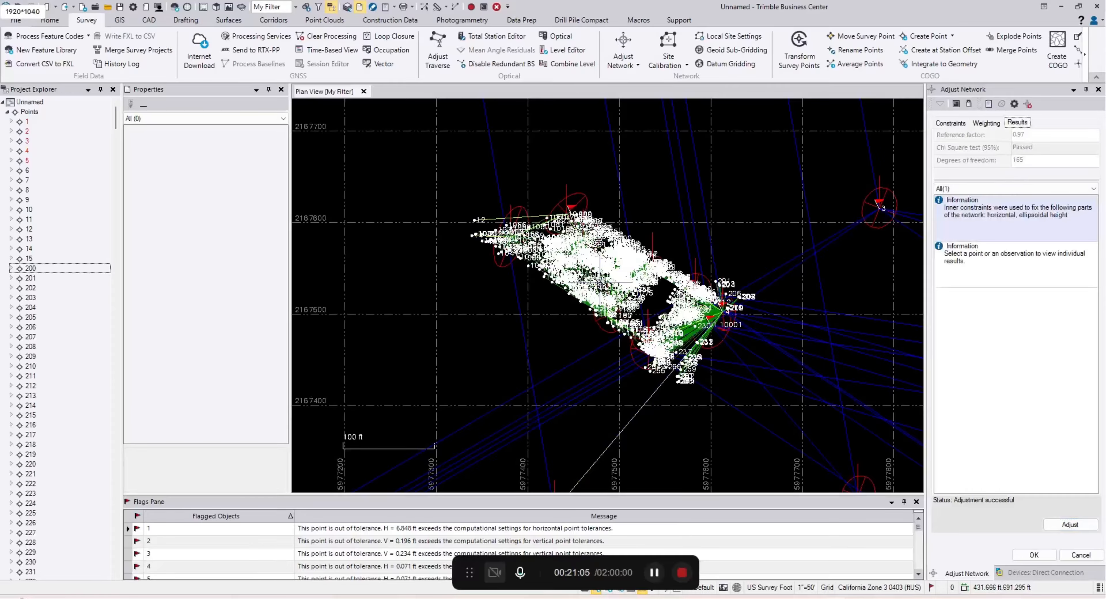
# Step: Review the adjusted northing, easting, elevation and height errors of points 1 to 5, and clear the selection
pyautogui.scroll(2, 649, 326)
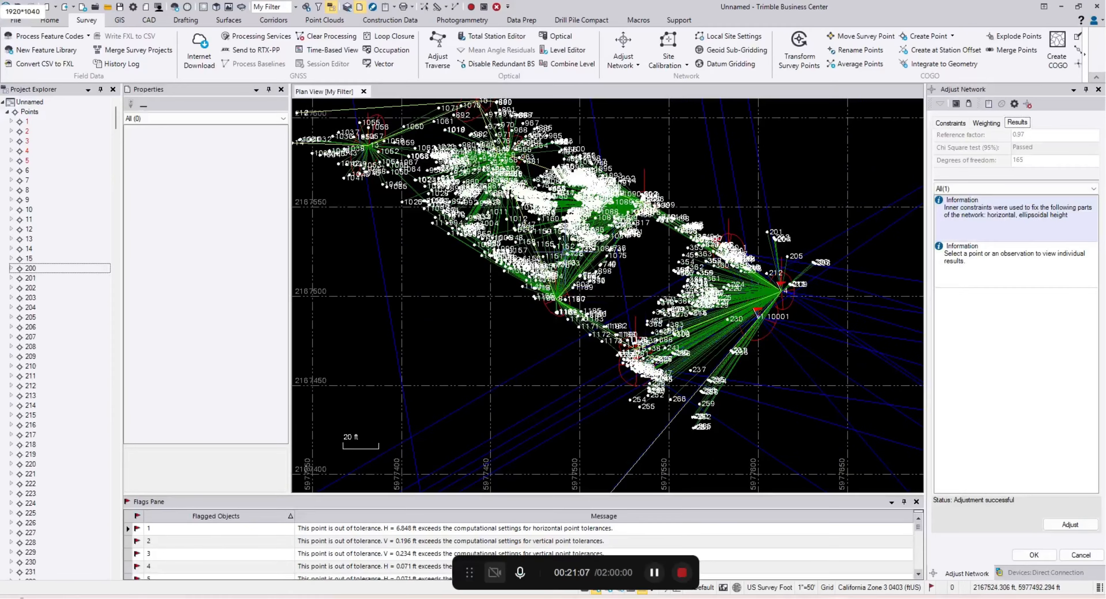
pyautogui.moveTo(556, 287); pyautogui.dragTo(595, 358, button='middle')
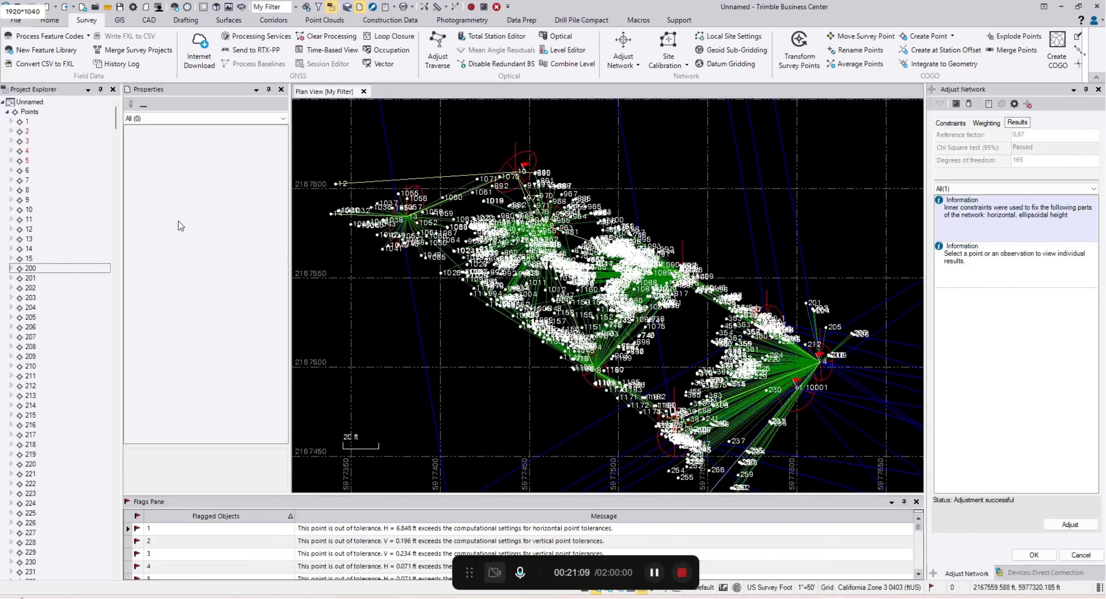
pyautogui.click(30, 123)
pyautogui.scroll(-2, 68, 227)
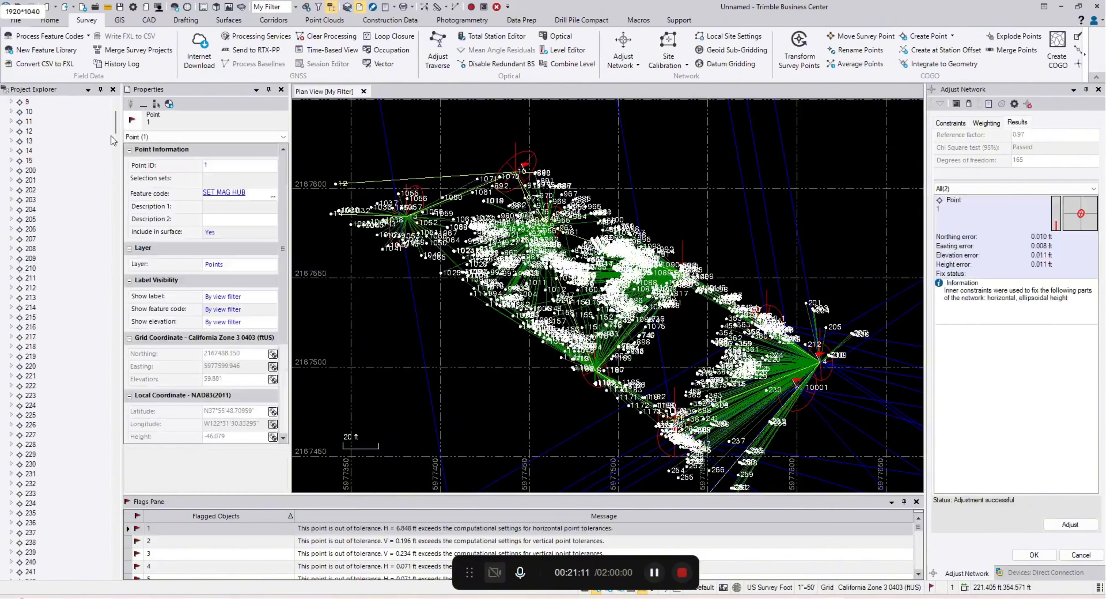
pyautogui.moveTo(116, 129)
pyautogui.mouseDown()
pyautogui.moveTo(125, 559)
pyautogui.moveTo(126, 111)
pyautogui.mouseUp()
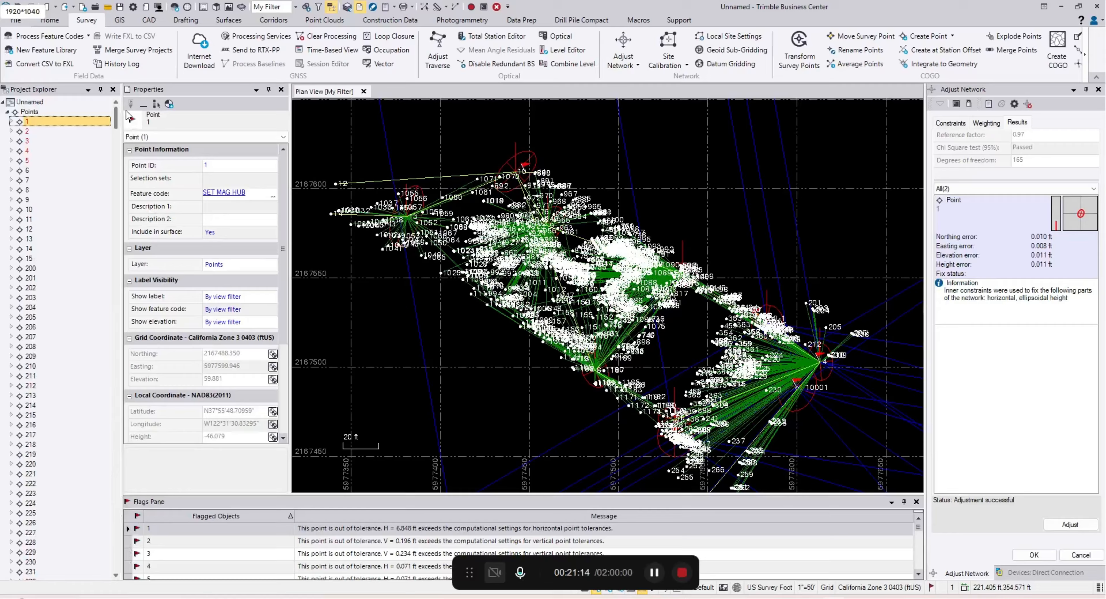
pyautogui.keyDown('shift'); pyautogui.click(39, 163); pyautogui.keyUp('shift')
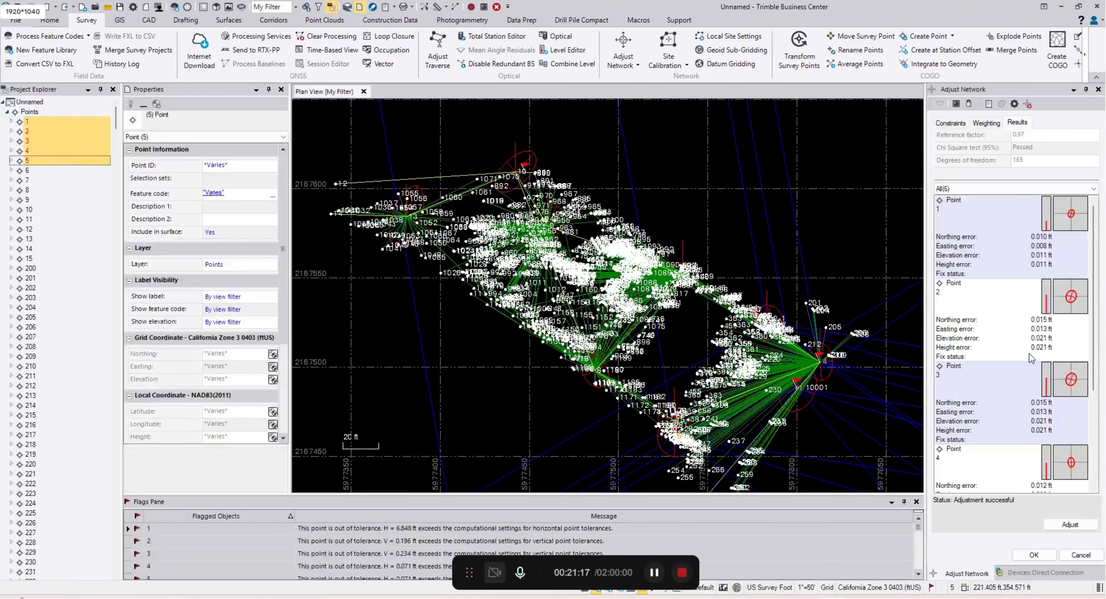
pyautogui.scroll(-2, 1034, 364)
pyautogui.scroll(2, 1039, 403)
pyautogui.scroll(-2, 1036, 265)
pyautogui.click(855, 232)
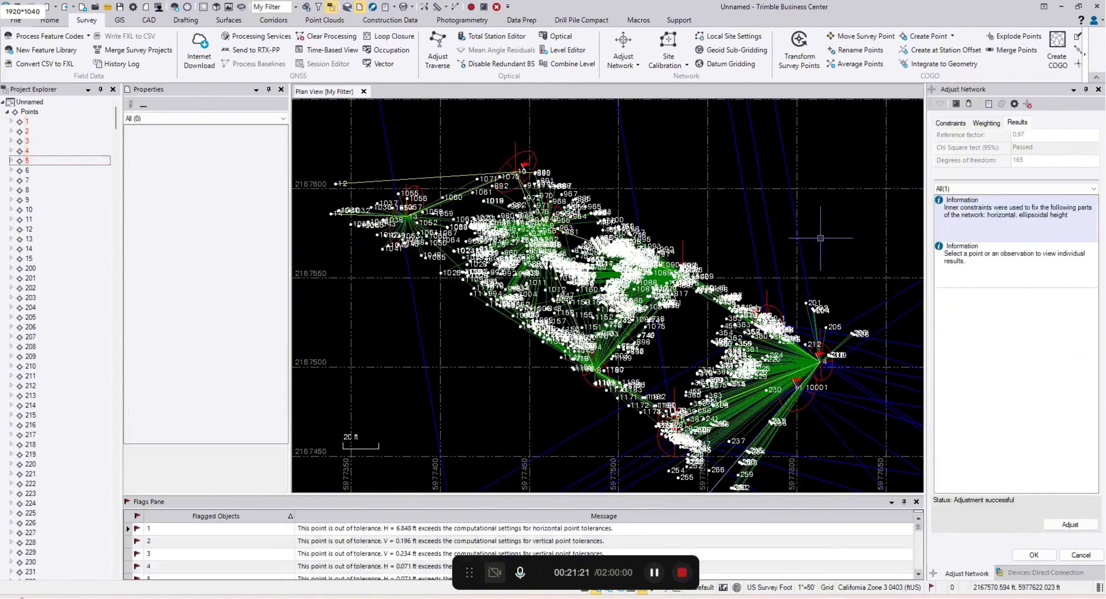
# Step: Select point 1 in the project's point list and locate it close up in the plan view beside point 10001
pyautogui.moveTo(737, 346); pyautogui.dragTo(619, 296, button='middle')
pyautogui.scroll(3, 691, 321)
pyautogui.scroll(-1, 717, 338)
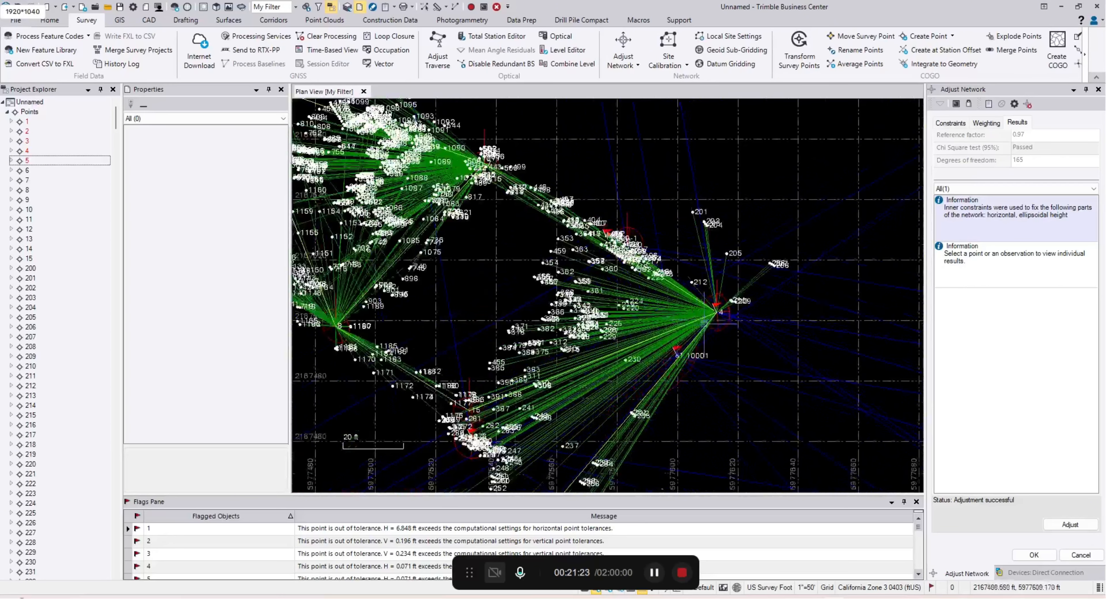
pyautogui.moveTo(592, 369); pyautogui.dragTo(700, 288, button='middle')
pyautogui.click(27, 130)
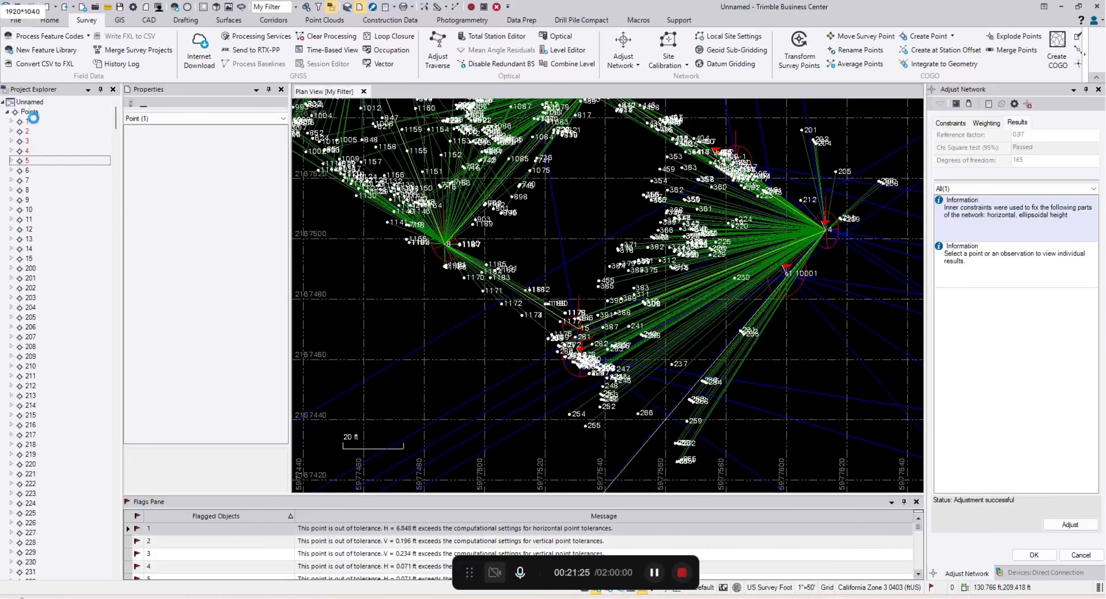
pyautogui.rightClick(34, 129)
pyautogui.rightClick(36, 123)
pyautogui.click(58, 129)
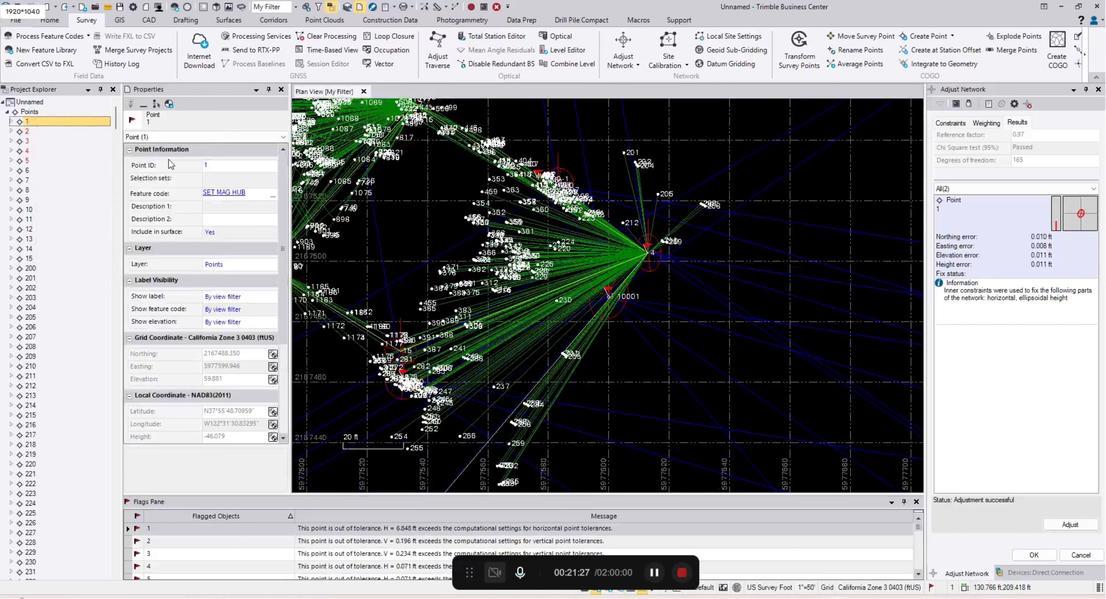
pyautogui.scroll(15, 608, 295)
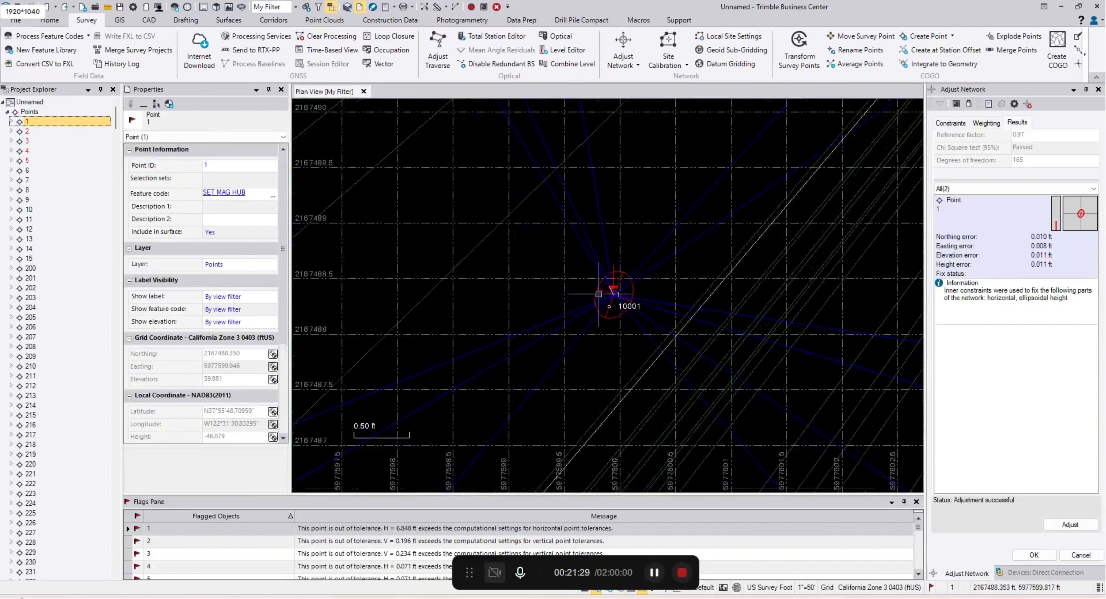
# Step: Measure the inverse from point 10001 to point 1 and leave the command
pyautogui.click(454, 6)
pyautogui.click(531, 360)
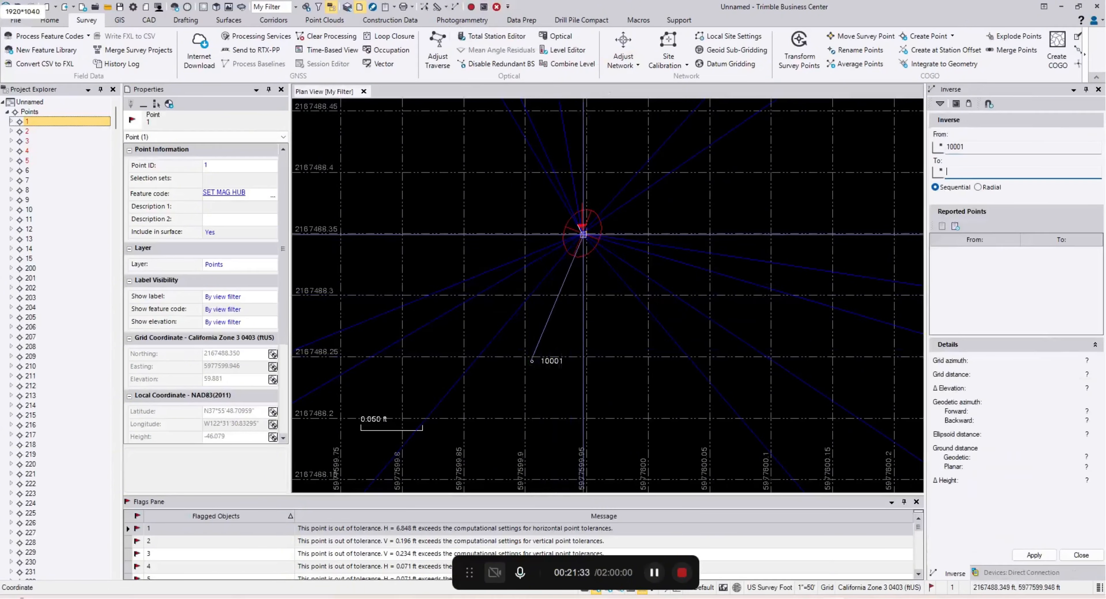
pyautogui.click(582, 234)
pyautogui.click(628, 586)
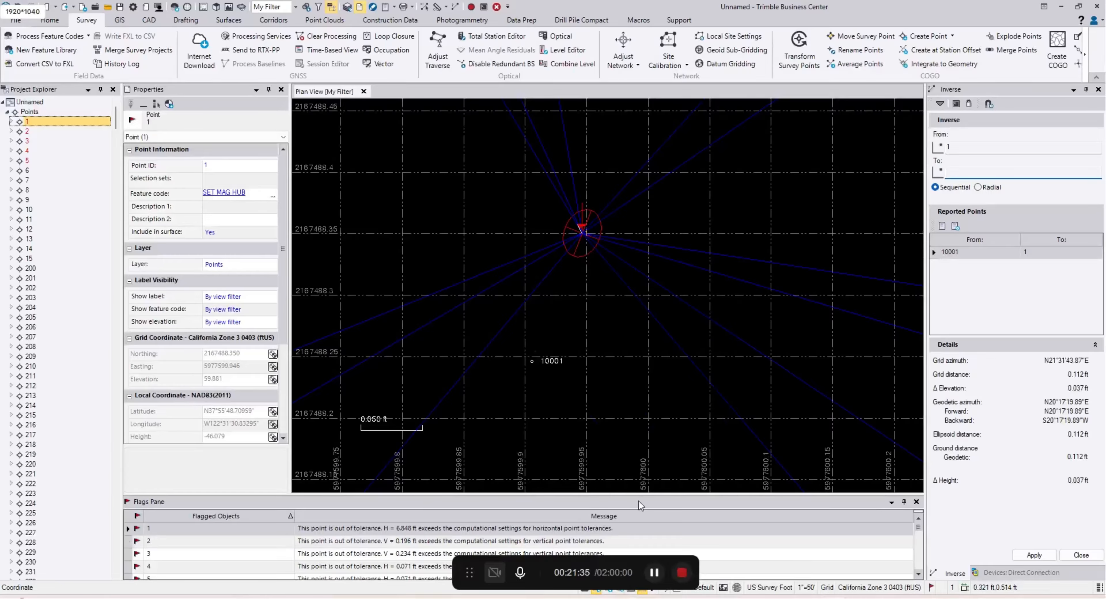
pyautogui.press('Escape')
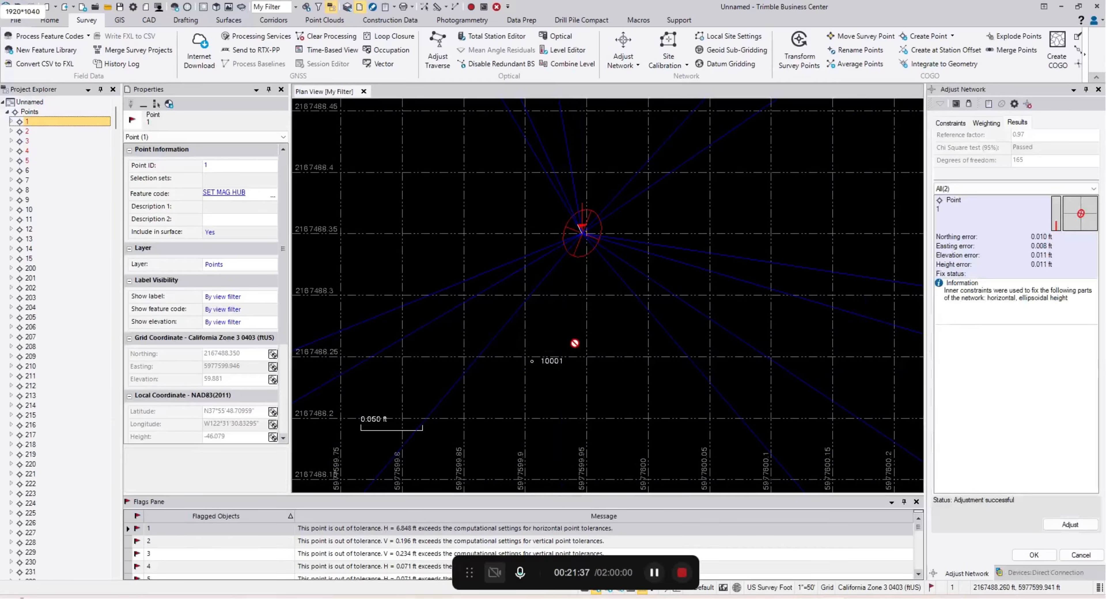
# Step: Repeat the inverse from point 10001 to point 1 to check the grid distance and elevation difference, and exit it
pyautogui.click(532, 361)
pyautogui.click(581, 232)
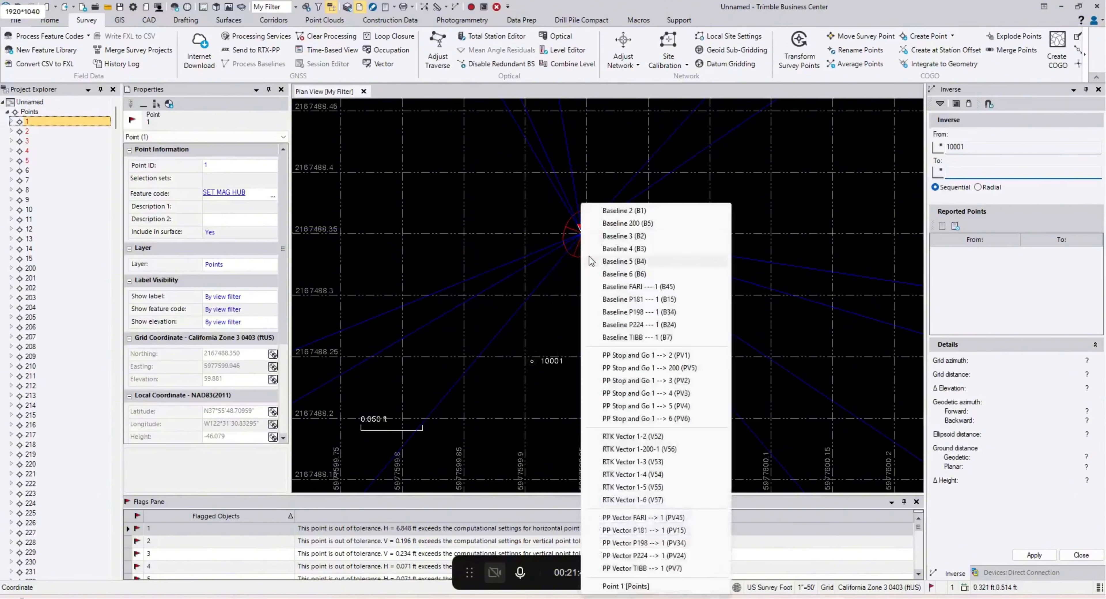
pyautogui.click(624, 587)
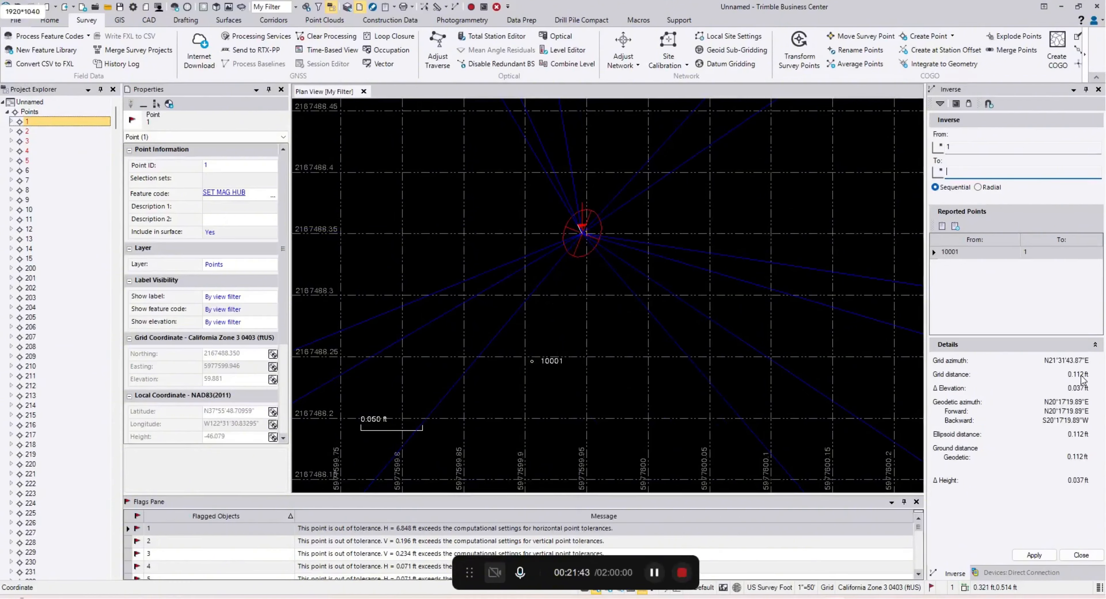
pyautogui.click(633, 353)
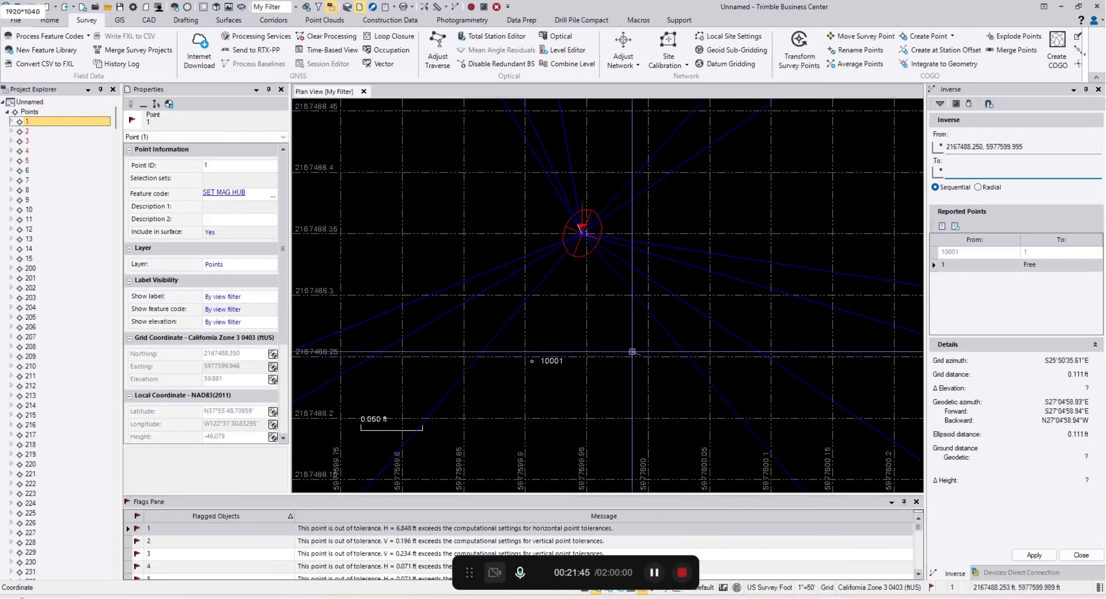
pyautogui.press('Escape')
# Step: Accept the network adjustment and show the whole survey site in the plan view
pyautogui.scroll(-4, 607, 347)
pyautogui.click(1039, 556)
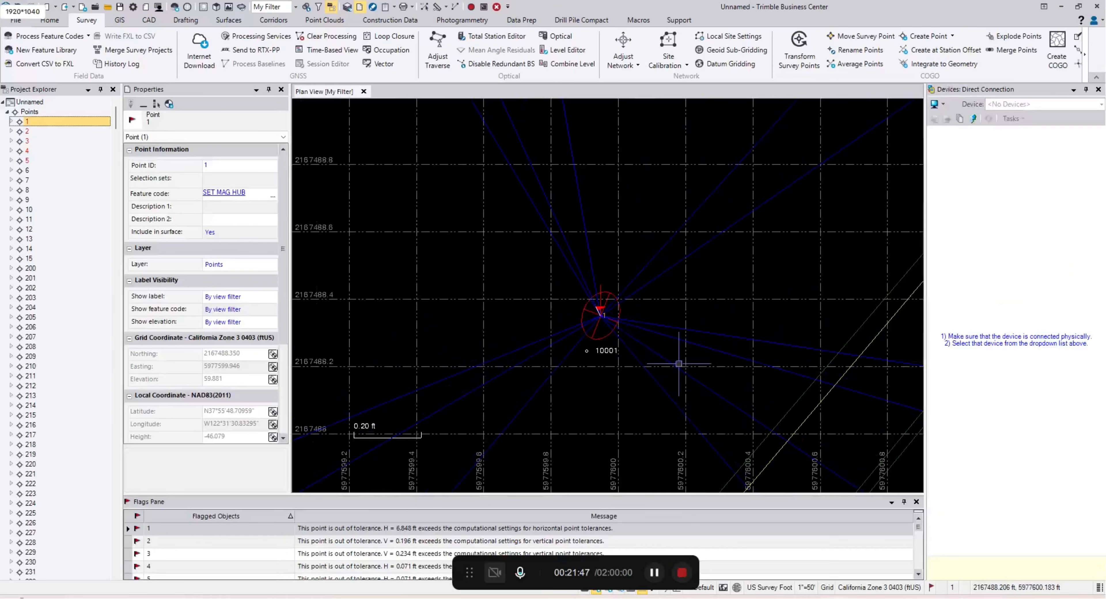
pyautogui.scroll(-5, 660, 363)
pyautogui.scroll(-8, 652, 368)
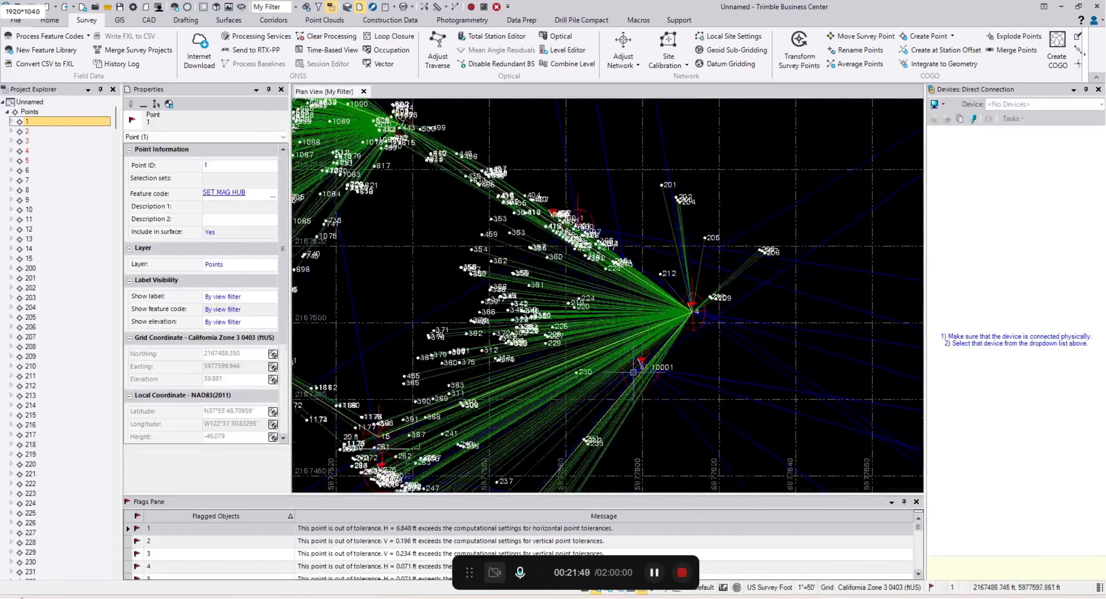
pyautogui.scroll(-1, 593, 352)
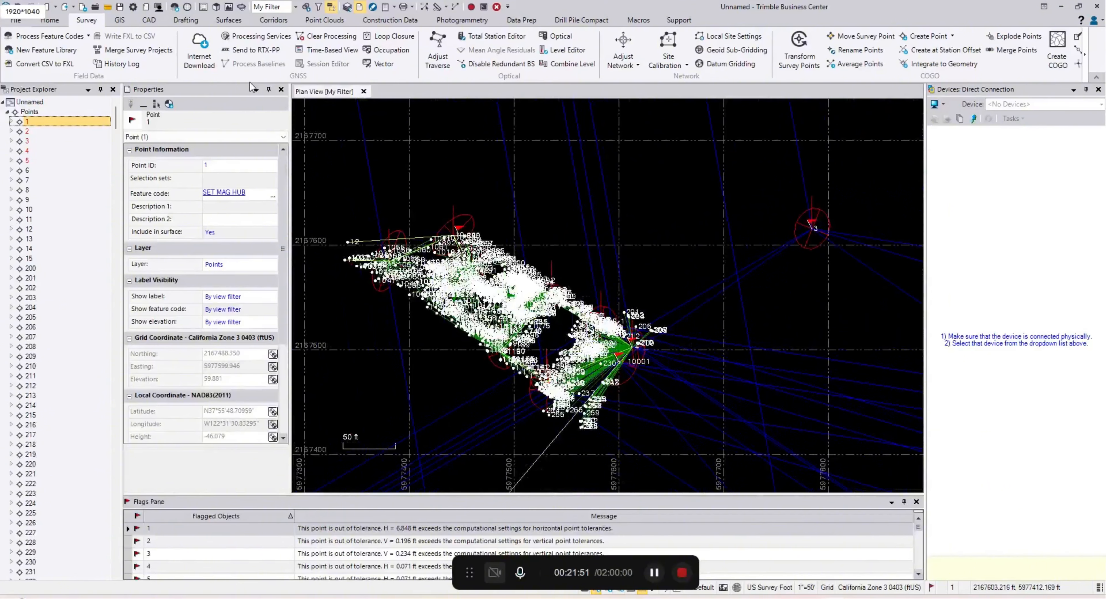
# Step: Start saving the project under a new name and browse to the server's Fathers LS FILES\JOBS\2026 folder
pyautogui.click(17, 20)
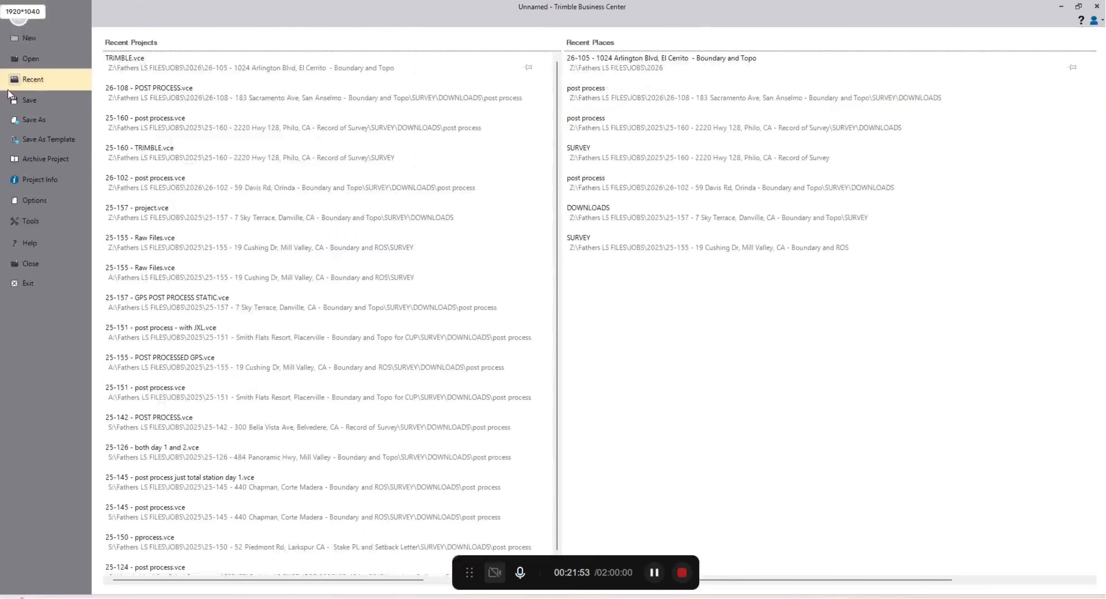
pyautogui.press('Escape')
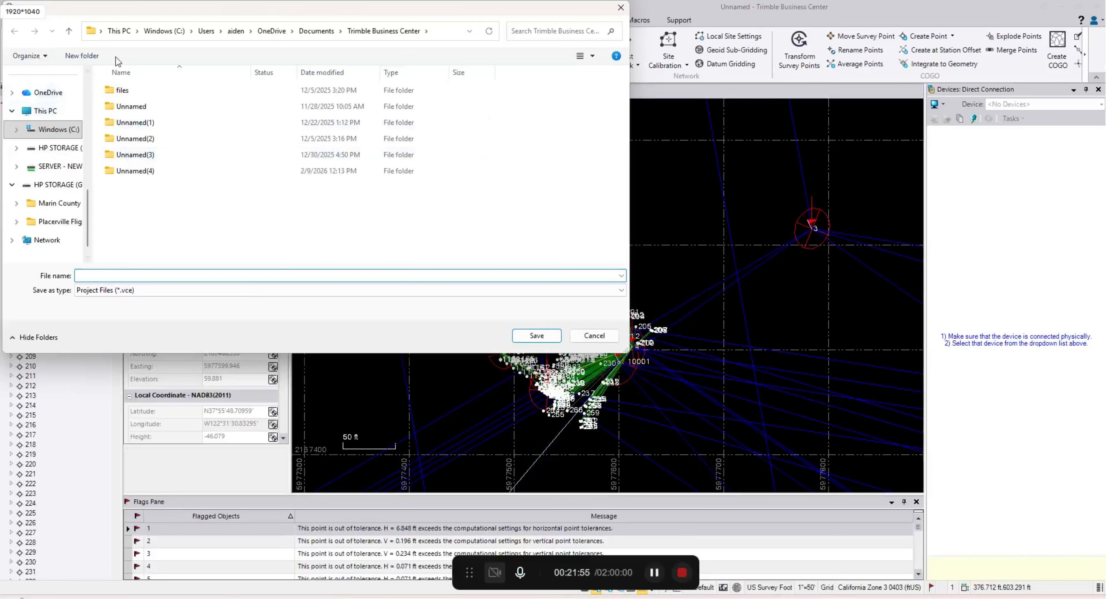
pyautogui.click(60, 166)
pyautogui.doubleClick(146, 107)
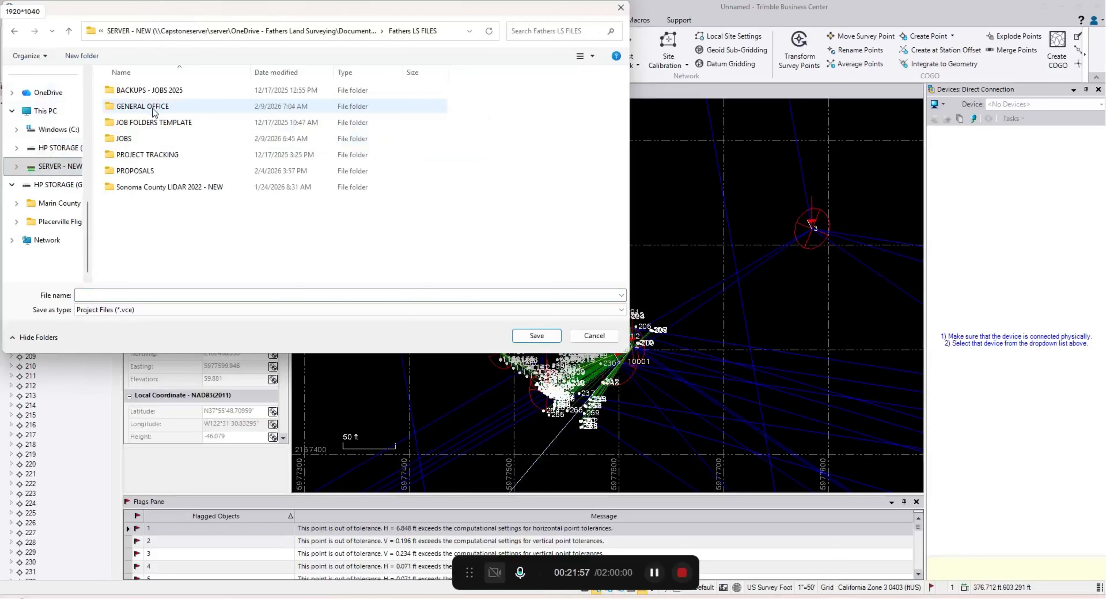
pyautogui.click(137, 140)
pyautogui.doubleClick(129, 139)
pyautogui.doubleClick(125, 108)
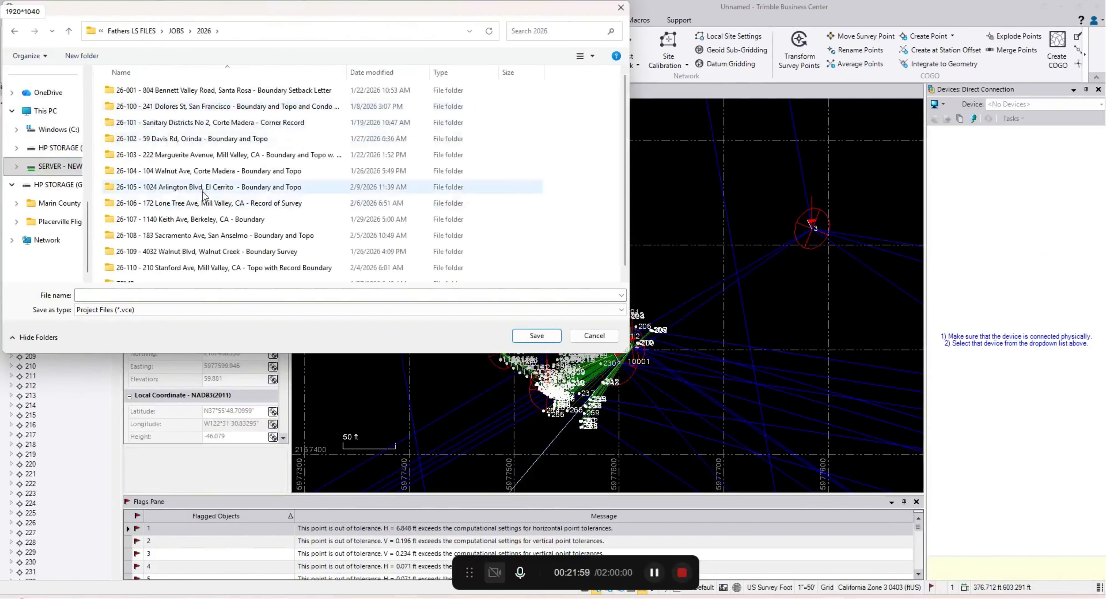
# Step: Save the project as 26-104 - POST PROCESS GNSS in the 26-104 job's SURVEY\DOWNLOADS\post process folder
pyautogui.click(188, 172)
pyautogui.doubleClick(188, 171)
pyautogui.doubleClick(144, 203)
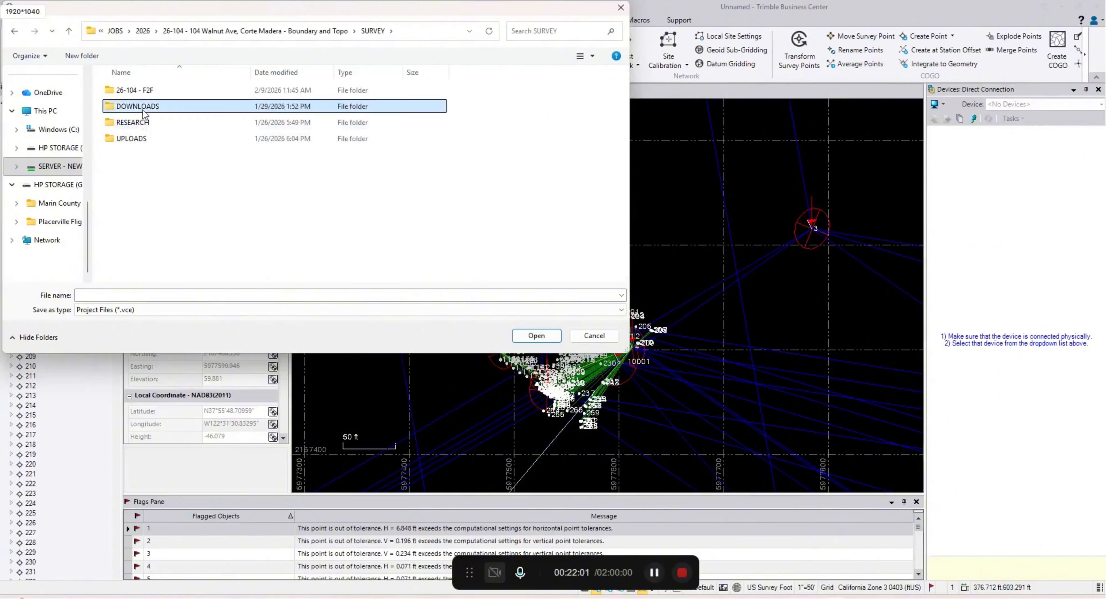
pyautogui.doubleClick(143, 106)
pyautogui.click(144, 123)
pyautogui.doubleClick(143, 123)
pyautogui.click(154, 295)
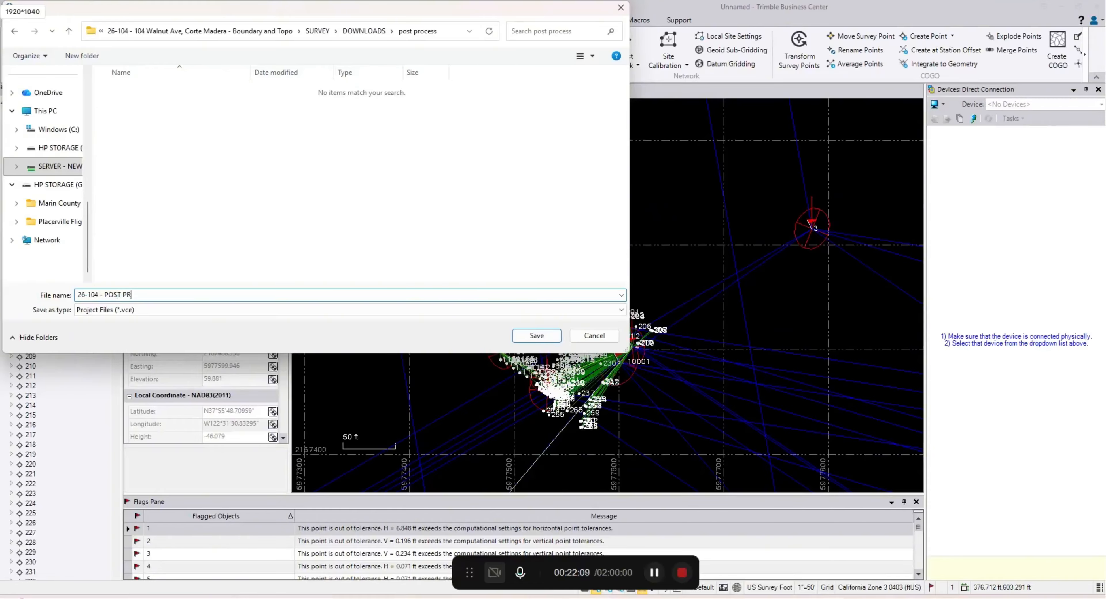
pyautogui.press('Return')
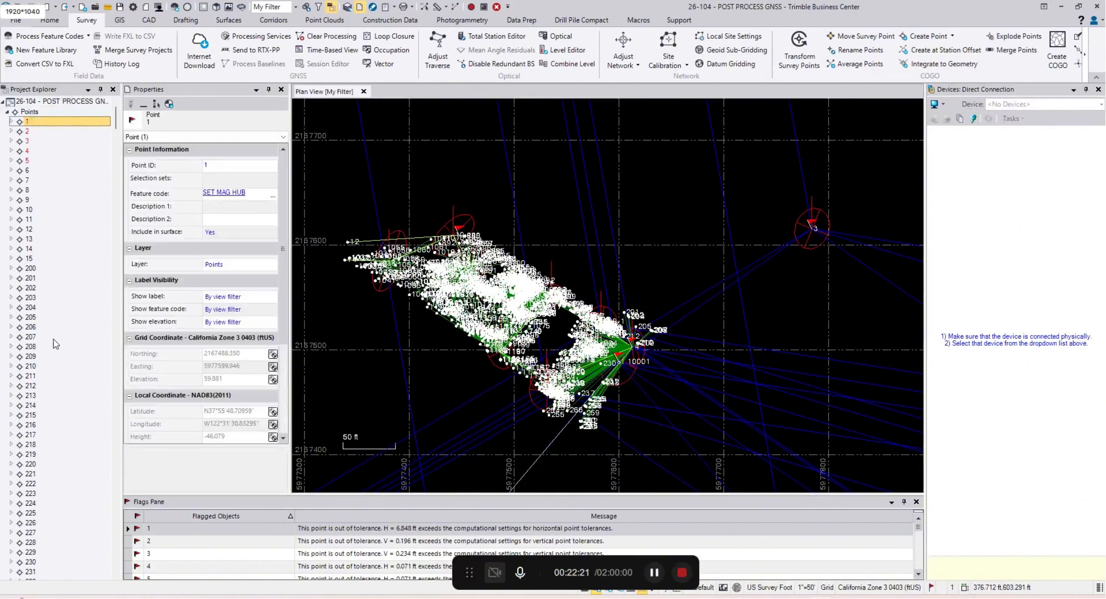
# Step: Select all points from 1 through 10001 in the project's point list
pyautogui.scroll(-3, 115, 245)
pyautogui.moveTo(116, 128); pyautogui.dragTo(123, 566)
pyautogui.click(47, 493)
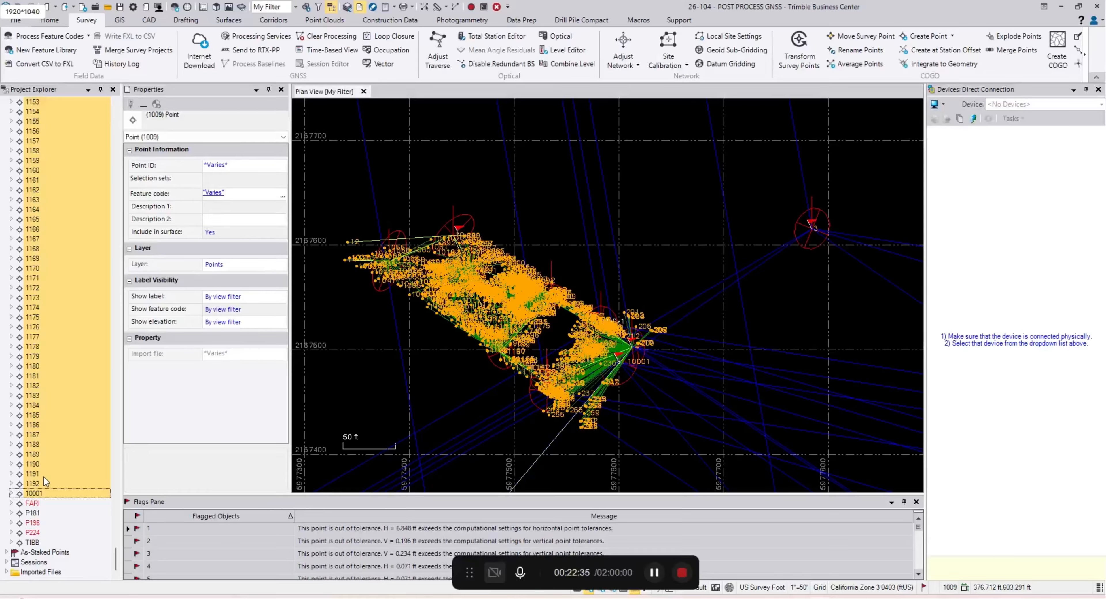
# Step: Set up a custom P,N,E,elev,Code export of the selected points and browse to the server's JOBS\2026 folder for its file
pyautogui.click(51, 21)
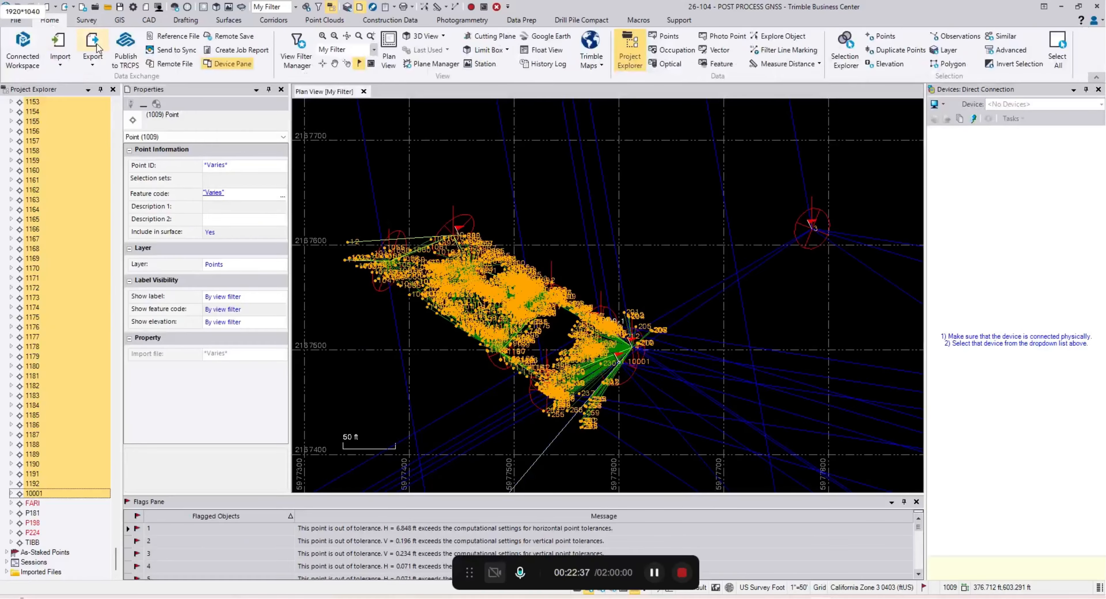
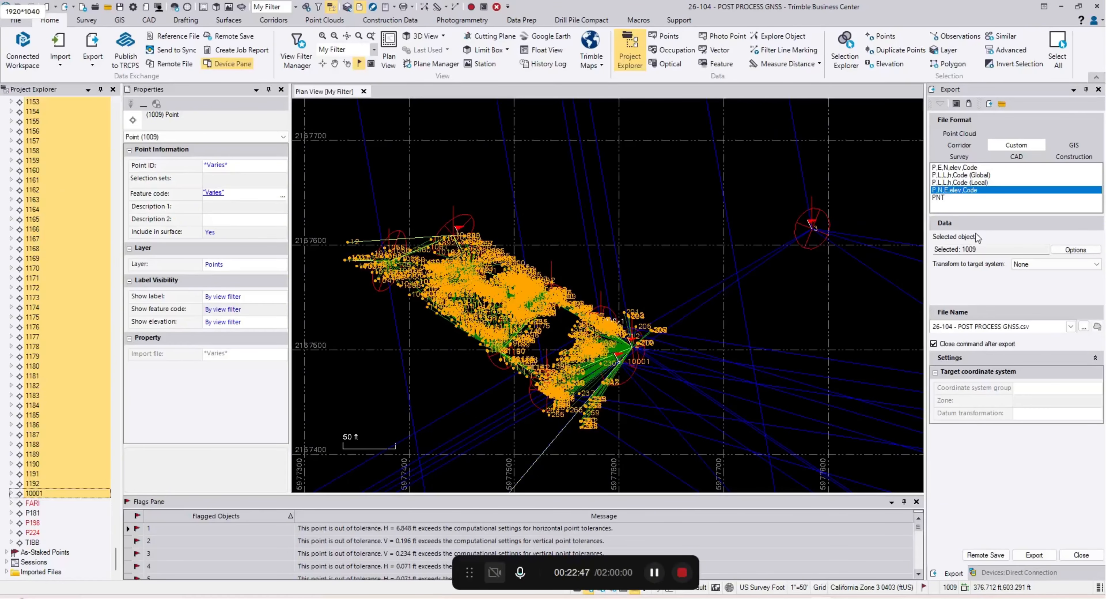
pyautogui.click(1083, 328)
pyautogui.click(56, 166)
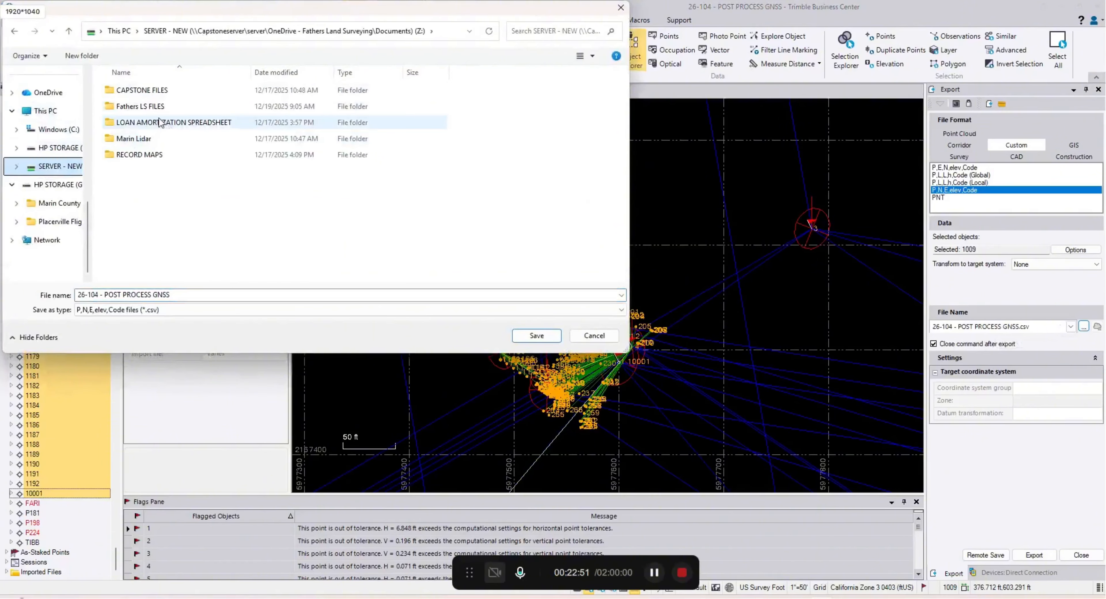
pyautogui.doubleClick(151, 107)
pyautogui.doubleClick(141, 133)
pyautogui.doubleClick(142, 107)
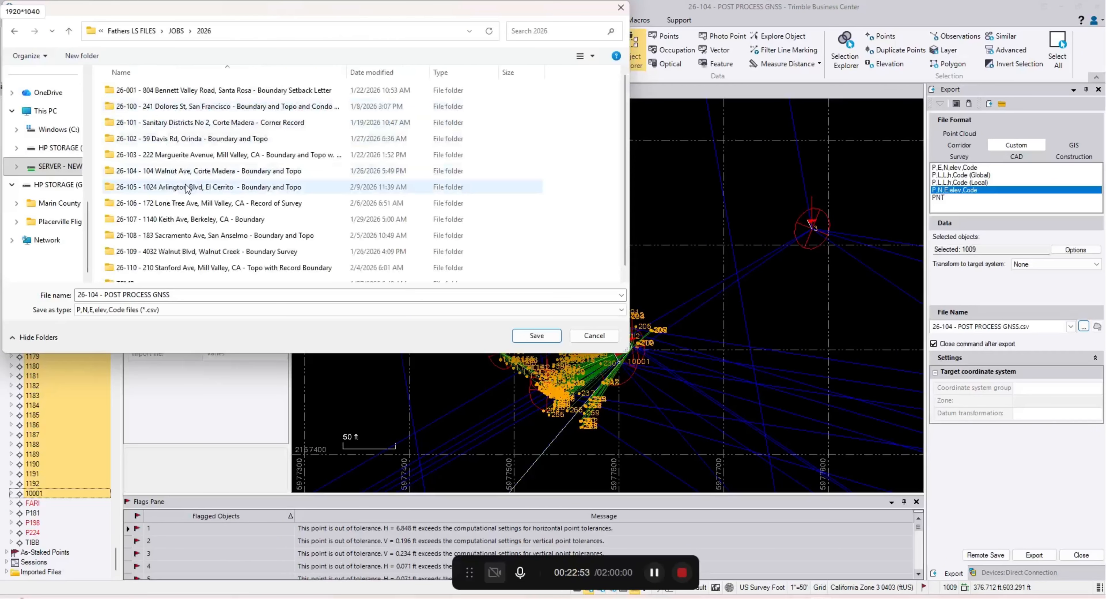
# Step: Export the points as 26-104 - POST PROCESS GNSS.csv to the 26-104 job's SURVEY\DOWNLOADS\post process folder
pyautogui.click(190, 187)
pyautogui.doubleClick(185, 171)
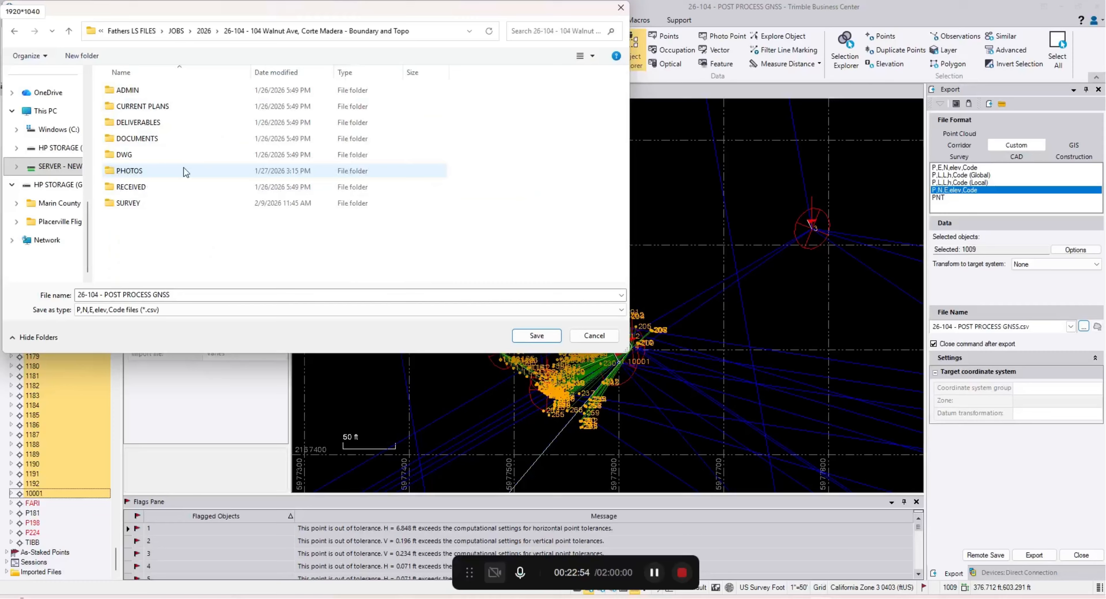
pyautogui.doubleClick(137, 203)
pyautogui.doubleClick(148, 106)
pyautogui.doubleClick(146, 125)
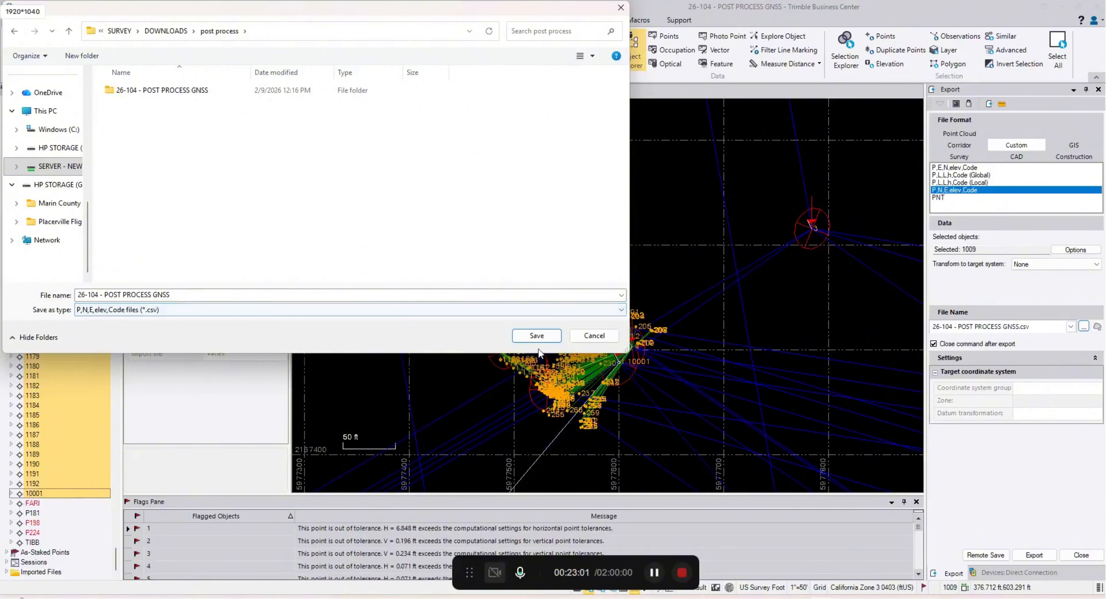
pyautogui.click(539, 339)
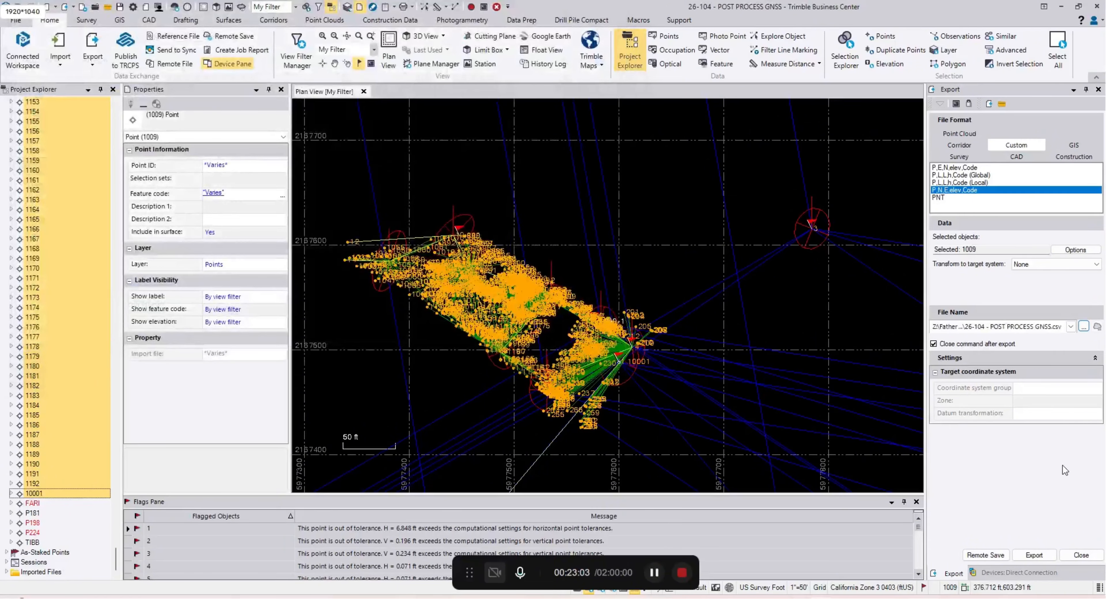
pyautogui.click(1034, 555)
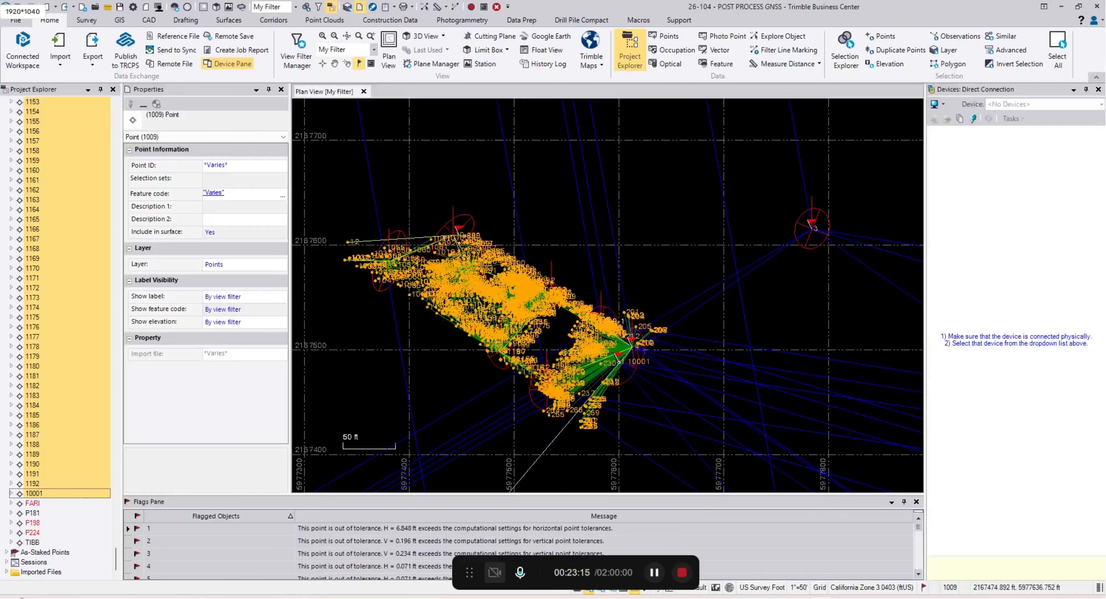
# Step: Switch to Civil 3D and remove the 26-104 import event's data from the master drawing
pyautogui.hotkey('alt', 'Tab')
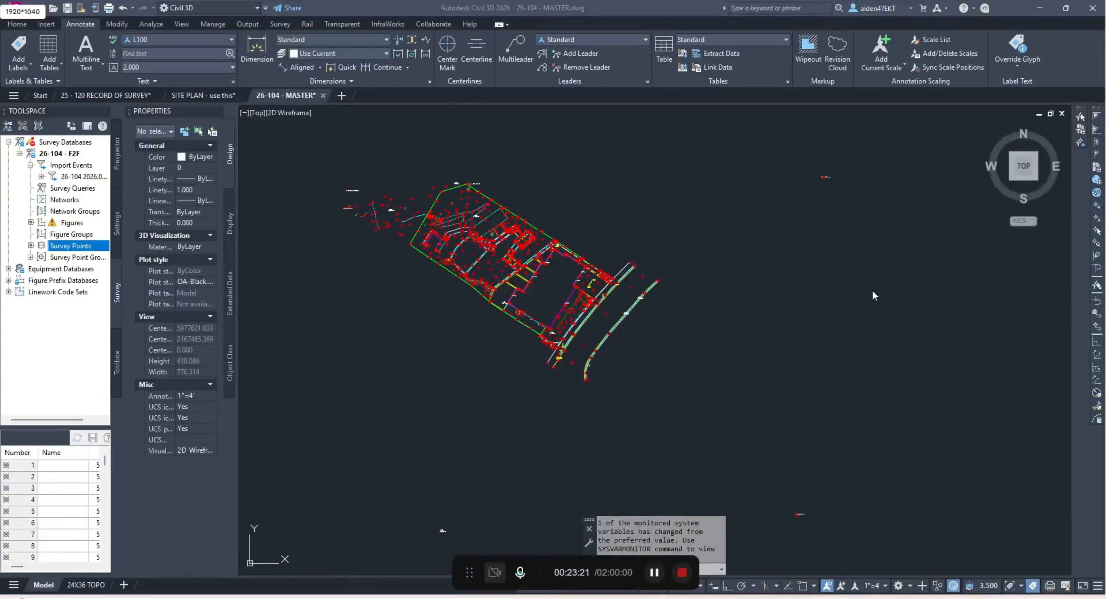
pyautogui.click(83, 176)
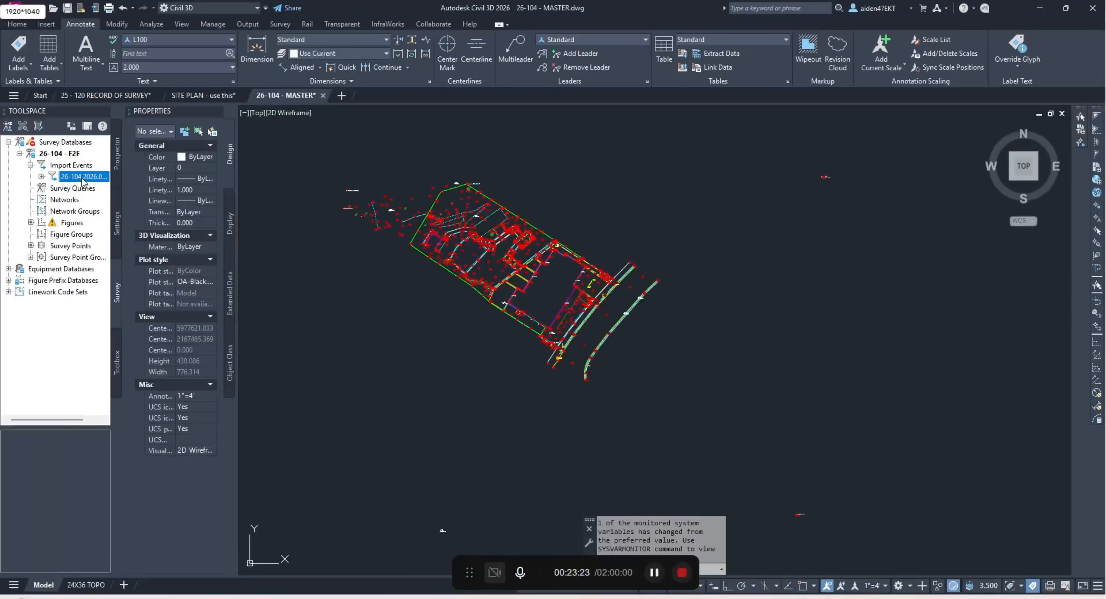
pyautogui.rightClick(84, 178)
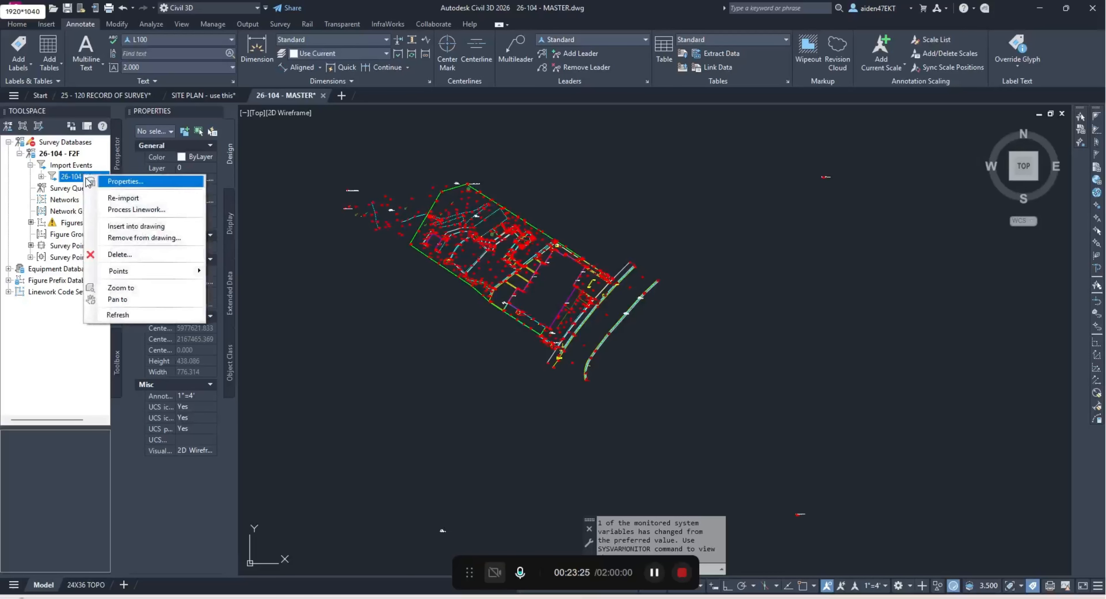
pyautogui.click(128, 239)
pyautogui.click(585, 327)
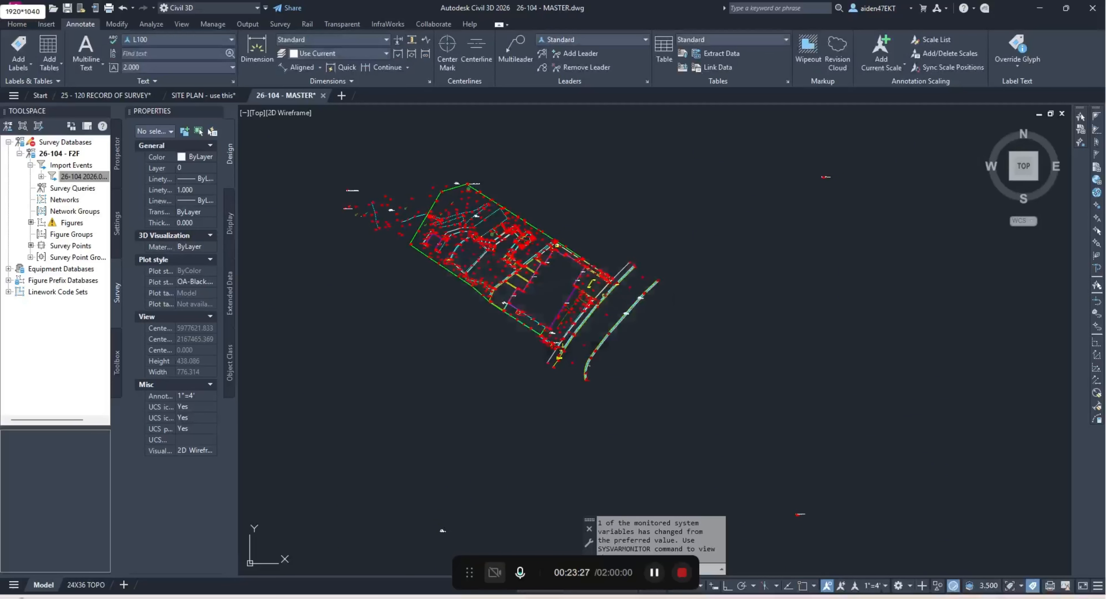
# Step: Delete the old 26-104 import event and all its associated data from the 26-104 - F2F survey database
pyautogui.rightClick(84, 176)
pyautogui.click(146, 258)
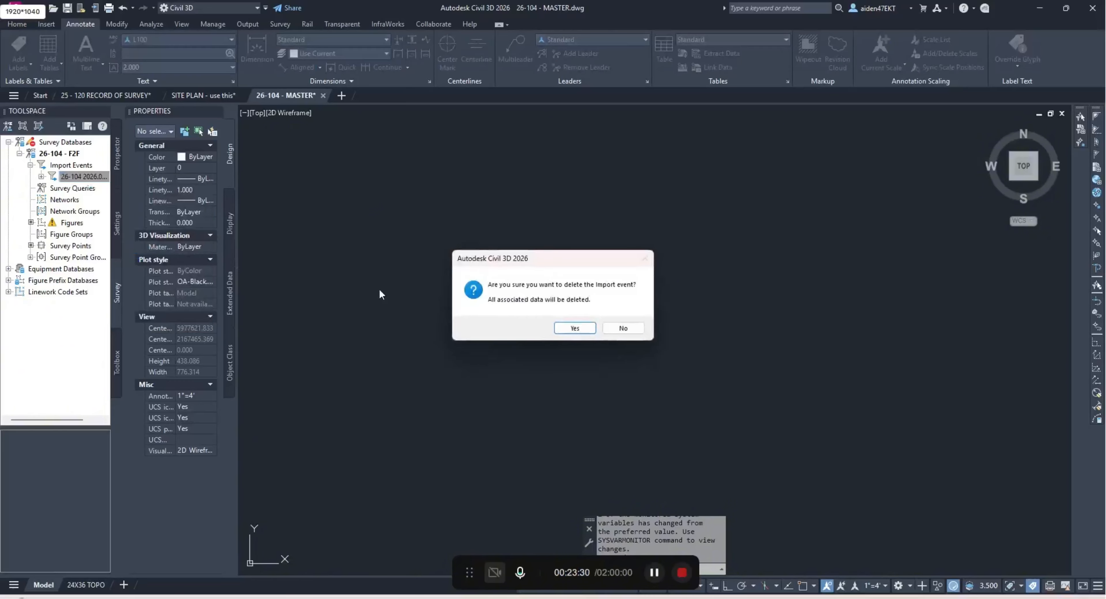
pyautogui.click(581, 332)
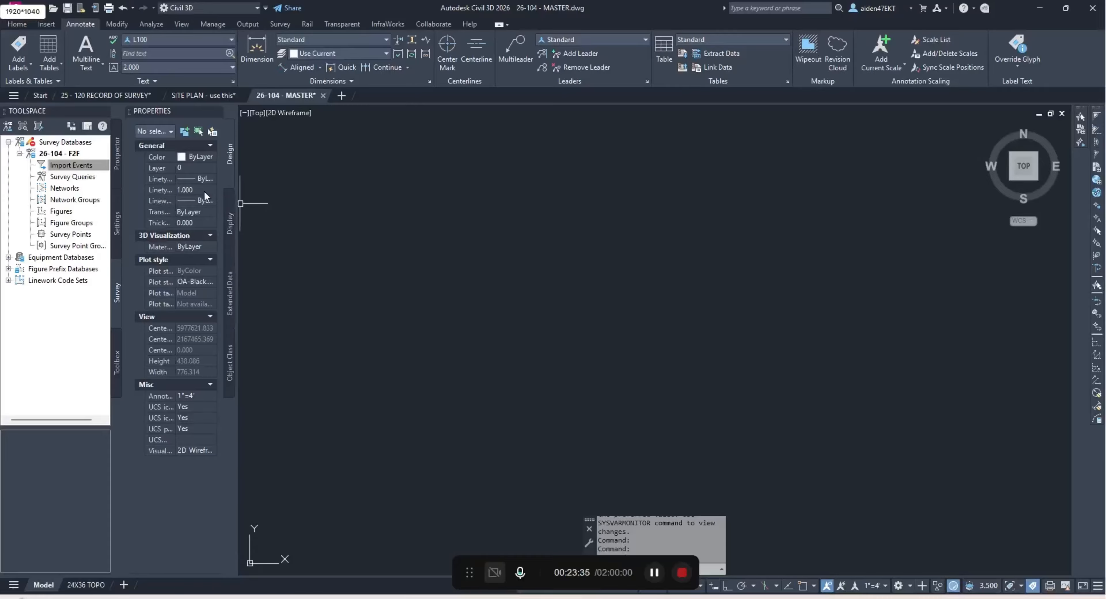
pyautogui.rightClick(84, 165)
pyautogui.click(114, 170)
pyautogui.click(627, 418)
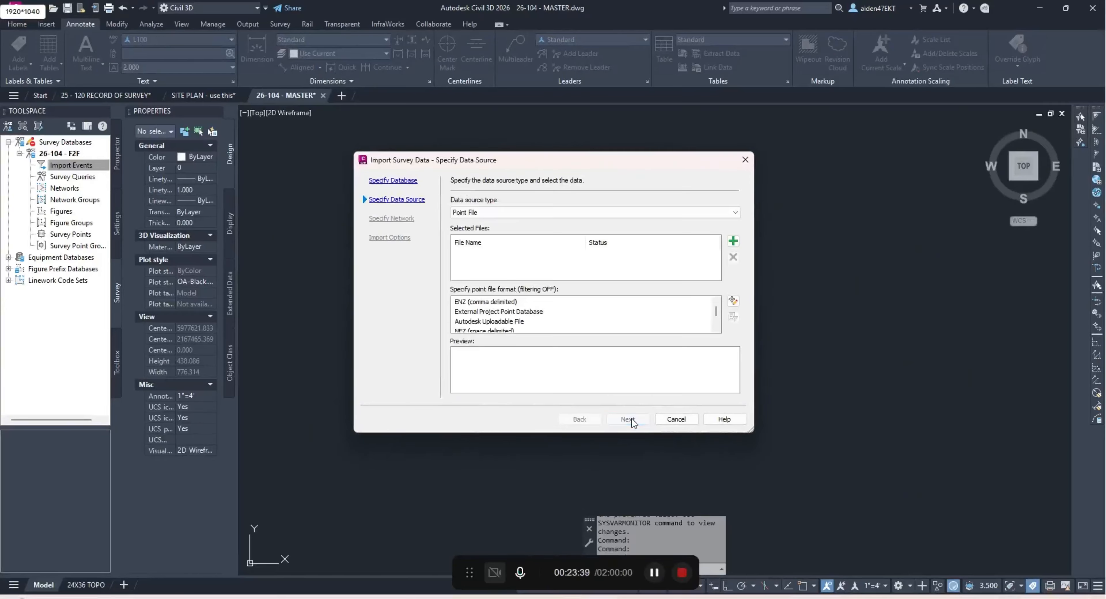
pyautogui.click(733, 242)
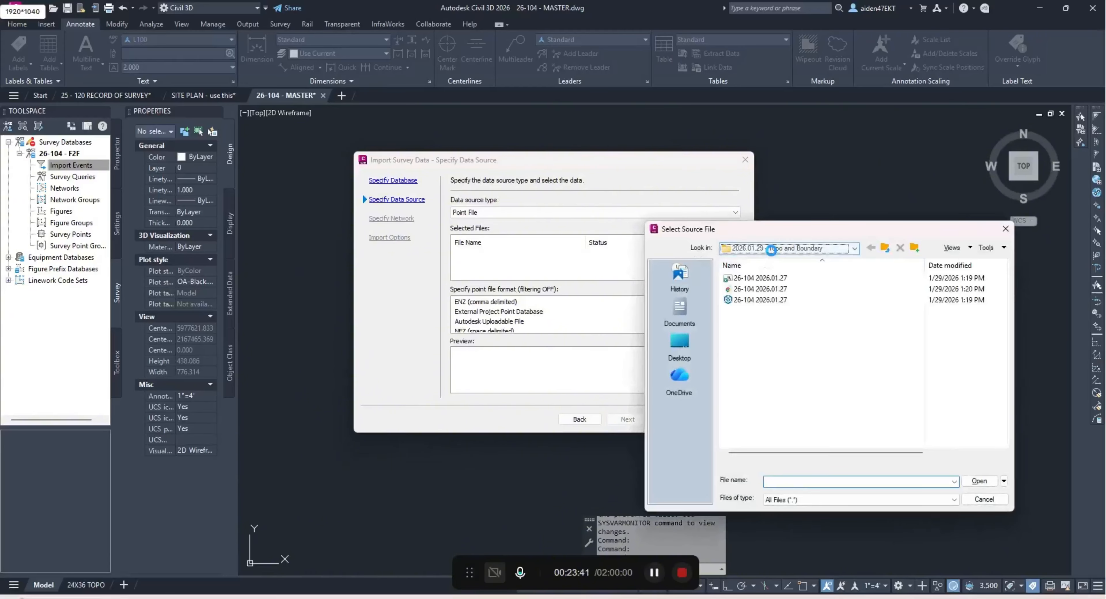
pyautogui.click(842, 248)
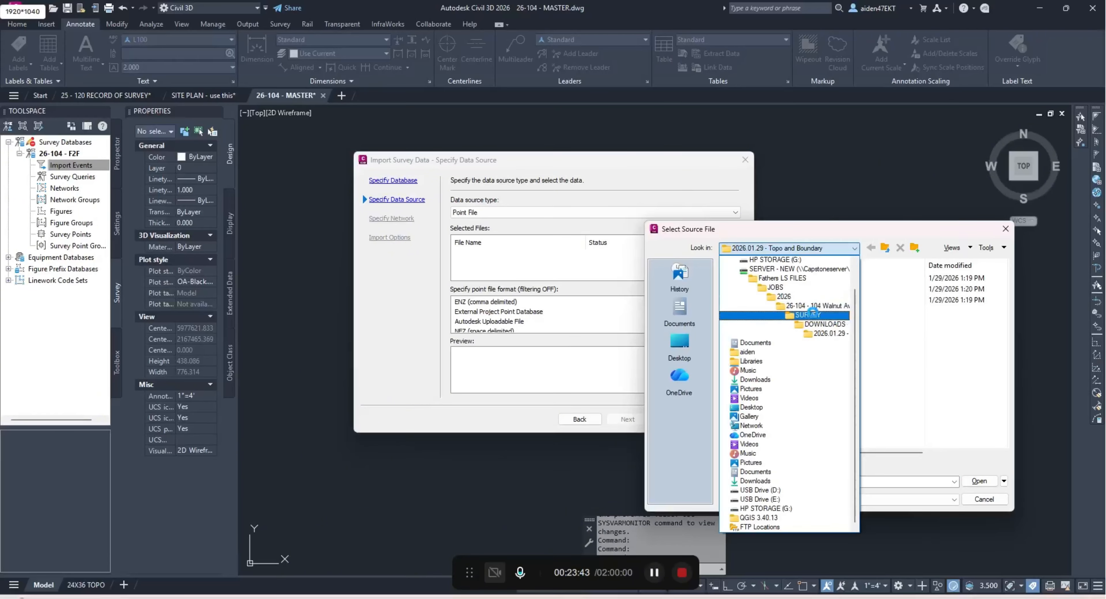
pyautogui.click(814, 314)
pyautogui.doubleClick(749, 300)
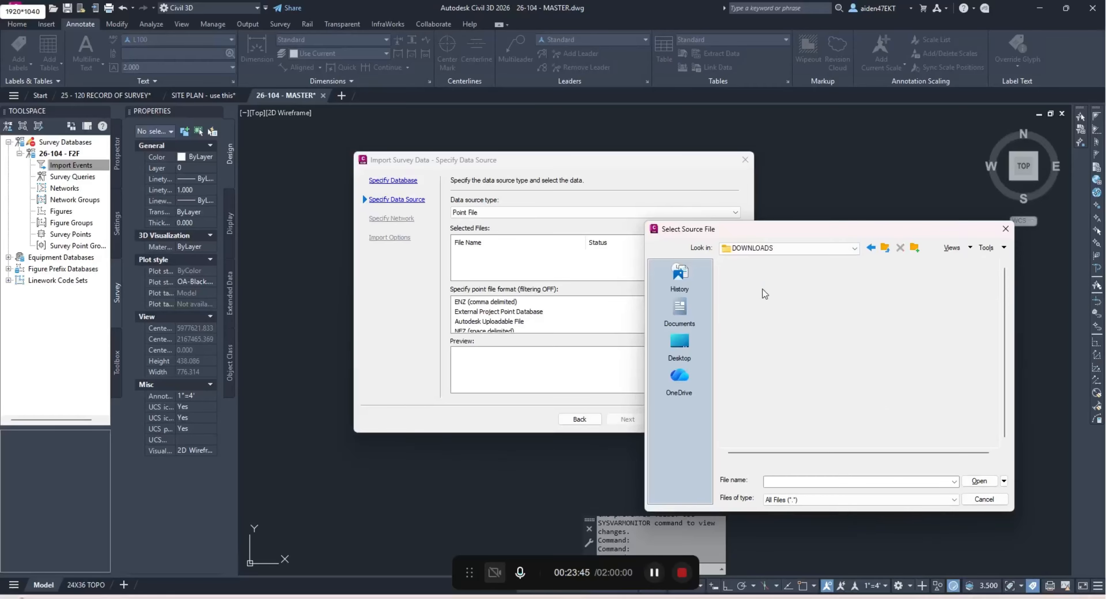
pyautogui.doubleClick(767, 299)
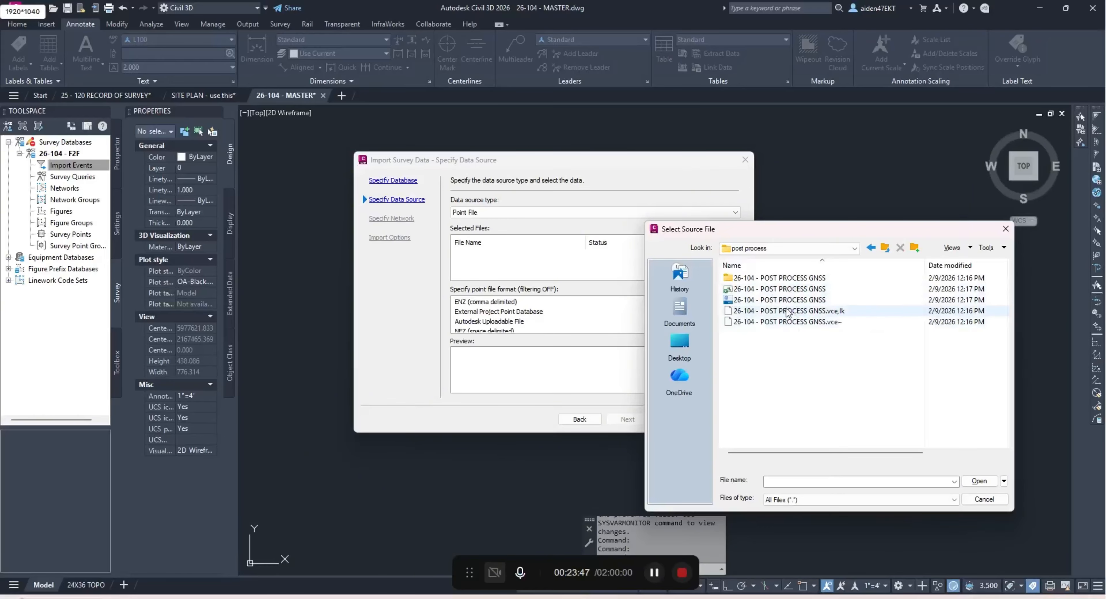
pyautogui.doubleClick(767, 290)
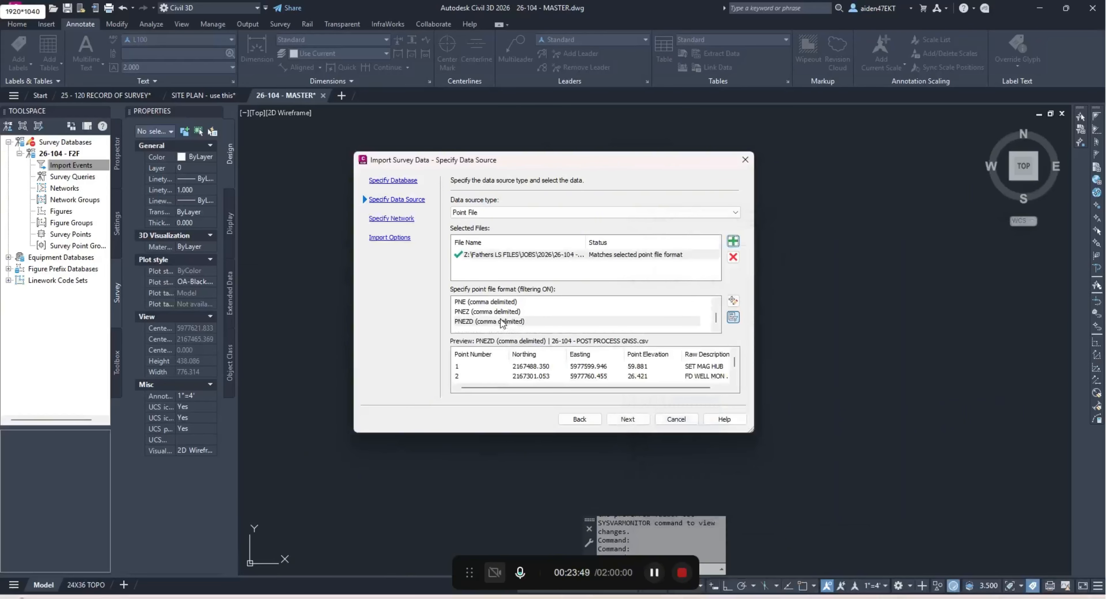
pyautogui.click(503, 322)
pyautogui.click(678, 423)
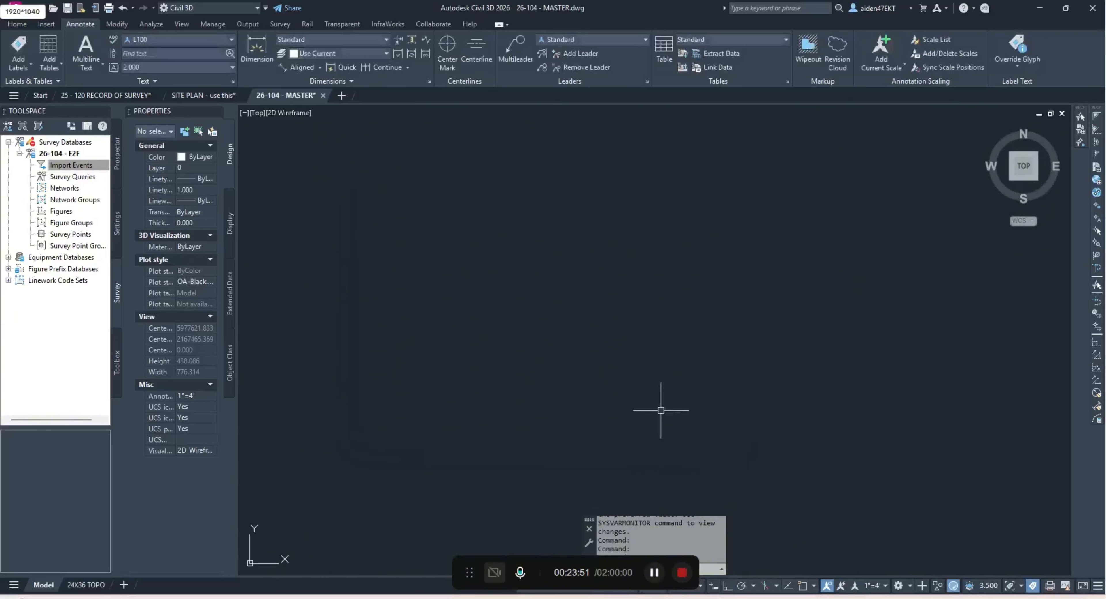
# Step: Open the exported 26-104 - POST PROCESS GNSS CSV in Excel from the job's DOWNLOADS\post process folder
pyautogui.click(487, 598)
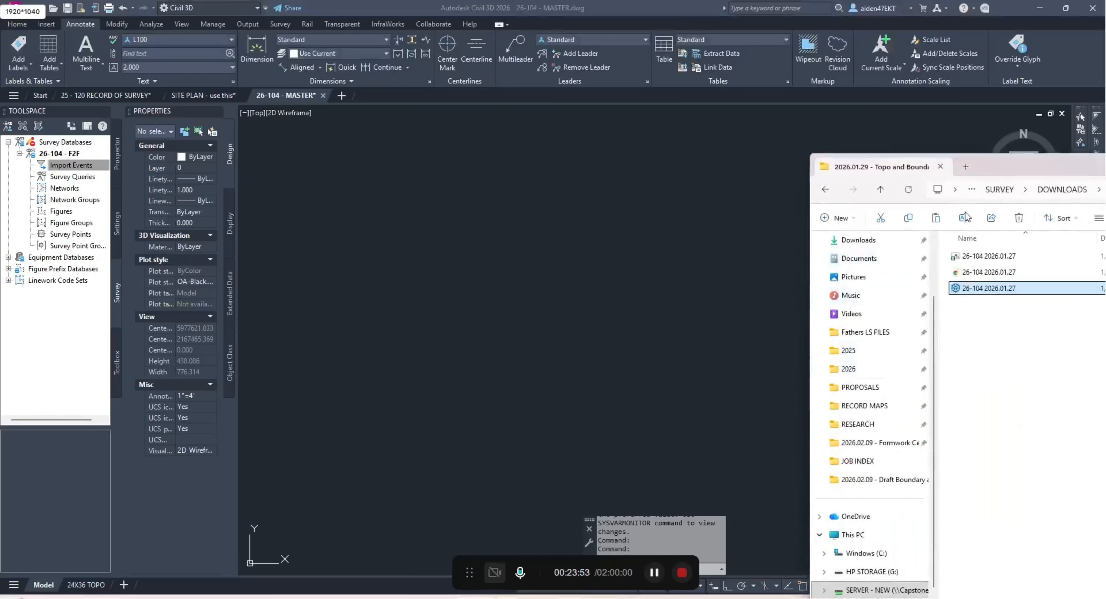
pyautogui.moveTo(1036, 163); pyautogui.dragTo(459, 119)
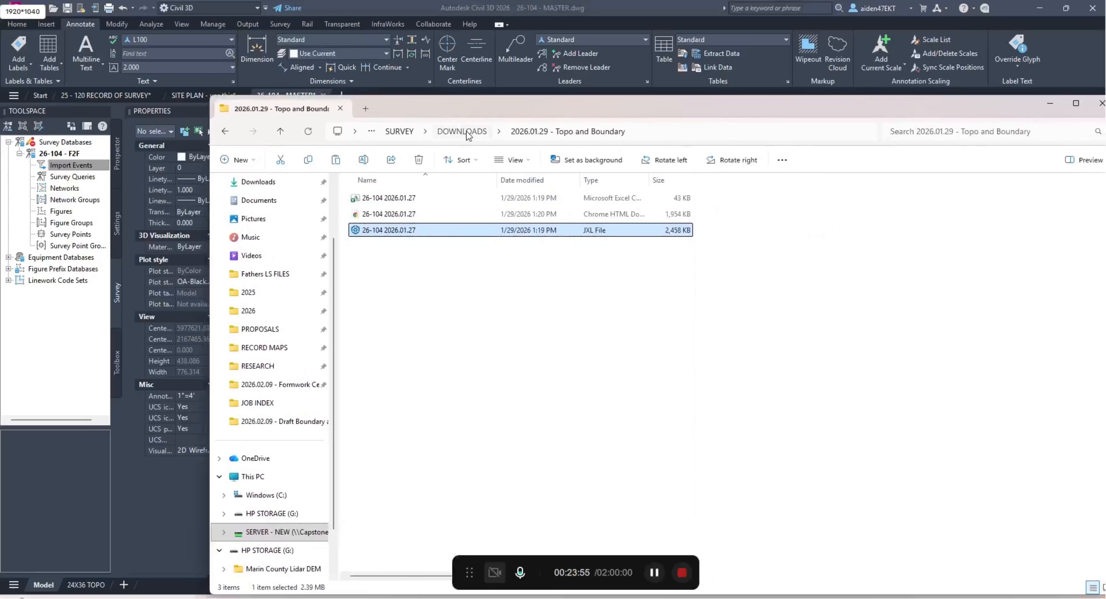
pyautogui.click(451, 132)
pyautogui.doubleClick(381, 230)
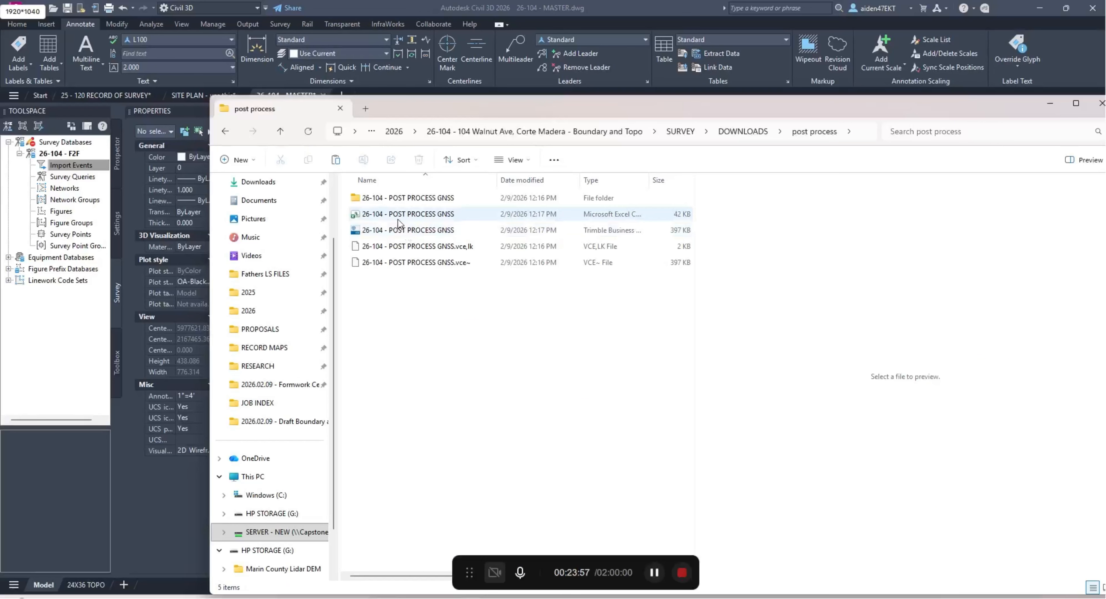
pyautogui.click(401, 214)
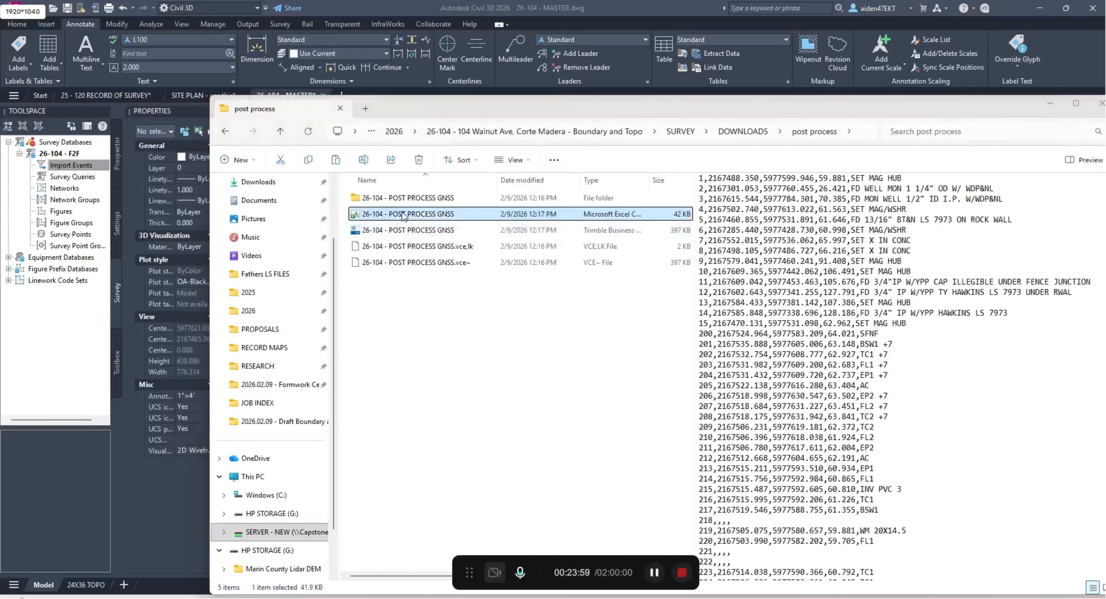
pyautogui.moveTo(1105, 124); pyautogui.dragTo(674, 189)
pyautogui.doubleClick(761, 189)
# Step: Delete the empty rows for points 218, 221 and 222 from the exported points sheet
pyautogui.scroll(-4, 191, 407)
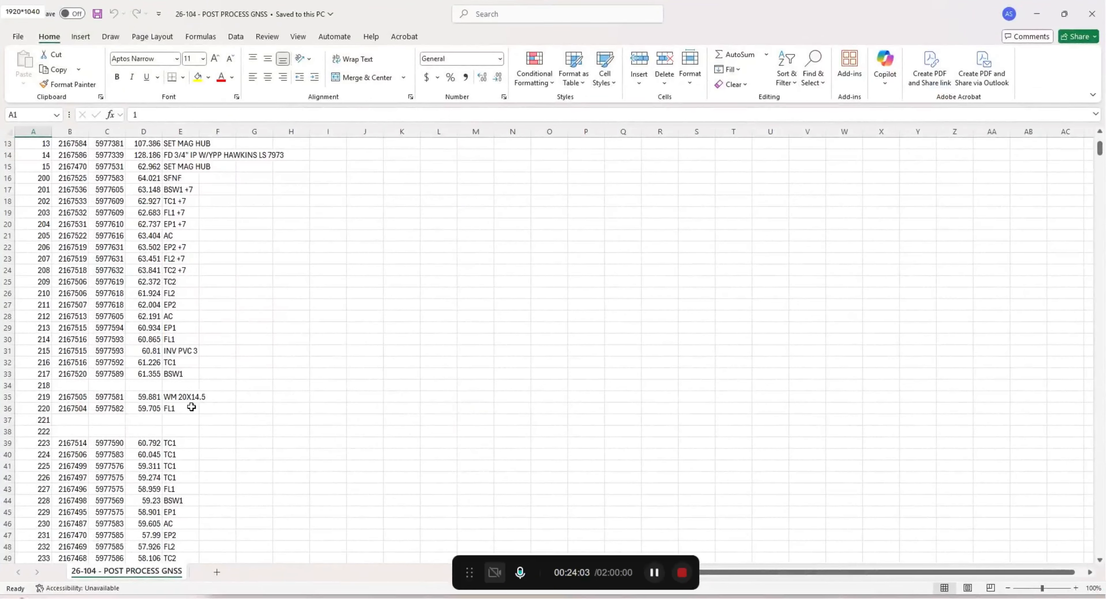
pyautogui.rightClick(3, 385)
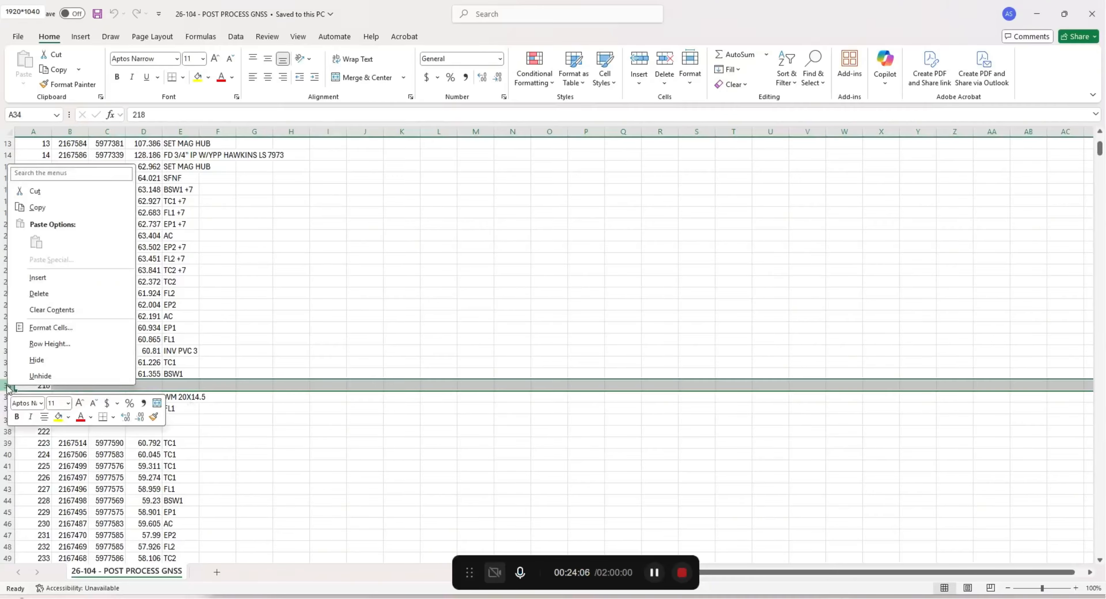
pyautogui.click(47, 295)
pyautogui.rightClick(7, 408)
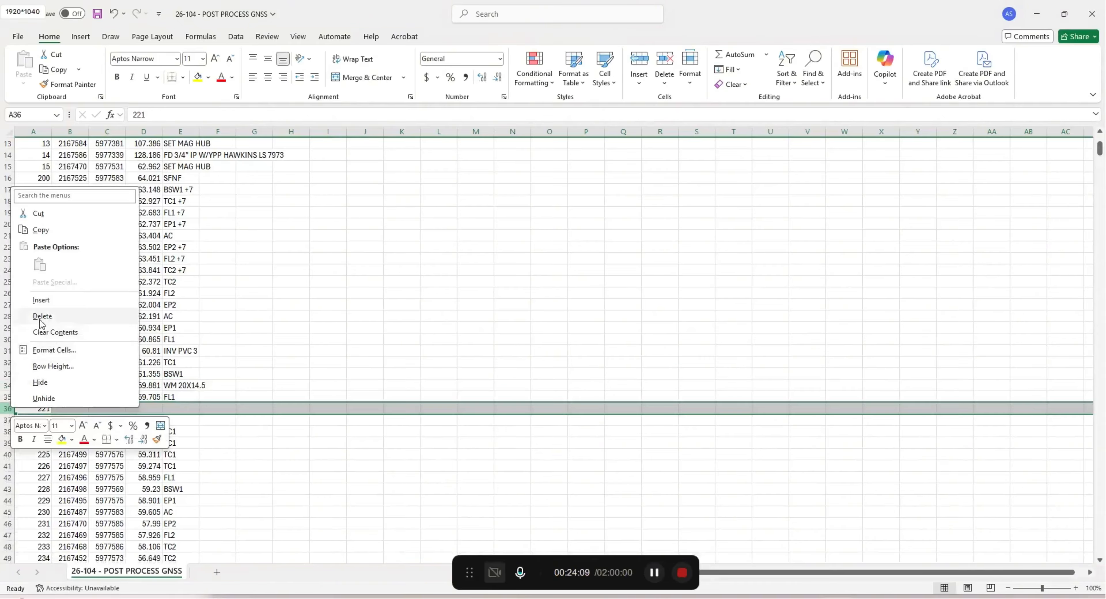
pyautogui.click(43, 317)
pyautogui.rightClick(9, 408)
pyautogui.click(43, 317)
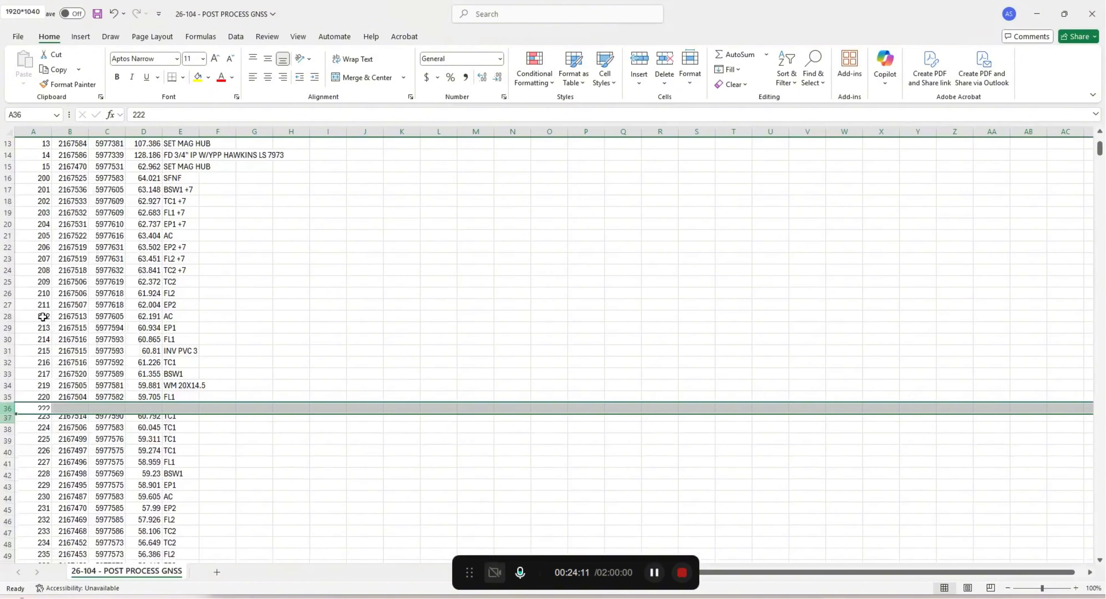
# Step: Delete the empty rows for points 333 and 376
pyautogui.scroll(-18, 63, 410)
pyautogui.scroll(-20, 63, 410)
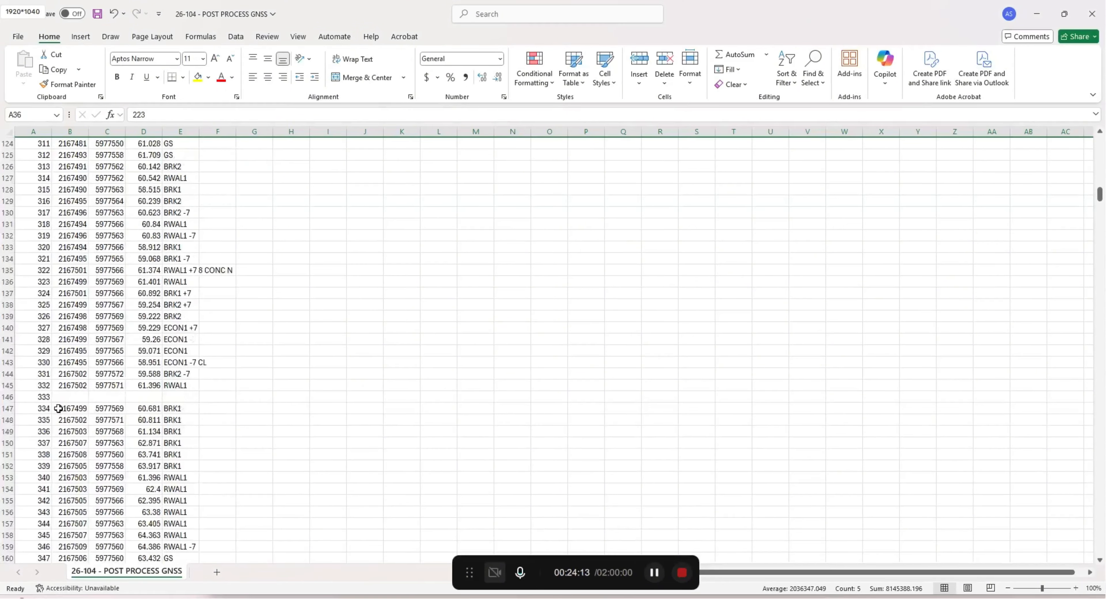
pyautogui.click(7, 363)
pyautogui.rightClick(9, 363)
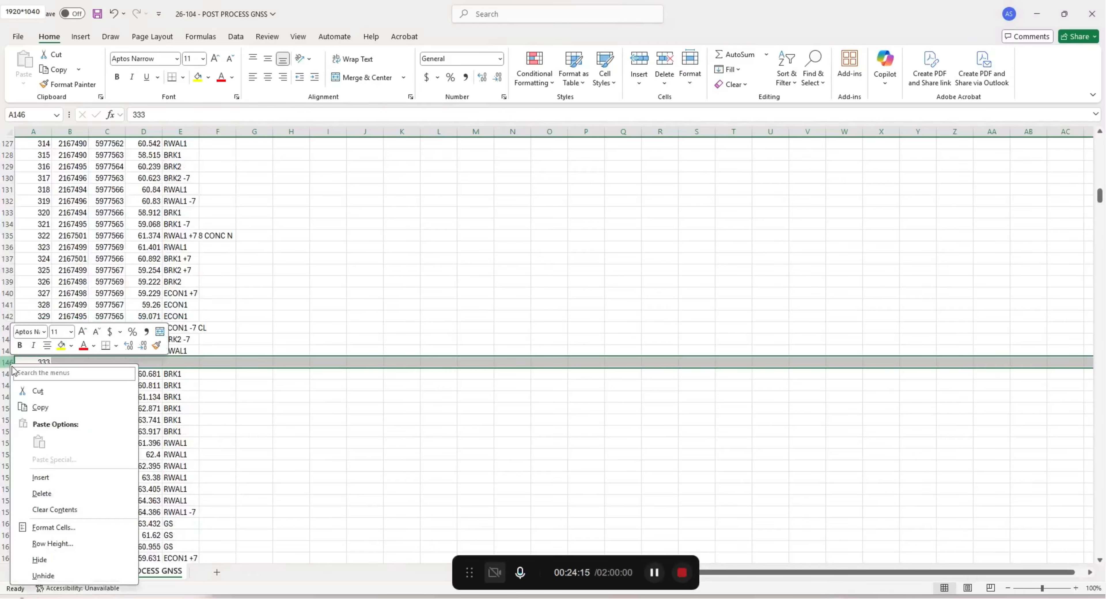
pyautogui.click(43, 493)
pyautogui.scroll(-8, 53, 427)
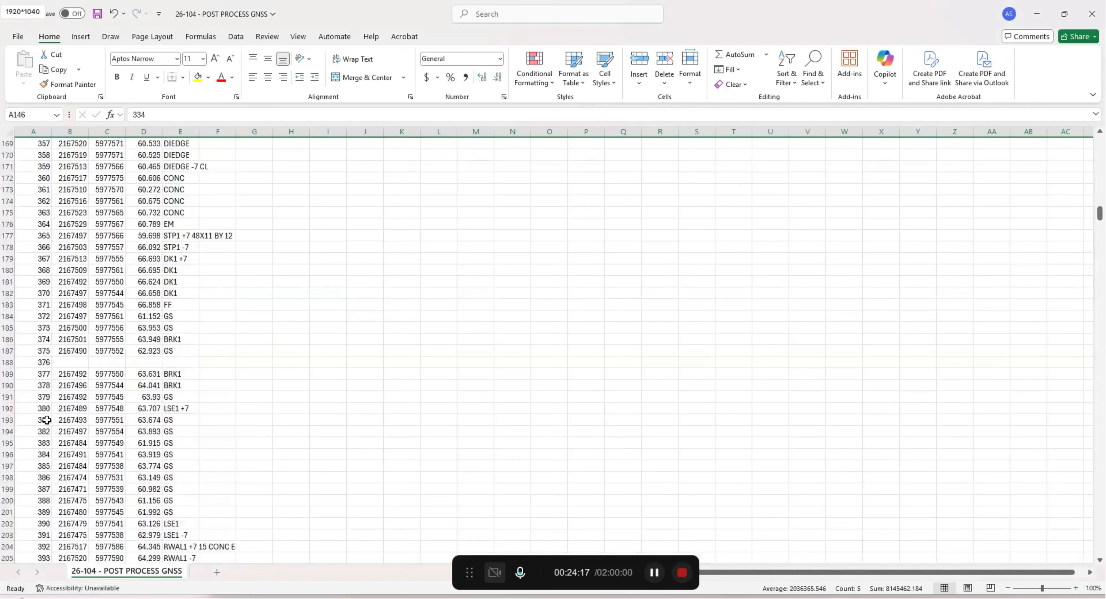
pyautogui.click(10, 360)
pyautogui.rightClick(10, 360)
pyautogui.click(47, 493)
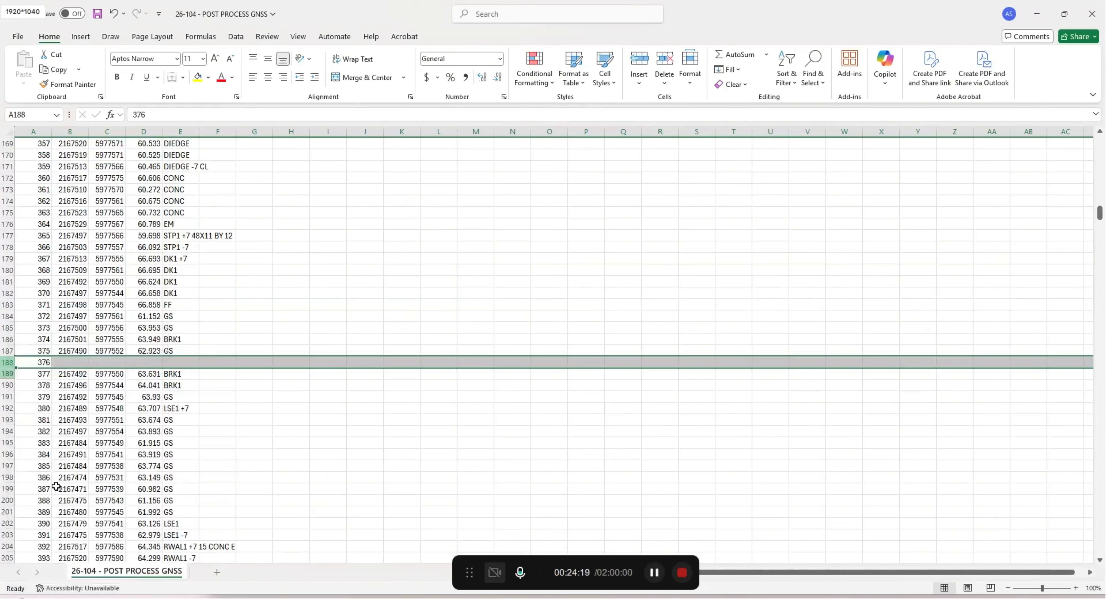
# Step: Delete the empty rows for points 409 to 411 and for point 492
pyautogui.scroll(-4, 58, 437)
pyautogui.scroll(-6, 60, 440)
pyautogui.moveTo(10, 390); pyautogui.dragTo(11, 408)
pyautogui.rightClick(11, 403)
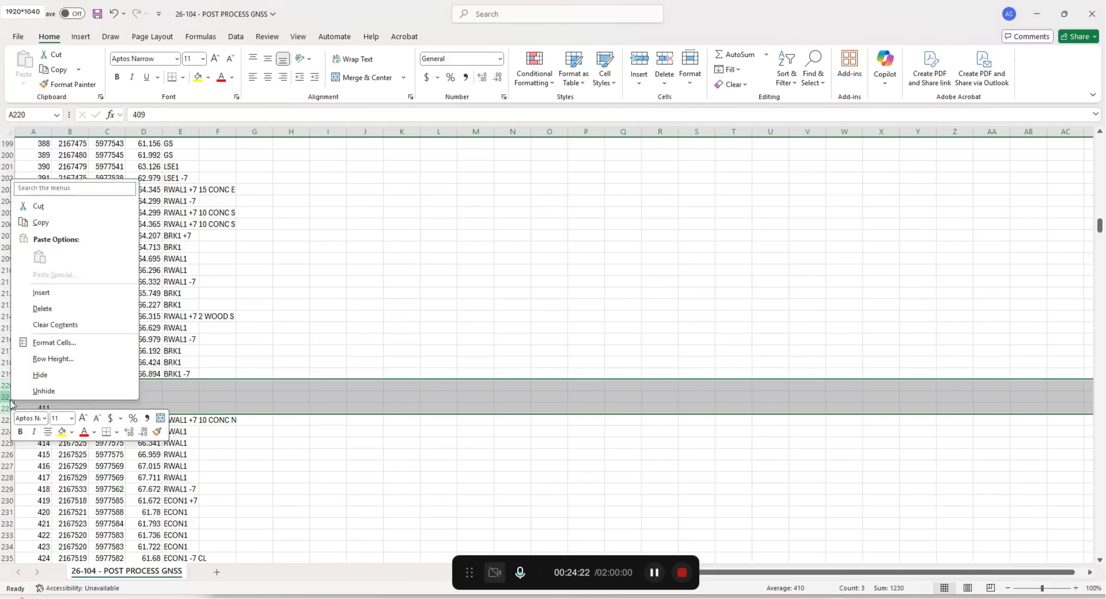
pyautogui.click(48, 309)
pyautogui.scroll(-20, 65, 403)
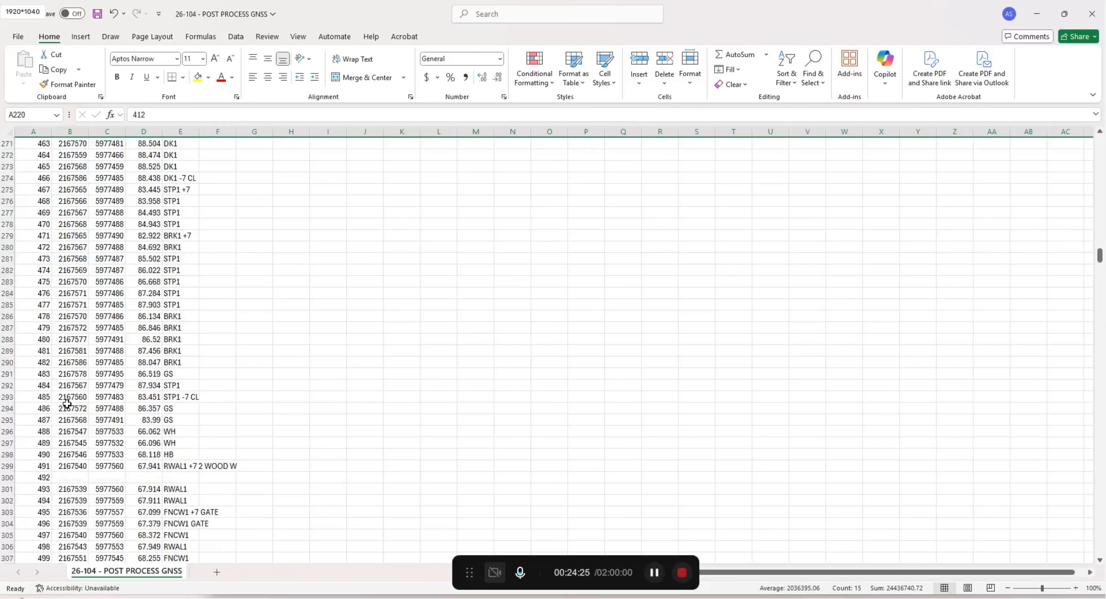
pyautogui.scroll(-4, 67, 404)
pyautogui.click(7, 339)
pyautogui.click(42, 470)
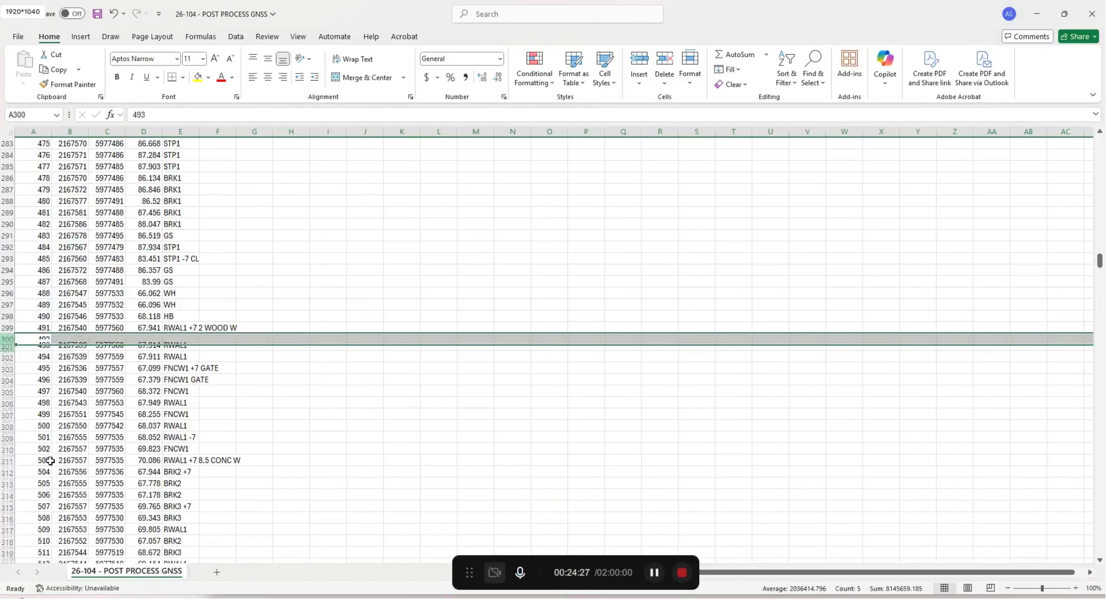
# Step: Delete the empty rows for points 599 and 610
pyautogui.scroll(-20, 62, 424)
pyautogui.scroll(-16, 63, 424)
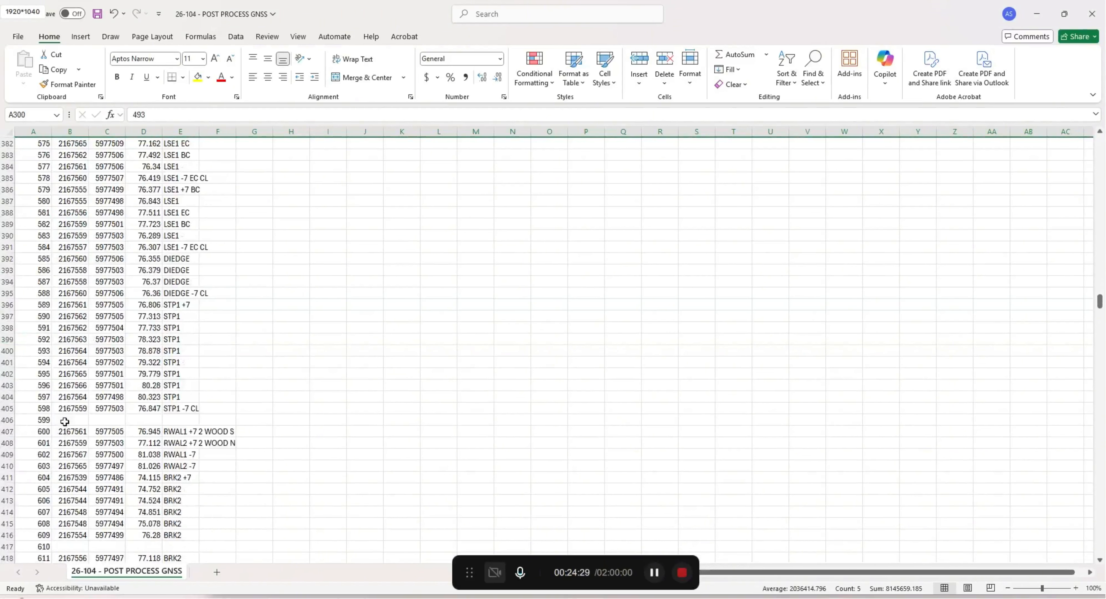
pyautogui.rightClick(6, 247)
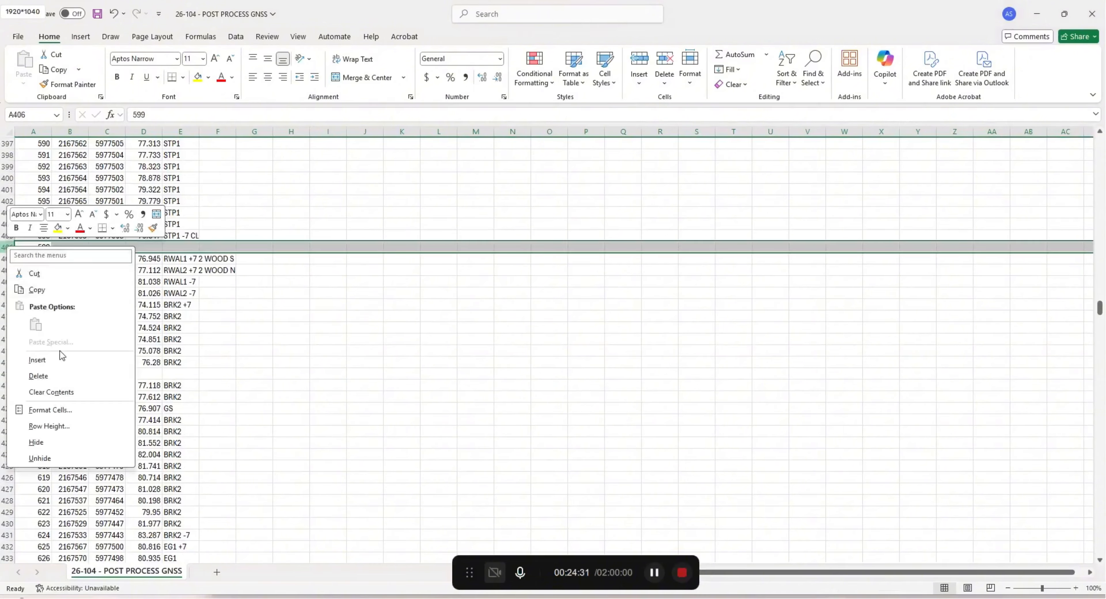
pyautogui.click(42, 378)
pyautogui.rightClick(9, 361)
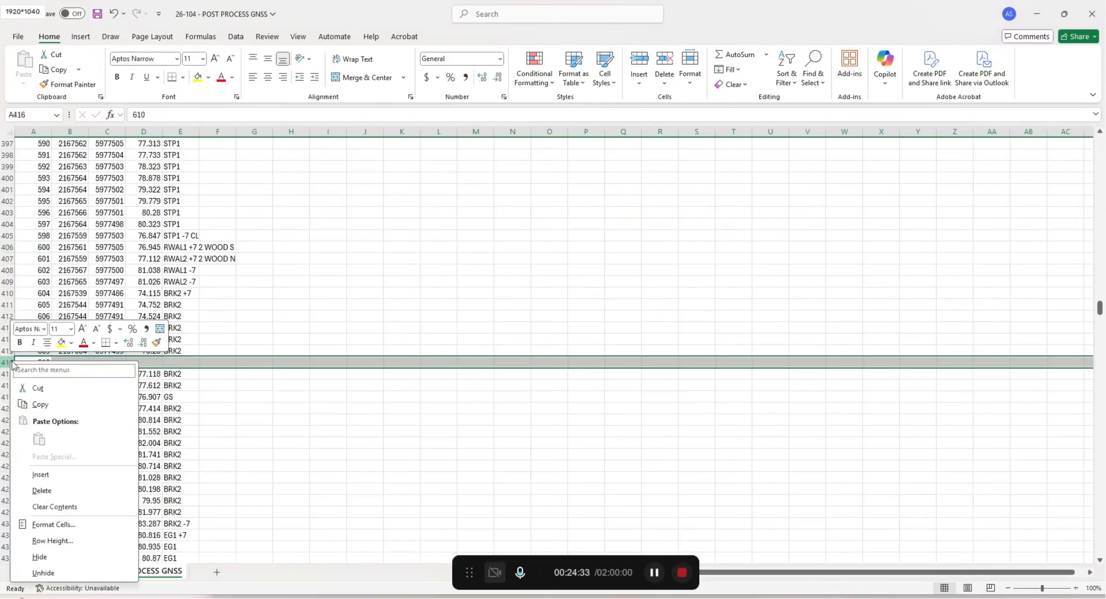
pyautogui.click(42, 491)
# Step: Delete the empty rows for points 904 and 1021
pyautogui.scroll(-9, 68, 463)
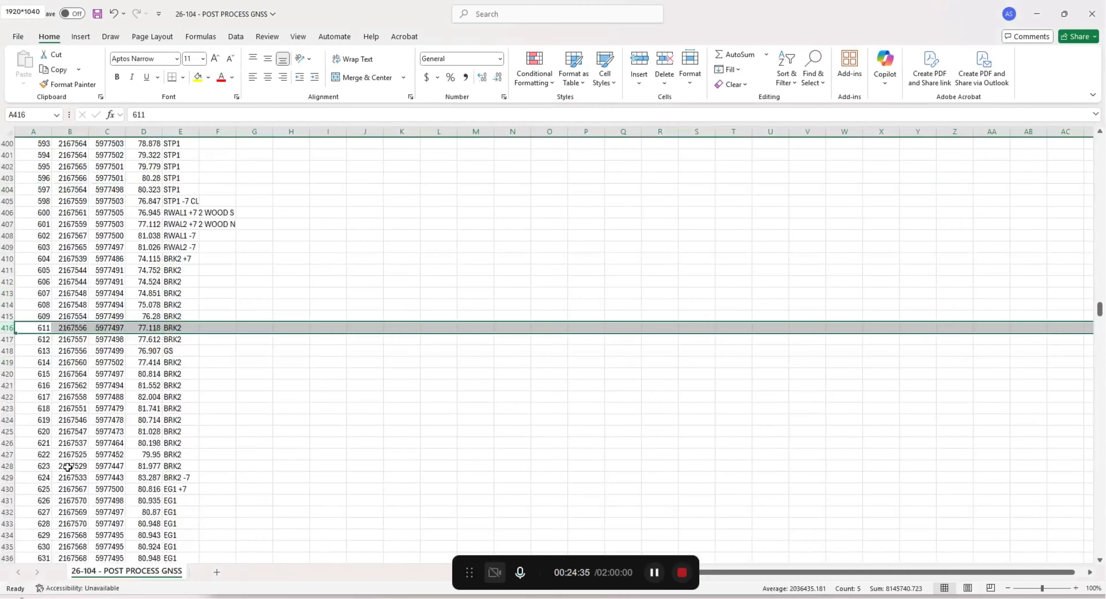
pyautogui.scroll(-19, 68, 464)
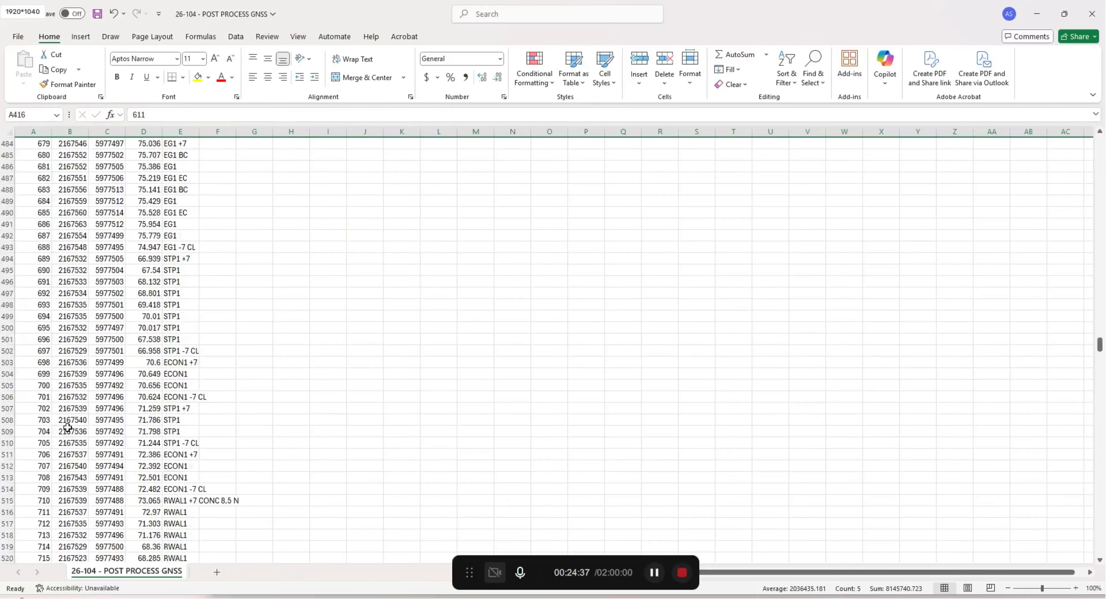
pyautogui.scroll(5, 68, 427)
pyautogui.scroll(-20, 71, 438)
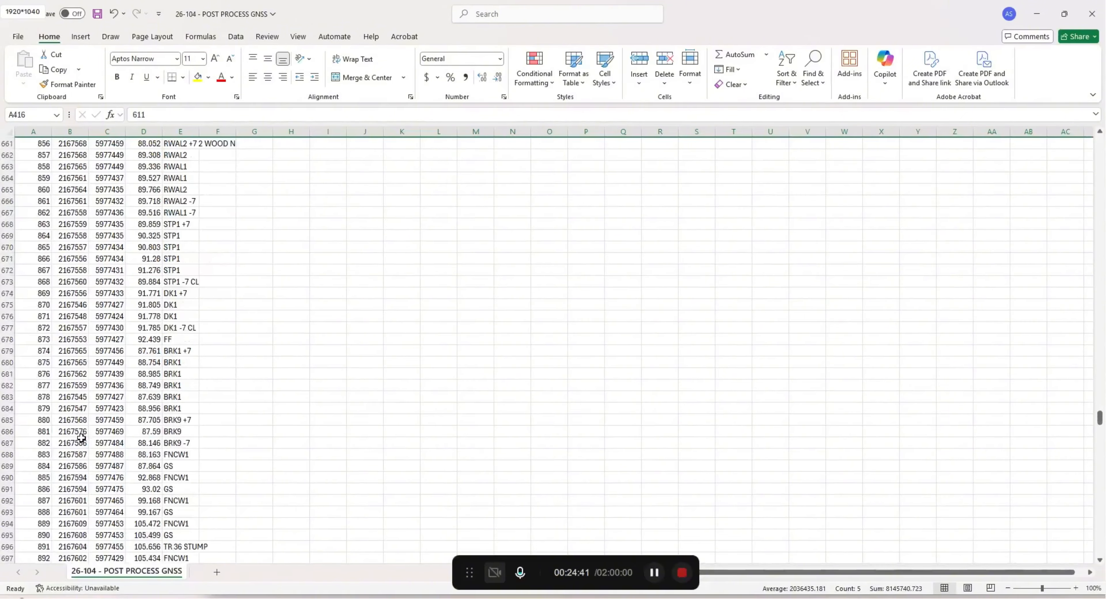
pyautogui.click(4, 351)
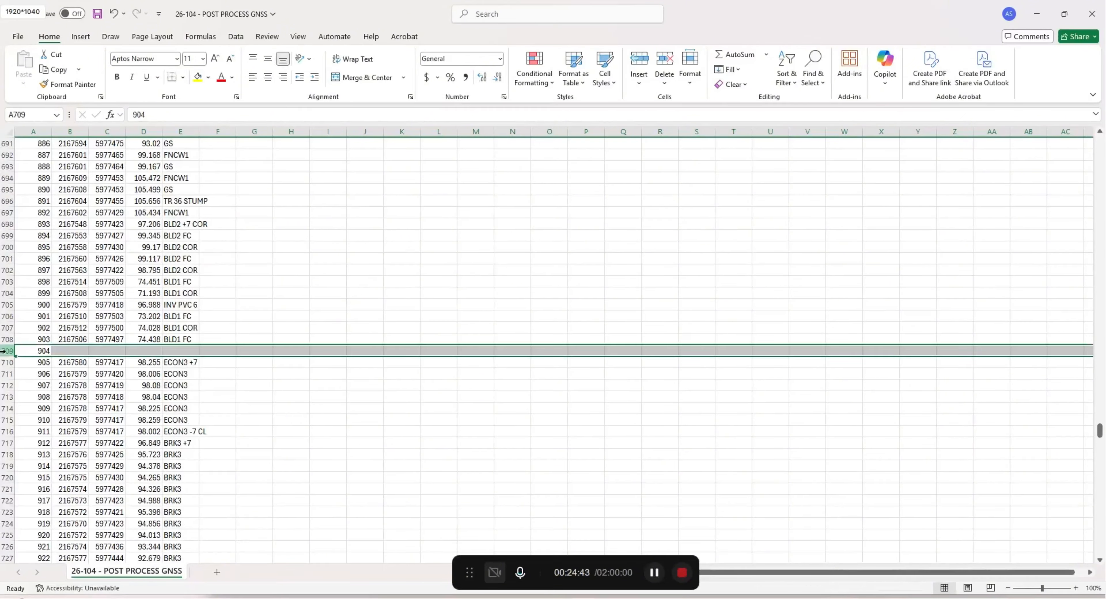
pyautogui.click(63, 480)
pyautogui.scroll(-7, 98, 463)
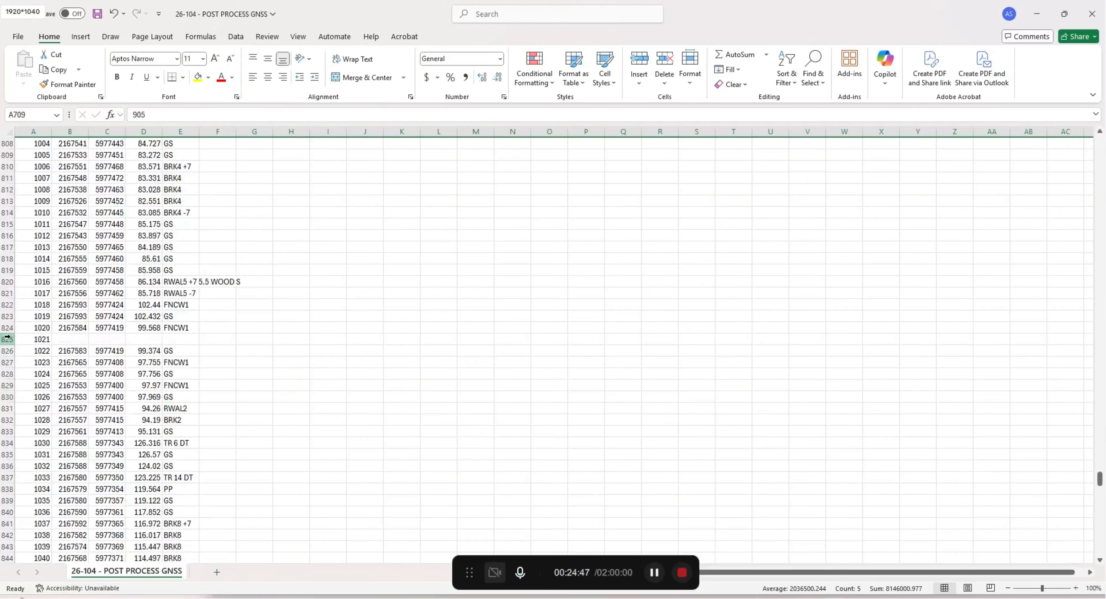
pyautogui.rightClick(7, 339)
pyautogui.click(43, 468)
# Step: Check the remaining rows to the end of the list, close the CSV saving its changes, and return to the Civil 3D drawing
pyautogui.scroll(-10, 126, 448)
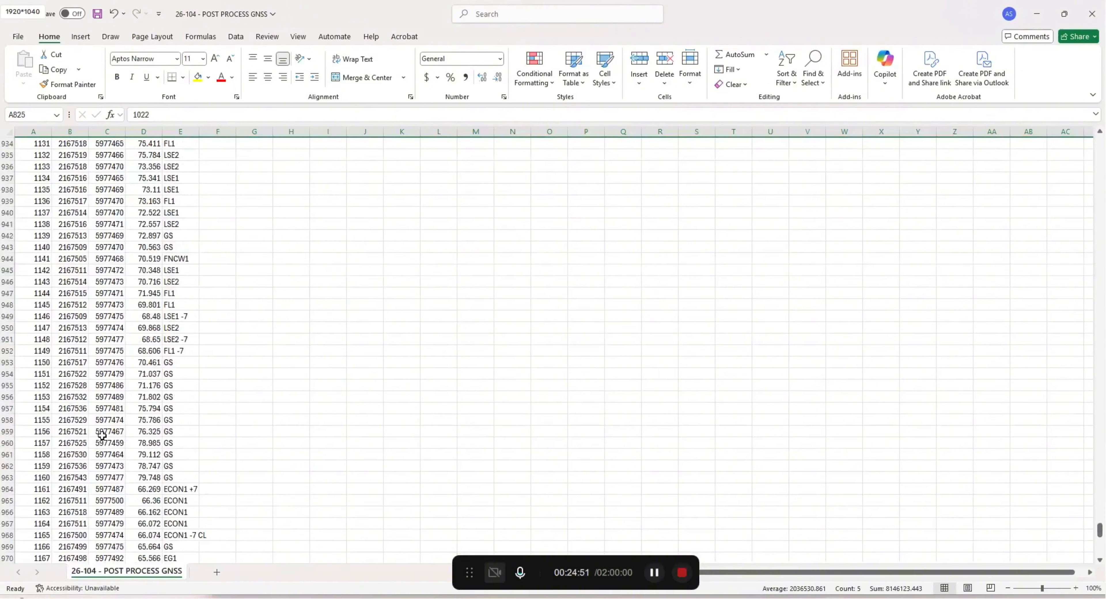
pyautogui.scroll(-6, 103, 445)
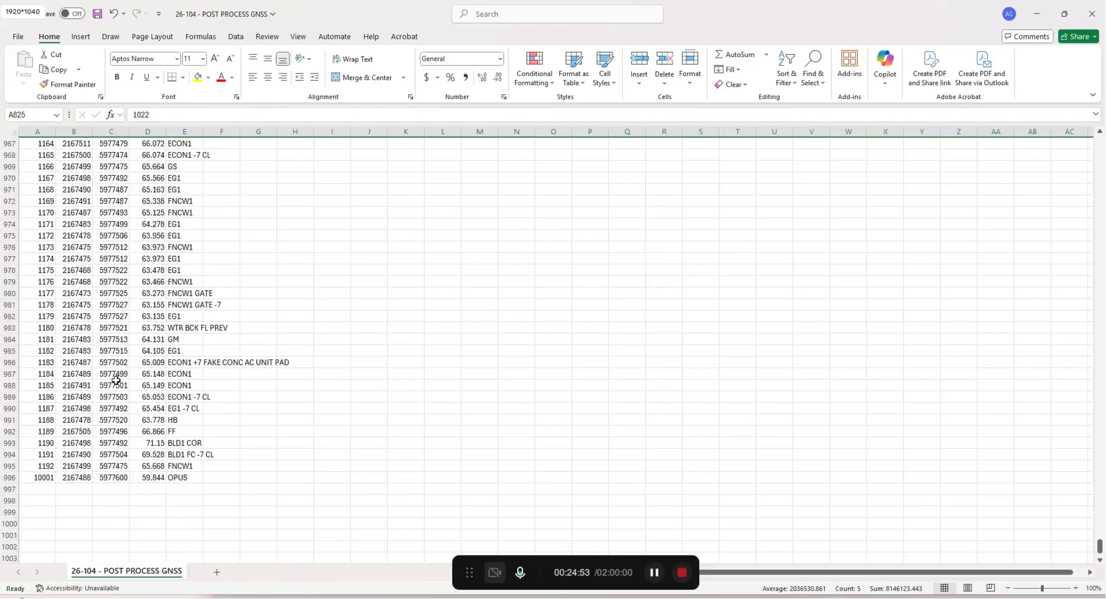
pyautogui.moveTo(1100, 546); pyautogui.dragTo(1061, 119)
pyautogui.click(1092, 14)
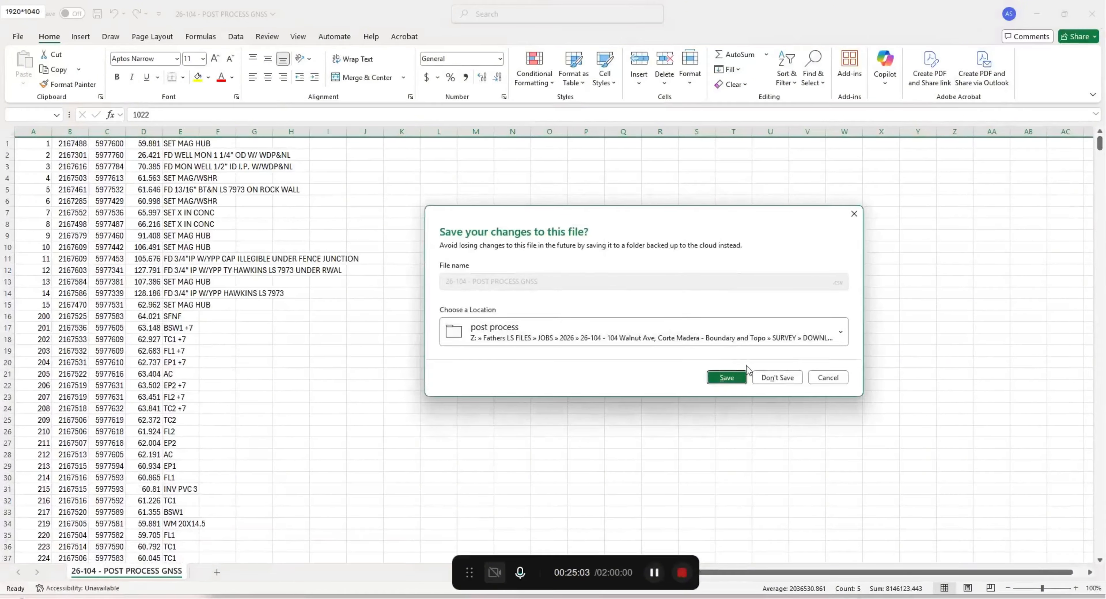
pyautogui.click(745, 375)
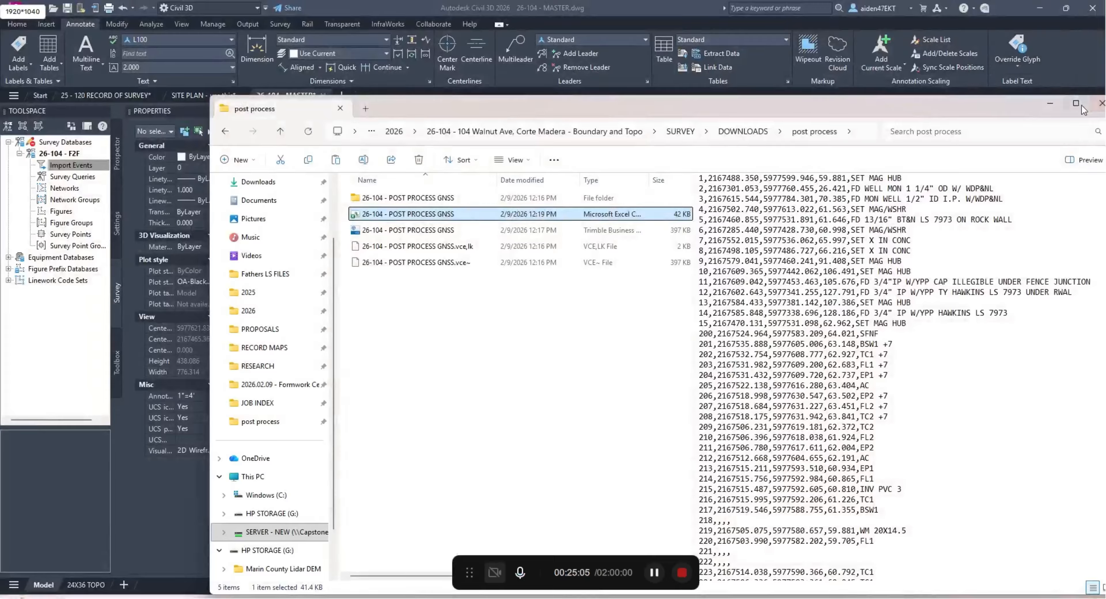
pyautogui.click(1102, 103)
pyautogui.rightClick(72, 165)
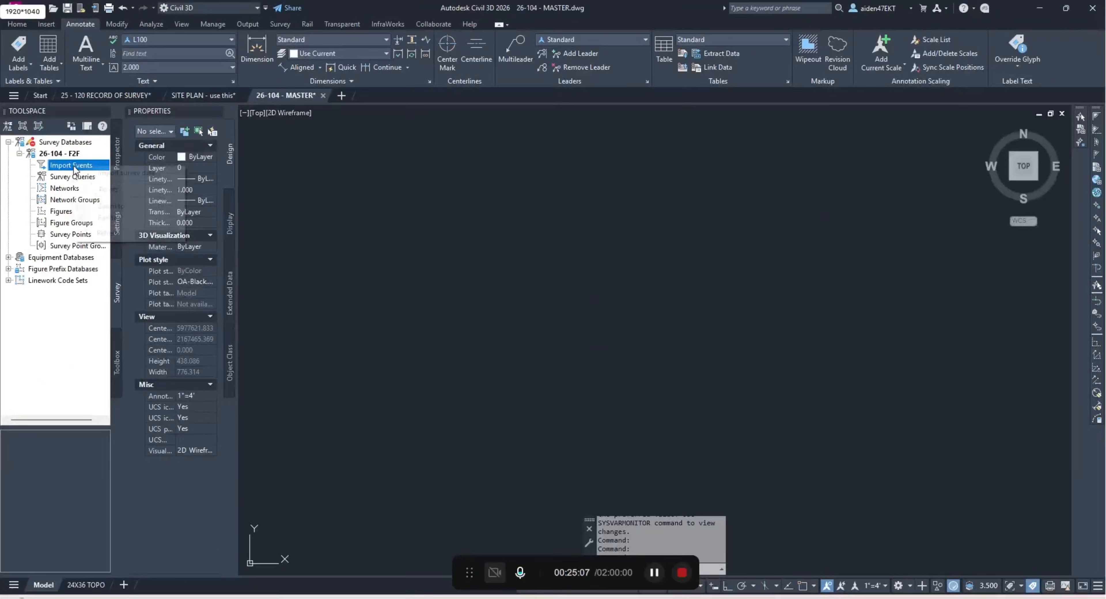
pyautogui.moveTo(129, 189)
pyautogui.click(246, 223)
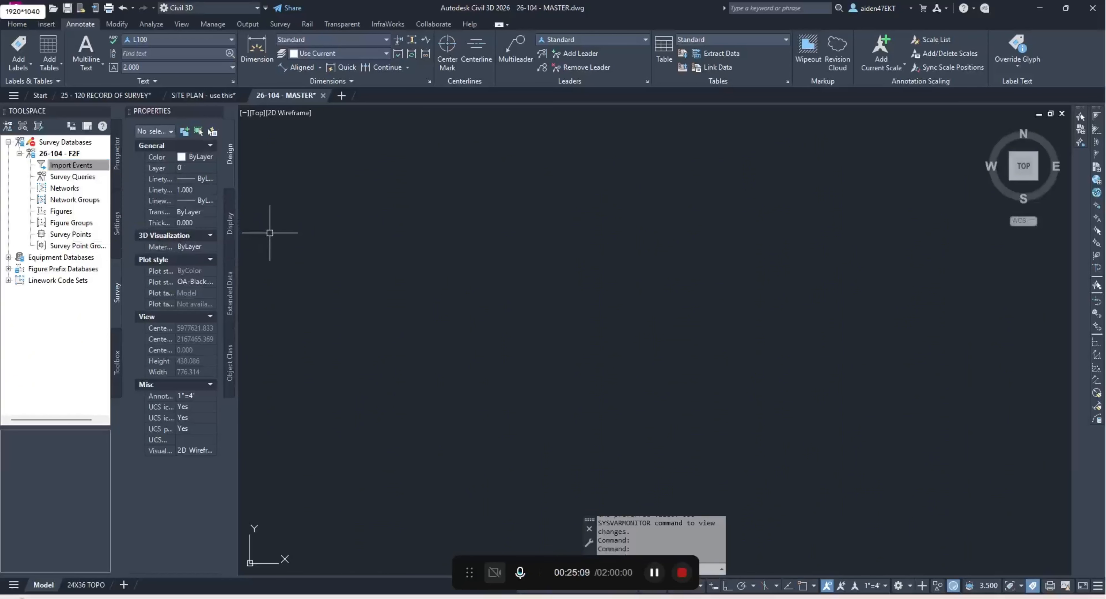
# Step: Import 26-104 - POST PROCESS GNSS.csv into the 26-104 - F2F survey database as a PNEZD (comma delimited) point file without a network
pyautogui.rightClick(88, 166)
pyautogui.click(129, 172)
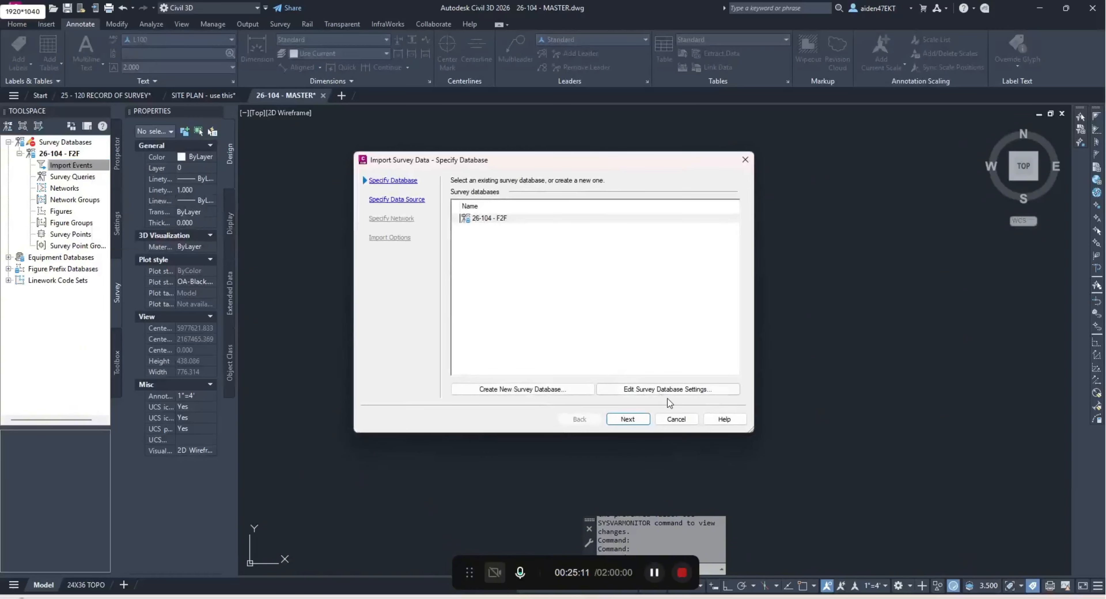
pyautogui.click(634, 417)
pyautogui.click(734, 241)
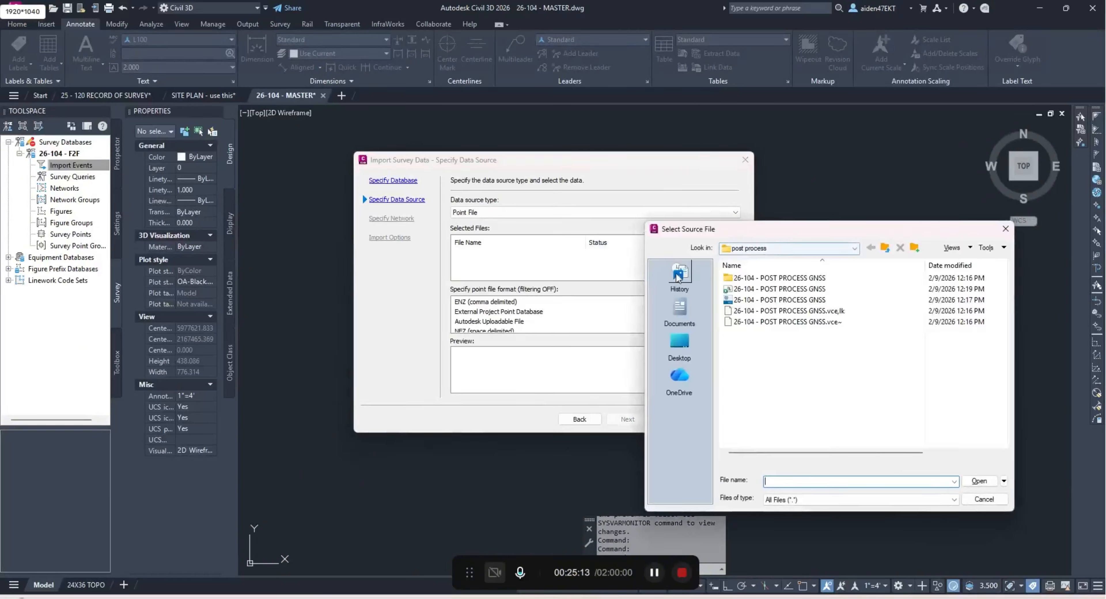
pyautogui.doubleClick(809, 290)
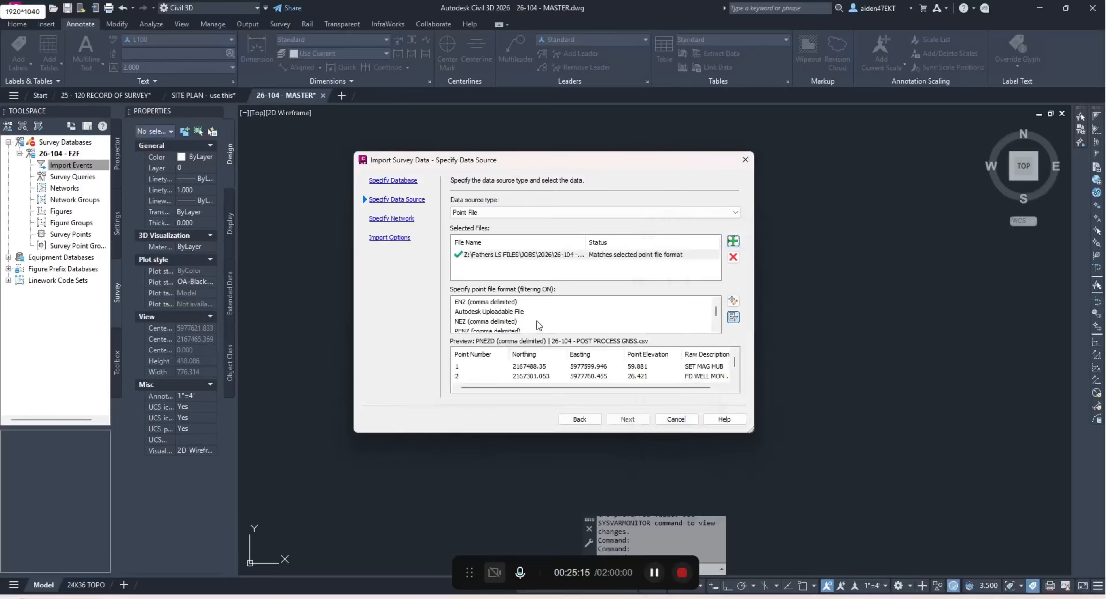
pyautogui.click(506, 322)
pyautogui.click(629, 417)
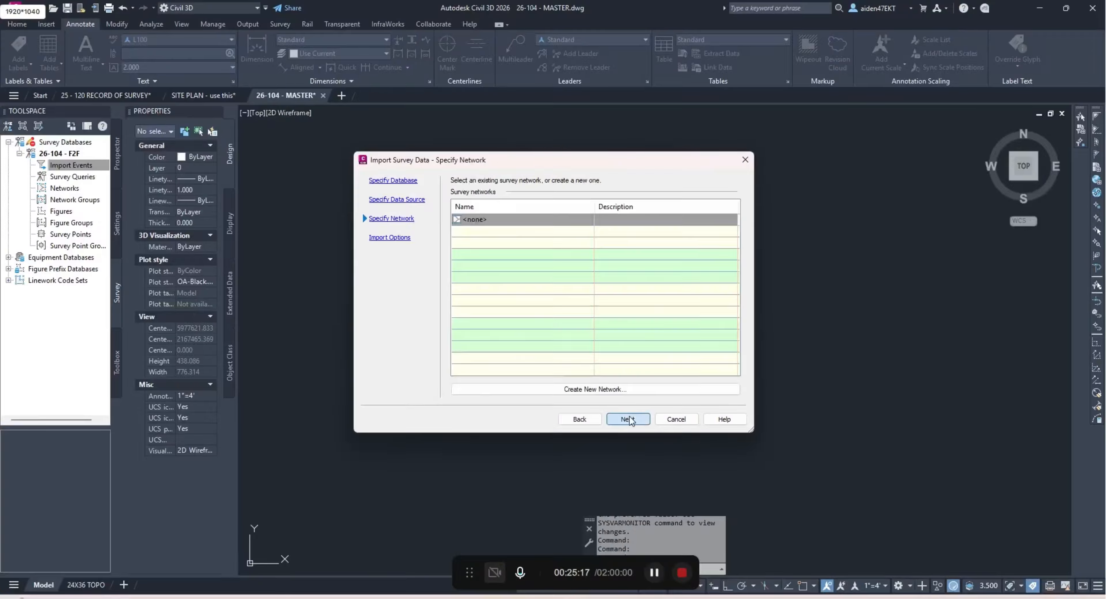
pyautogui.click(630, 417)
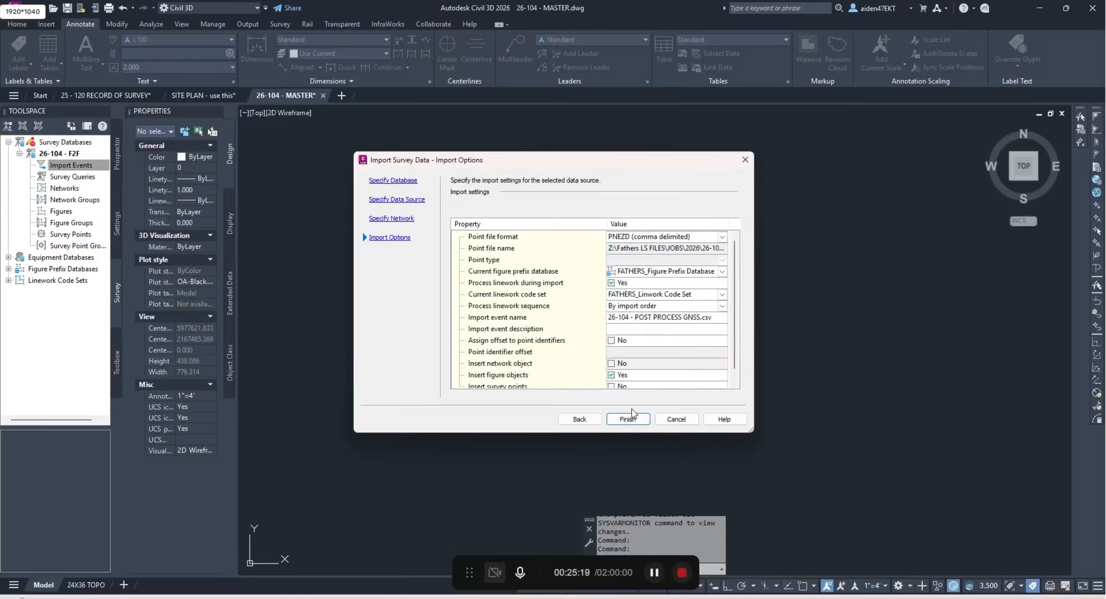
pyautogui.click(629, 418)
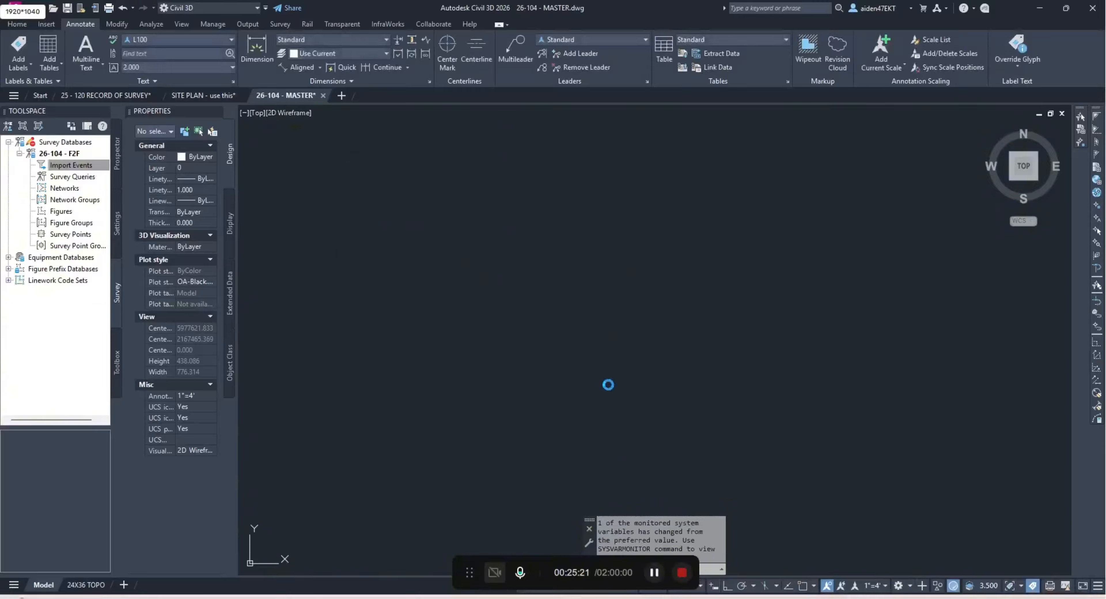
# Step: Delete the stray survey figure that zigzags across the site and through the large building outline
pyautogui.moveTo(688, 372); pyautogui.dragTo(590, 339, button='middle')
pyautogui.click(645, 327)
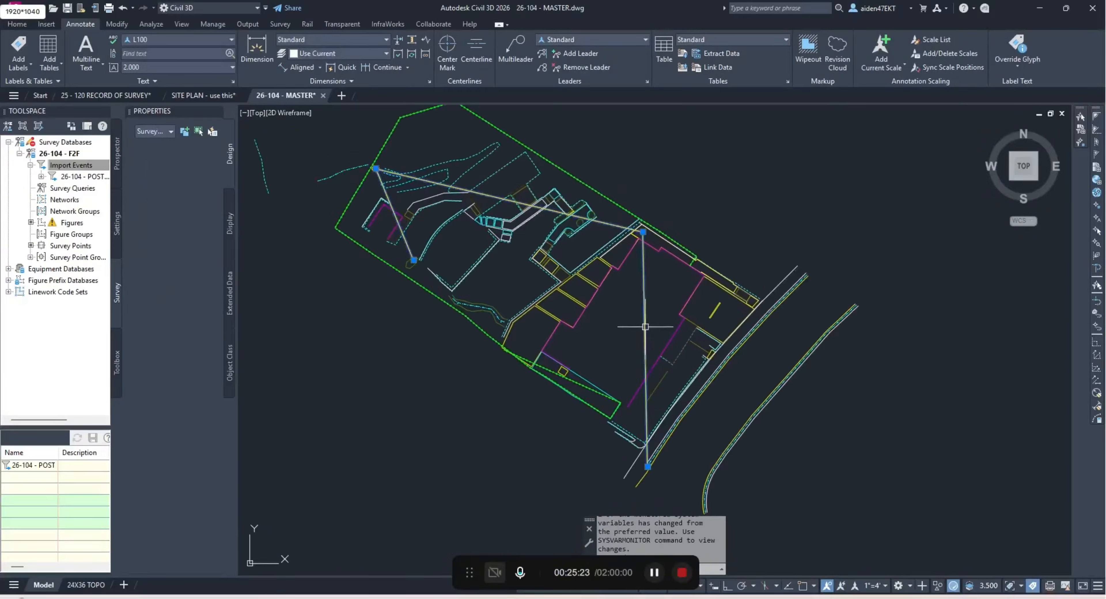
pyautogui.press('Delete')
# Step: Examine the properties of the winding breakline figure in the site's northwest part, widening the properties display to read them
pyautogui.scroll(-2, 599, 312)
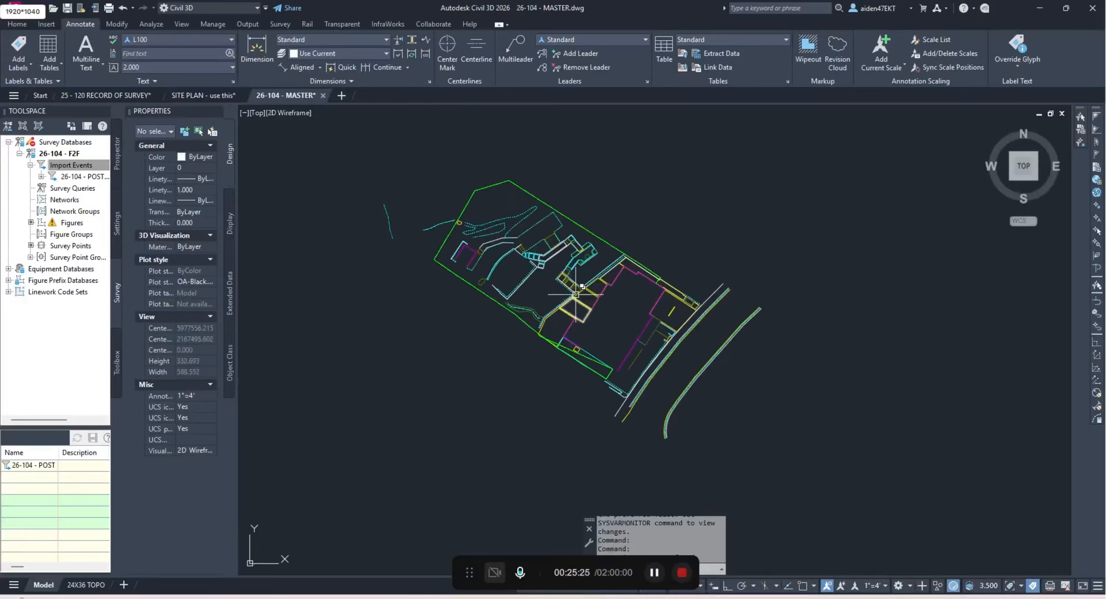
pyautogui.scroll(4, 450, 209)
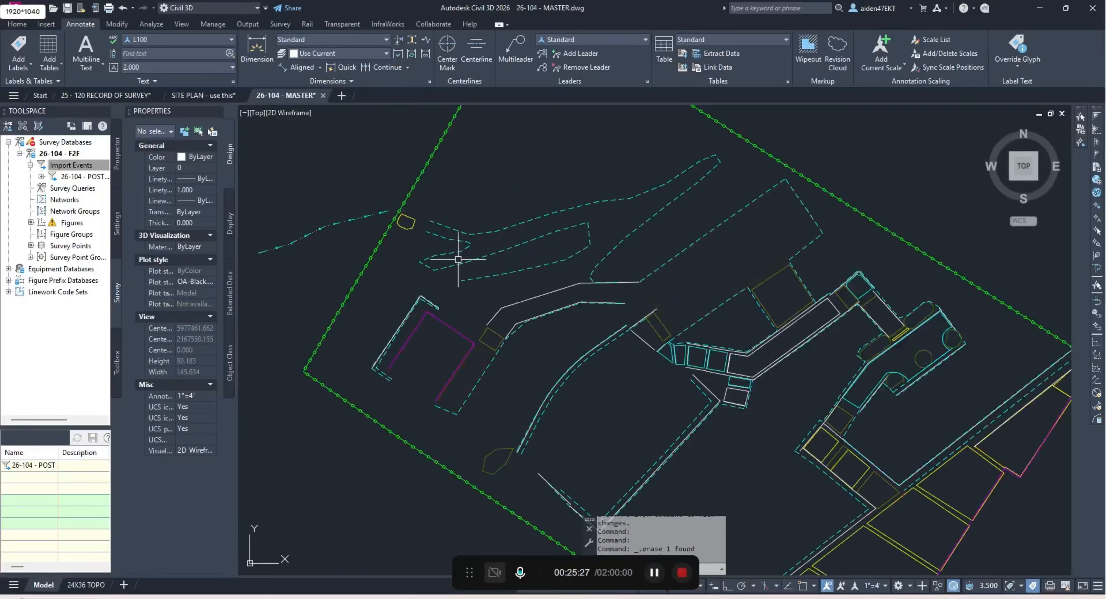
pyautogui.click(478, 259)
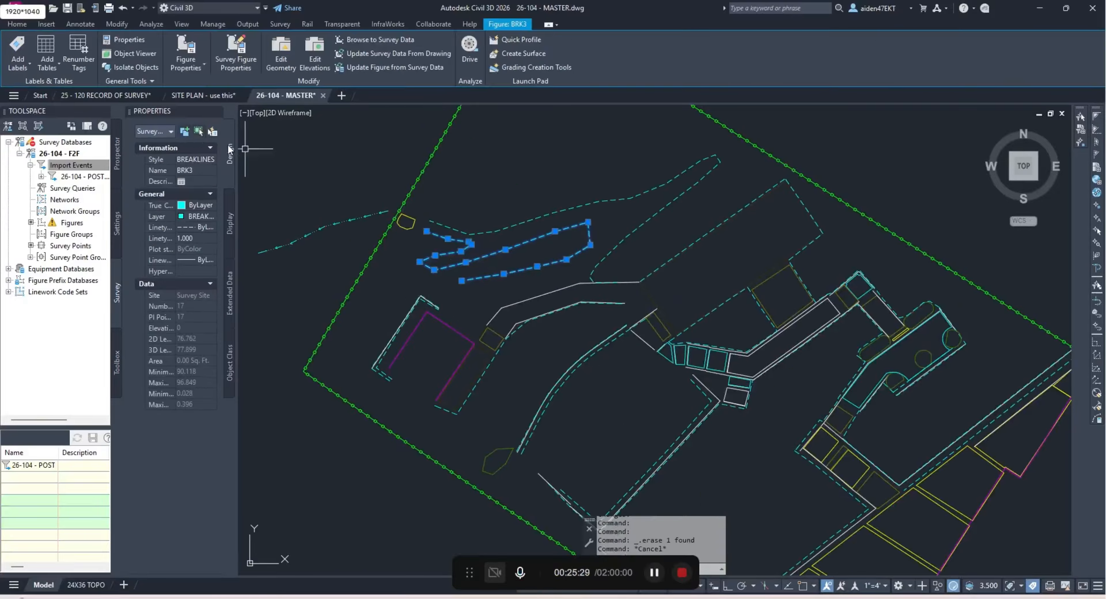
pyautogui.moveTo(236, 147)
pyautogui.mouseDown()
pyautogui.moveTo(290, 147)
pyautogui.moveTo(248, 152)
pyautogui.mouseUp()
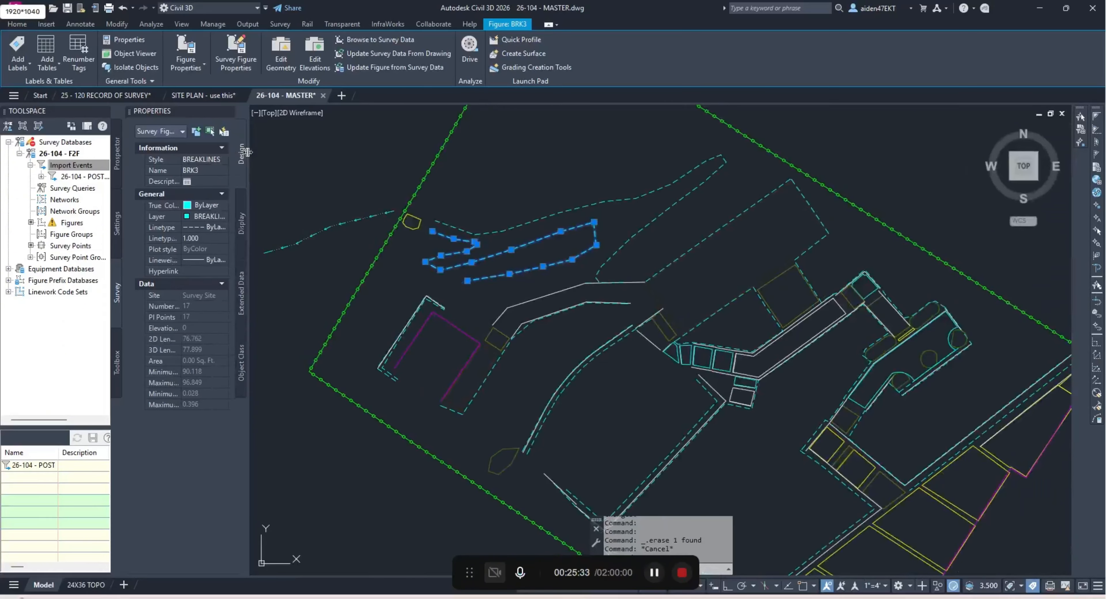
pyautogui.press('Escape')
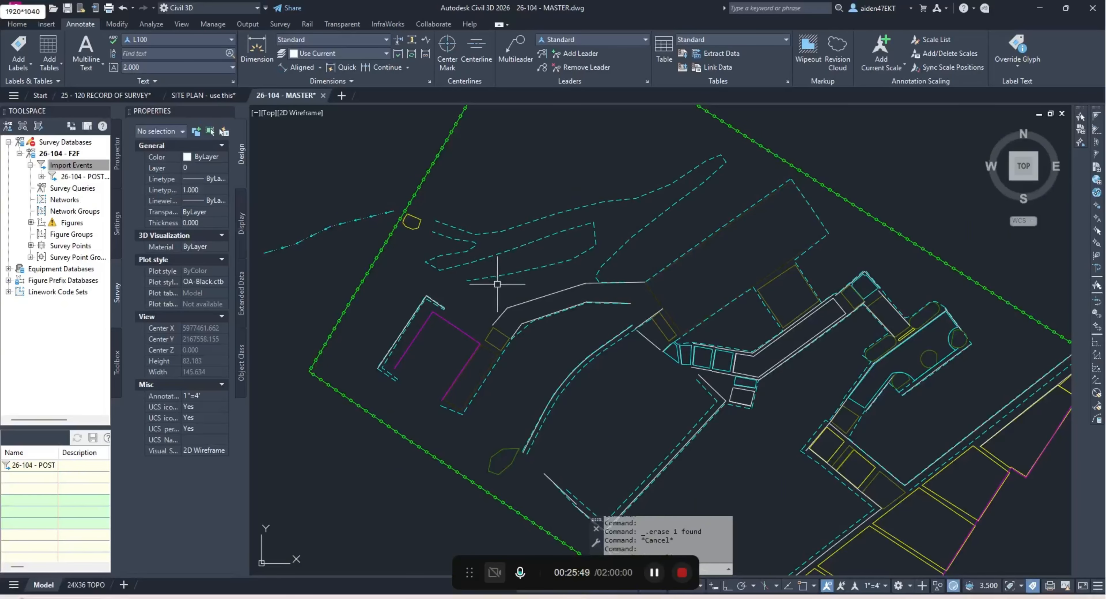
# Step: Inspect the remaining survey linework for stray figures, checking the southwest boundary, the building edges and the street side
pyautogui.scroll(-4, 568, 297)
pyautogui.scroll(2, 688, 304)
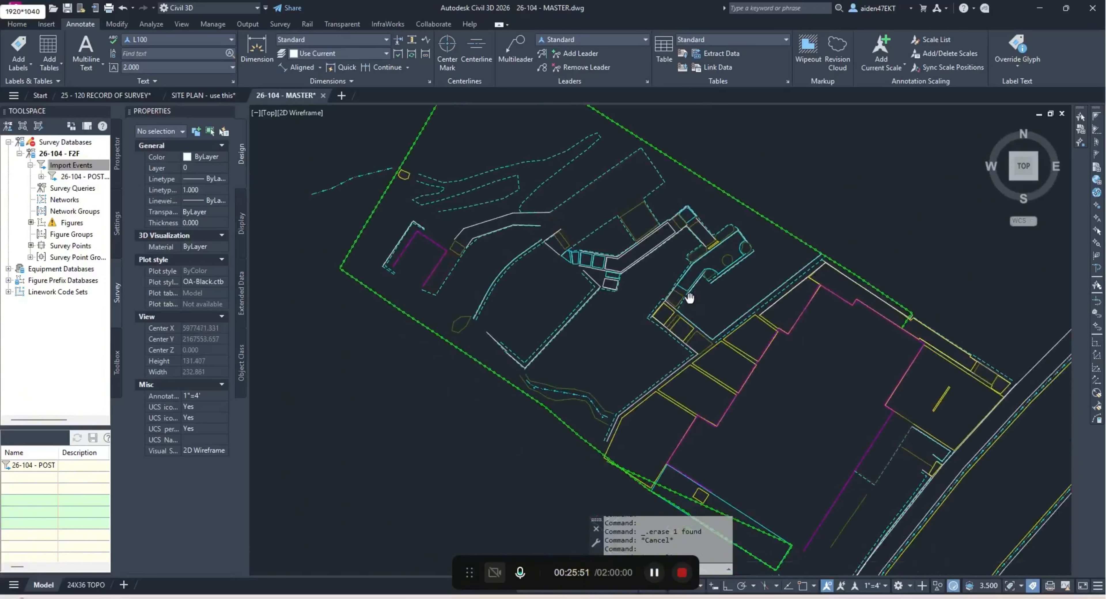
pyautogui.scroll(5, 695, 515)
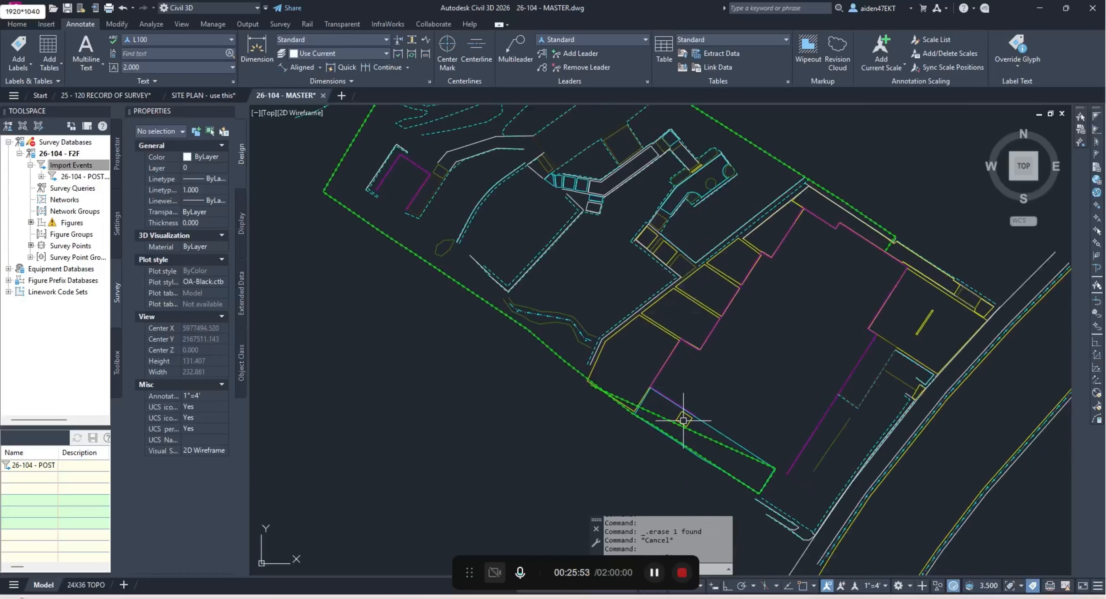
pyautogui.click(622, 397)
pyautogui.press('Escape')
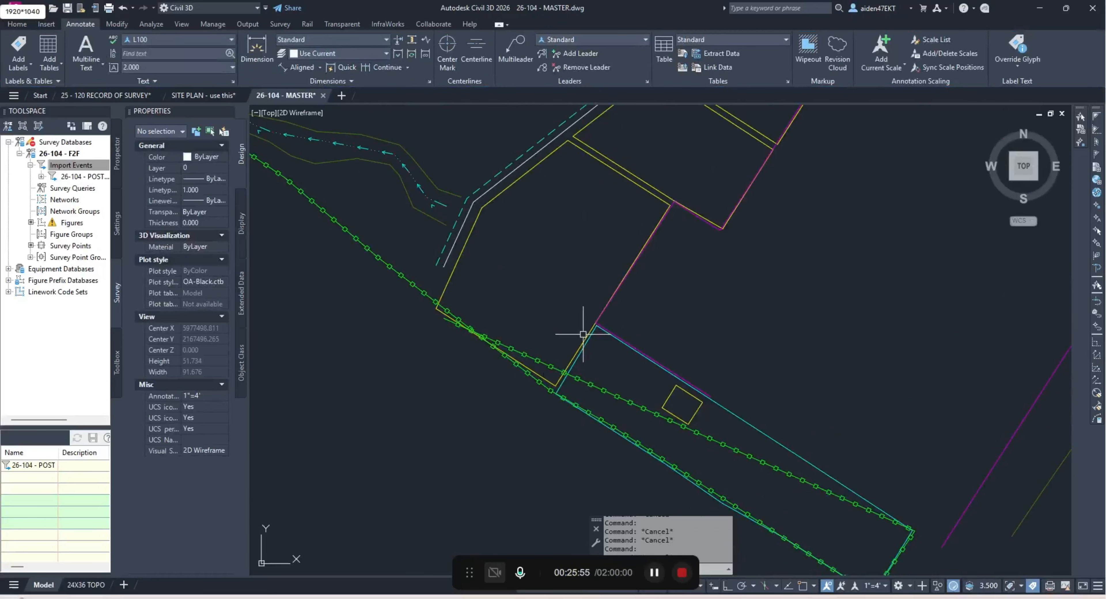
pyautogui.scroll(-5, 582, 328)
pyautogui.moveTo(587, 328)
pyautogui.mouseDown(button='middle')
pyautogui.moveTo(541, 276)
pyautogui.moveTo(580, 321)
pyautogui.mouseUp(button='middle')
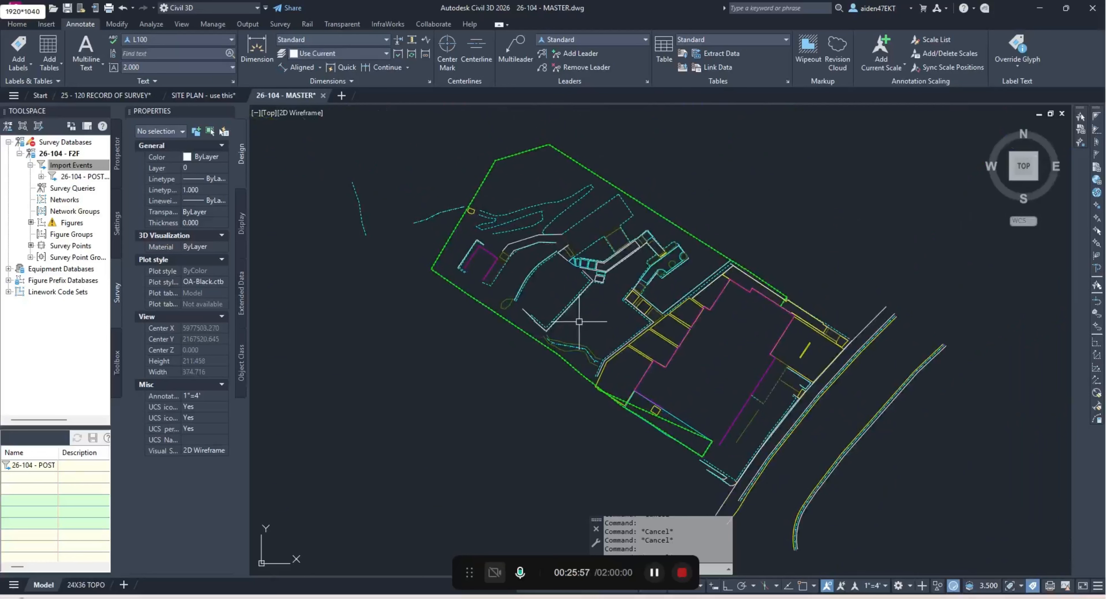
pyautogui.scroll(3, 815, 382)
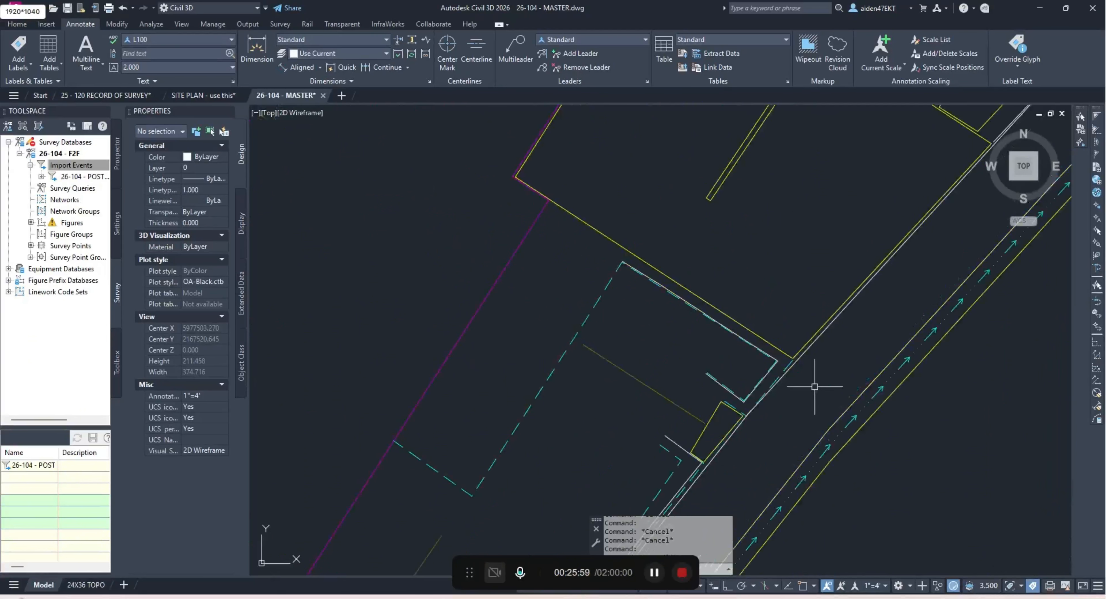
pyautogui.scroll(-8, 814, 369)
pyautogui.scroll(-1, 811, 355)
# Step: Explode the survey figures of the site linework
pyautogui.click(900, 431)
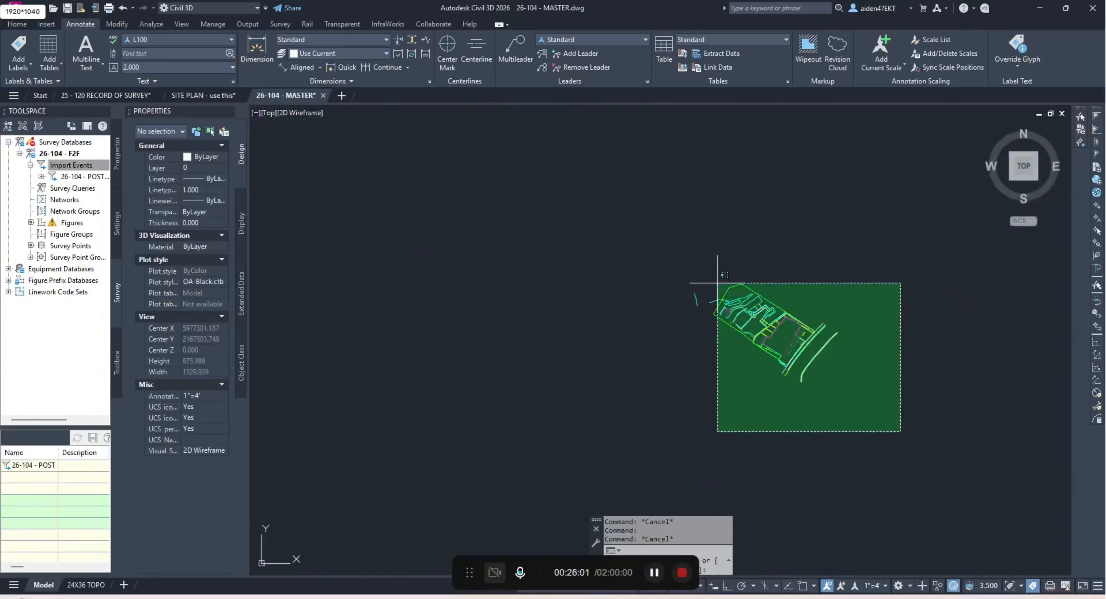
pyautogui.click(634, 225)
pyautogui.moveTo(807, 336); pyautogui.dragTo(701, 334, button='middle')
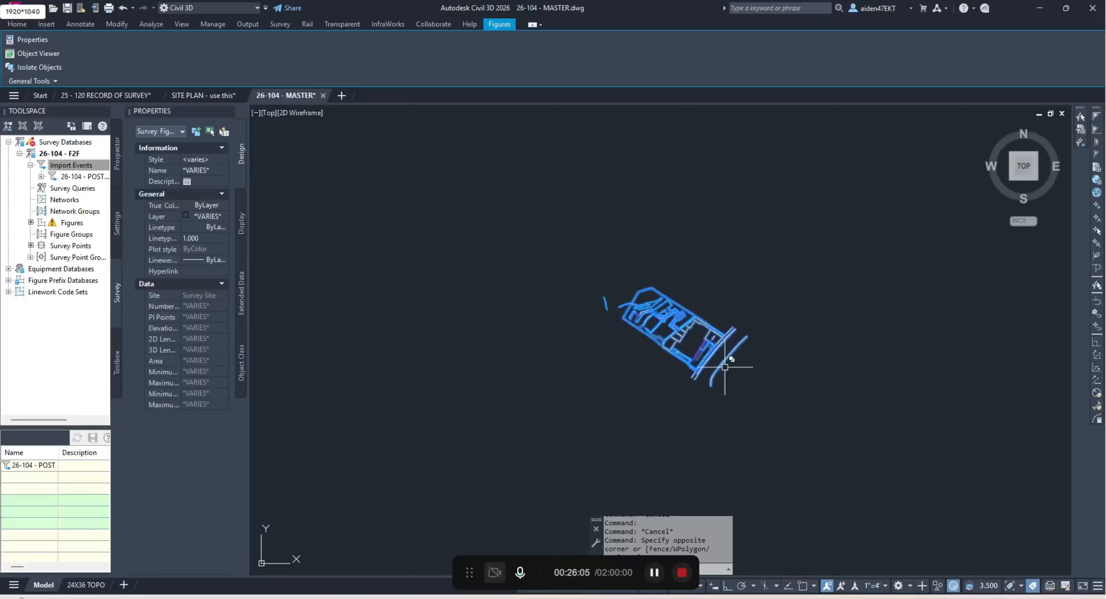
pyautogui.write('X')
pyautogui.press('Return')
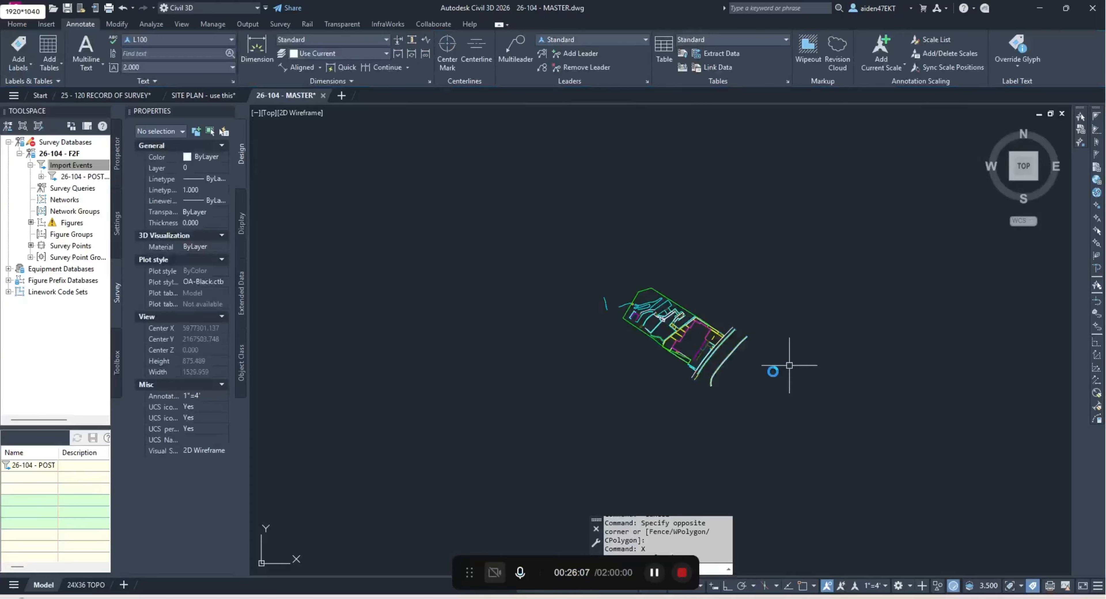
# Step: Check the object type and properties of one exploded breakline north of the stairs, widening the properties display
pyautogui.click(789, 394)
pyautogui.scroll(3, 640, 321)
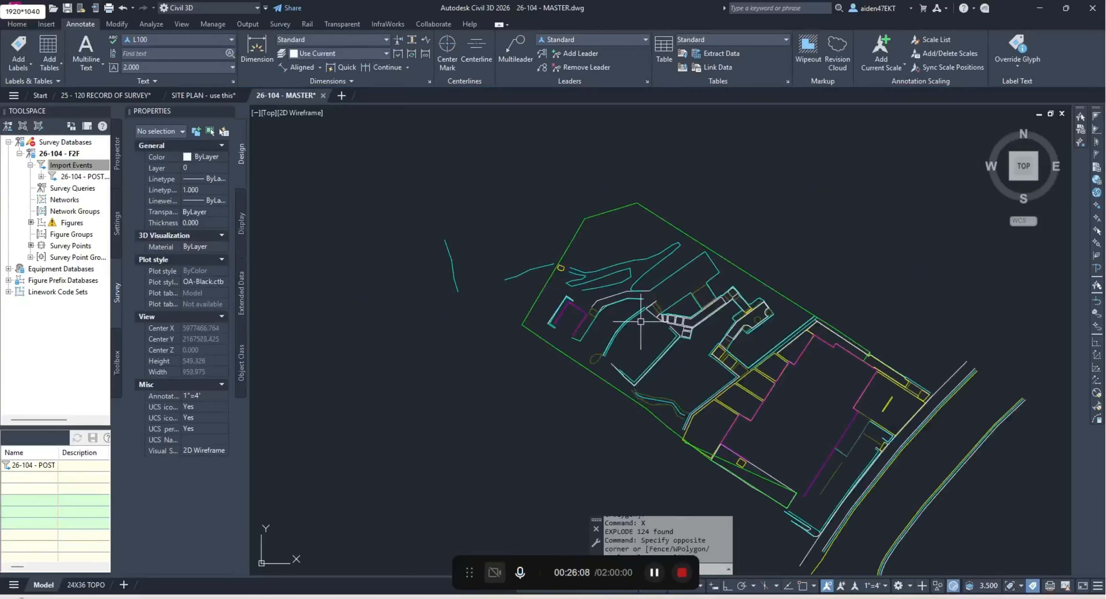
pyautogui.click(666, 281)
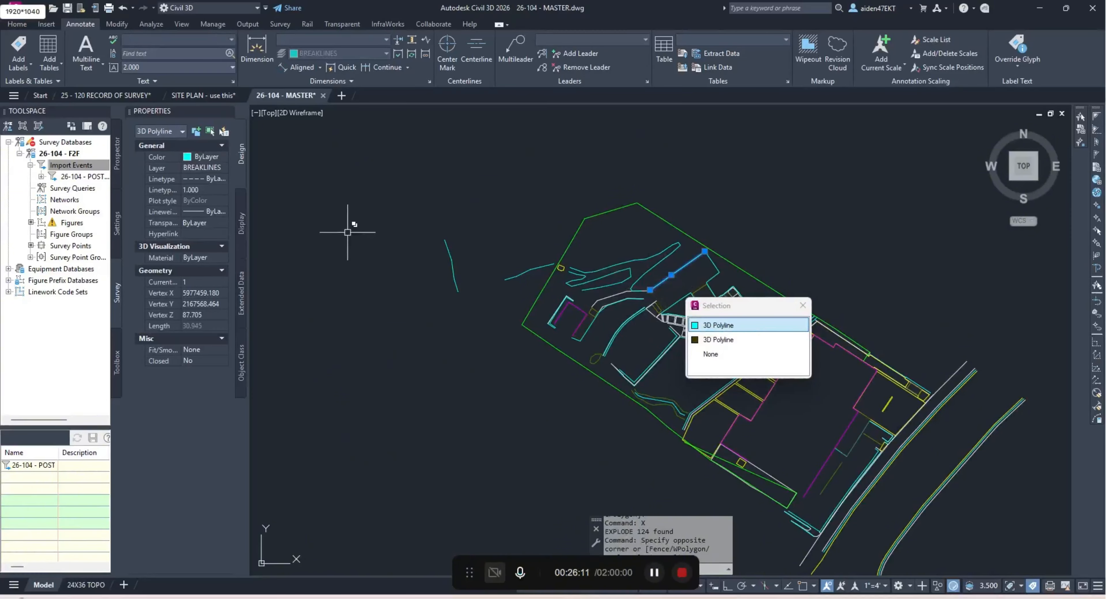
pyautogui.press('Escape')
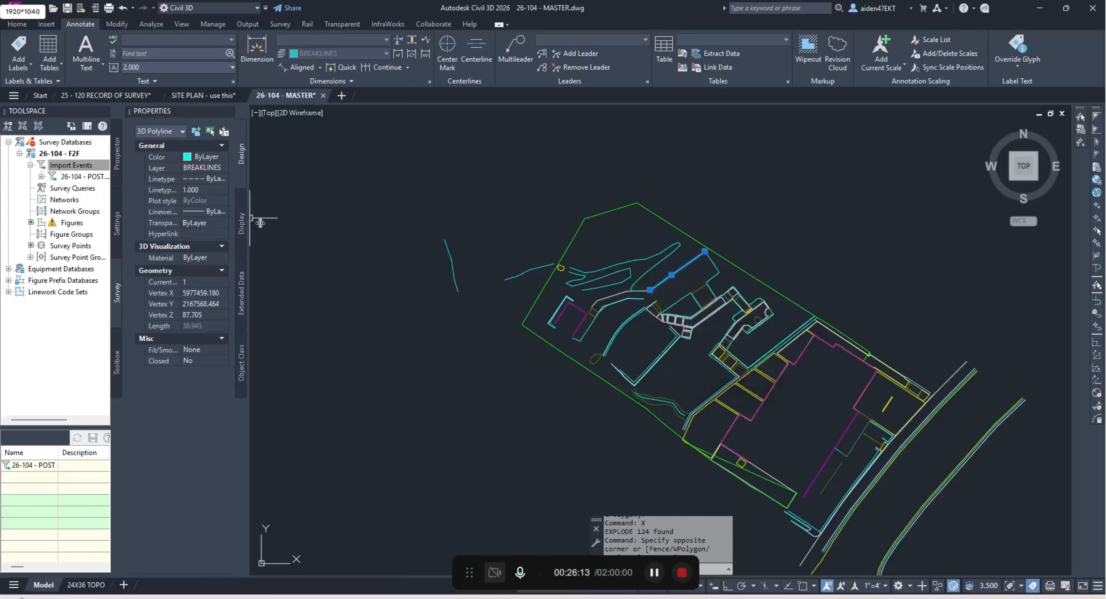
pyautogui.moveTo(249, 218); pyautogui.dragTo(262, 221)
pyautogui.press('Escape')
# Step: Convert all the exploded 3D polylines of the site to 2D polylines
pyautogui.scroll(-4, 777, 414)
pyautogui.click(784, 422)
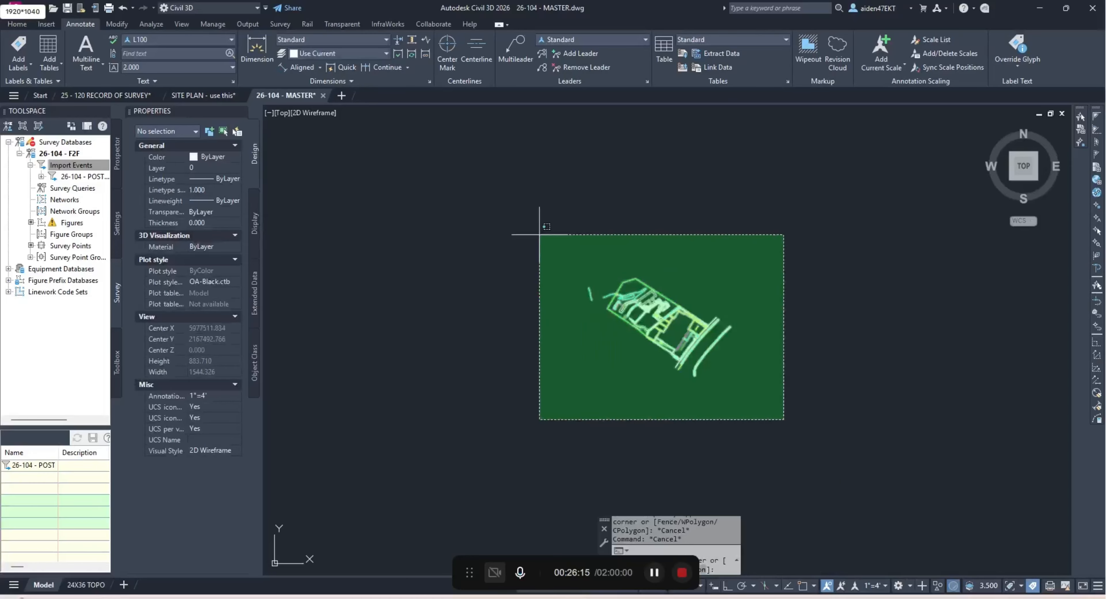
pyautogui.click(536, 223)
pyautogui.click(112, 25)
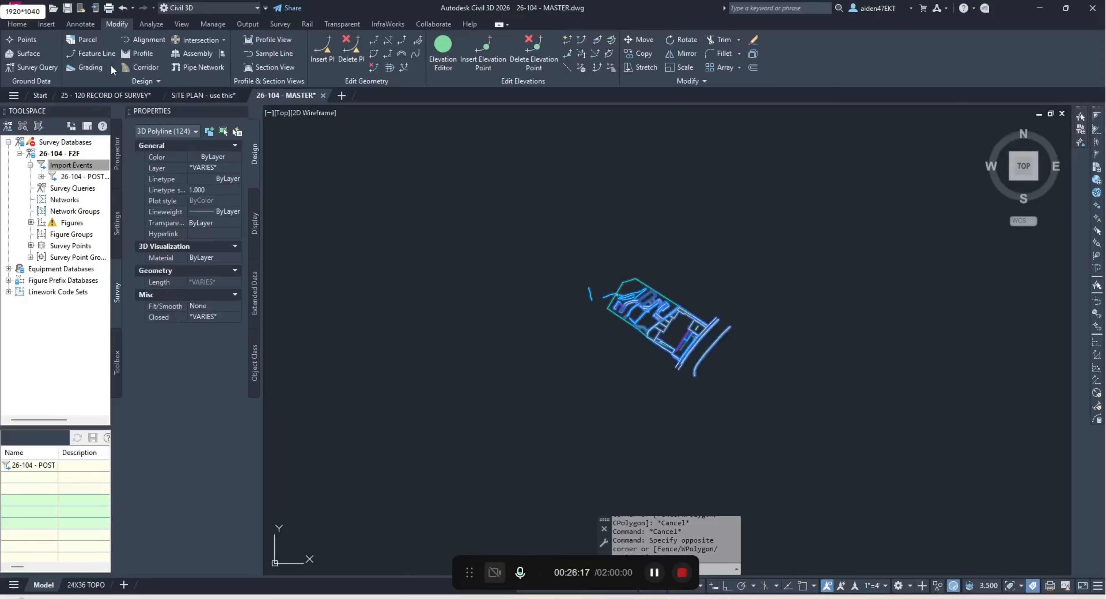
pyautogui.click(118, 80)
pyautogui.click(115, 109)
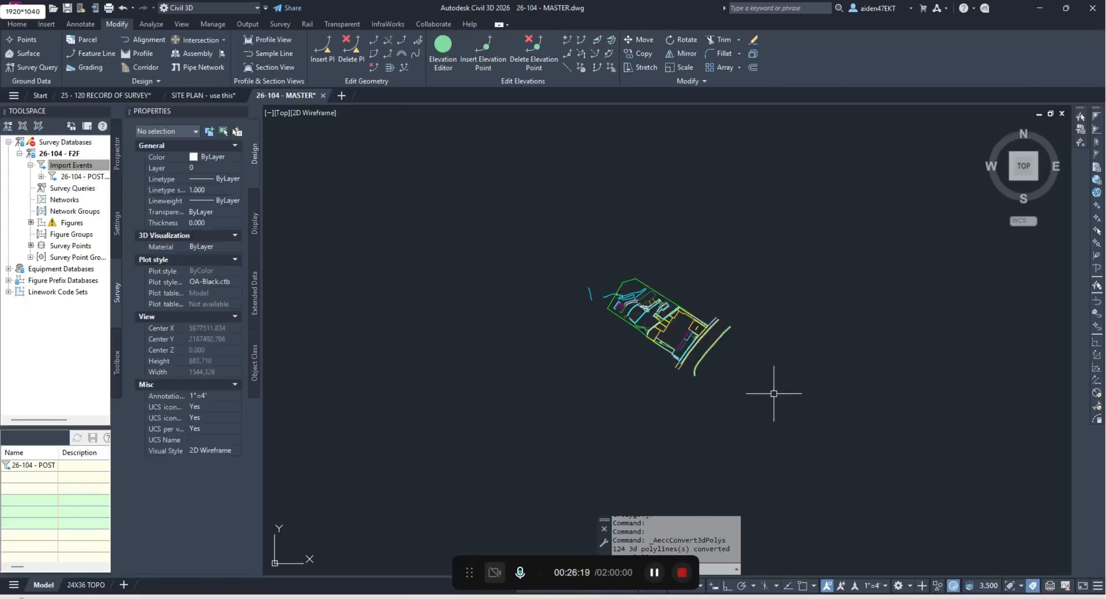
# Step: Set the elevation of all the converted polylines to 0 and save the drawing
pyautogui.click(783, 402)
pyautogui.click(511, 214)
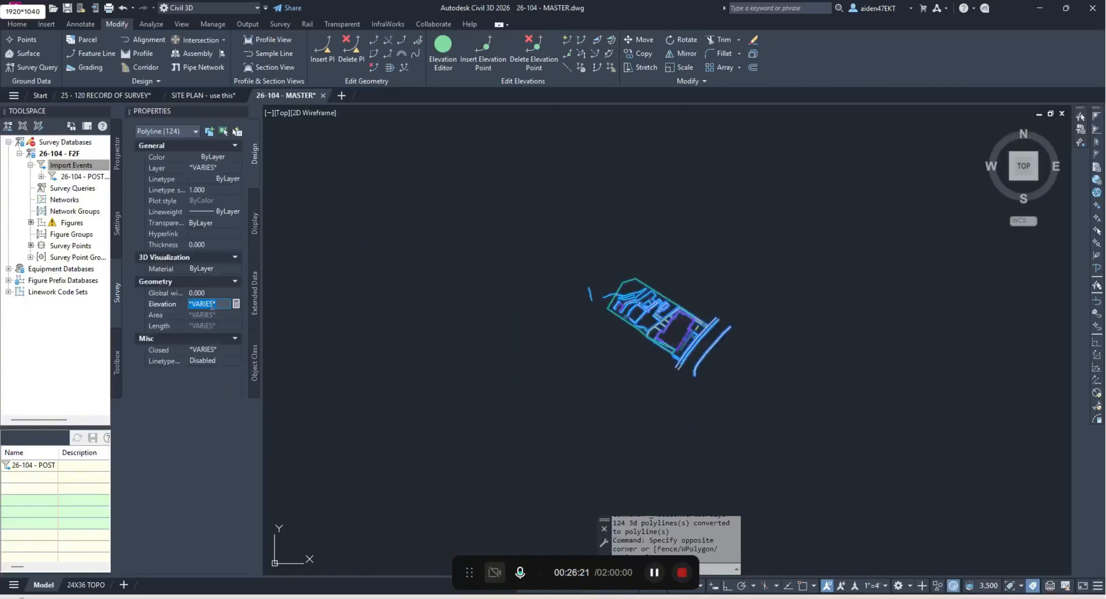
pyautogui.write('0')
pyautogui.press('Return')
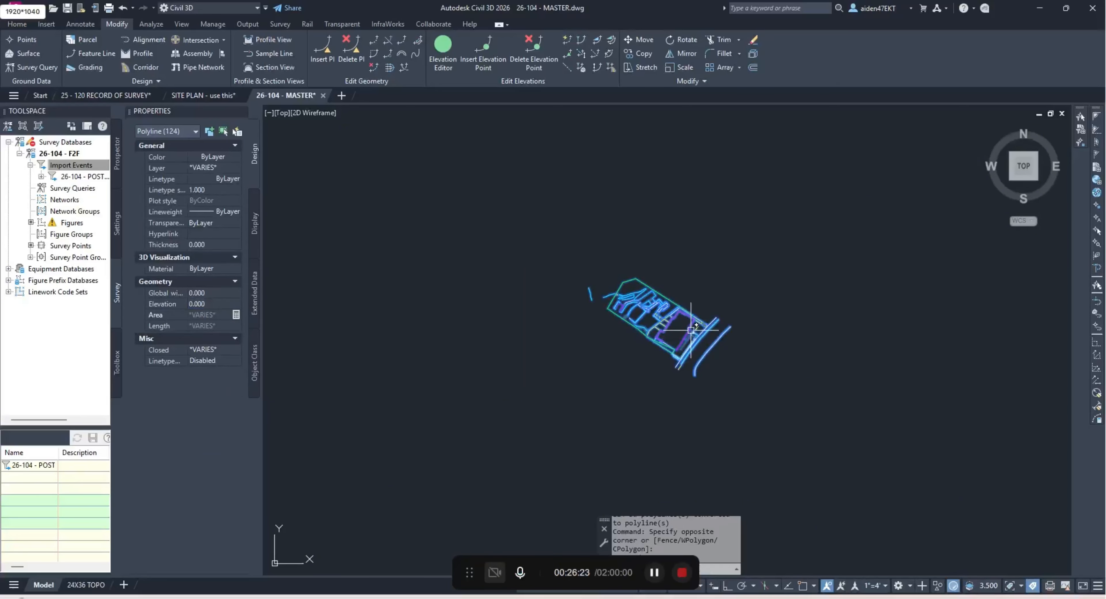
pyautogui.press('Escape')
pyautogui.hotkey('ctrl', 's')
# Step: Check in a 3D view that the linework lies flat, and return to the top view
pyautogui.keyDown('shift'); pyautogui.moveTo(776, 372); pyautogui.dragTo(733, 327, button='middle'); pyautogui.keyUp('shift')
pyautogui.scroll(5, 668, 386)
pyautogui.keyDown('shift'); pyautogui.moveTo(664, 344); pyautogui.dragTo(642, 414, button='middle'); pyautogui.keyUp('shift')
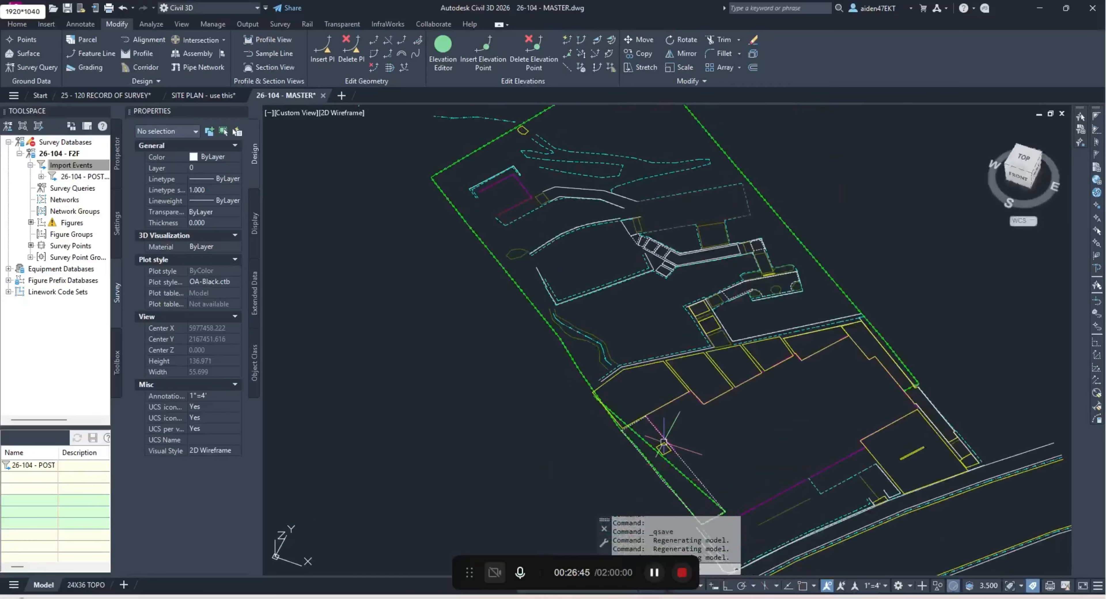
pyautogui.scroll(-2, 657, 411)
pyautogui.click(1030, 165)
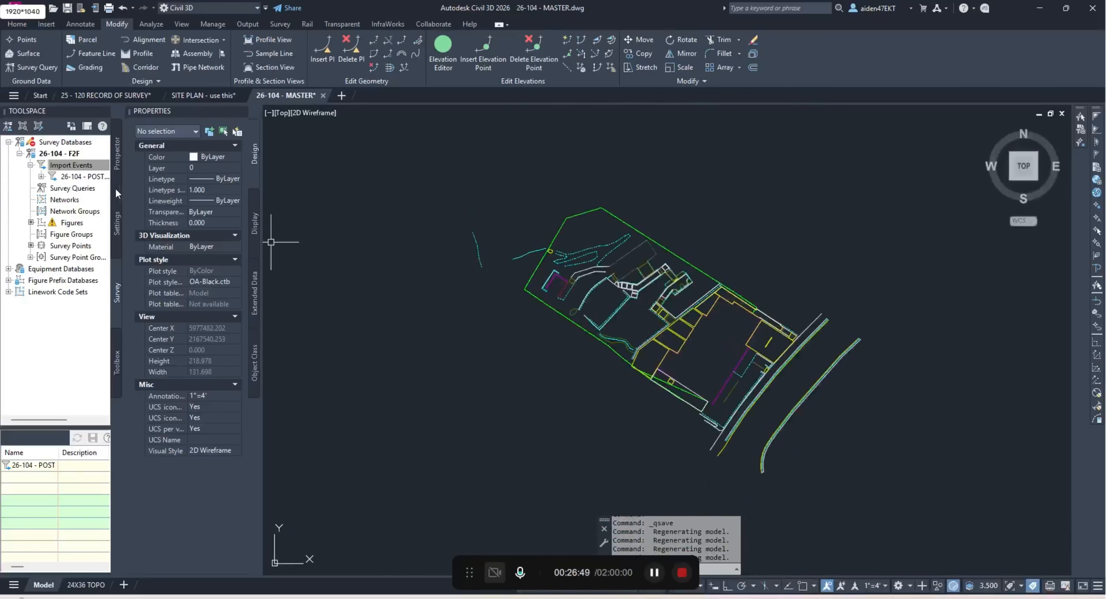
# Step: Insert the points of the 26-104 - POST PROCESS GNSS import event into the drawing and save it
pyautogui.rightClick(89, 177)
pyautogui.moveTo(142, 277)
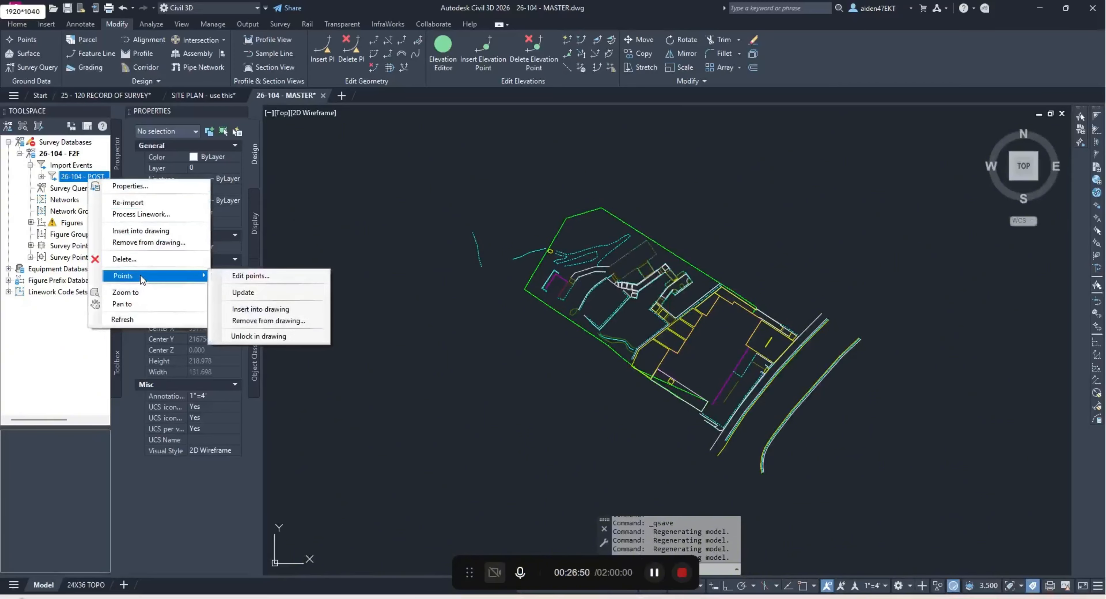
pyautogui.click(261, 309)
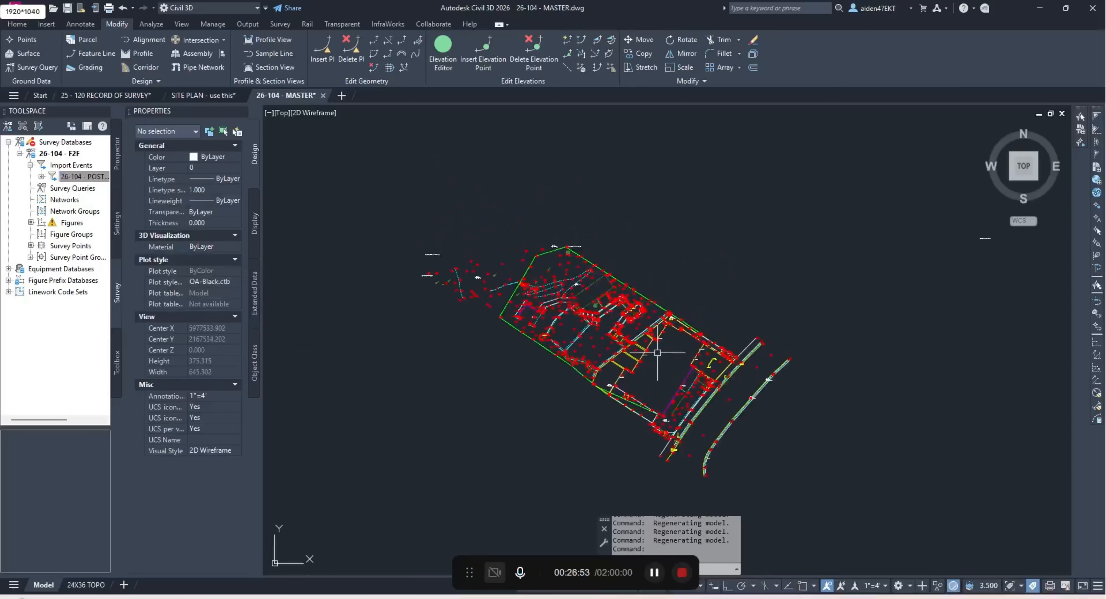
pyautogui.hotkey('ctrl', 's')
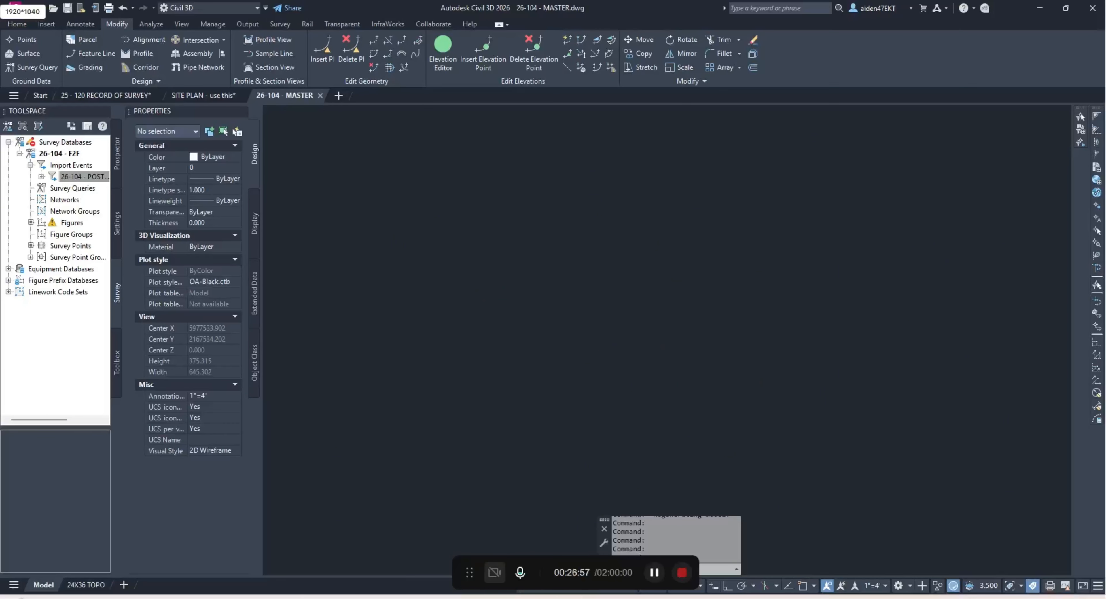
# Step: Examine the inserted survey points against the flattened linework in a 3D view, and return to the top view
pyautogui.moveTo(713, 330)
pyautogui.keyDown('shift'); pyautogui.mouseDown(button='middle')
pyautogui.moveTo(670, 368)
pyautogui.moveTo(669, 315)
pyautogui.moveTo(520, 231)
pyautogui.moveTo(521, 242)
pyautogui.mouseUp(button='middle'); pyautogui.keyUp('shift')
pyautogui.moveTo(586, 315)
pyautogui.keyDown('shift'); pyautogui.mouseDown(button='middle')
pyautogui.moveTo(602, 325)
pyautogui.moveTo(547, 357)
pyautogui.moveTo(837, 466)
pyautogui.mouseUp(button='middle'); pyautogui.keyUp('shift')
pyautogui.click(1020, 164)
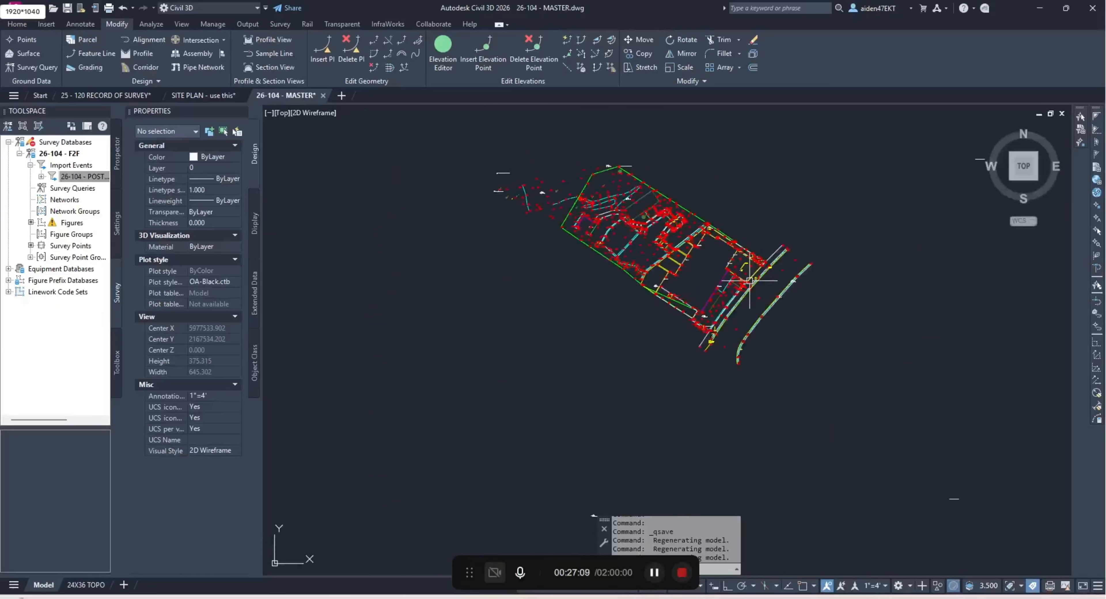
pyautogui.press('Escape')
pyautogui.press('Escape')
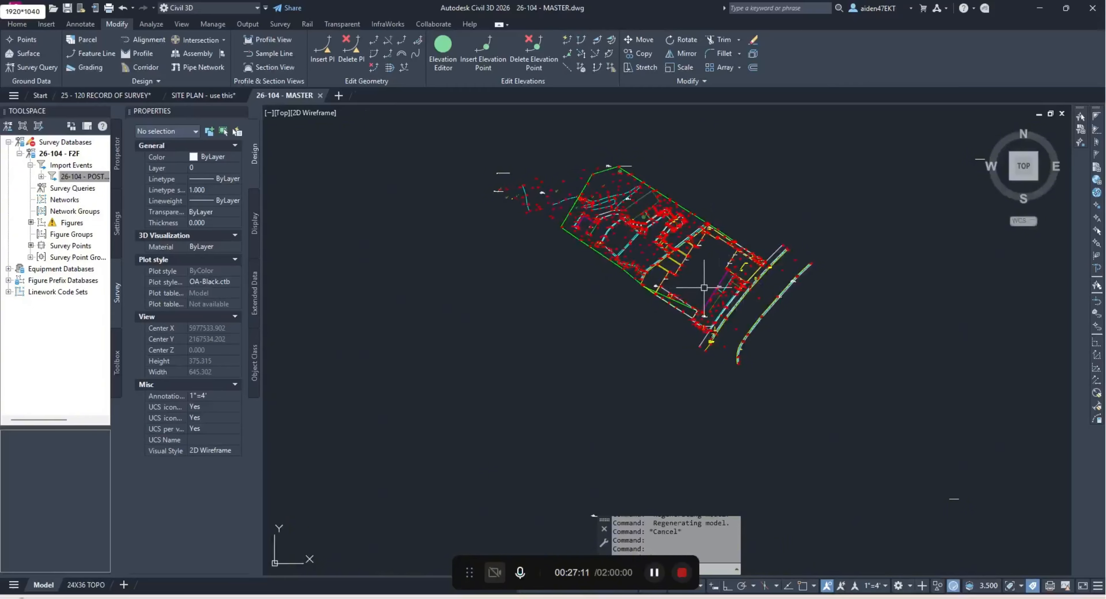
pyautogui.scroll(2, 702, 272)
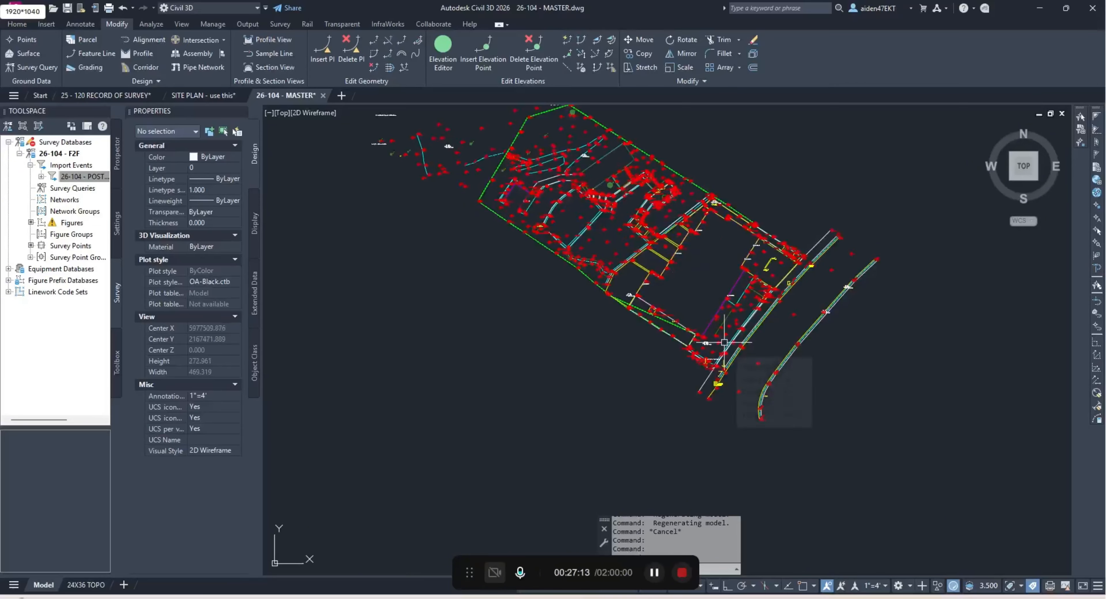
# Step: Save the 26-104 - MASTER drawing and start a new drawing in model space
pyautogui.hotkey('ctrl', 's')
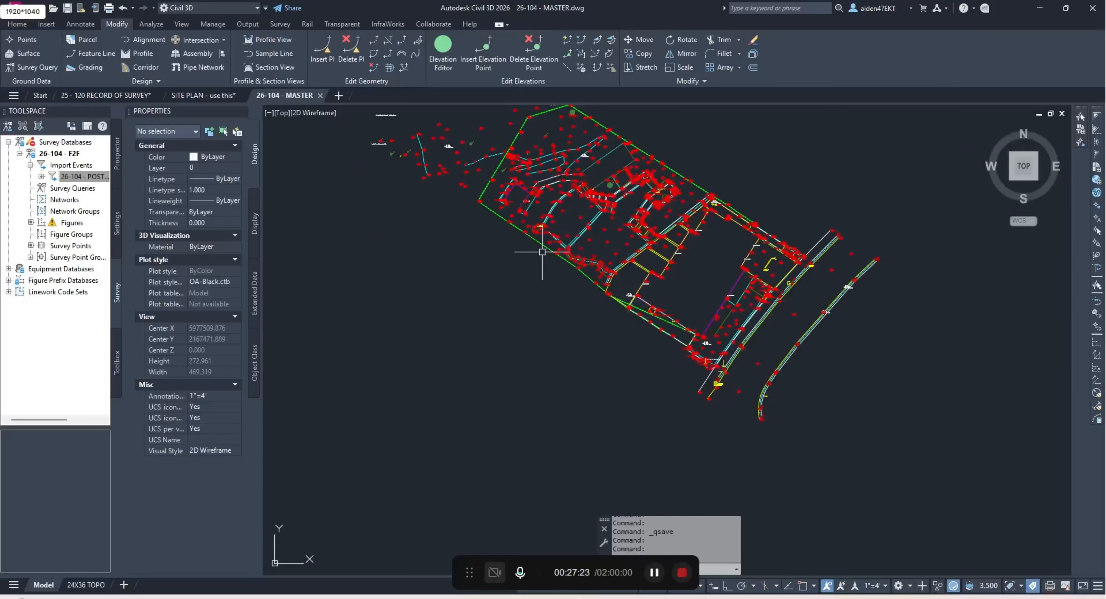
pyautogui.click(338, 96)
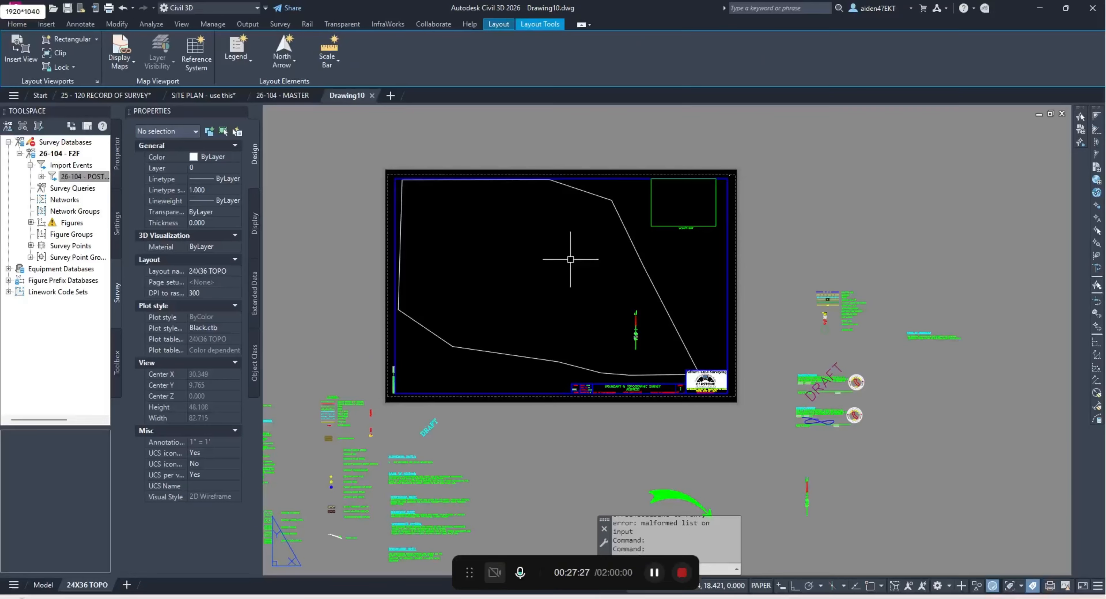
pyautogui.click(43, 585)
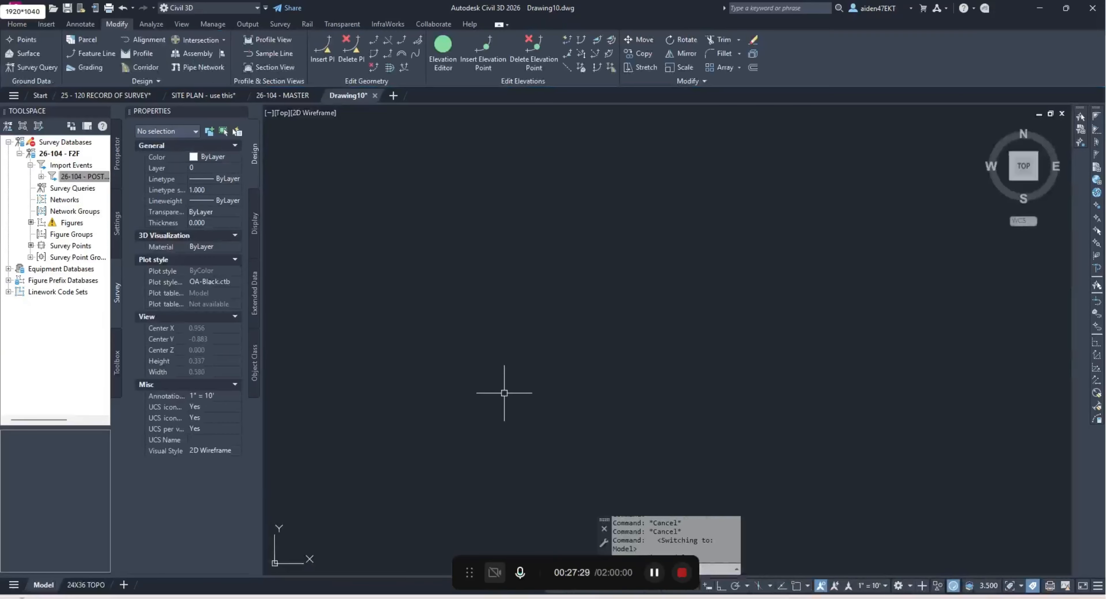
# Step: Try to access the options of the post-process import event from the new drawing, and return to 26-104 - MASTER
pyautogui.click(90, 177)
pyautogui.rightClick(90, 176)
pyautogui.rightClick(69, 176)
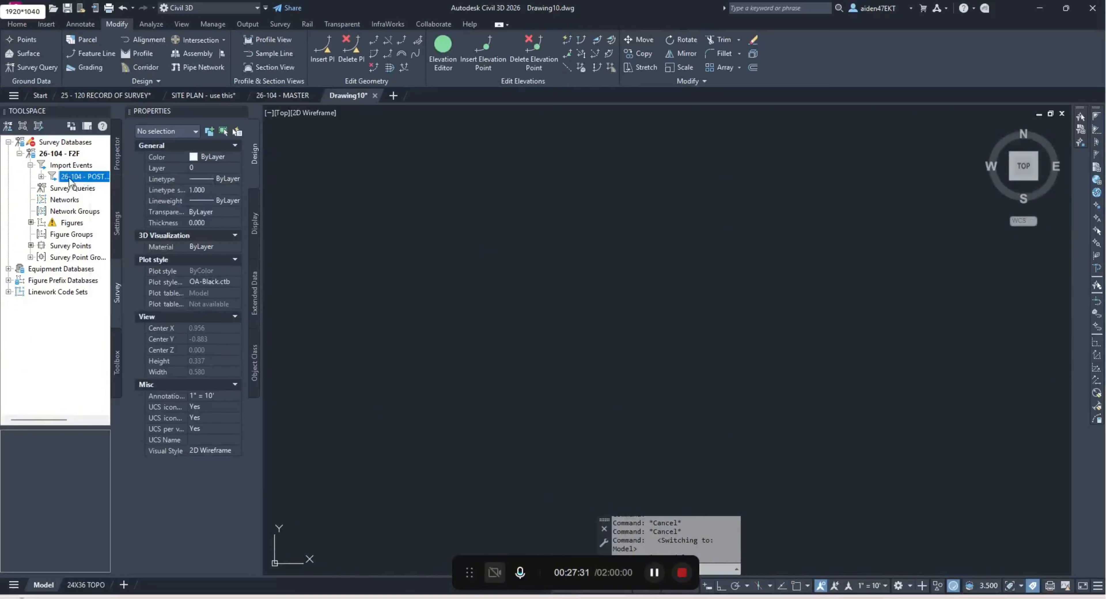
pyautogui.click(43, 177)
pyautogui.click(41, 176)
pyautogui.rightClick(81, 180)
pyautogui.click(71, 179)
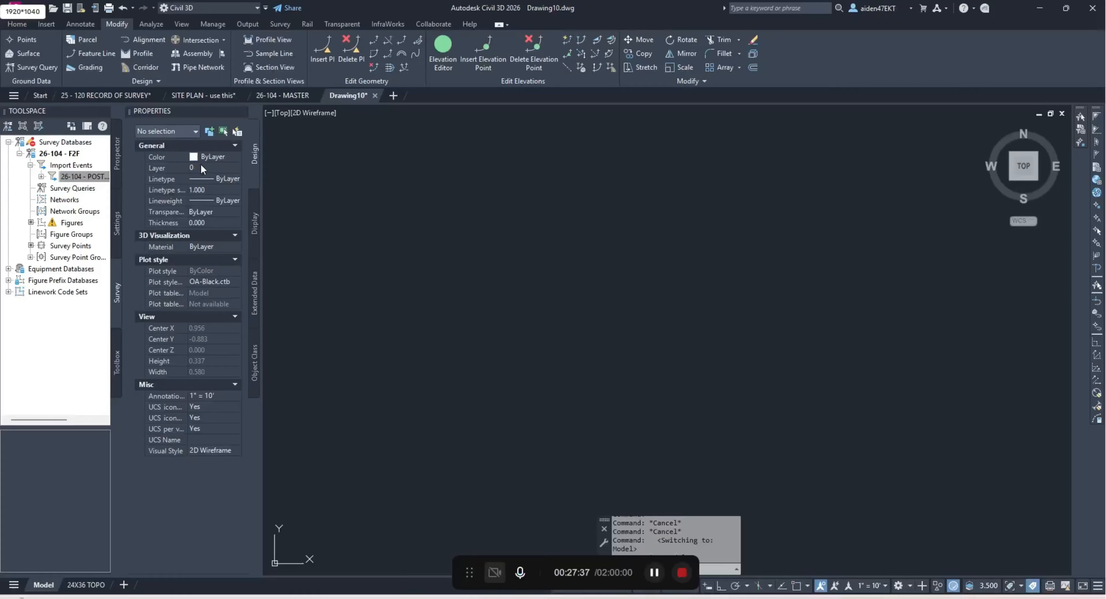
pyautogui.click(284, 98)
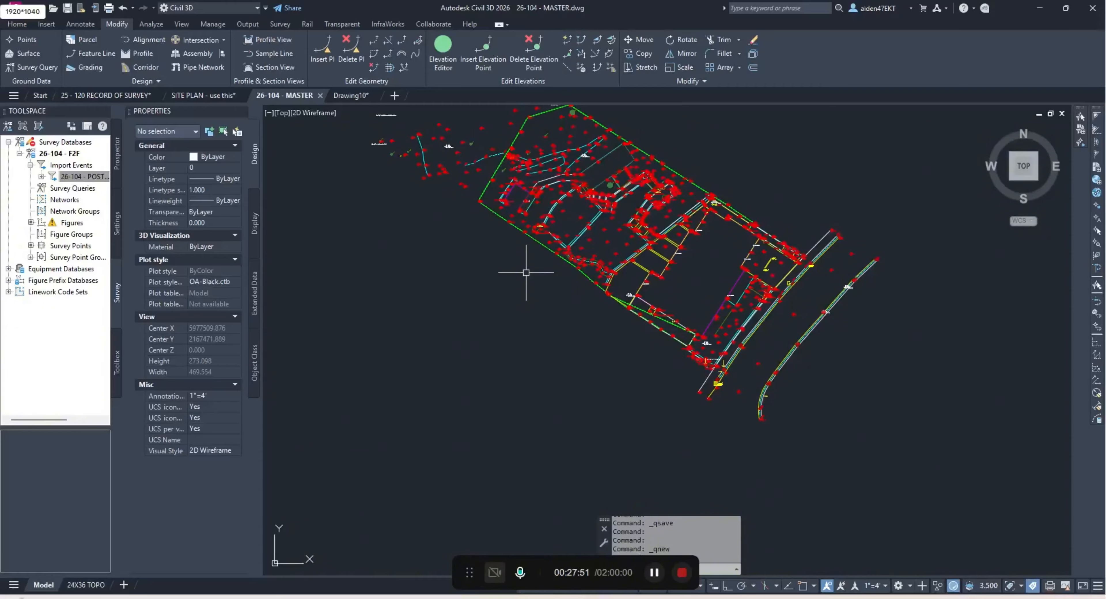
pyautogui.moveTo(546, 248); pyautogui.dragTo(554, 329, button='middle')
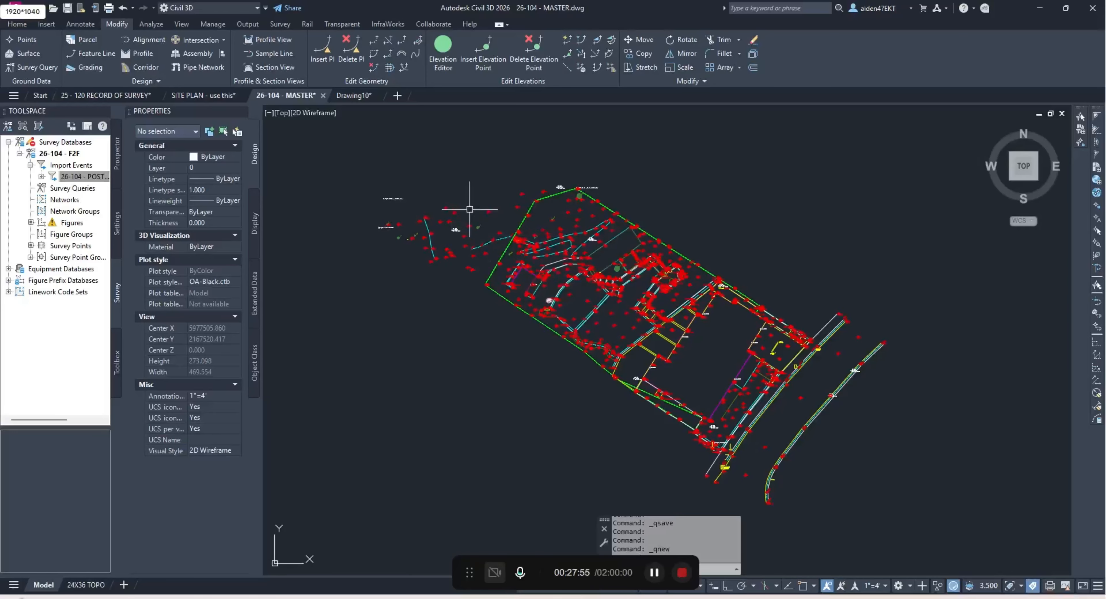
pyautogui.scroll(6, 455, 214)
pyautogui.scroll(-6, 501, 233)
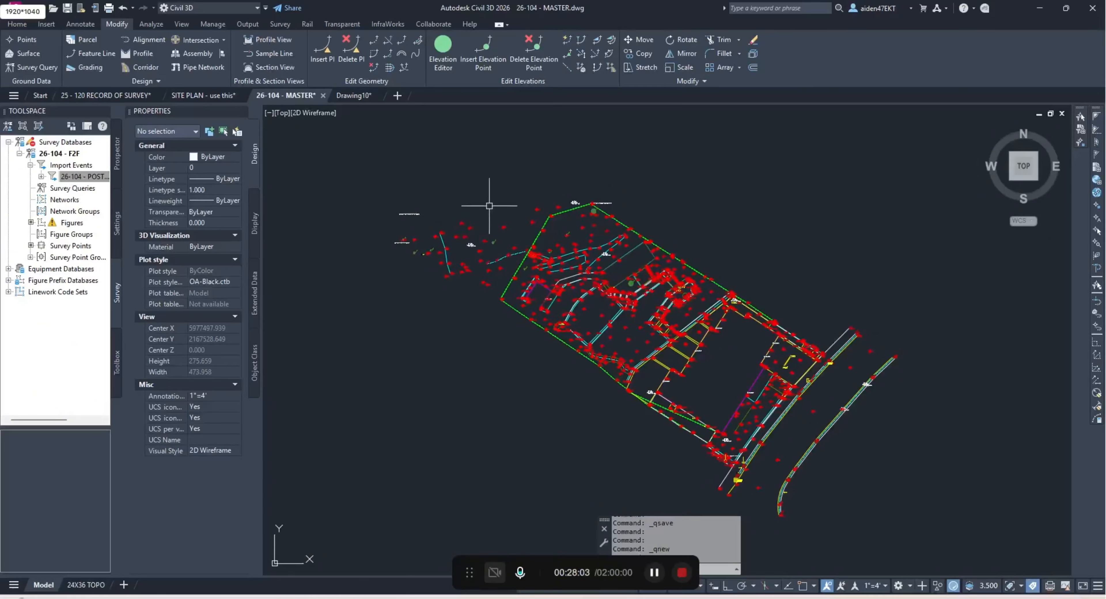
pyautogui.moveTo(489, 205); pyautogui.dragTo(465, 193, button='middle')
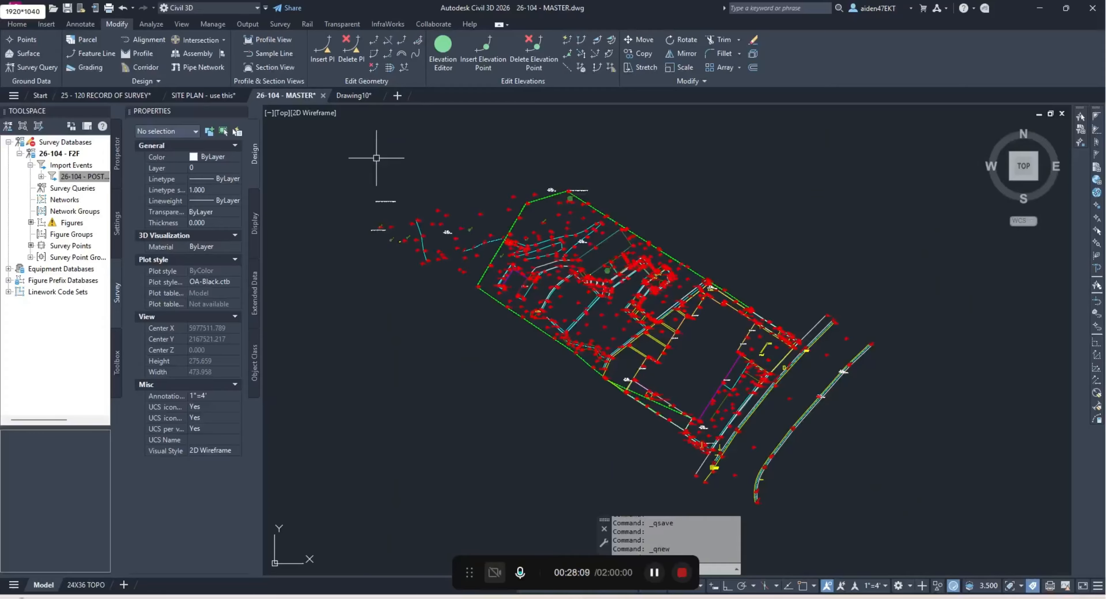
# Step: Save the 26-104 - MASTER drawing and open the 26-104 - Hardcopy drawing in model space
pyautogui.hotkey('ctrl', 's')
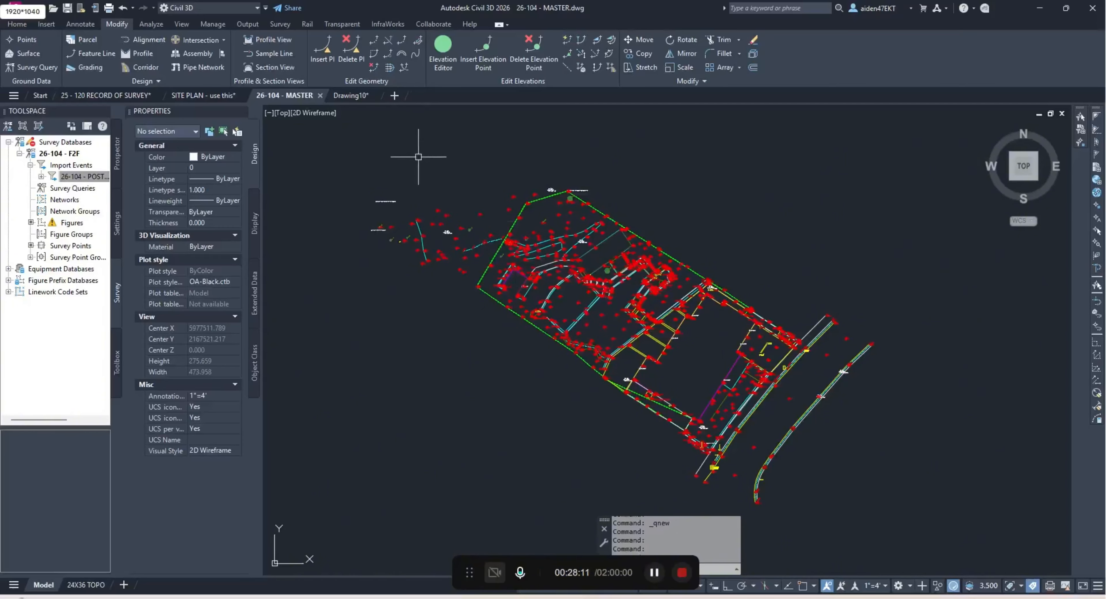
pyautogui.click(45, 95)
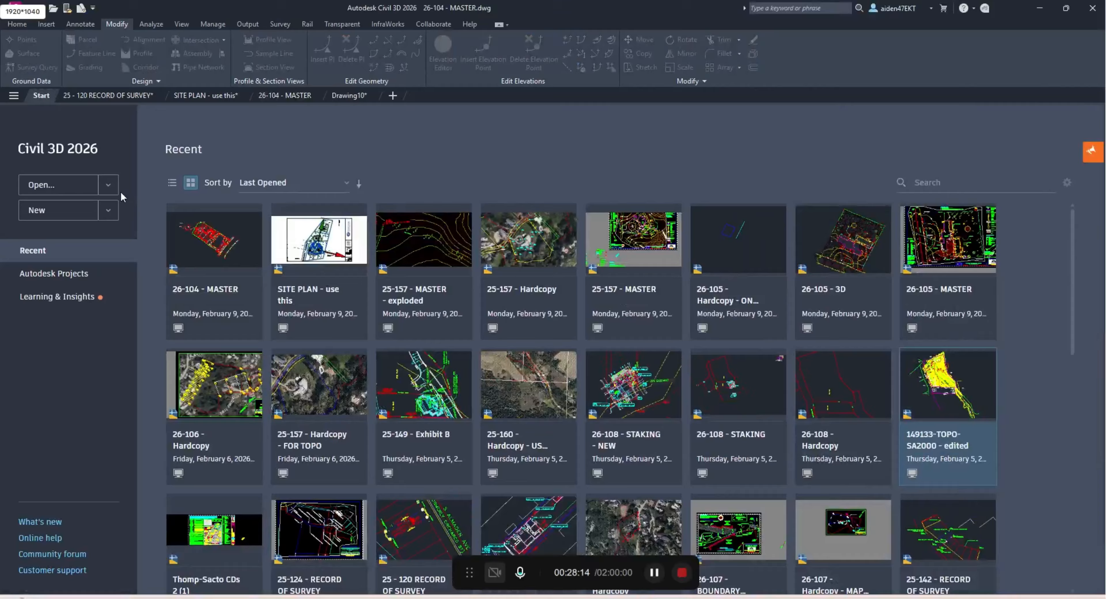
pyautogui.click(47, 185)
pyautogui.click(438, 259)
pyautogui.doubleClick(462, 261)
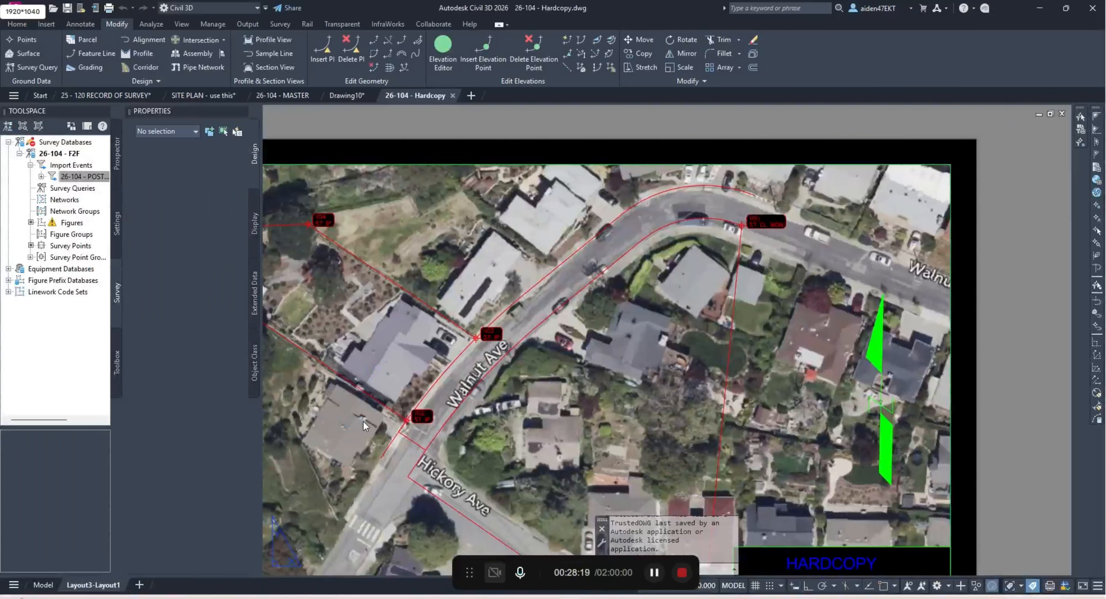
pyautogui.click(48, 586)
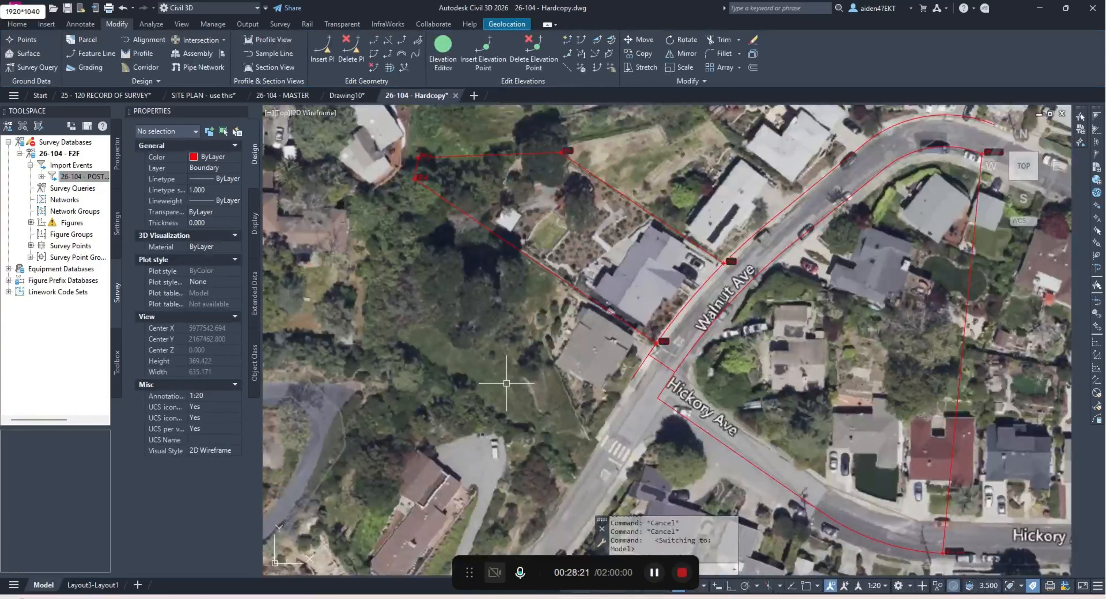
pyautogui.scroll(-4, 506, 384)
pyautogui.scroll(2, 606, 360)
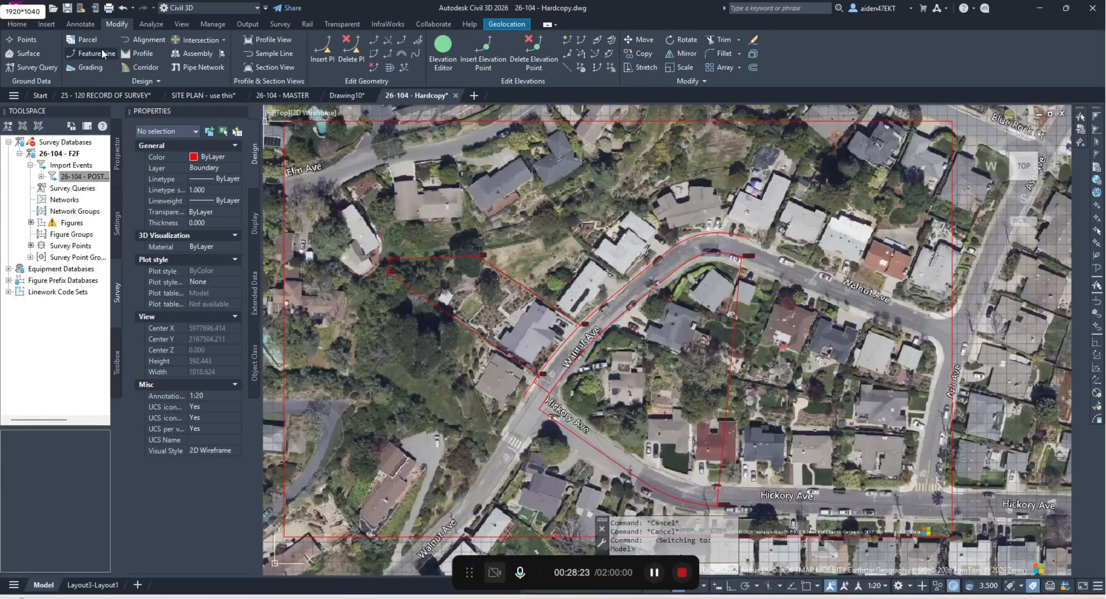
# Step: Import the points of the 26-104 - POST PROCESS GNSS file from the job's post process download folder into the Hardcopy drawing
pyautogui.click(47, 24)
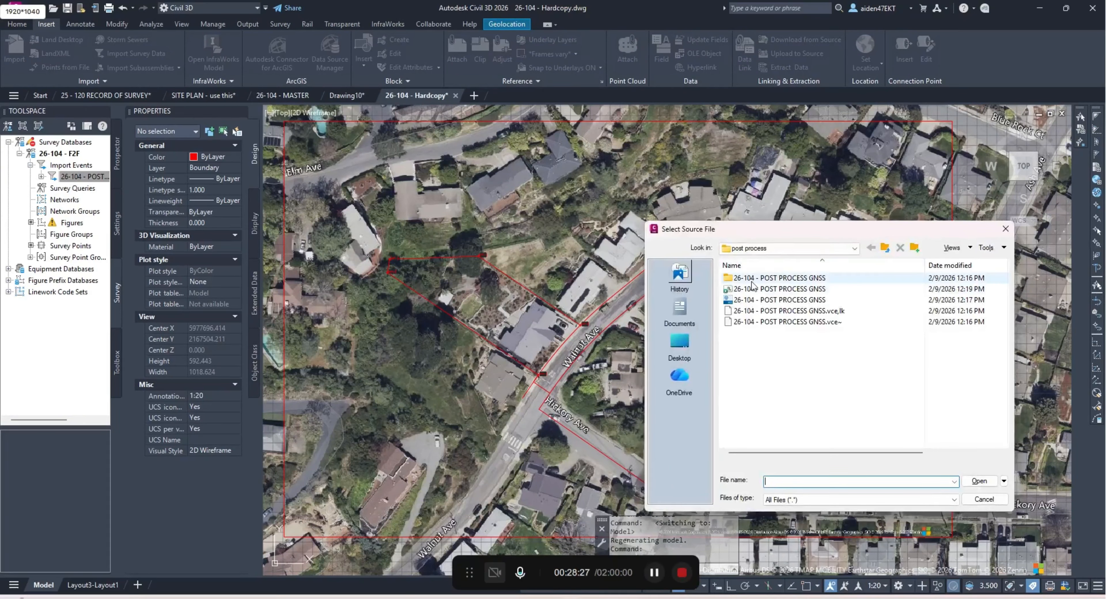
pyautogui.click(783, 247)
pyautogui.click(803, 296)
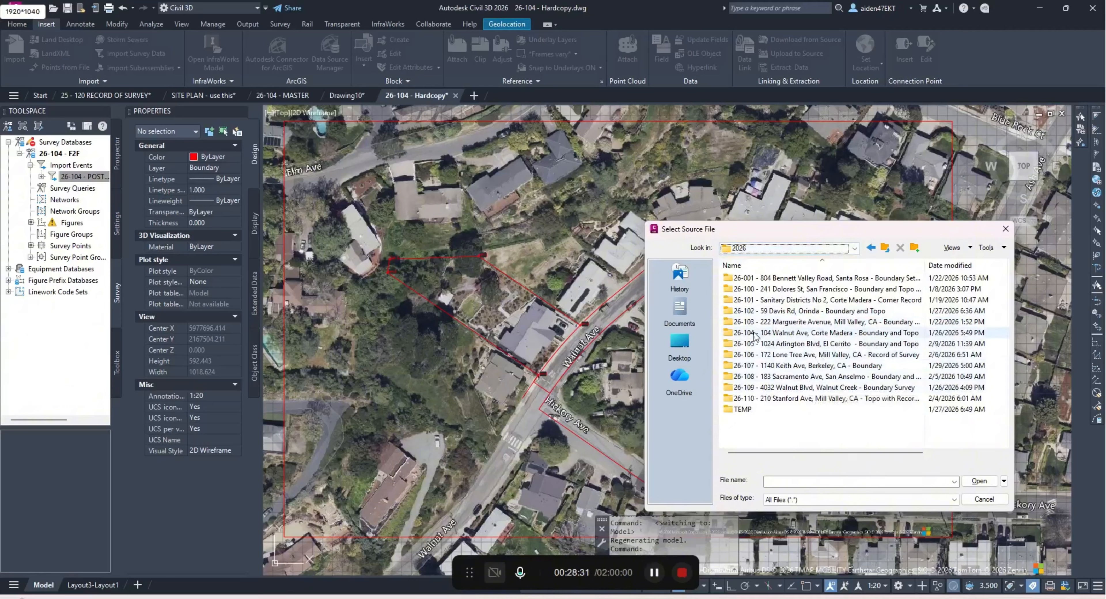
pyautogui.doubleClick(816, 333)
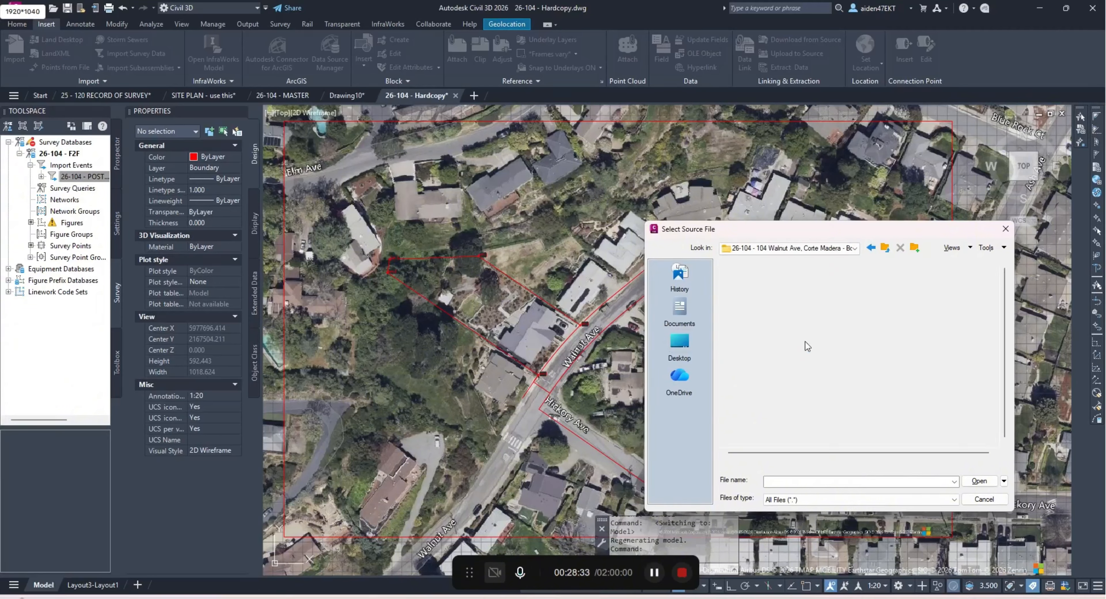
pyautogui.doubleClick(760, 355)
pyautogui.doubleClick(784, 291)
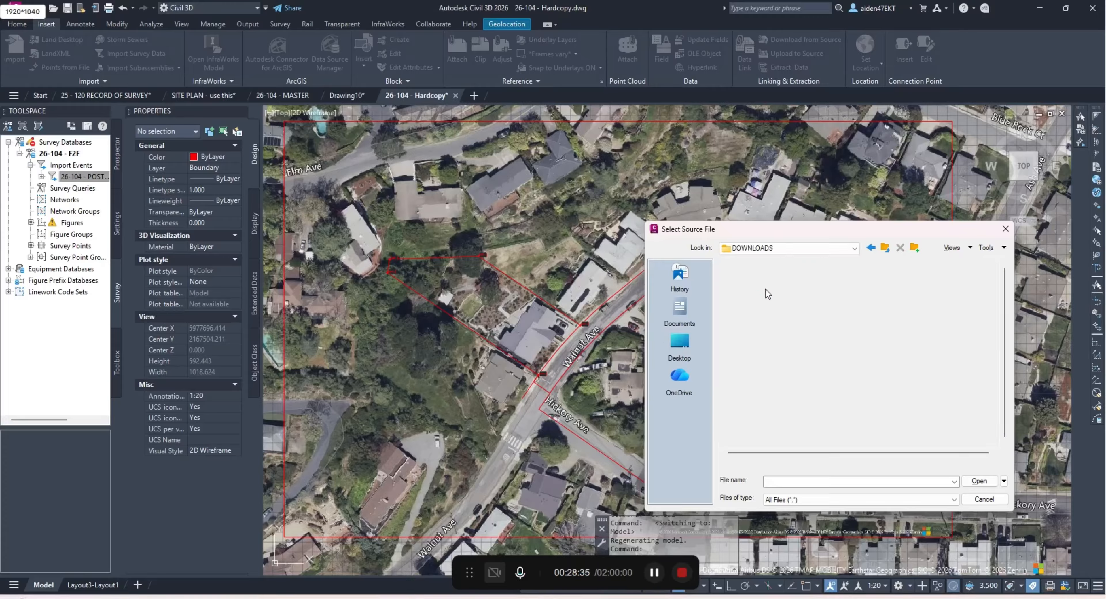
pyautogui.doubleClick(785, 300)
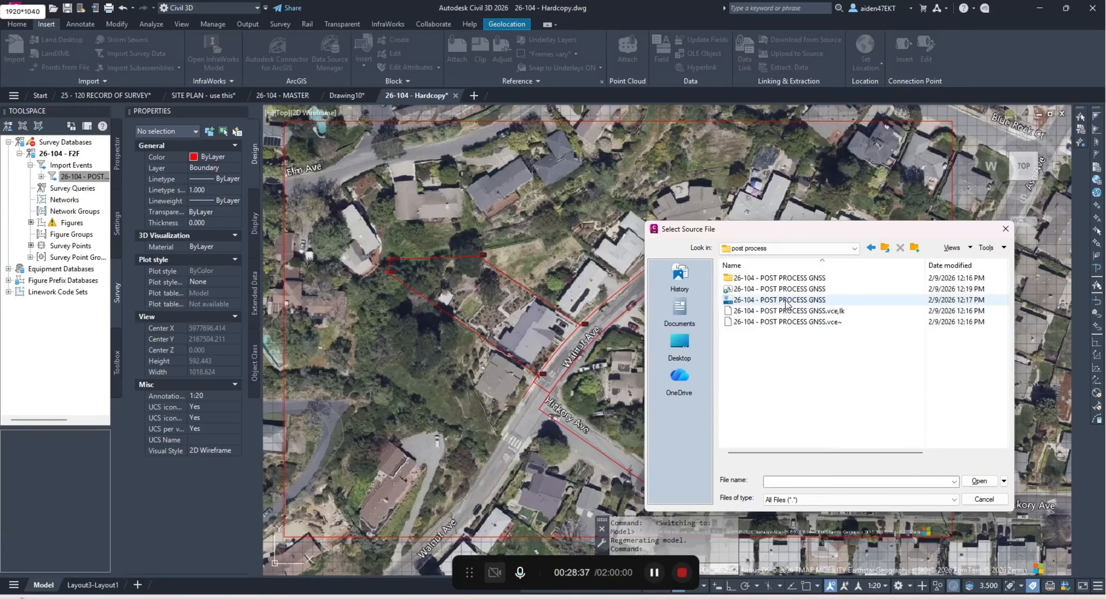
pyautogui.doubleClick(784, 300)
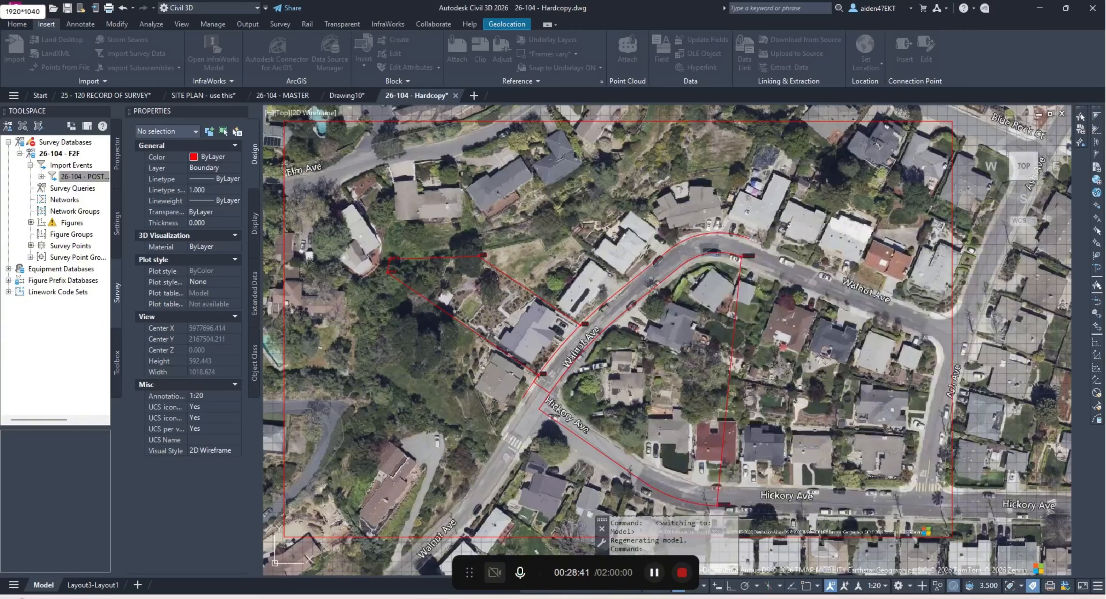
pyautogui.moveTo(604, 336); pyautogui.dragTo(632, 322, button='middle')
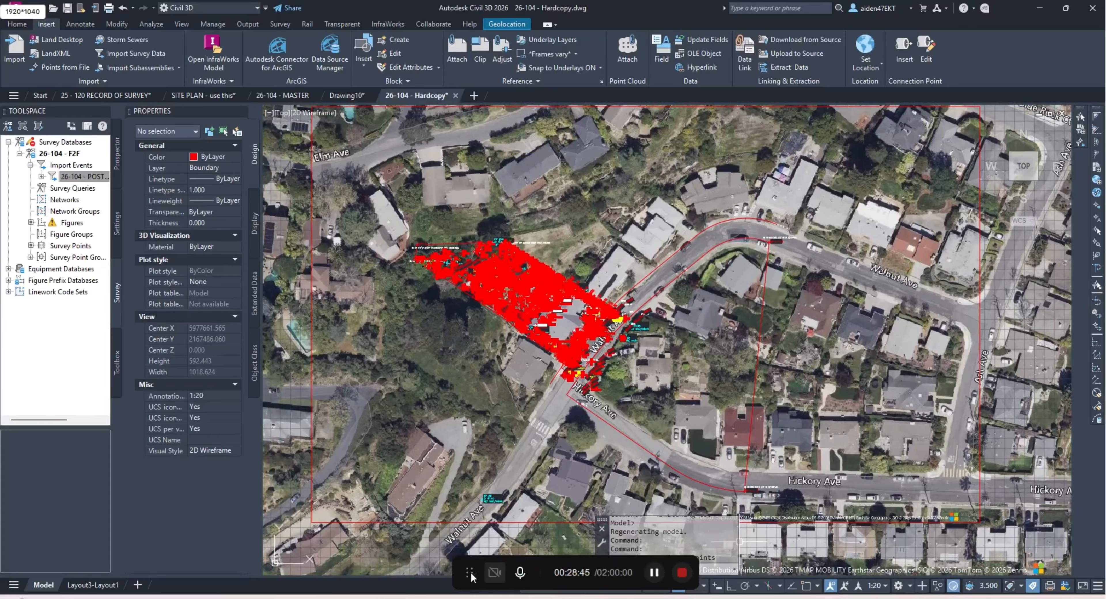
# Step: Set the annotation scale of the Hardcopy drawing's model space to 1:5
pyautogui.moveTo(470, 573); pyautogui.dragTo(312, 566)
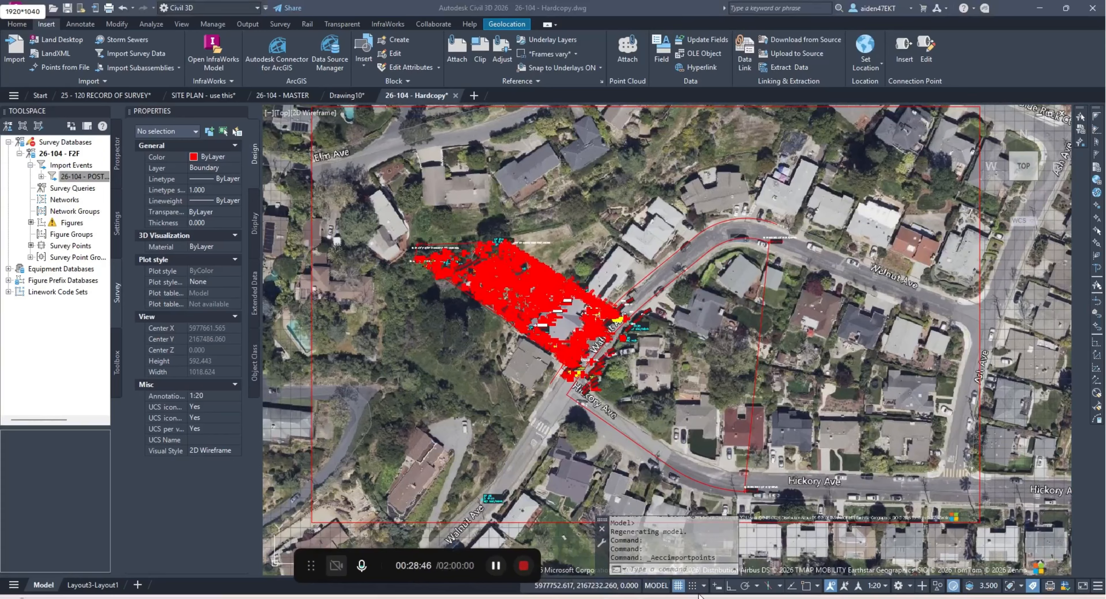
pyautogui.click(878, 585)
pyautogui.click(880, 283)
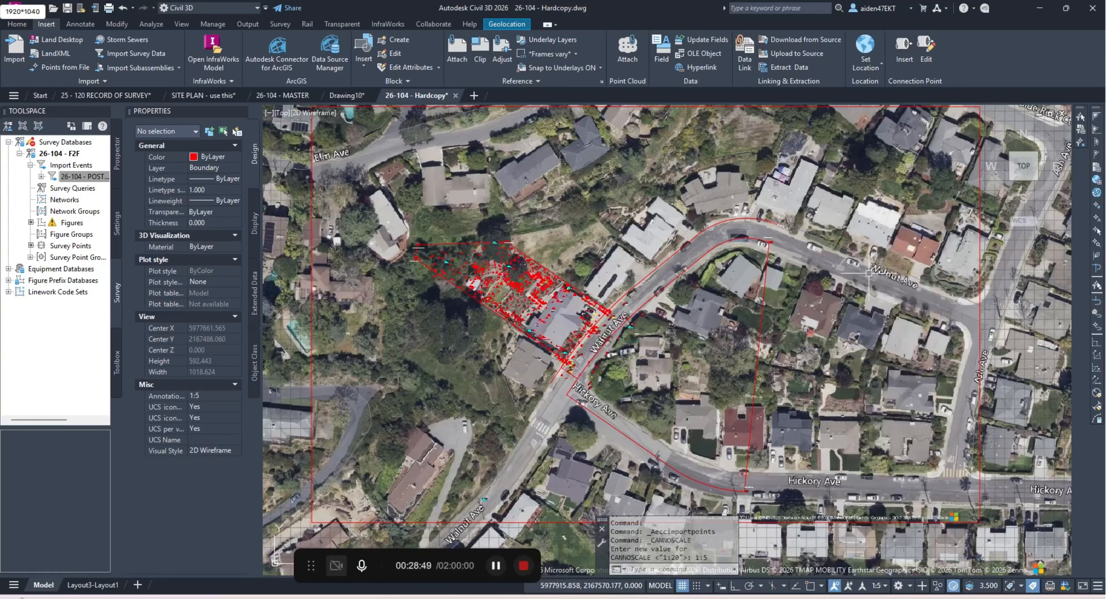
pyautogui.click(675, 282)
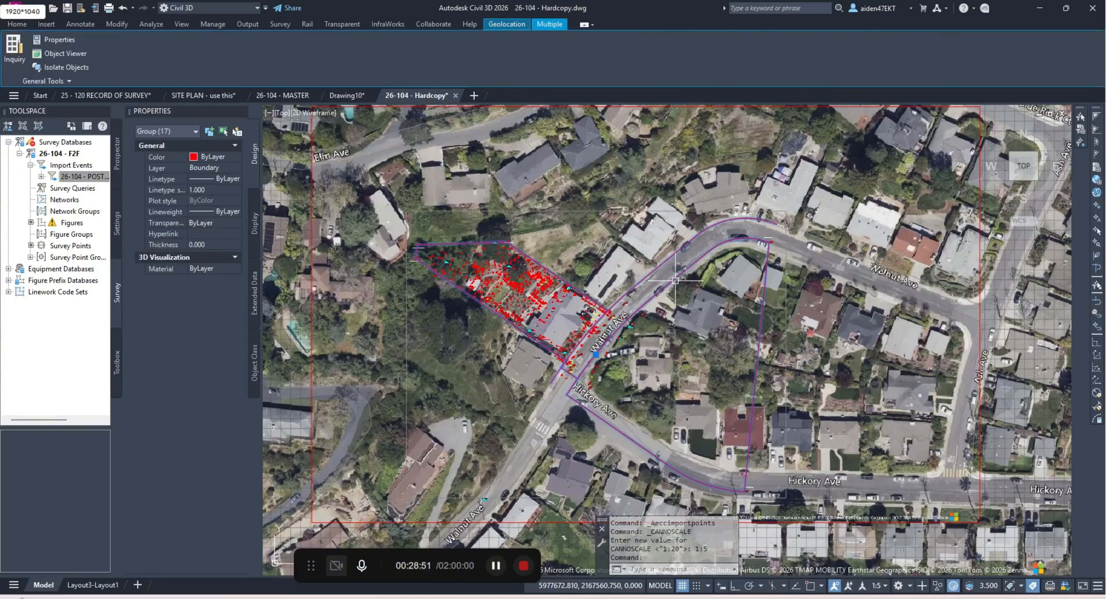
pyautogui.scroll(6, 488, 262)
pyautogui.press('Escape')
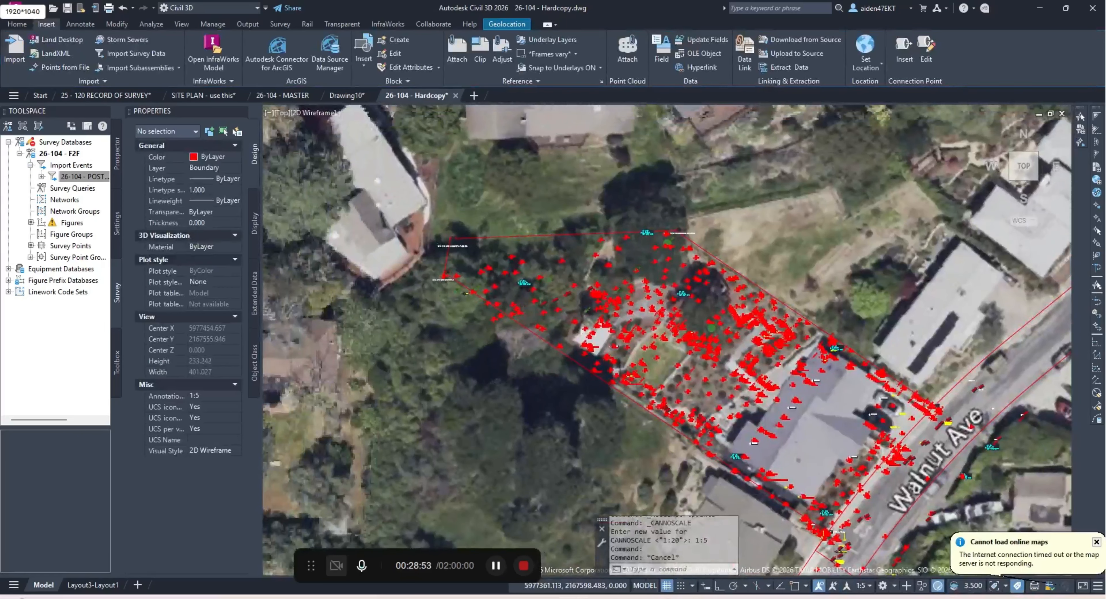
pyautogui.press('Escape')
pyautogui.press('Escape')
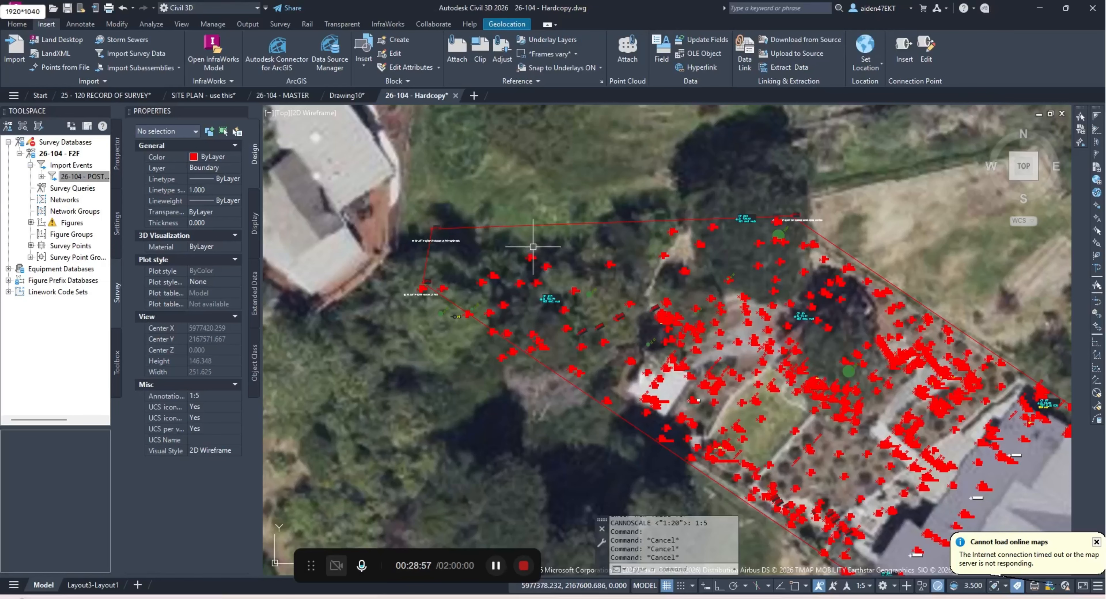
pyautogui.write('M')
pyautogui.press('Return')
pyautogui.scroll(-6, 484, 243)
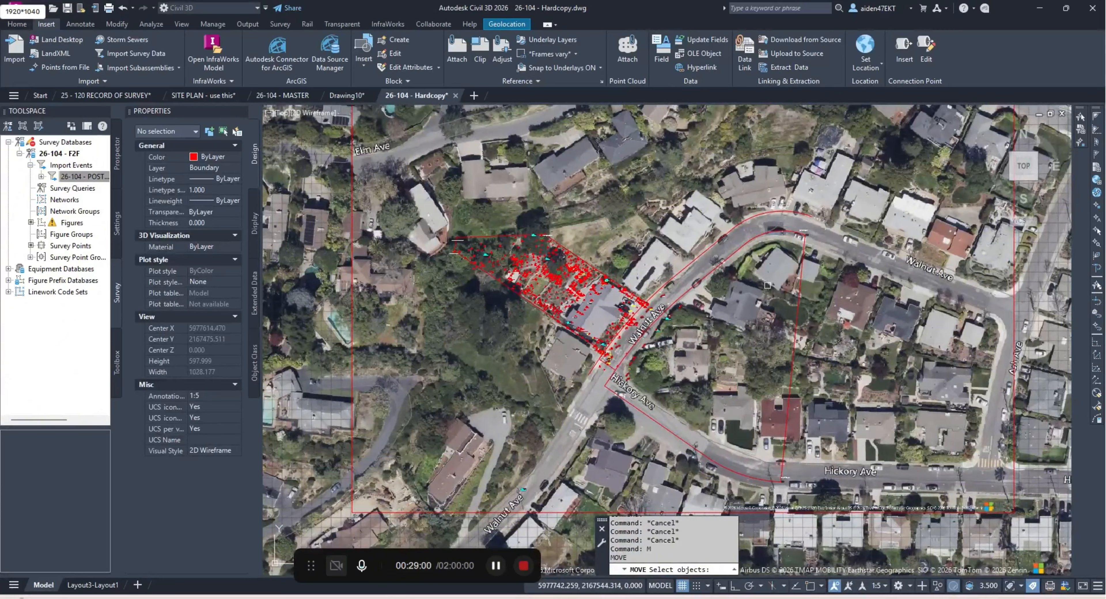
pyautogui.click(798, 276)
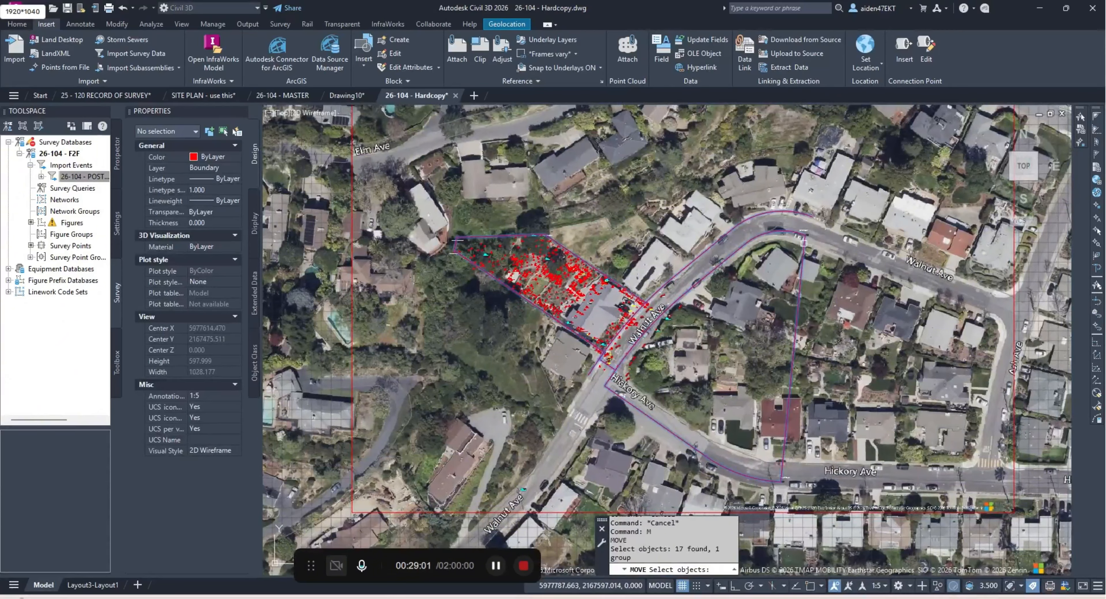
pyautogui.scroll(8, 804, 302)
pyautogui.press('Return')
pyautogui.scroll(-8, 804, 301)
pyautogui.press('Escape')
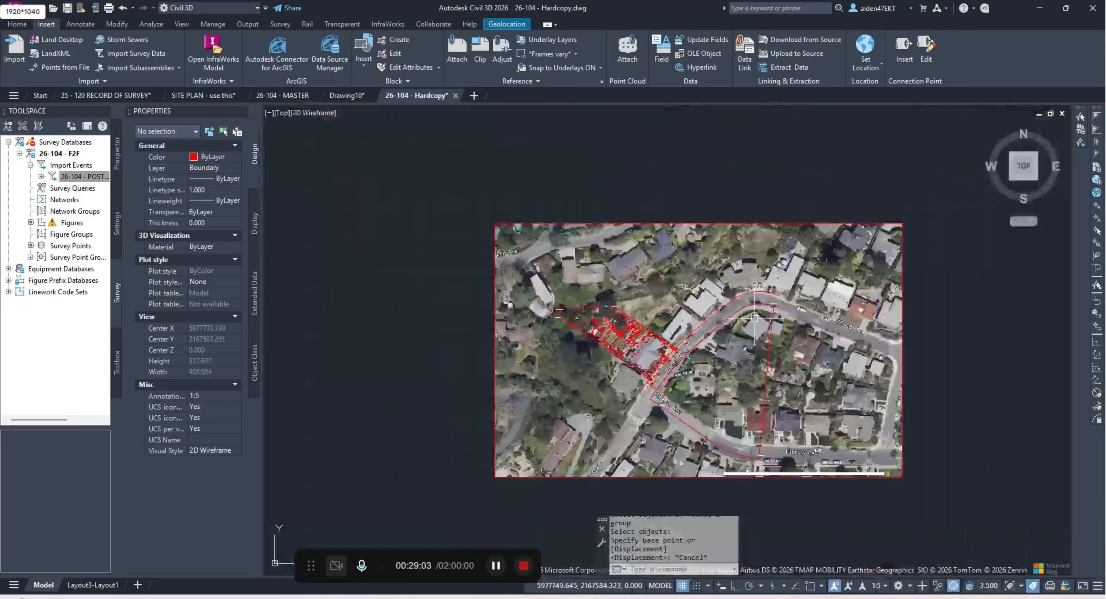
# Step: Examine the boundary lines, basis of bearings and monument notes on the RS2012-024 map from the job's survey RESEARCH folder, and close the map
pyautogui.click(447, 598)
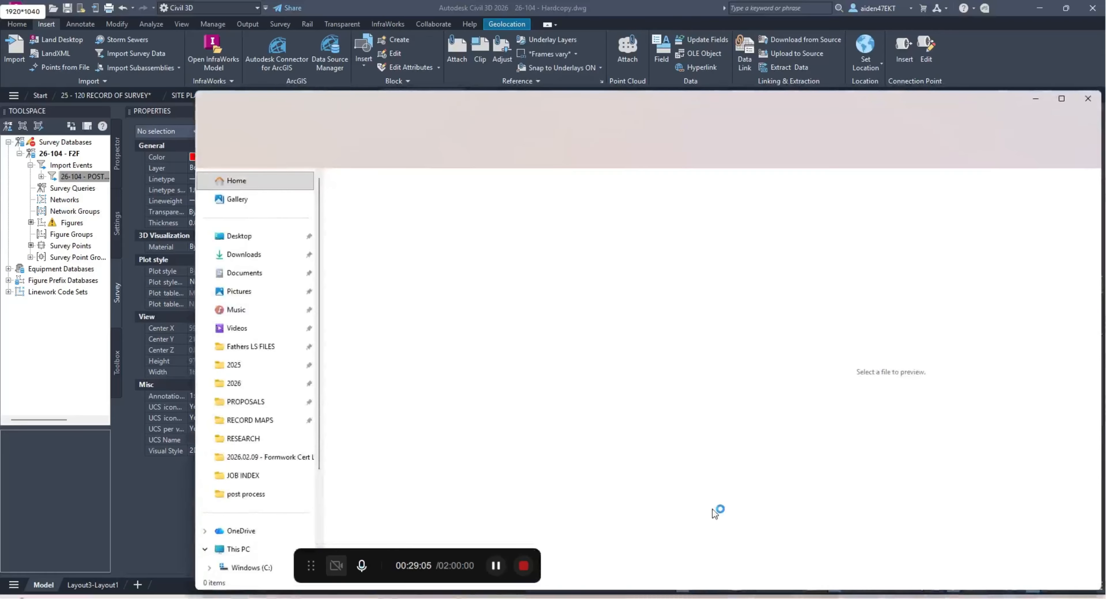
pyautogui.click(302, 380)
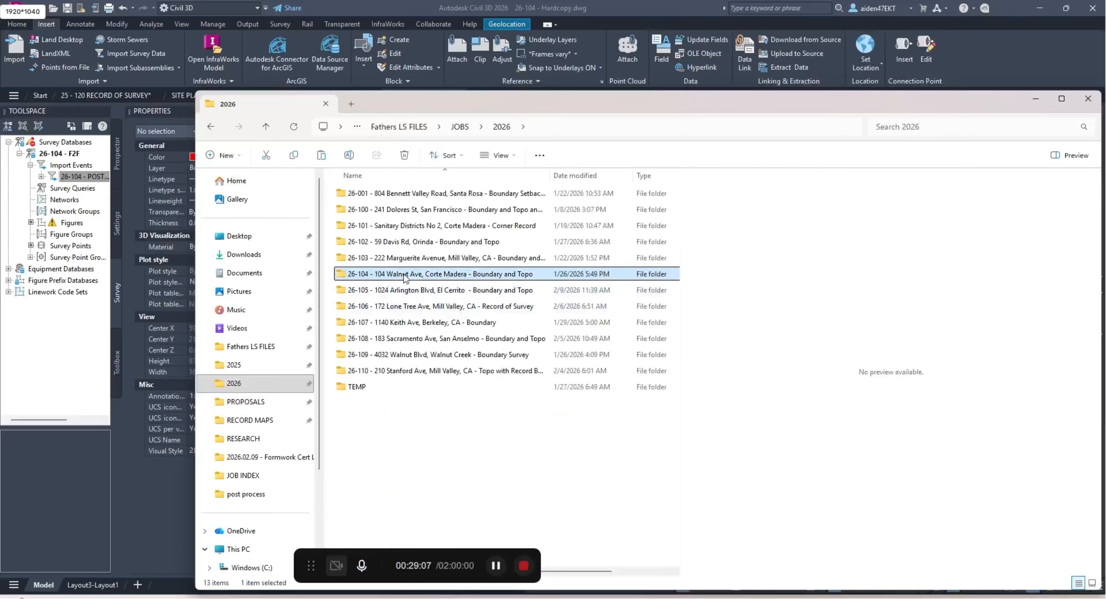
pyautogui.doubleClick(389, 277)
pyautogui.doubleClick(386, 306)
pyautogui.doubleClick(383, 225)
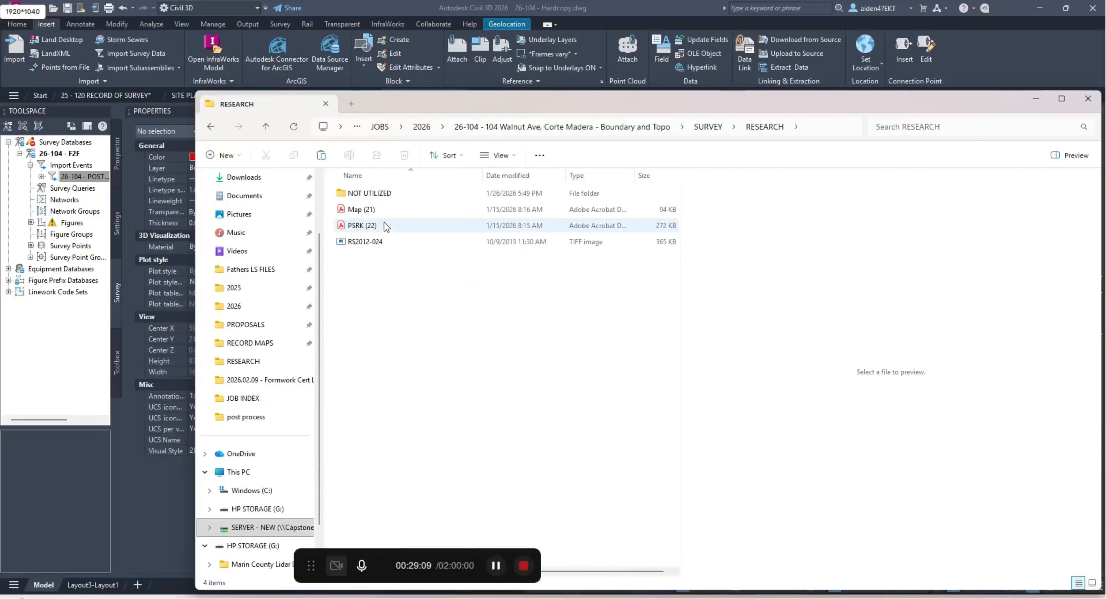
pyautogui.doubleClick(366, 242)
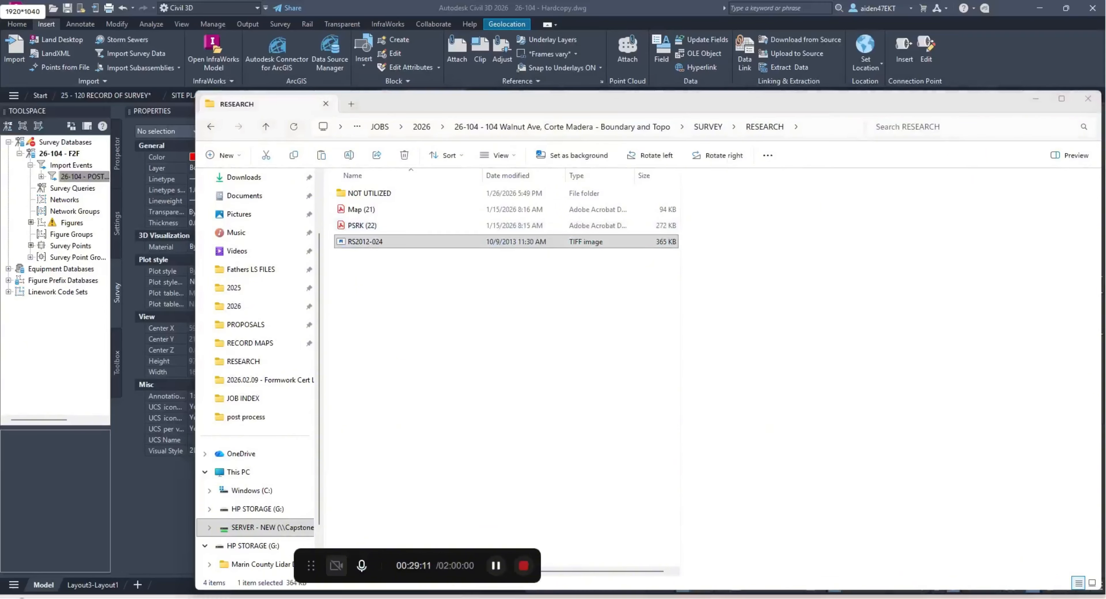
pyautogui.scroll(3, 553, 277)
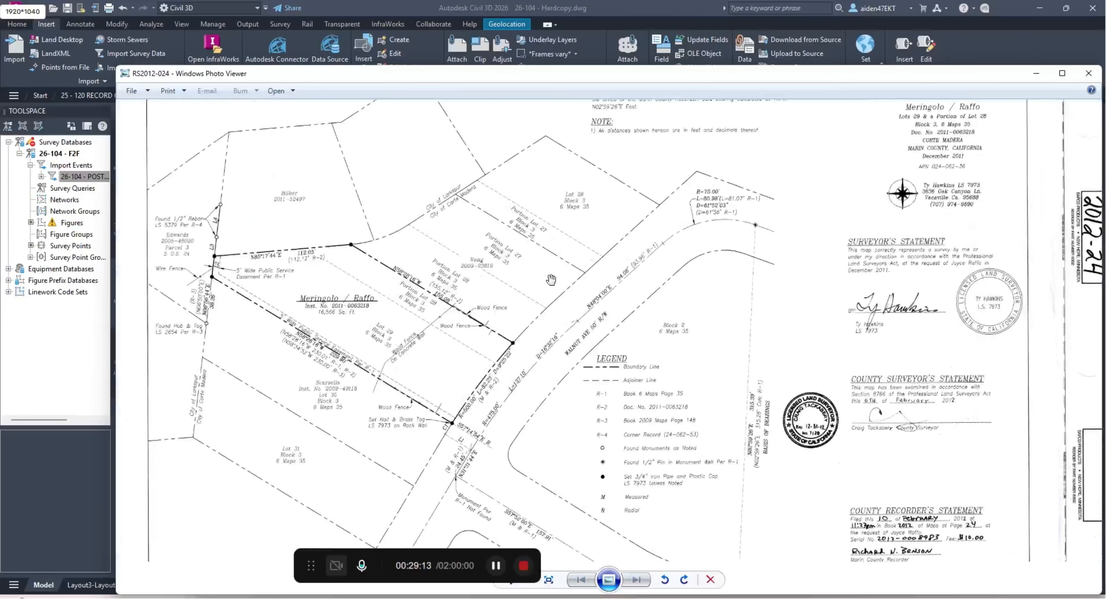
pyautogui.moveTo(551, 280); pyautogui.dragTo(539, 231)
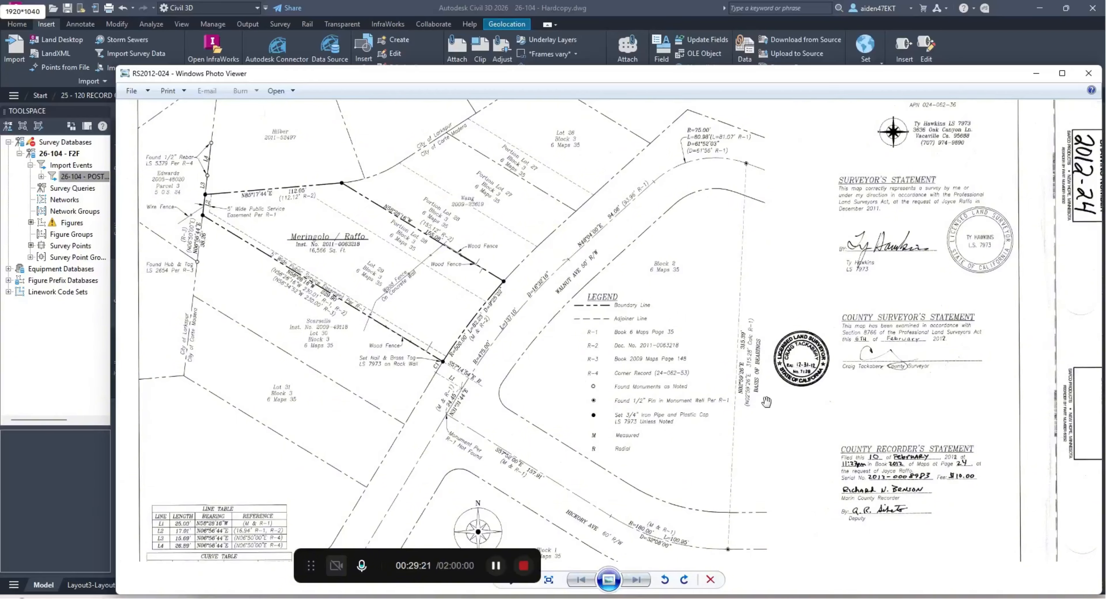
pyautogui.scroll(3, 766, 401)
pyautogui.scroll(-3, 753, 380)
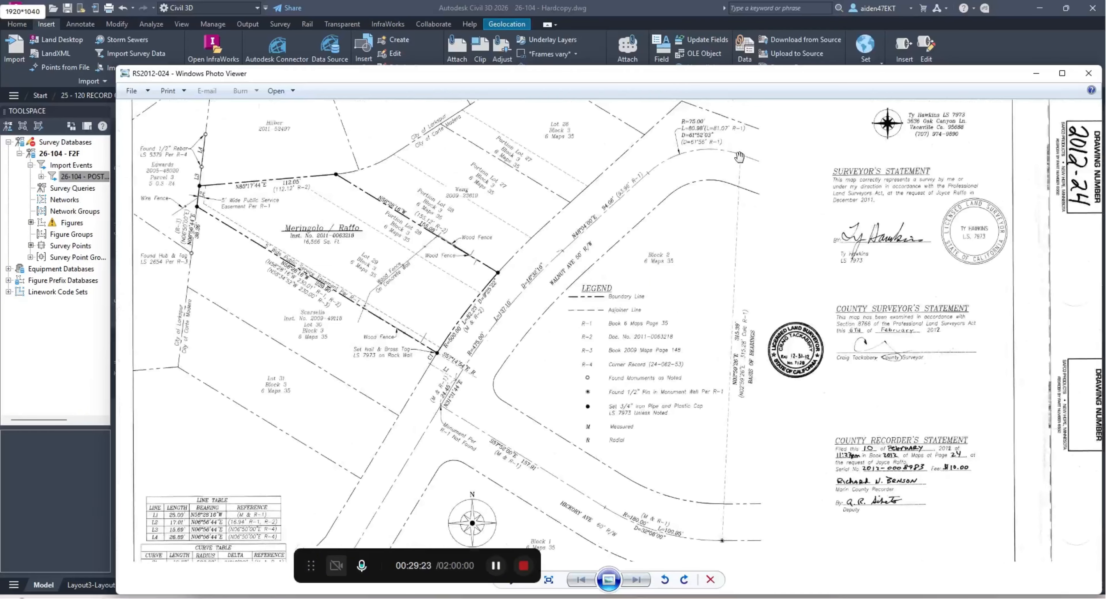
pyautogui.click(1089, 74)
pyautogui.click(1036, 99)
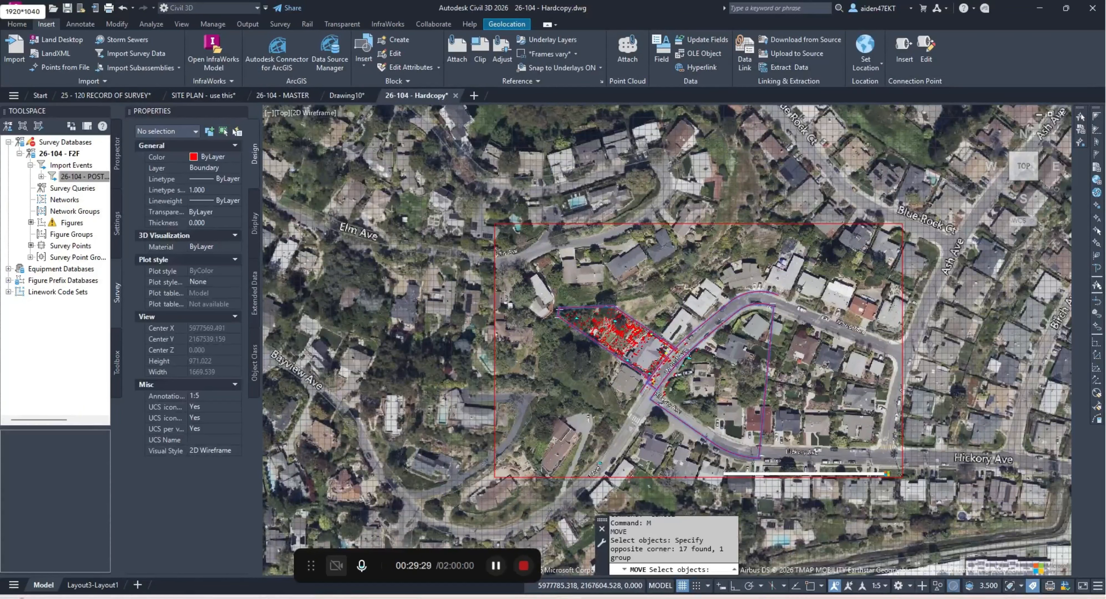
# Step: Move the boundary linework group from its monument corner on the street curve onto the imported FD MON WELL 1/2" ID I.P. point, using object snap
pyautogui.scroll(10, 761, 279)
pyautogui.press('F3')
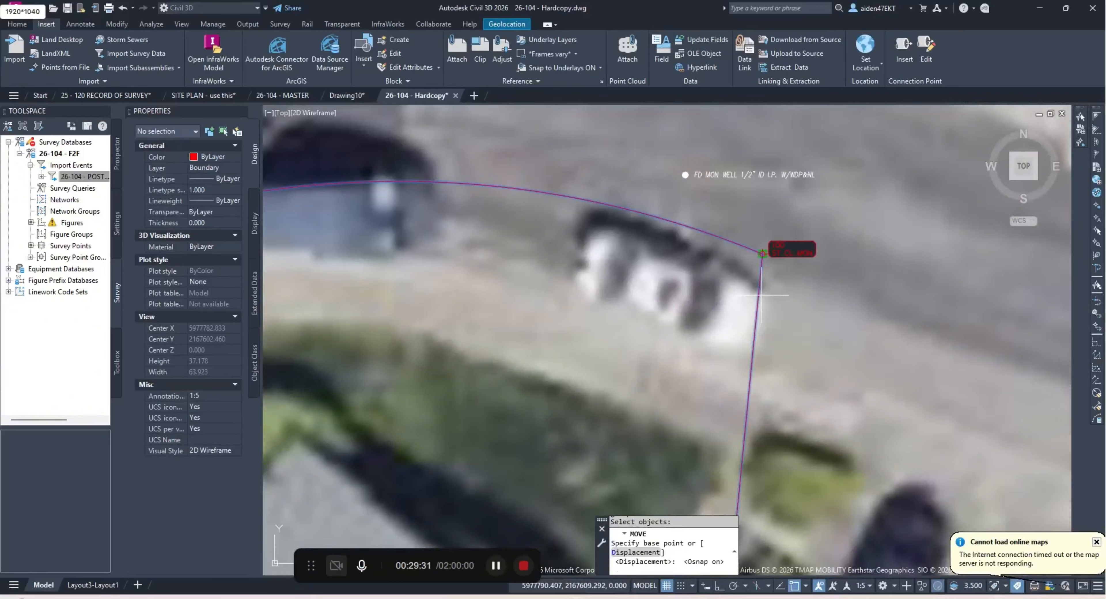
pyautogui.click(762, 254)
pyautogui.click(691, 183)
pyautogui.press('Escape')
pyautogui.press('Escape')
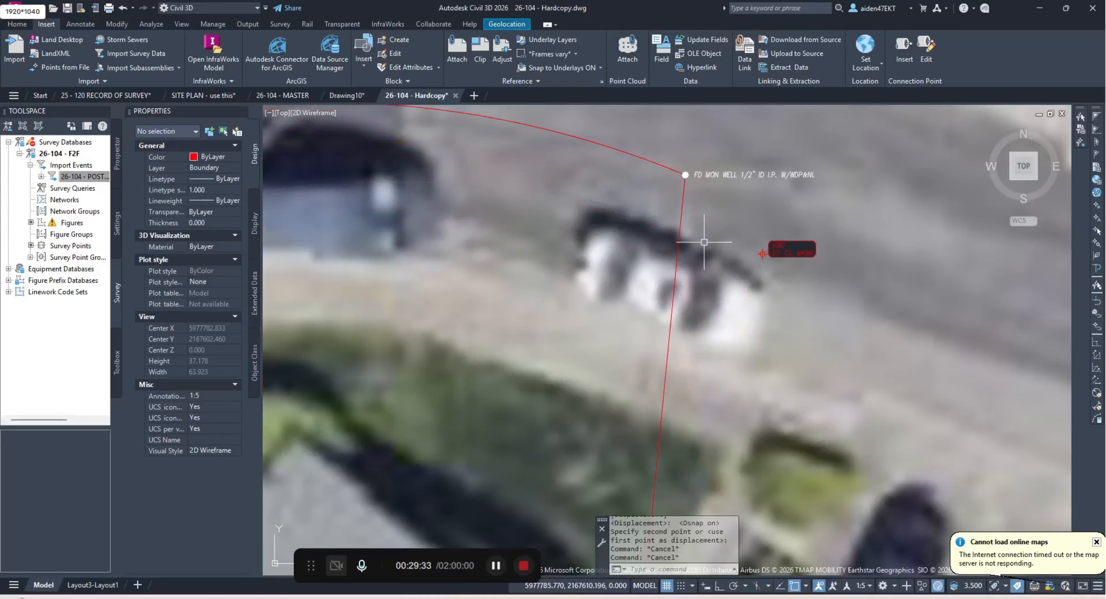
pyautogui.write('ro')
pyautogui.press('Return')
pyautogui.click(704, 253)
pyautogui.click(669, 224)
pyautogui.press('Return')
pyautogui.click(686, 176)
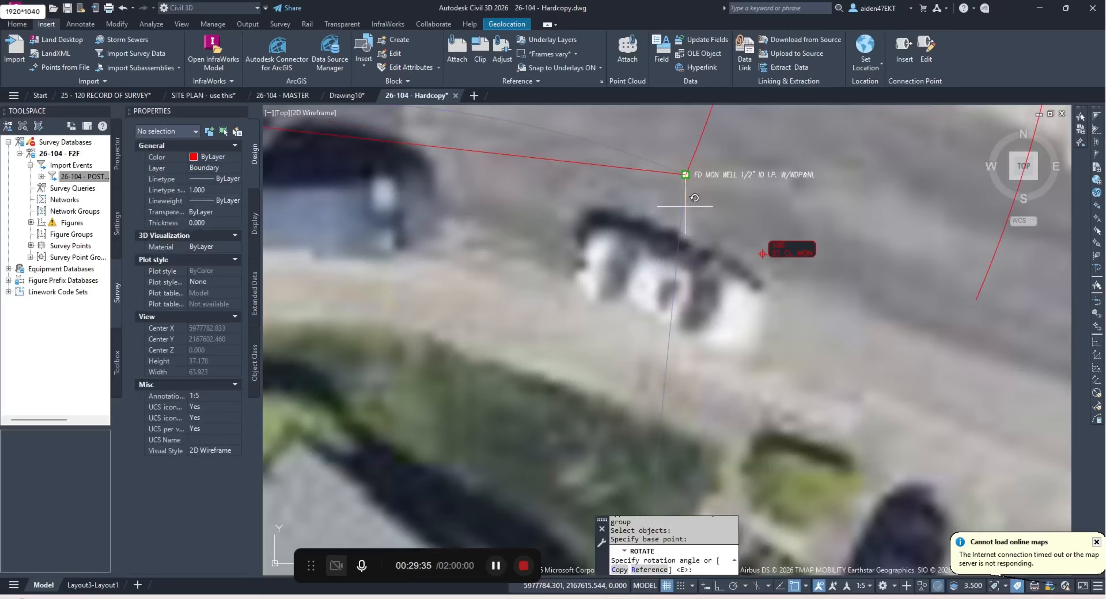
pyautogui.press('Escape')
pyautogui.press('Escape')
# Step: Rotate the boundary linework group by reference about the FD MON WELL 1/2" ID I.P. point, aligning its line with the FD WELL MON 1 1/4" OD point
pyautogui.write('ro')
pyautogui.press('Return')
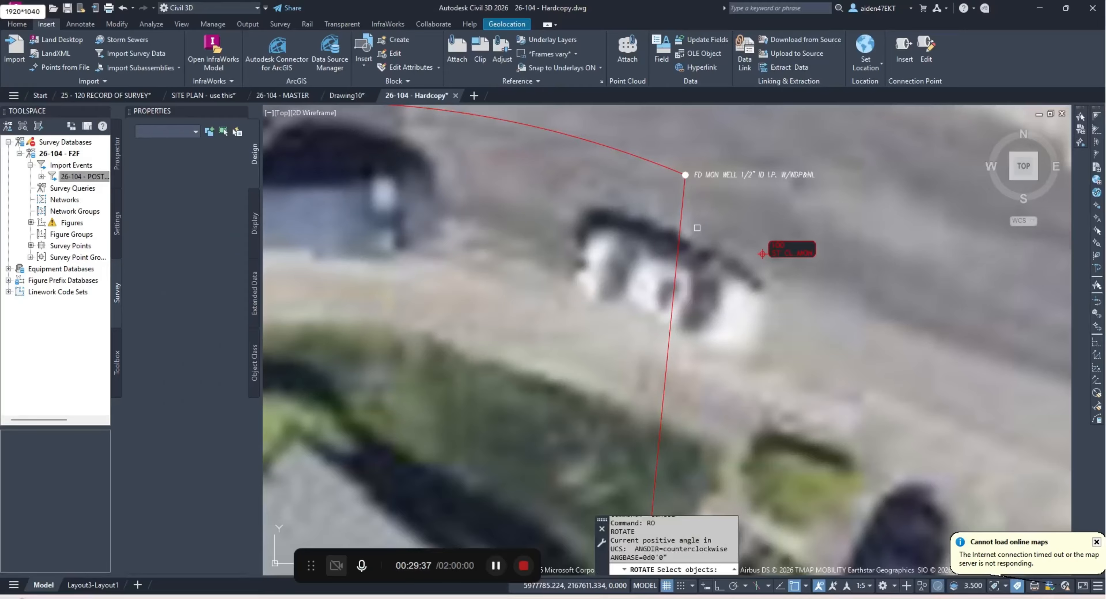
pyautogui.click(699, 230)
pyautogui.click(662, 211)
pyautogui.press('Return')
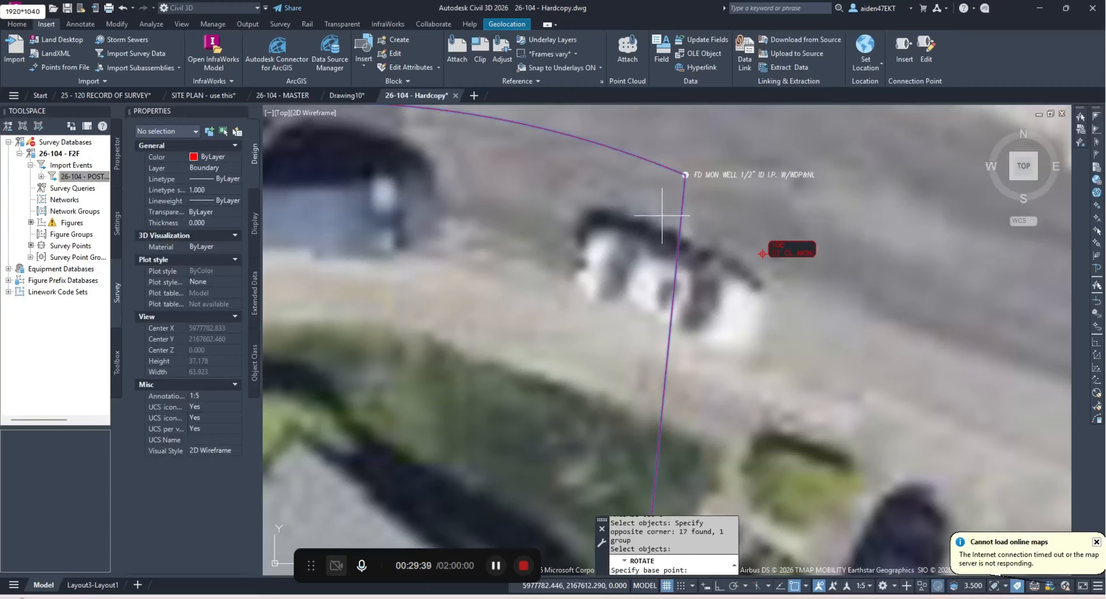
pyautogui.click(687, 205)
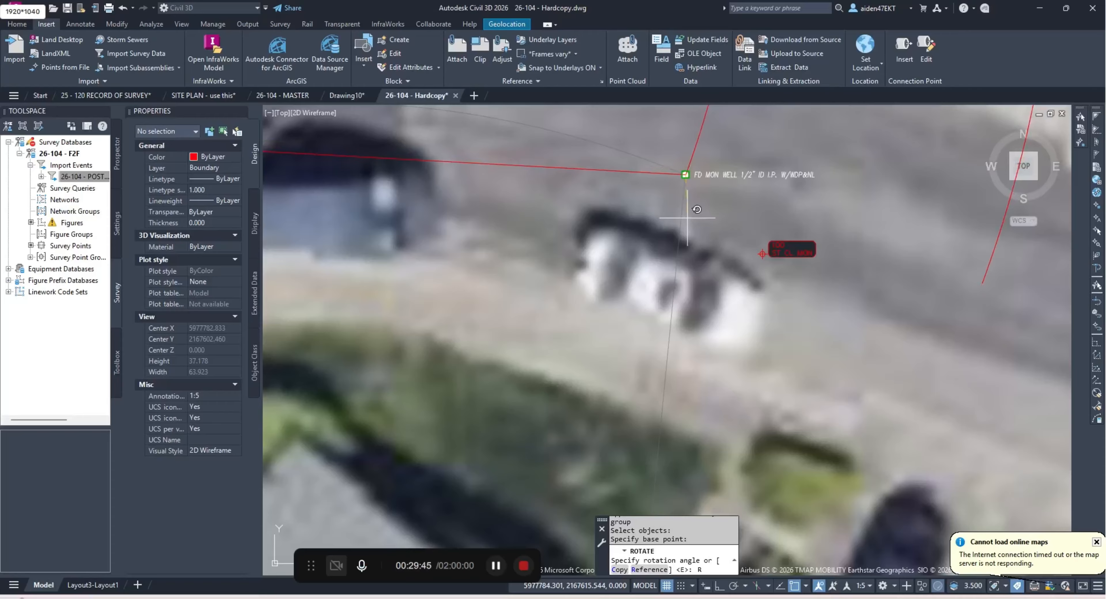
pyautogui.press('Return')
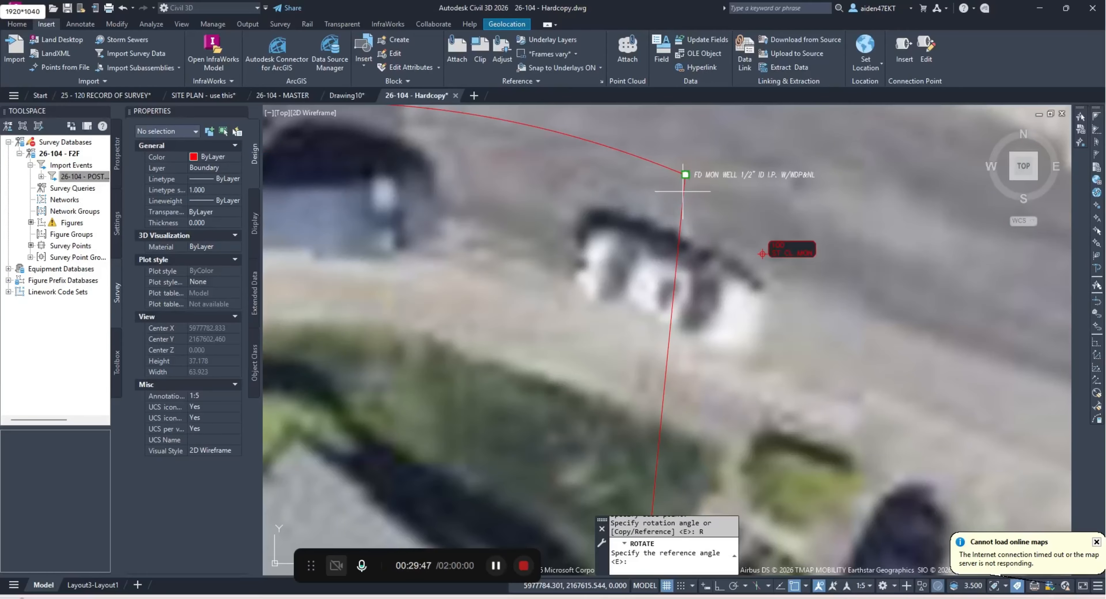
pyautogui.scroll(-10, 682, 191)
pyautogui.scroll(8, 730, 390)
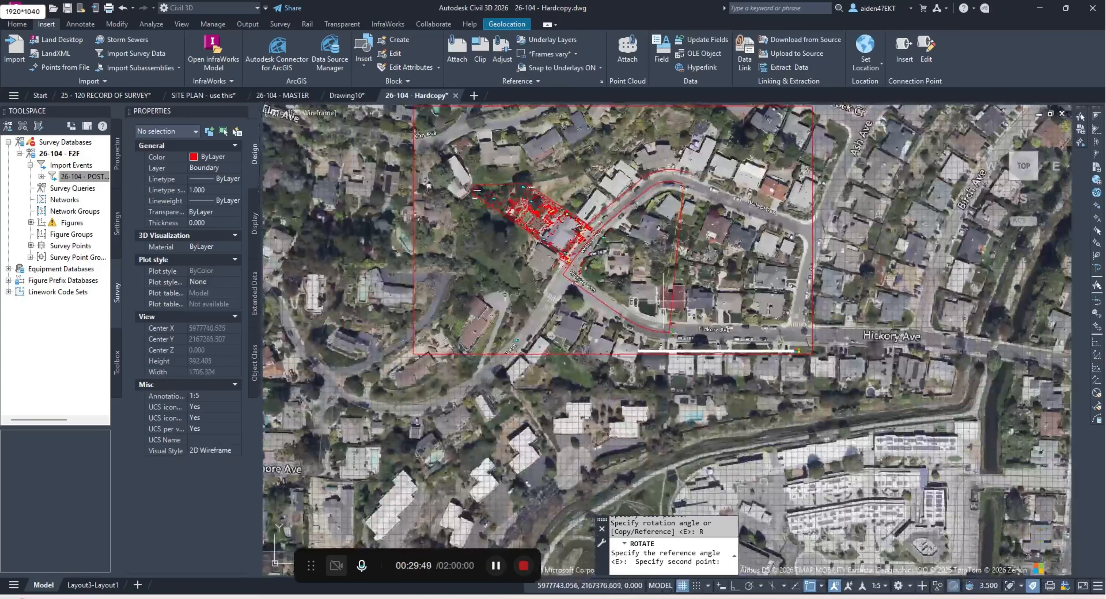
pyautogui.scroll(6, 670, 399)
pyautogui.click(634, 410)
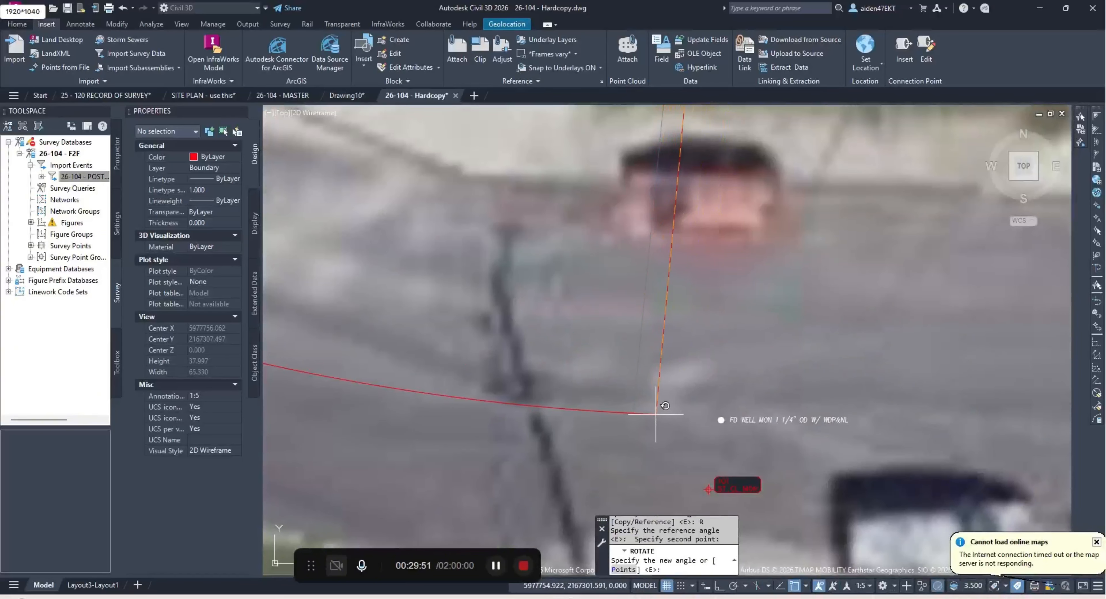
pyautogui.scroll(5, 712, 416)
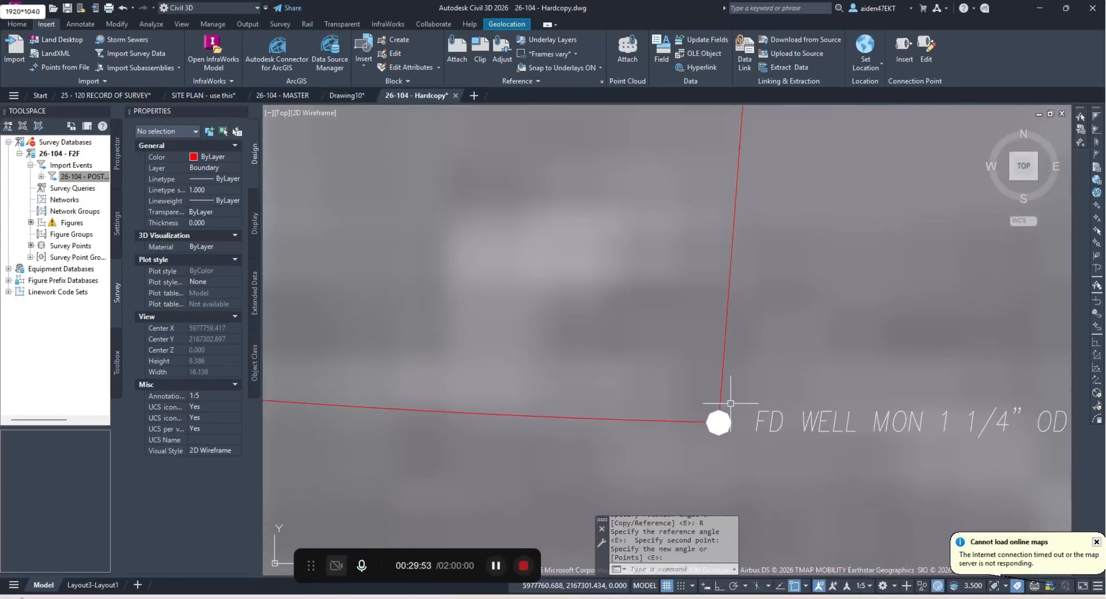
# Step: Measure the distance and course between the rotated boundary line's end and the FD WELL MON 1 1/4" OD point
pyautogui.write('2')
pyautogui.press('space')
pyautogui.write('P')
pyautogui.press('space')
pyautogui.click(724, 439)
pyautogui.click(724, 392)
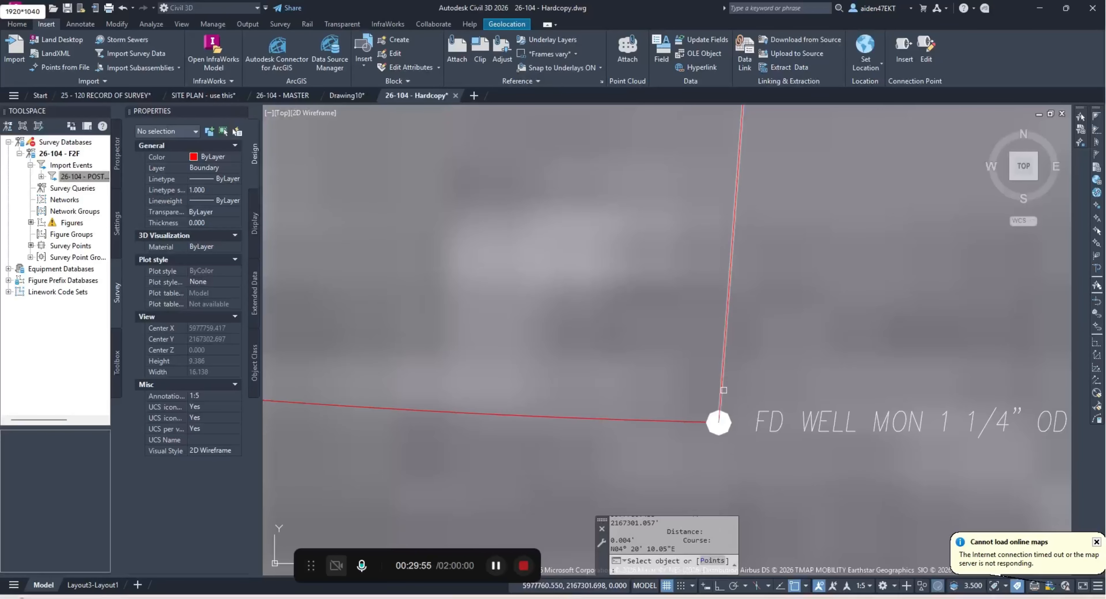
pyautogui.press('Escape')
pyautogui.scroll(-15, 724, 390)
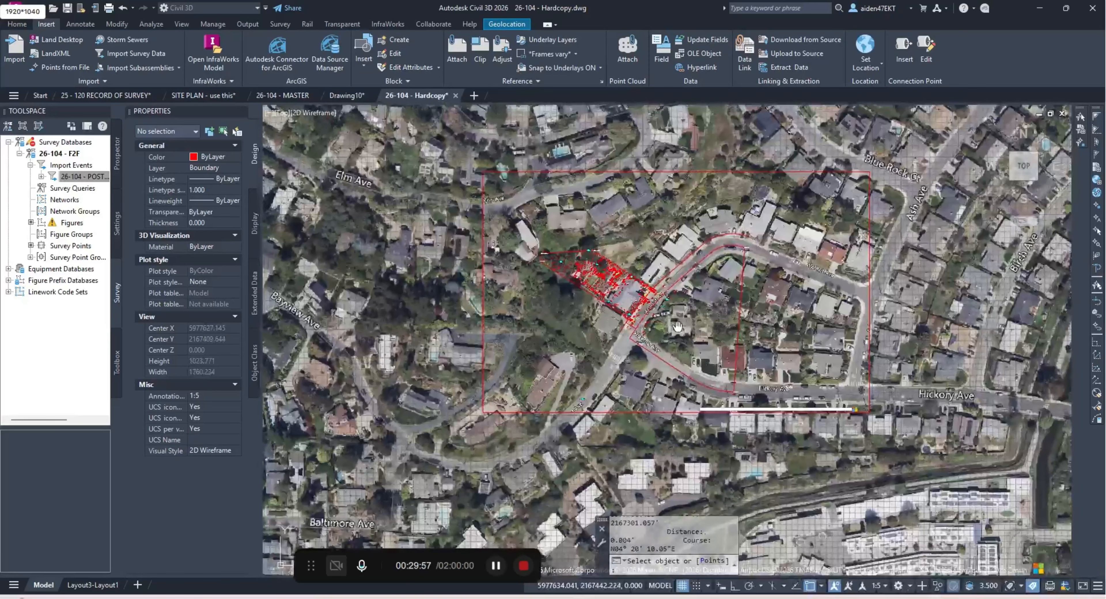
pyautogui.scroll(5, 536, 277)
pyautogui.press('Escape')
# Step: Measure the offset between the lot's northwest boundary corner and the found 3/4" IP point under the retaining wall
pyautogui.moveTo(276, 146); pyautogui.dragTo(407, 239, button='middle')
pyautogui.scroll(8, 407, 239)
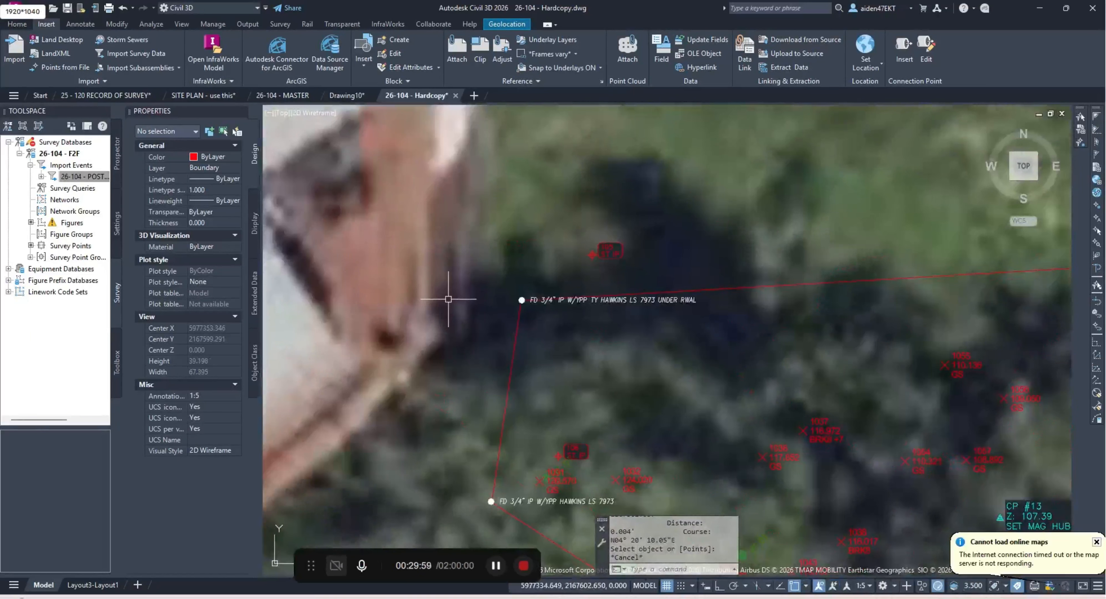
pyautogui.scroll(6, 526, 310)
pyautogui.write('2')
pyautogui.press('space')
pyautogui.write('P')
pyautogui.press('space')
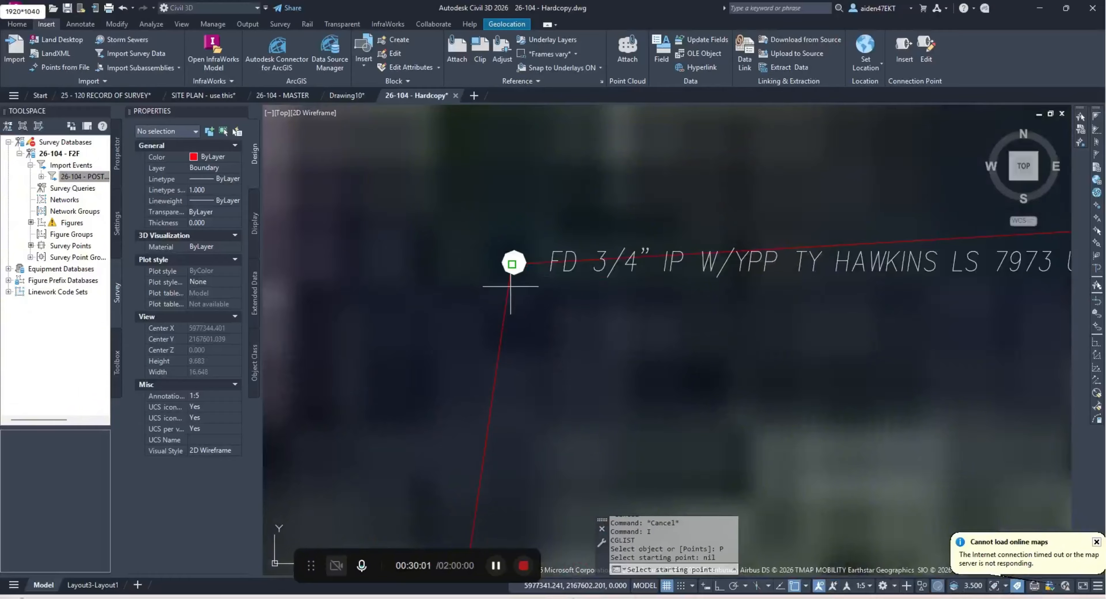
pyautogui.click(510, 288)
pyautogui.click(518, 273)
pyautogui.press('Escape')
# Step: Measure the offset between the lot's western boundary corner and the found 3/4" IP point beside ground shot 1031
pyautogui.scroll(-5, 553, 356)
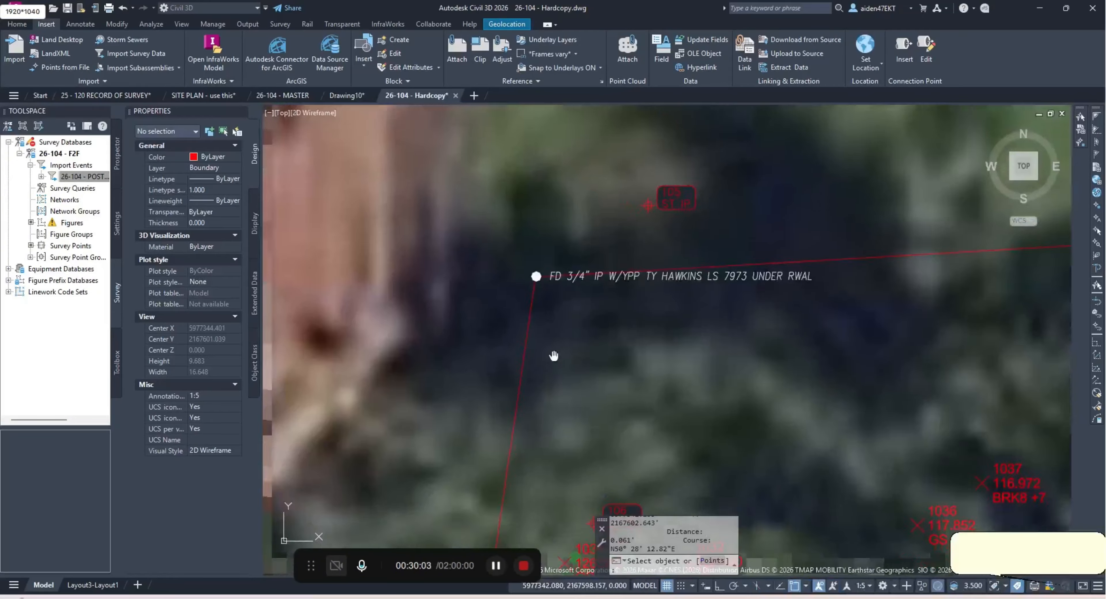
pyautogui.scroll(5, 552, 389)
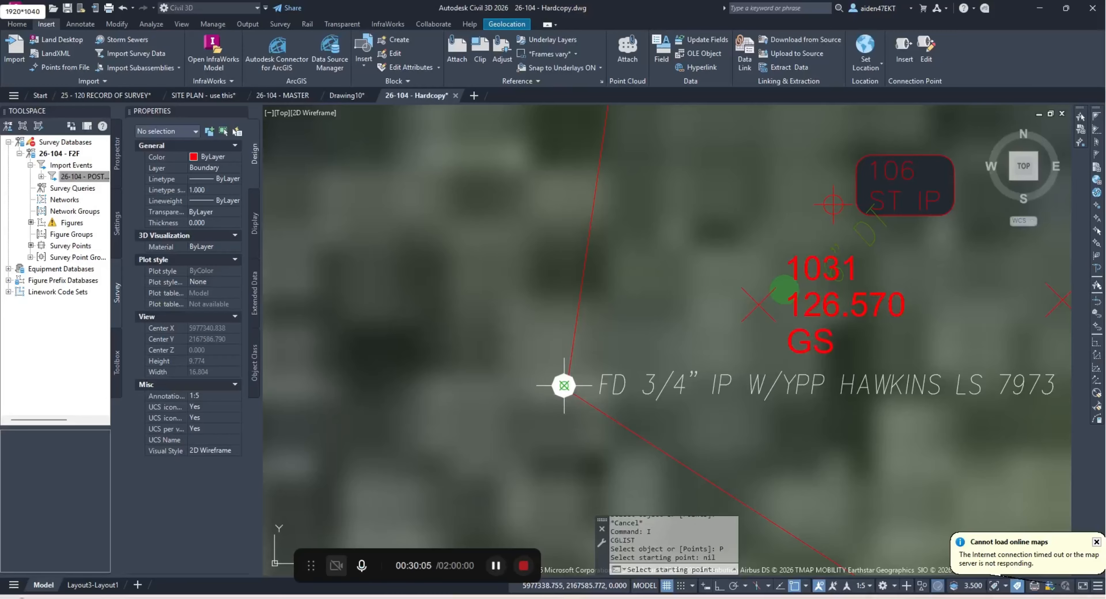
pyautogui.click(582, 400)
pyautogui.scroll(-6, 581, 399)
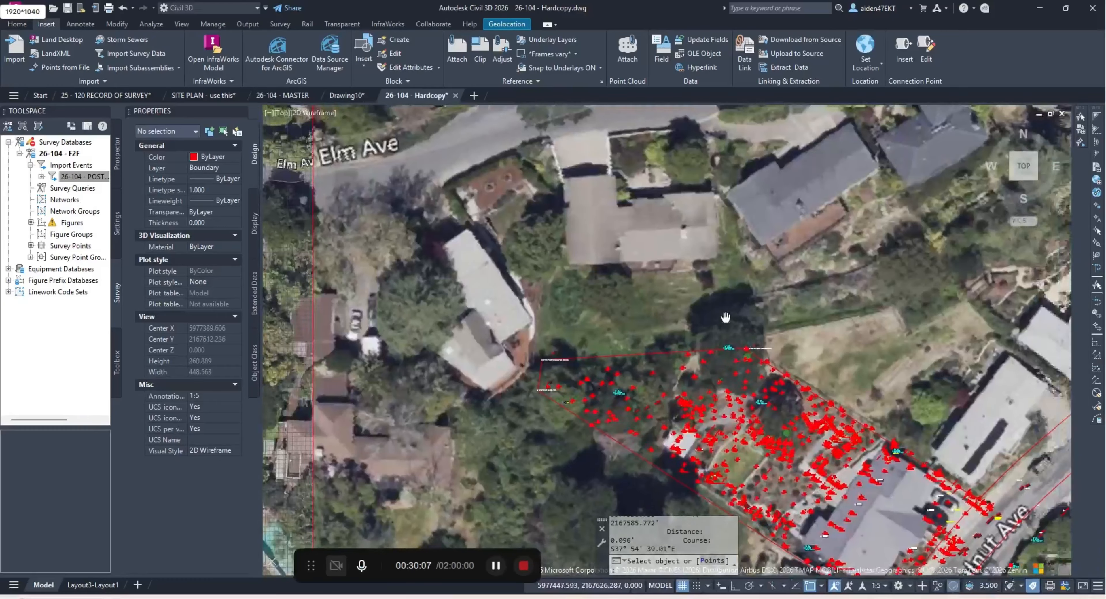
pyautogui.scroll(3, 691, 347)
pyautogui.press('Escape')
# Step: Measure the offset between the rear northern boundary corner and the found 3/4" IP point beside points 889 and 890
pyautogui.scroll(5, 687, 310)
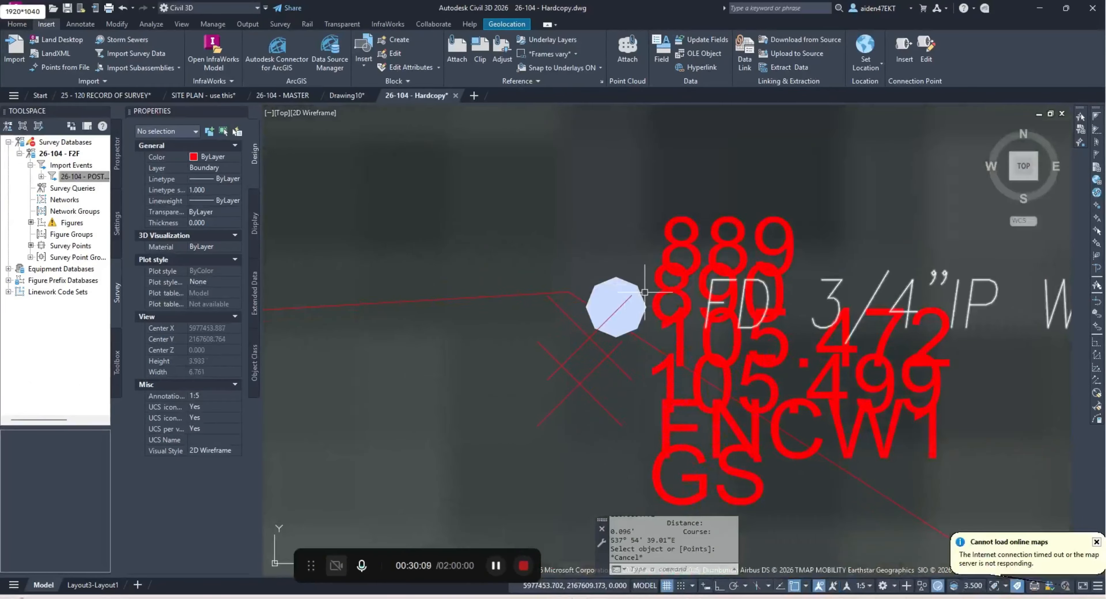
pyautogui.scroll(-2, 691, 302)
pyautogui.scroll(4, 601, 330)
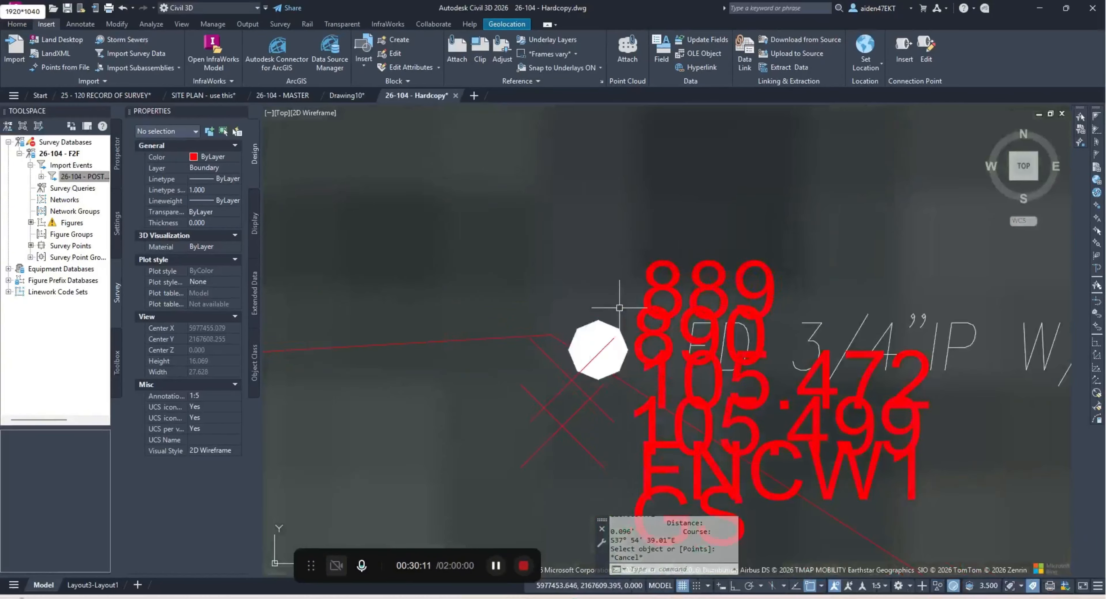
pyautogui.rightClick(587, 305)
pyautogui.click(612, 311)
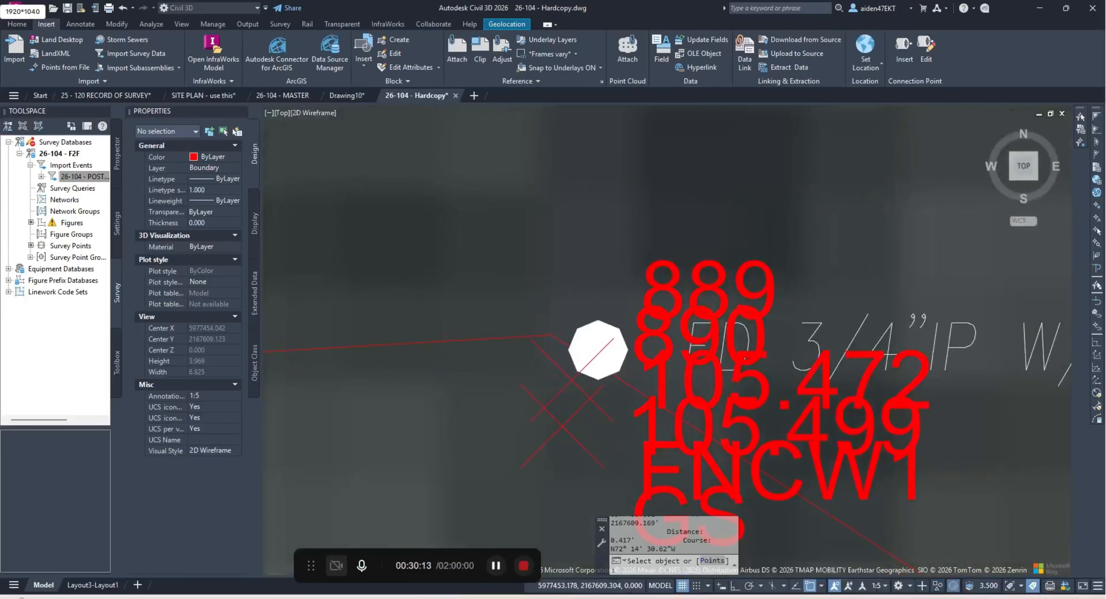
pyautogui.scroll(-18, 649, 383)
pyautogui.scroll(5, 649, 383)
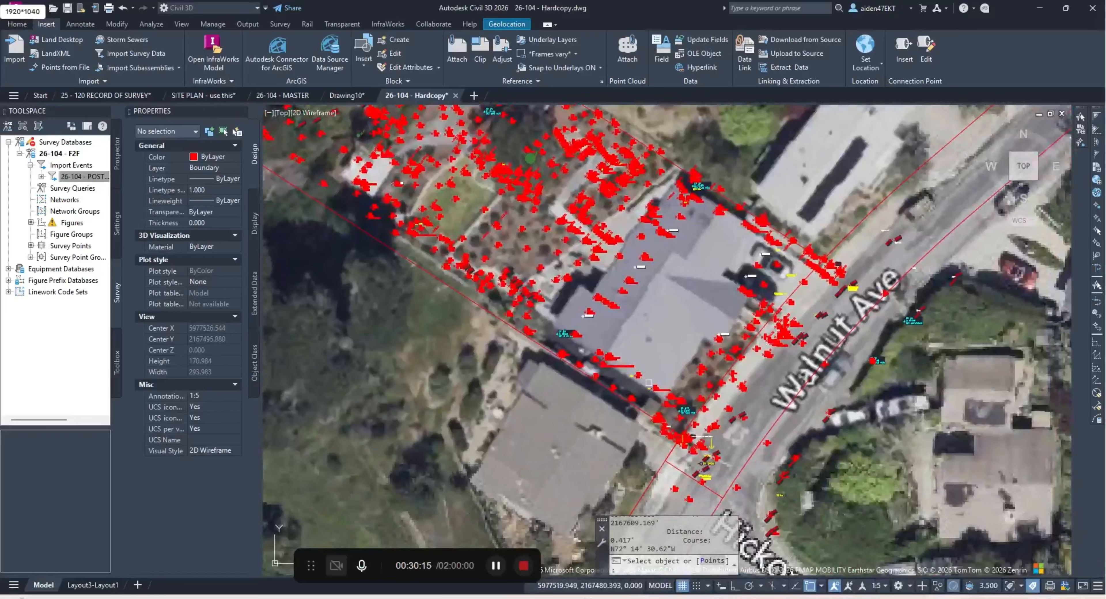
pyautogui.press('Escape')
# Step: Measure the offset between the front boundary corner and the FD 13/16" BT&N point on the rock wall
pyautogui.scroll(10, 686, 437)
pyautogui.moveTo(692, 410); pyautogui.dragTo(605, 356, button='middle')
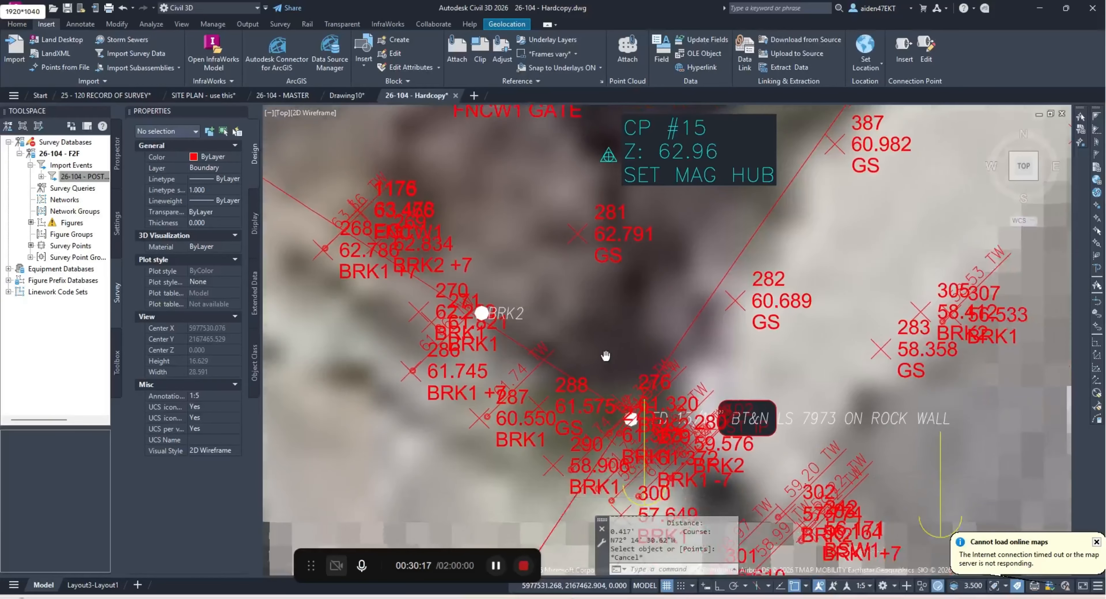
pyautogui.scroll(3, 605, 356)
pyautogui.scroll(4, 519, 376)
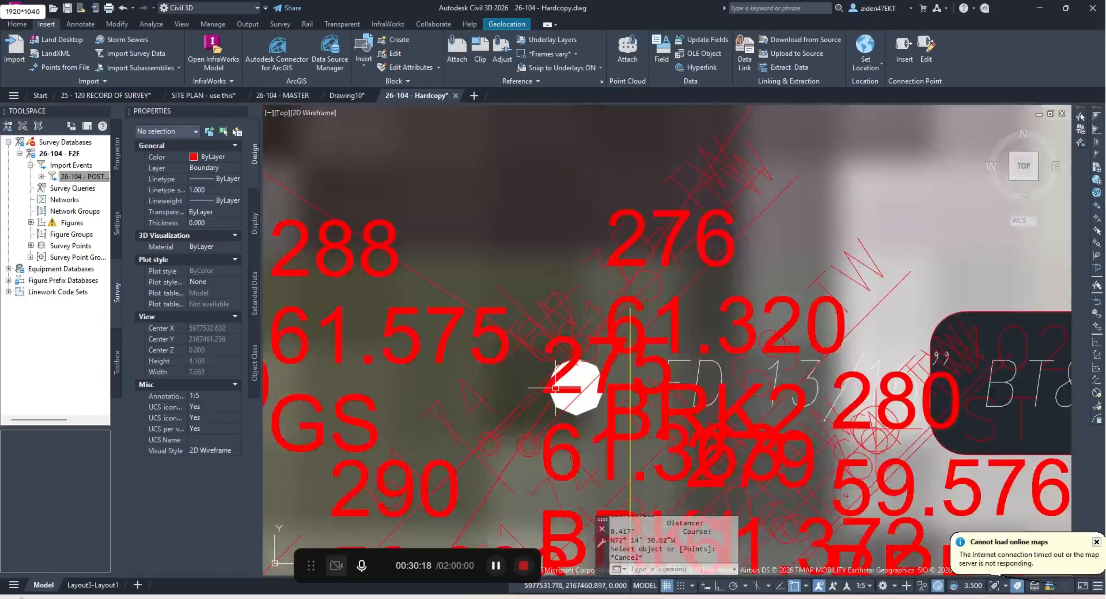
pyautogui.rightClick(519, 376)
pyautogui.click(576, 387)
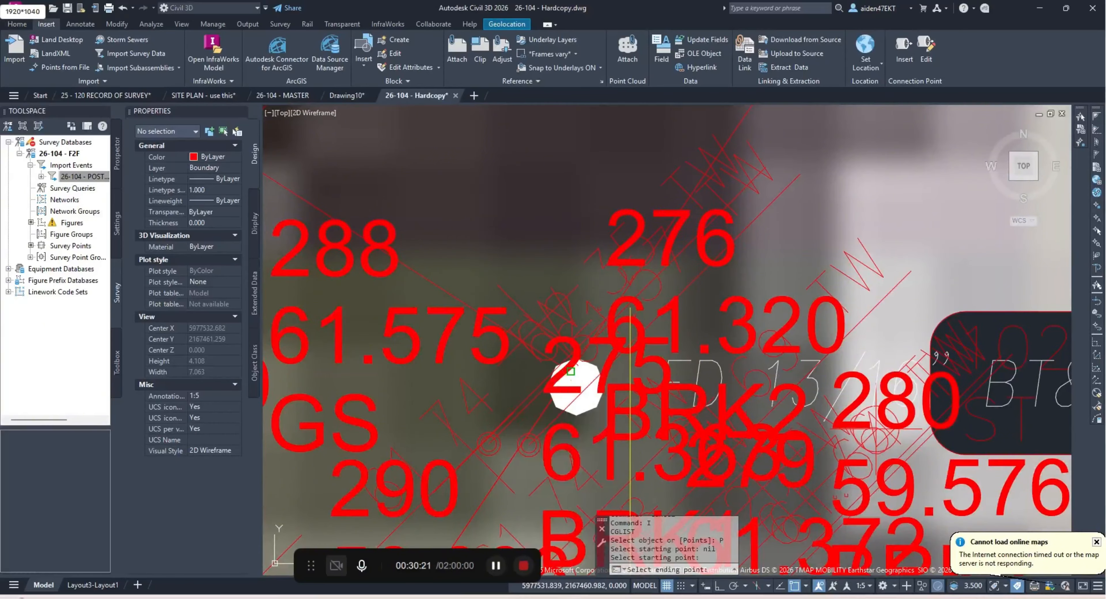
pyautogui.click(587, 404)
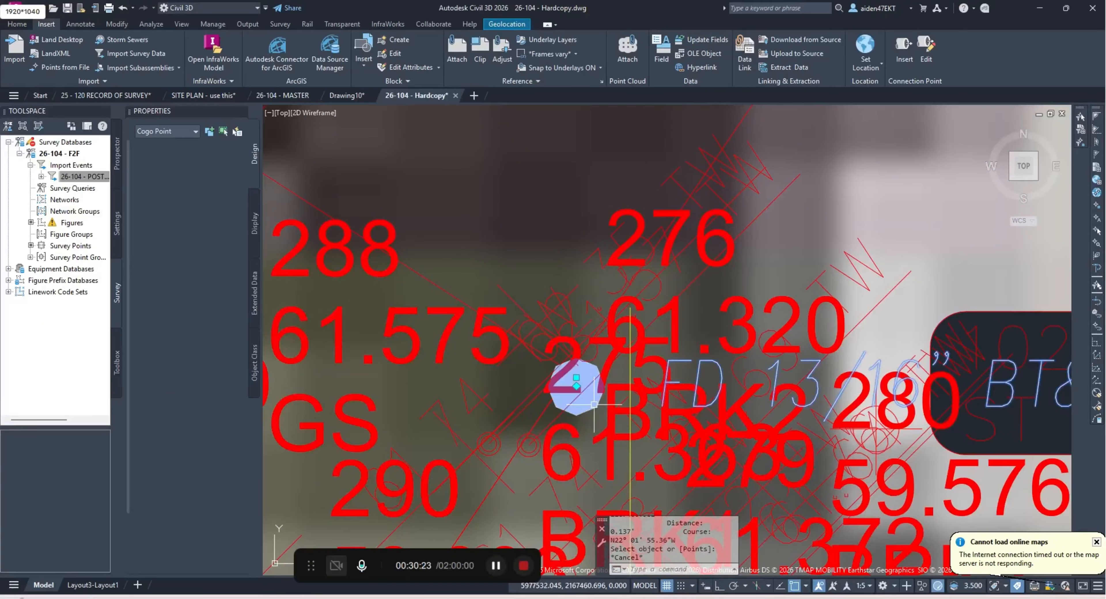
pyautogui.click(576, 387)
pyautogui.scroll(-8, 574, 380)
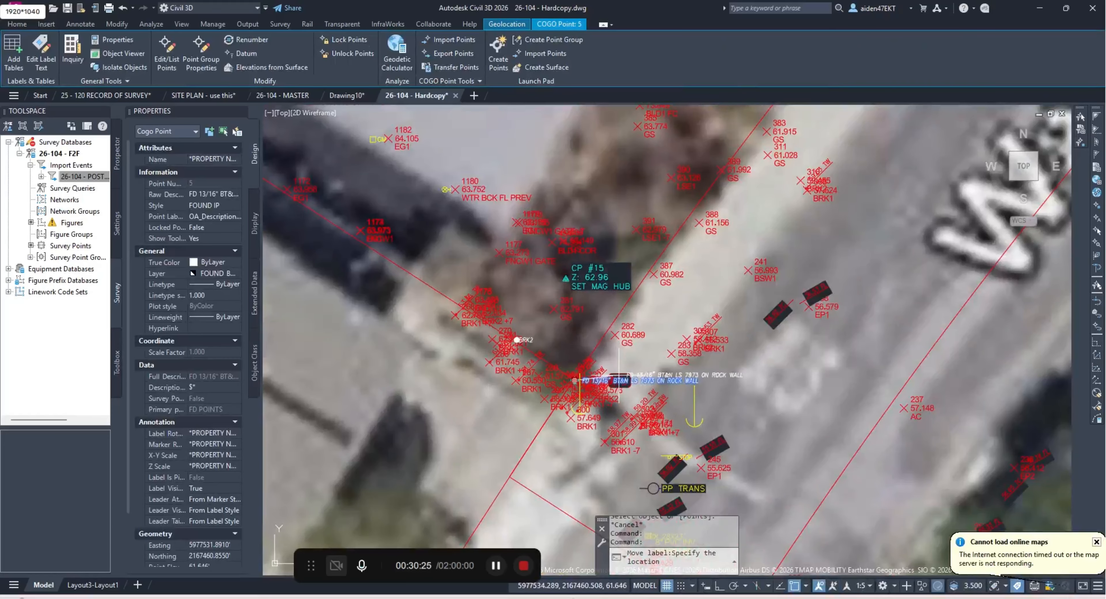
pyautogui.press('Escape')
pyautogui.press('Escape')
# Step: Examine the boundary lines against the survey shots along the Walnut Ave frontage, the house's southwest side and the BRK2 point
pyautogui.scroll(-5, 619, 377)
pyautogui.scroll(5, 707, 275)
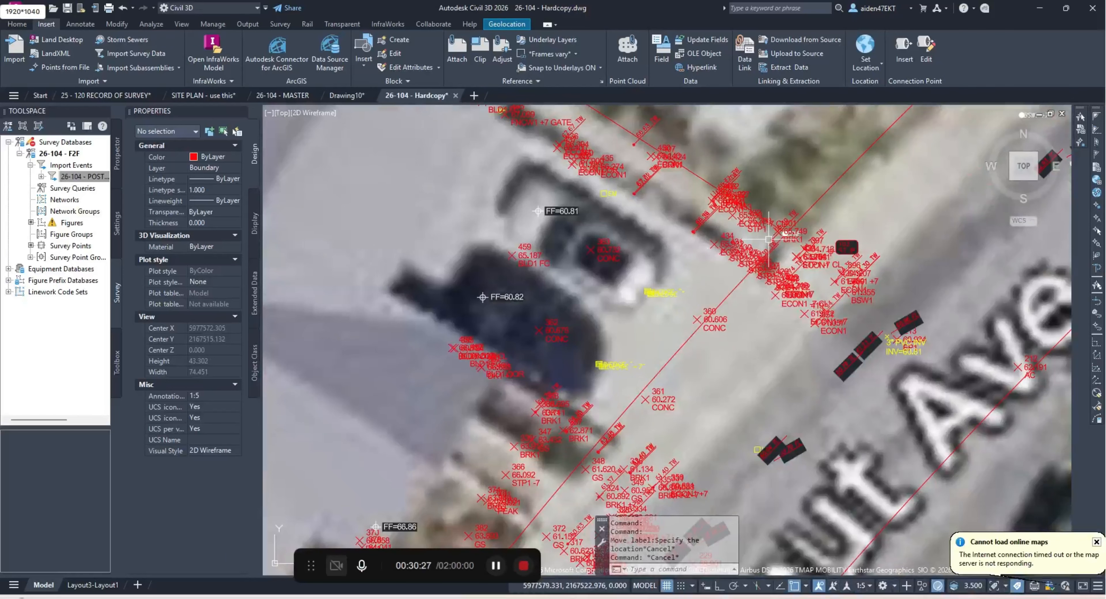
pyautogui.scroll(2, 769, 239)
pyautogui.press('Escape')
pyautogui.scroll(-8, 644, 286)
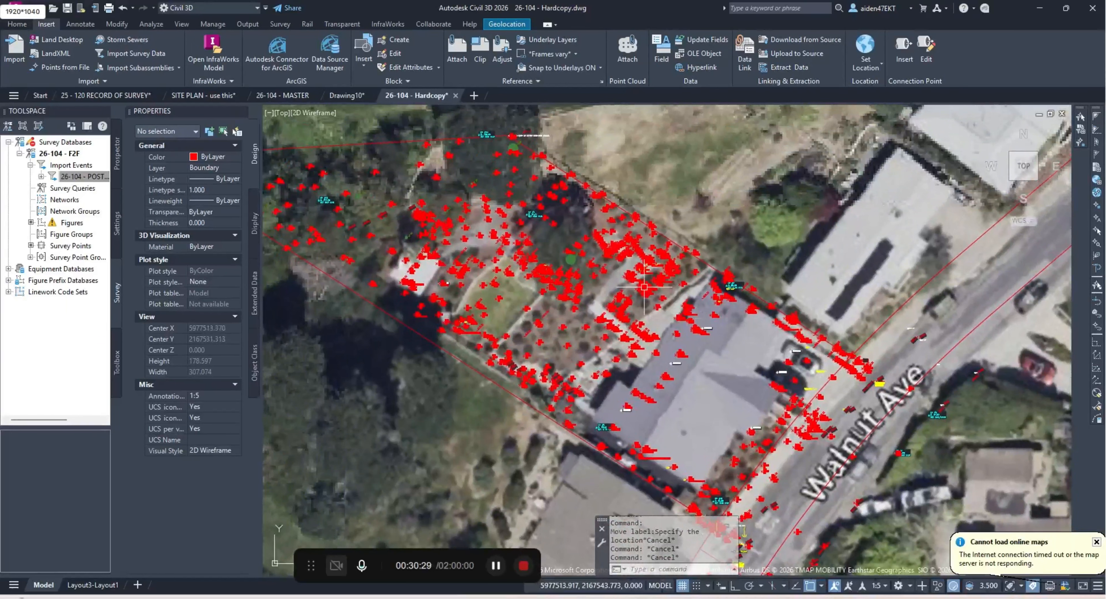
pyautogui.scroll(6, 756, 292)
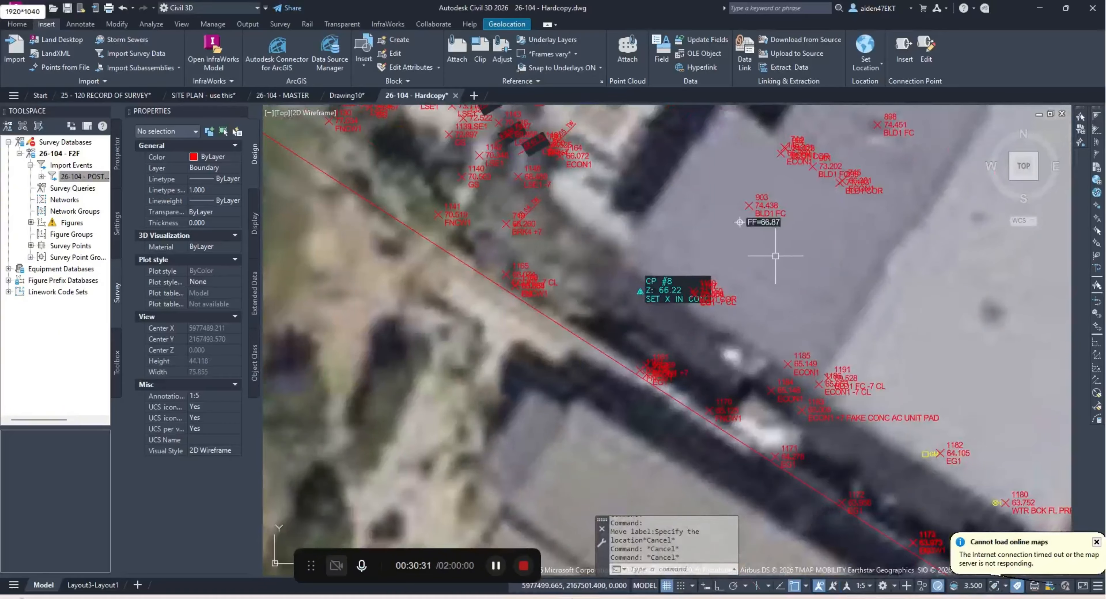
pyautogui.scroll(-6, 764, 262)
pyautogui.scroll(5, 653, 259)
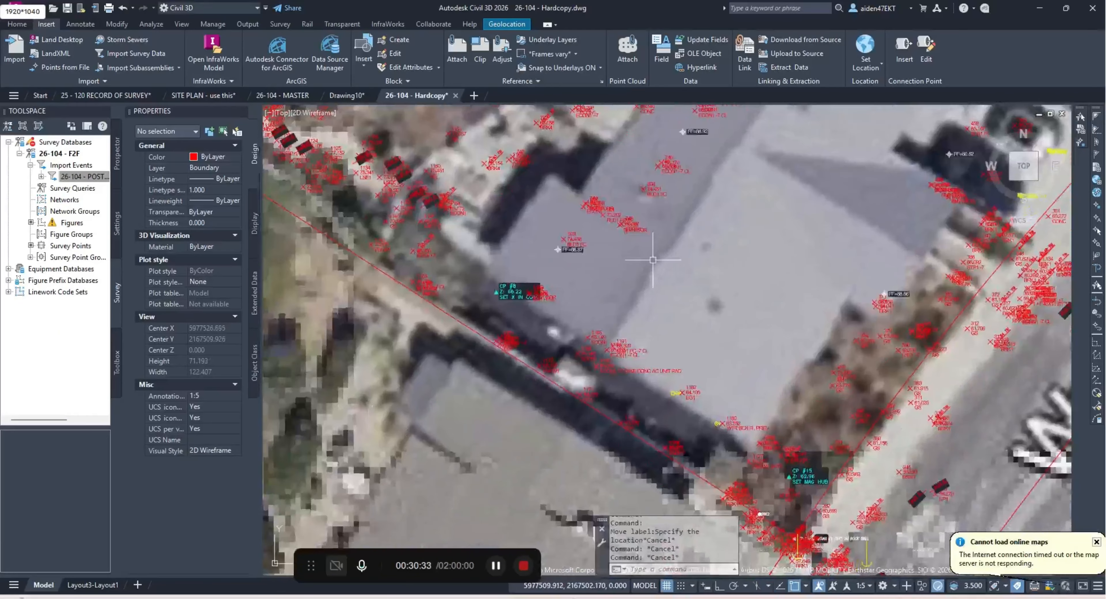
pyautogui.moveTo(677, 430); pyautogui.dragTo(701, 303, button='middle')
pyautogui.scroll(3, 728, 365)
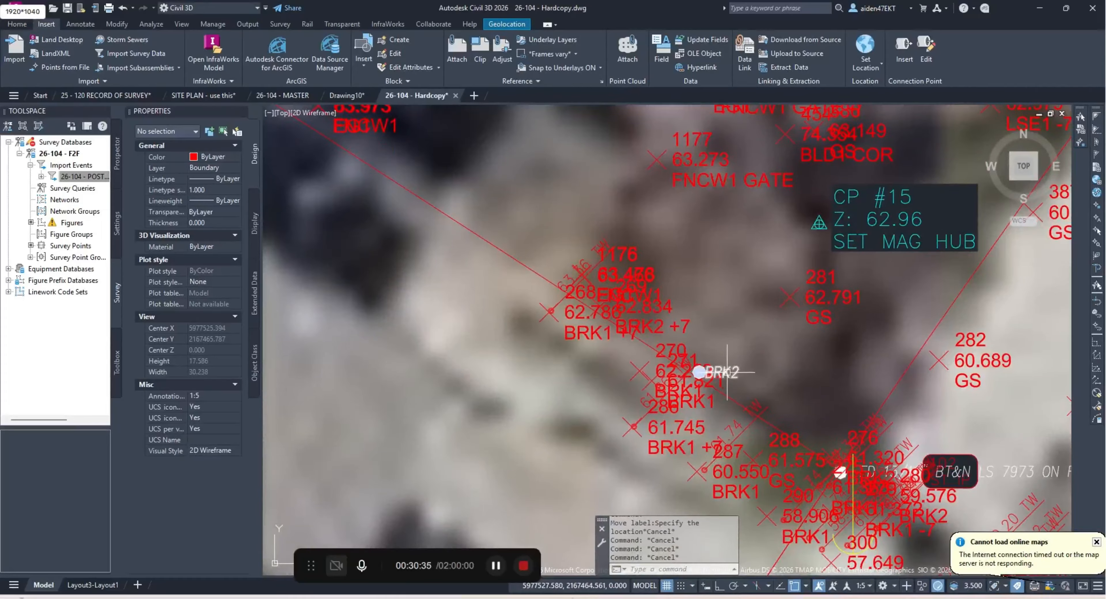
pyautogui.click(727, 366)
pyautogui.press('Escape')
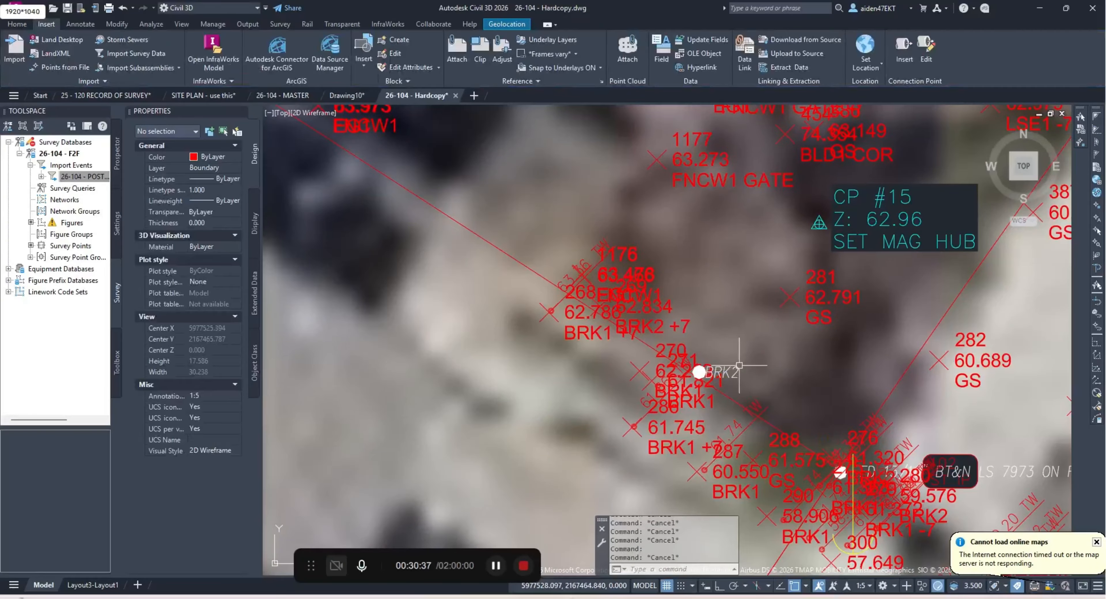
# Step: Examine the fit of the whole boundary group and the rear lot lines against the found iron pipe points
pyautogui.scroll(-10, 735, 370)
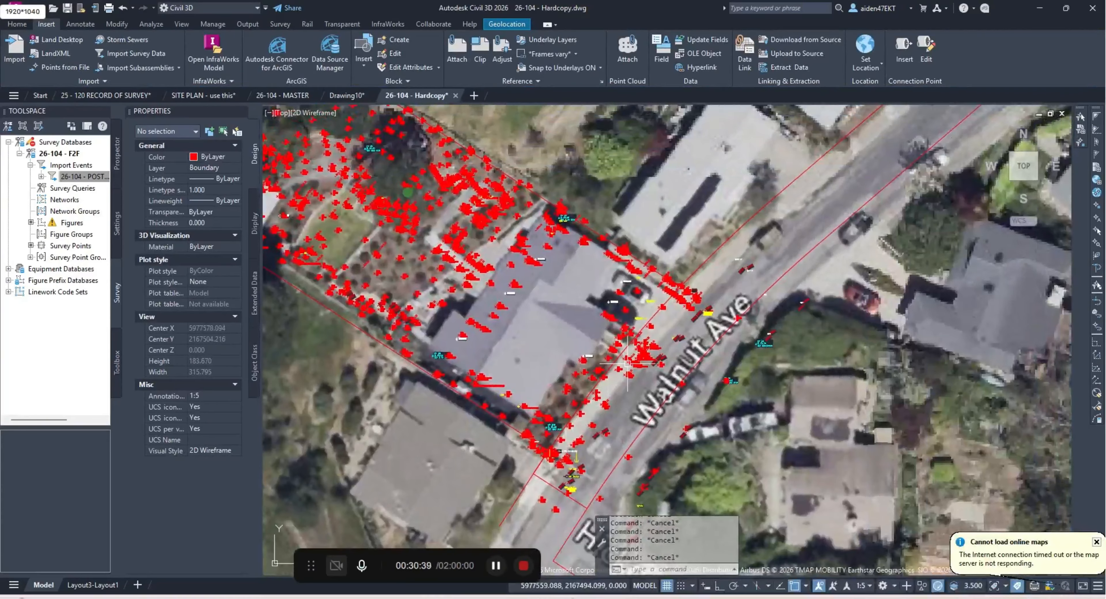
pyautogui.scroll(-8, 729, 348)
pyautogui.press('Escape')
pyautogui.click(706, 370)
pyautogui.scroll(10, 639, 298)
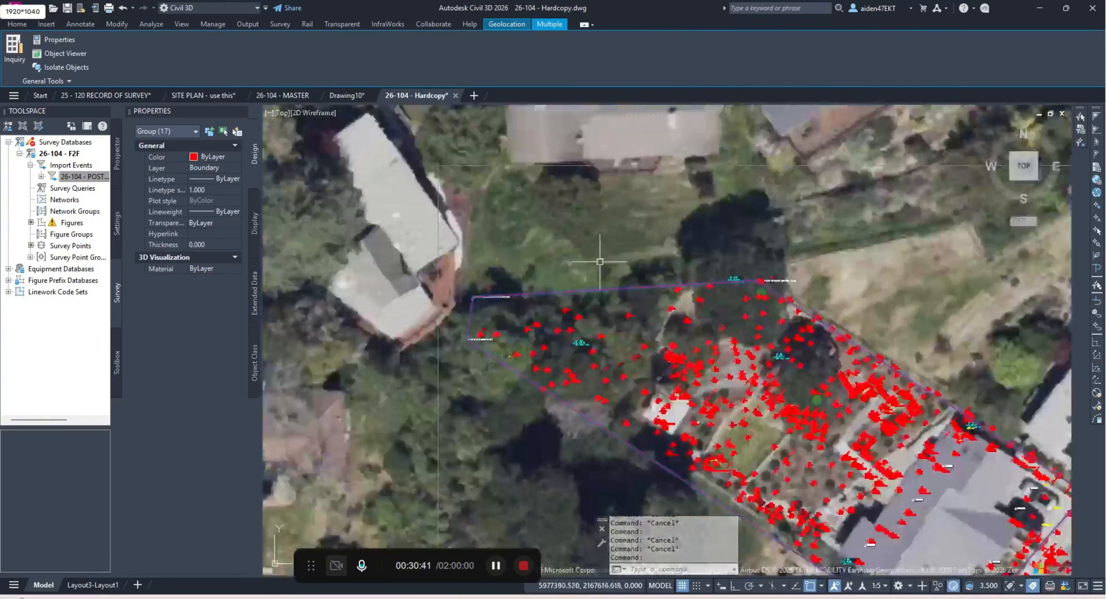
pyautogui.press('Escape')
pyautogui.scroll(5, 639, 298)
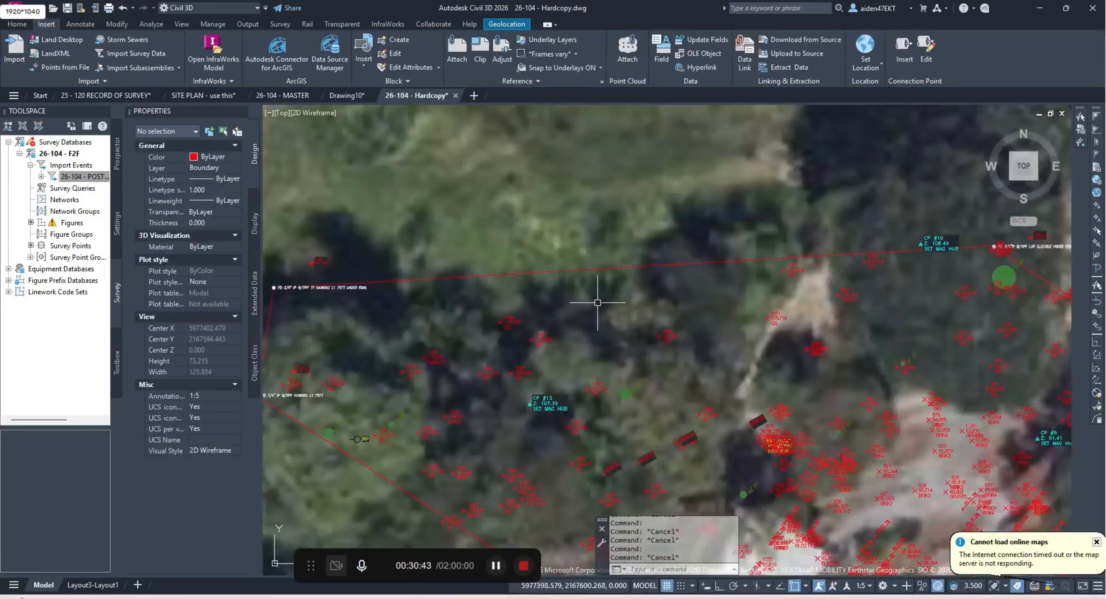
pyautogui.scroll(3, 335, 265)
pyautogui.moveTo(335, 265); pyautogui.dragTo(346, 276, button='middle')
pyautogui.scroll(-3, 346, 275)
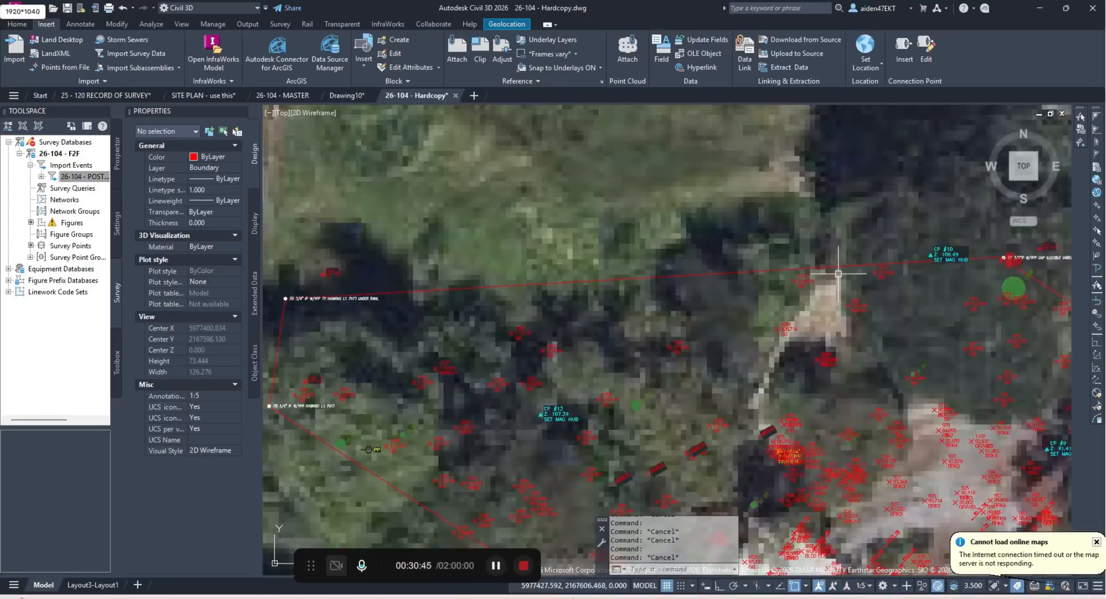
pyautogui.scroll(-3, 323, 318)
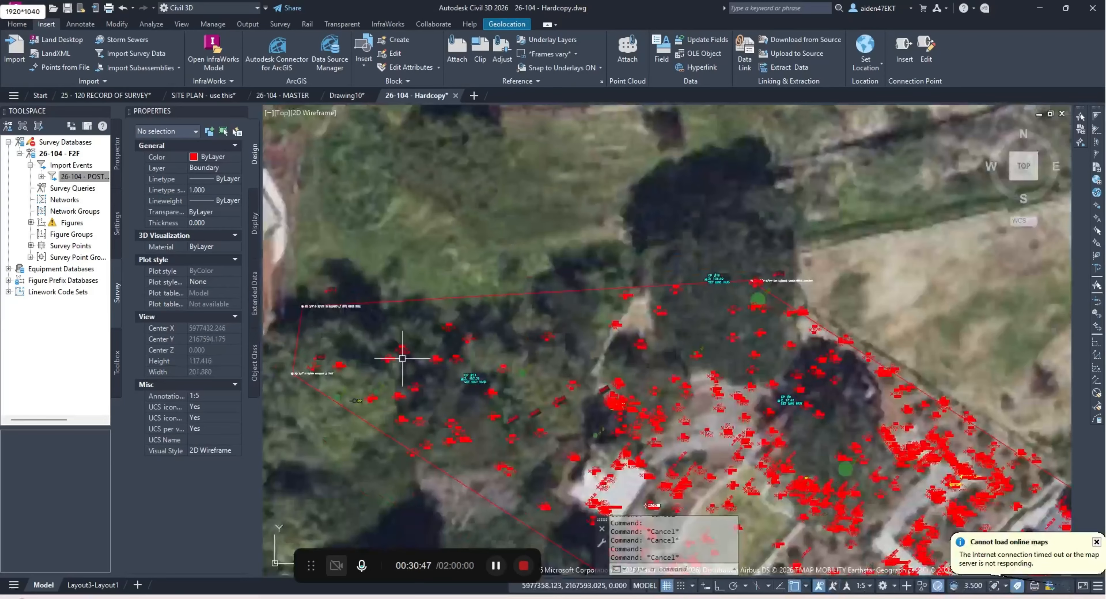
pyautogui.moveTo(505, 381); pyautogui.dragTo(520, 286, button='middle')
pyautogui.scroll(-3, 520, 287)
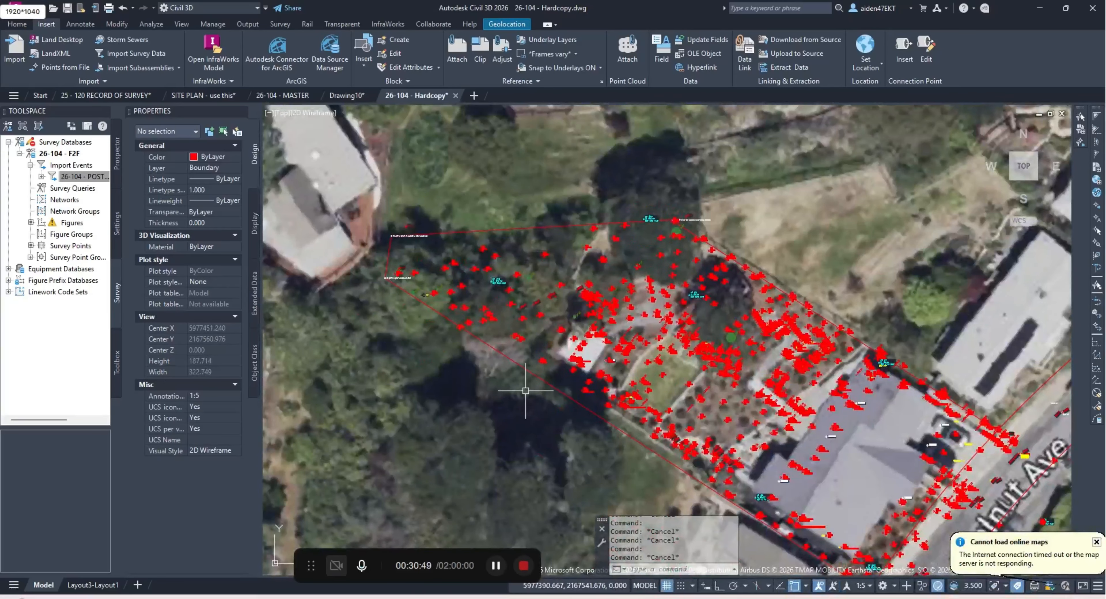
# Step: Ungroup the record boundary linework so its lines and arcs can be handled individually
pyautogui.scroll(-2, 546, 385)
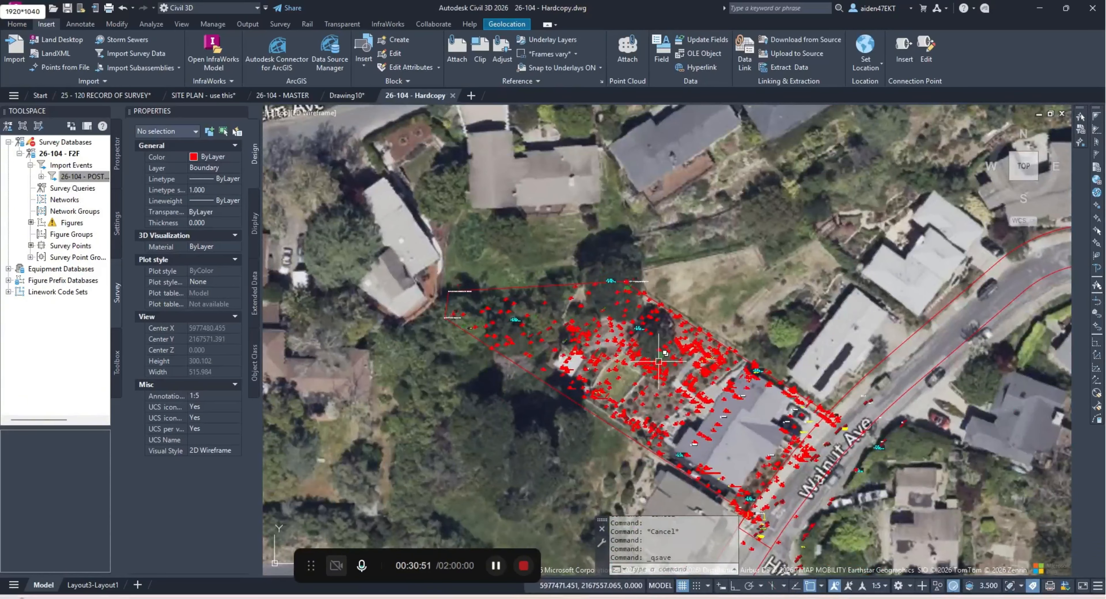
pyautogui.scroll(-1, 721, 378)
pyautogui.moveTo(758, 375); pyautogui.dragTo(641, 313, button='middle')
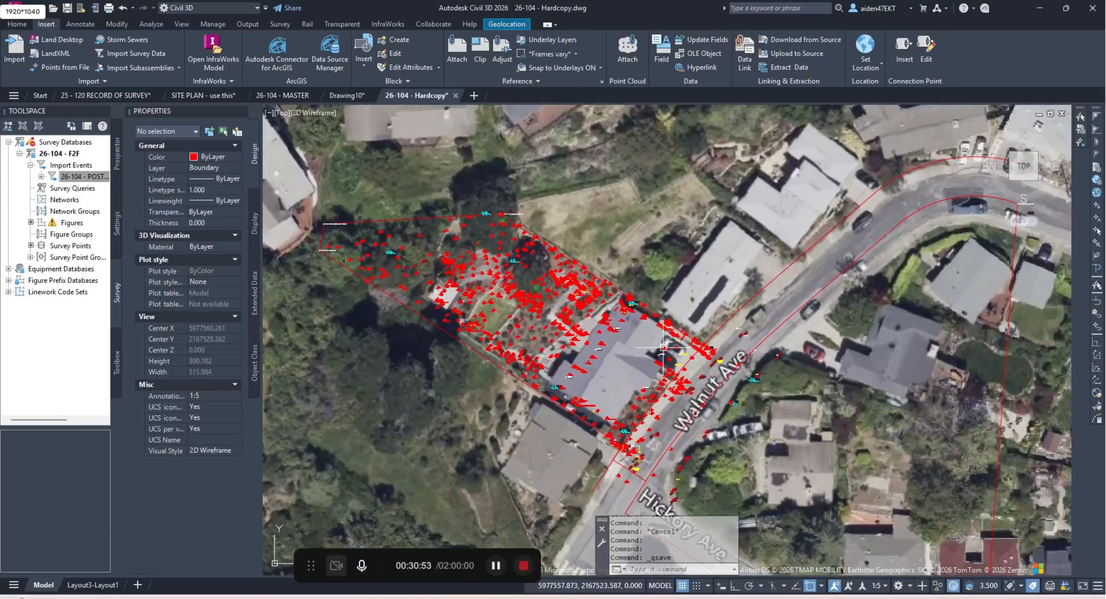
pyautogui.scroll(-1, 698, 352)
pyautogui.scroll(4, 700, 351)
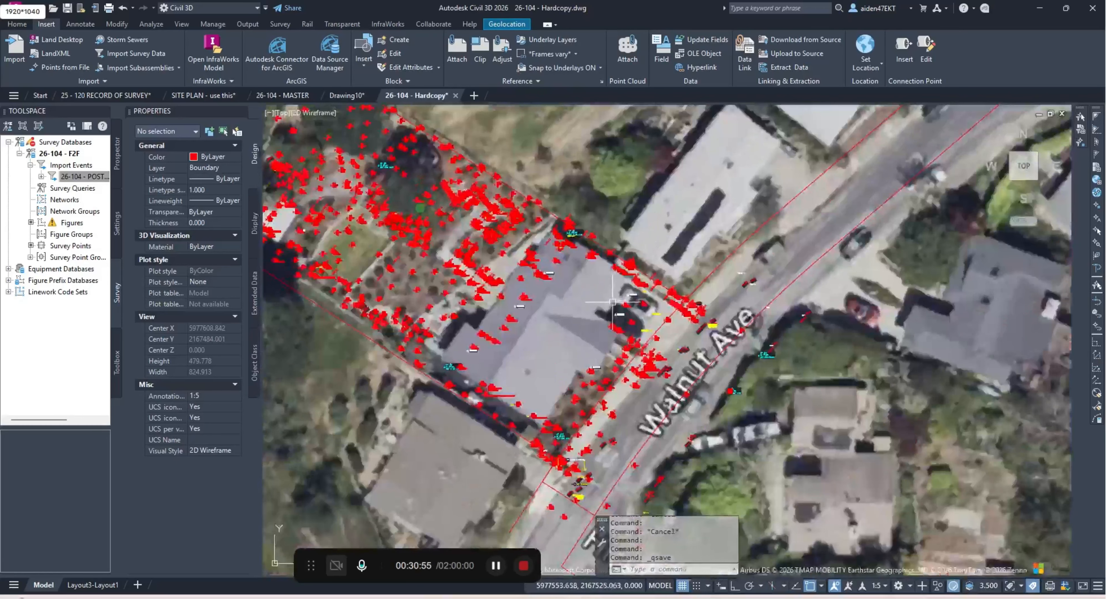
pyautogui.click(754, 235)
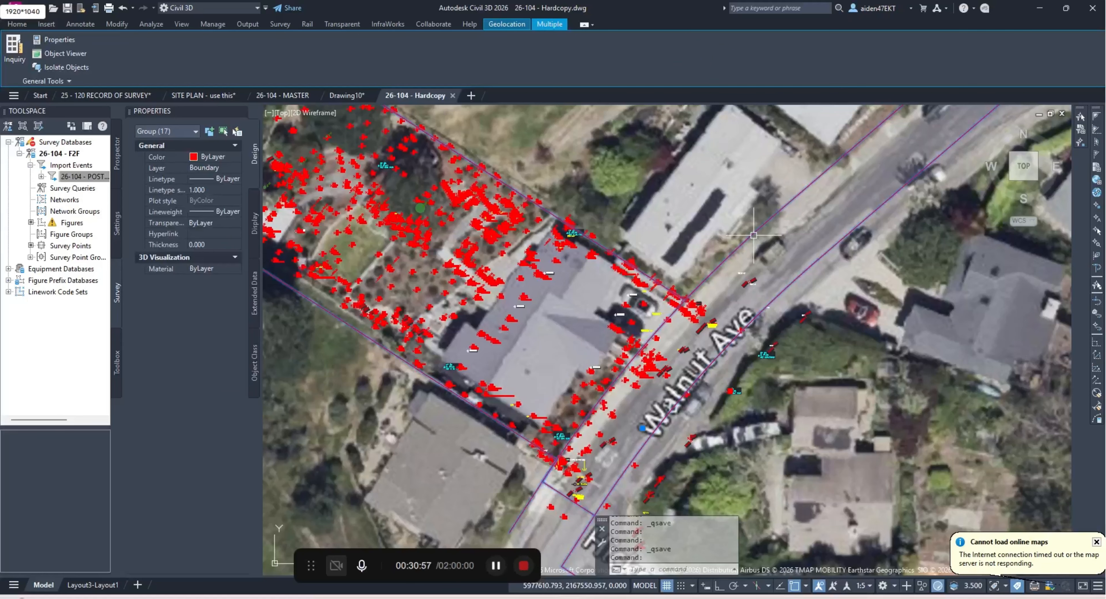
pyautogui.write('D')
pyautogui.press('Return')
pyautogui.press('Escape')
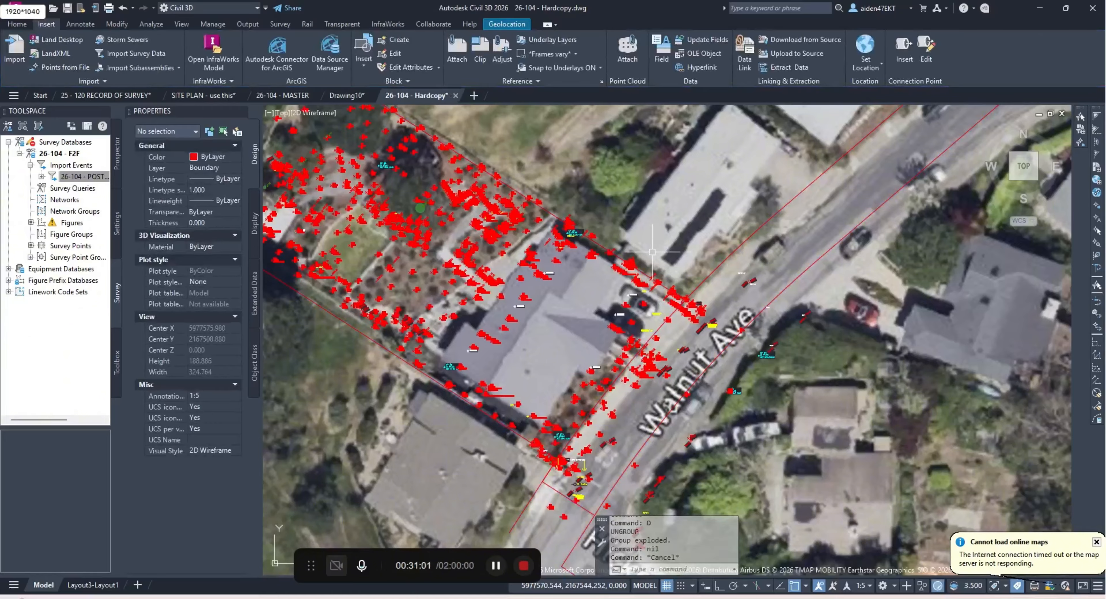
pyautogui.click(622, 260)
pyautogui.moveTo(622, 260); pyautogui.dragTo(875, 397, button='middle')
pyautogui.click(493, 236)
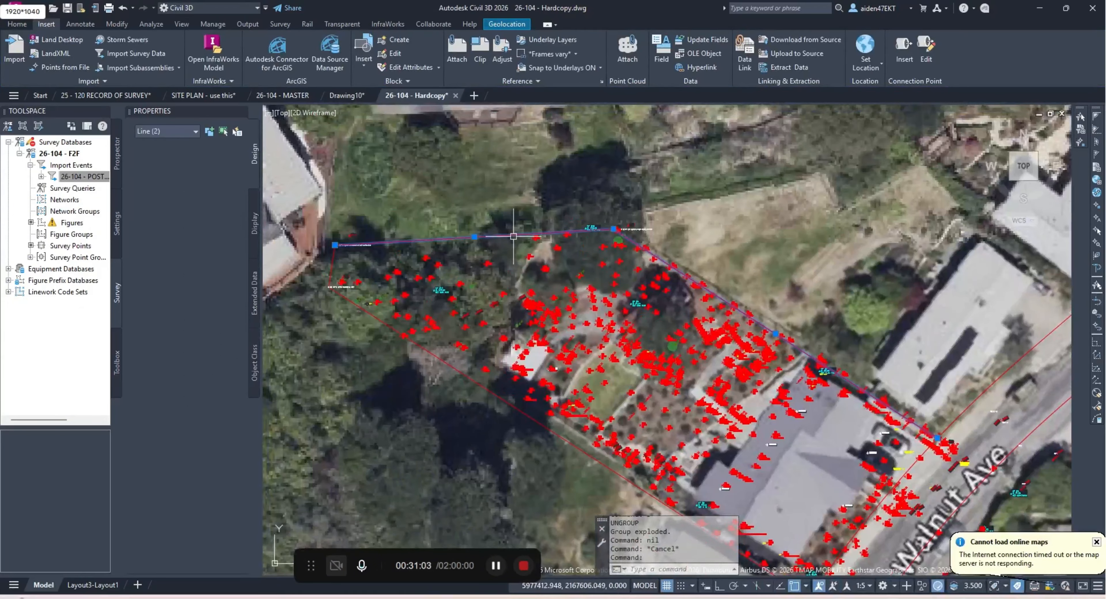
pyautogui.scroll(2, 358, 245)
pyautogui.click(329, 279)
pyautogui.click(306, 266)
pyautogui.click(342, 329)
pyautogui.scroll(-5, 341, 329)
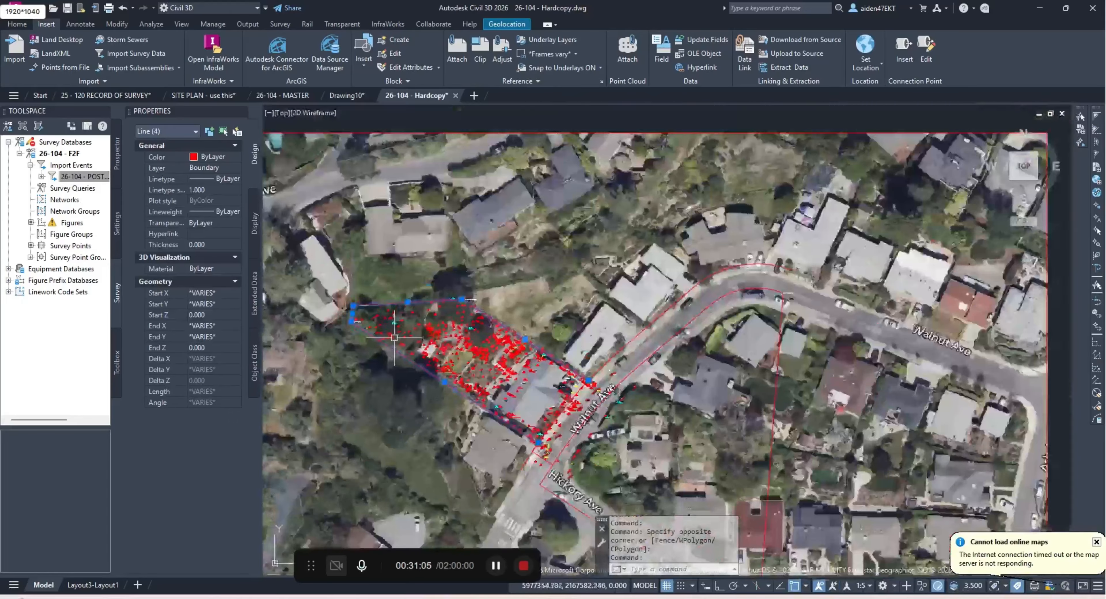
pyautogui.scroll(8, 611, 419)
pyautogui.press('Escape')
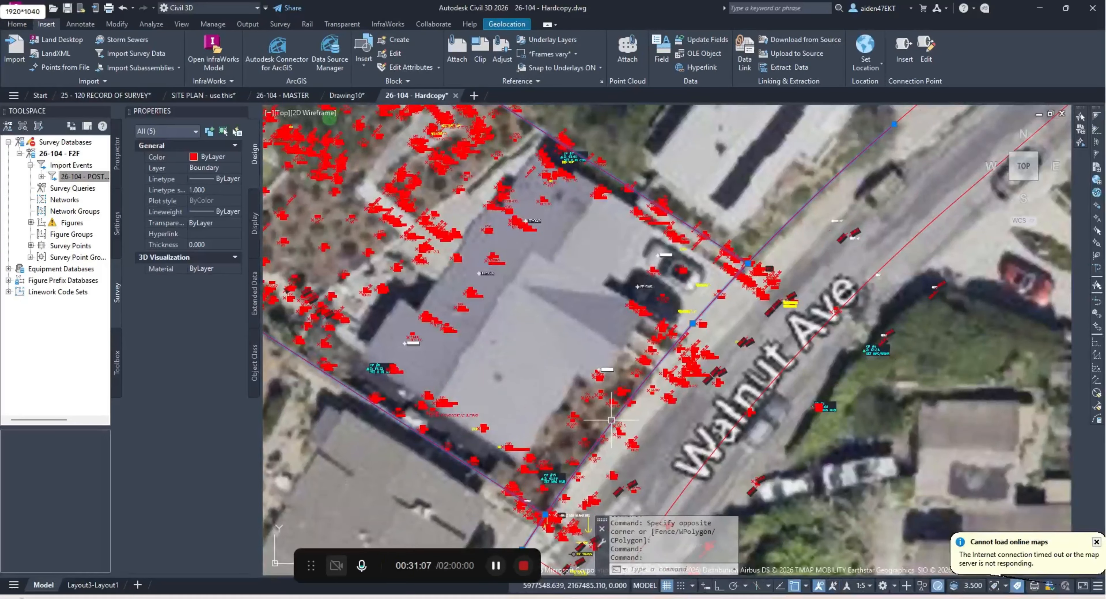
pyautogui.click(772, 232)
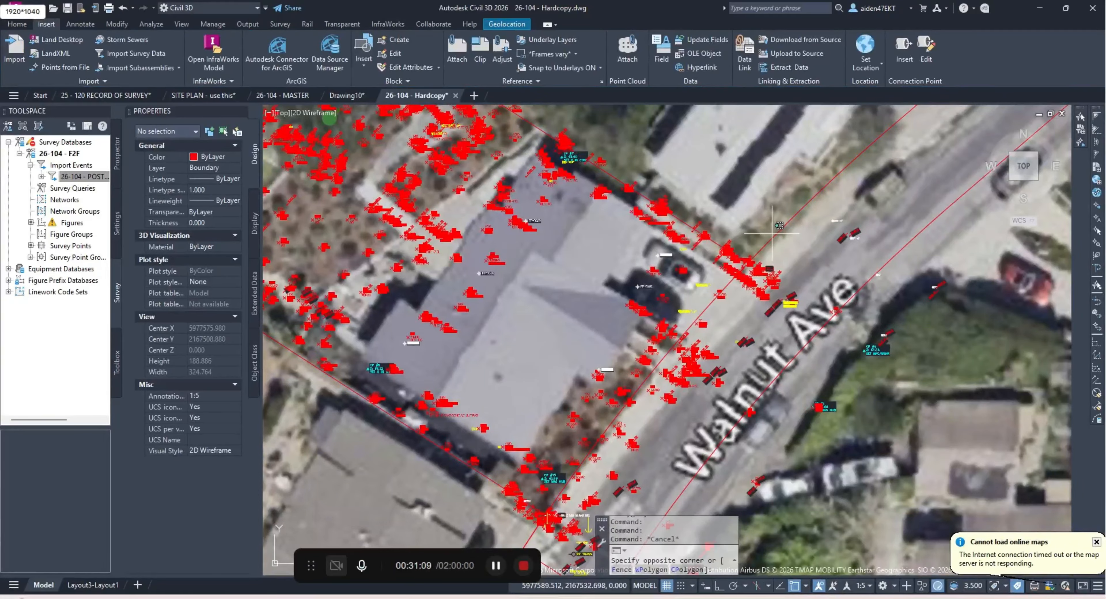
pyautogui.press('Escape')
pyautogui.click(768, 243)
pyautogui.moveTo(652, 423); pyautogui.dragTo(669, 331, button='middle')
pyautogui.press('Escape')
pyautogui.press('Escape')
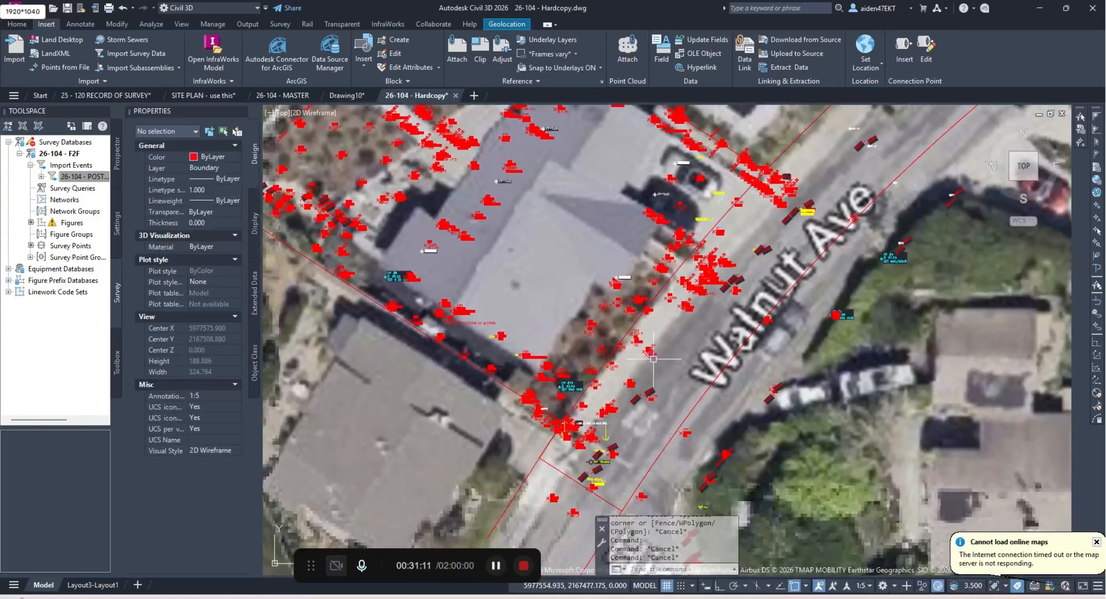
# Step: Try to break the Walnut Ave frontage arc at the front lot corner by the FD BT&N point on the rock wall
pyautogui.write('BREAK')
pyautogui.press('Return')
pyautogui.scroll(8, 601, 349)
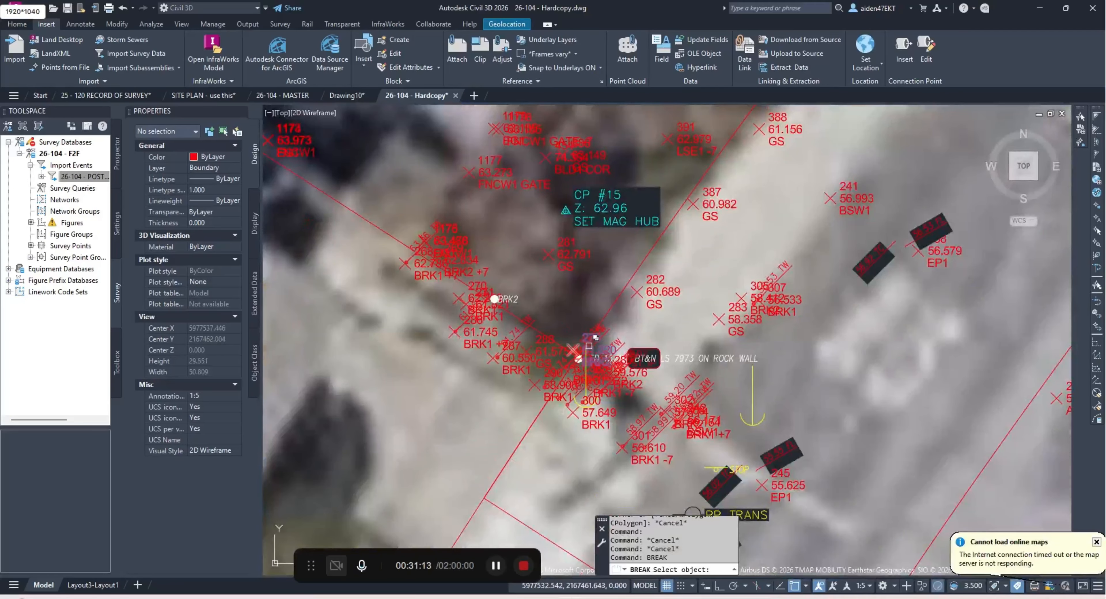
pyautogui.click(538, 425)
pyautogui.click(560, 370)
pyautogui.scroll(2, 556, 379)
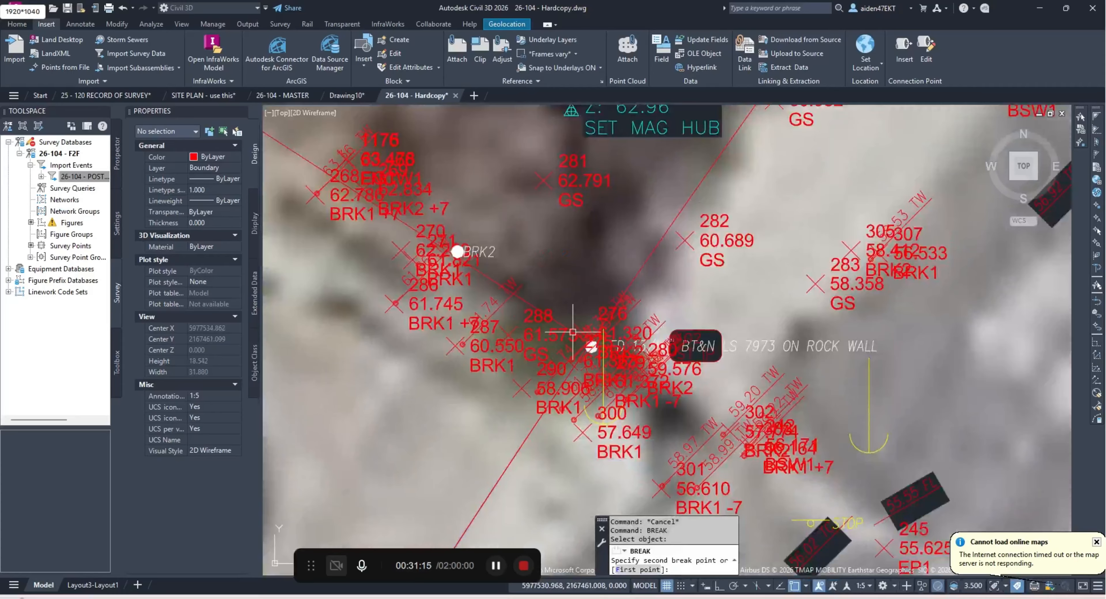
pyautogui.press('Escape')
pyautogui.press('Escape')
pyautogui.rightClick(588, 287)
pyautogui.click(613, 292)
pyautogui.press('Escape')
pyautogui.press('Escape')
pyautogui.click(637, 273)
pyautogui.press('Escape')
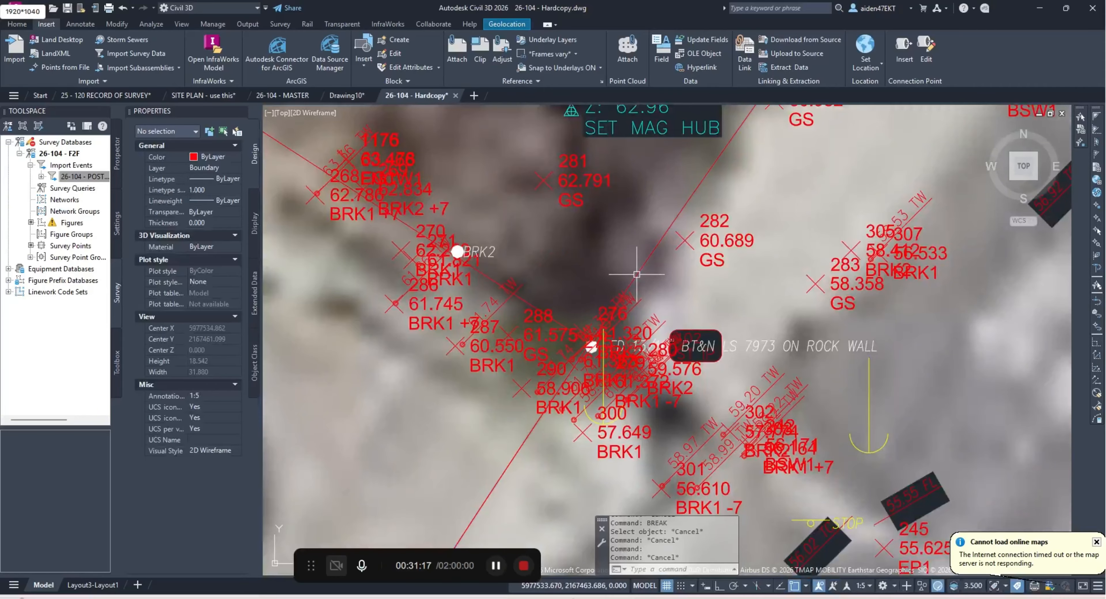
# Step: Shorten the southwestern end of the Walnut Ave frontage arc to the front lot corner at the rock wall, using Lengthen
pyautogui.click(639, 272)
pyautogui.scroll(-4, 639, 272)
pyautogui.moveTo(563, 389)
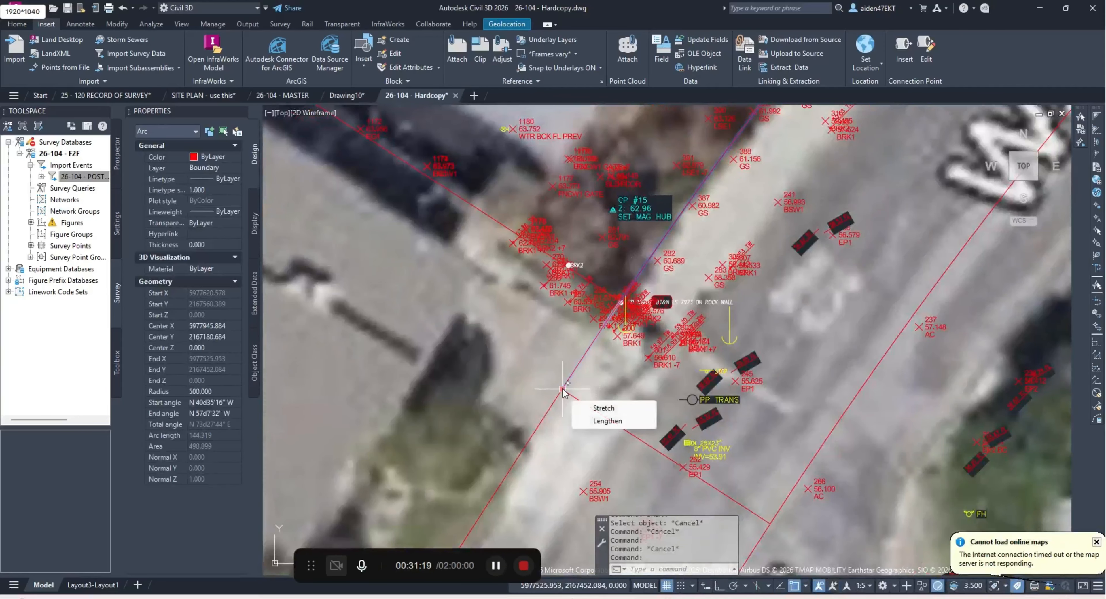
pyautogui.press('Escape')
pyautogui.click(592, 345)
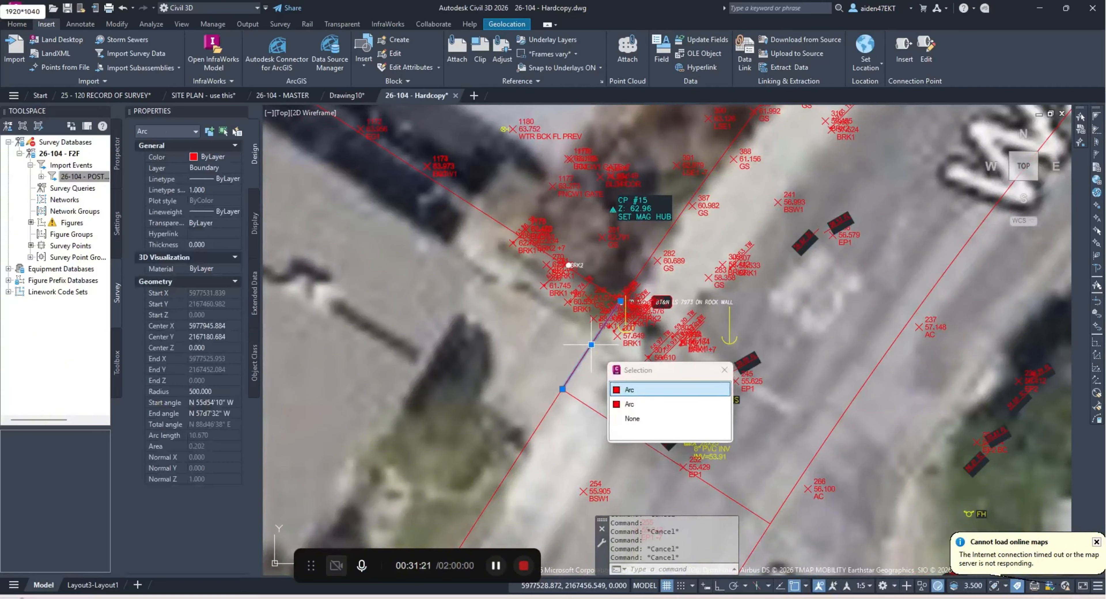
pyautogui.press('Escape')
pyautogui.press('Escape')
pyautogui.click(643, 270)
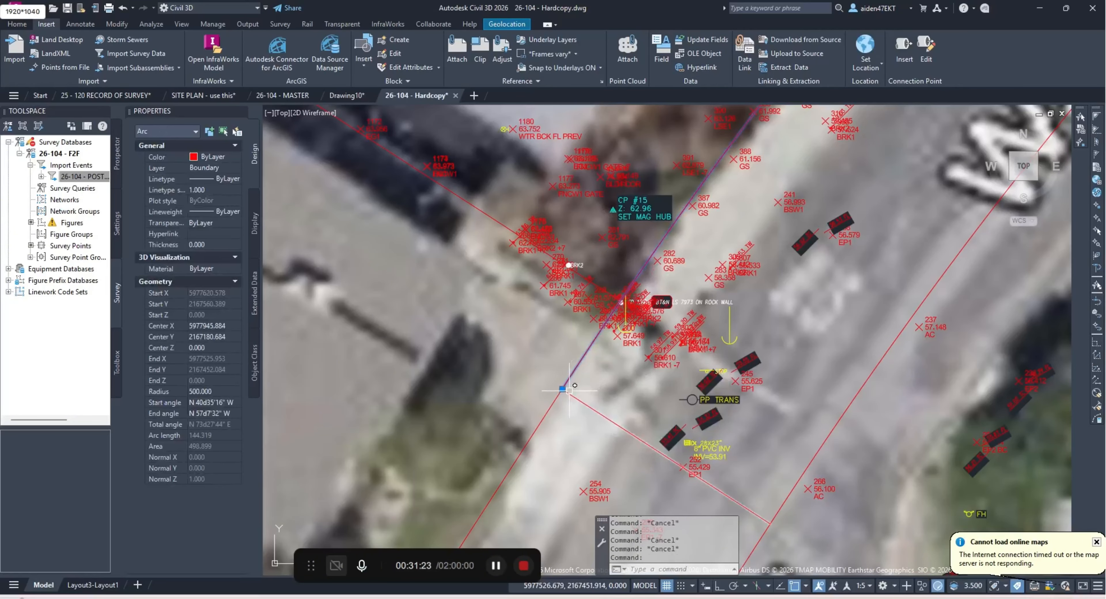
pyautogui.moveTo(563, 389)
pyautogui.click(610, 421)
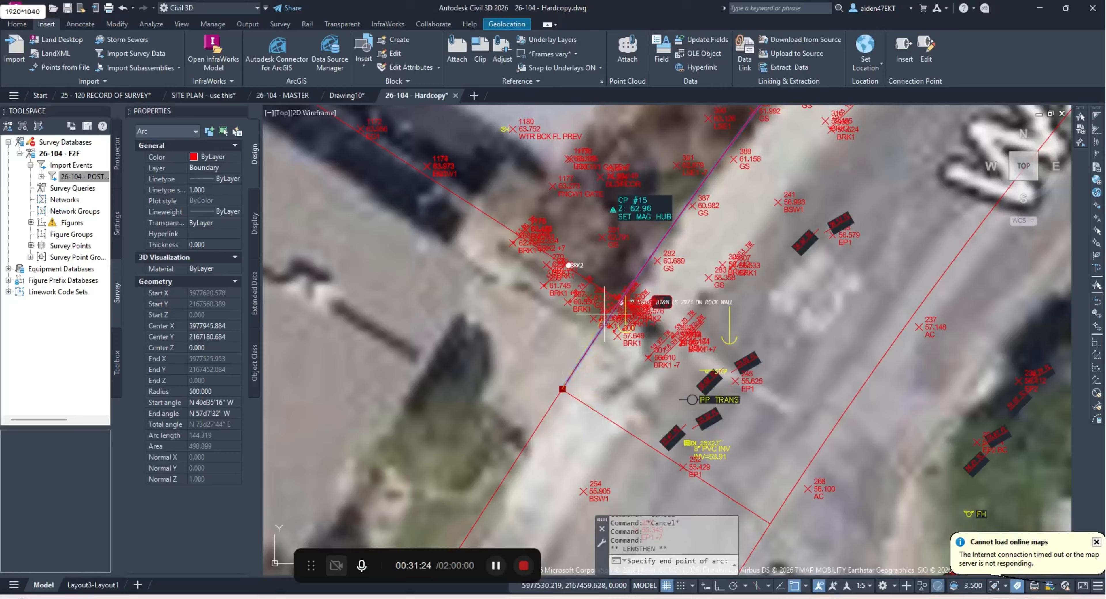
pyautogui.click(607, 296)
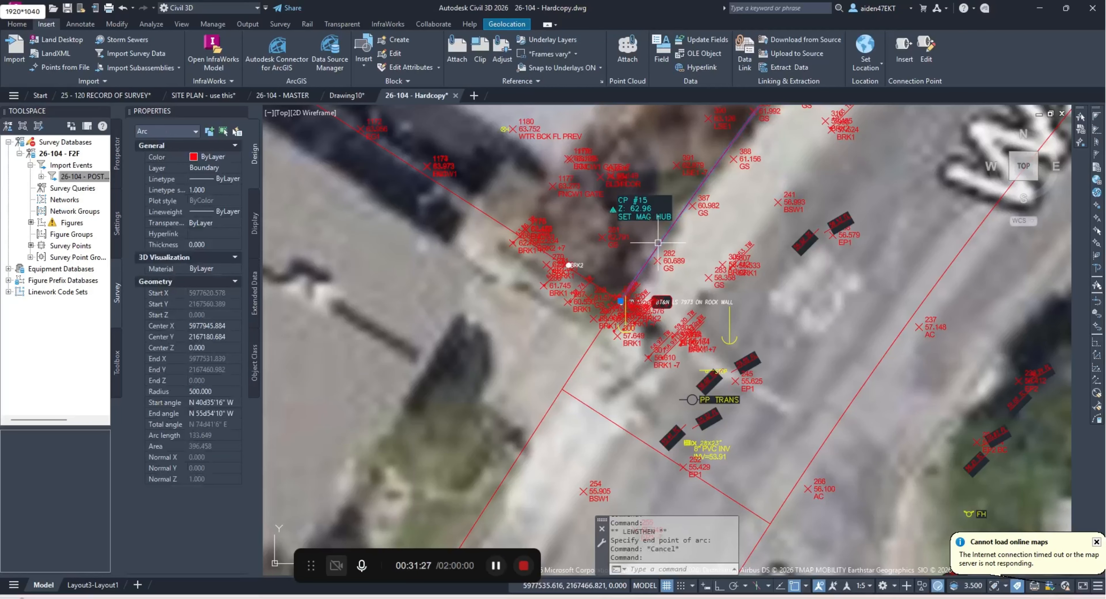
pyautogui.scroll(-4, 657, 242)
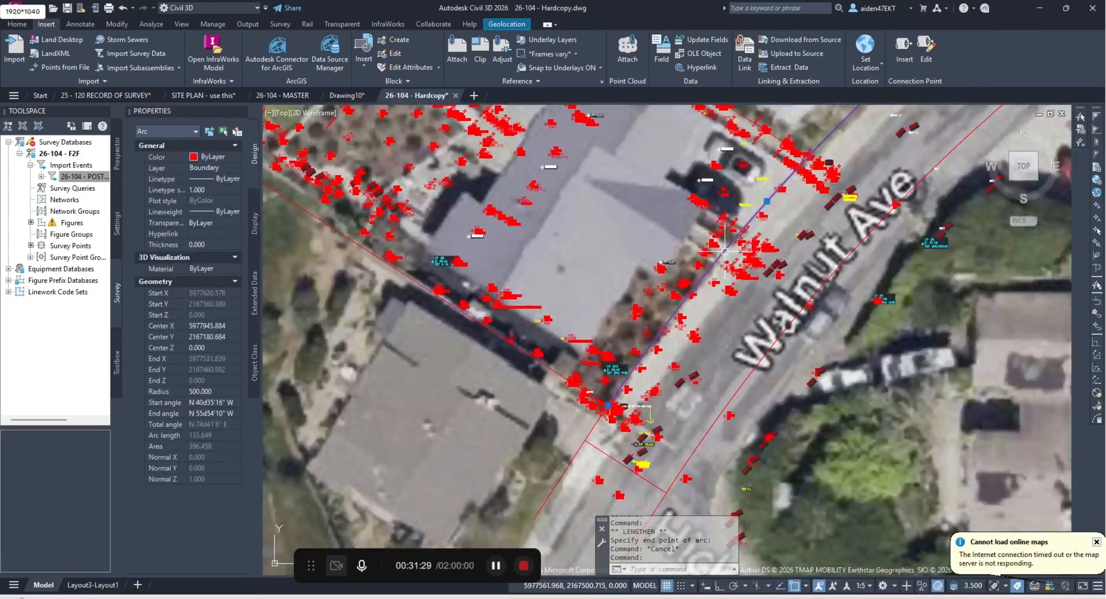
pyautogui.scroll(4, 648, 382)
pyautogui.press('Escape')
# Step: Break the Walnut Ave frontage arc at the northeastern front lot corner beside the SFNF point
pyautogui.click(603, 352)
pyautogui.scroll(-4, 604, 352)
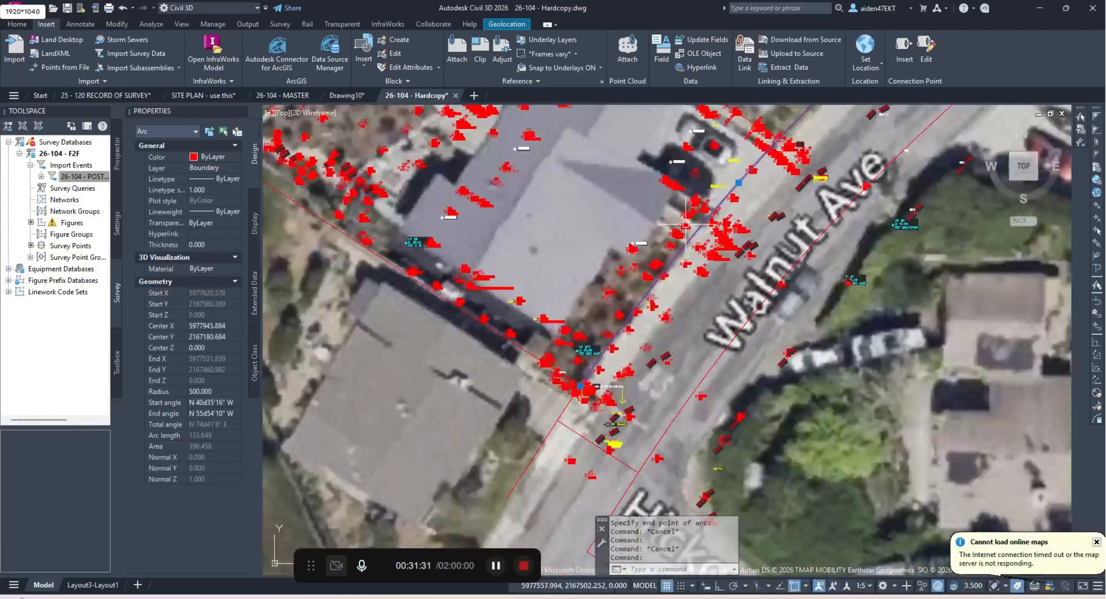
pyautogui.scroll(2, 683, 244)
pyautogui.scroll(-5, 687, 292)
pyautogui.scroll(7, 679, 342)
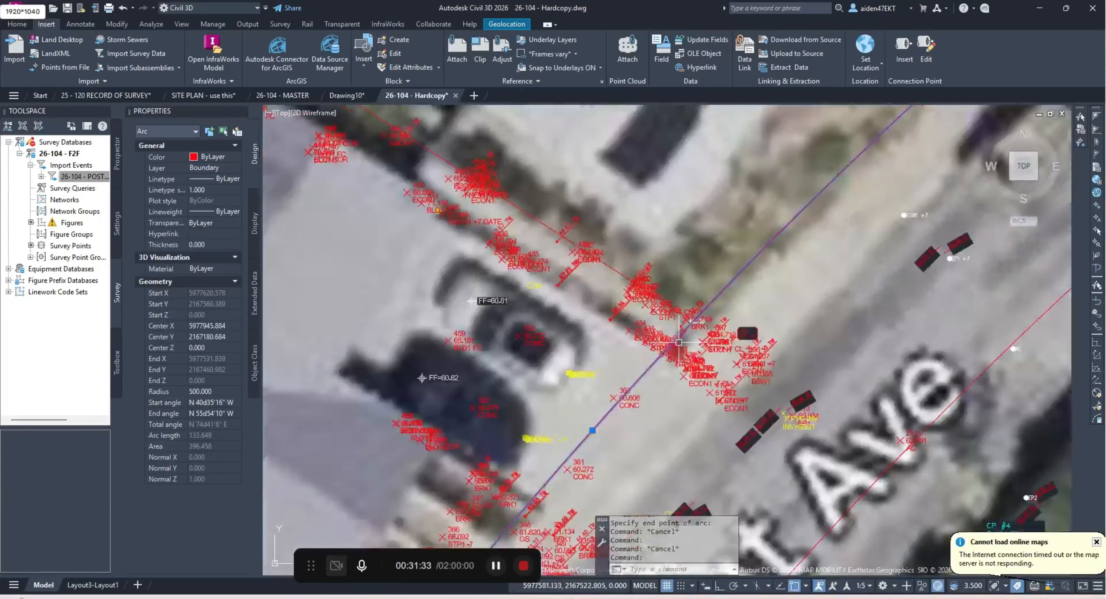
pyautogui.scroll(5, 679, 342)
pyautogui.press('Escape')
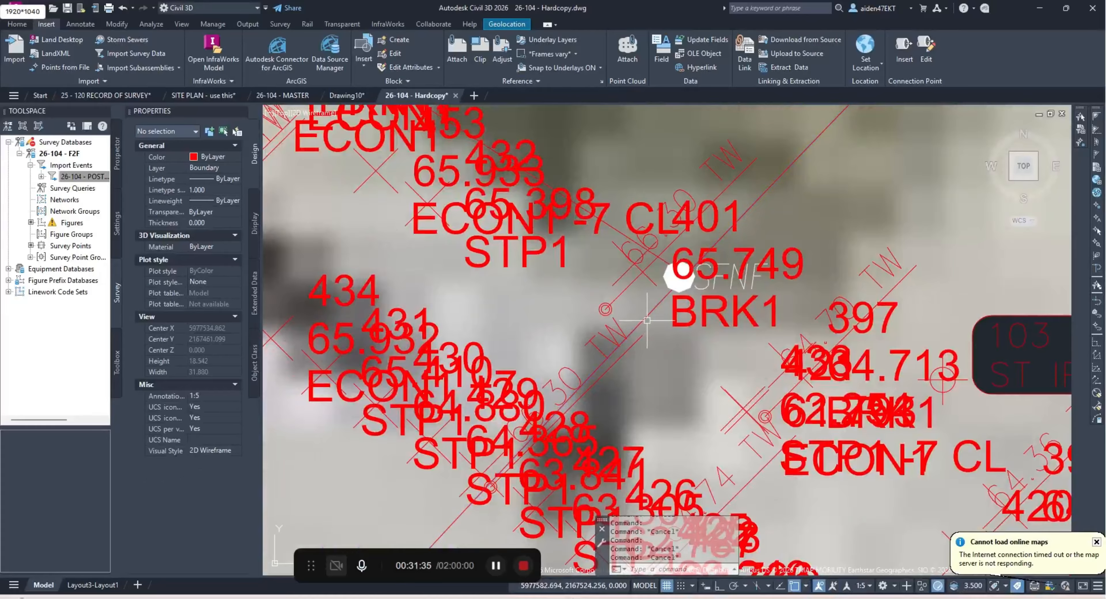
pyautogui.write('BREAJLK')
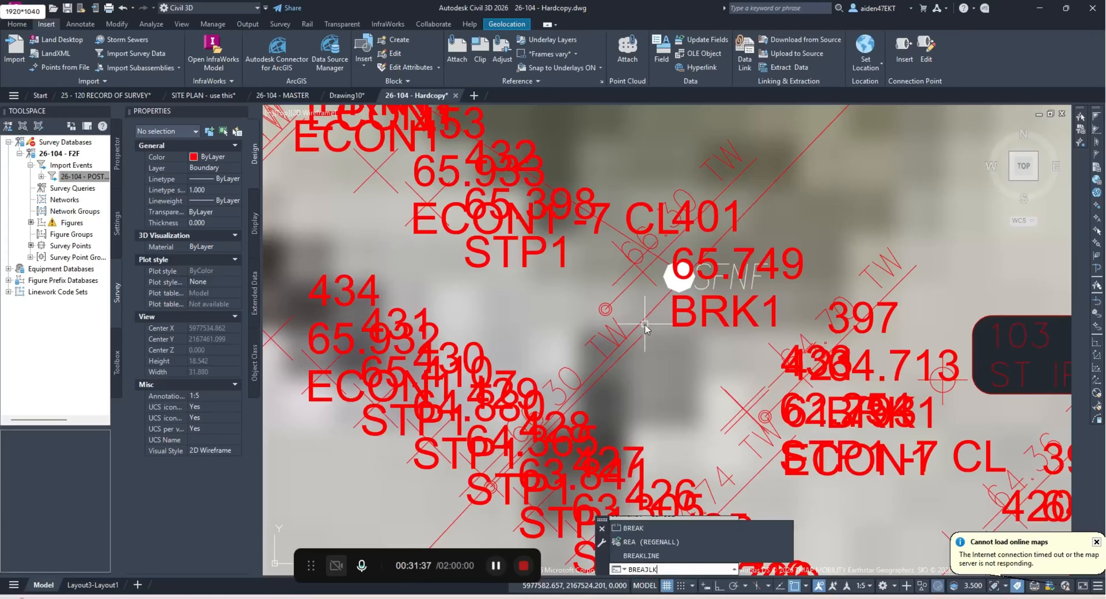
pyautogui.press('Escape')
pyautogui.write('BREAK')
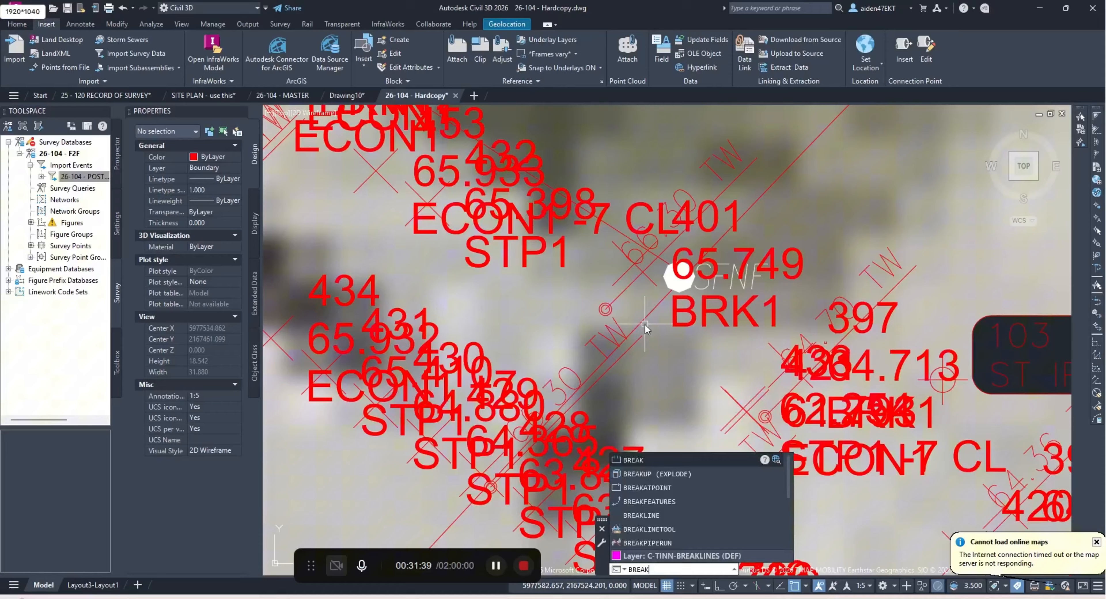
pyautogui.press('Return')
pyautogui.click(655, 312)
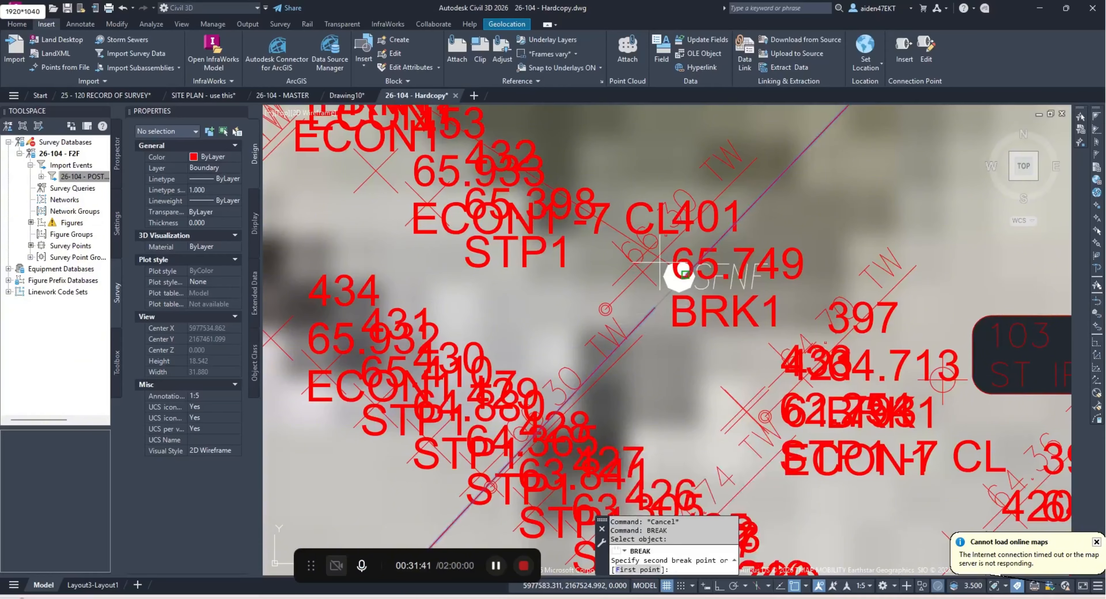
pyautogui.scroll(10, 664, 260)
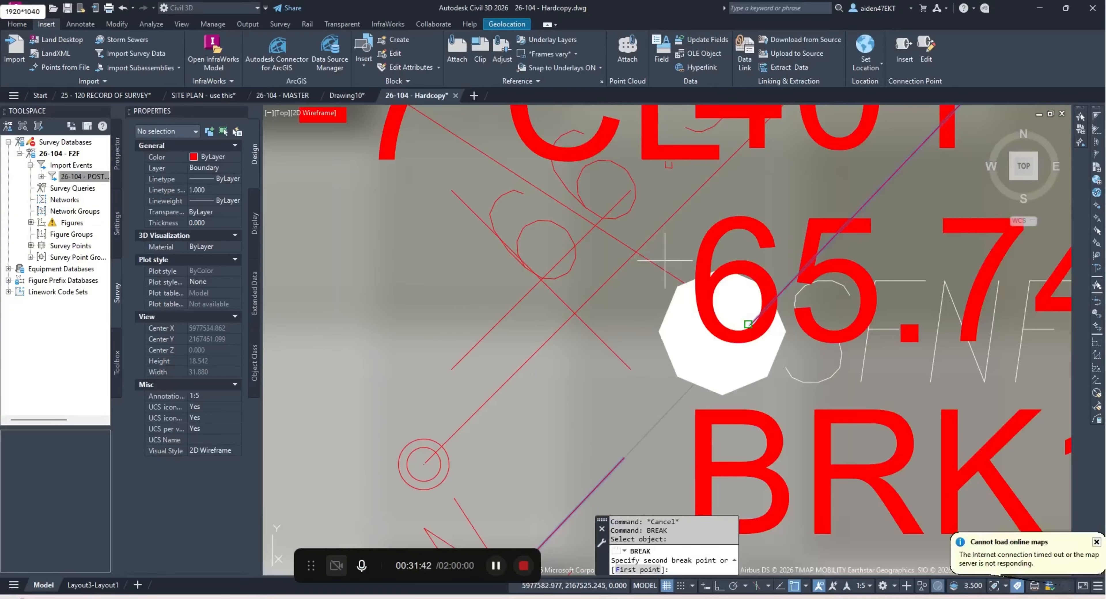
# Step: Lengthen the northeastern end of the lot's frontage arc to meet the side lot line at the SFNF point
pyautogui.click(625, 460)
pyautogui.moveTo(623, 458)
pyautogui.click(648, 491)
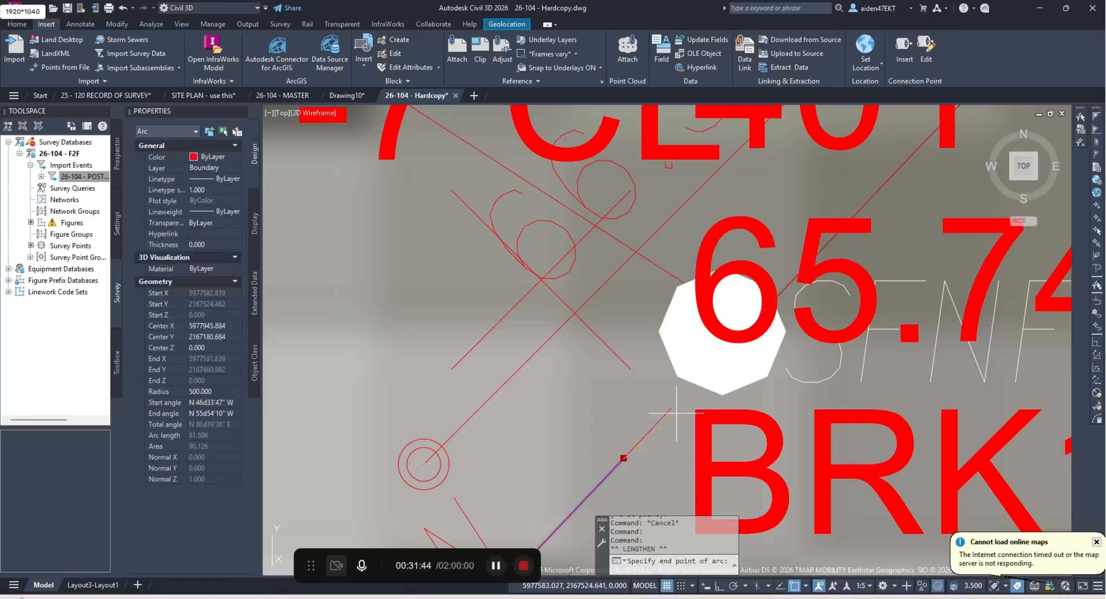
pyautogui.click(661, 273)
pyautogui.press('Escape')
# Step: Move the lot's frontage arc, both side lines and the two rear boundary lines to the SUBJECT PROPERTY layer
pyautogui.click(660, 269)
pyautogui.scroll(-4, 651, 327)
pyautogui.click(638, 376)
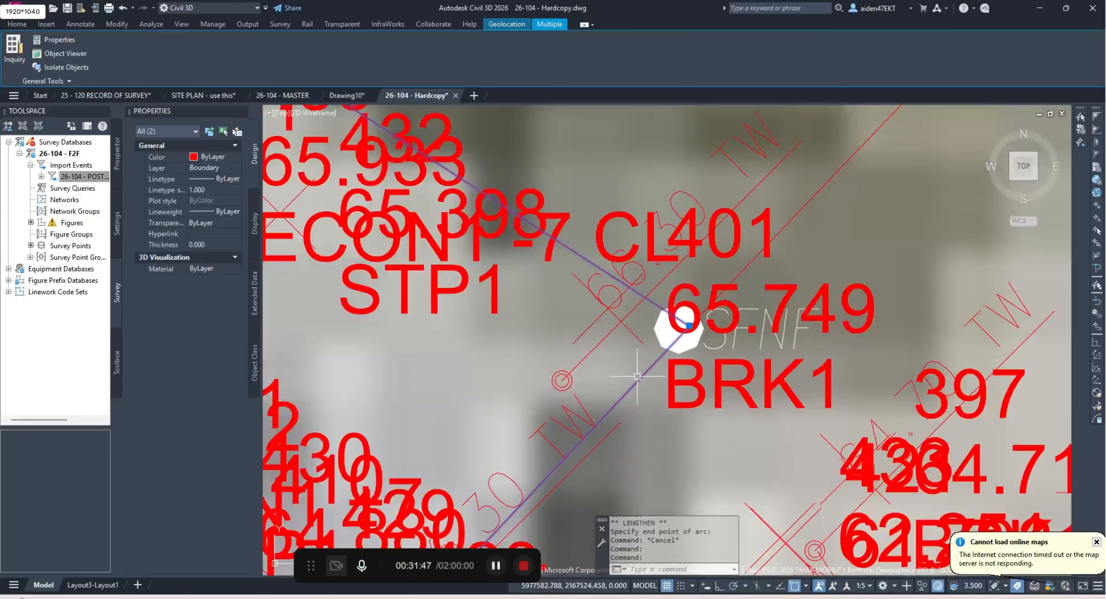
pyautogui.scroll(-8, 638, 376)
pyautogui.scroll(6, 508, 439)
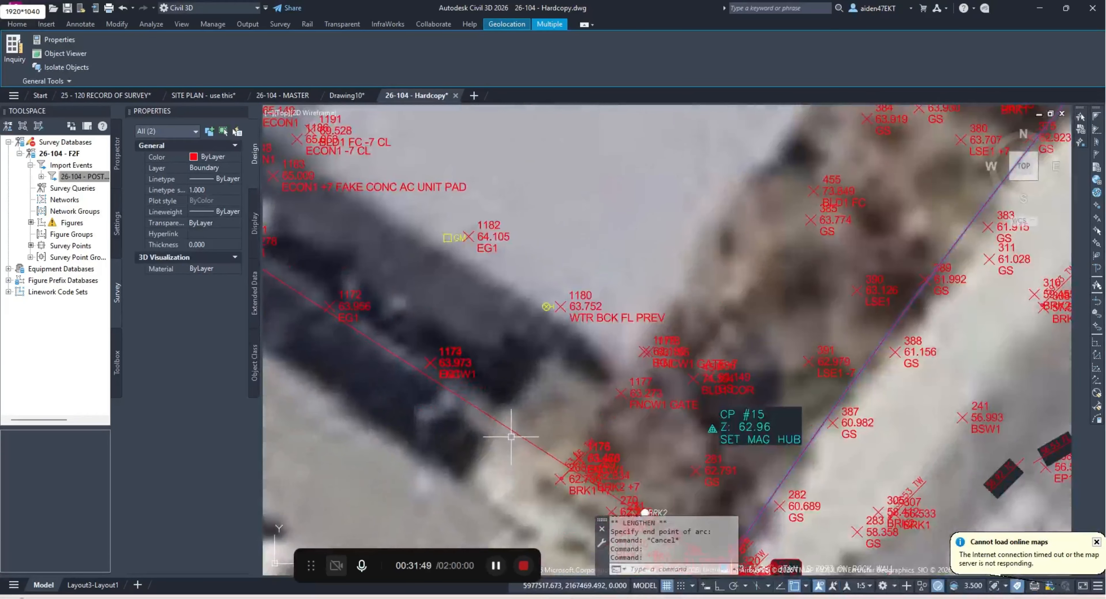
pyautogui.click(507, 438)
pyautogui.scroll(-3, 507, 439)
pyautogui.moveTo(644, 511); pyautogui.dragTo(684, 387, button='middle')
pyautogui.scroll(6, 684, 387)
pyautogui.scroll(2, 662, 342)
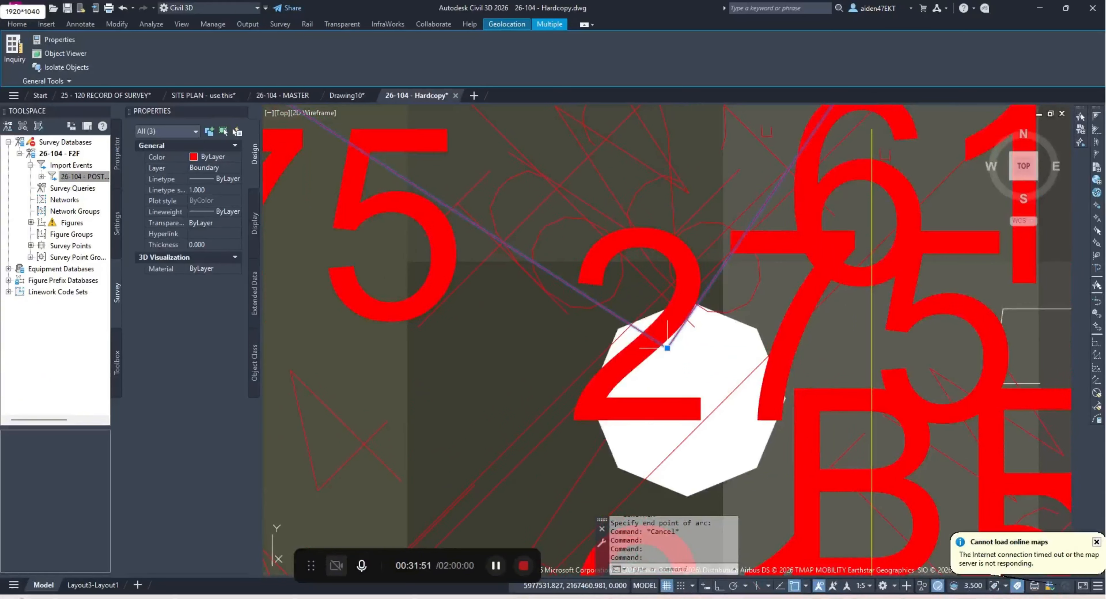
pyautogui.scroll(-8, 662, 343)
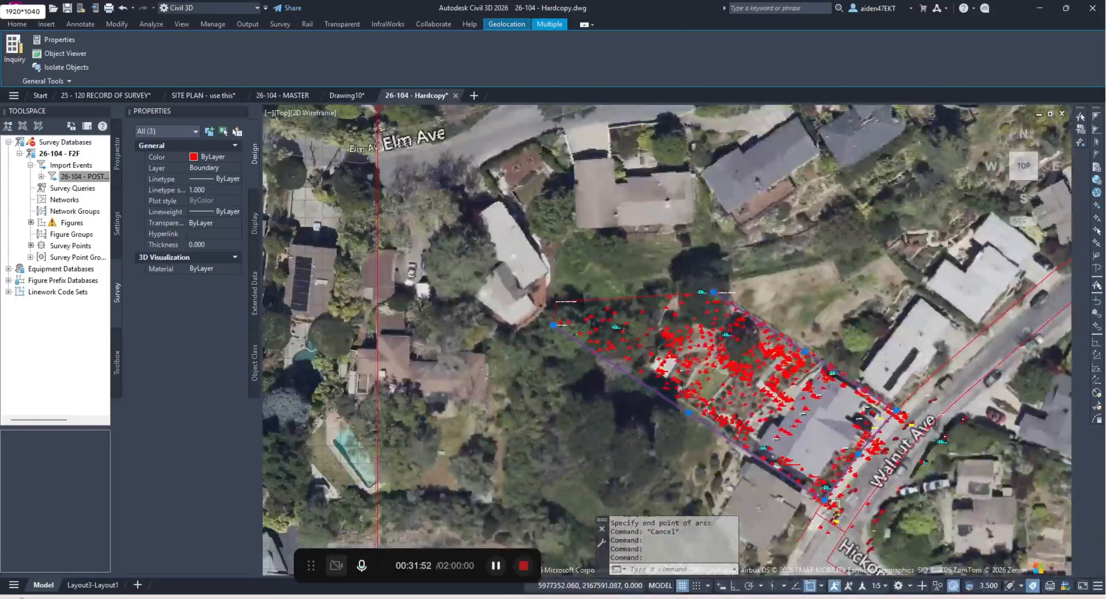
pyautogui.scroll(8, 567, 306)
pyautogui.click(531, 333)
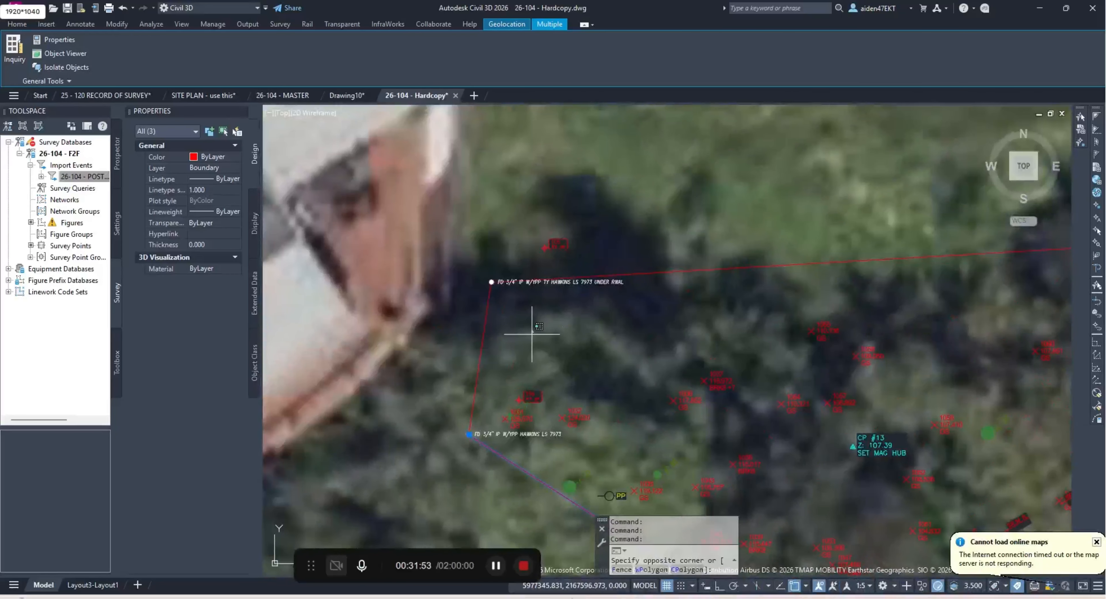
pyautogui.click(474, 332)
pyautogui.click(767, 312)
pyautogui.click(704, 260)
pyautogui.scroll(-4, 704, 261)
pyautogui.moveTo(910, 350); pyautogui.dragTo(634, 264, button='middle')
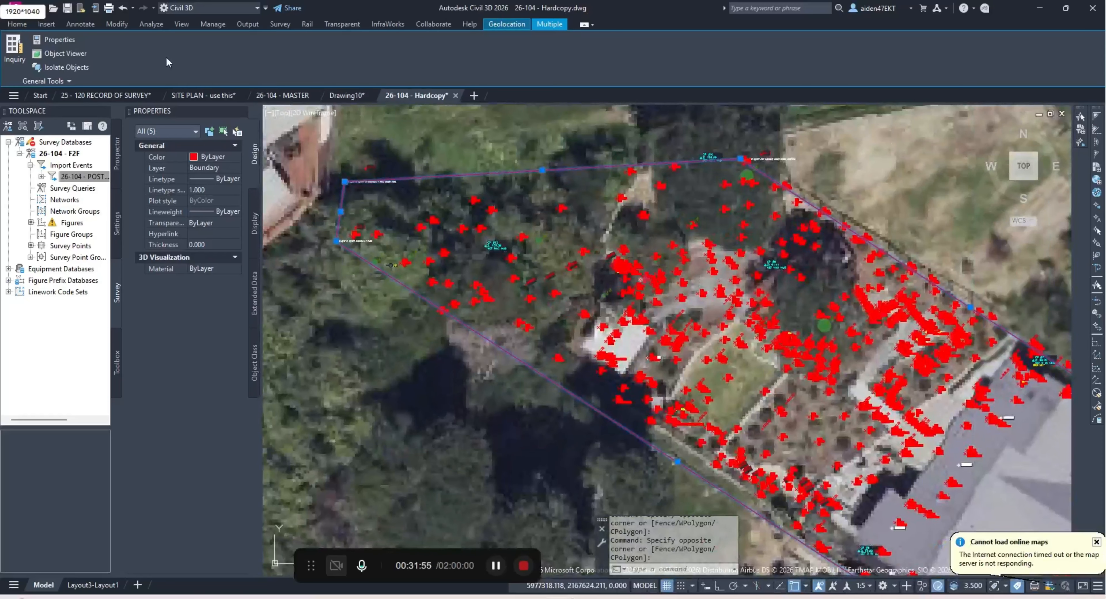
pyautogui.click(21, 24)
pyautogui.click(781, 40)
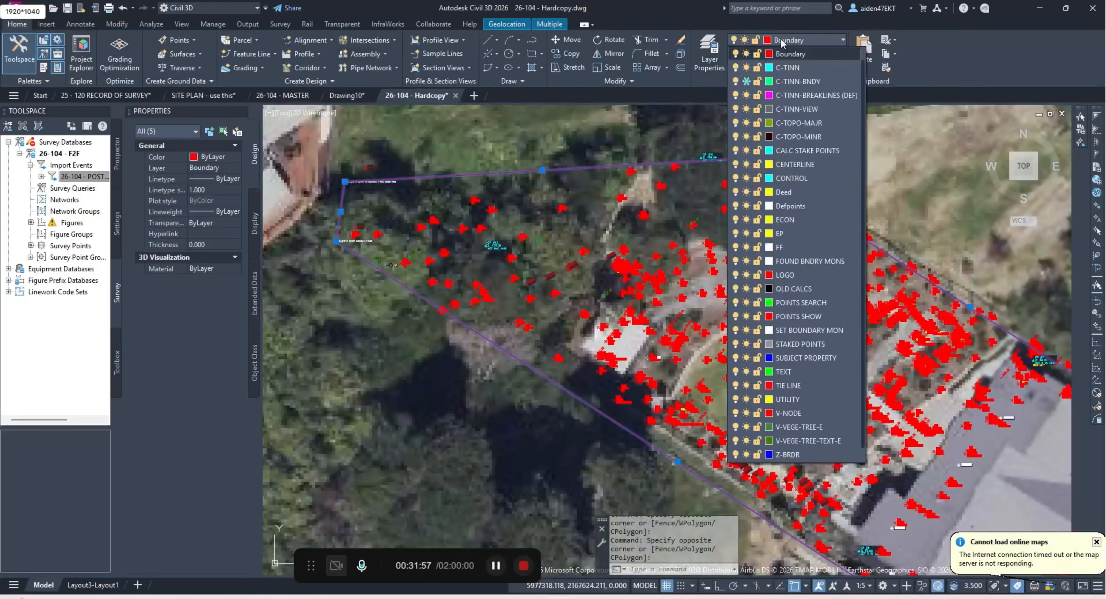
pyautogui.write('su')
pyautogui.press('Return')
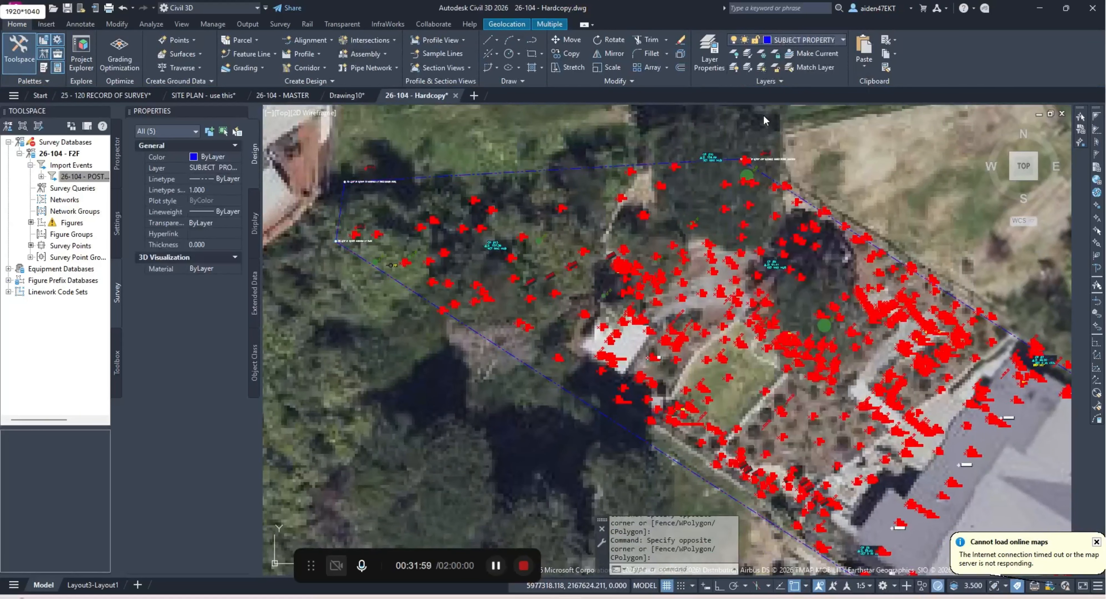
# Step: Deselect the five subject property lines and save the 26-104 - Hardcopy drawing
pyautogui.press('Escape')
pyautogui.press('Escape')
pyautogui.hotkey('ctrl', 's')
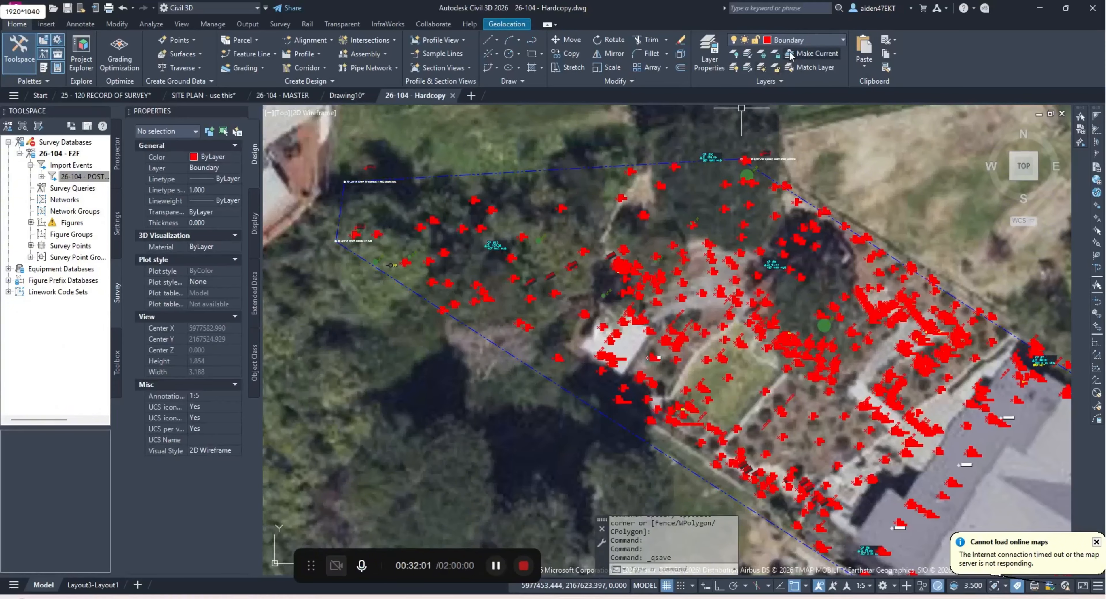
pyautogui.click(654, 162)
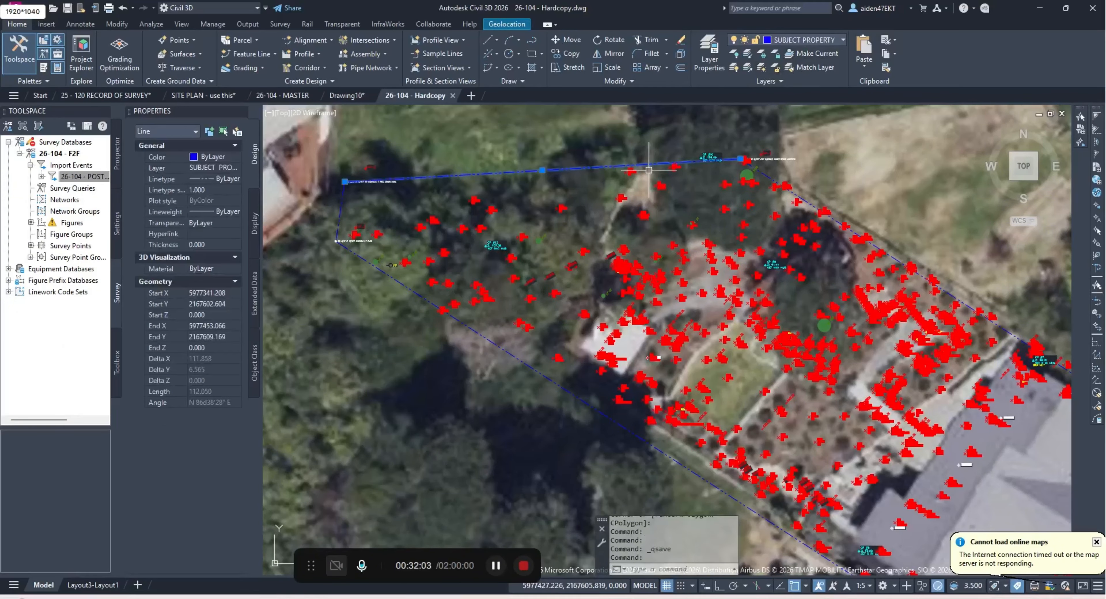
pyautogui.press('Escape')
pyautogui.click(623, 199)
pyautogui.press('Escape')
pyautogui.click(597, 171)
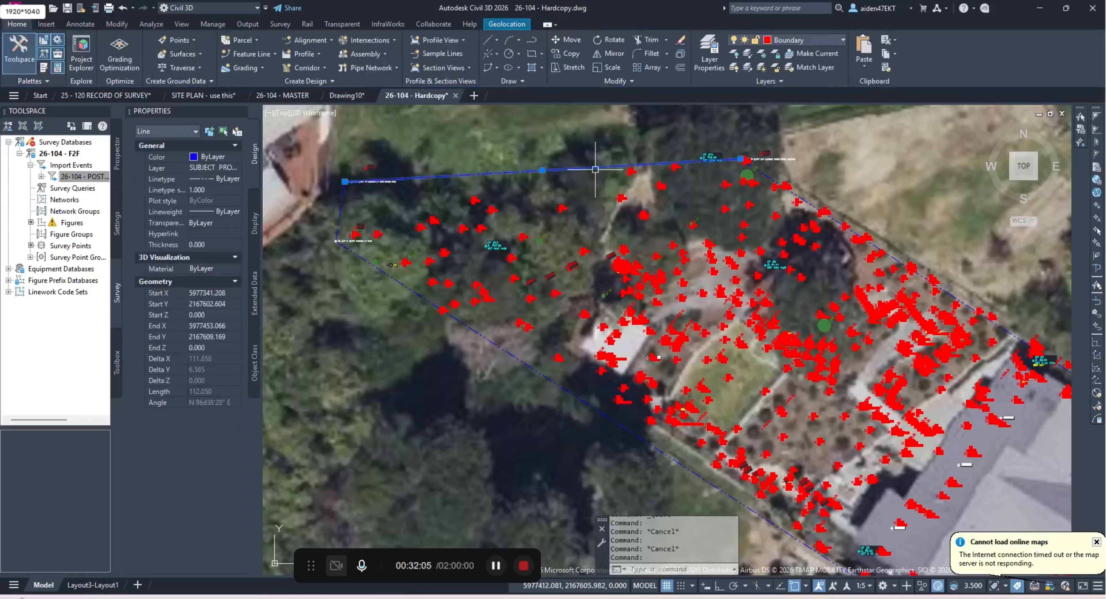
pyautogui.click(792, 40)
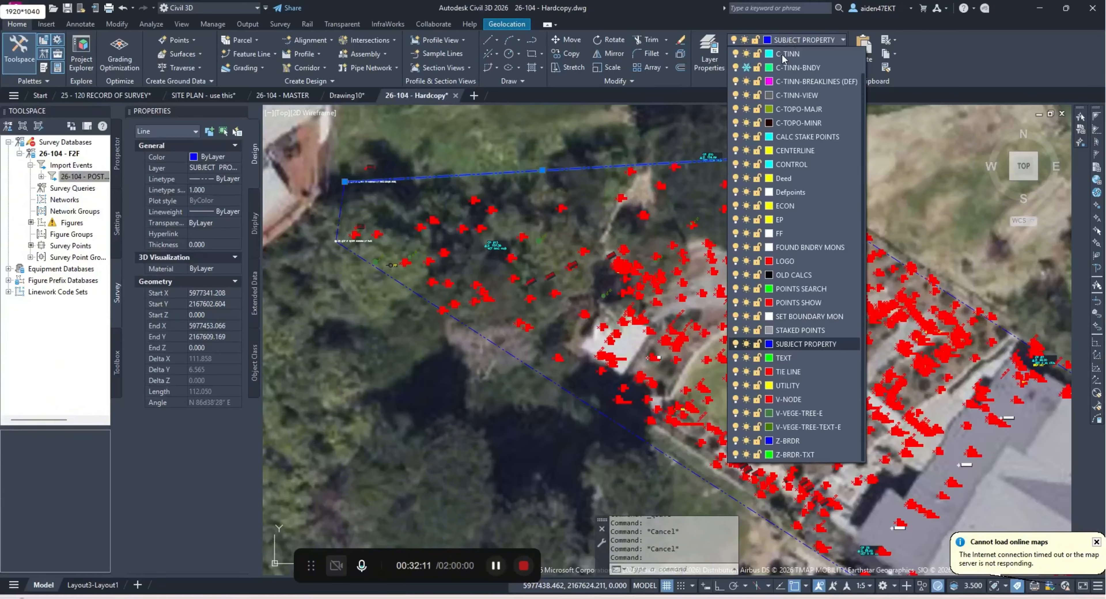
pyautogui.press('Escape')
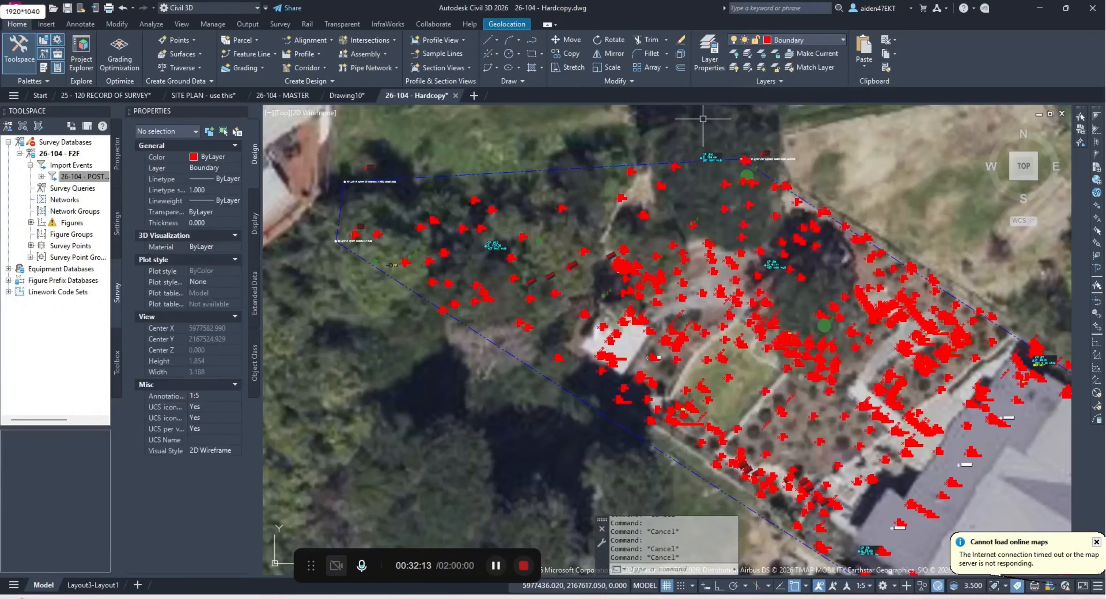
# Step: Move the northern rear boundary line to the CENTERLINE layer and return it to the SUBJECT PROPERTY layer
pyautogui.click(672, 164)
pyautogui.click(795, 40)
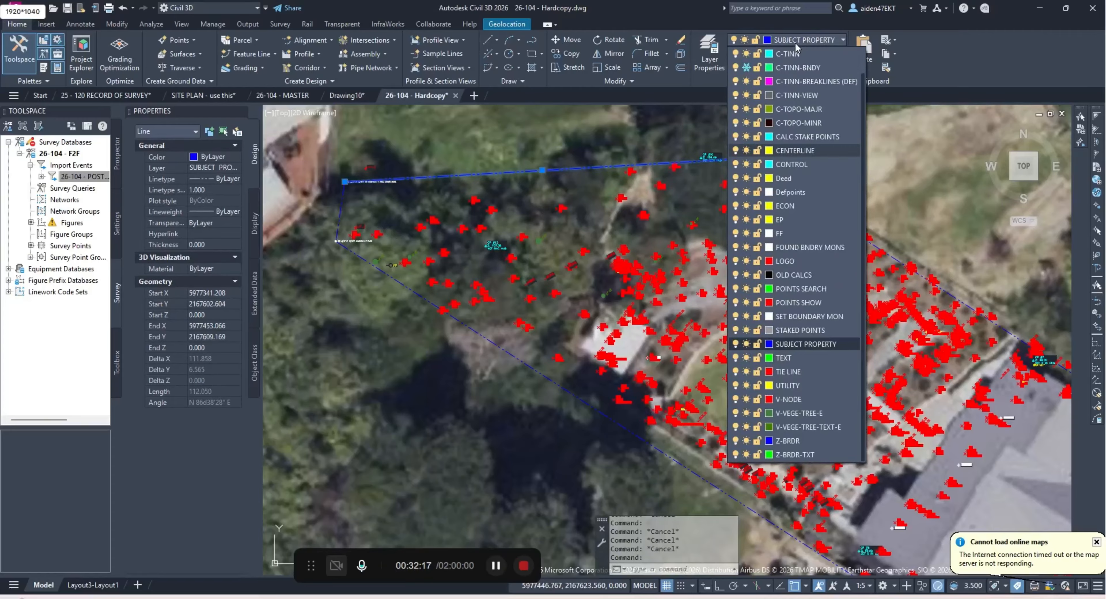
pyautogui.press('Return')
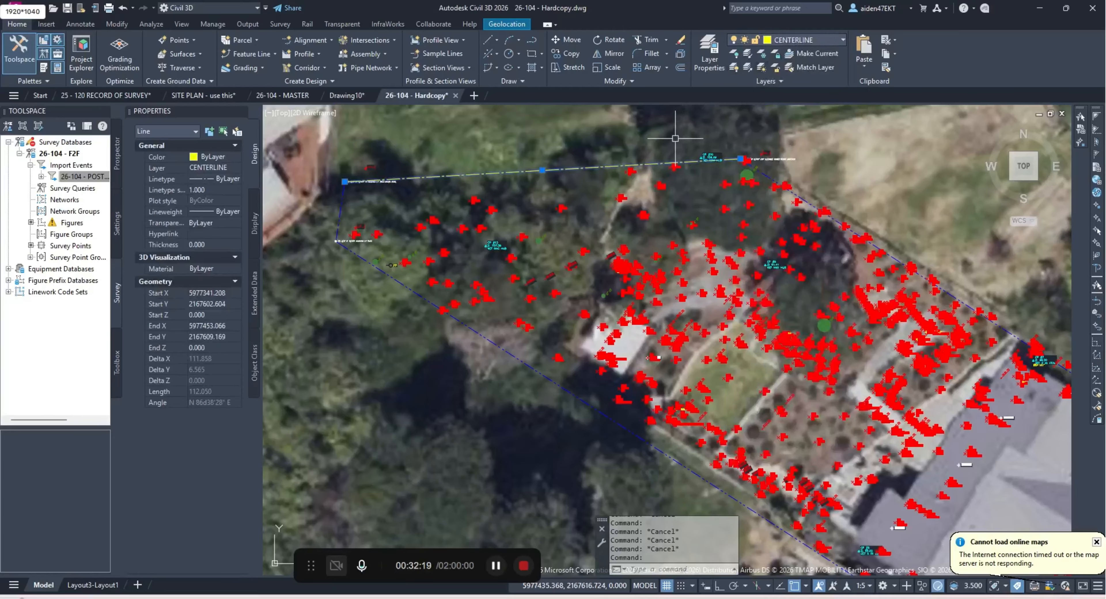
pyautogui.click(798, 42)
pyautogui.write('su')
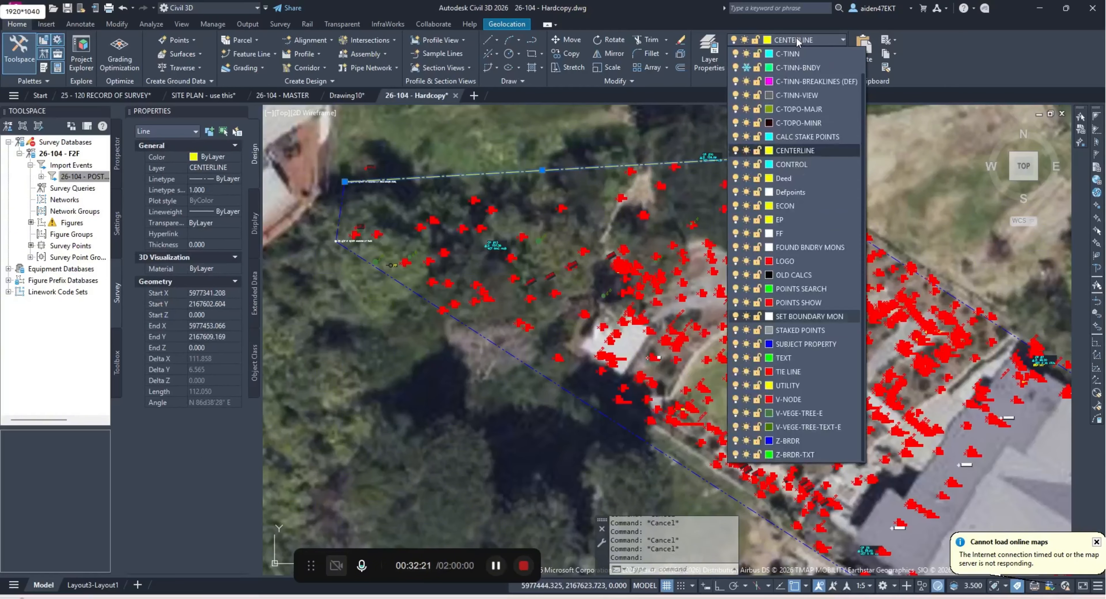
pyautogui.press('Return')
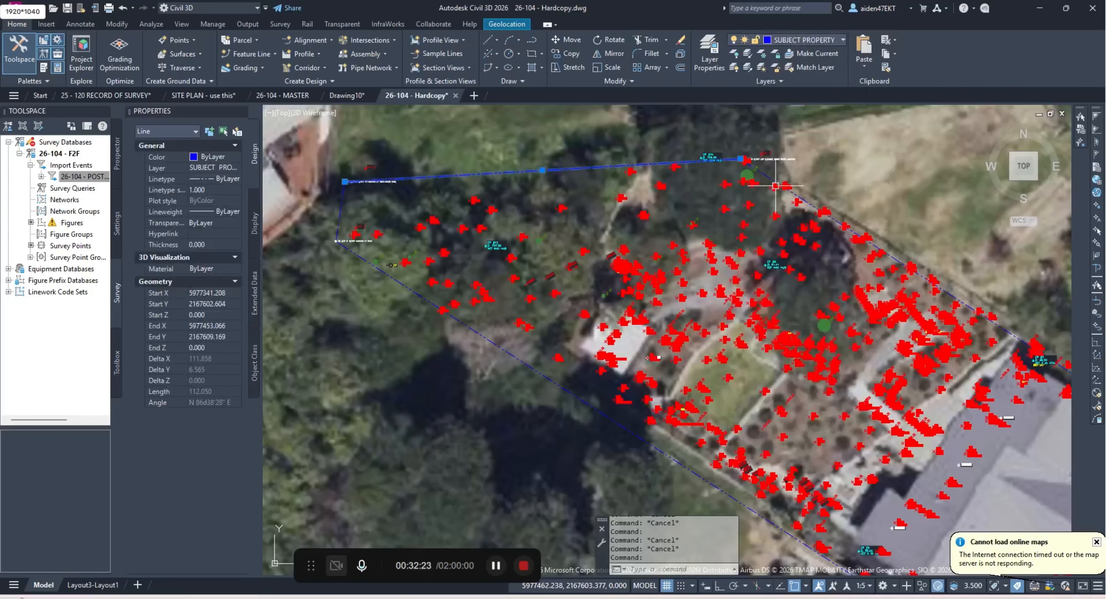
# Step: Clear the selection of the northern rear line and save the Hardcopy drawing
pyautogui.press('Escape')
pyautogui.press('Escape')
pyautogui.scroll(-2, 767, 199)
pyautogui.hotkey('ctrl', 's')
pyautogui.scroll(-2, 886, 298)
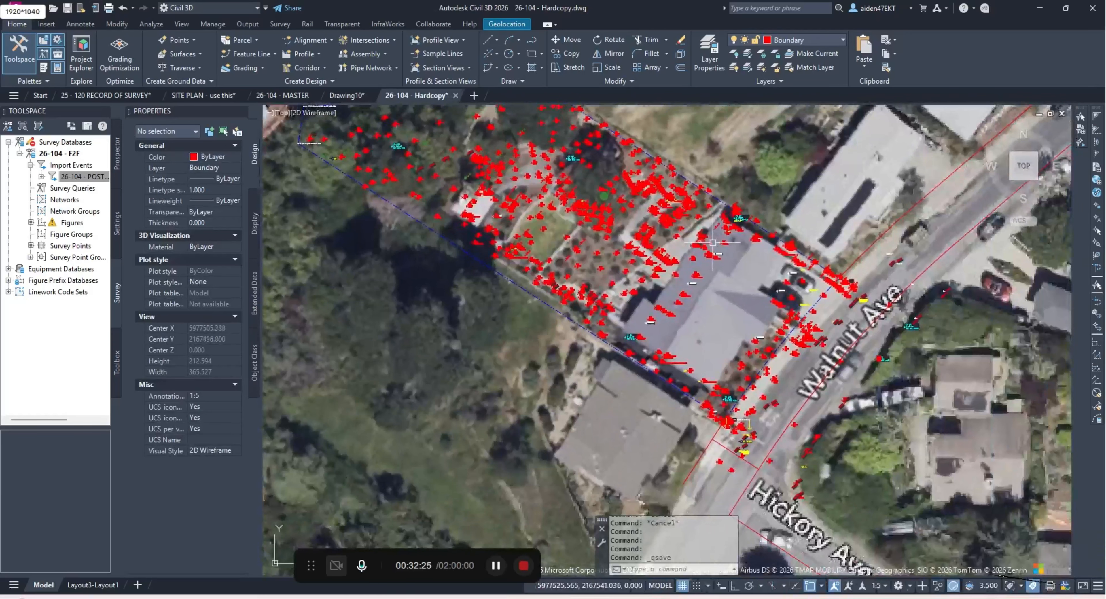
# Step: Select all COGO points in the 26-104 - Hardcopy drawing and erase them
pyautogui.scroll(5, 807, 303)
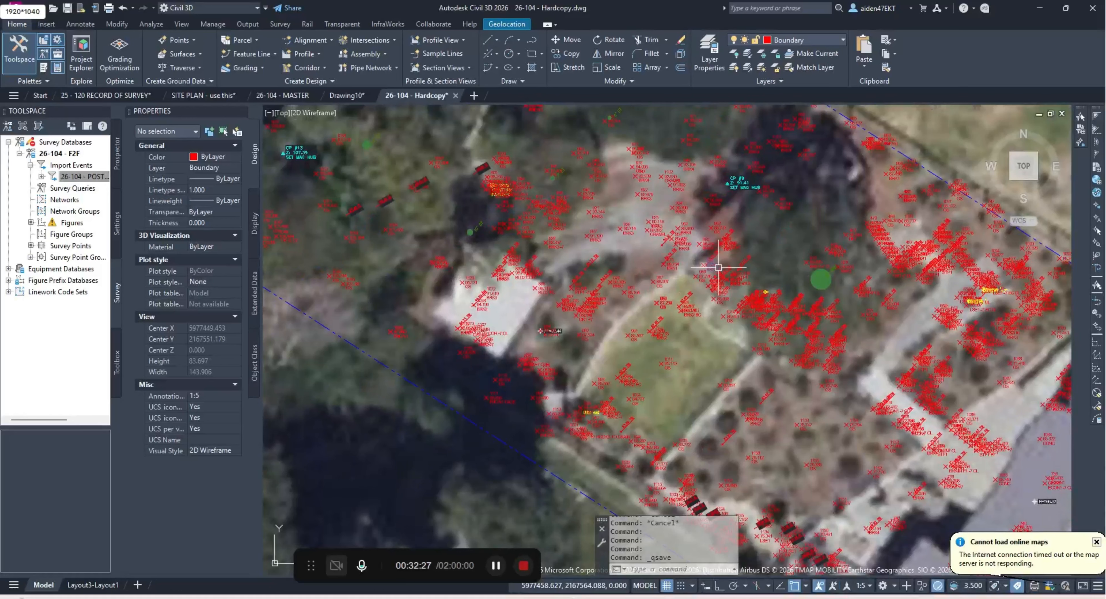
pyautogui.scroll(-4, 592, 277)
pyautogui.moveTo(869, 401); pyautogui.dragTo(737, 315, button='middle')
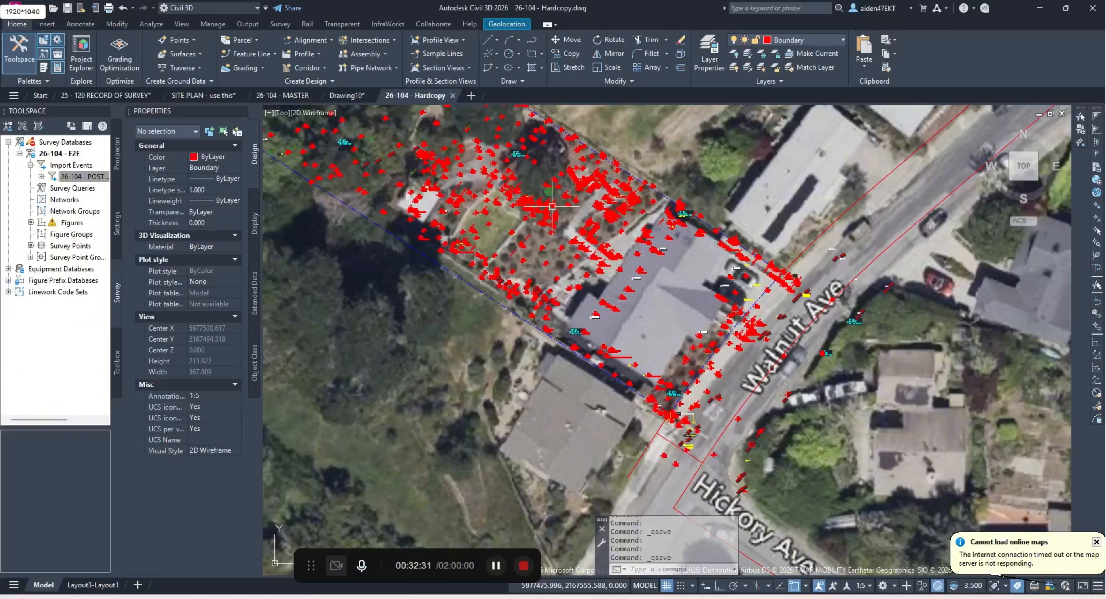
pyautogui.click(119, 163)
pyautogui.click(62, 181)
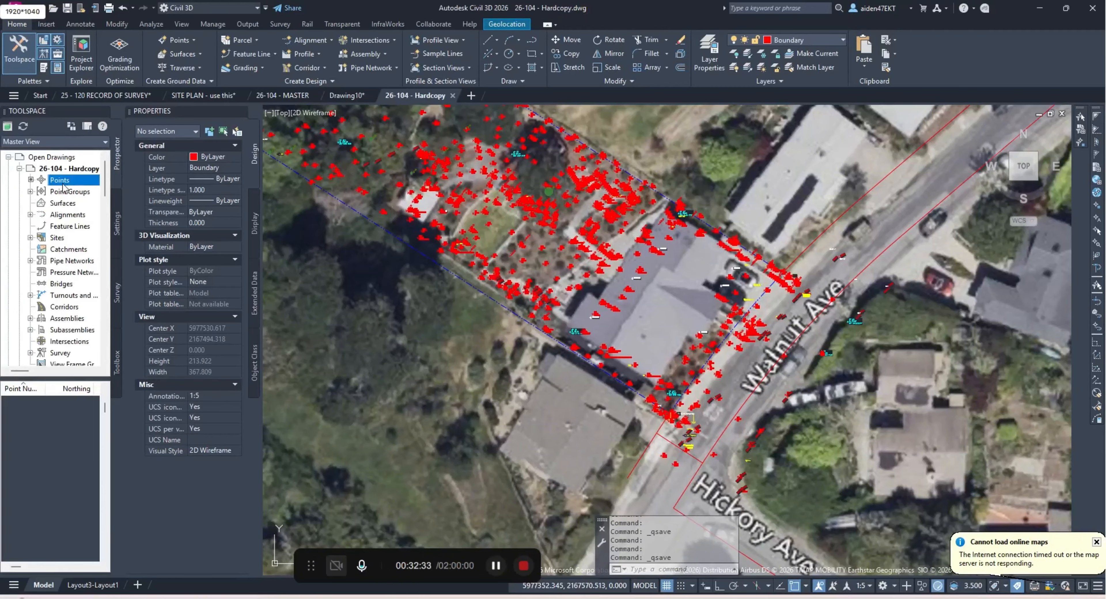
pyautogui.rightClick(63, 181)
pyautogui.click(117, 257)
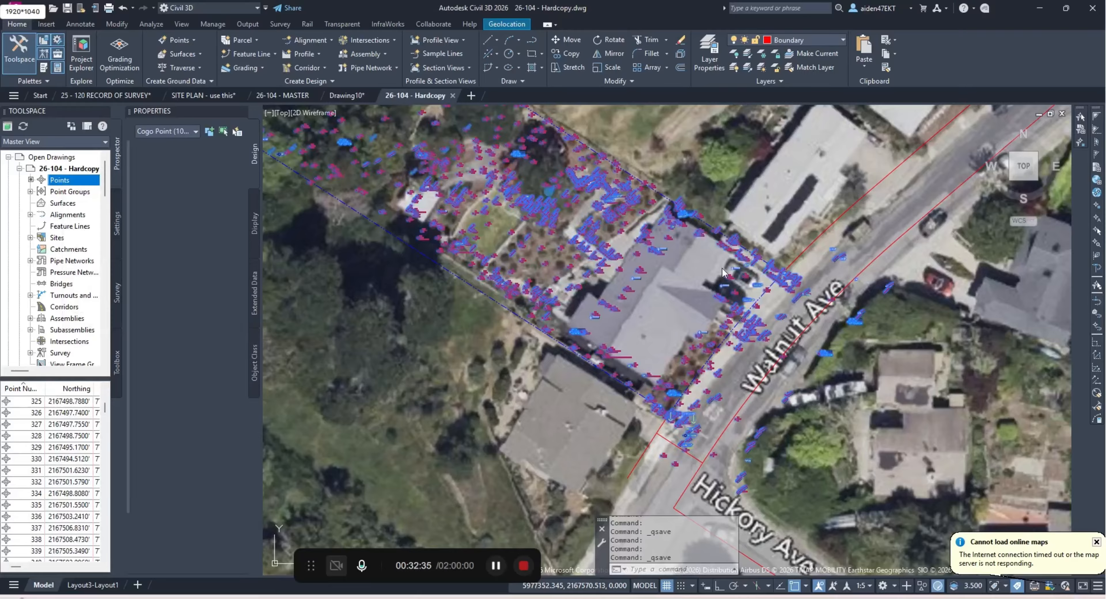
pyautogui.scroll(-2, 687, 242)
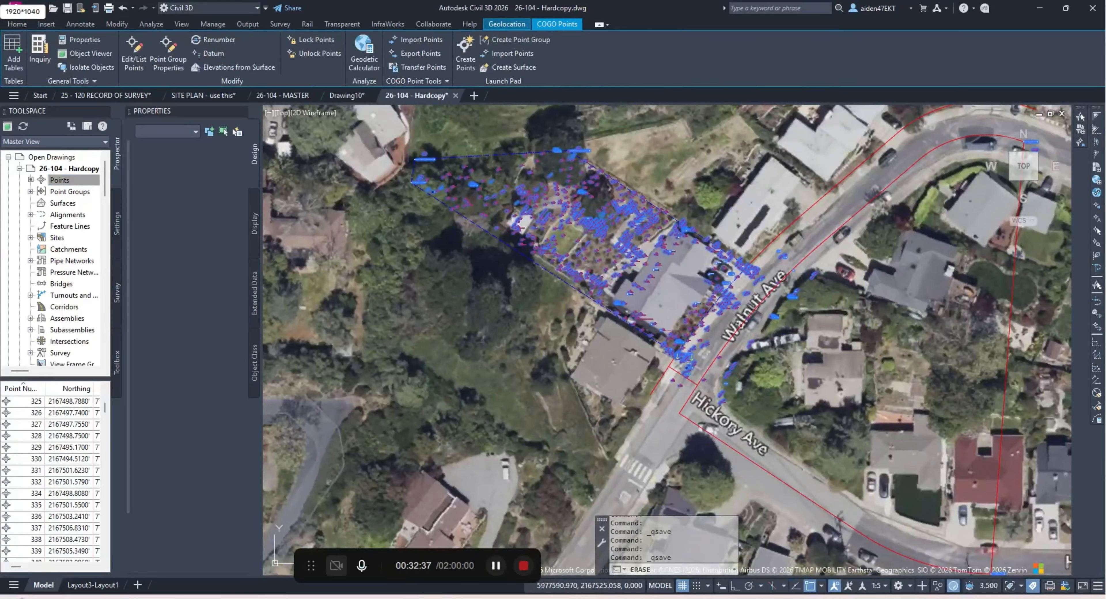
pyautogui.press('Delete')
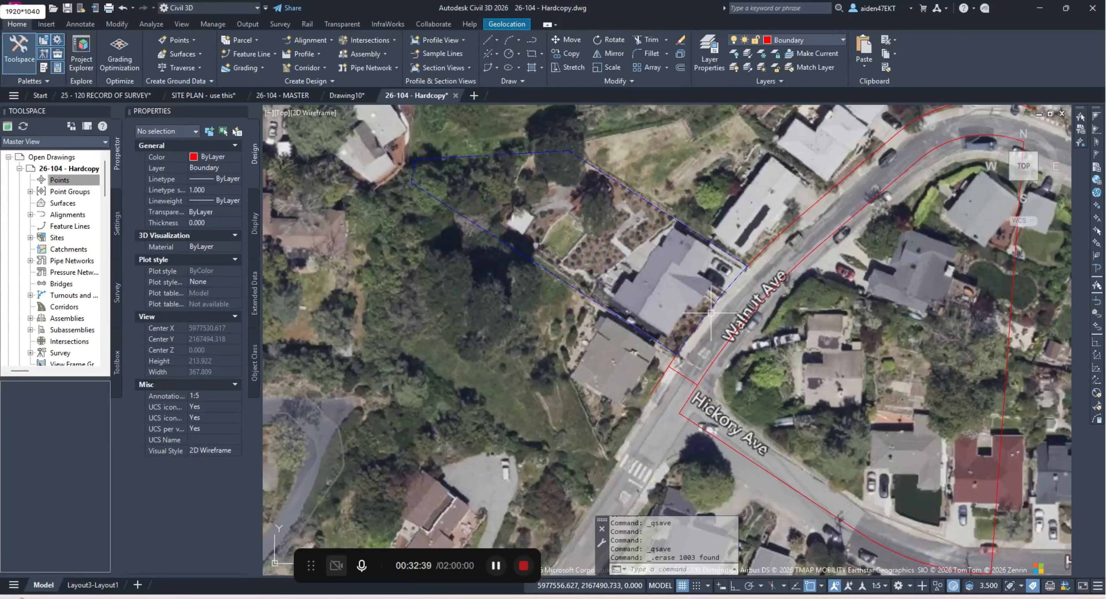
# Step: Save and close the 26-104 - Hardcopy drawing, returning to 26-104 - MASTER
pyautogui.moveTo(930, 179); pyautogui.dragTo(796, 267, button='middle')
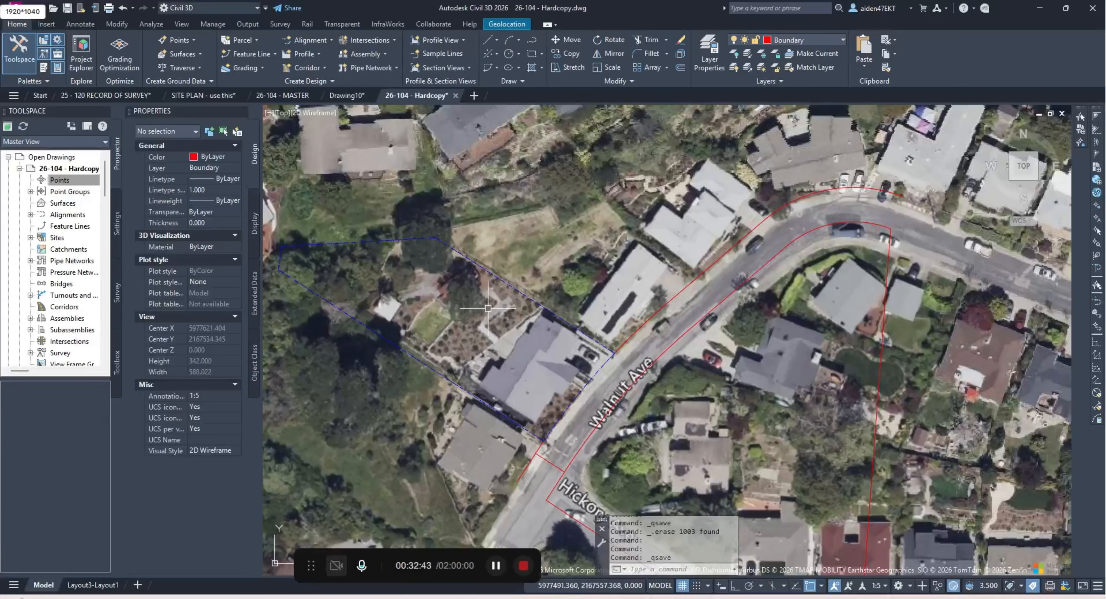
pyautogui.click(455, 95)
pyautogui.click(544, 328)
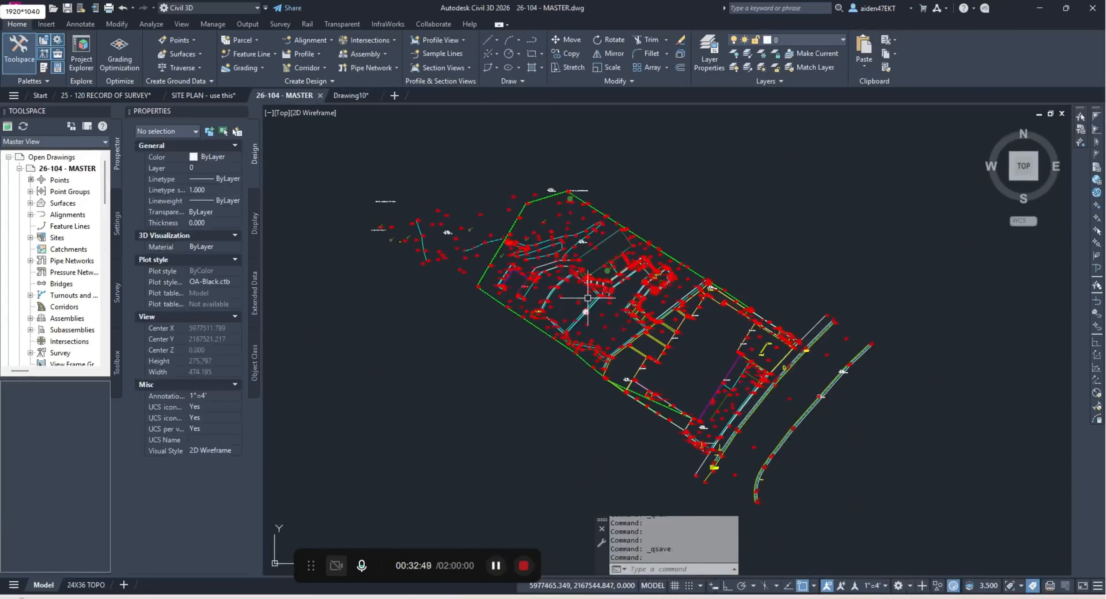
# Step: Attach 26-104 - Hardcopy from the 26-104 job's DWG\BASES folder to 26-104 - MASTER as an external reference
pyautogui.write('XREF')
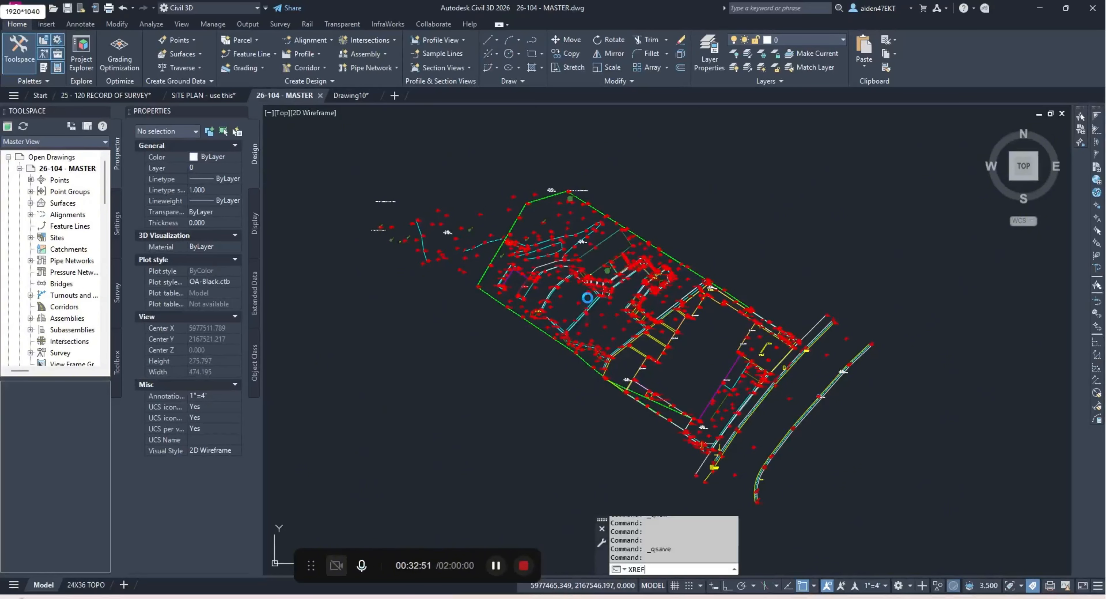
pyautogui.press('Return')
pyautogui.click(952, 281)
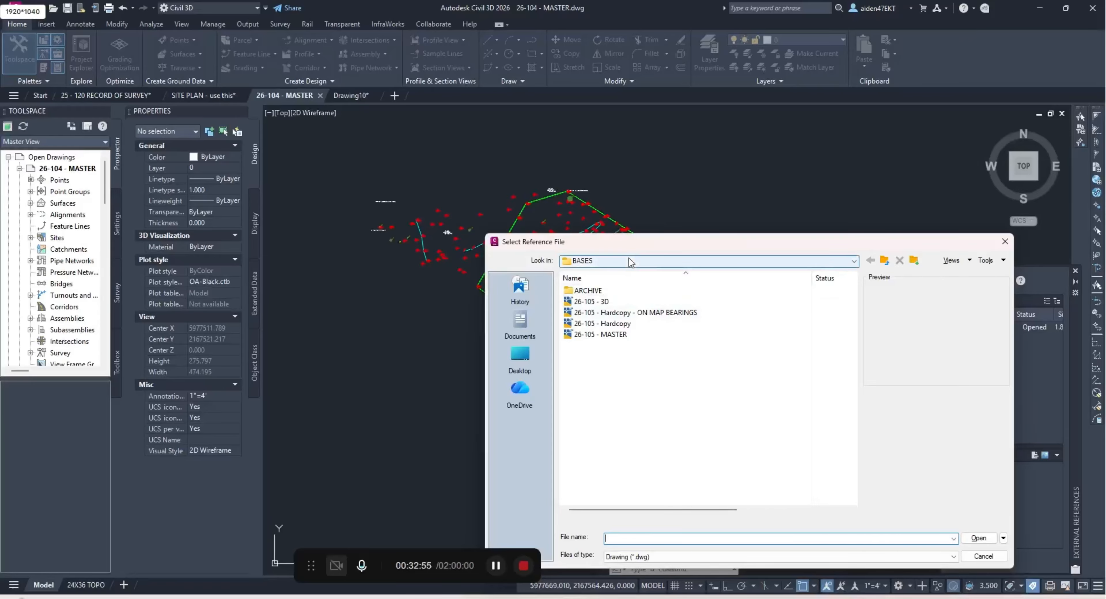
pyautogui.click(629, 257)
pyautogui.click(651, 318)
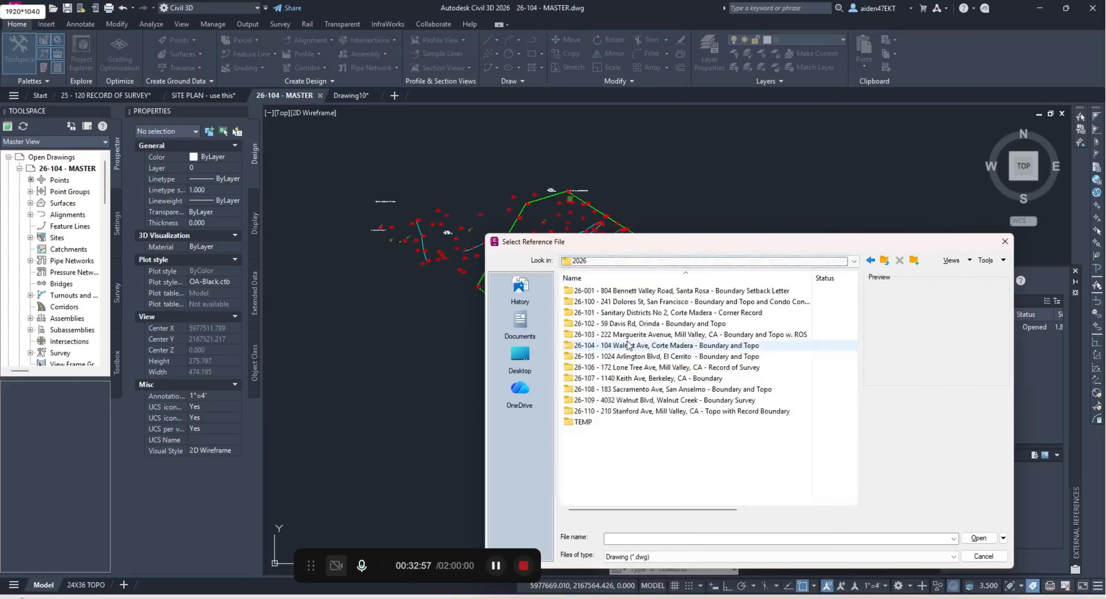
pyautogui.doubleClick(625, 352)
pyautogui.doubleClick(600, 334)
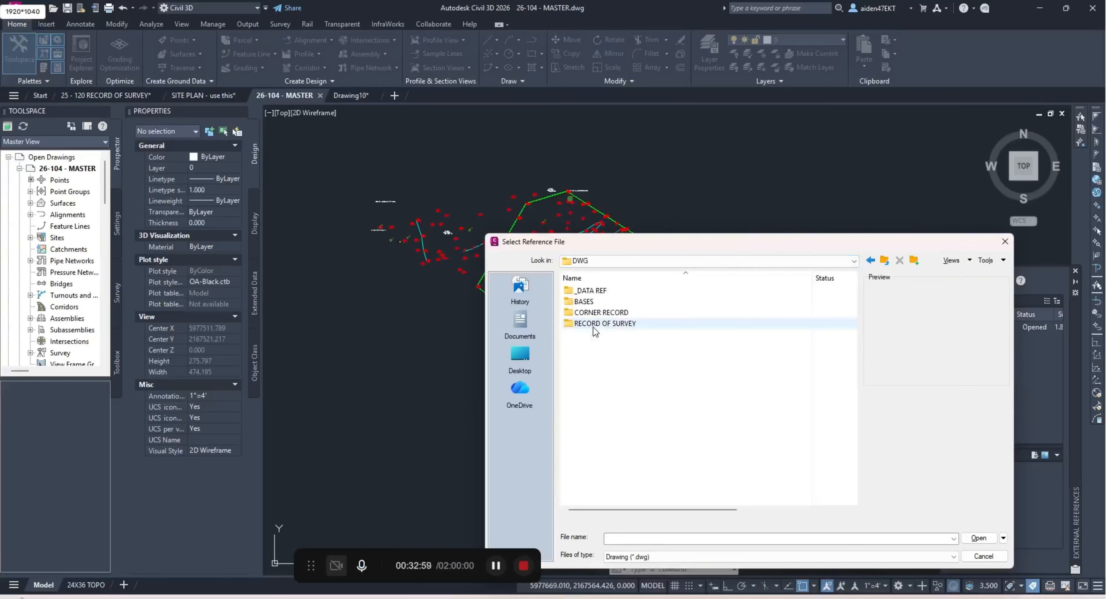
pyautogui.doubleClick(595, 302)
pyautogui.doubleClick(605, 302)
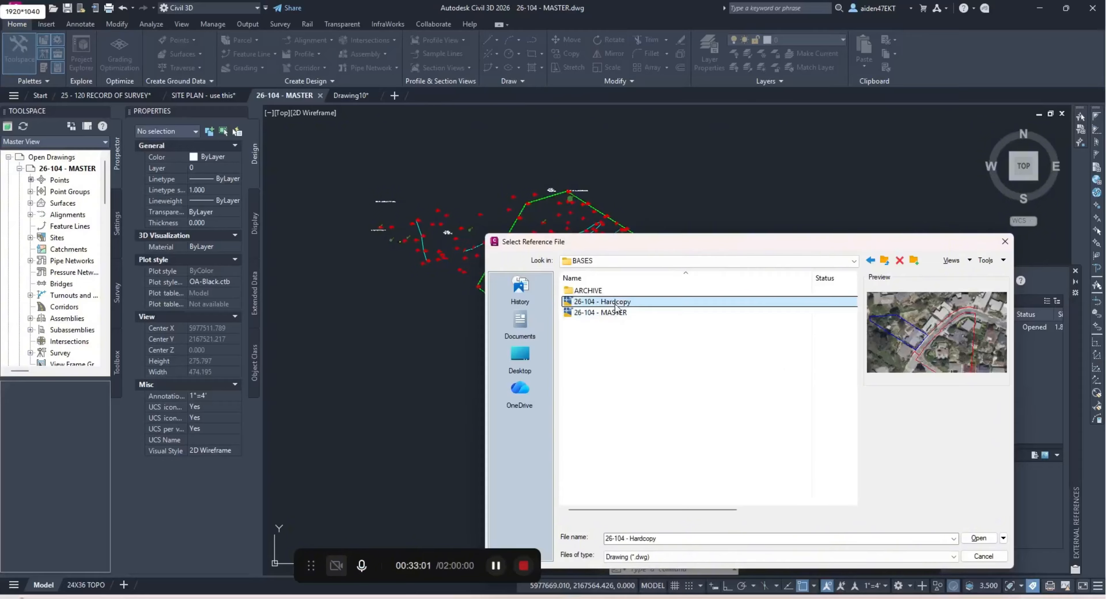
pyautogui.click(599, 406)
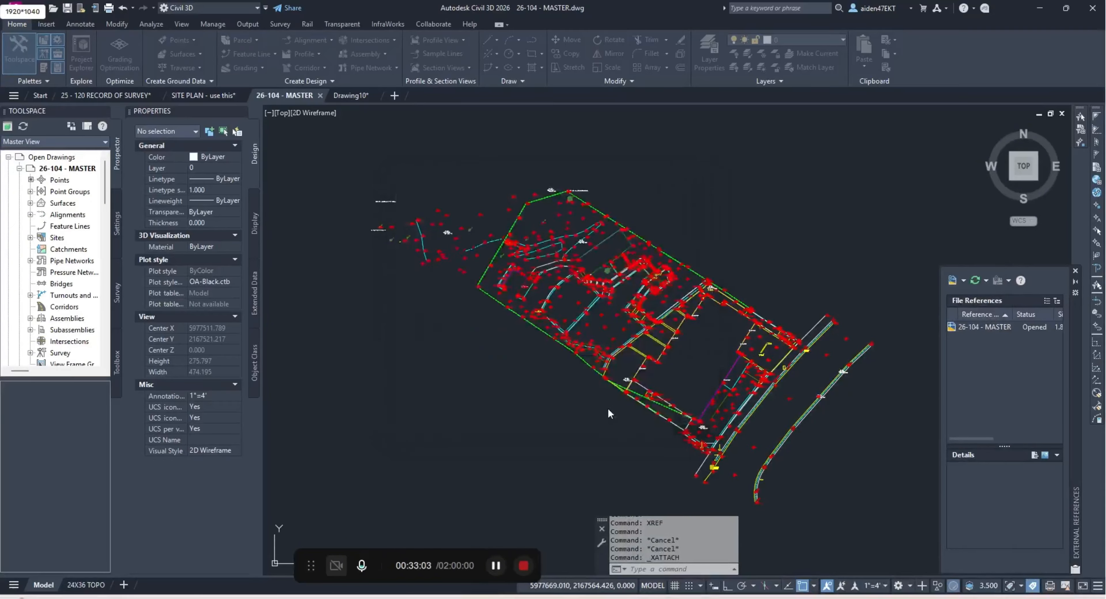
pyautogui.click(1075, 271)
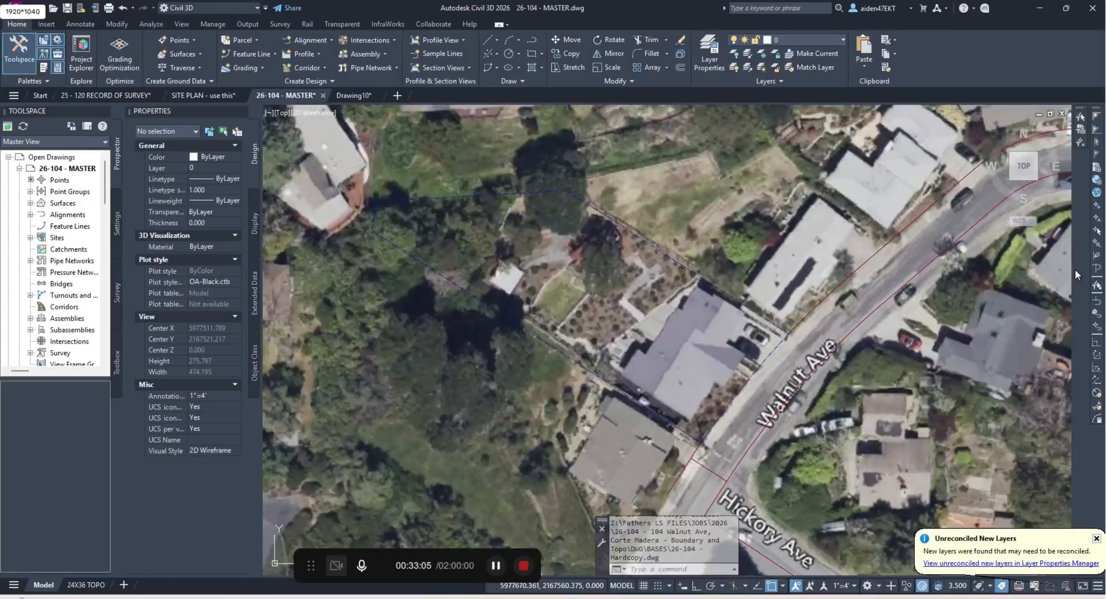
# Step: Select the attached Hardcopy reference by its image frame and open its source drawing for editing
pyautogui.scroll(-4, 814, 265)
pyautogui.press('Escape')
pyautogui.click(694, 178)
pyautogui.rightClick(694, 178)
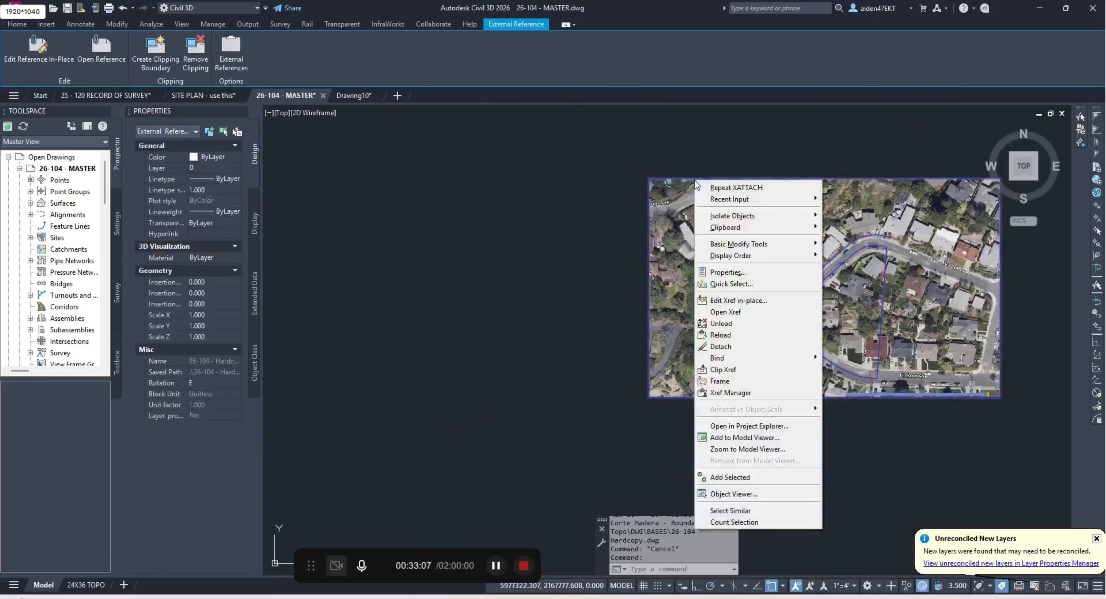
pyautogui.press('Escape')
pyautogui.press('Escape')
pyautogui.click(684, 178)
pyautogui.rightClick(683, 178)
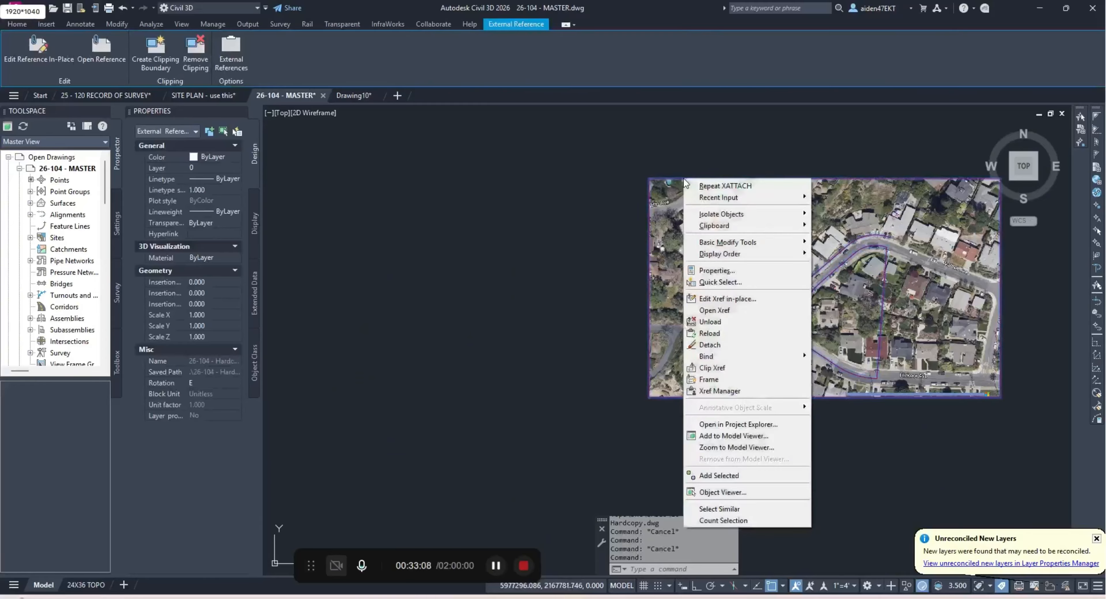
pyautogui.click(726, 314)
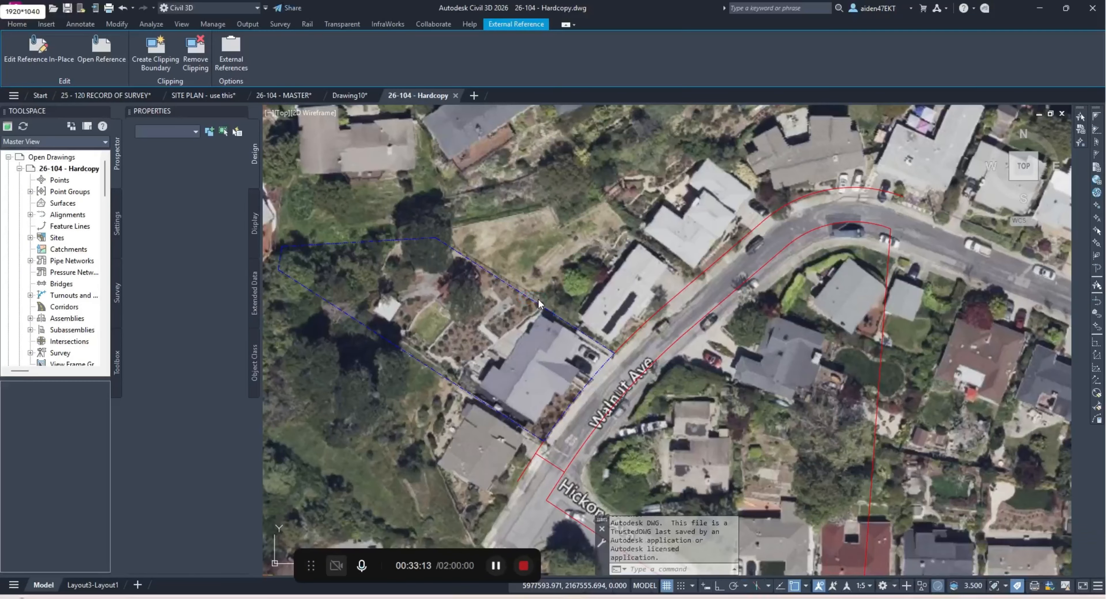
# Step: Erase the captured aerial map image from the 26-104 - Hardcopy drawing, save the drawing and close it
pyautogui.scroll(-6, 539, 300)
pyautogui.press('Escape')
pyautogui.click(437, 329)
pyautogui.press('Delete')
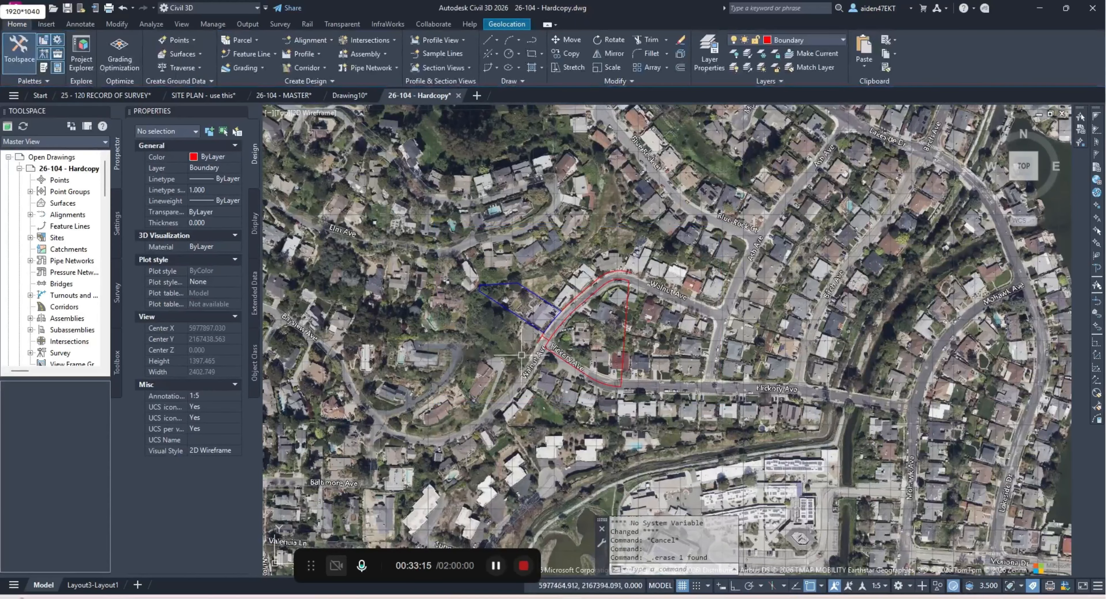
pyautogui.hotkey('ctrl', 's')
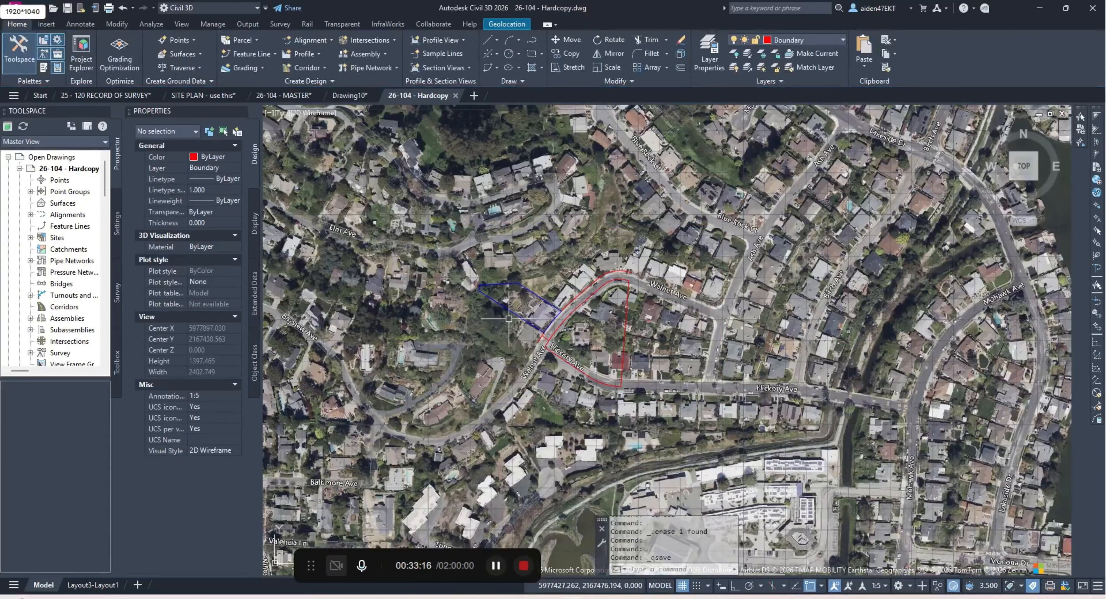
pyautogui.click(456, 96)
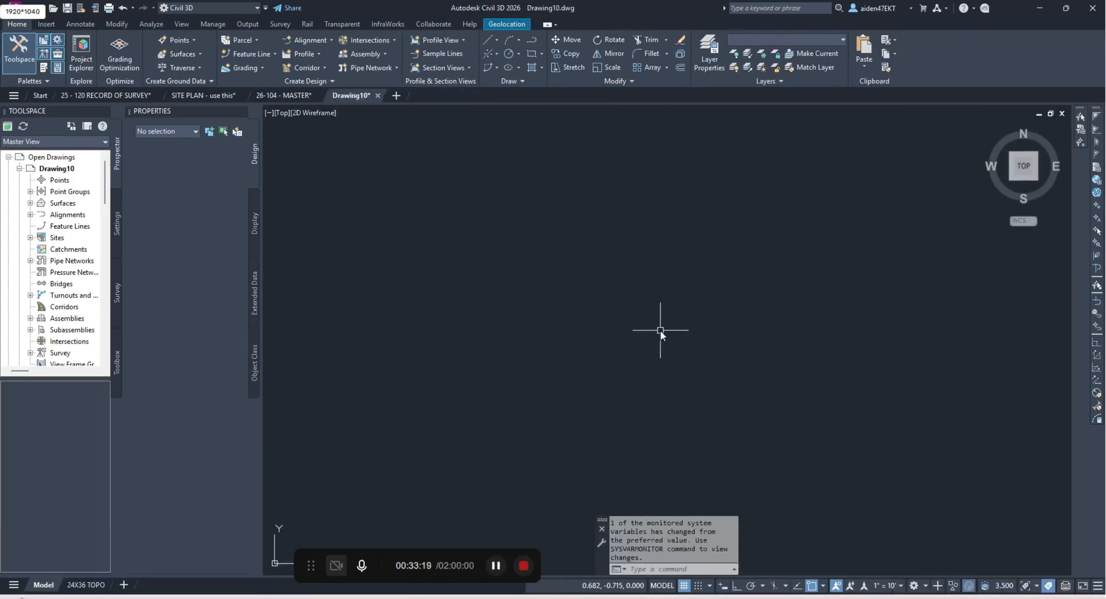
# Step: Reload the changed Hardcopy reference in 26-104 - MASTER and save the drawing
pyautogui.click(283, 95)
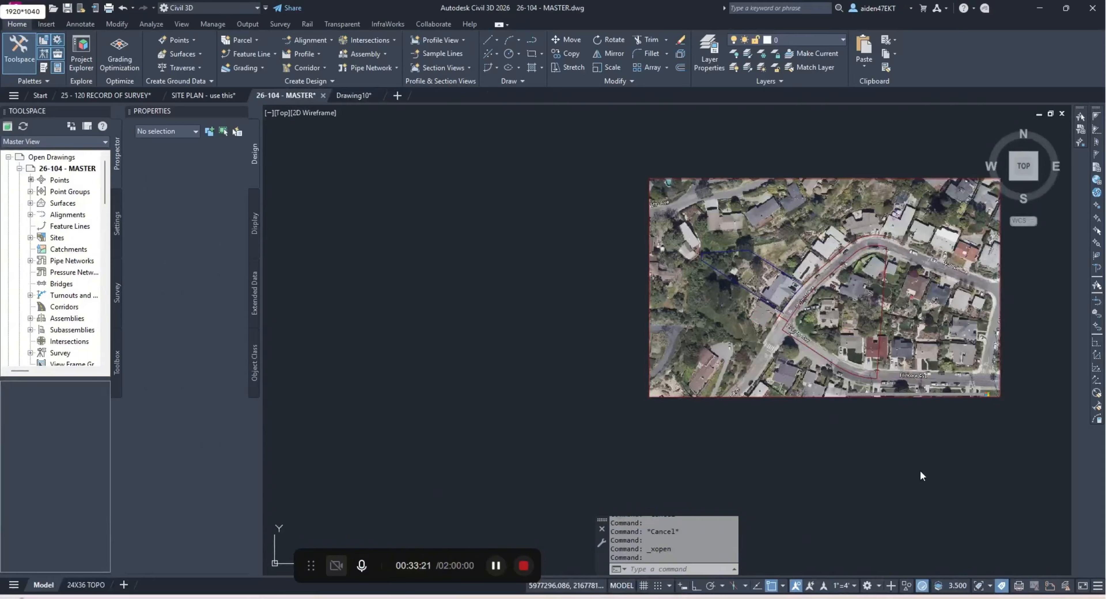
pyautogui.click(1016, 552)
pyautogui.scroll(4, 795, 291)
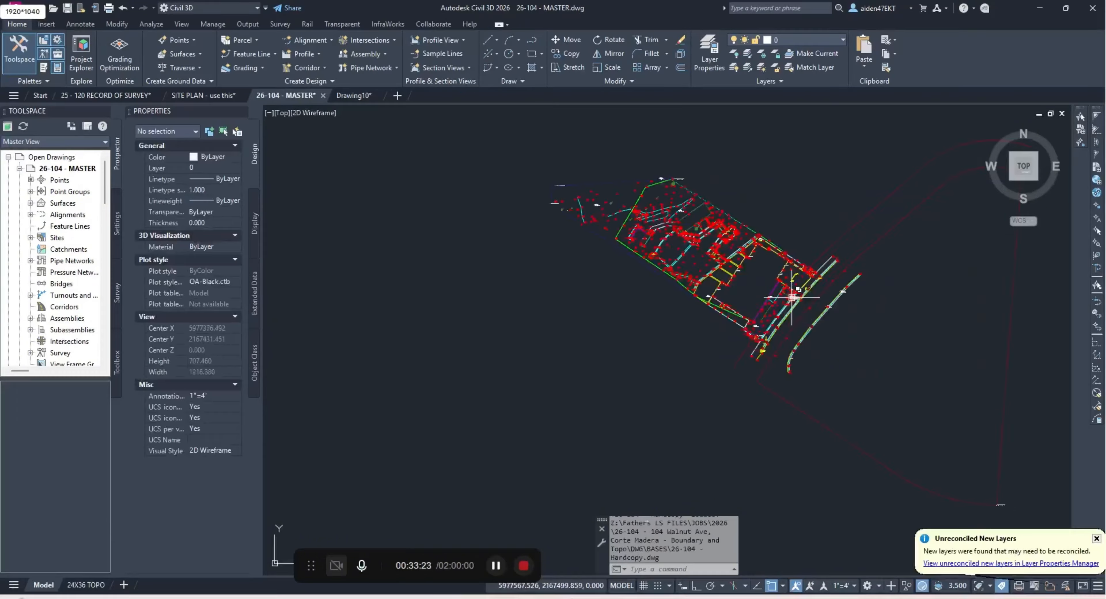
pyautogui.hotkey('ctrl', 's')
pyautogui.scroll(2, 767, 362)
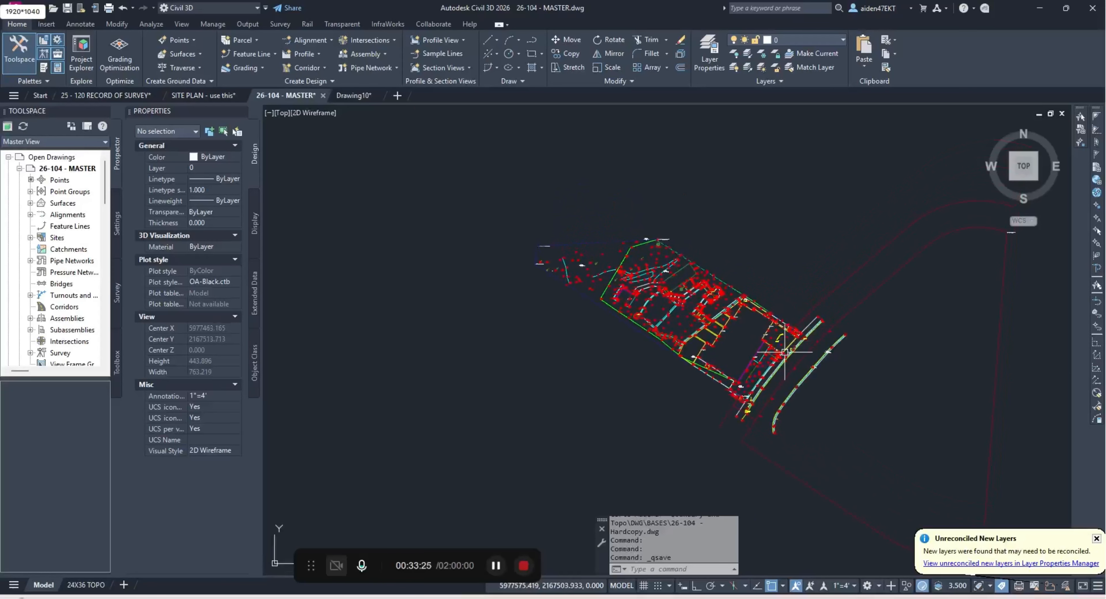
pyautogui.scroll(4, 661, 281)
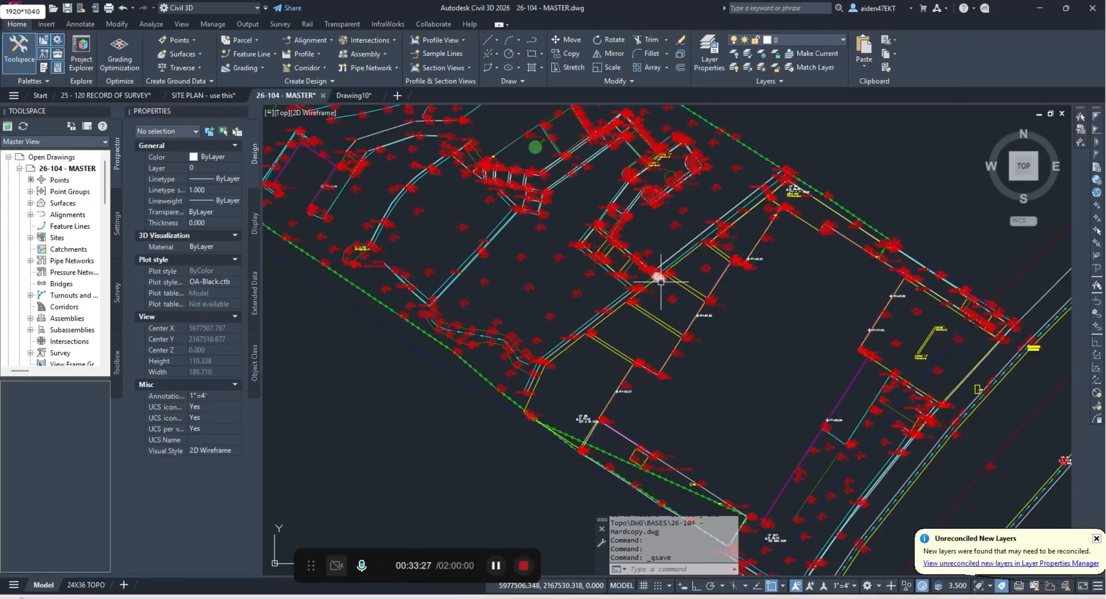
# Step: In Drawing10, process the linework of the 26-104 - F2F survey database's import event, inserting figure objects but no survey points
pyautogui.click(354, 95)
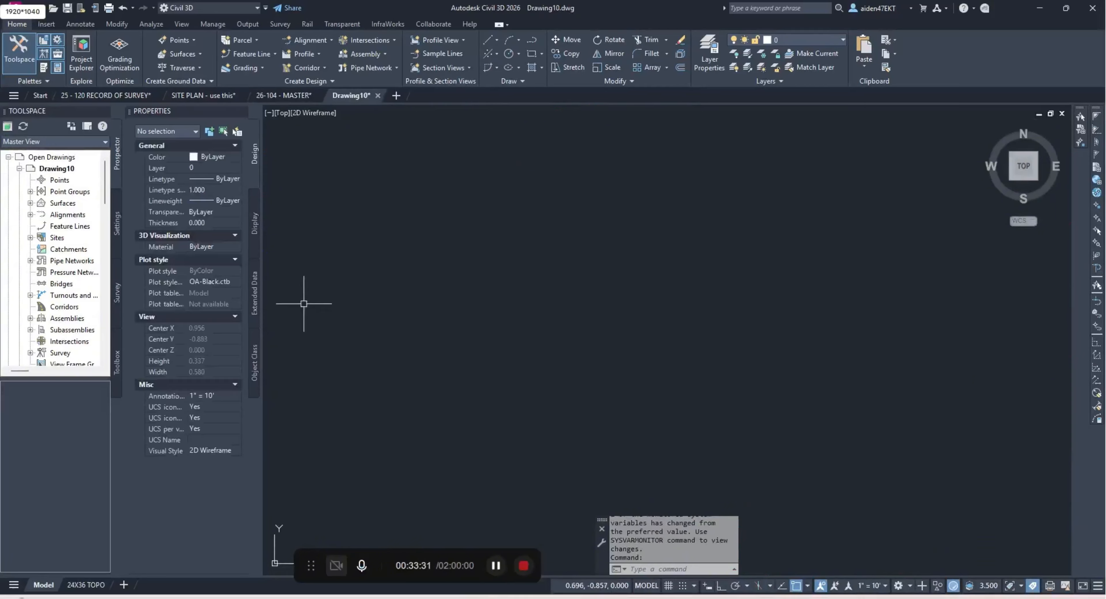
pyautogui.click(118, 276)
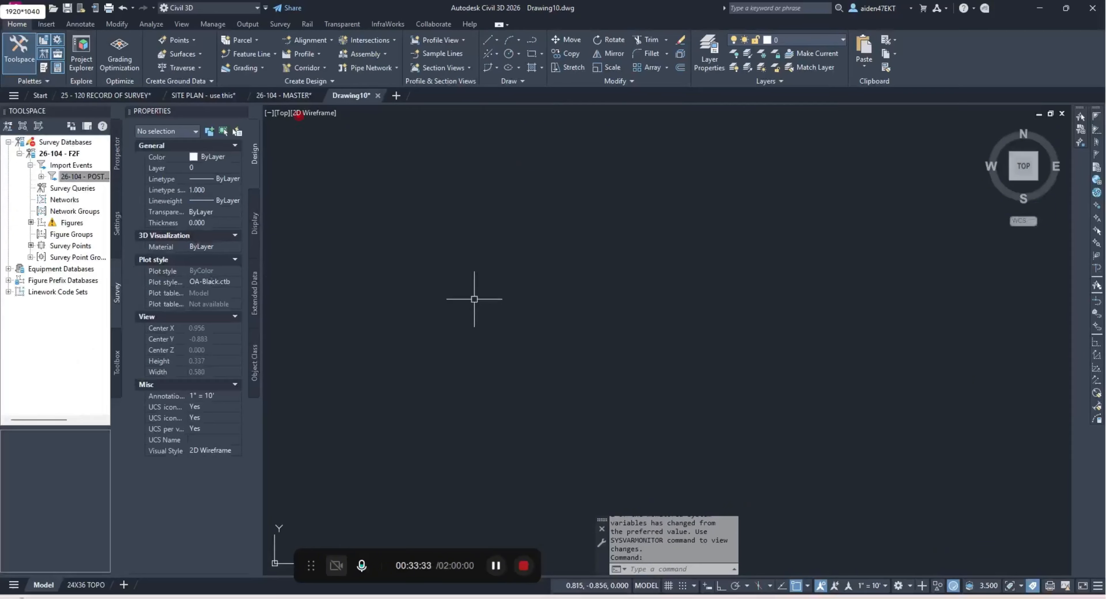
pyautogui.click(41, 176)
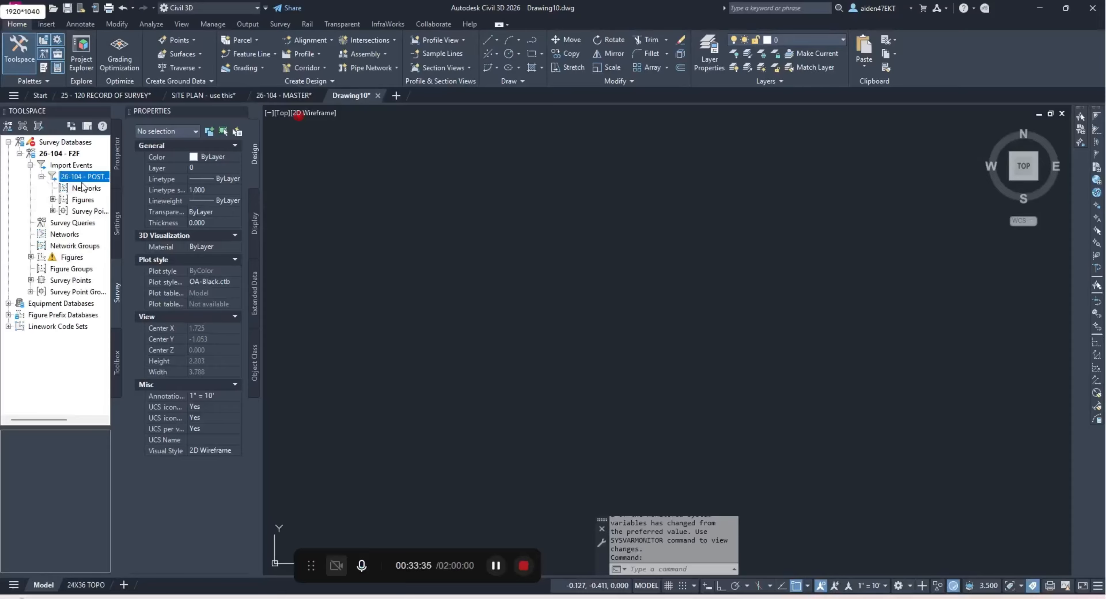
pyautogui.rightClick(87, 177)
pyautogui.click(142, 212)
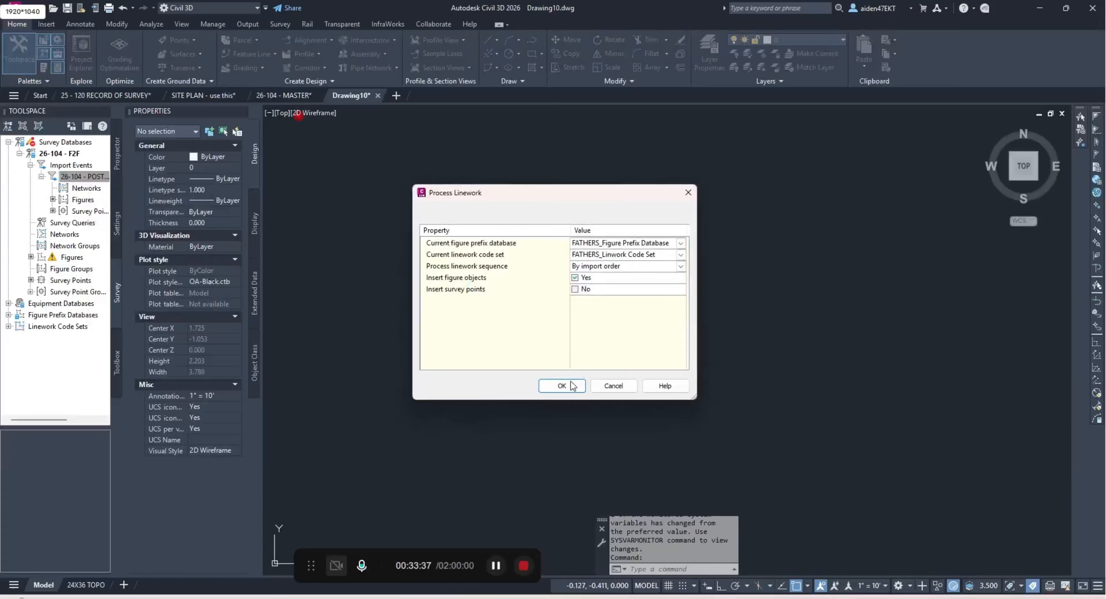
pyautogui.click(562, 386)
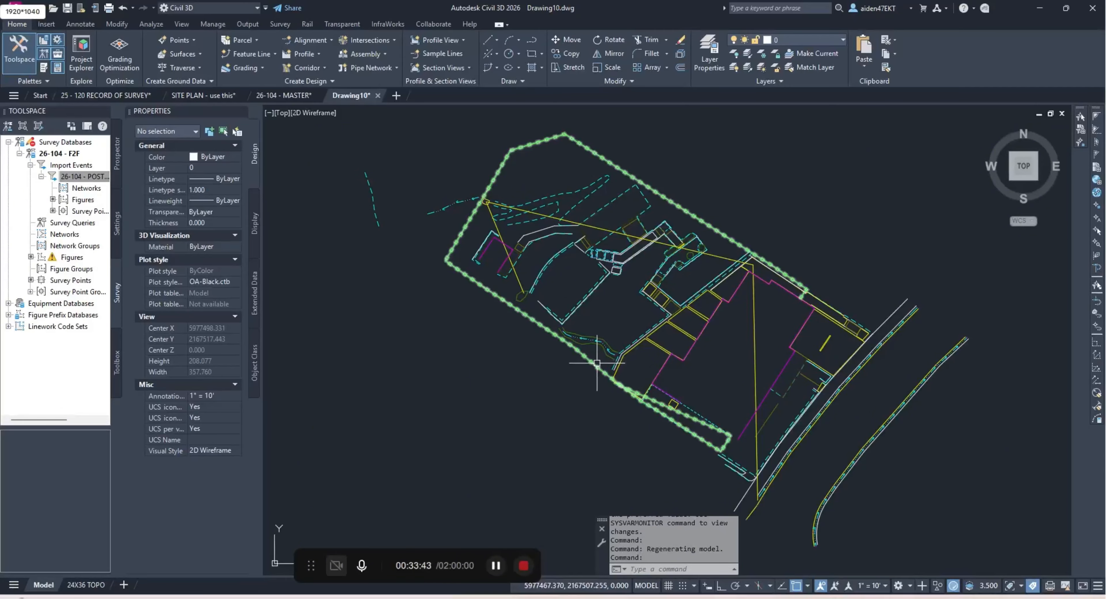
# Step: Erase the stray yellow figure running diagonally across the site and explode all remaining survey figures into 3D polylines
pyautogui.click(753, 366)
pyautogui.press('Delete')
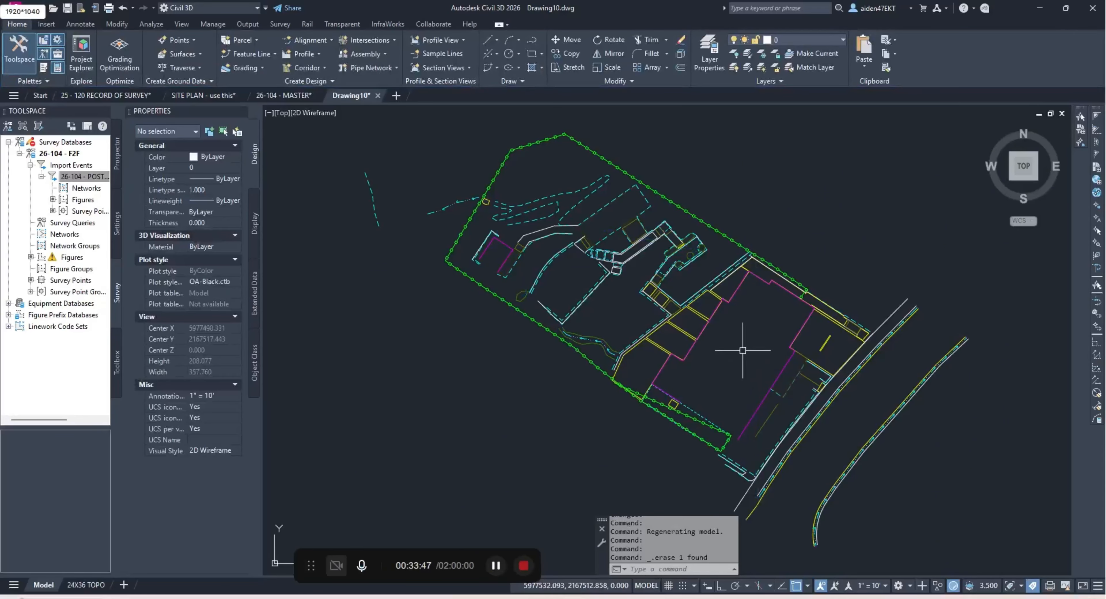
pyautogui.scroll(-4, 742, 350)
pyautogui.click(918, 454)
pyautogui.click(571, 223)
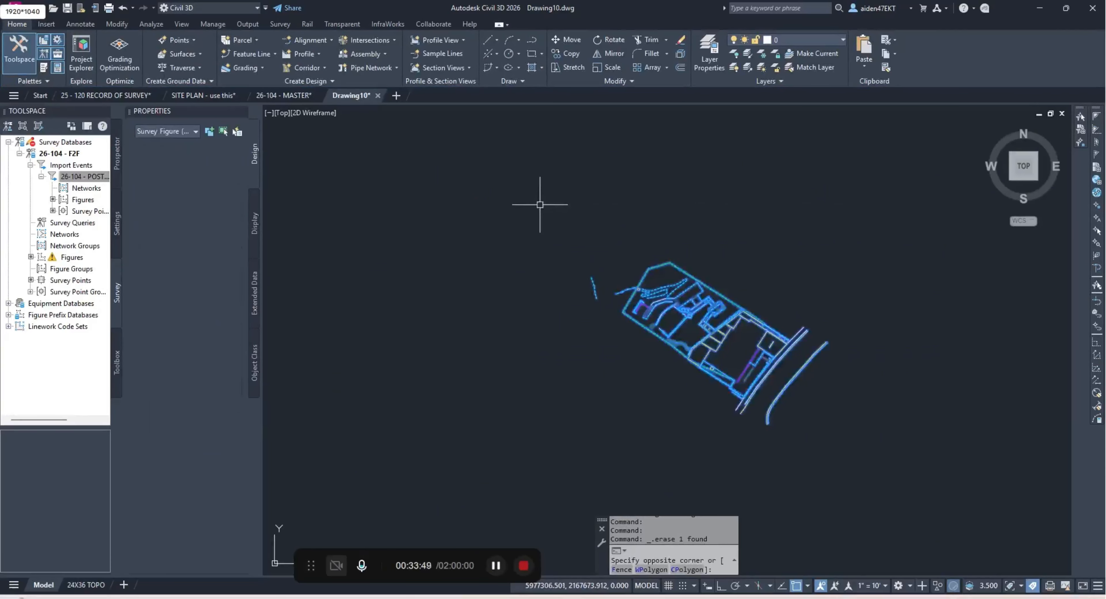
pyautogui.write('x')
pyautogui.press('Return')
pyautogui.scroll(5, 716, 289)
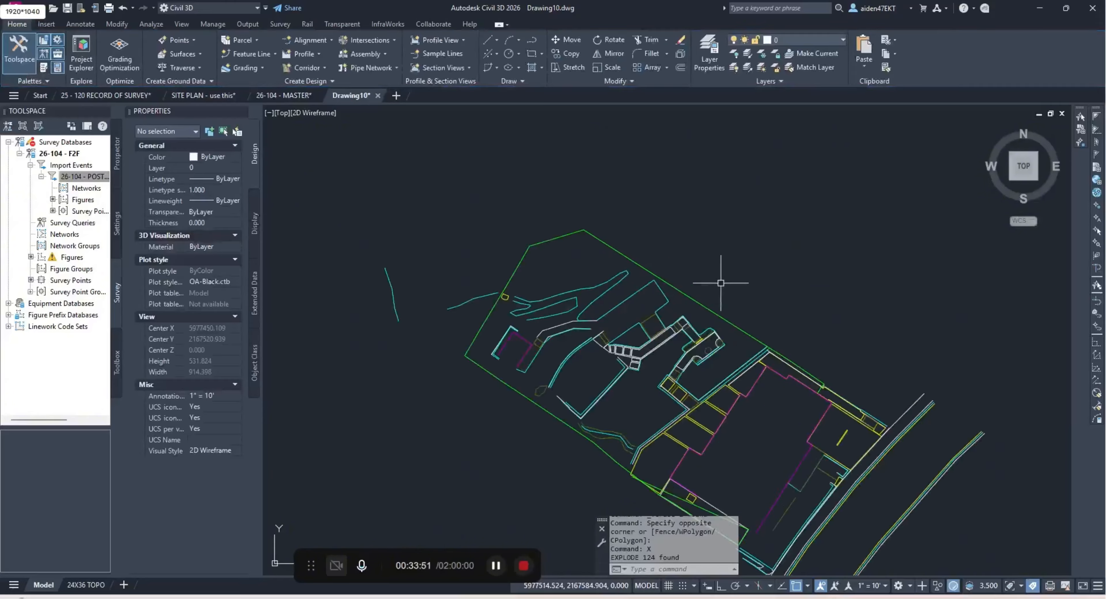
pyautogui.press('Escape')
pyautogui.click(664, 302)
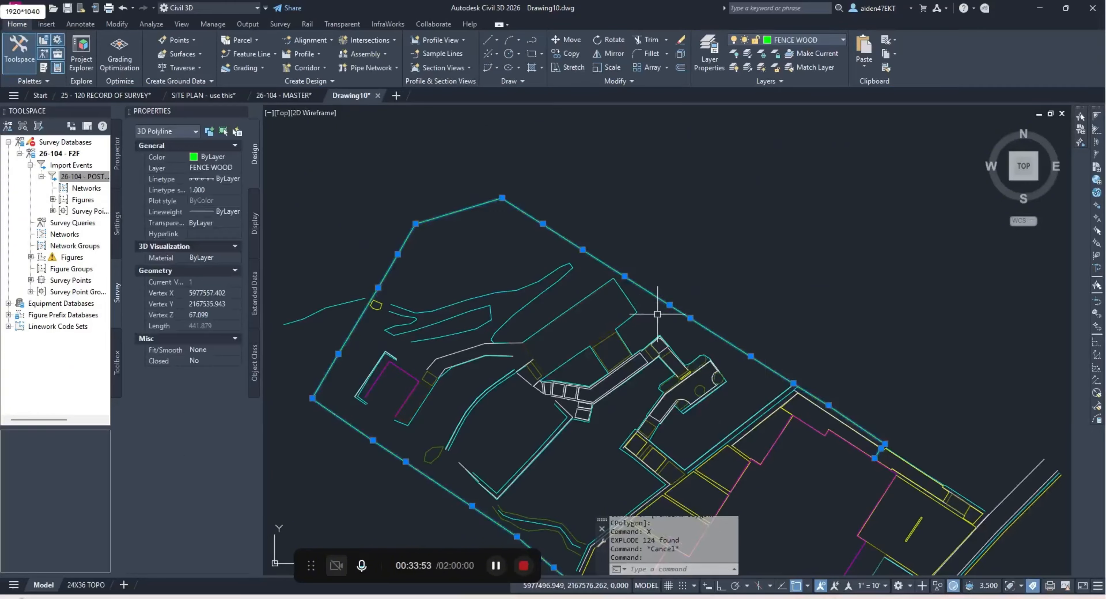
pyautogui.press('Escape')
# Step: Insert the import event's survey points into the drawing and save it as 26-104 - 3D in the BASES folder
pyautogui.rightClick(81, 211)
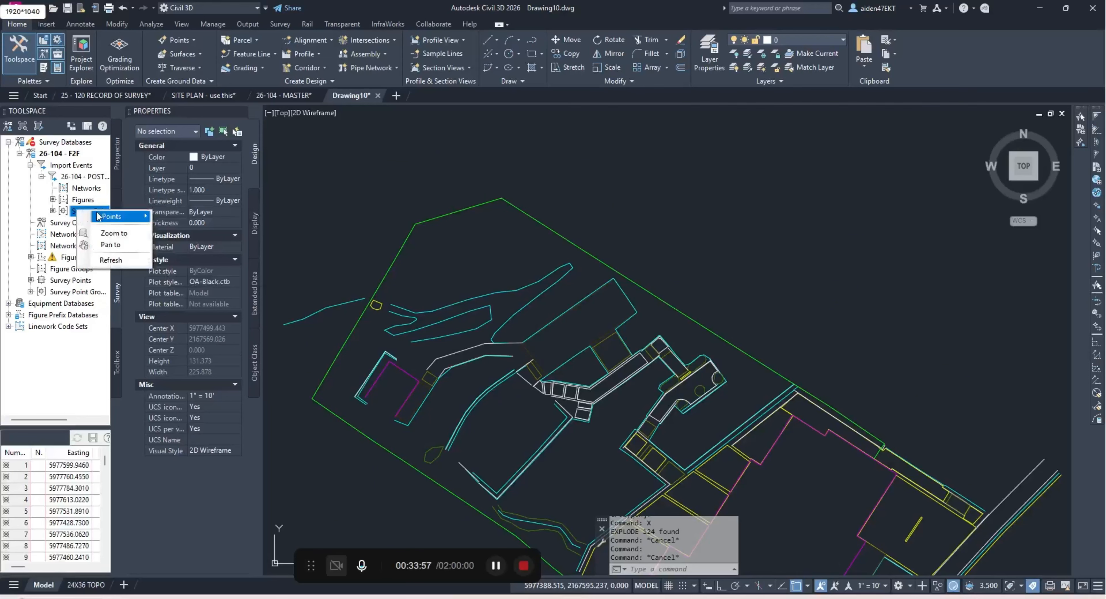
pyautogui.click(208, 249)
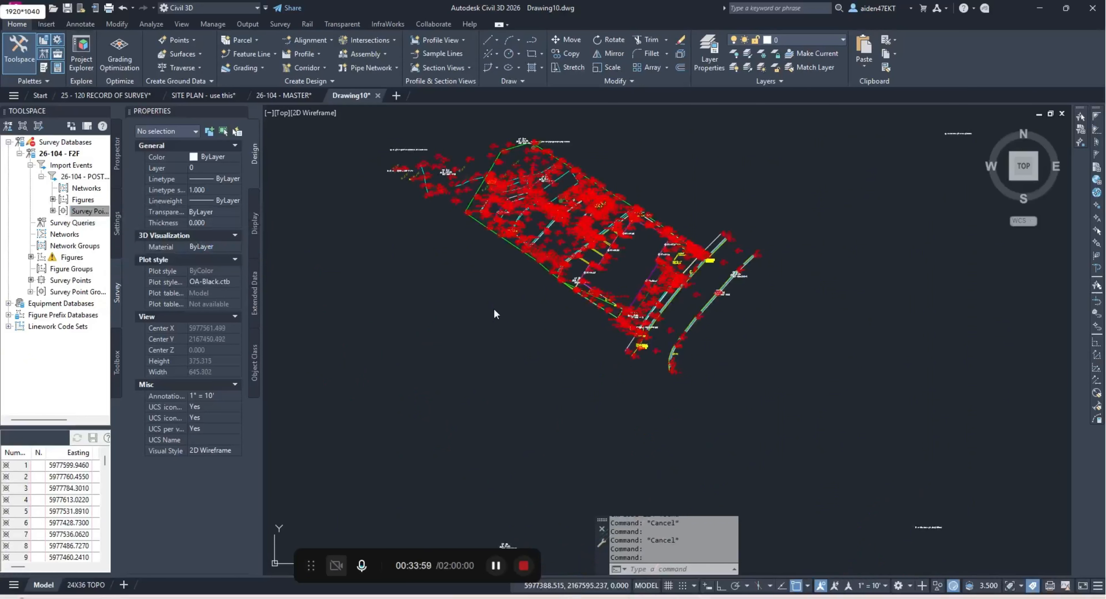
pyautogui.hotkey('ctrl', 's')
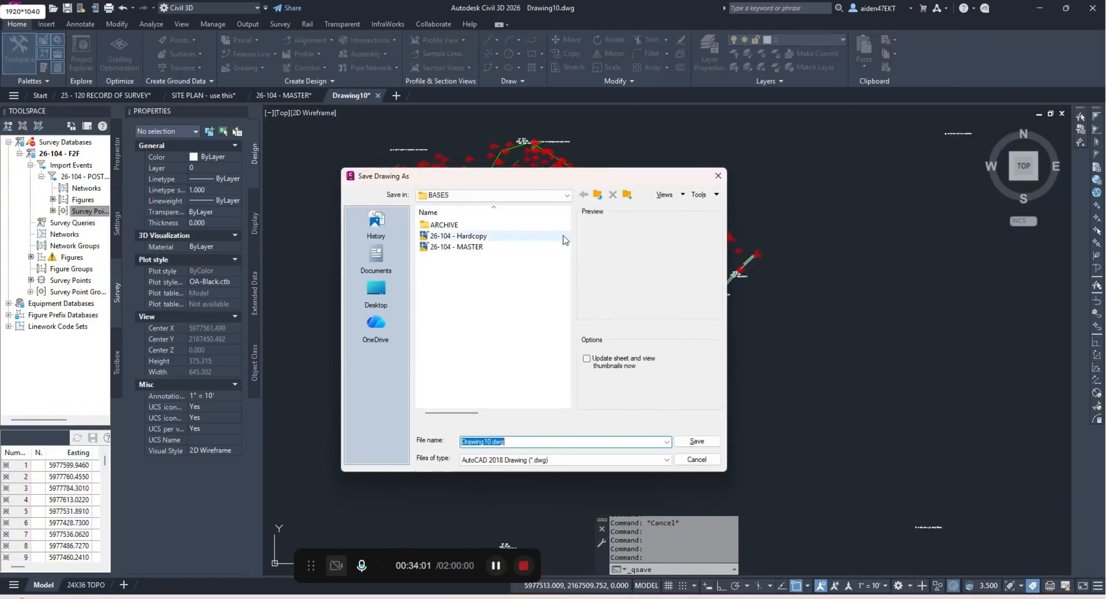
pyautogui.click(555, 247)
pyautogui.doubleClick(527, 442)
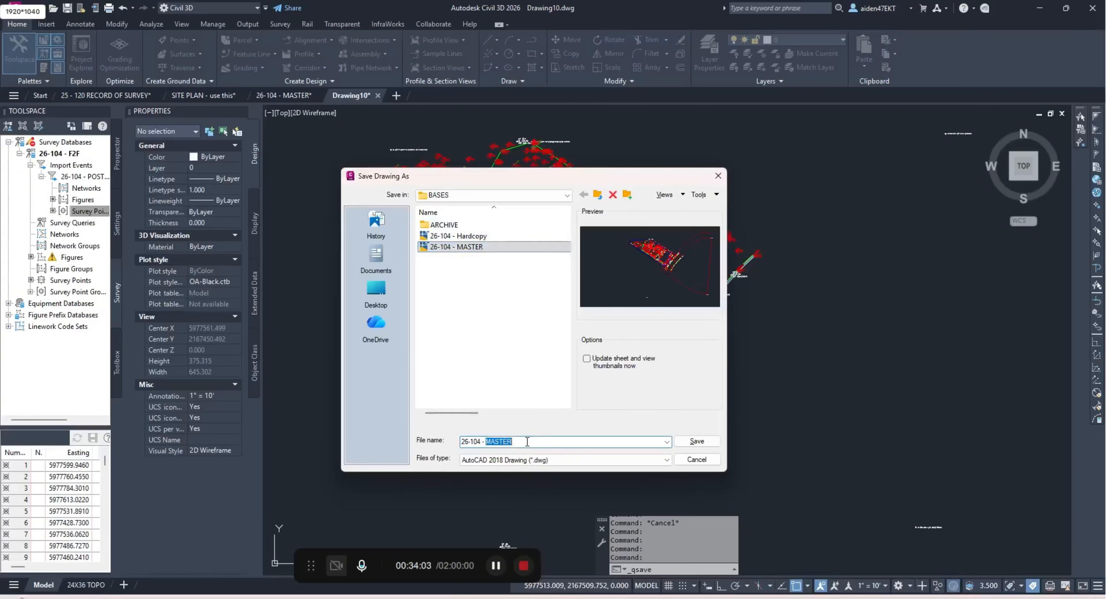
pyautogui.press('Return')
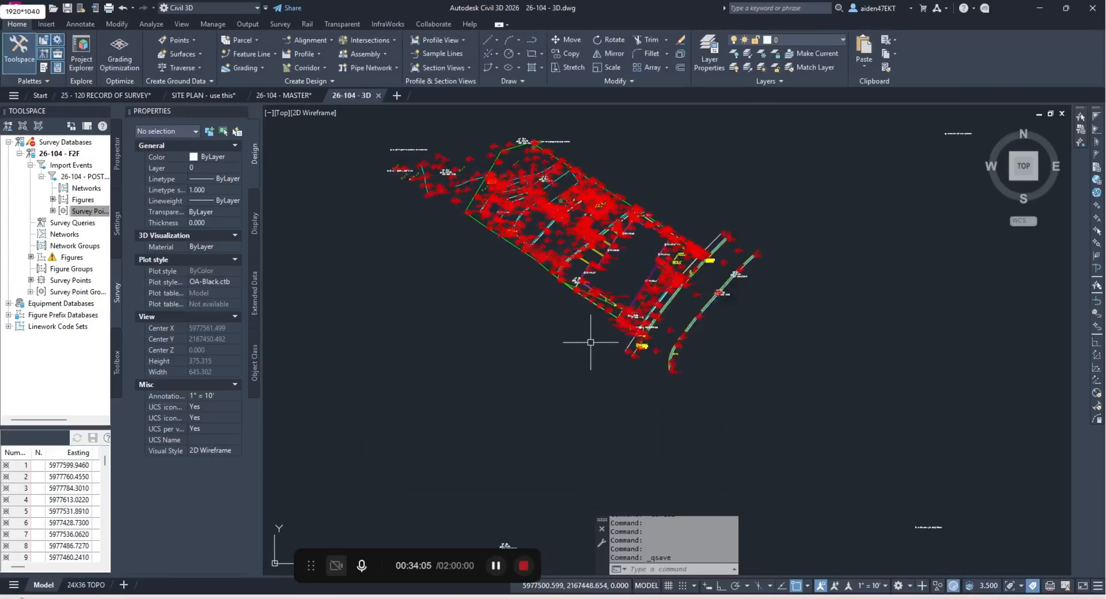
# Step: Set the annotation scale of 26-104 - 3D to 1"=4' and save the drawing
pyautogui.click(885, 586)
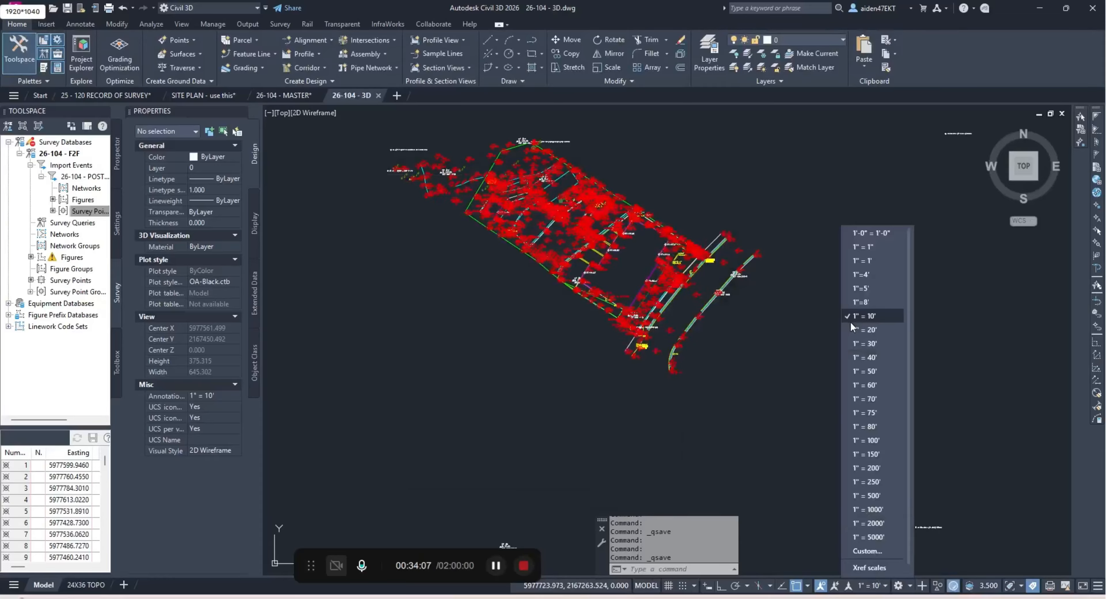
pyautogui.click(872, 276)
pyautogui.hotkey('ctrl', 's')
pyautogui.scroll(4, 588, 303)
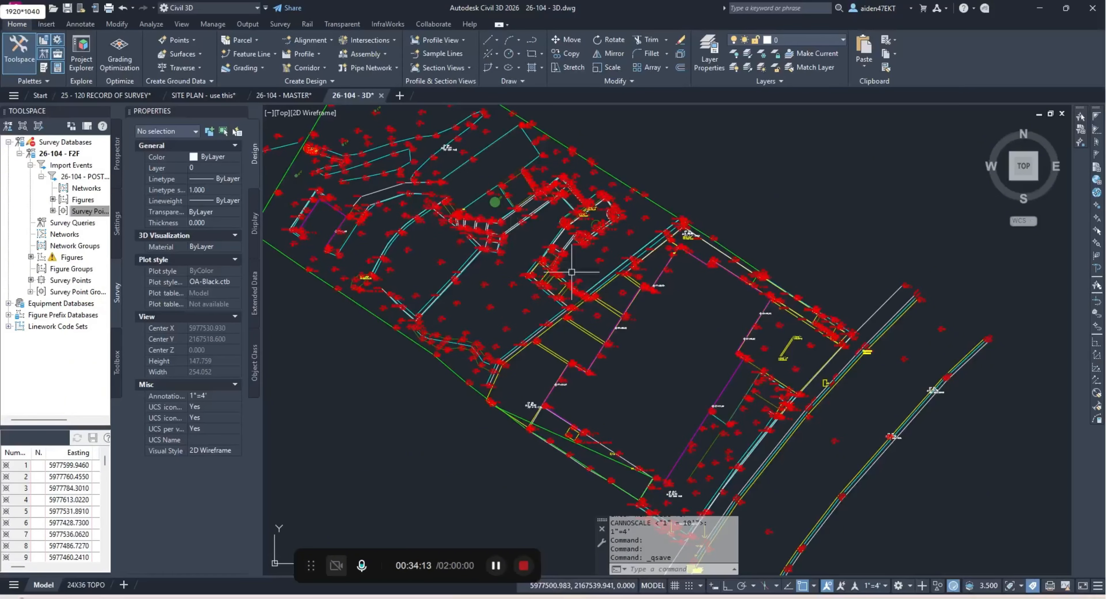
# Step: Compare the survey points and linework in 26-104 - MASTER with those in 26-104 - 3D
pyautogui.click(288, 95)
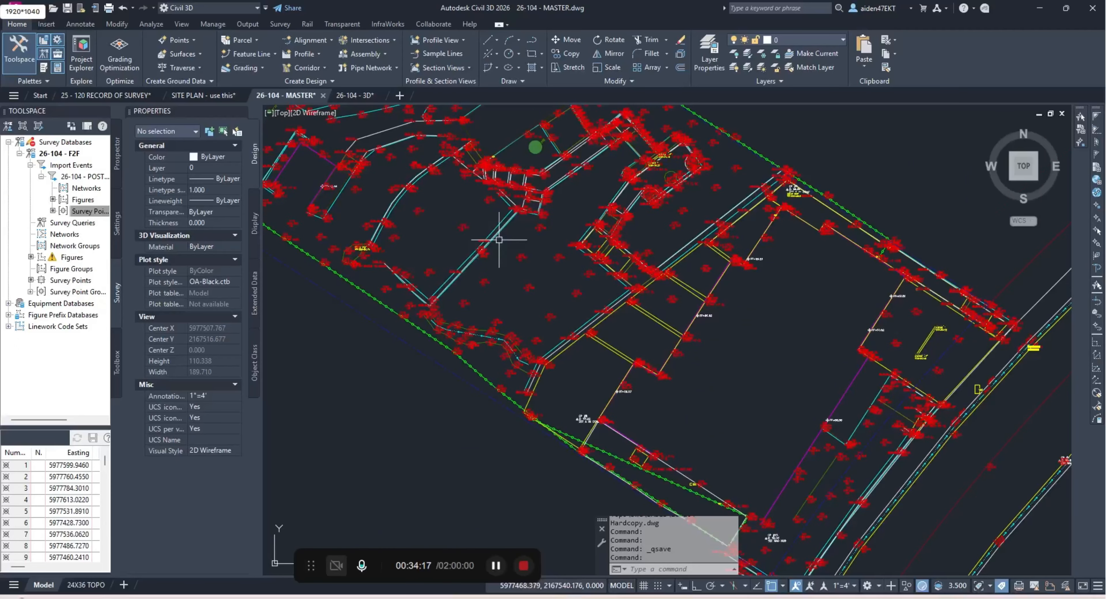
pyautogui.scroll(-5, 528, 266)
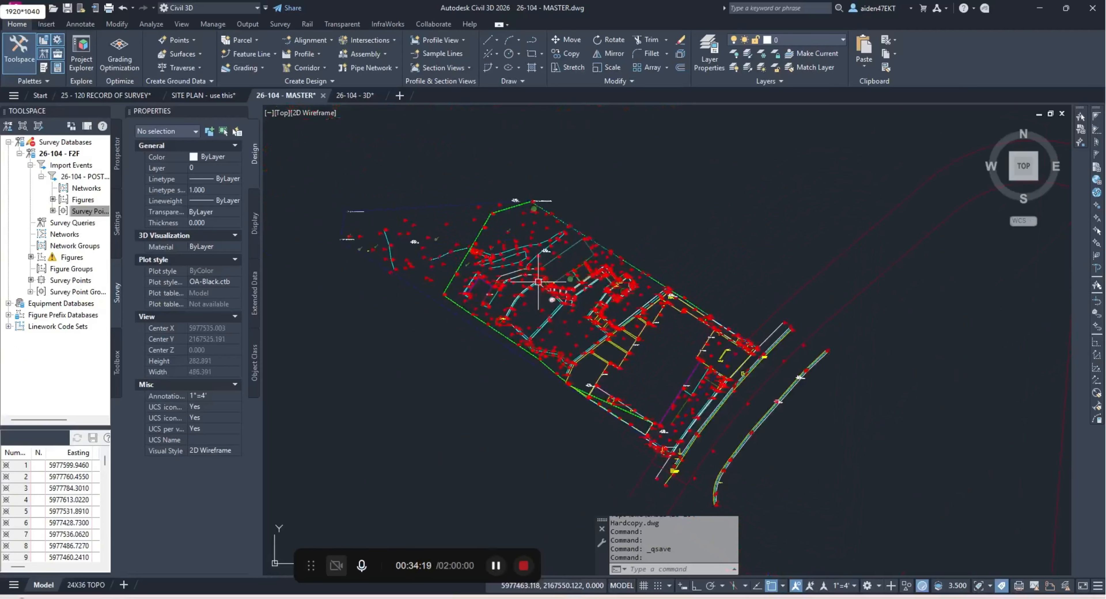
pyautogui.click(359, 96)
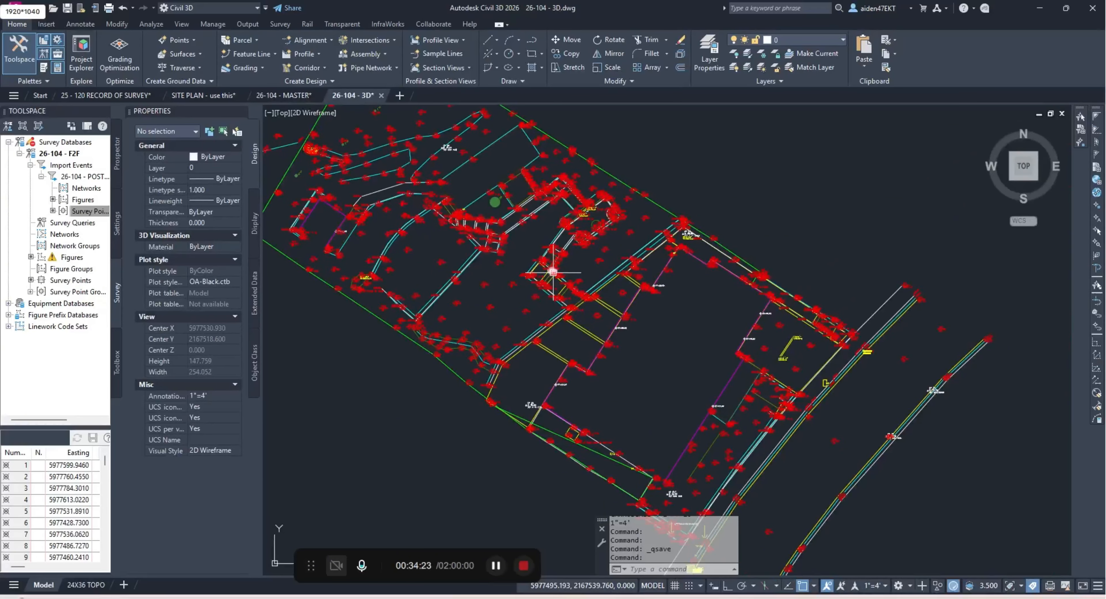
pyautogui.moveTo(553, 272)
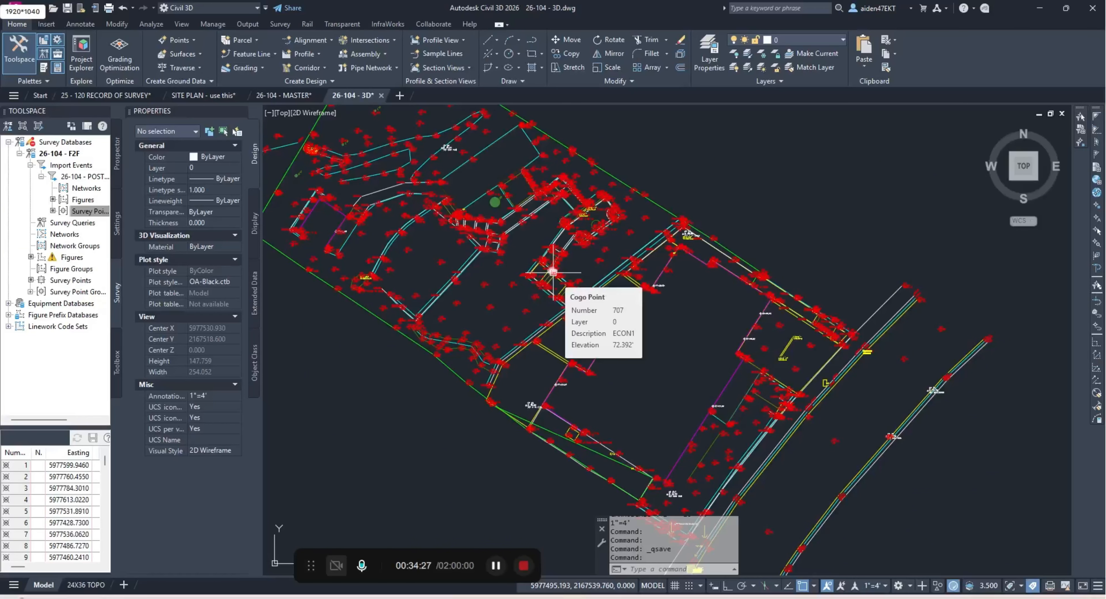
pyautogui.scroll(-3, 563, 251)
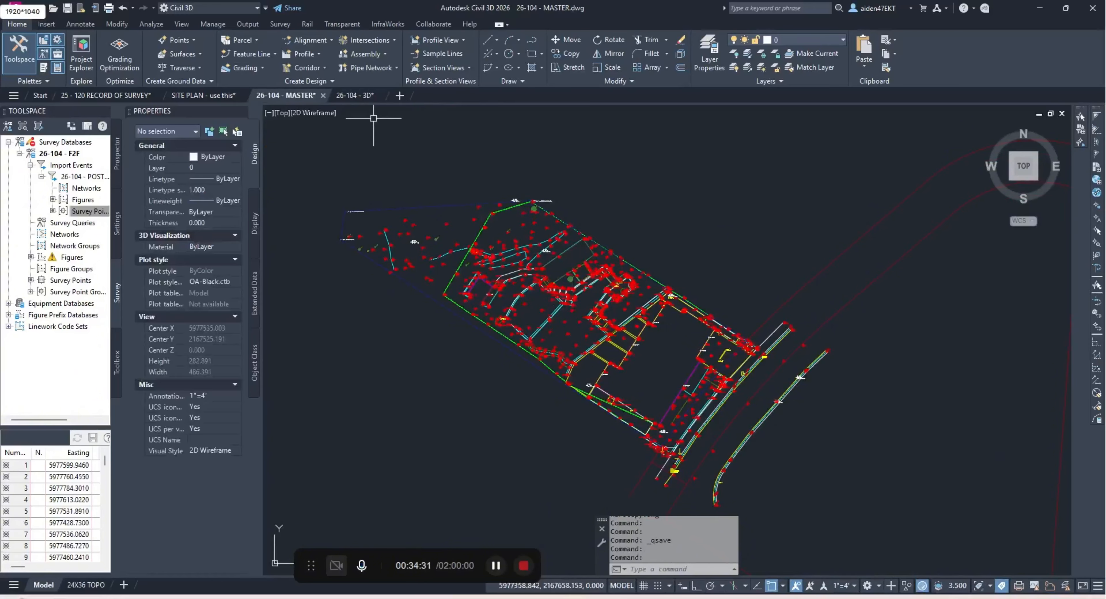
pyautogui.click(353, 98)
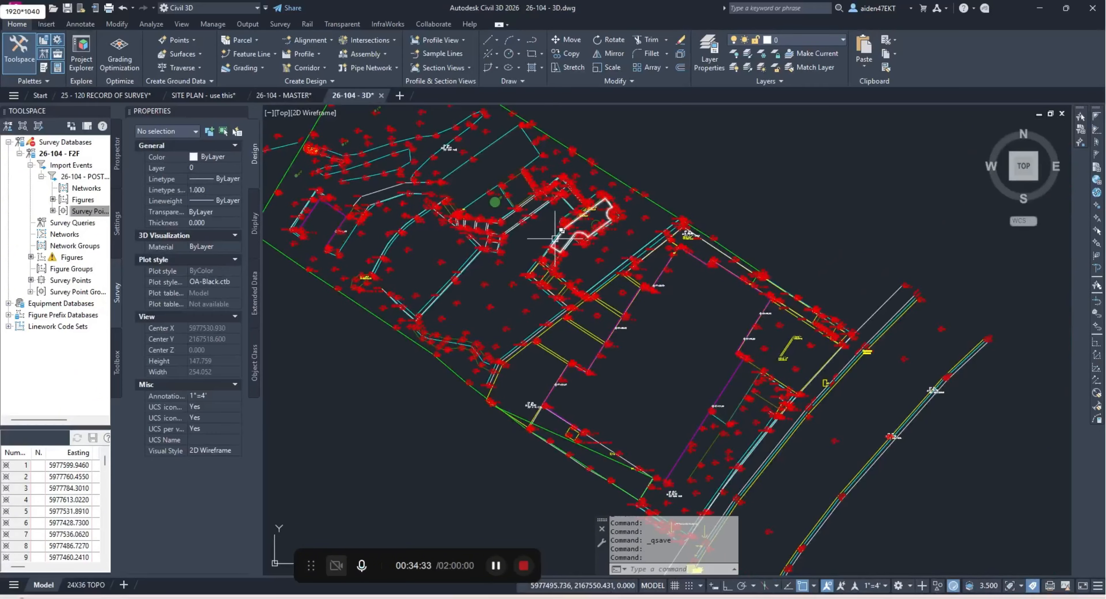
pyautogui.click(284, 95)
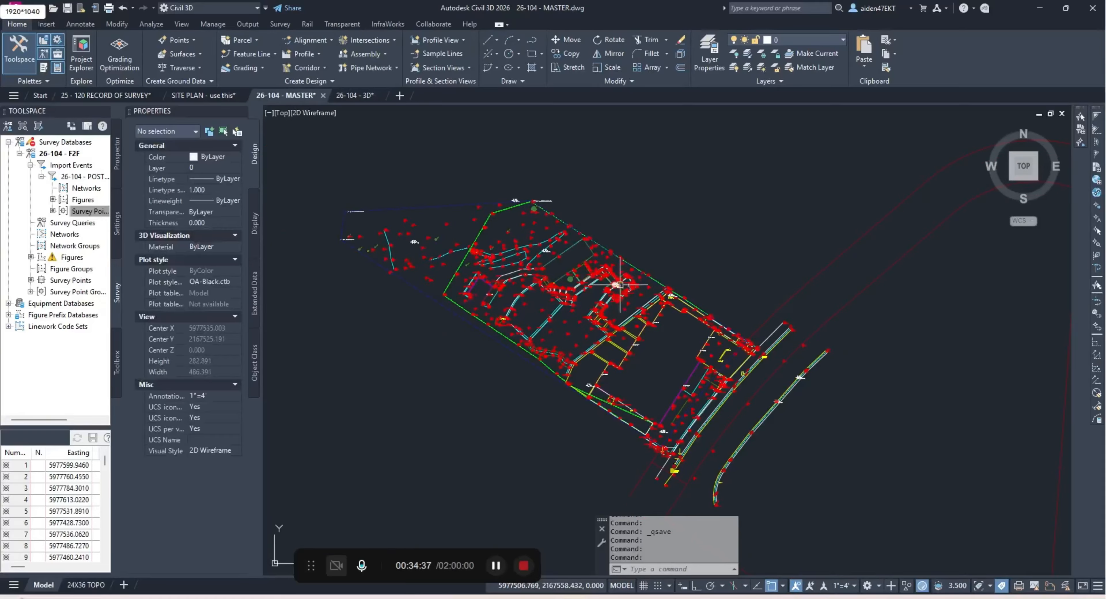
pyautogui.moveTo(619, 284)
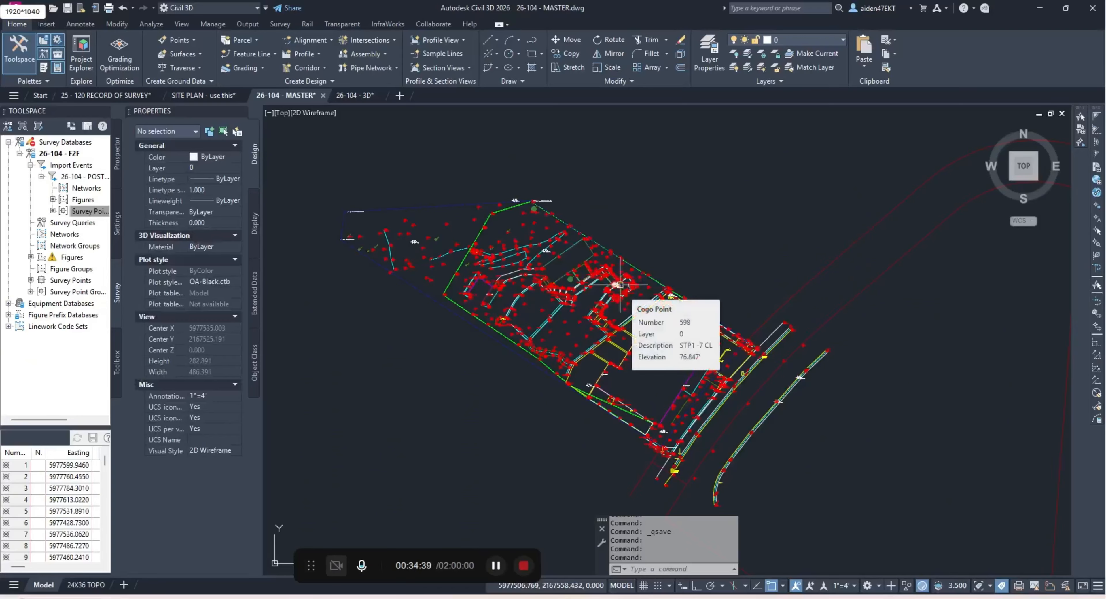